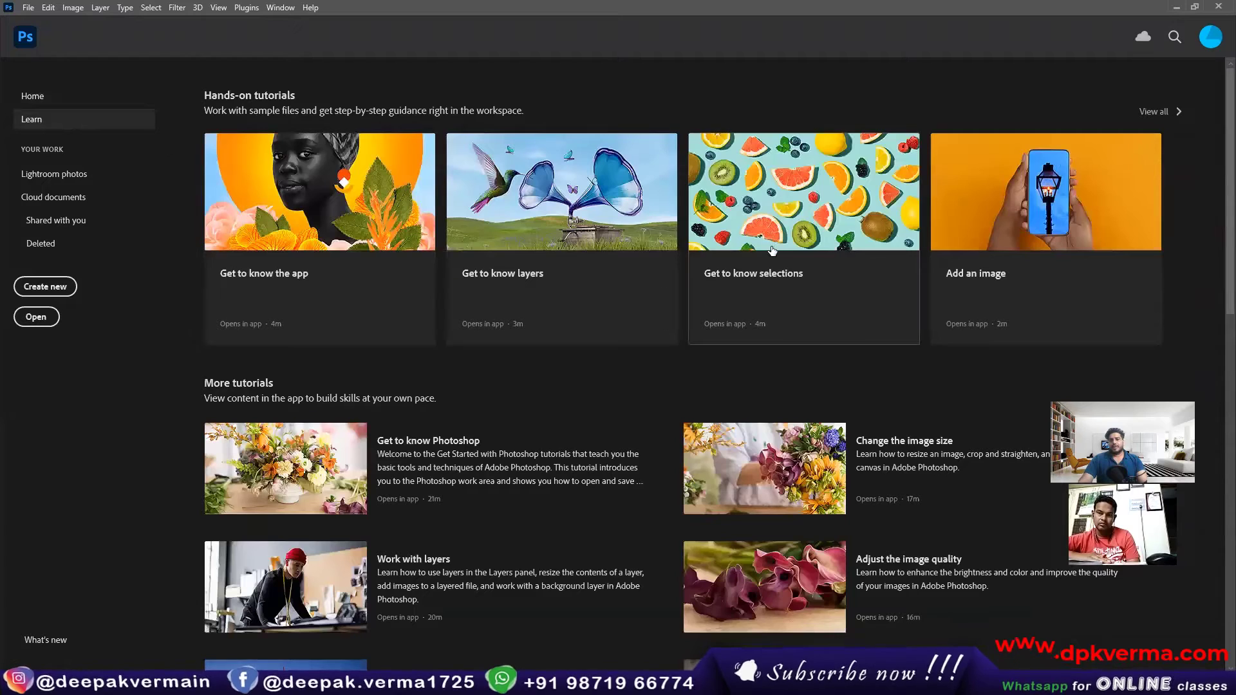
Step: Return from the Learn page to the home screen and start setting up a new document
{"action": "scroll", "coordinate": [776, 302], "scroll_direction": "down", "scroll_amount": 3}
{"action": "scroll", "coordinate": [740, 320], "scroll_direction": "down", "scroll_amount": 3}
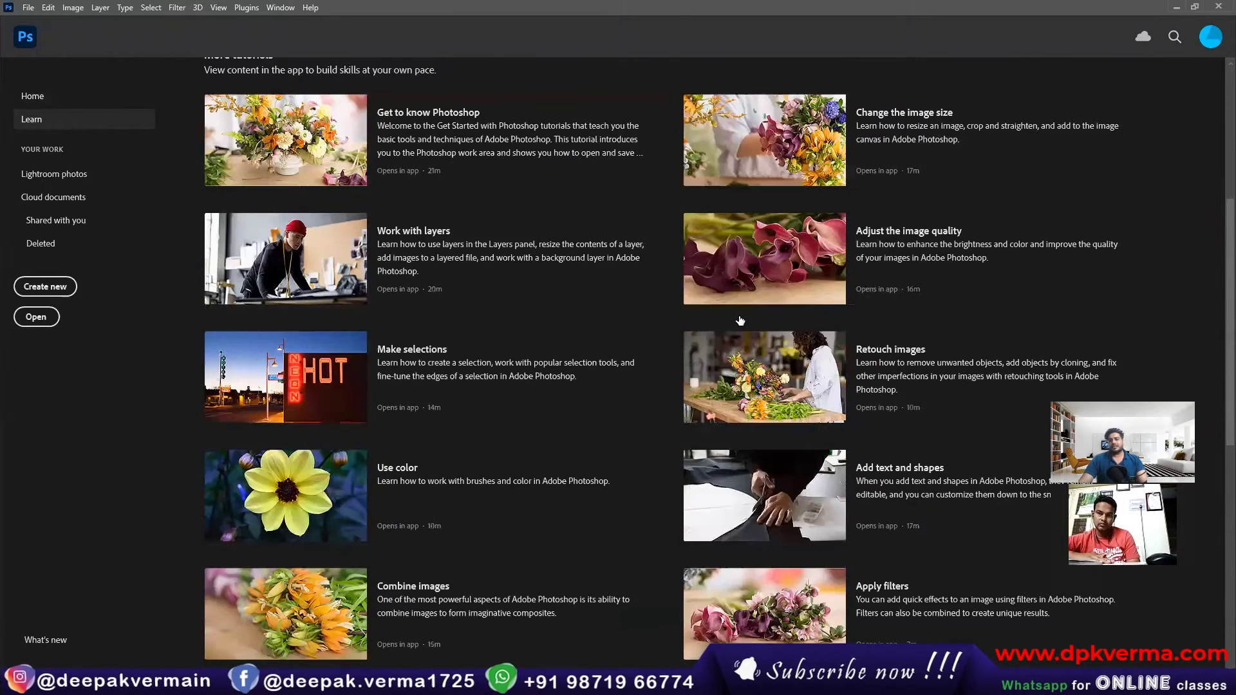
{"action": "scroll", "coordinate": [618, 323], "scroll_direction": "up", "scroll_amount": 6}
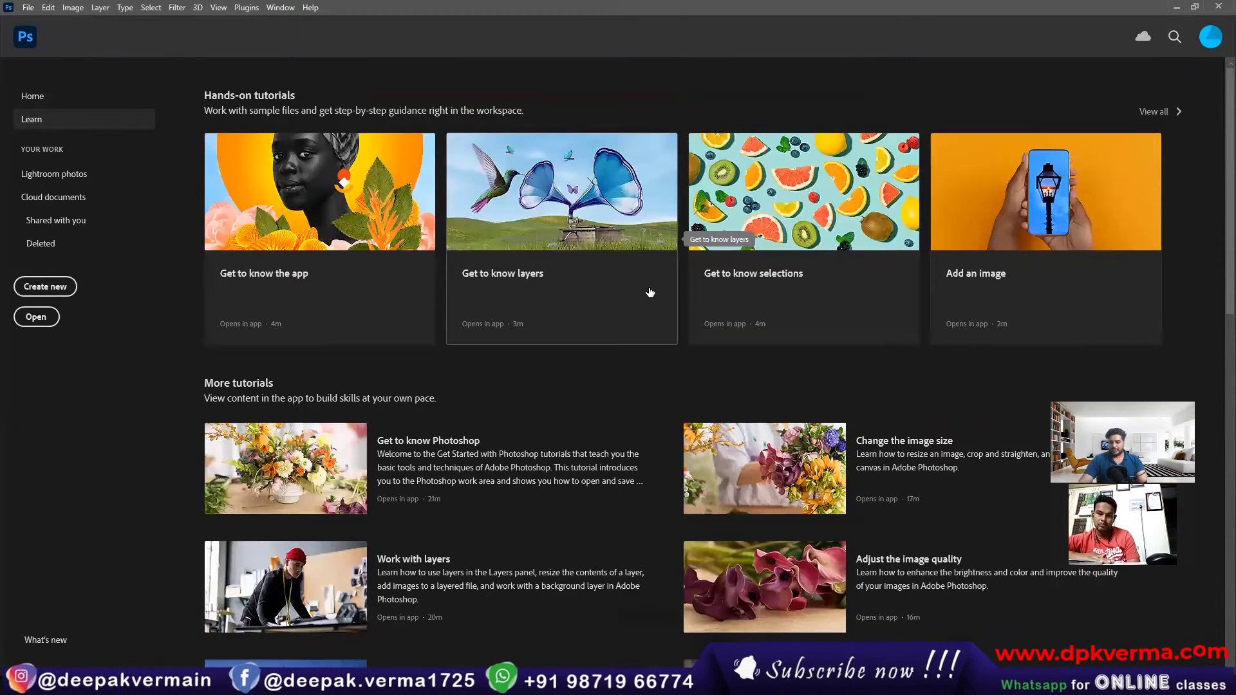
{"action": "left_click", "coordinate": [71, 96]}
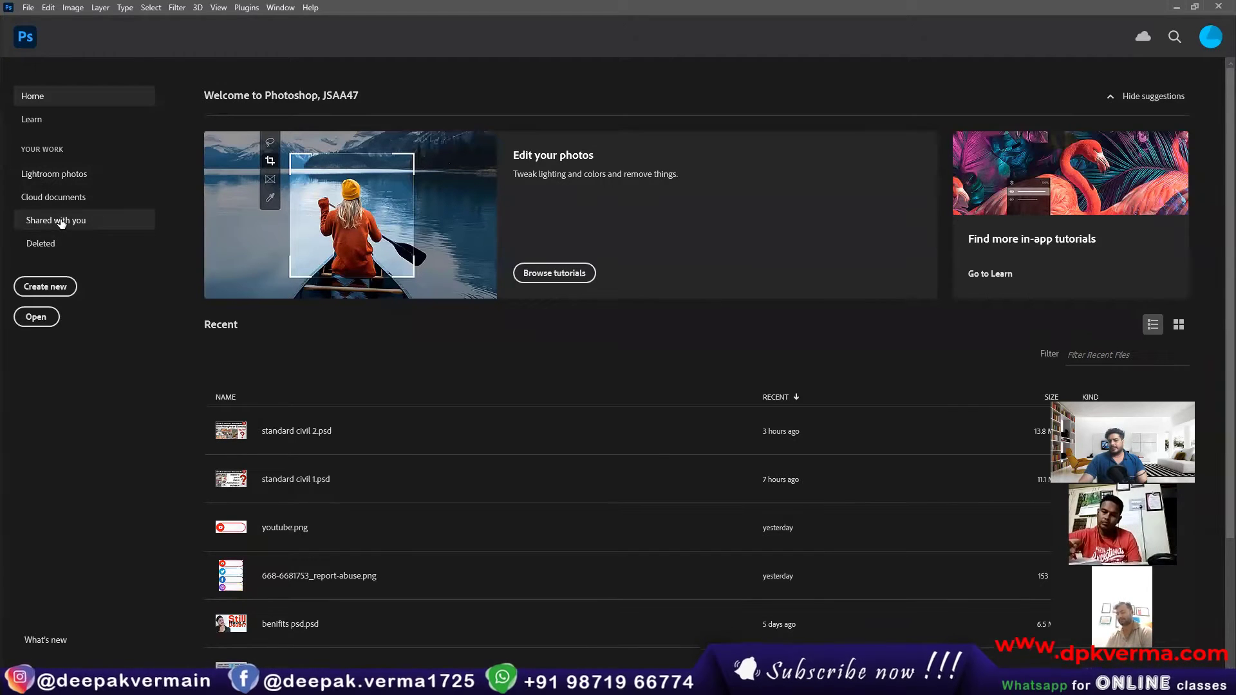
{"action": "left_click", "coordinate": [49, 291]}
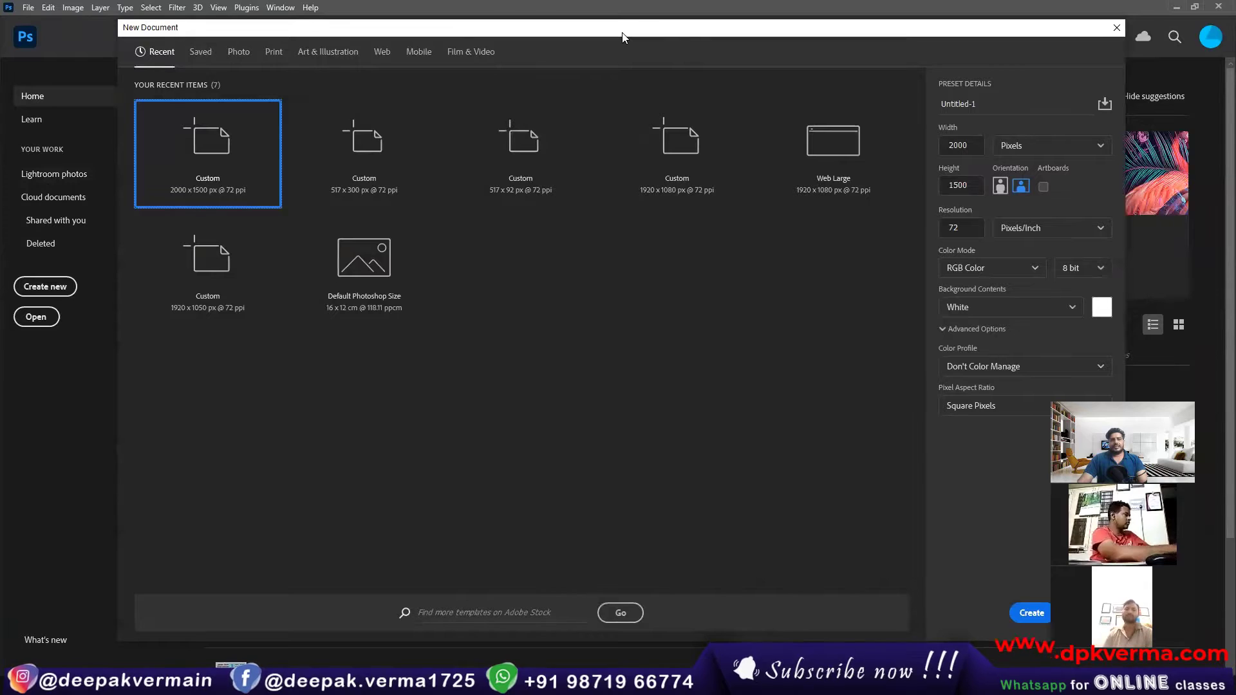
{"action": "left_click_drag", "start_coordinate": [622, 36], "coordinate": [581, 25]}
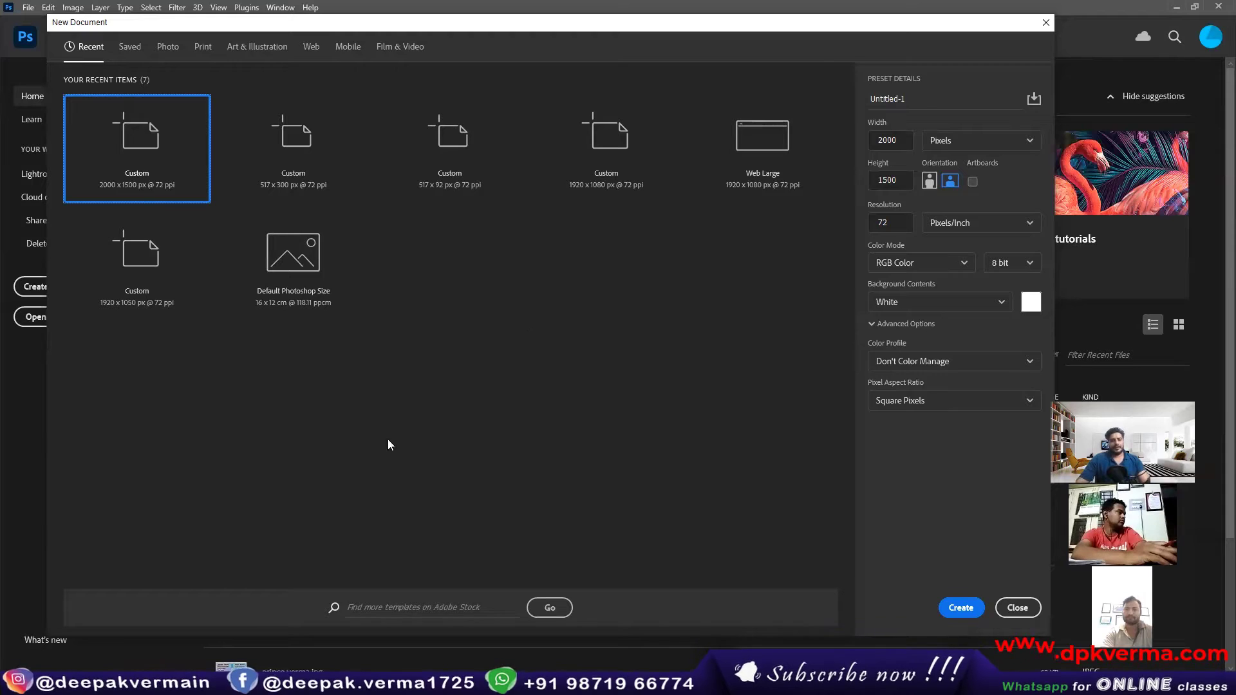
Step: Switch to Chrome, search Google for paper sizes and open the papersizes.org A Paper Sizes result
{"action": "key", "text": "alt+Tab"}
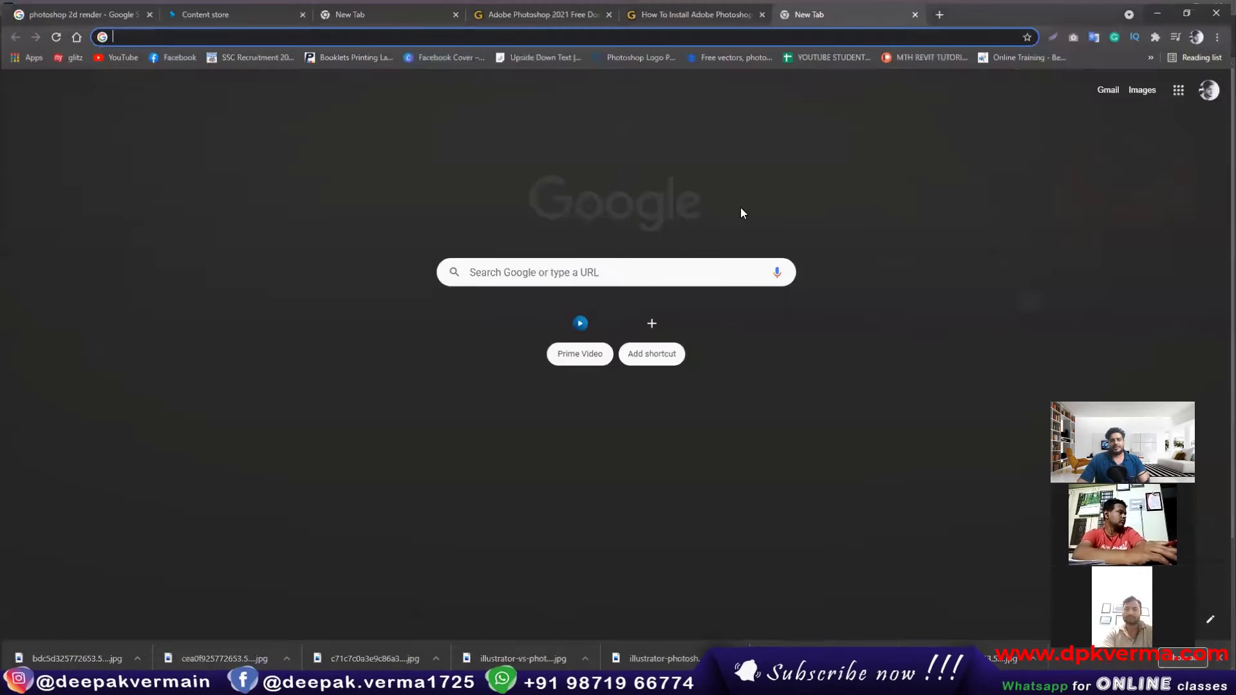
{"action": "left_click", "coordinate": [654, 280]}
{"action": "type", "text": "a"}
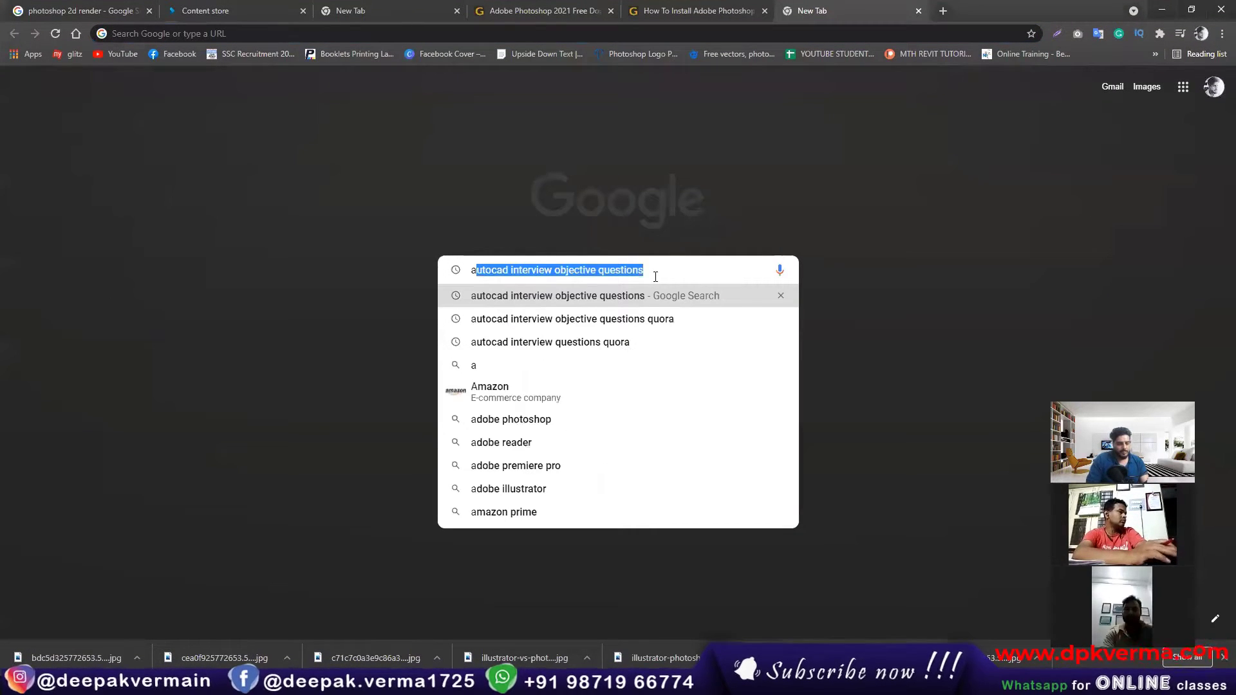
{"action": "key", "text": "BackSpace"}
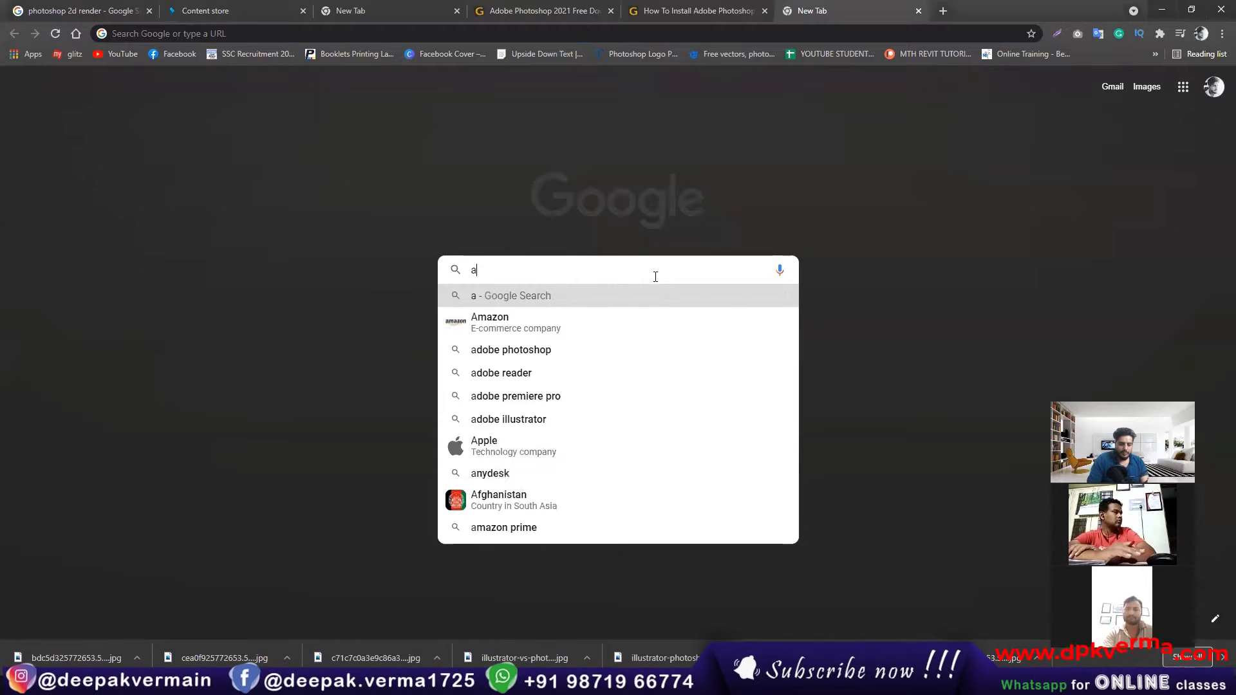
{"action": "type", "text": "paper"}
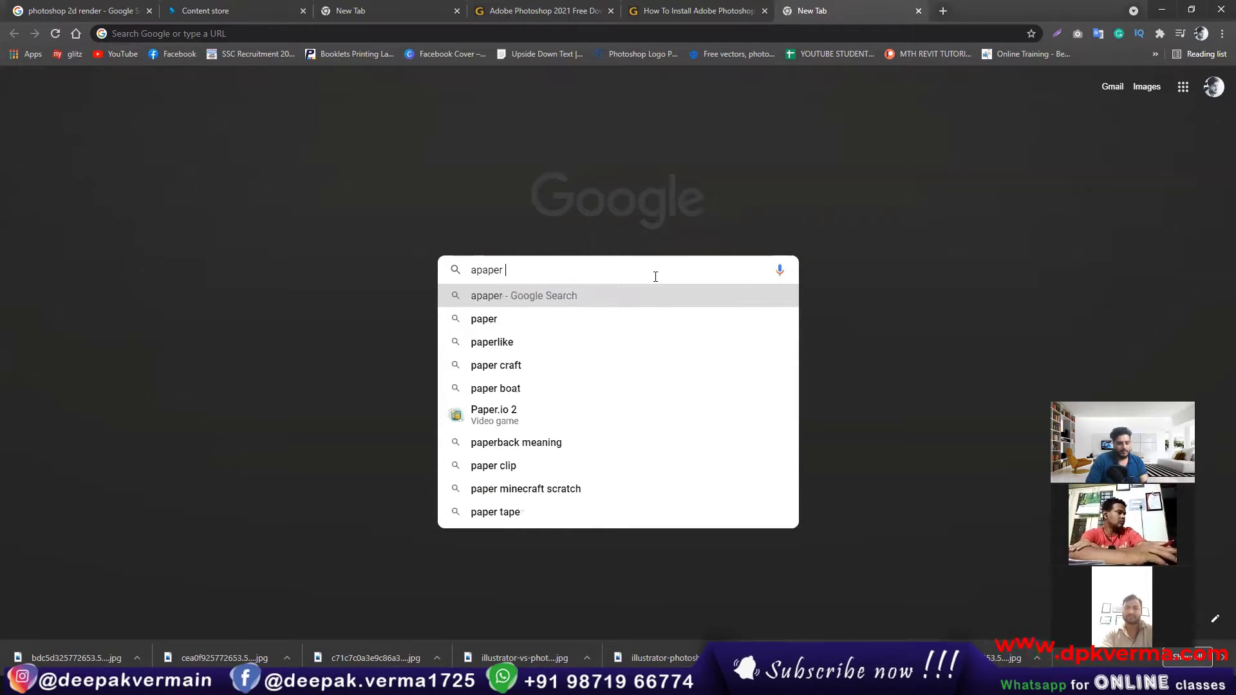
{"action": "type", "text": " sizes"}
{"action": "key", "text": "Return"}
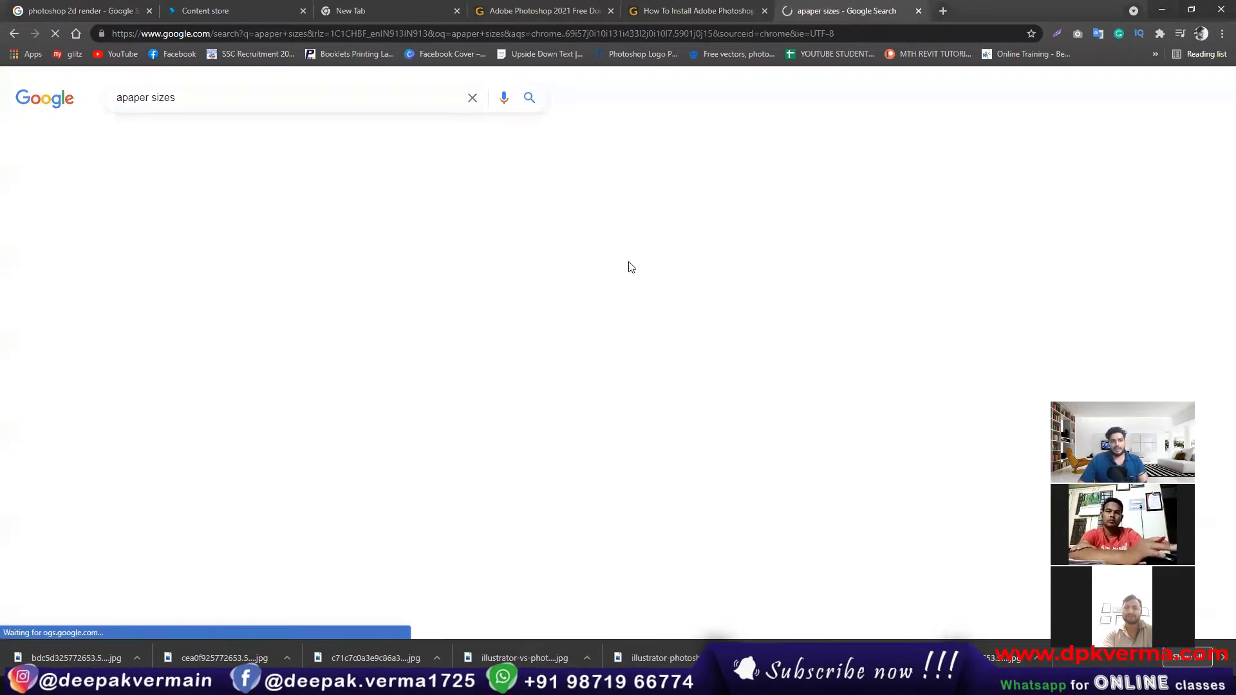
{"action": "left_click", "coordinate": [245, 194]}
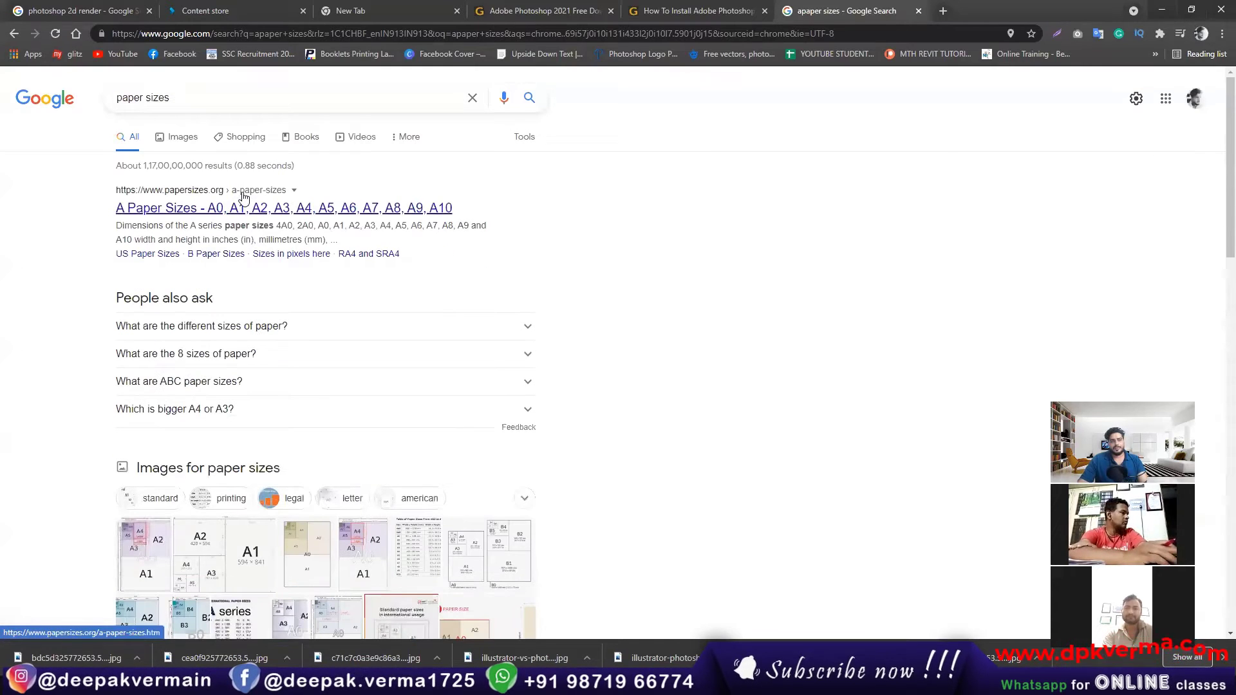
{"action": "left_click", "coordinate": [143, 209]}
Step: Examine the A series paper sizes chart, comparing the dimensions of the A0 to A8 formats
{"action": "scroll", "coordinate": [562, 328], "scroll_direction": "down", "scroll_amount": 1}
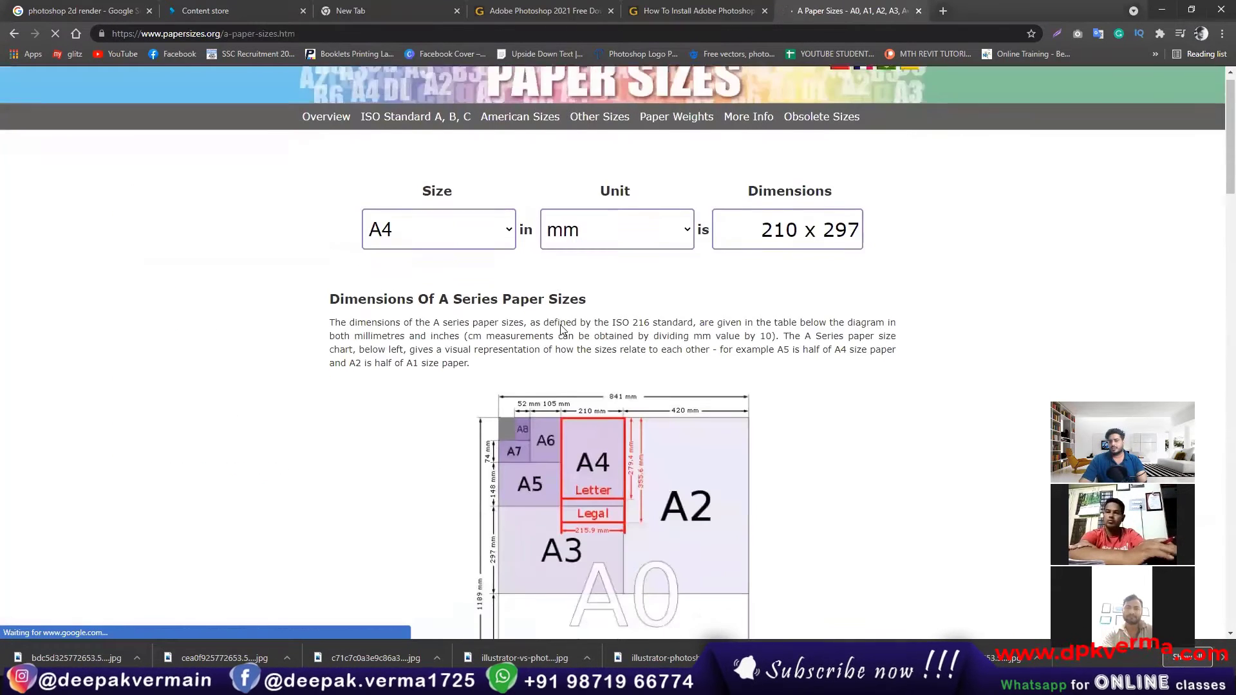
{"action": "scroll", "coordinate": [562, 329], "scroll_direction": "down", "scroll_amount": 4}
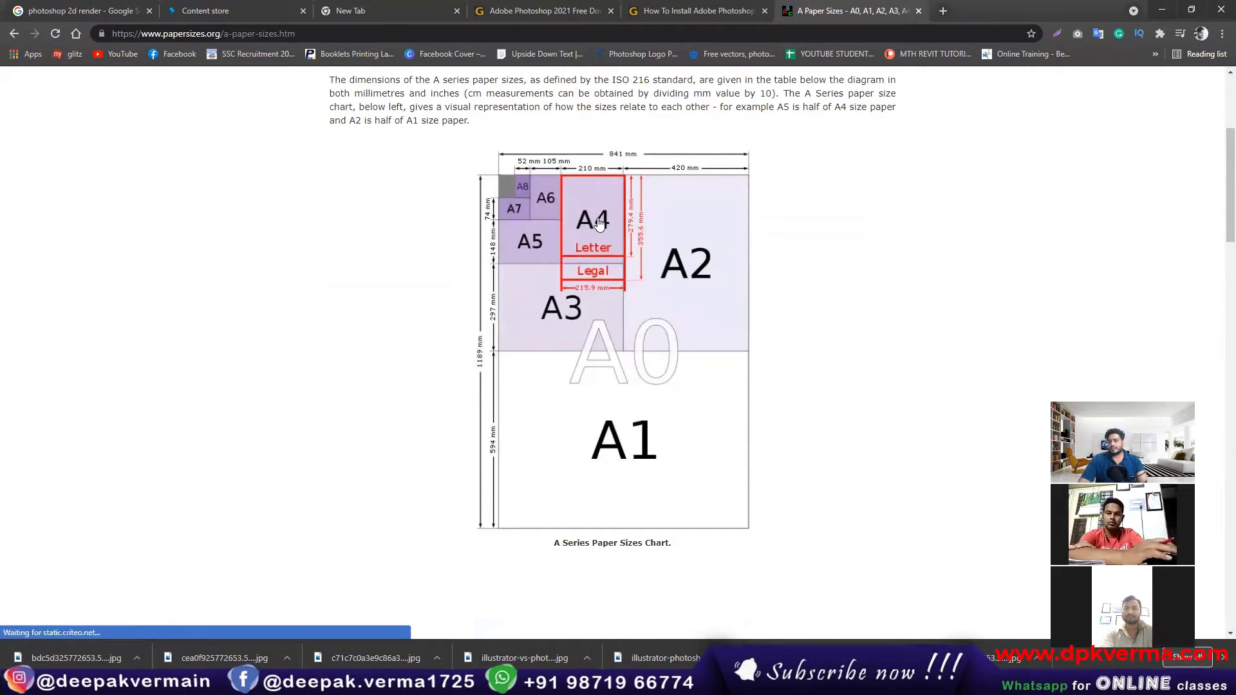
{"action": "scroll", "coordinate": [599, 306], "scroll_direction": "down", "scroll_amount": 2}
{"action": "scroll", "coordinate": [598, 306], "scroll_direction": "up", "scroll_amount": 3}
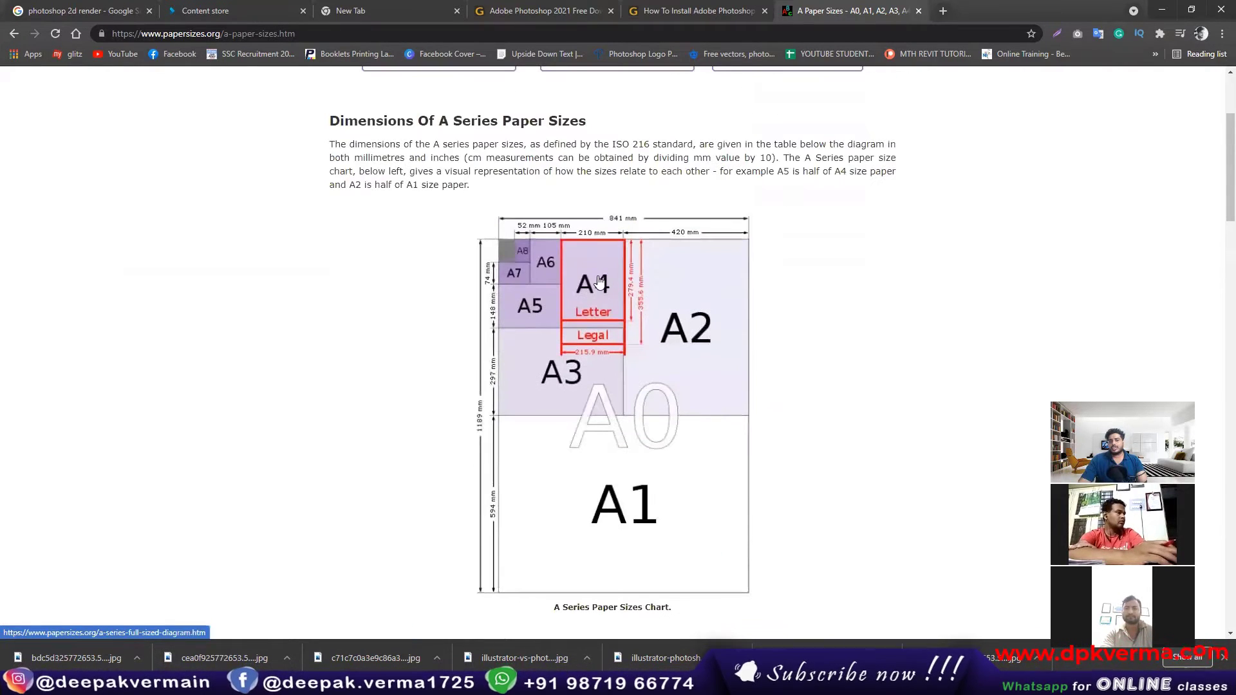
{"action": "scroll", "coordinate": [620, 275], "scroll_direction": "up", "scroll_amount": 3}
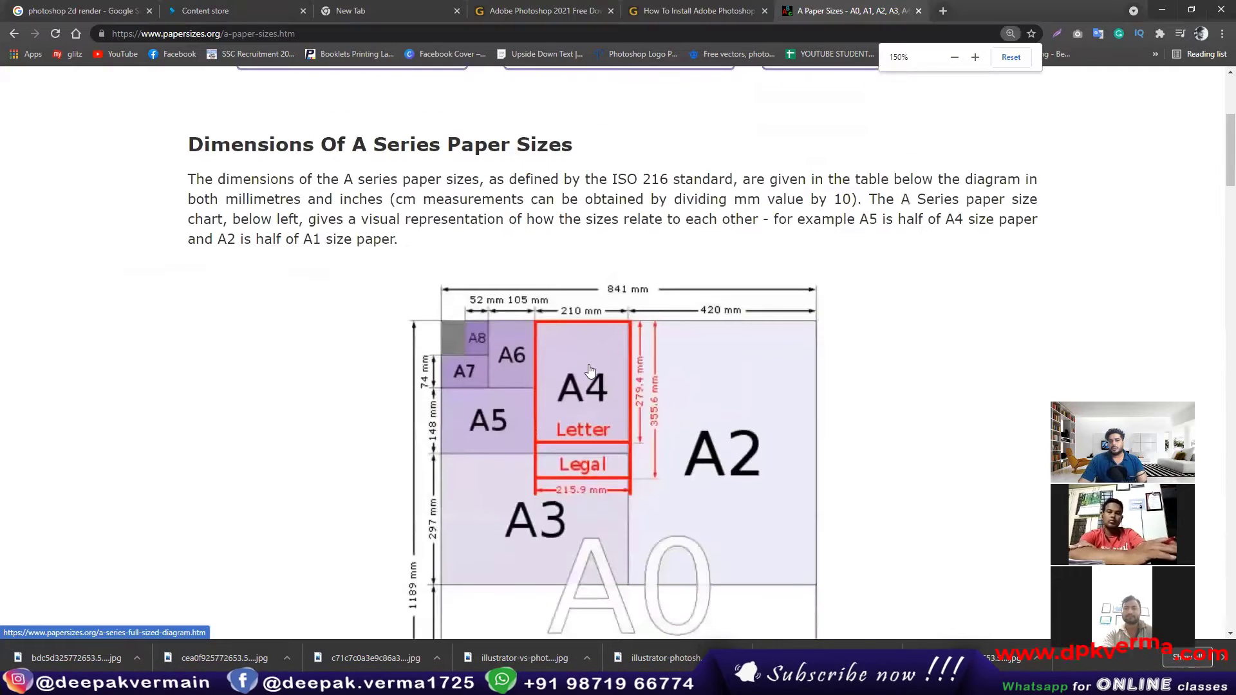
{"action": "scroll", "coordinate": [589, 371], "scroll_direction": "down", "scroll_amount": 1}
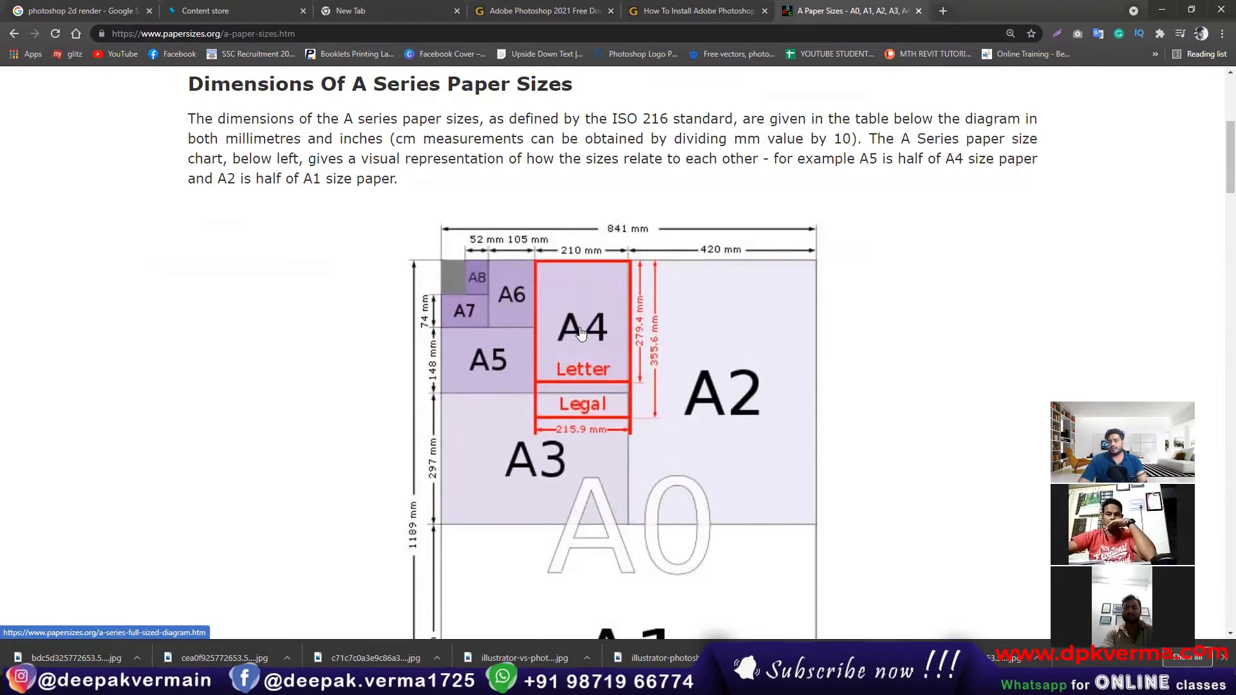
{"action": "scroll", "coordinate": [581, 332], "scroll_direction": "down", "scroll_amount": 1}
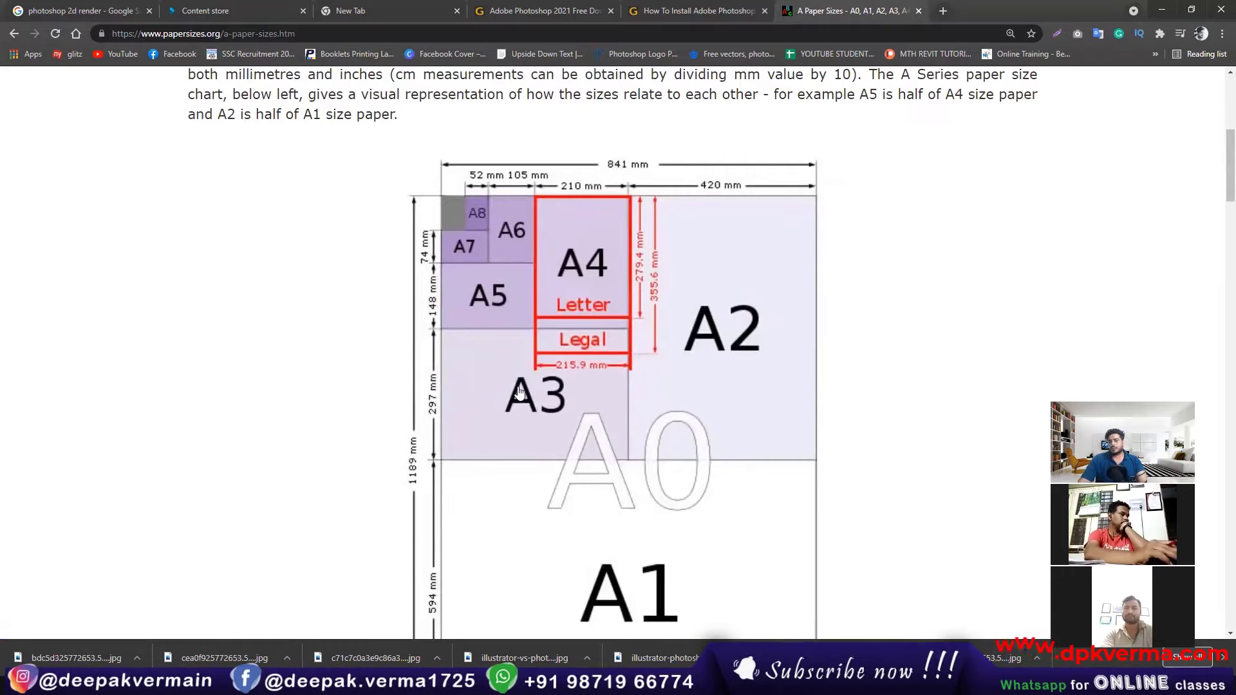
{"action": "scroll", "coordinate": [550, 407], "scroll_direction": "down", "scroll_amount": 1}
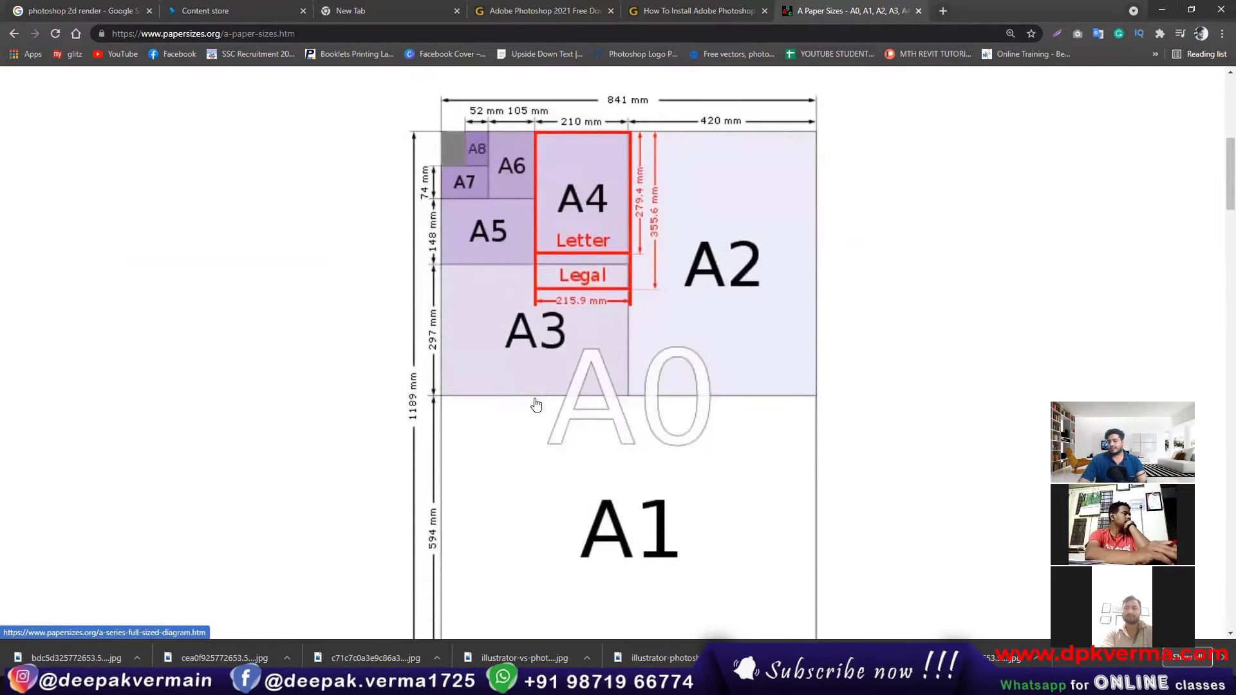
{"action": "scroll", "coordinate": [748, 245], "scroll_direction": "down", "scroll_amount": 1}
{"action": "scroll", "coordinate": [748, 245], "scroll_direction": "down", "scroll_amount": 1}
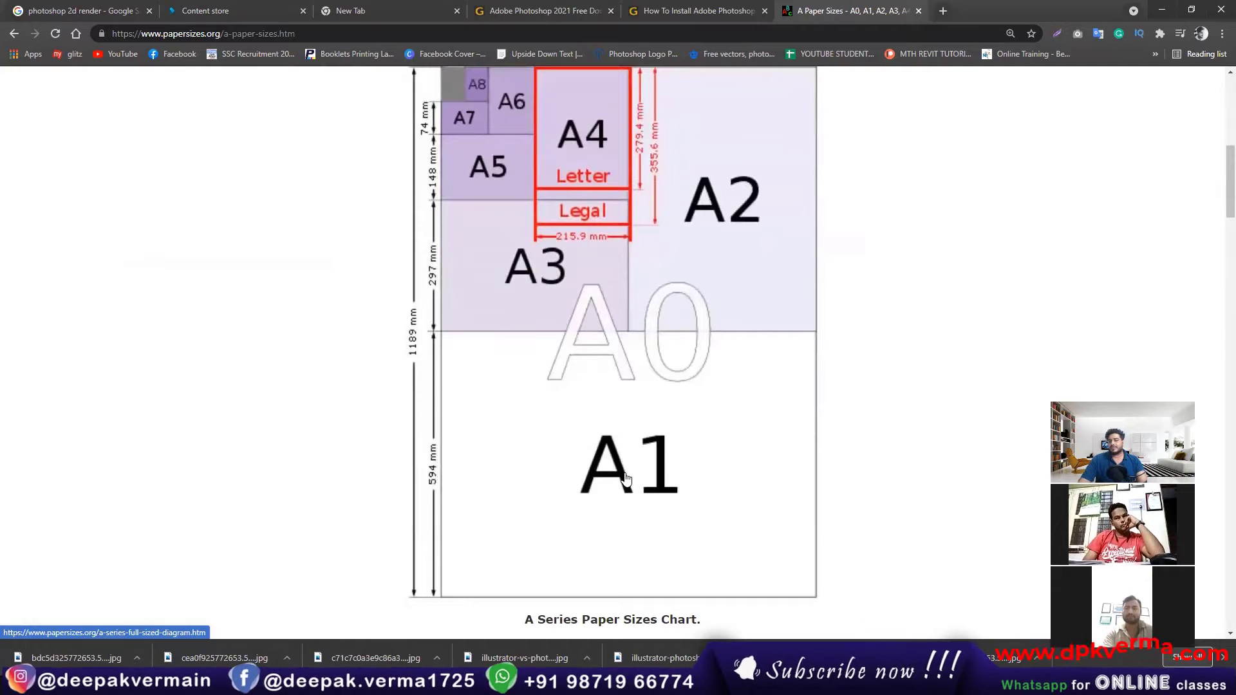
{"action": "scroll", "coordinate": [628, 477], "scroll_direction": "up", "scroll_amount": 4}
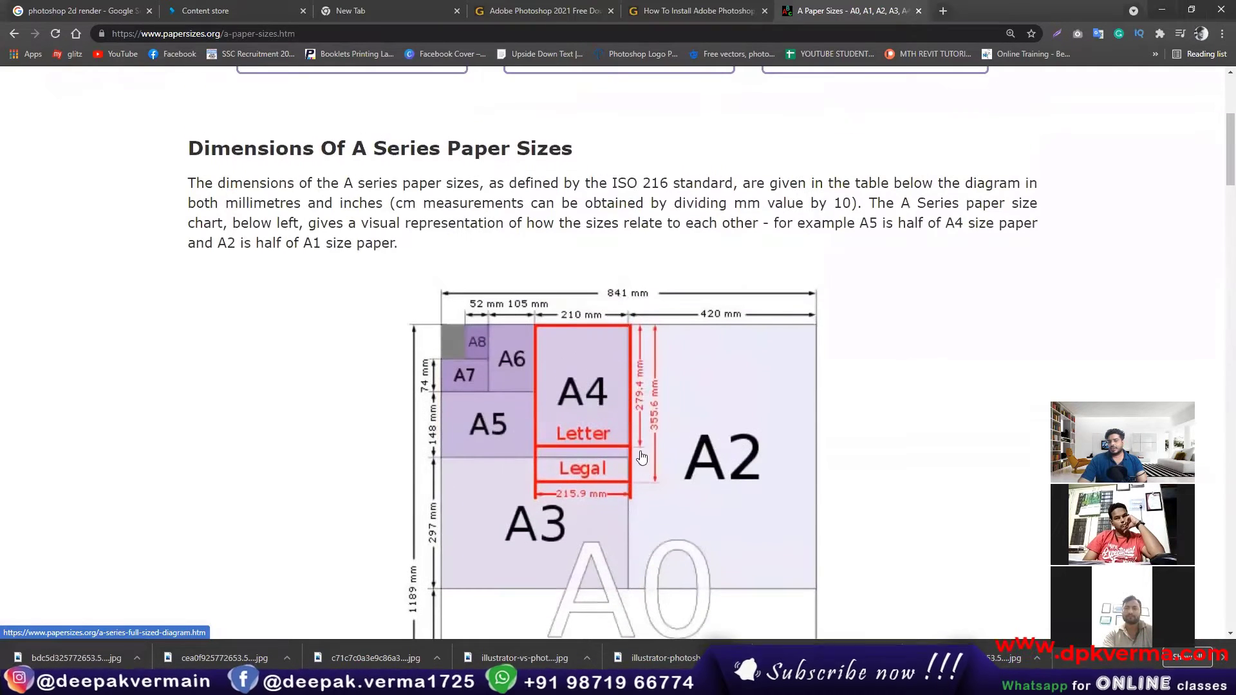
{"action": "scroll", "coordinate": [597, 403], "scroll_direction": "down", "scroll_amount": 1}
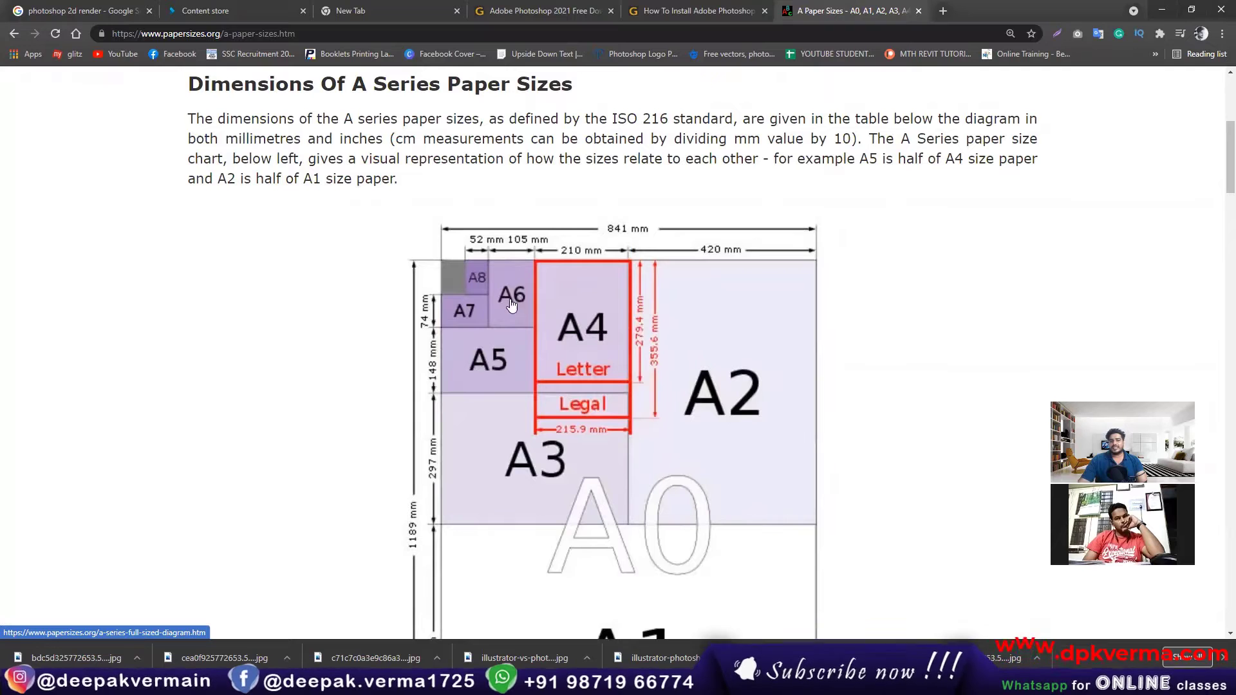
{"action": "key", "text": "ctrl+minus"}
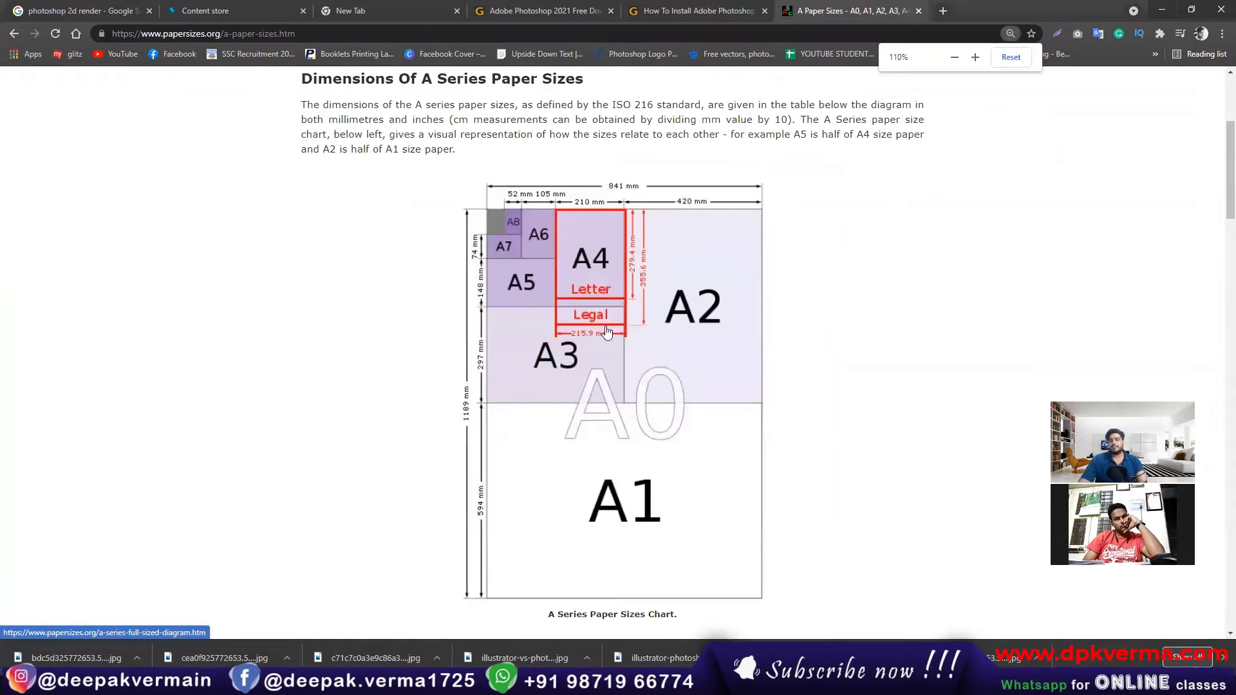
{"action": "scroll", "coordinate": [617, 386], "scroll_direction": "down", "scroll_amount": 2}
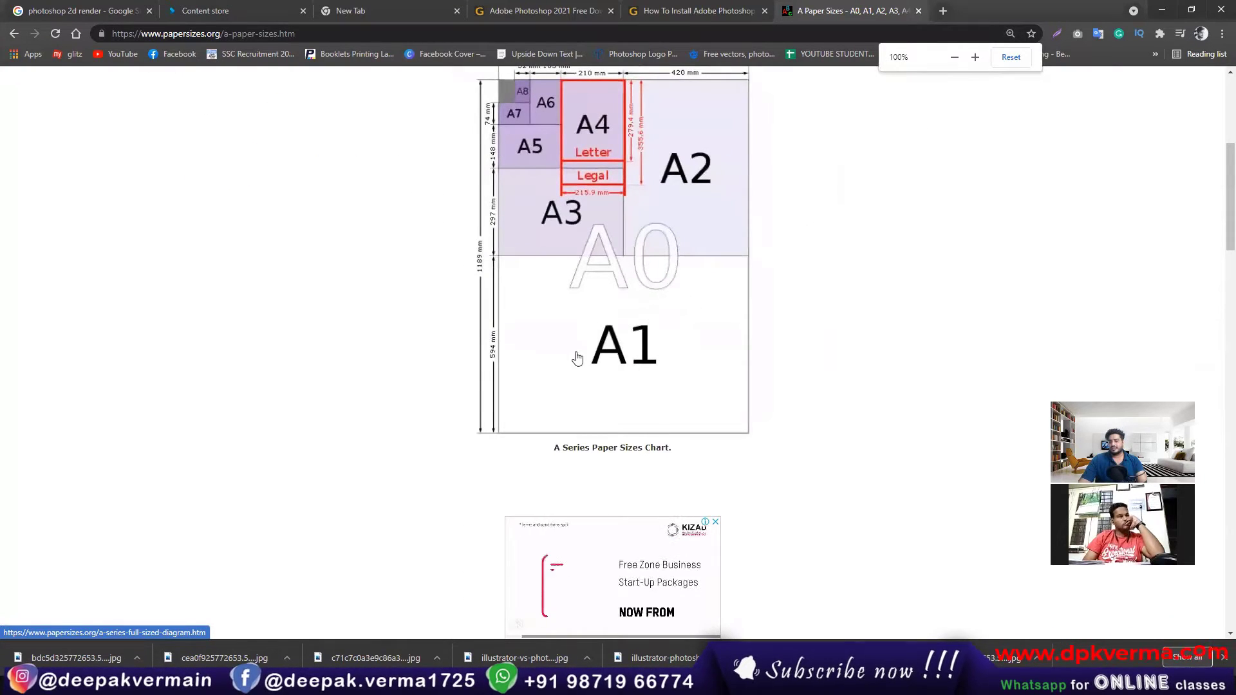
{"action": "scroll", "coordinate": [575, 357], "scroll_direction": "down", "scroll_amount": 1}
{"action": "scroll", "coordinate": [575, 383], "scroll_direction": "up", "scroll_amount": 3}
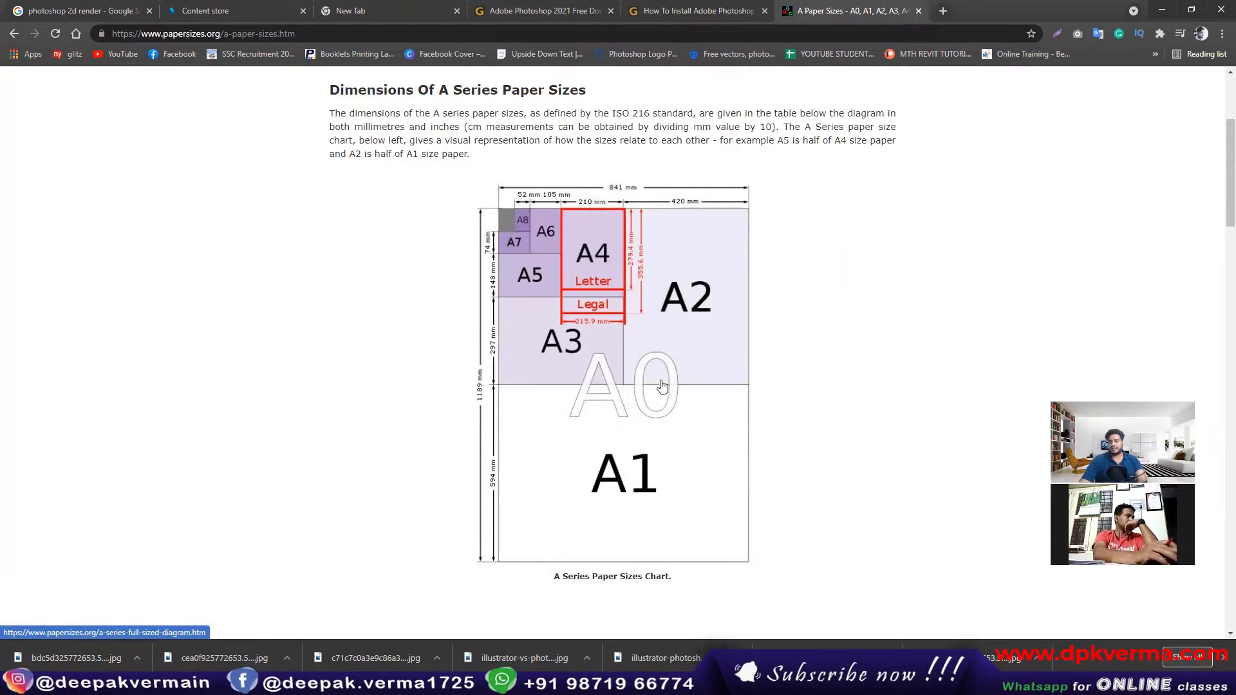
Step: Switch back to Photoshop and compare the Photo presets Landscape 3 x 2, 6 x 4 and 7 x 5 for the new document
{"action": "left_click", "coordinate": [1162, 9]}
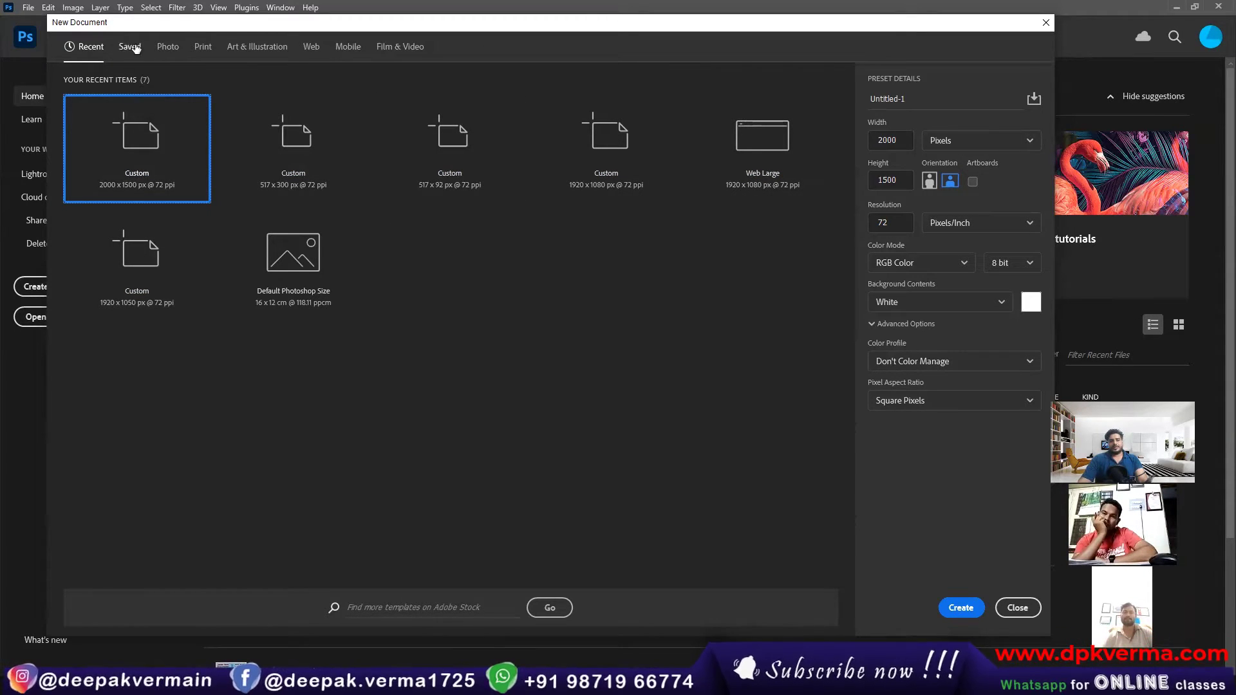
{"action": "left_click", "coordinate": [168, 47]}
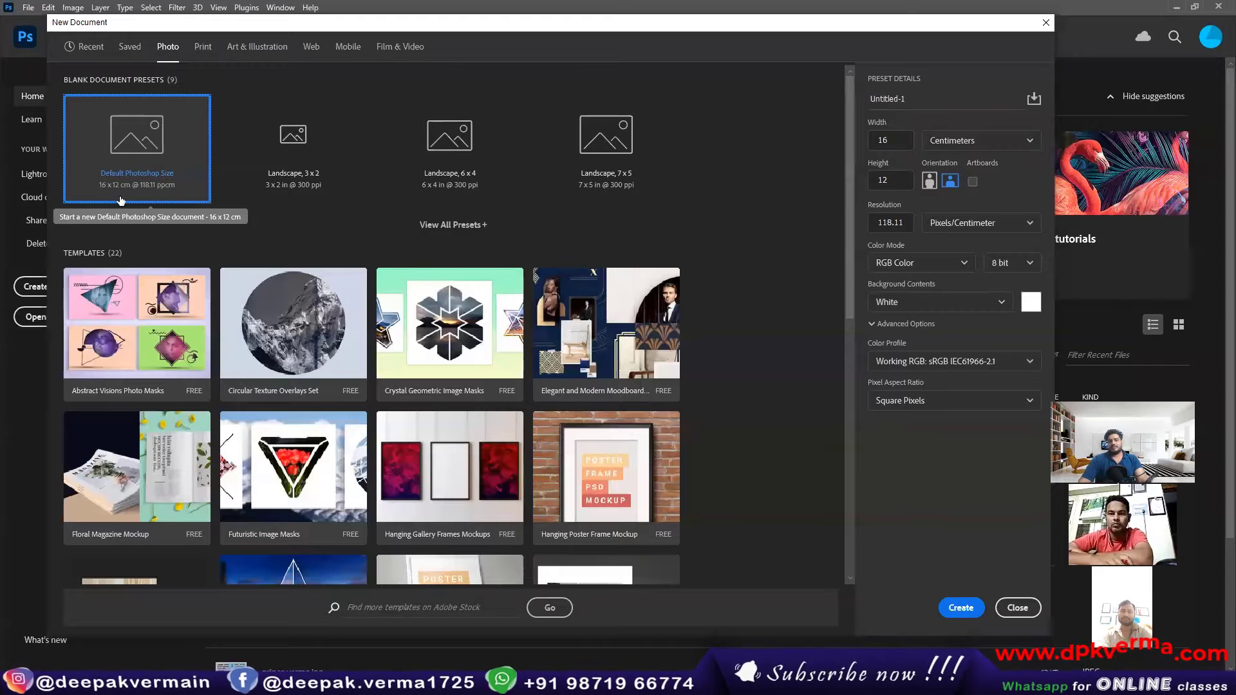
{"action": "left_click", "coordinate": [313, 143]}
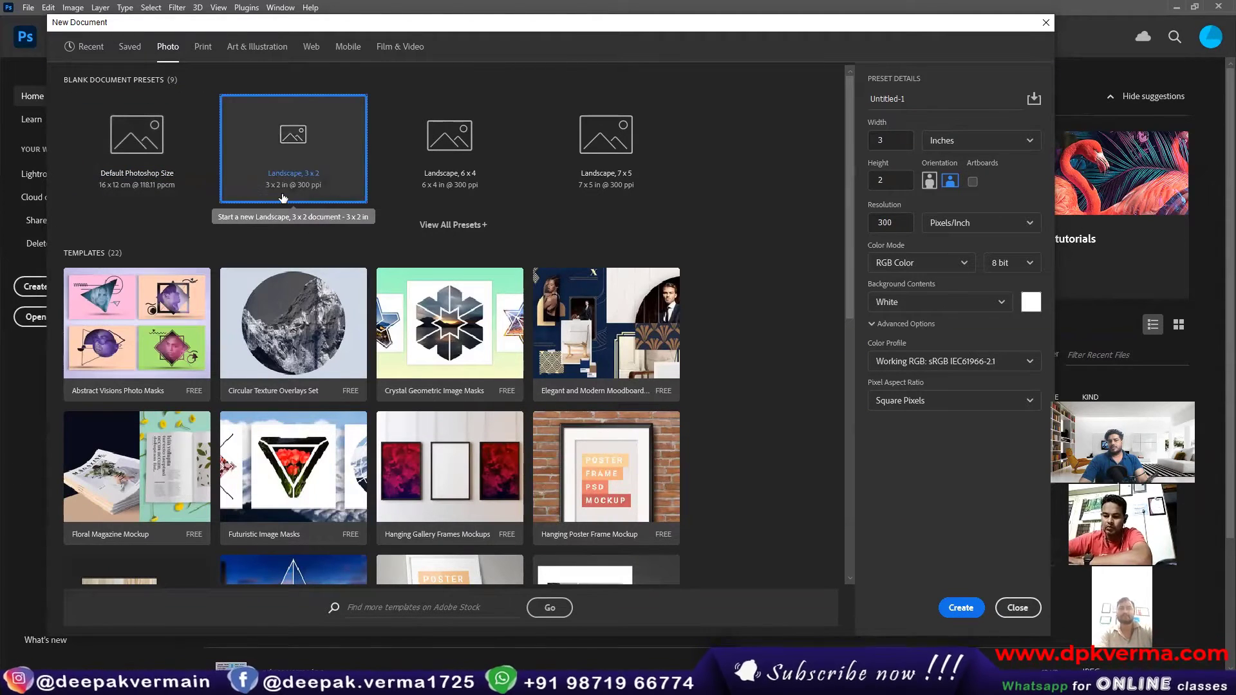
{"action": "left_click", "coordinate": [450, 192]}
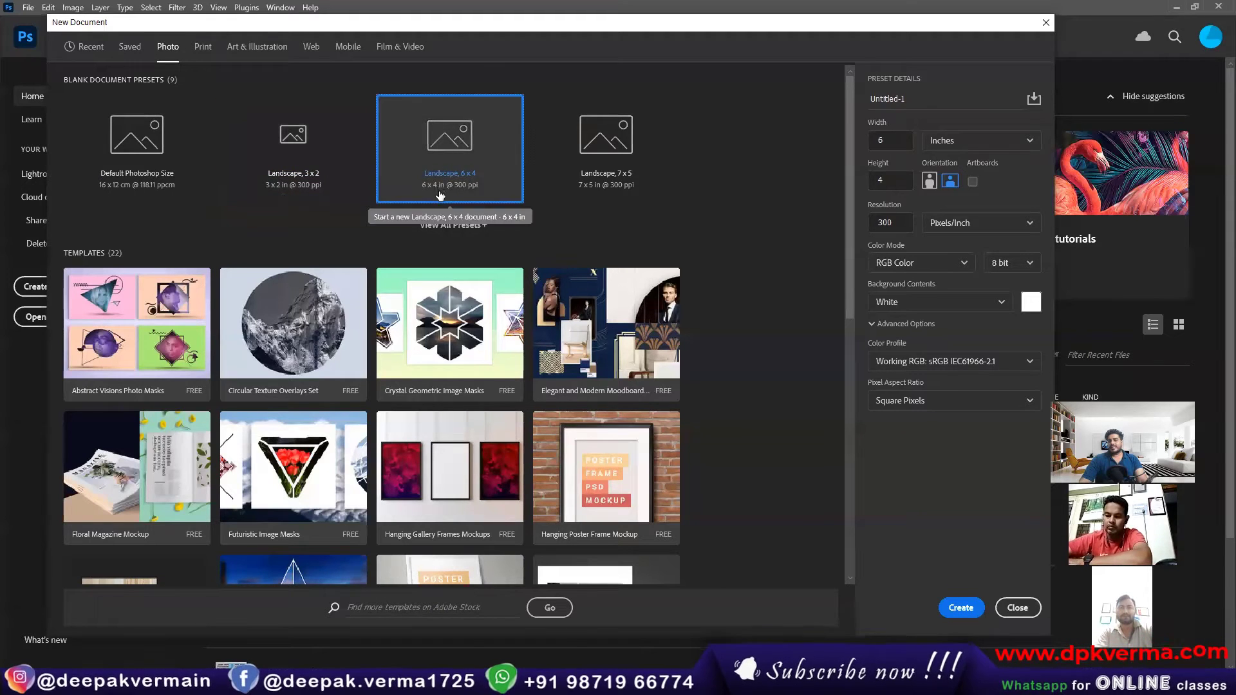
{"action": "left_click", "coordinate": [623, 155]}
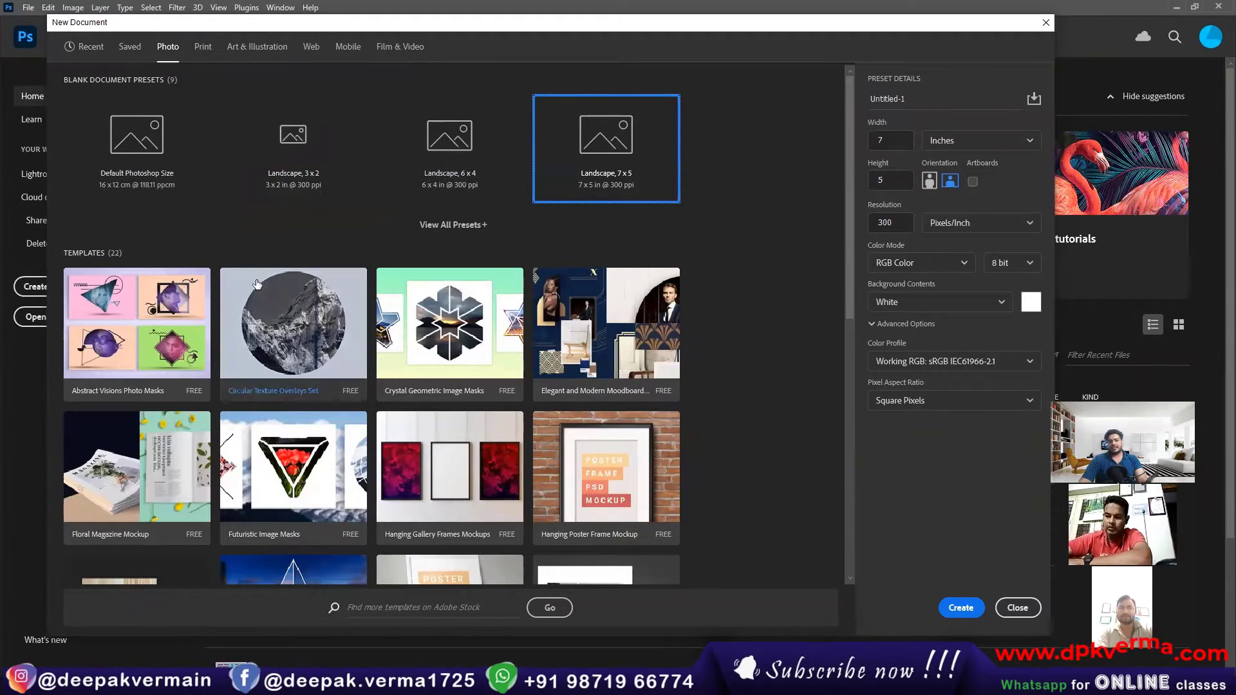
Step: Look through the free templates offered for Photo documents
{"action": "scroll", "coordinate": [451, 240], "scroll_direction": "down", "scroll_amount": 1}
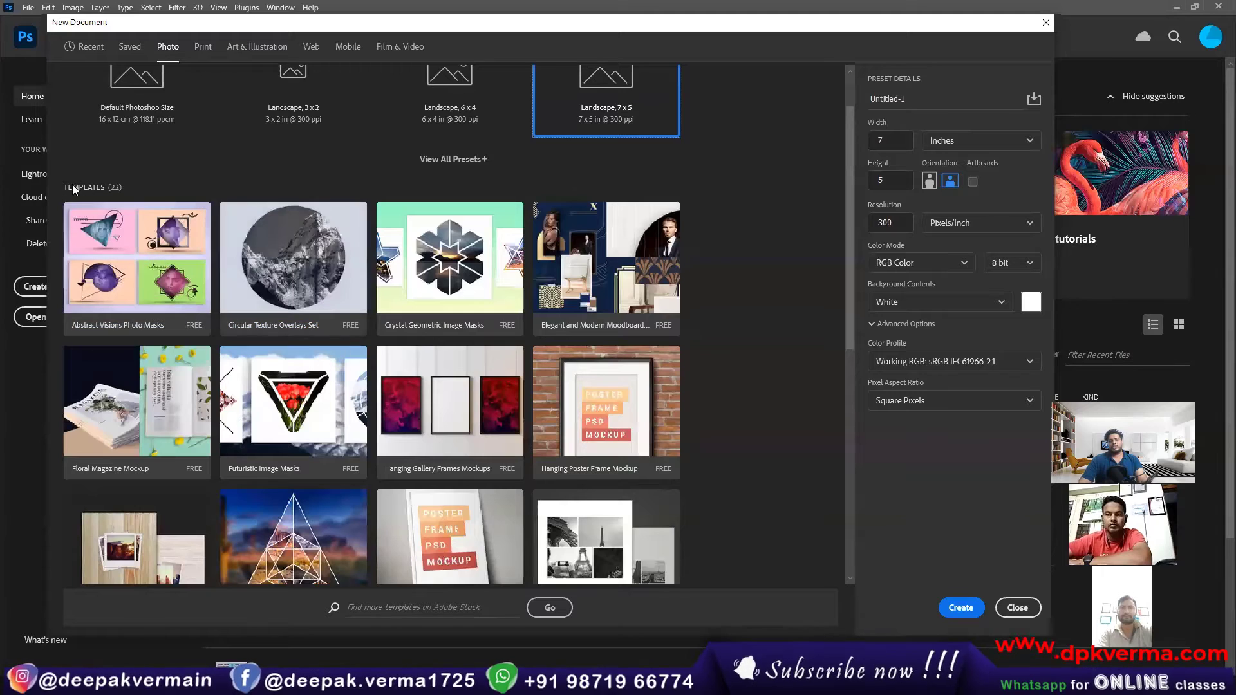
{"action": "scroll", "coordinate": [406, 348], "scroll_direction": "down", "scroll_amount": 3}
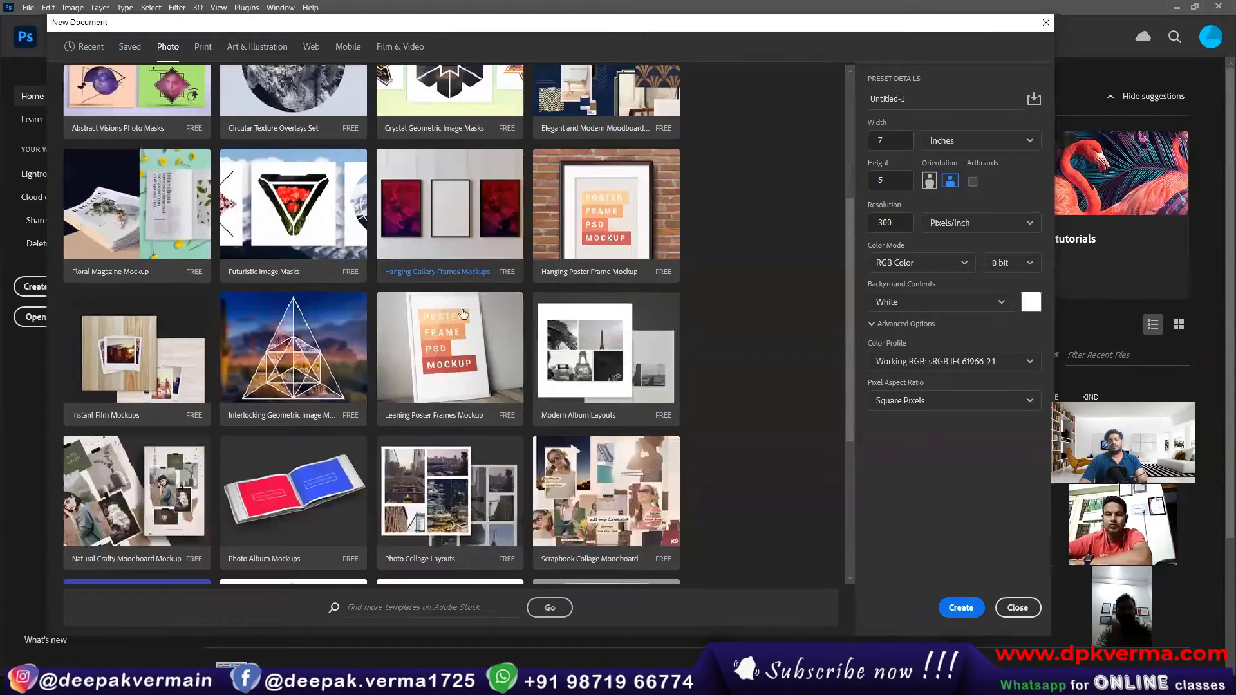
{"action": "scroll", "coordinate": [444, 412], "scroll_direction": "up", "scroll_amount": 4}
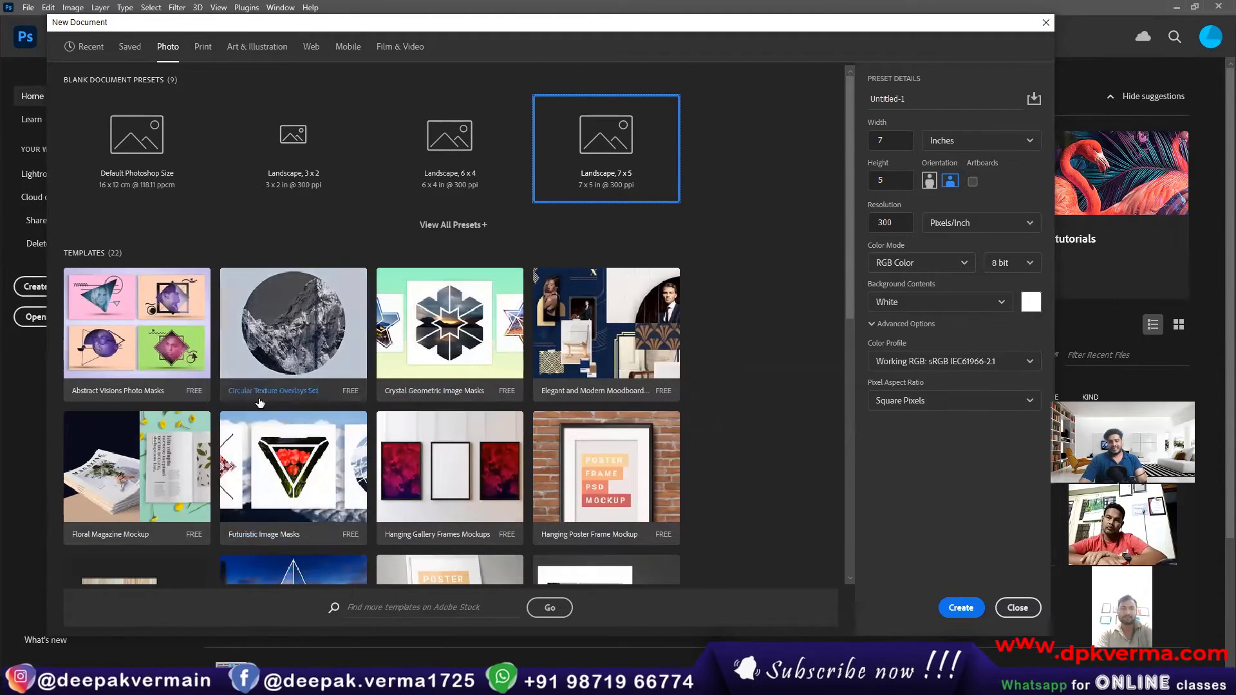
{"action": "scroll", "coordinate": [415, 403], "scroll_direction": "down", "scroll_amount": 5}
{"action": "scroll", "coordinate": [319, 448], "scroll_direction": "up", "scroll_amount": 4}
{"action": "scroll", "coordinate": [318, 449], "scroll_direction": "up", "scroll_amount": 1}
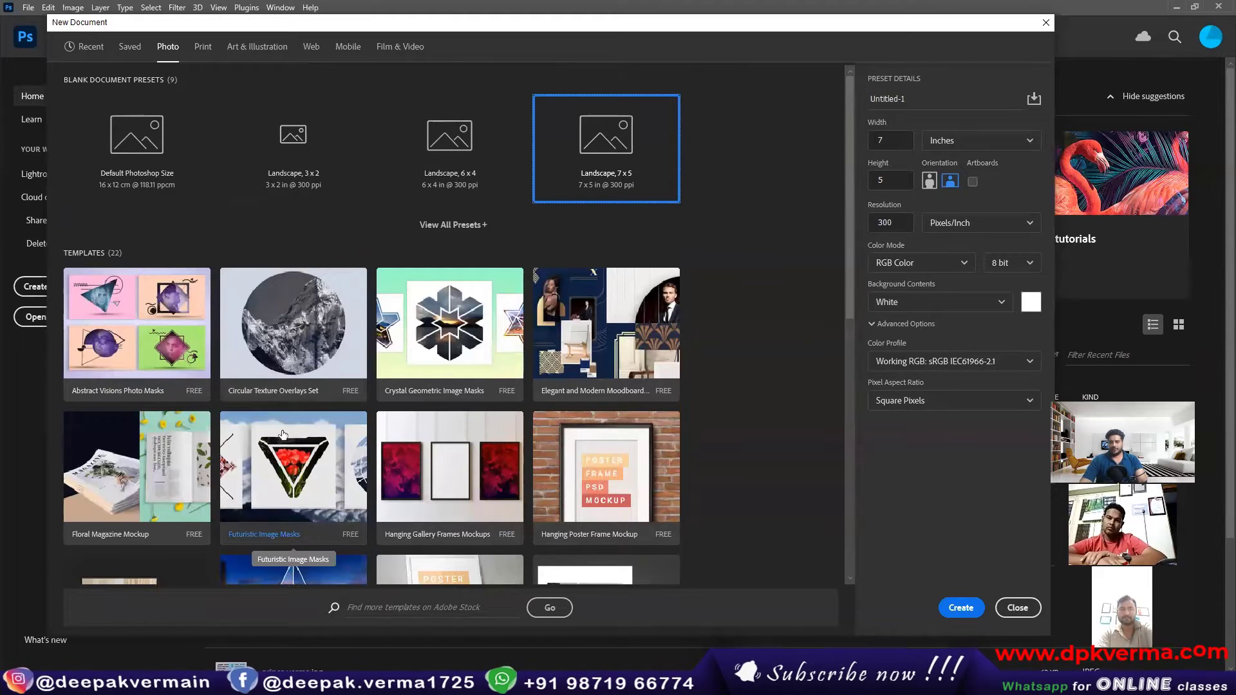
Step: Display all blank document presets in the Print category
{"action": "left_click", "coordinate": [204, 51]}
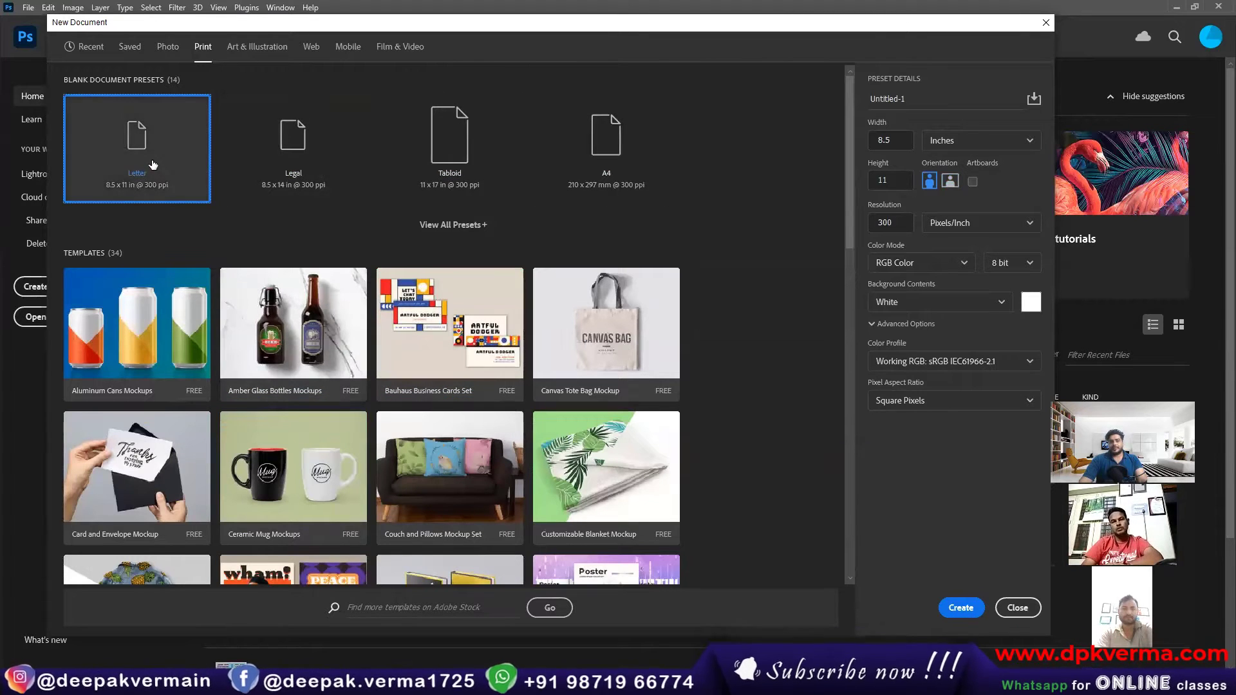
{"action": "left_click", "coordinate": [477, 225]}
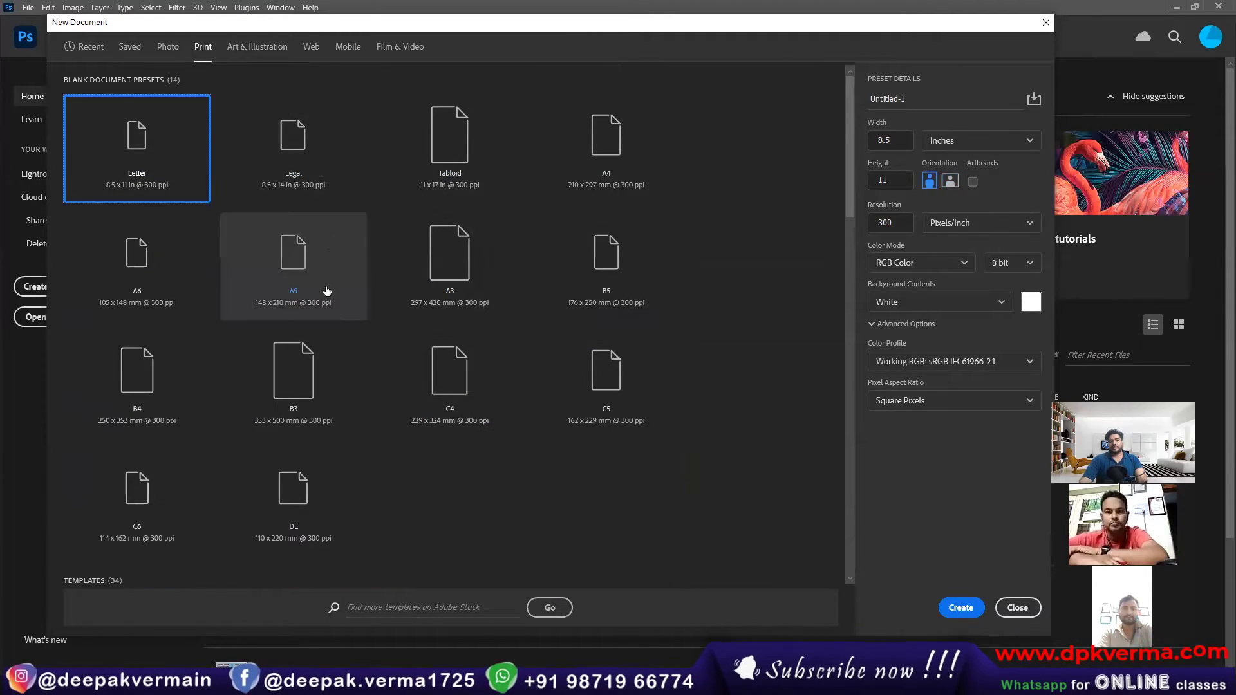
Step: Look over the Print presets, and compare the 1000 pixel grid and Poster presets in the Art & Illustration category
{"action": "scroll", "coordinate": [257, 225], "scroll_direction": "down", "scroll_amount": 1}
{"action": "scroll", "coordinate": [197, 169], "scroll_direction": "up", "scroll_amount": 1}
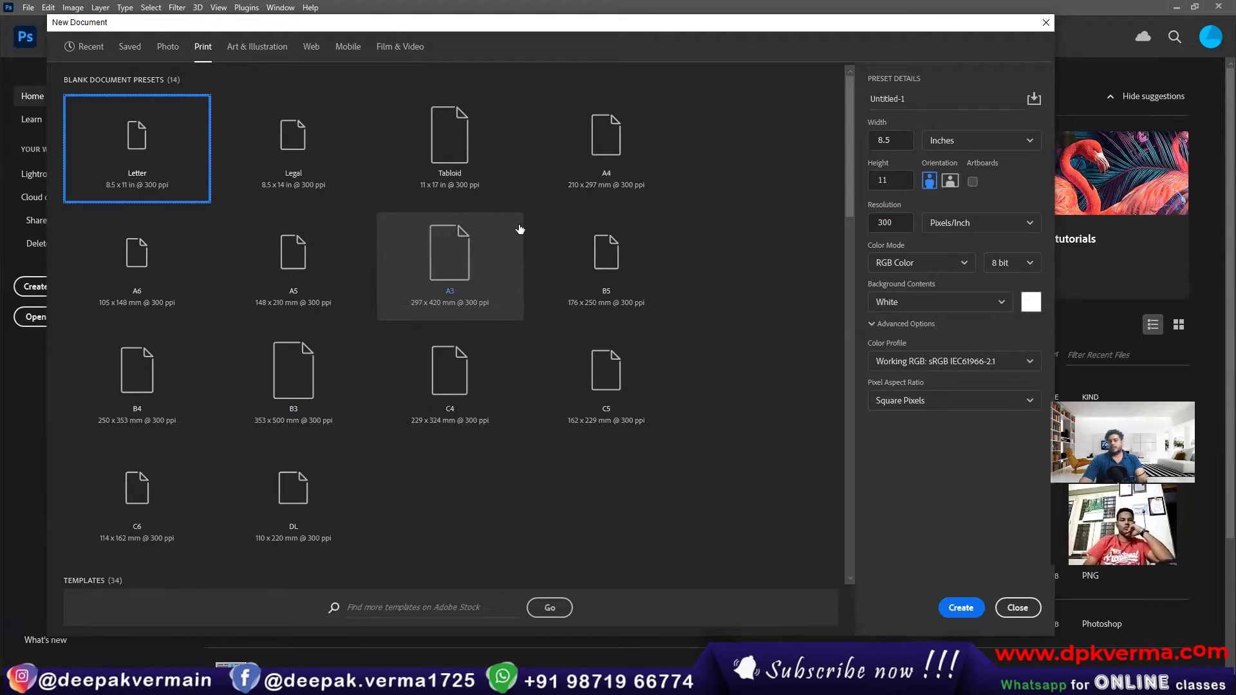
{"action": "left_click", "coordinate": [245, 51]}
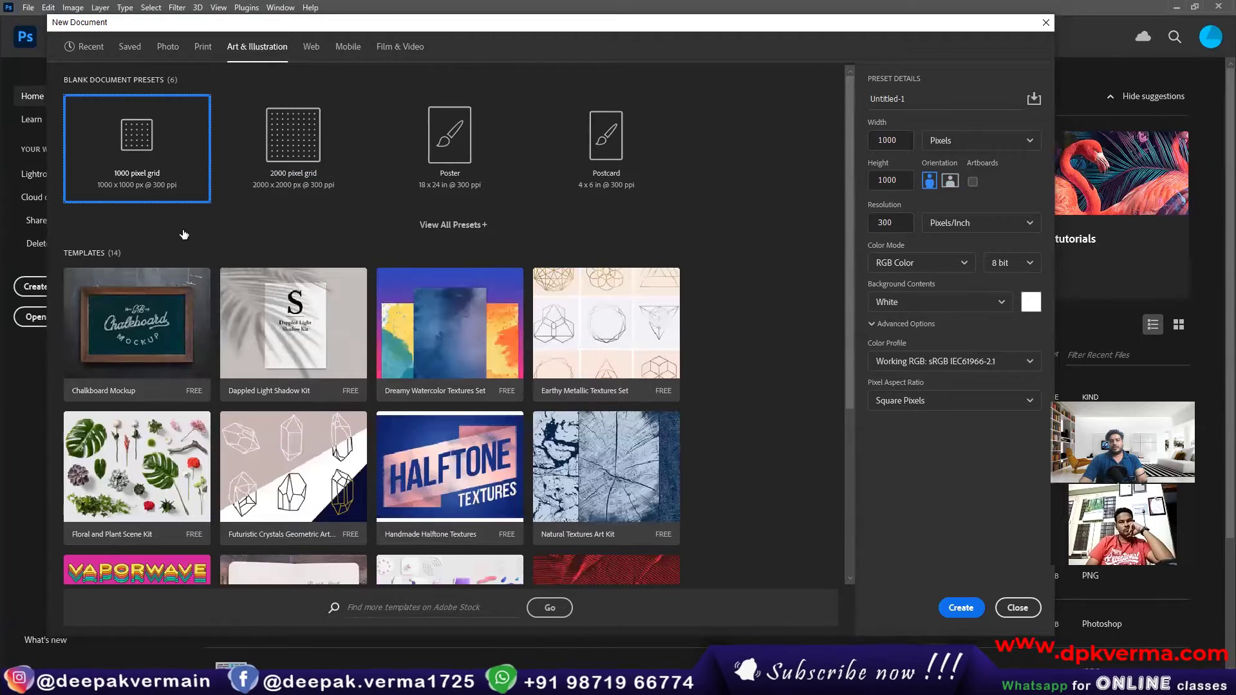
{"action": "left_click", "coordinate": [341, 172]}
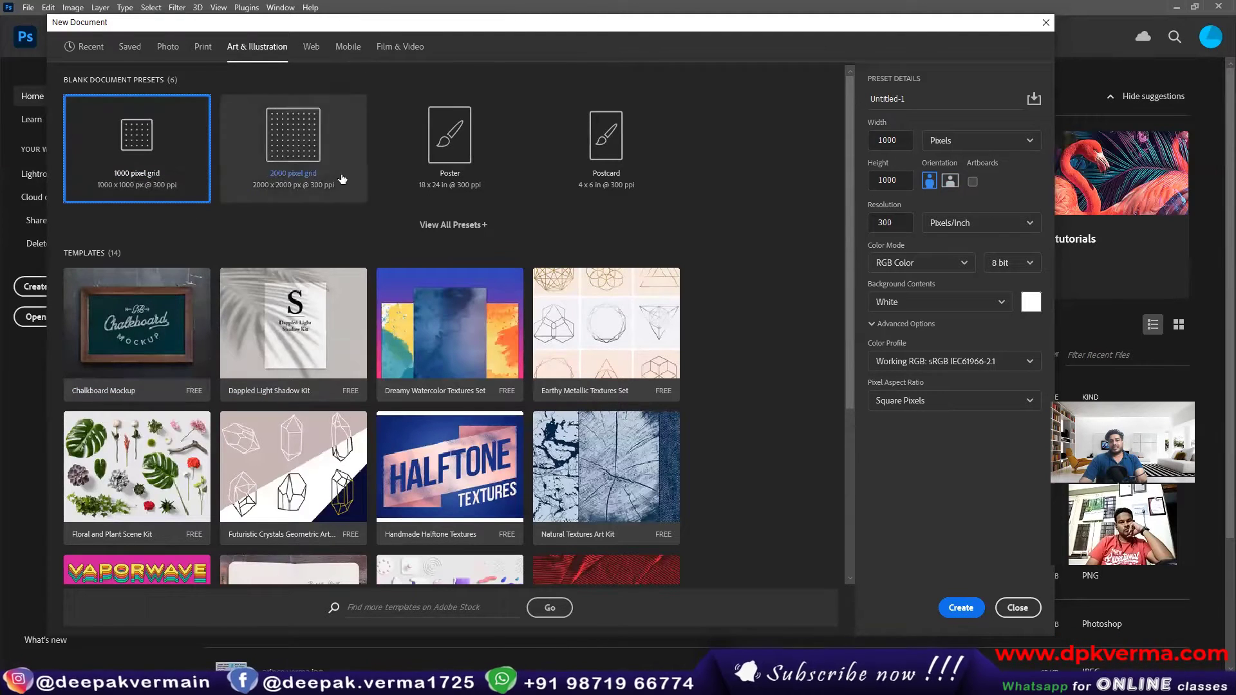
{"action": "left_click", "coordinate": [461, 155]}
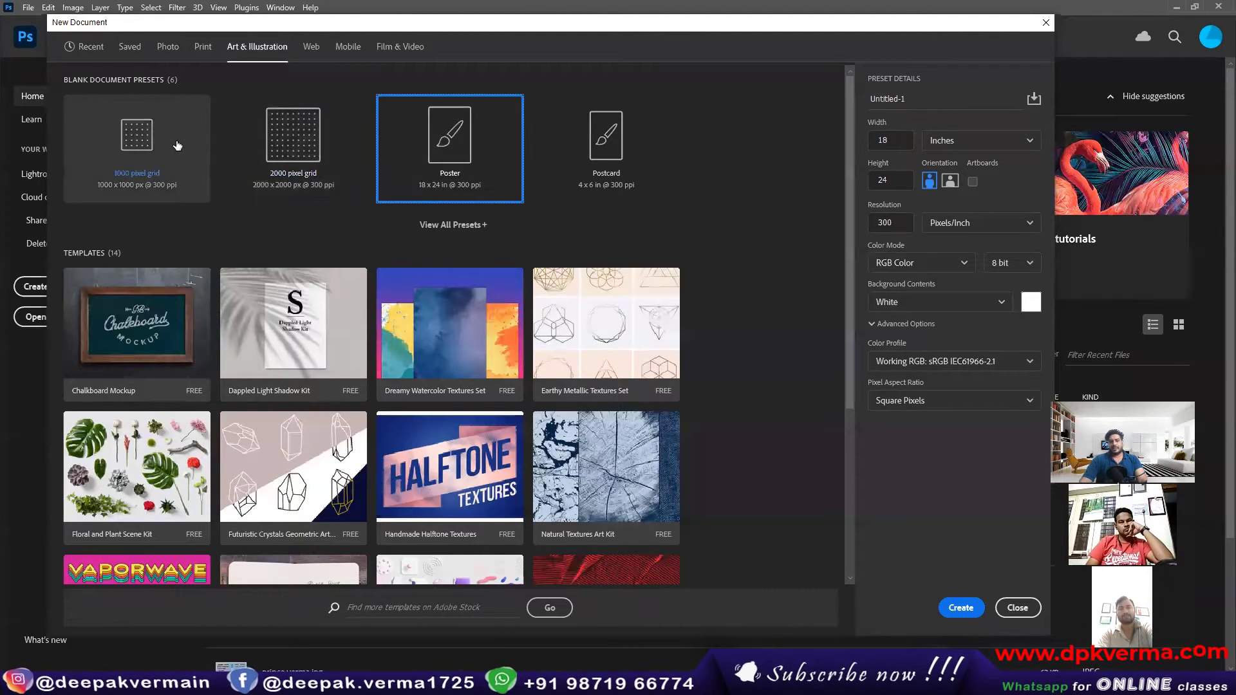
{"action": "left_click", "coordinate": [172, 144]}
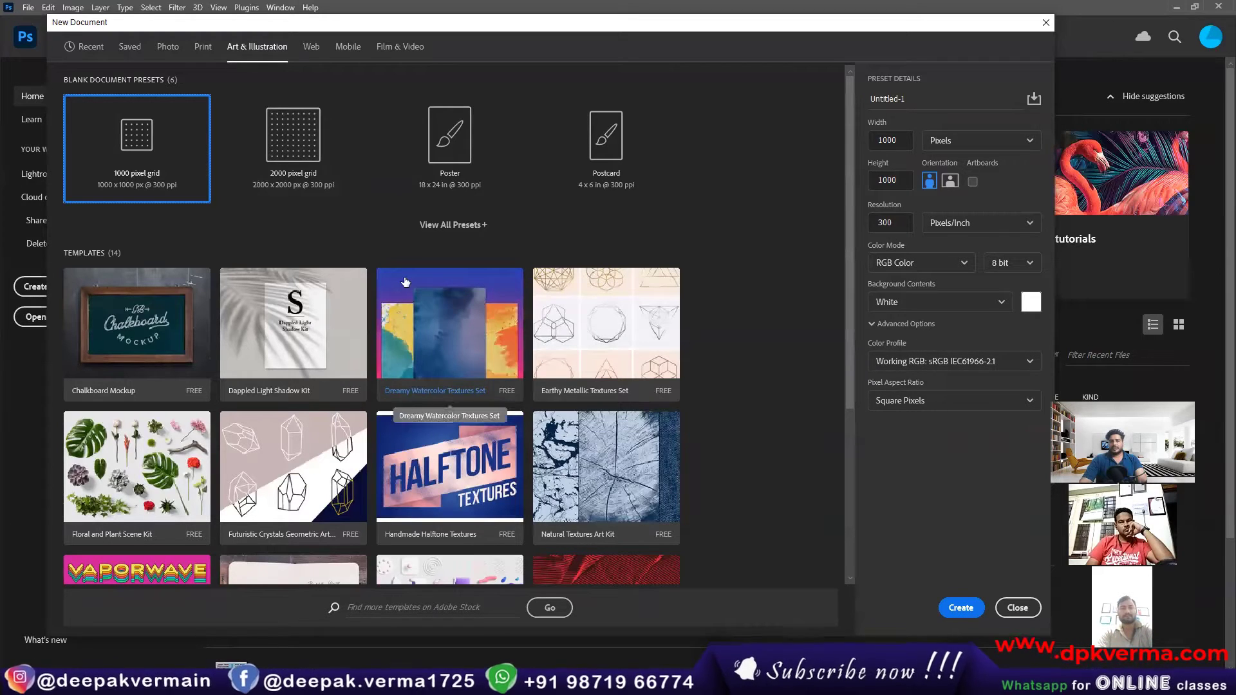
Step: View the Web and Film & Video presets, and compare the Mobile presets iPhone 8/7/6 Plus, iPhone 8/7/6 and iPad Pro 12.9 in
{"action": "left_click", "coordinate": [311, 57]}
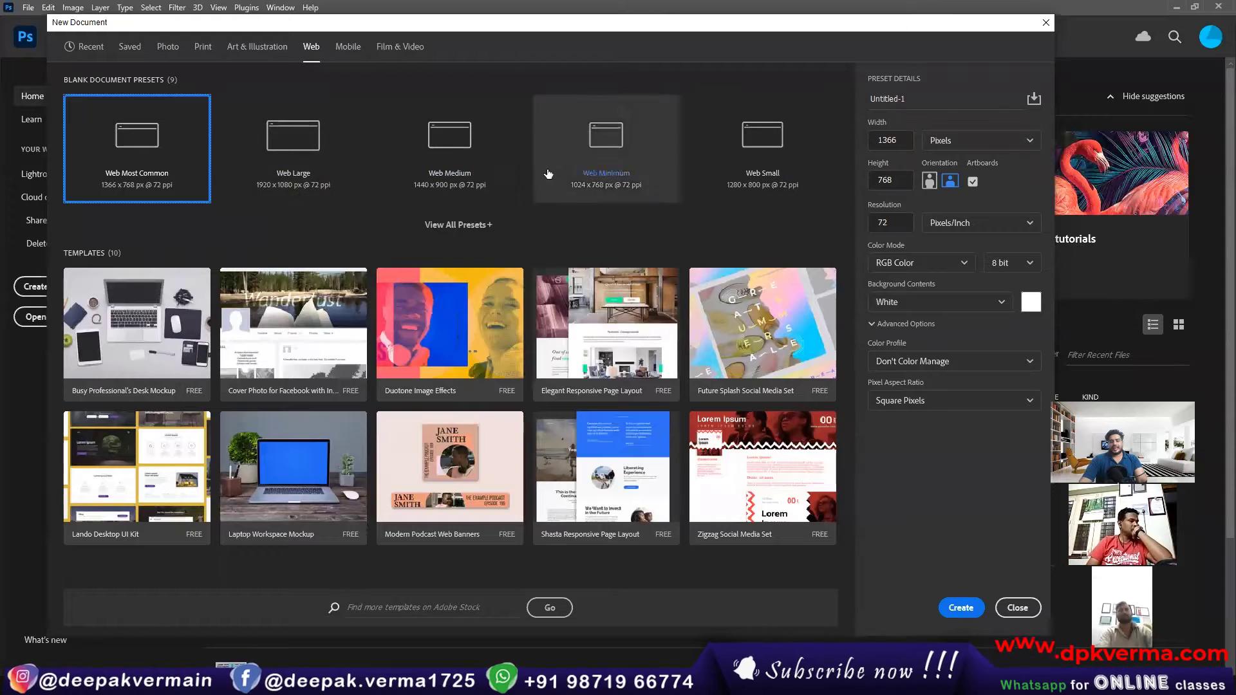
{"action": "left_click", "coordinate": [360, 48]}
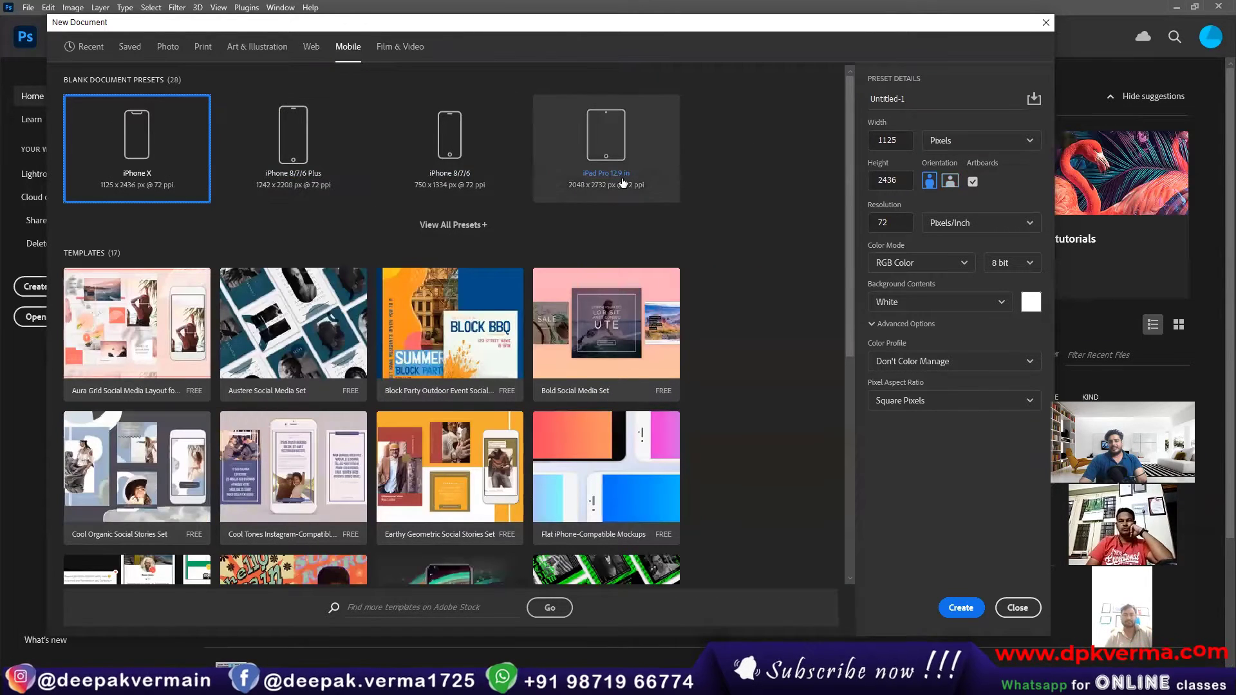
{"action": "left_click", "coordinate": [322, 152]}
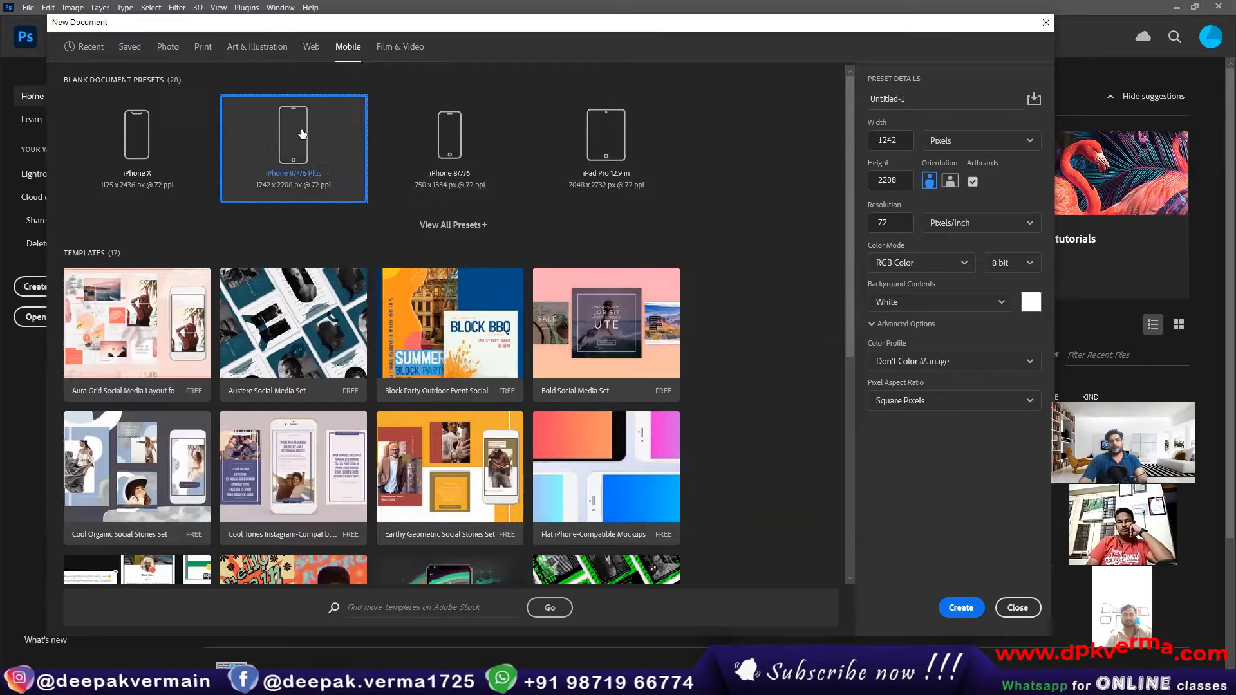
{"action": "left_click", "coordinate": [482, 132]}
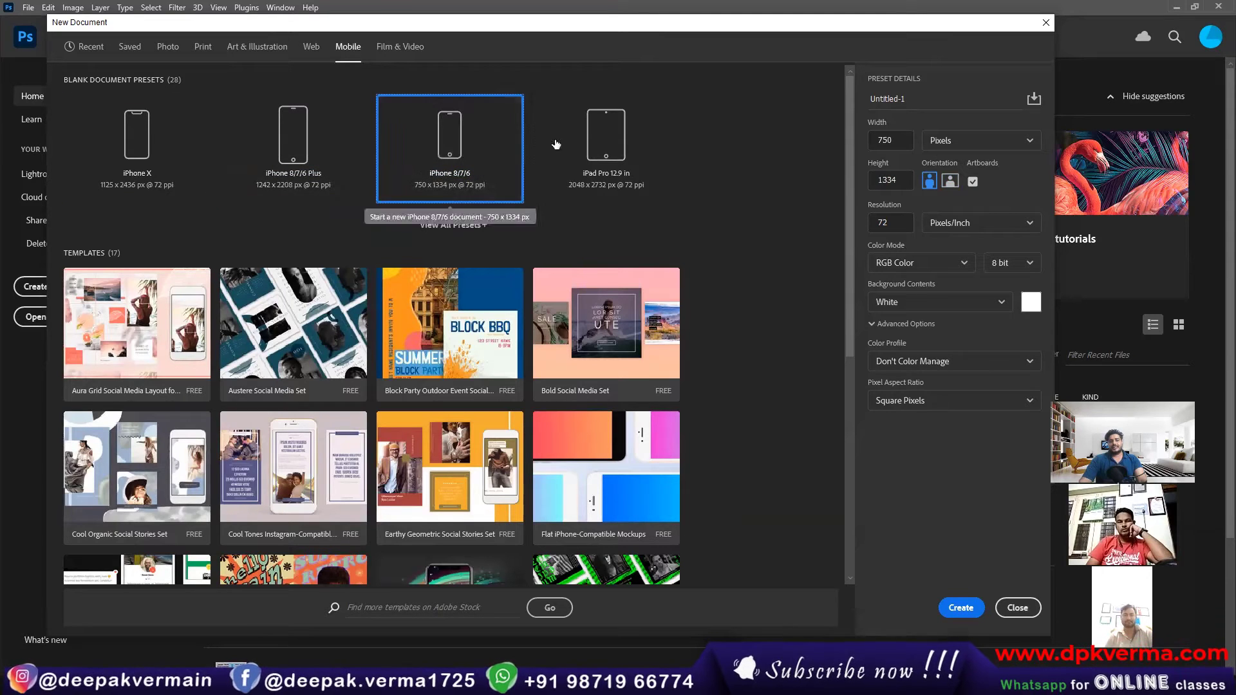
{"action": "left_click", "coordinate": [594, 142]}
{"action": "left_click", "coordinate": [450, 145]}
{"action": "left_click", "coordinate": [309, 142]}
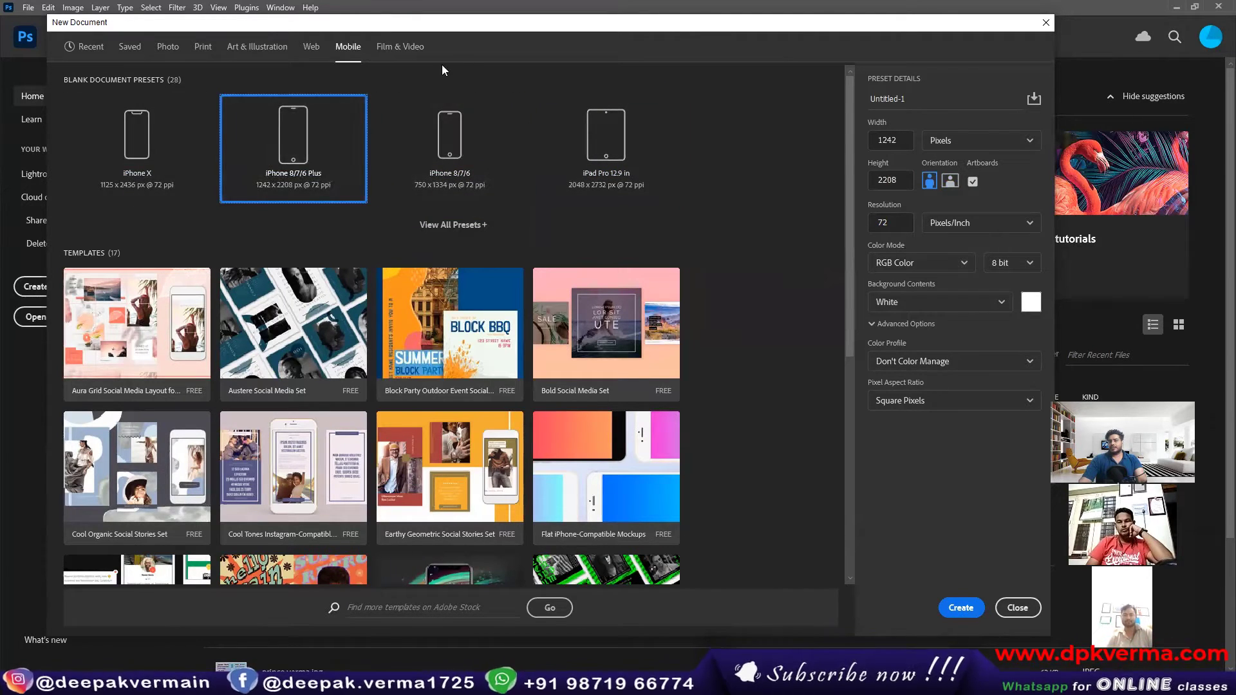
{"action": "left_click", "coordinate": [400, 47]}
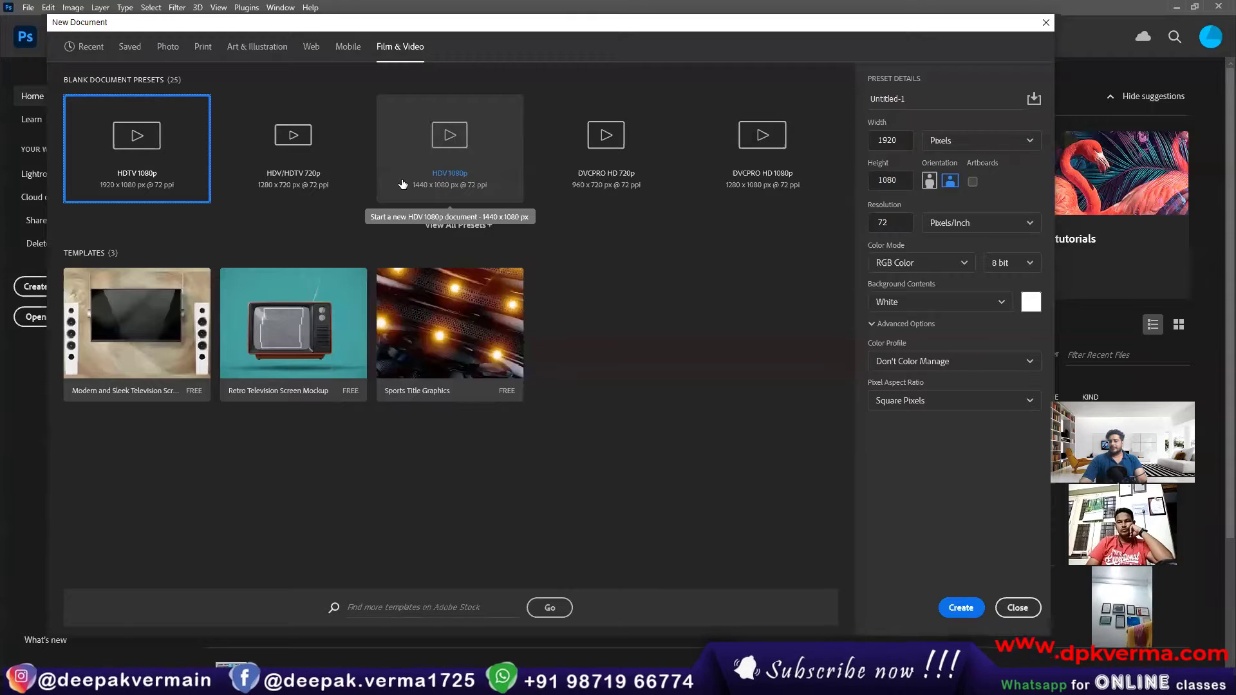
Step: Return to the Photo category with its Default Photoshop Size preset and name the new document Photoshop
{"action": "left_click", "coordinate": [168, 47]}
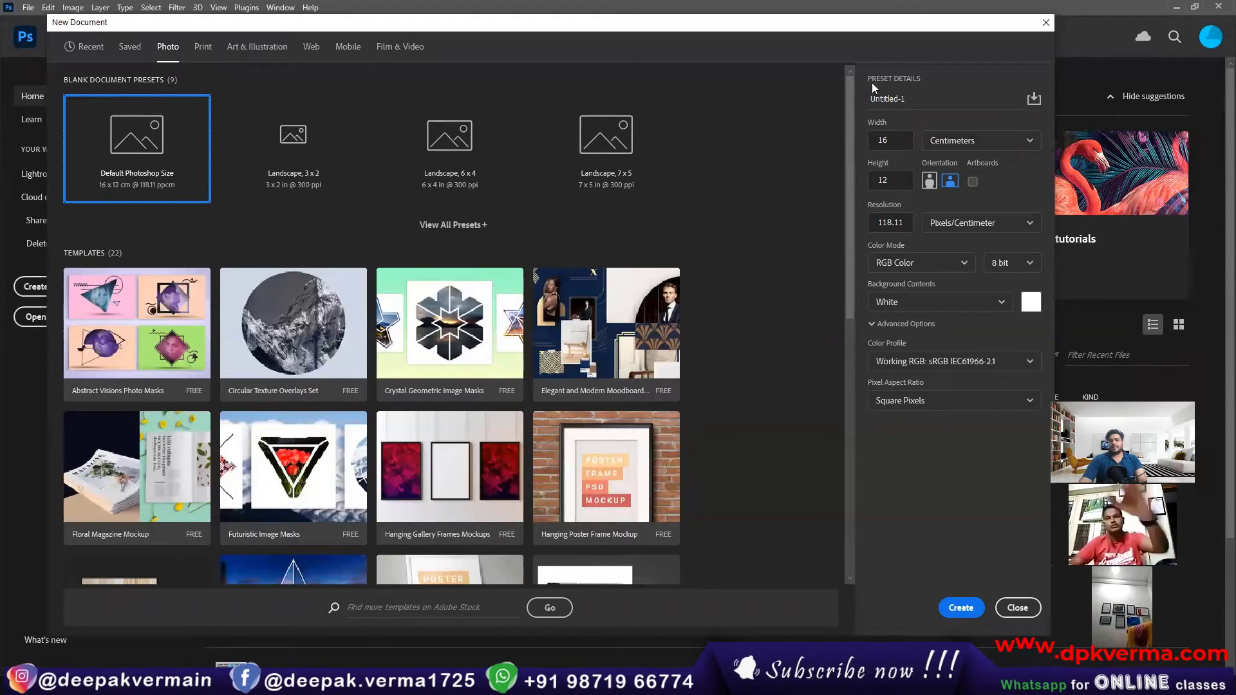
{"action": "left_click", "coordinate": [919, 97]}
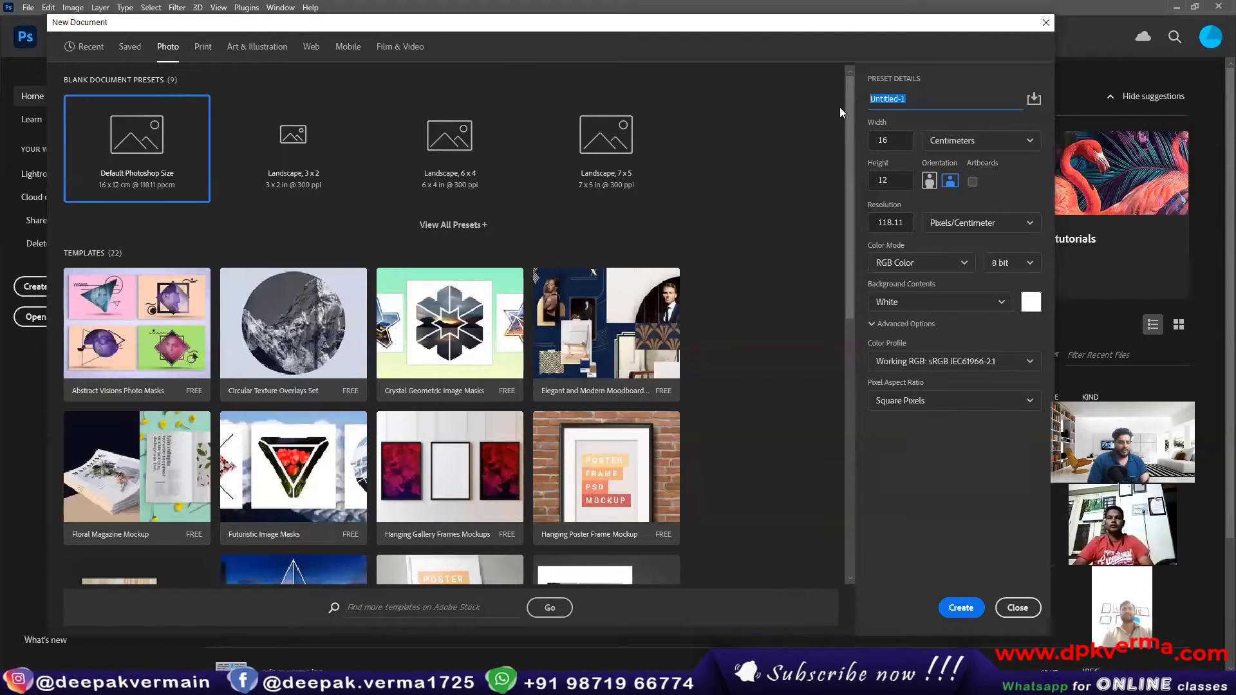
{"action": "type", "text": "De"}
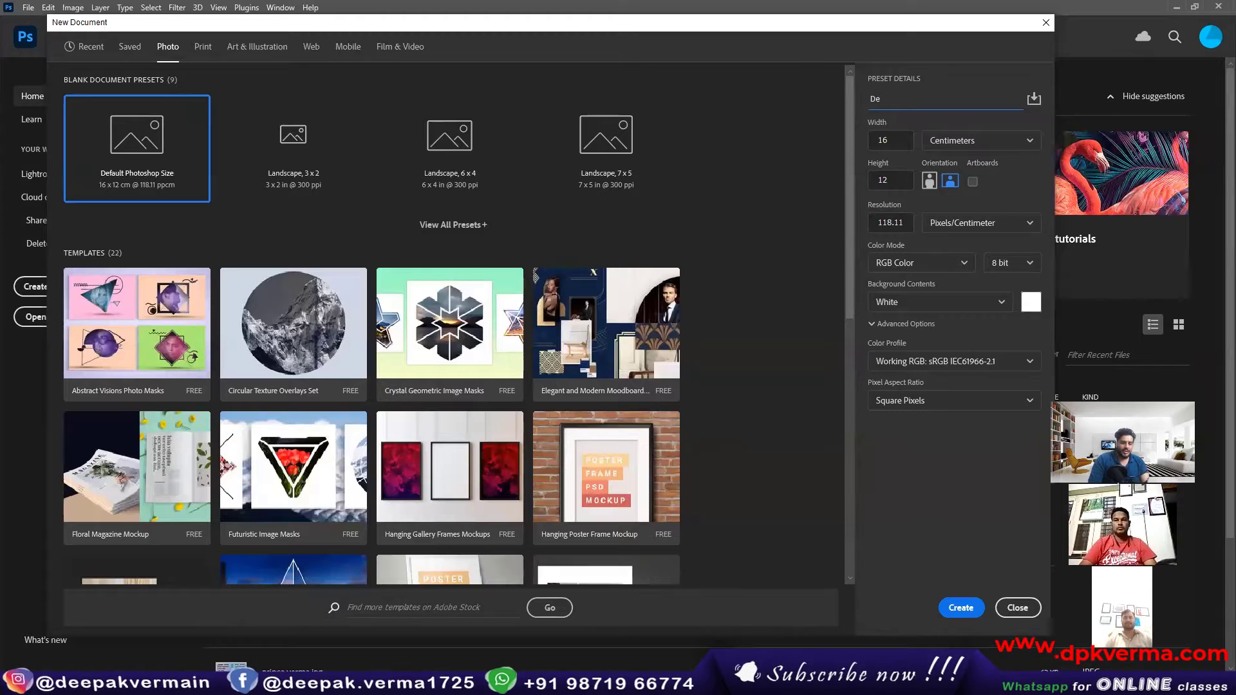
{"action": "key", "text": "BackSpace"}
{"action": "key", "text": "BackSpace"}
{"action": "type", "text": "Photo"}
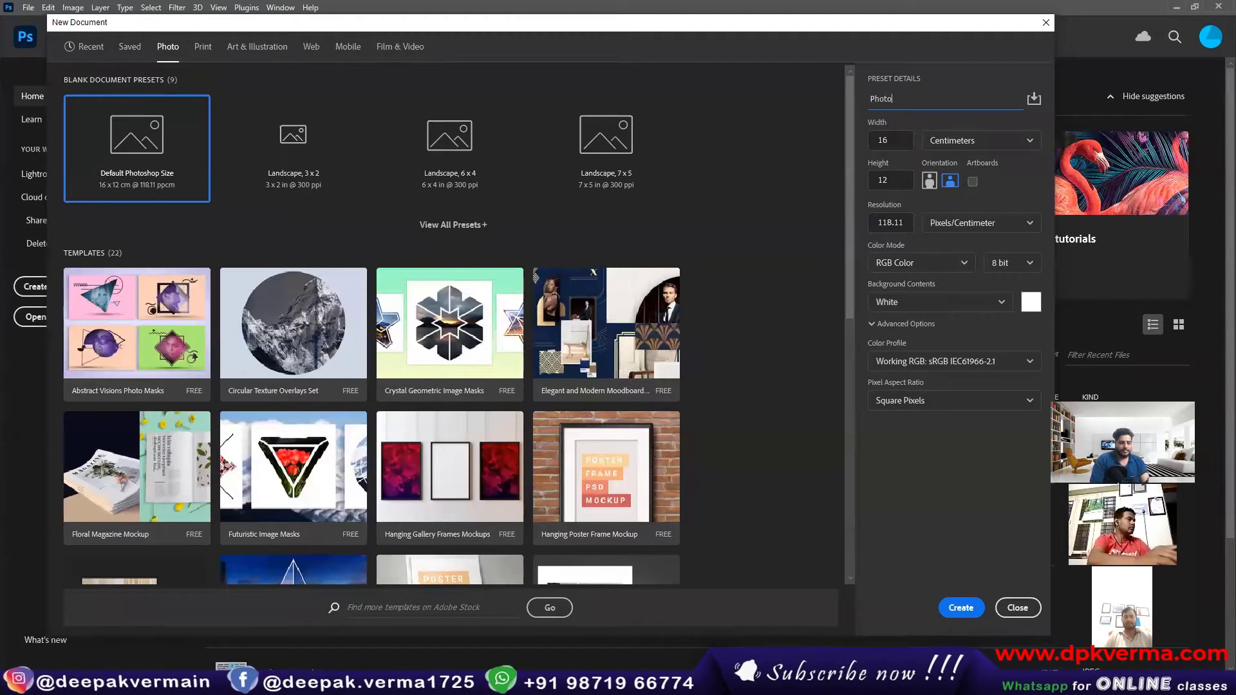
{"action": "type", "text": "shop"}
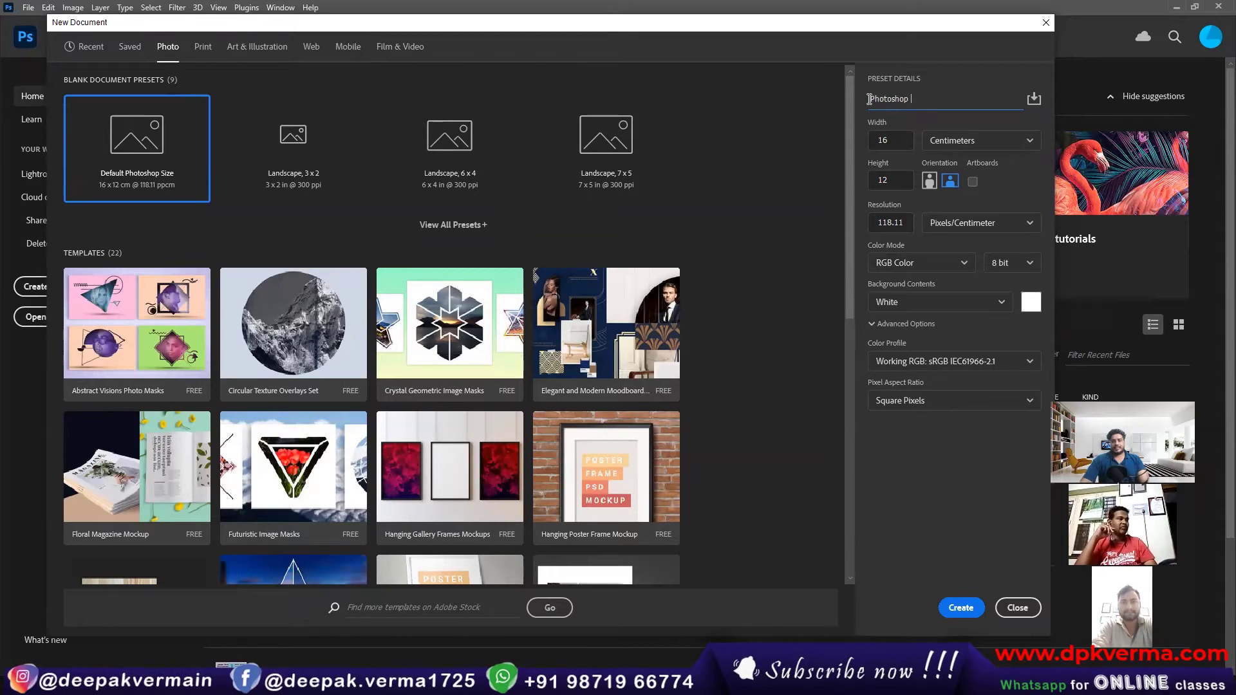
{"action": "left_click_drag", "start_coordinate": [869, 99], "coordinate": [929, 101]}
{"action": "left_click", "coordinate": [929, 101]}
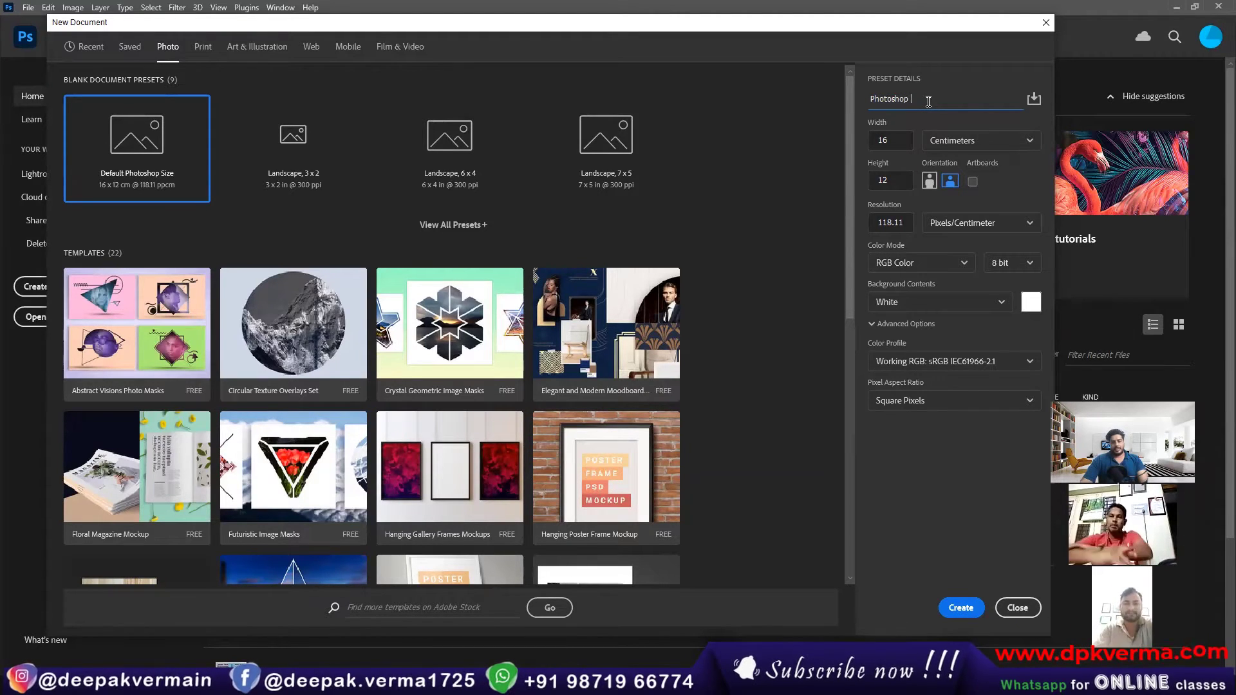
Step: Check the width and height settings and the measurement units available for the new document
{"action": "left_click", "coordinate": [900, 141]}
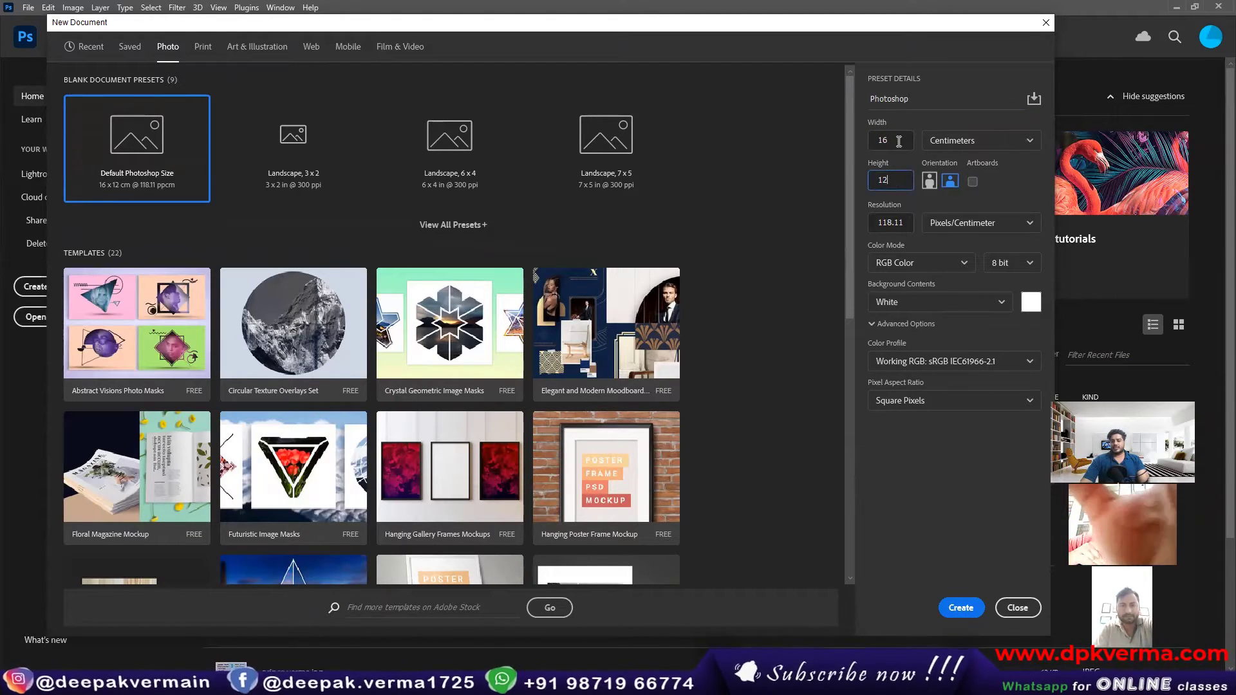
{"action": "left_click", "coordinate": [971, 142]}
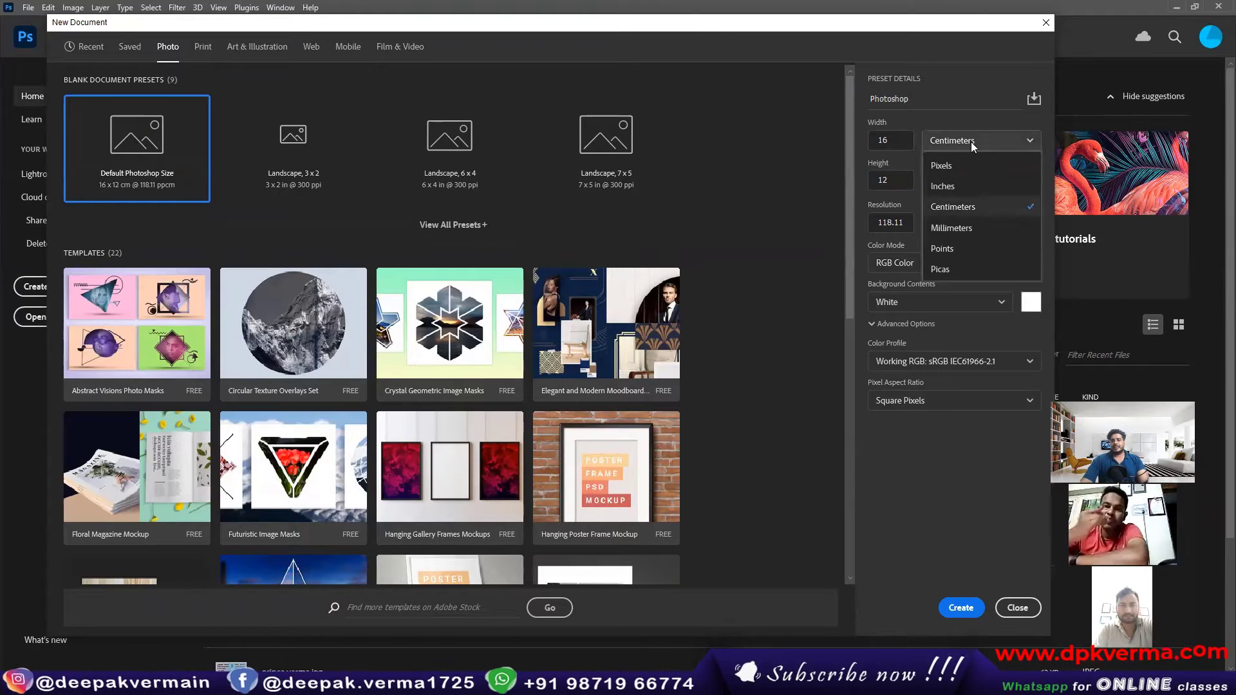
{"action": "left_click", "coordinate": [970, 142]}
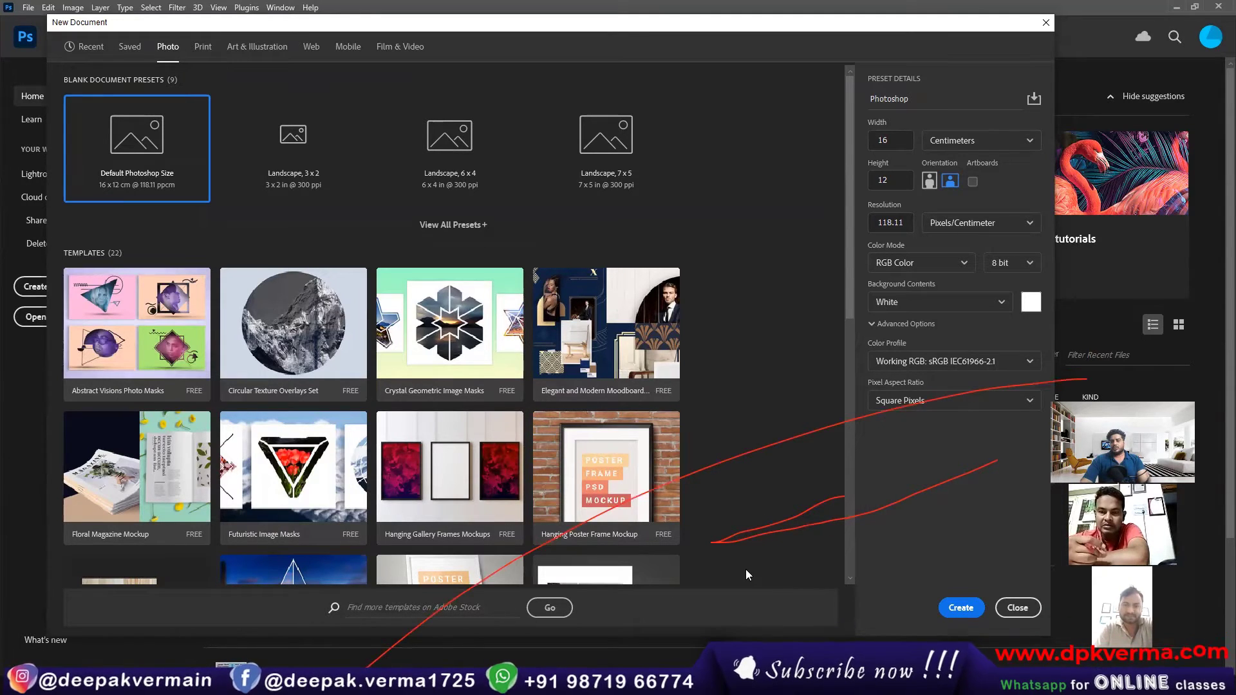
{"action": "key", "text": "ctrl+2"}
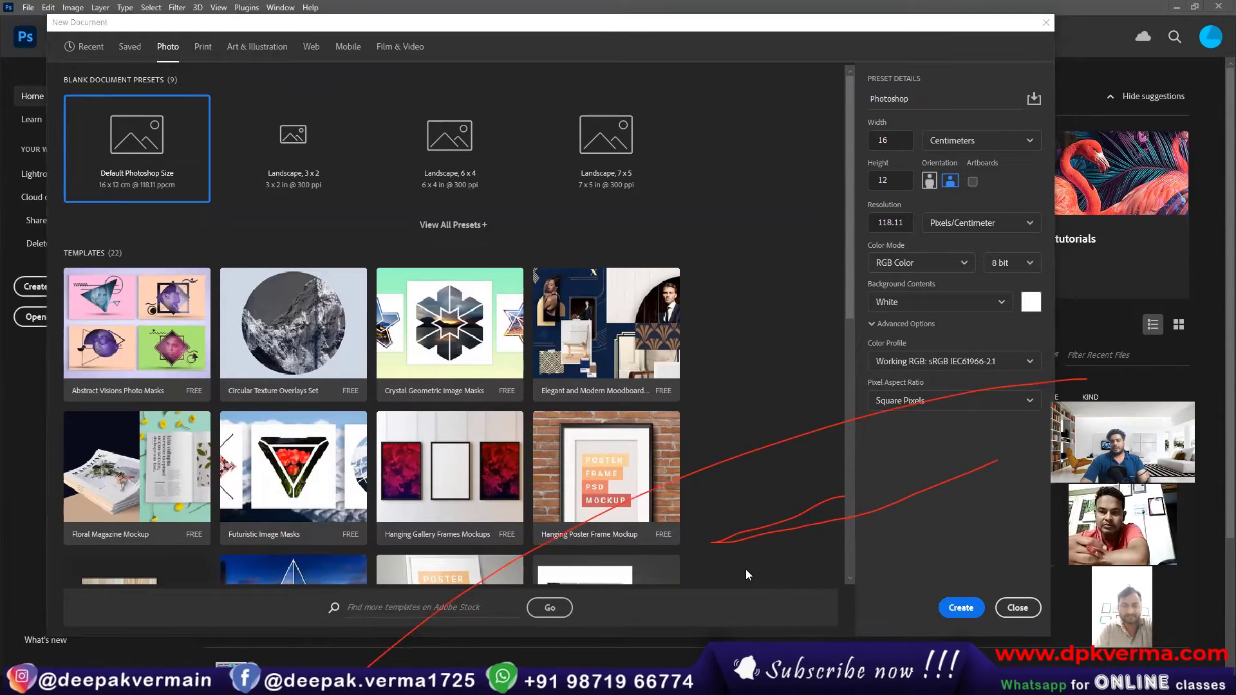
{"action": "left_click", "coordinate": [805, 99]}
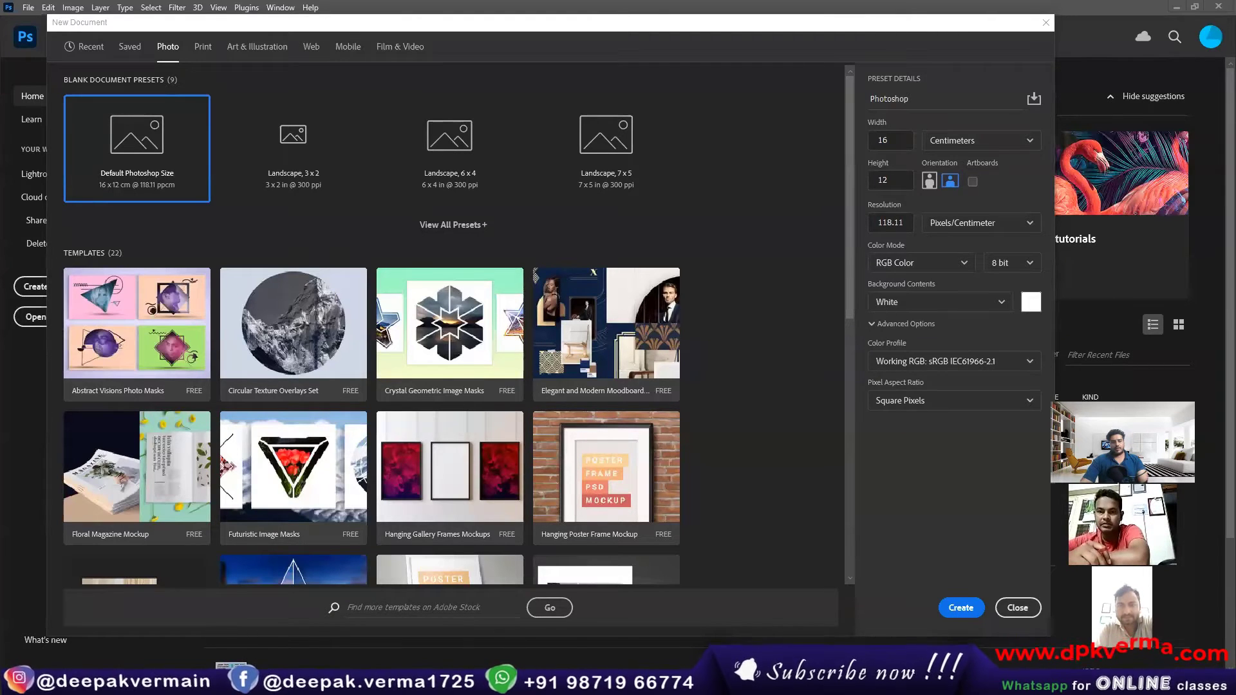
Step: Open the display settings in Windows Settings and set the size of text, apps and other items to 125%
{"action": "left_click", "coordinate": [16, 682]}
{"action": "left_click", "coordinate": [16, 629]}
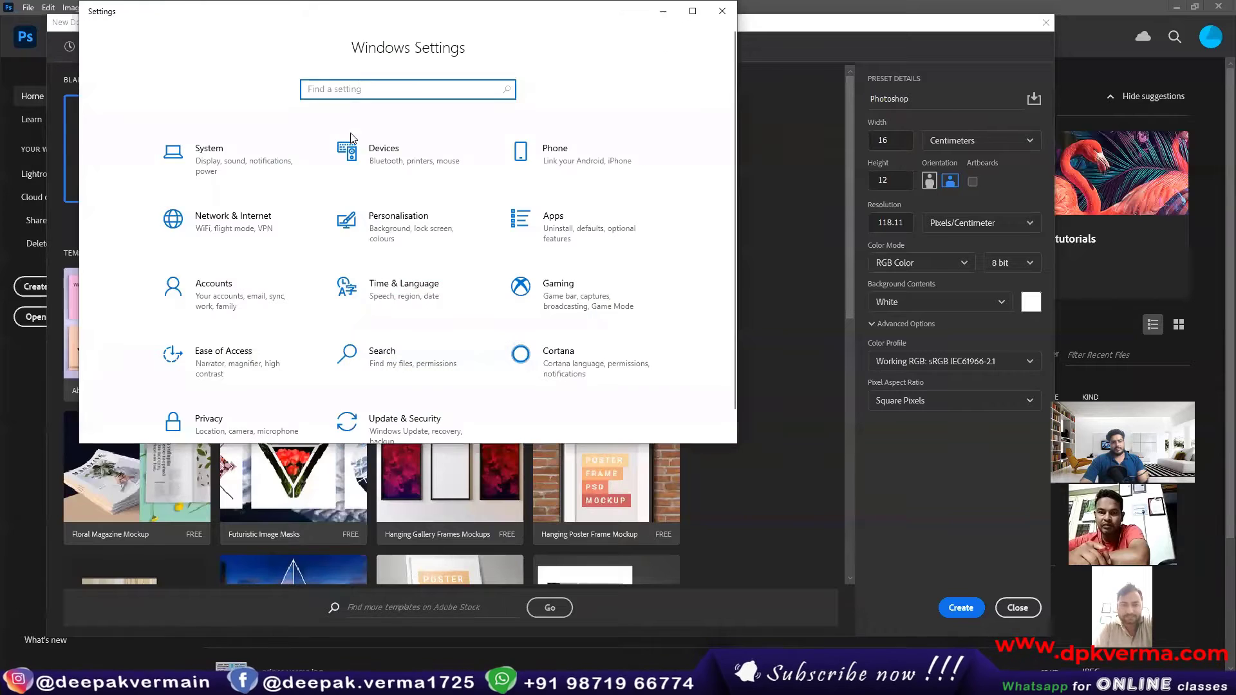
{"action": "left_click", "coordinate": [230, 165]}
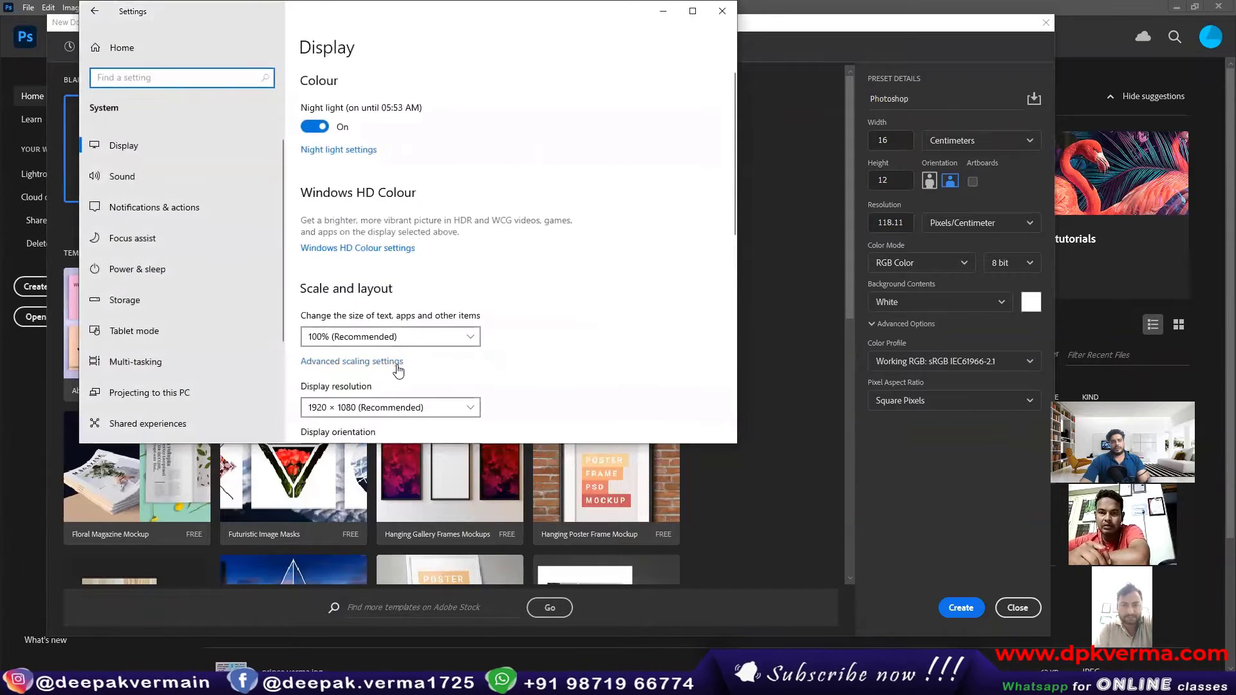
{"action": "scroll", "coordinate": [382, 213], "scroll_direction": "down", "scroll_amount": 2}
{"action": "left_click", "coordinate": [382, 202]}
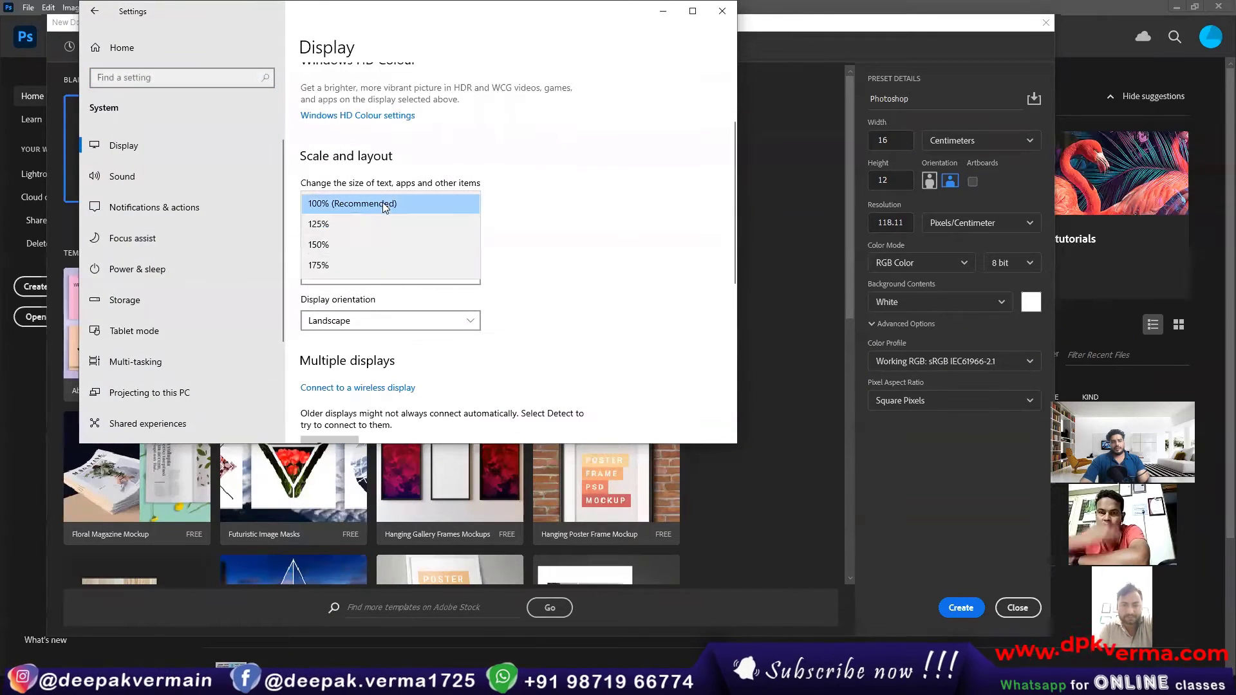
{"action": "left_click", "coordinate": [354, 226]}
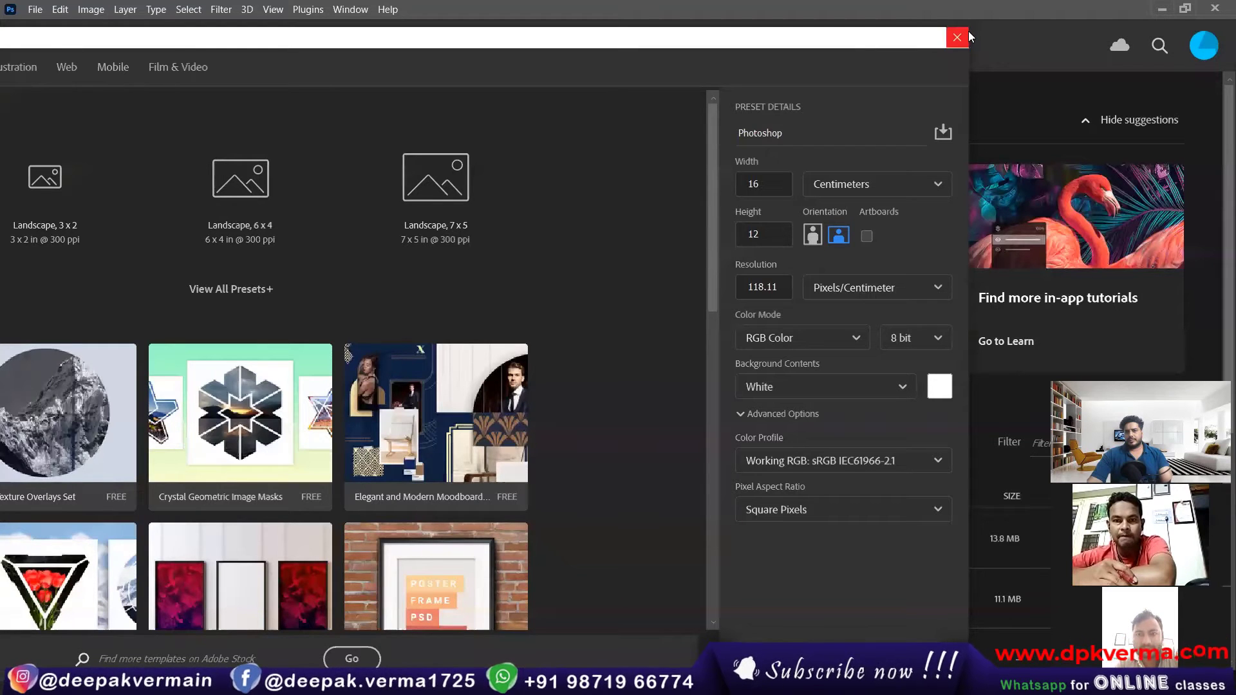
Step: Resize and reposition the New Document dialog so it fits on the screen, and look through its presets and templates
{"action": "left_click_drag", "start_coordinate": [971, 27], "coordinate": [782, 130]}
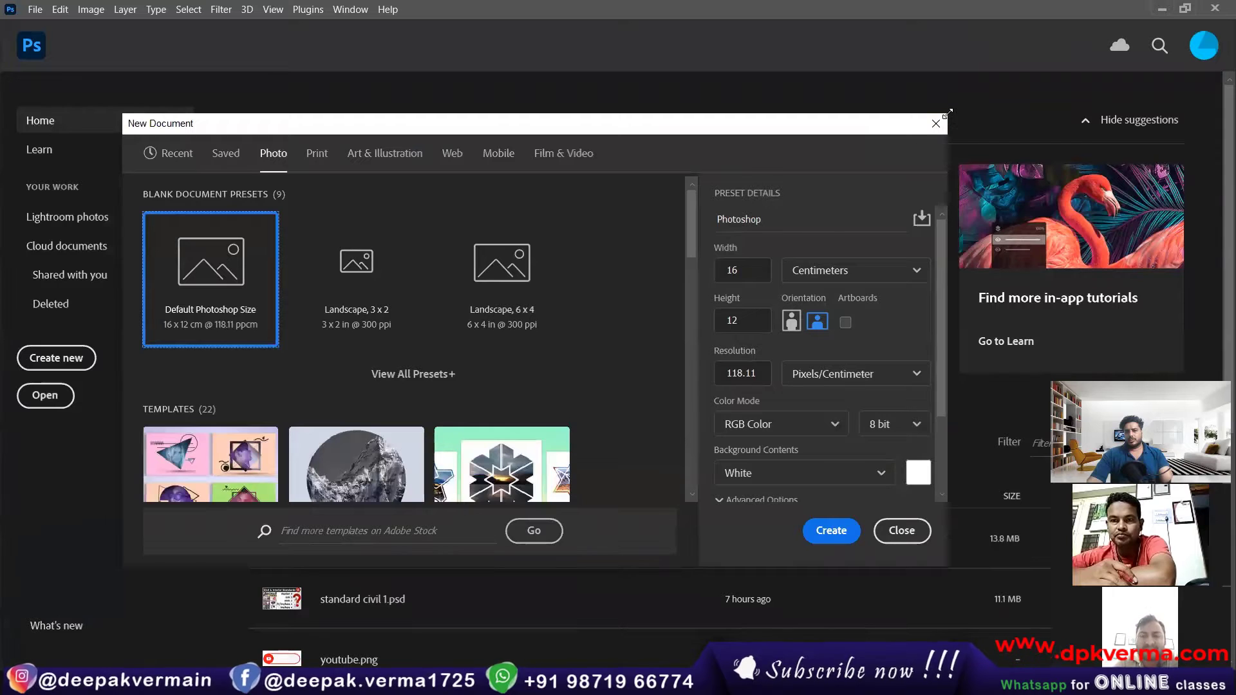
{"action": "left_click_drag", "start_coordinate": [947, 113], "coordinate": [1026, 38]}
{"action": "left_click_drag", "start_coordinate": [912, 54], "coordinate": [856, 71]}
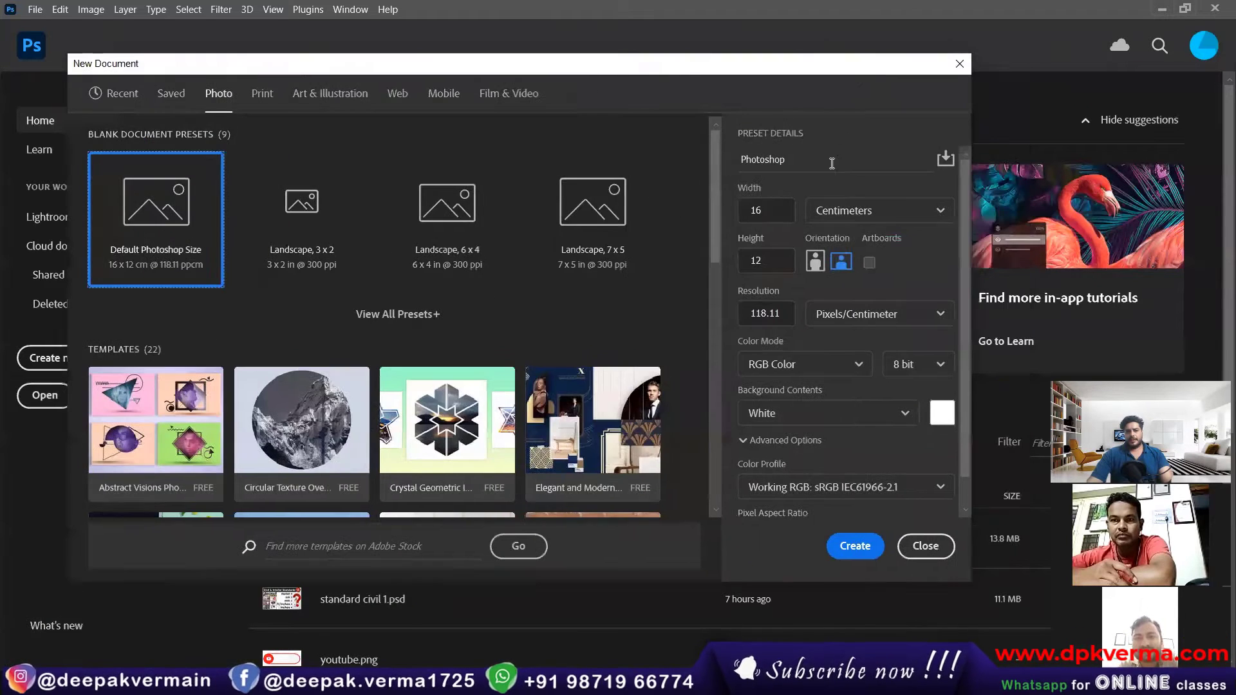
{"action": "scroll", "coordinate": [491, 353], "scroll_direction": "down", "scroll_amount": 2}
{"action": "scroll", "coordinate": [486, 303], "scroll_direction": "up", "scroll_amount": 1}
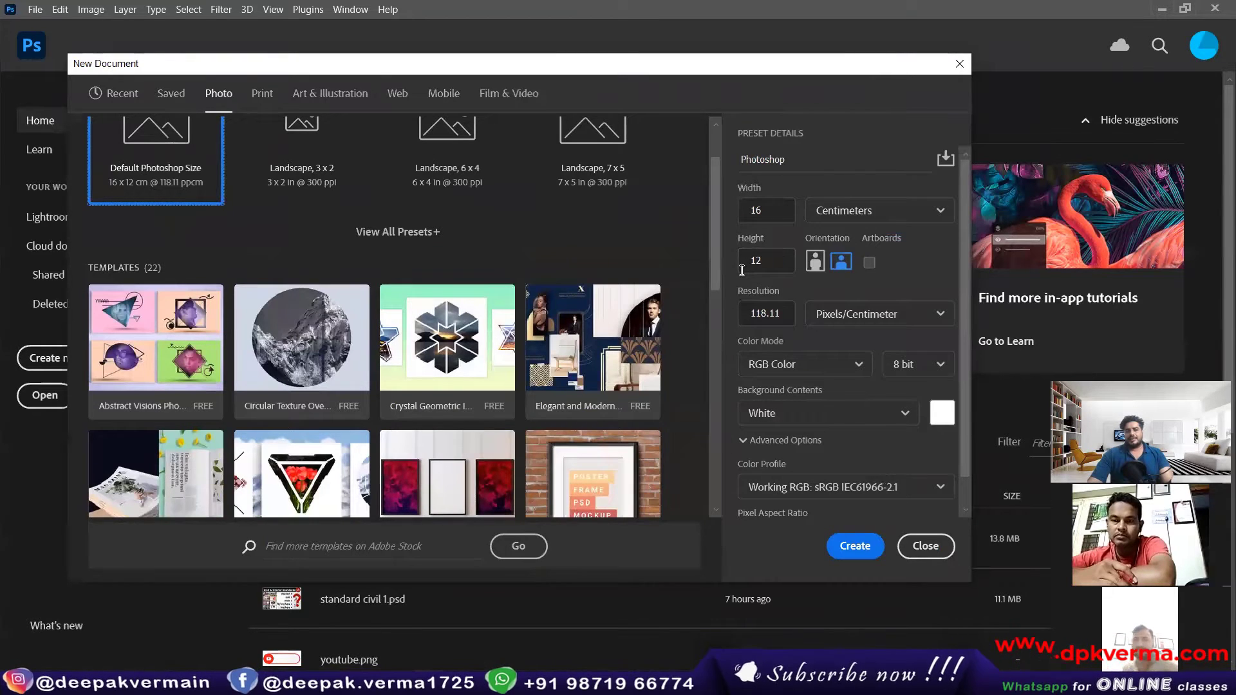
{"action": "scroll", "coordinate": [450, 344], "scroll_direction": "up", "scroll_amount": 1}
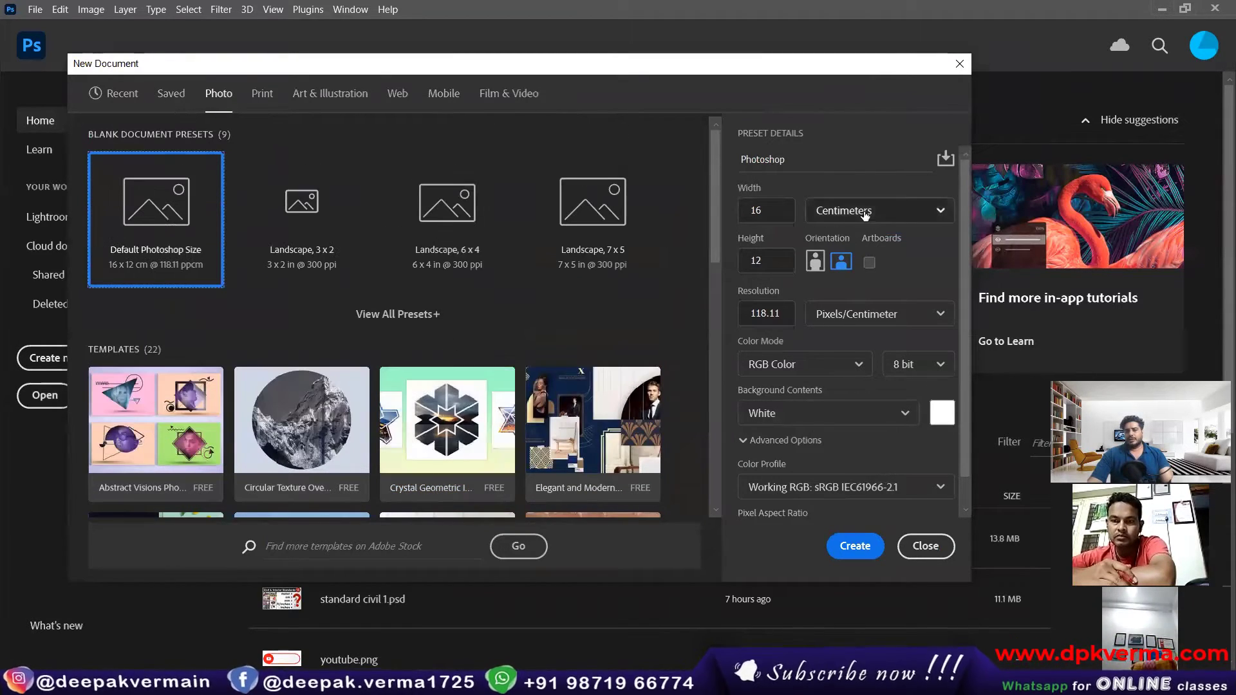
Step: Set the measurement unit of the new document's width and height to Millimeters
{"action": "left_click", "coordinate": [843, 215]}
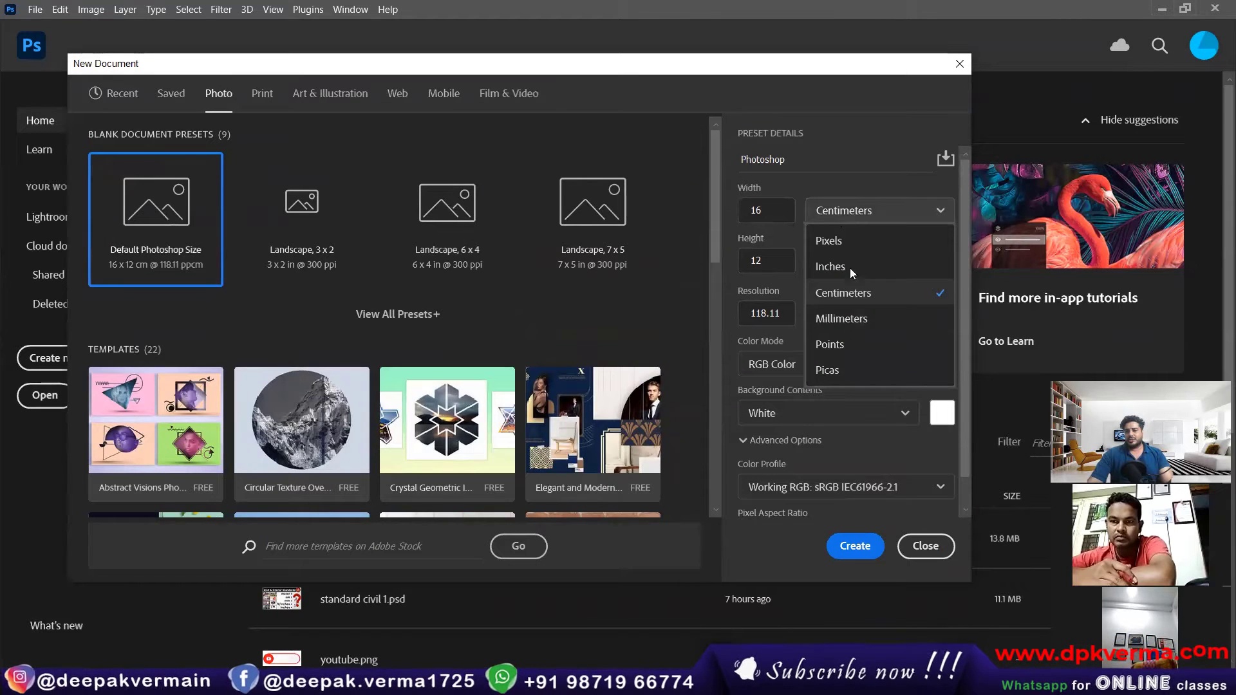
{"action": "left_click", "coordinate": [841, 318]}
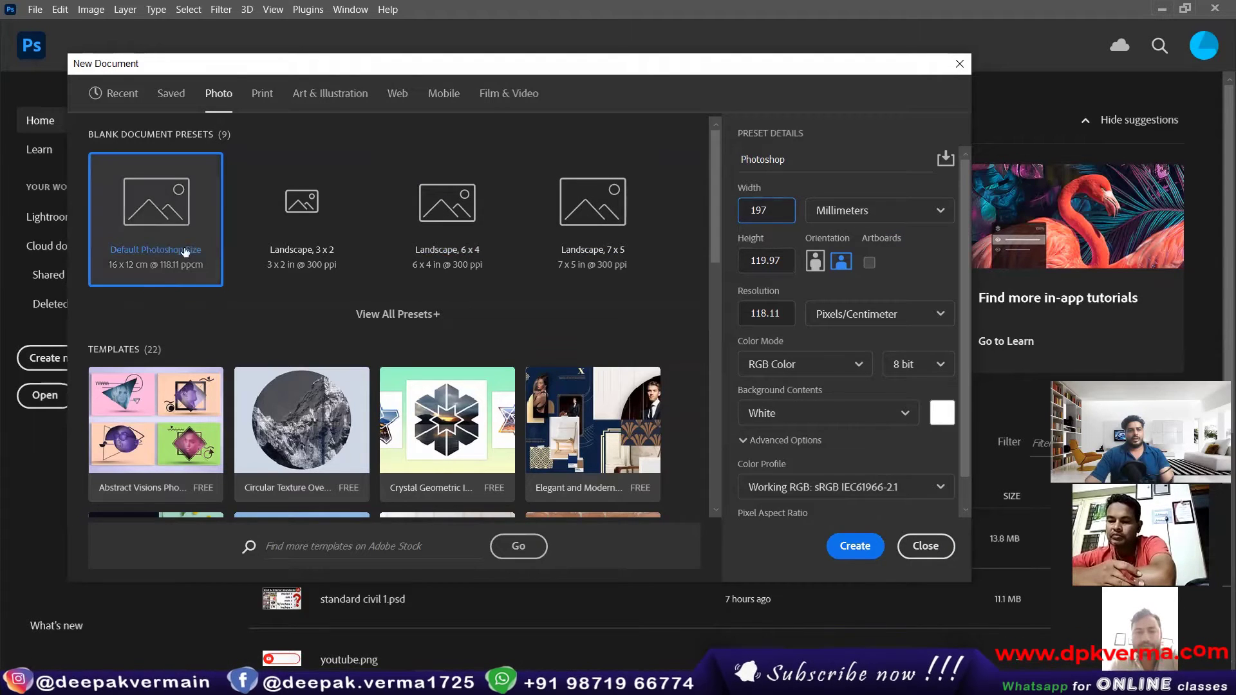
Step: Select the A4 preset in the Print category and set its measurement unit to Centimeters
{"action": "left_click", "coordinate": [262, 93]}
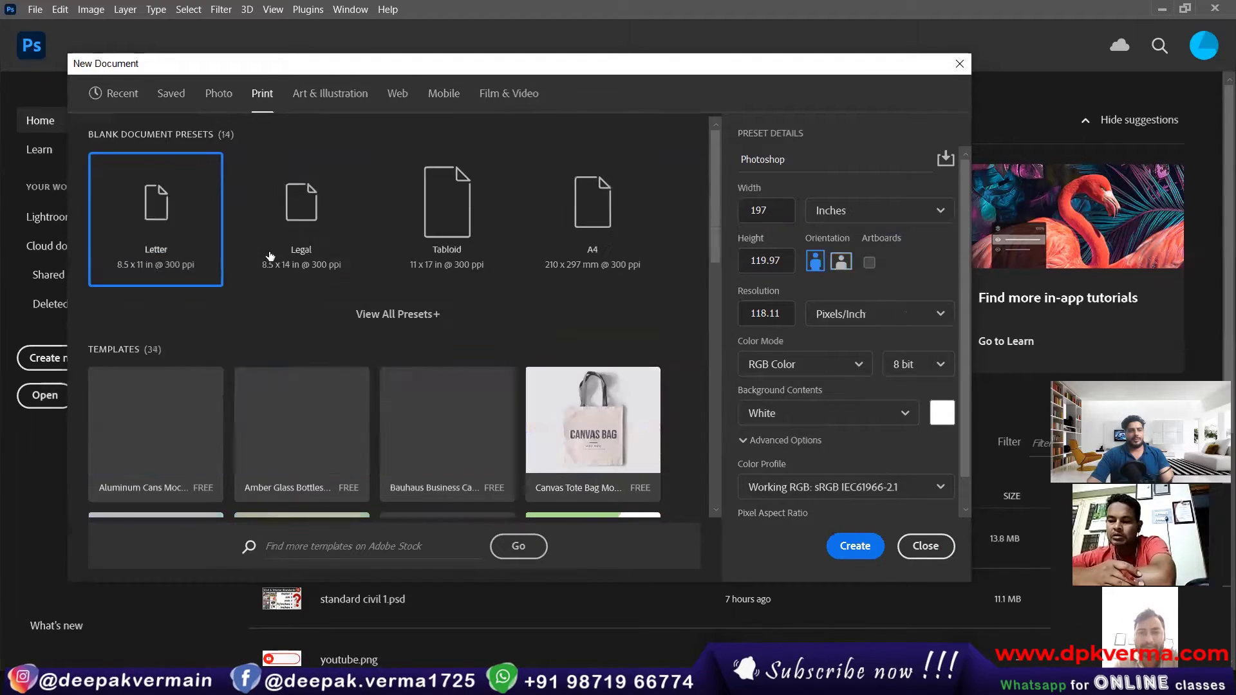
{"action": "left_click", "coordinate": [582, 284]}
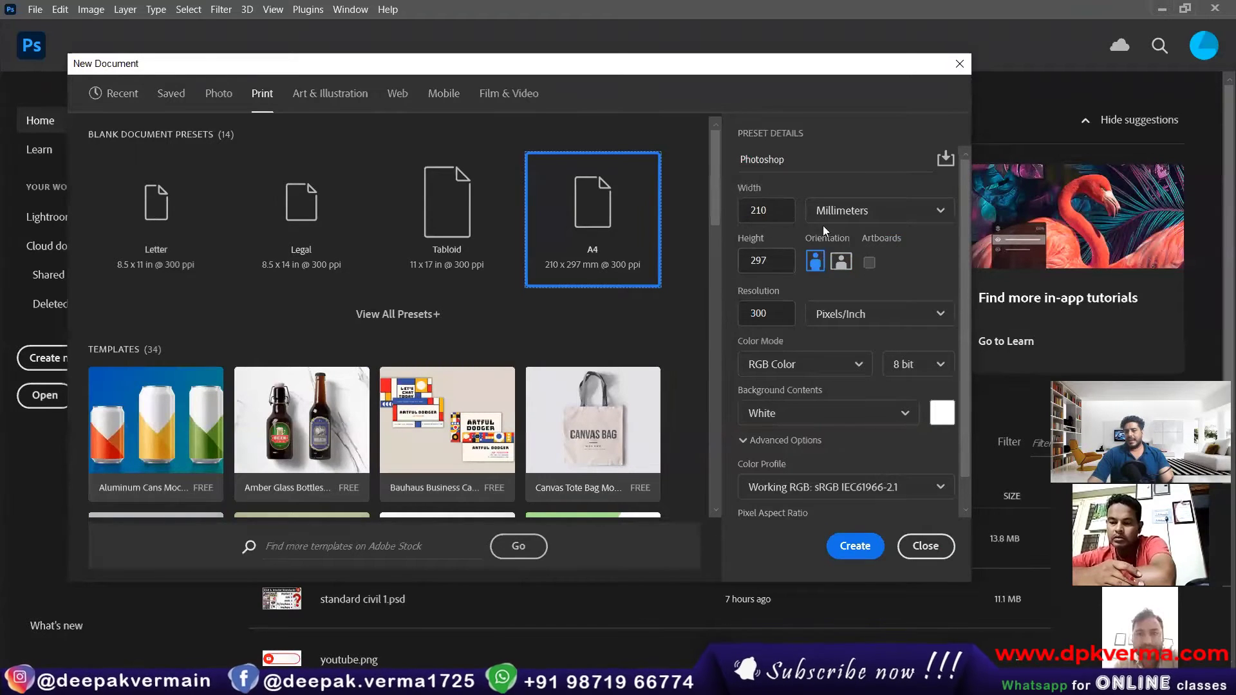
{"action": "left_click", "coordinate": [844, 212]}
{"action": "left_click", "coordinate": [841, 286]}
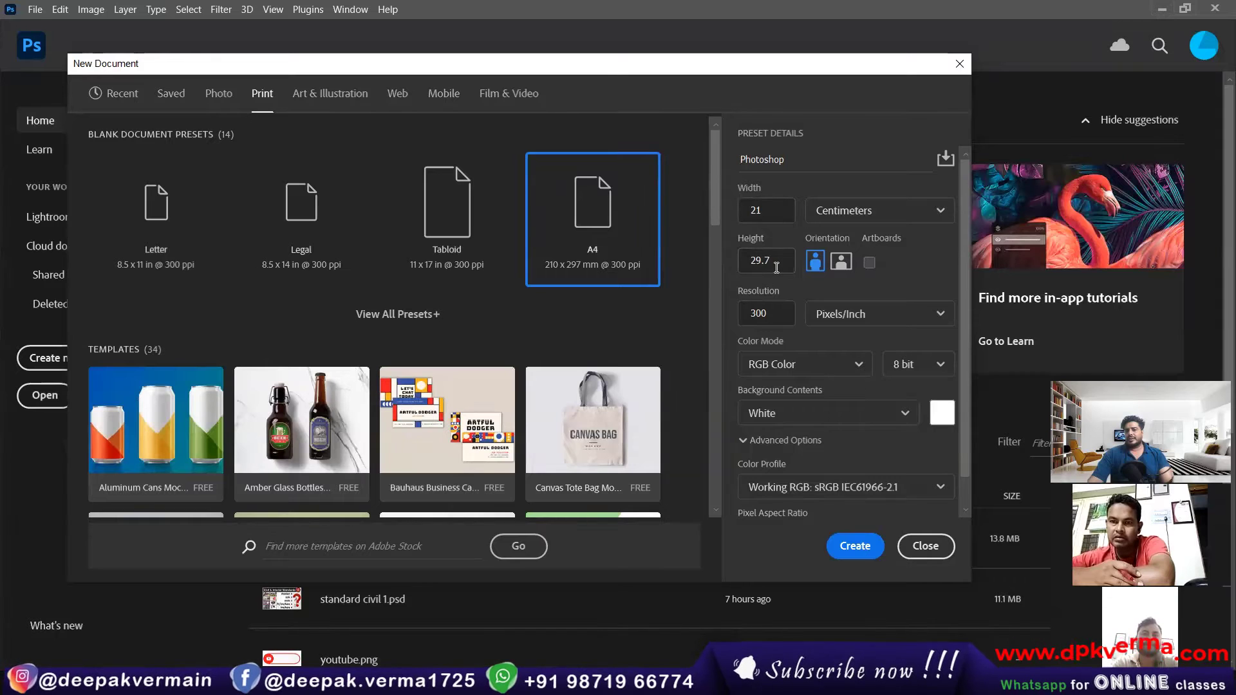
Step: Try Inches and Pixels as the unit for the document's width and height, and set it to Millimeters
{"action": "left_click", "coordinate": [841, 212]}
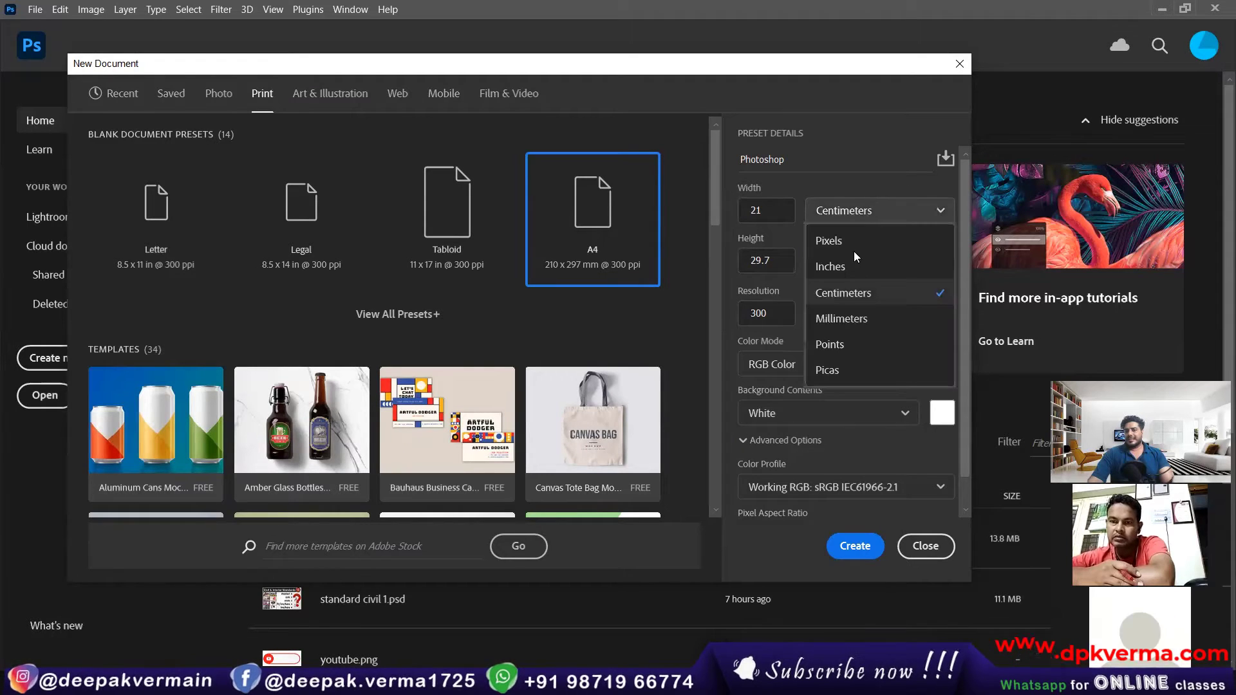
{"action": "left_click", "coordinate": [834, 265]}
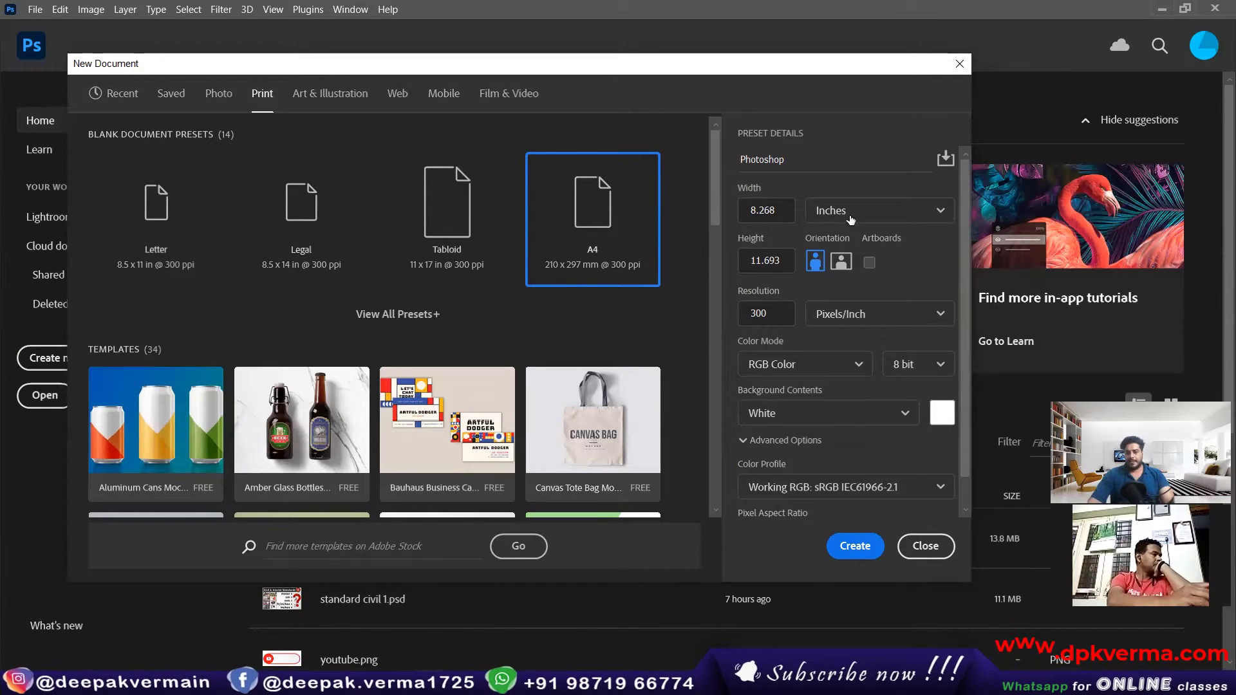
{"action": "left_click", "coordinate": [868, 210]}
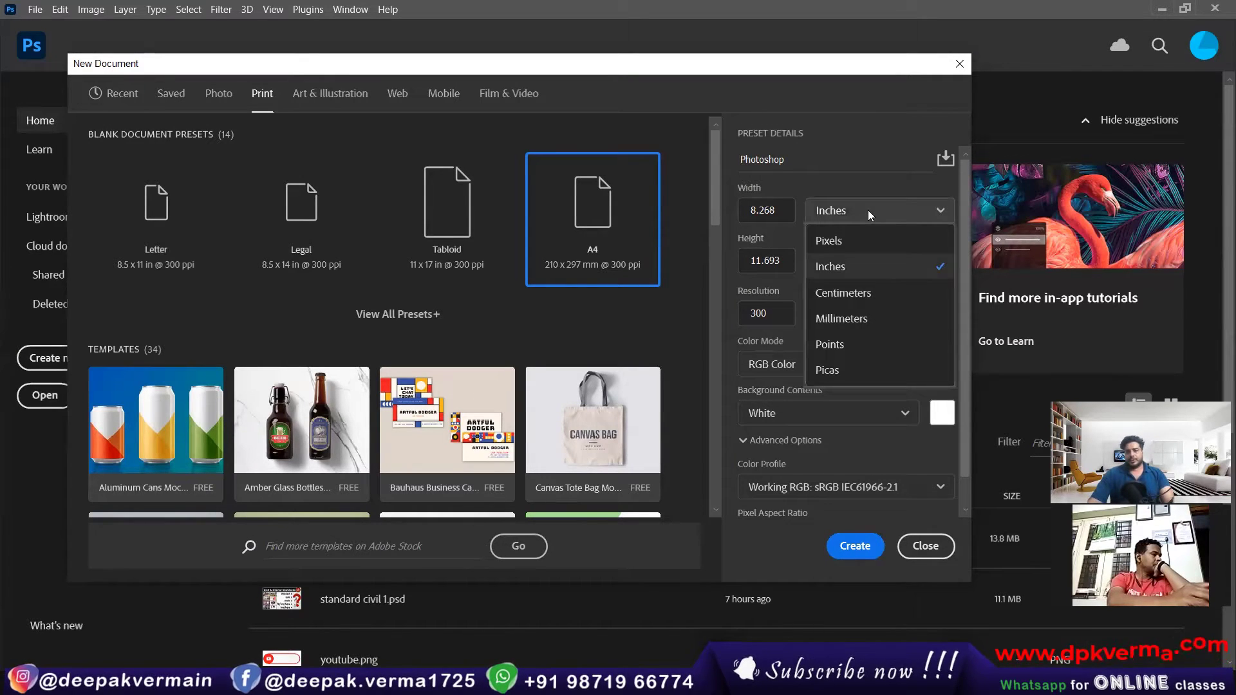
{"action": "left_click", "coordinate": [847, 240]}
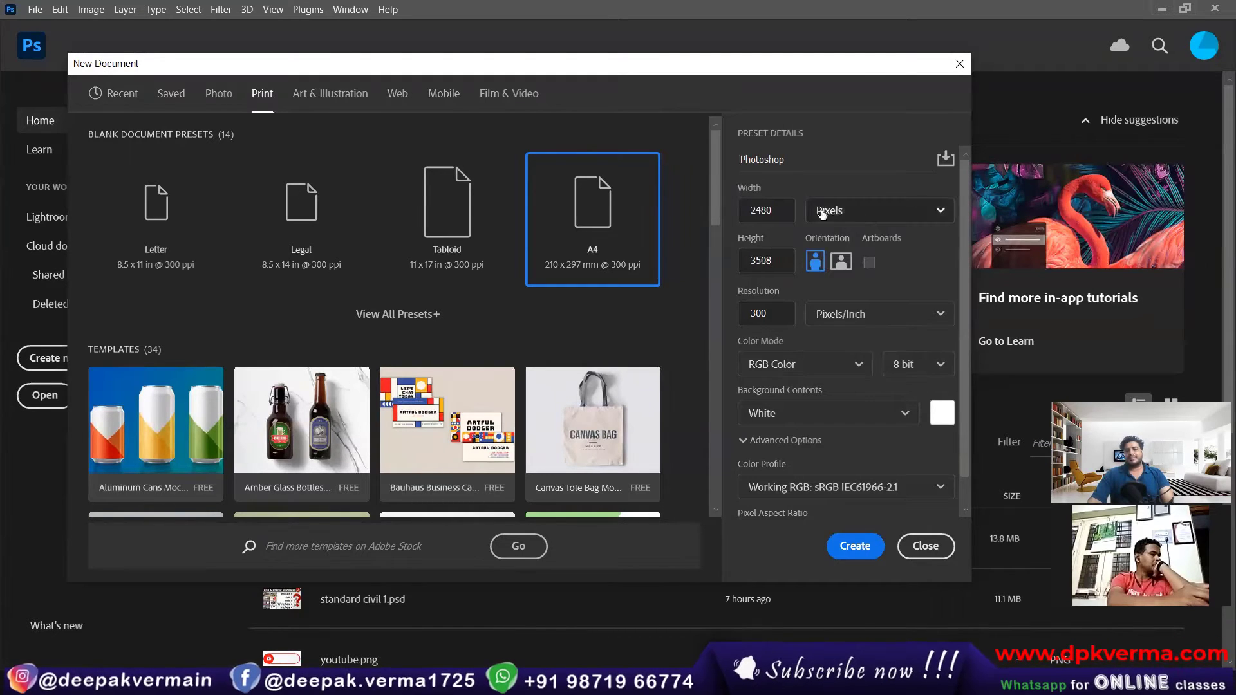
{"action": "left_click", "coordinate": [860, 214]}
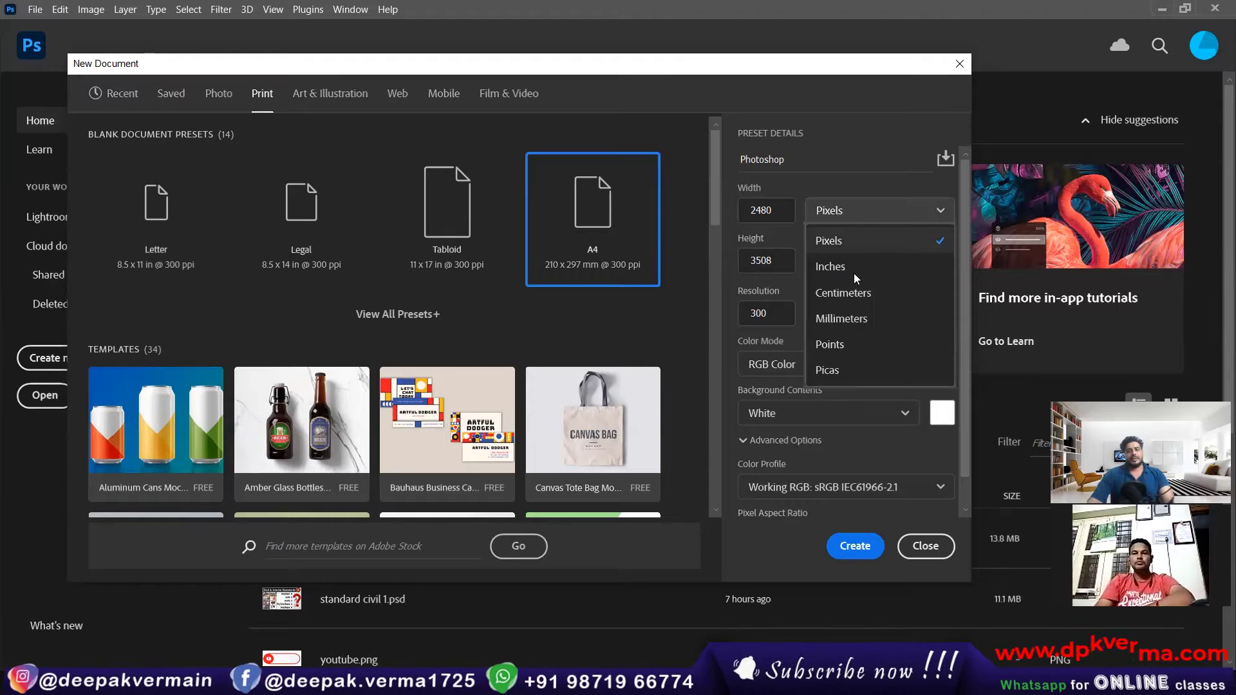
{"action": "left_click", "coordinate": [845, 319]}
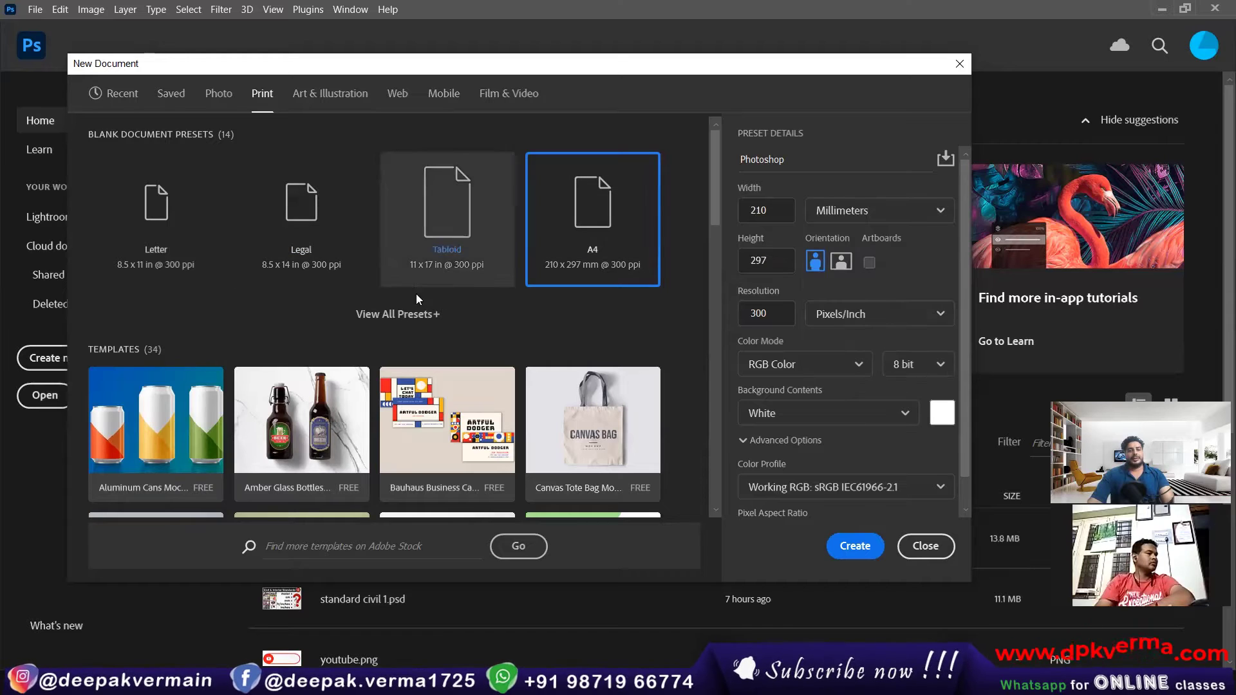
Step: Try Points and Picas as the width and height unit, and switch back to Millimeters
{"action": "left_click", "coordinate": [898, 210]}
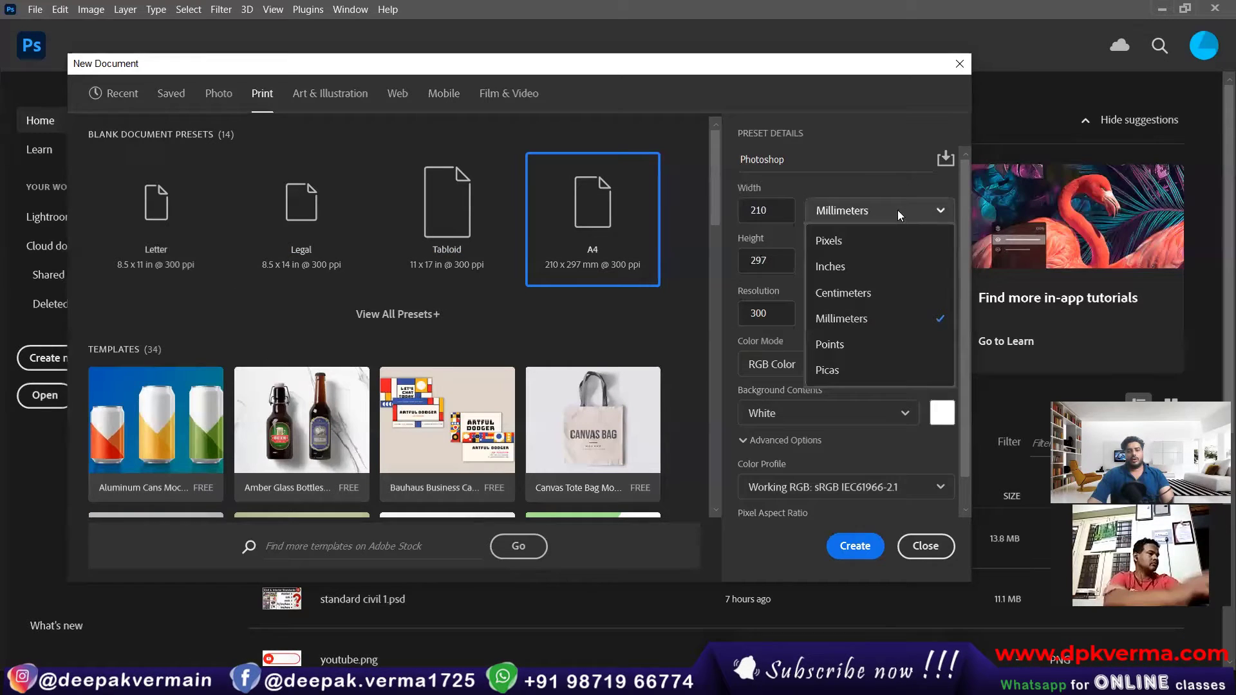
{"action": "left_click", "coordinate": [886, 351]}
{"action": "left_click", "coordinate": [837, 210]}
{"action": "left_click", "coordinate": [827, 371]}
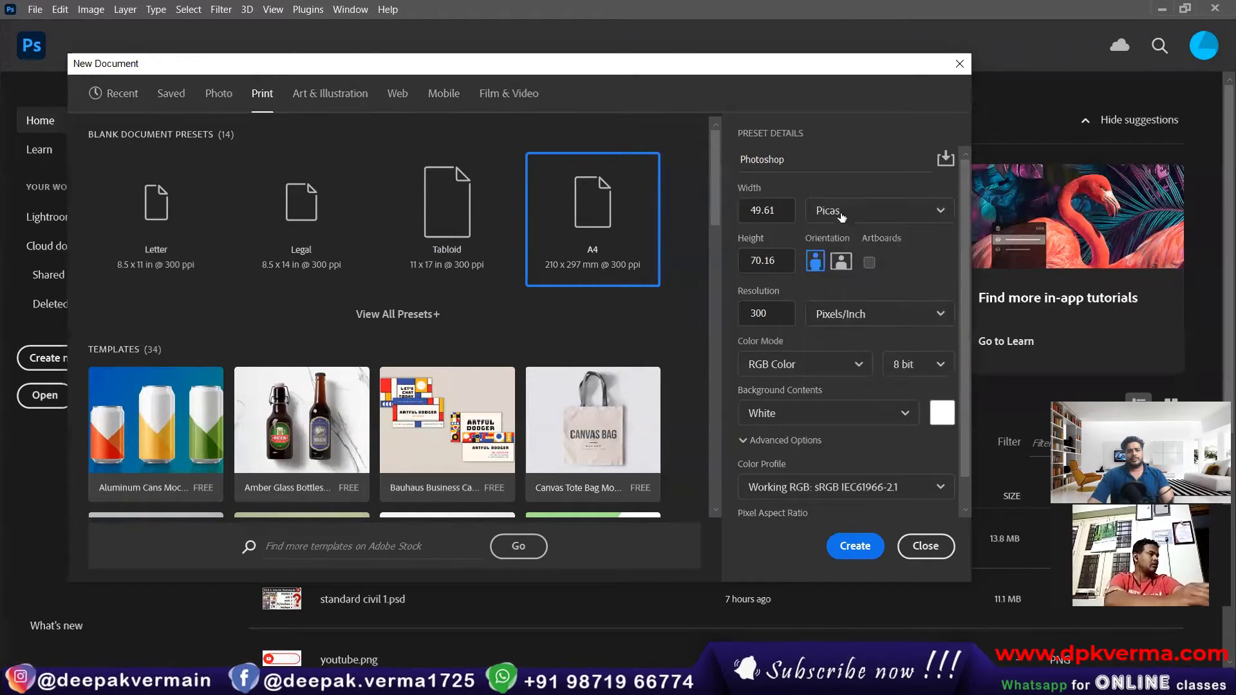
{"action": "left_click", "coordinate": [837, 209]}
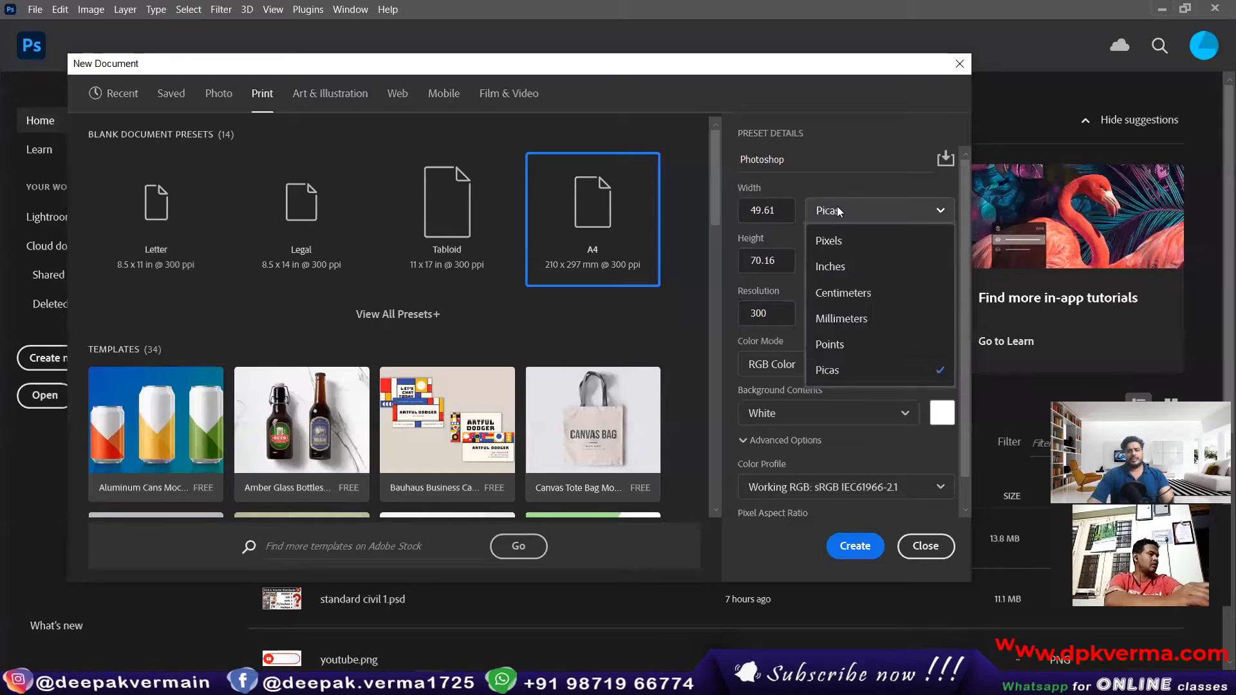
{"action": "left_click", "coordinate": [858, 322]}
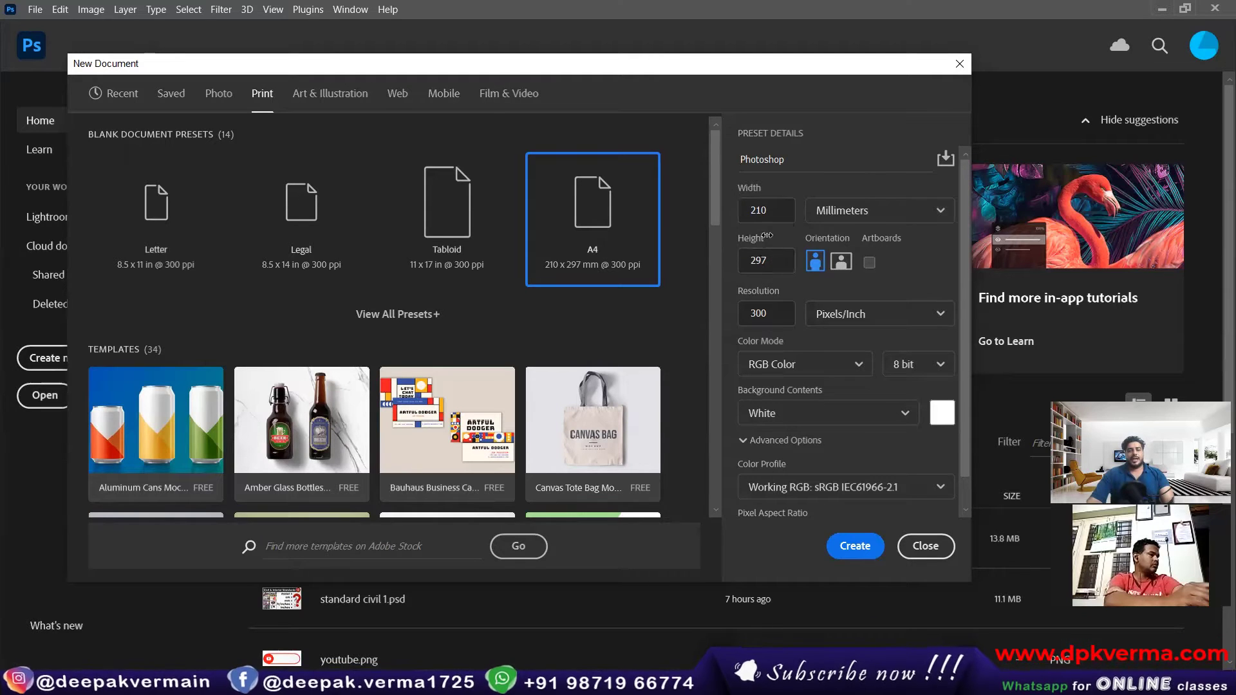
Step: Switch the A4 document to landscape orientation, check its width and height, and return it to portrait
{"action": "left_click", "coordinate": [841, 263]}
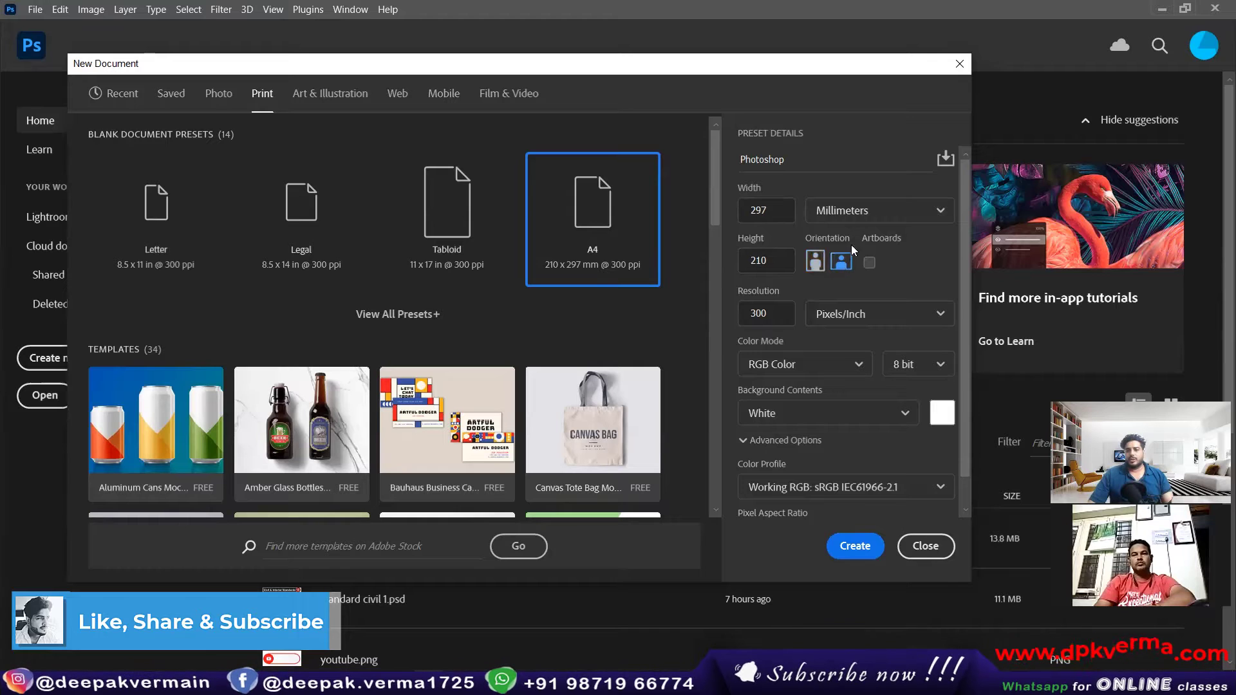
{"action": "left_click", "coordinate": [766, 207]}
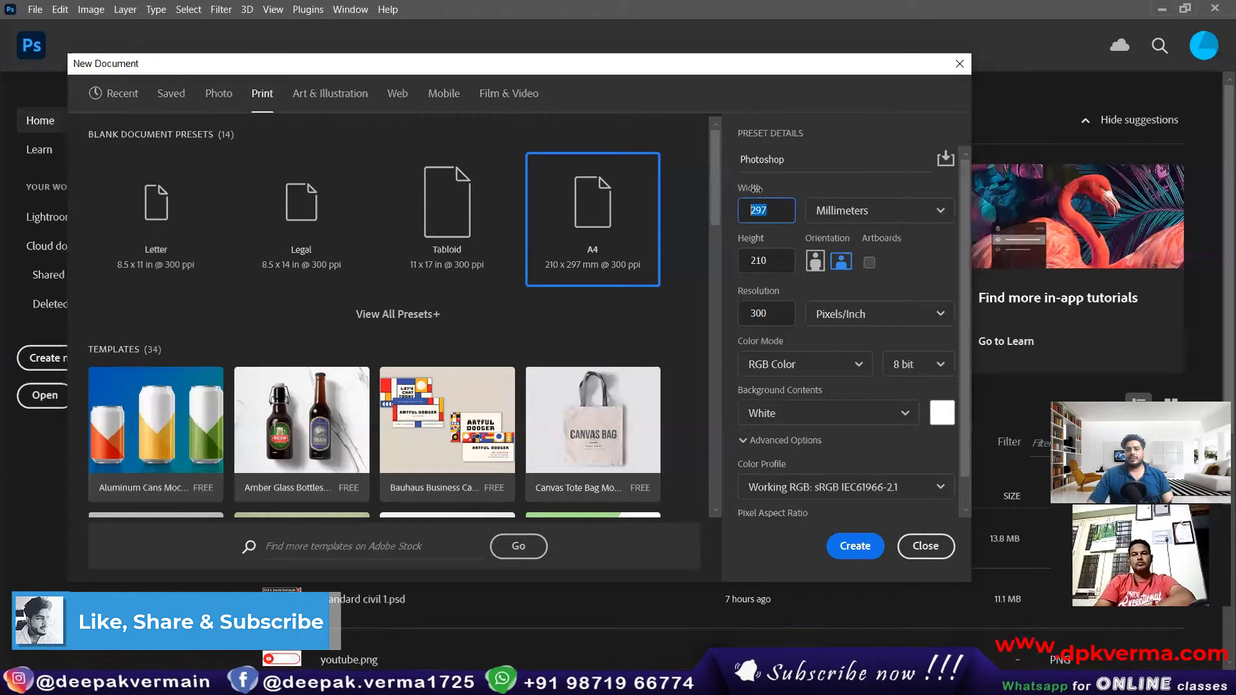
{"action": "left_click", "coordinate": [734, 261]}
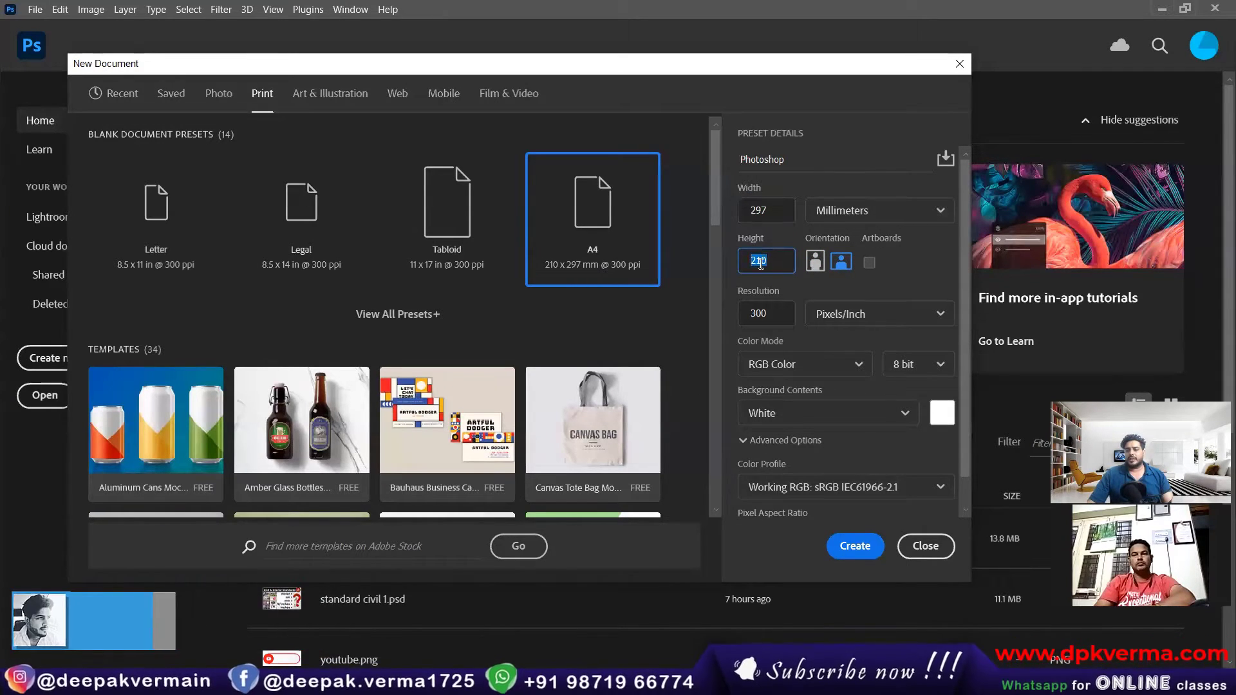
{"action": "left_click", "coordinate": [815, 262]}
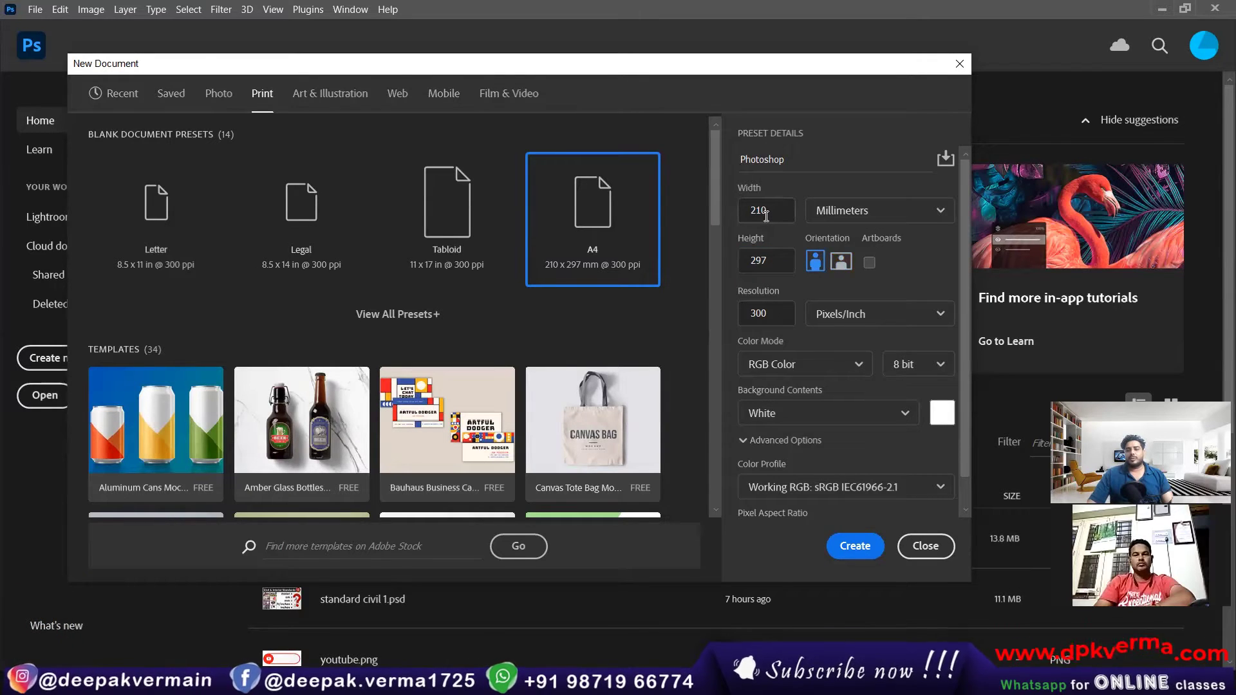
Step: Reposition the New Document dialog, and turn the Artboards option on and off again
{"action": "left_click_drag", "start_coordinate": [688, 66], "coordinate": [725, 55]}
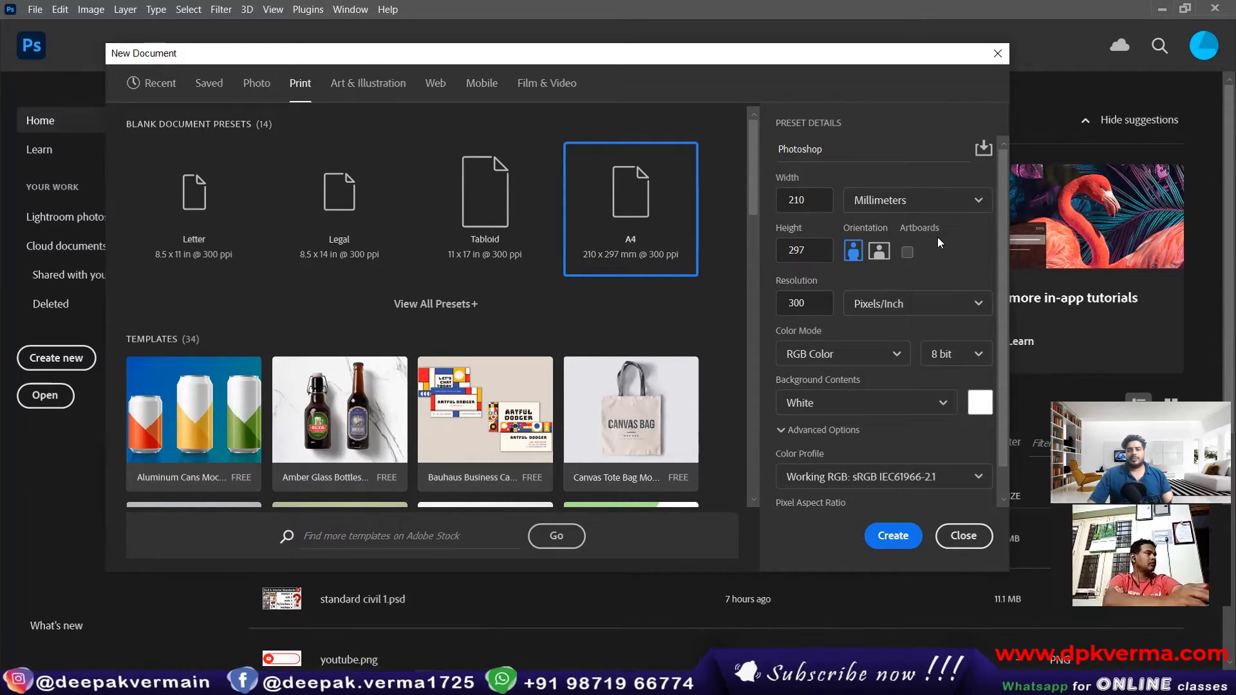
{"action": "left_click", "coordinate": [907, 251]}
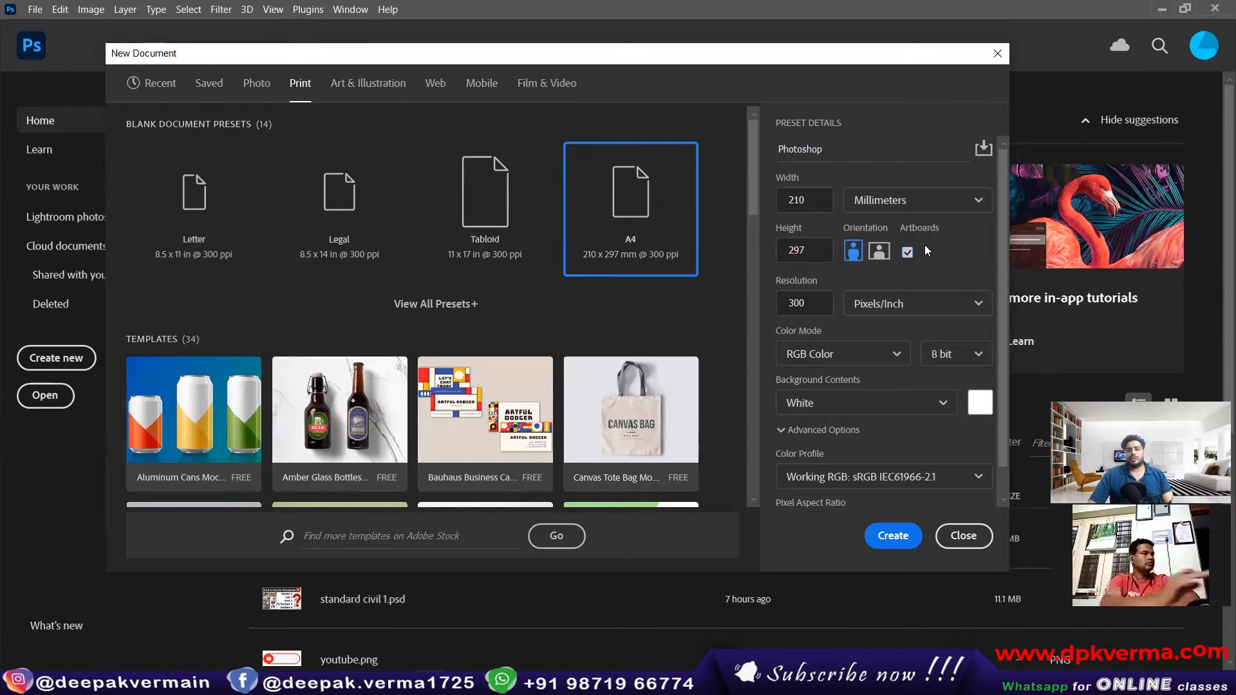
{"action": "left_click", "coordinate": [907, 253]}
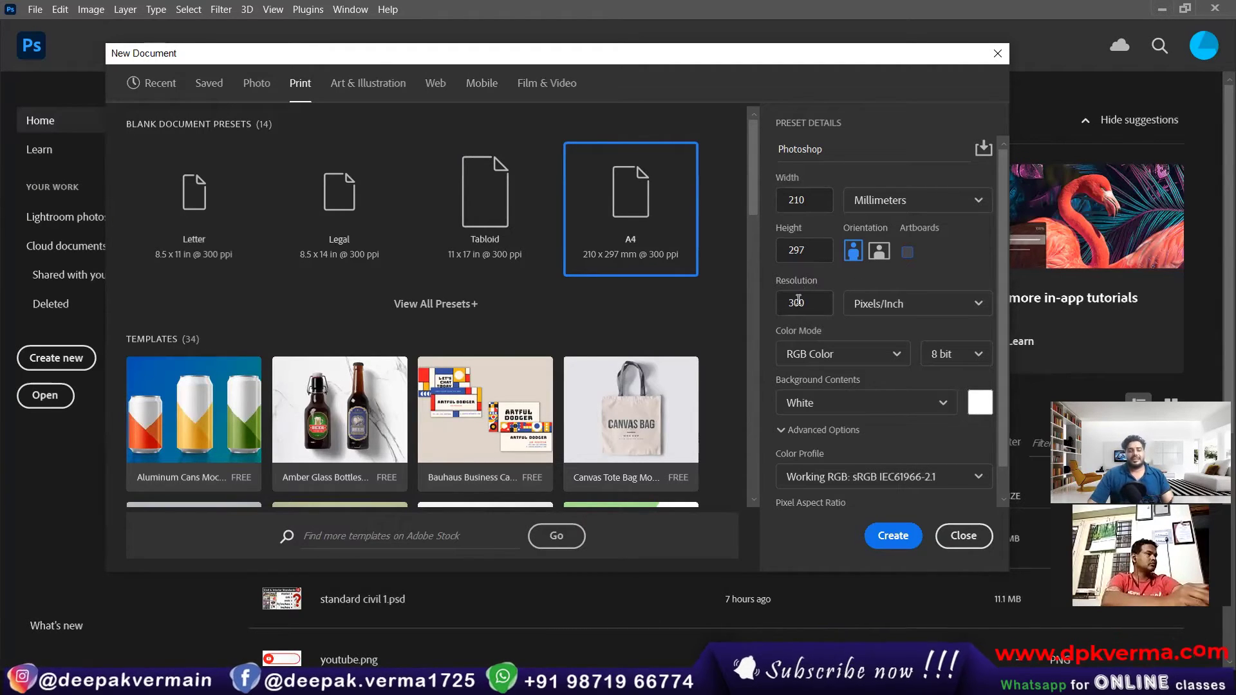
{"action": "scroll", "coordinate": [998, 350], "scroll_direction": "down", "scroll_amount": 1}
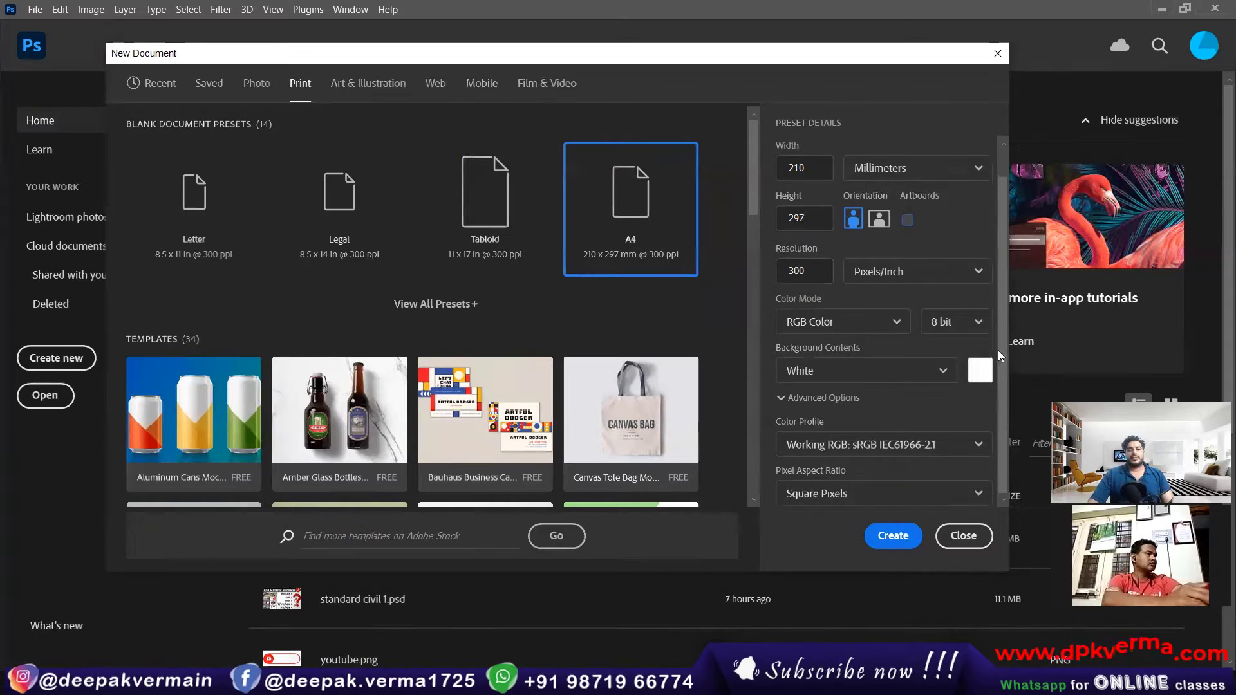
{"action": "scroll", "coordinate": [985, 277], "scroll_direction": "up", "scroll_amount": 1}
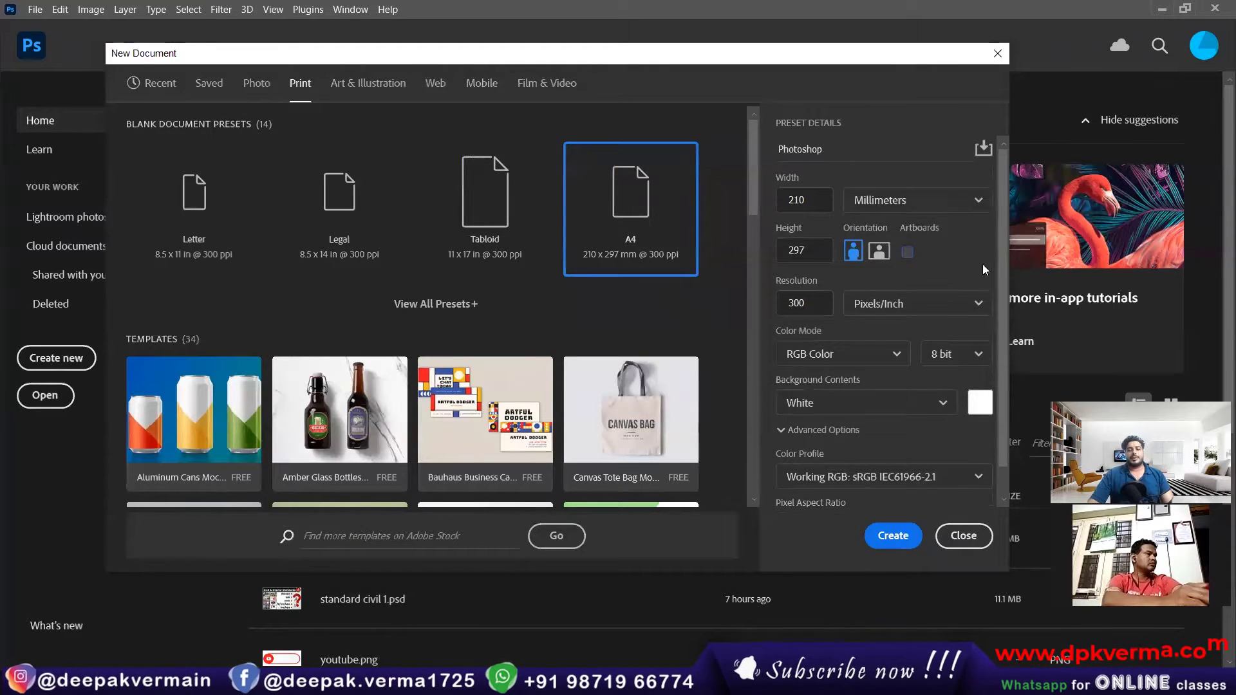
Step: Set the new document's resolution to 72 Pixels/Inch
{"action": "left_click", "coordinate": [815, 304]}
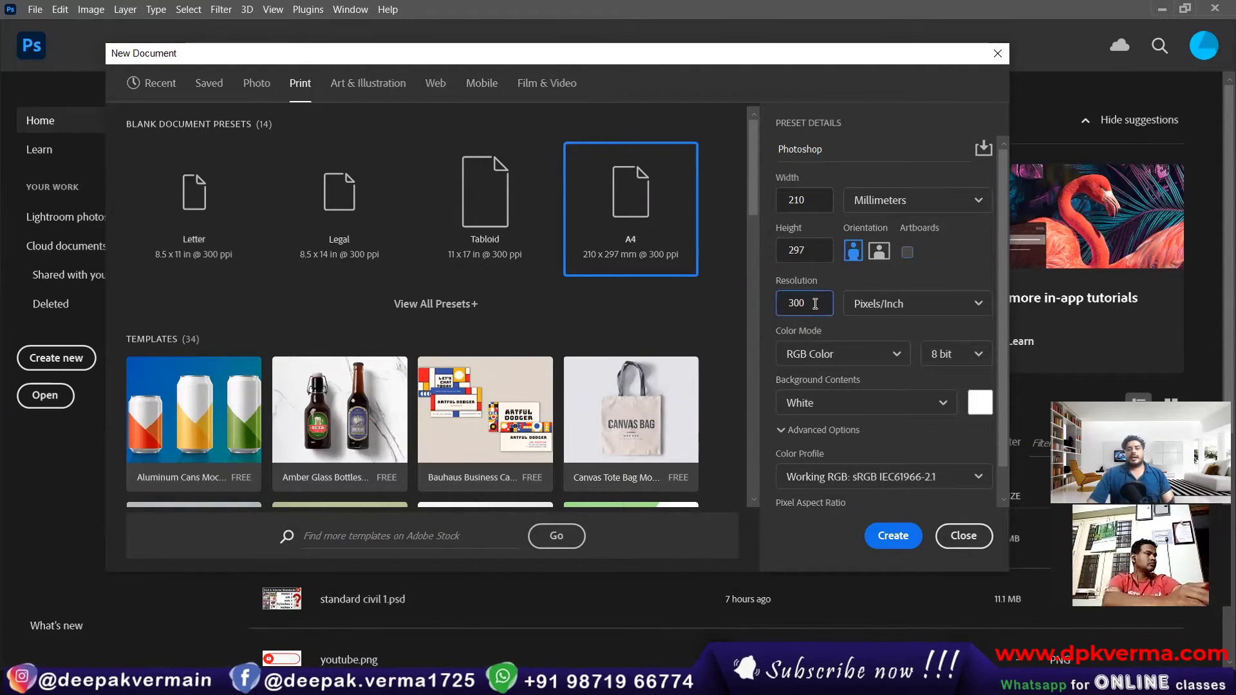
{"action": "double_click", "coordinate": [818, 307]}
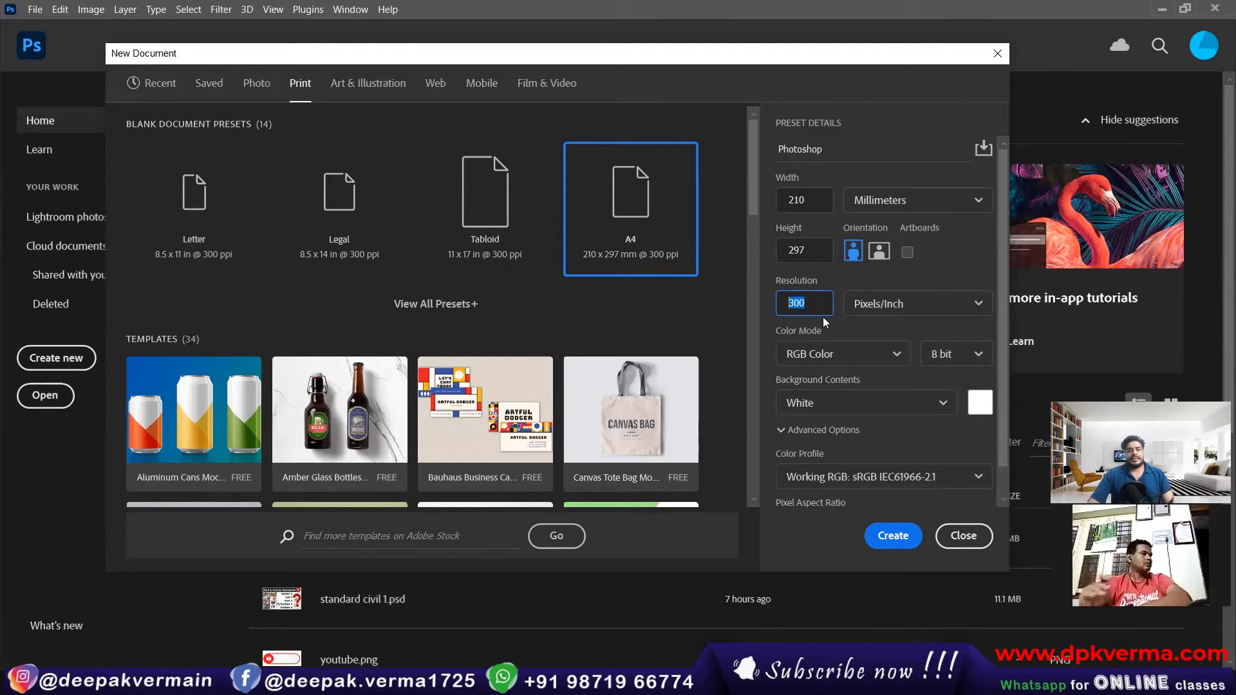
{"action": "left_click", "coordinate": [822, 307]}
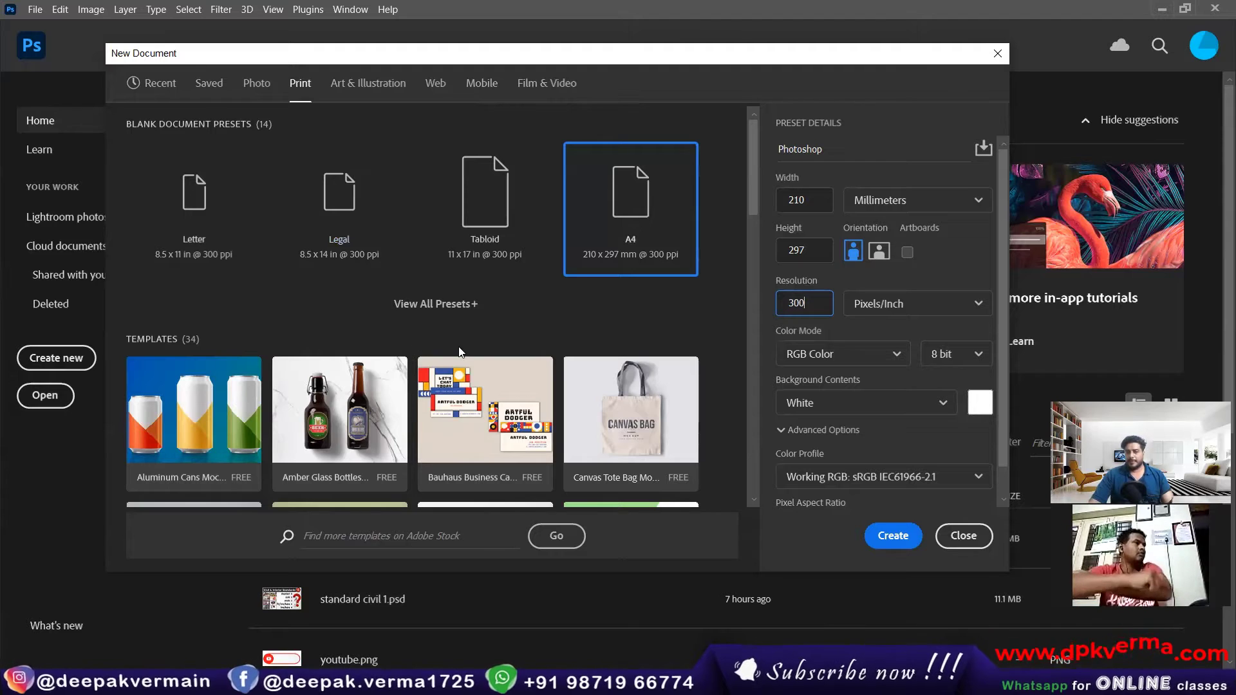
{"action": "left_click_drag", "start_coordinate": [817, 304], "coordinate": [744, 309]}
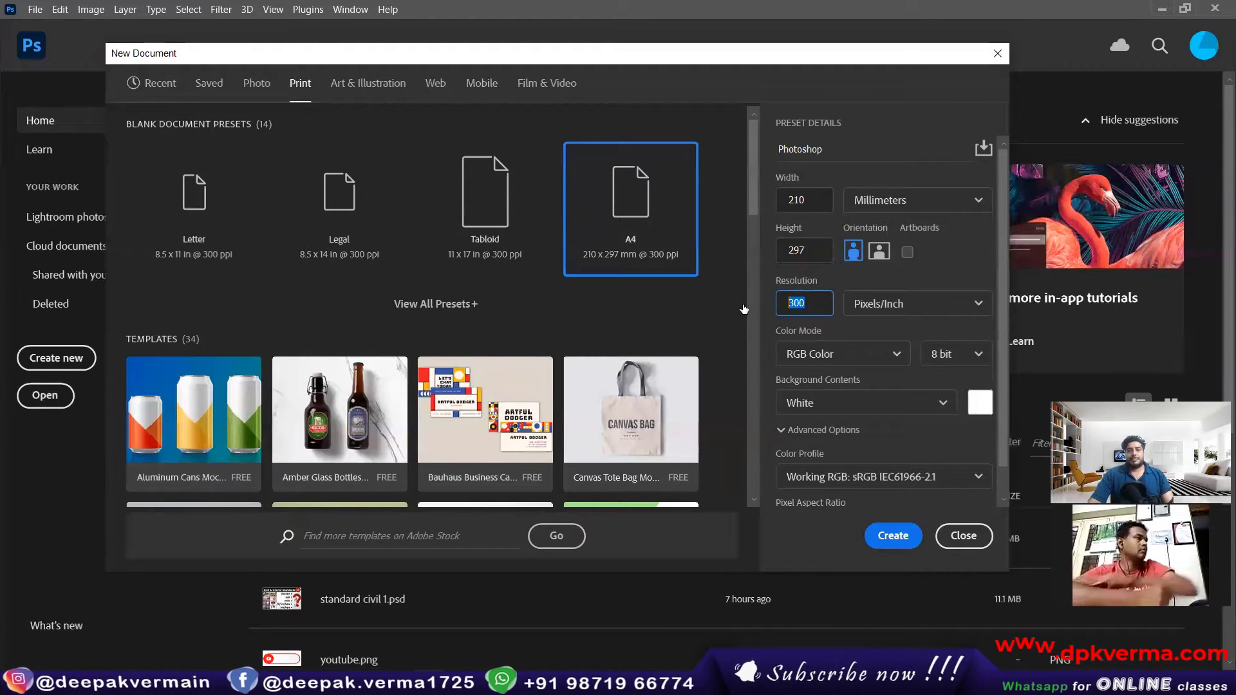
{"action": "type", "text": "72"}
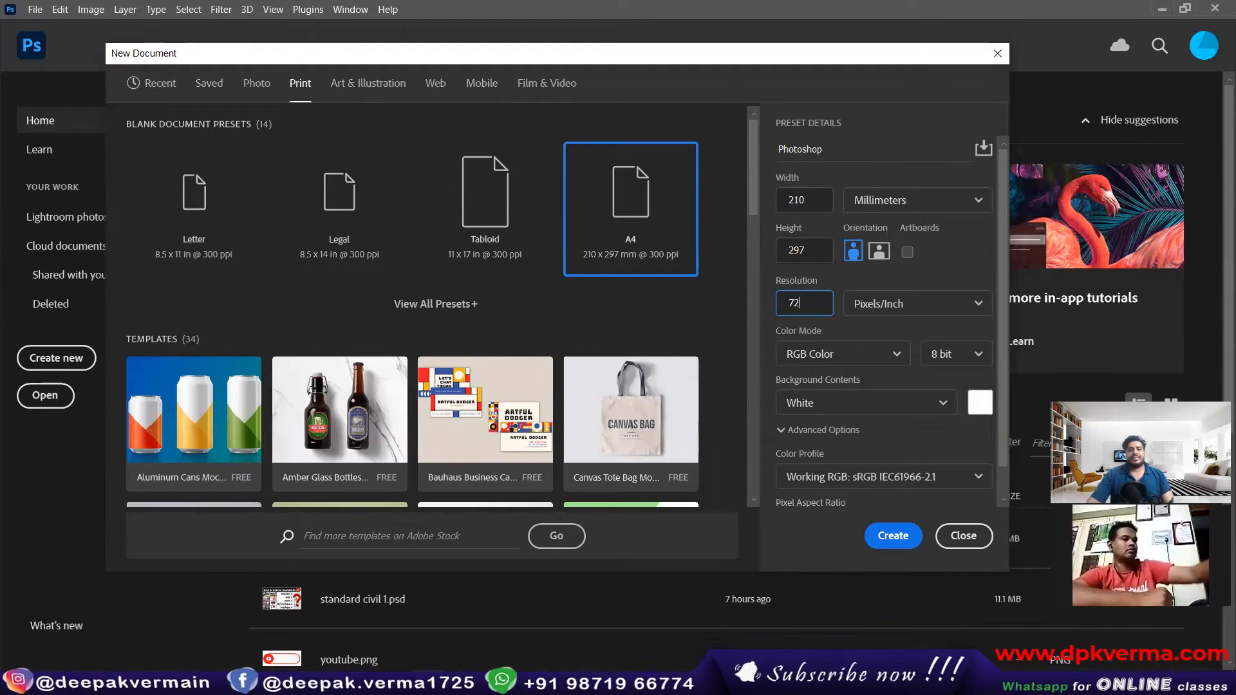
{"action": "left_click", "coordinate": [813, 250]}
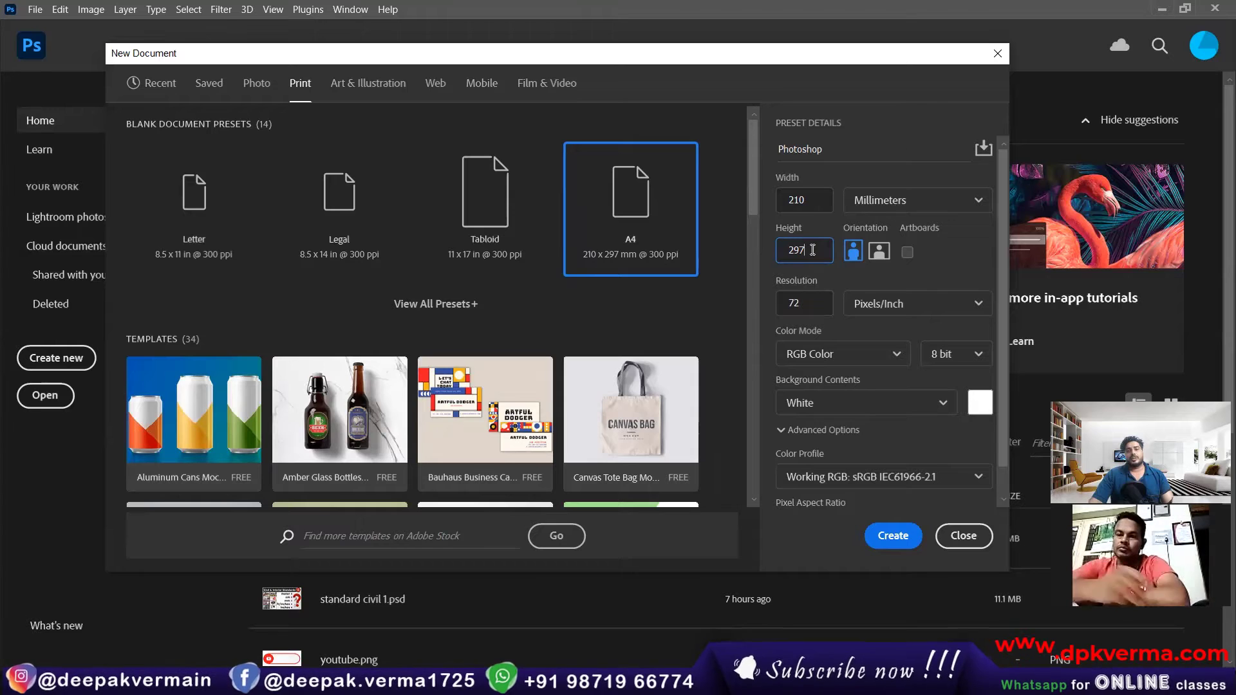
Step: Try a resolution of 150 Pixels/Inch for the new document, and set it to 300
{"action": "left_click", "coordinate": [796, 302]}
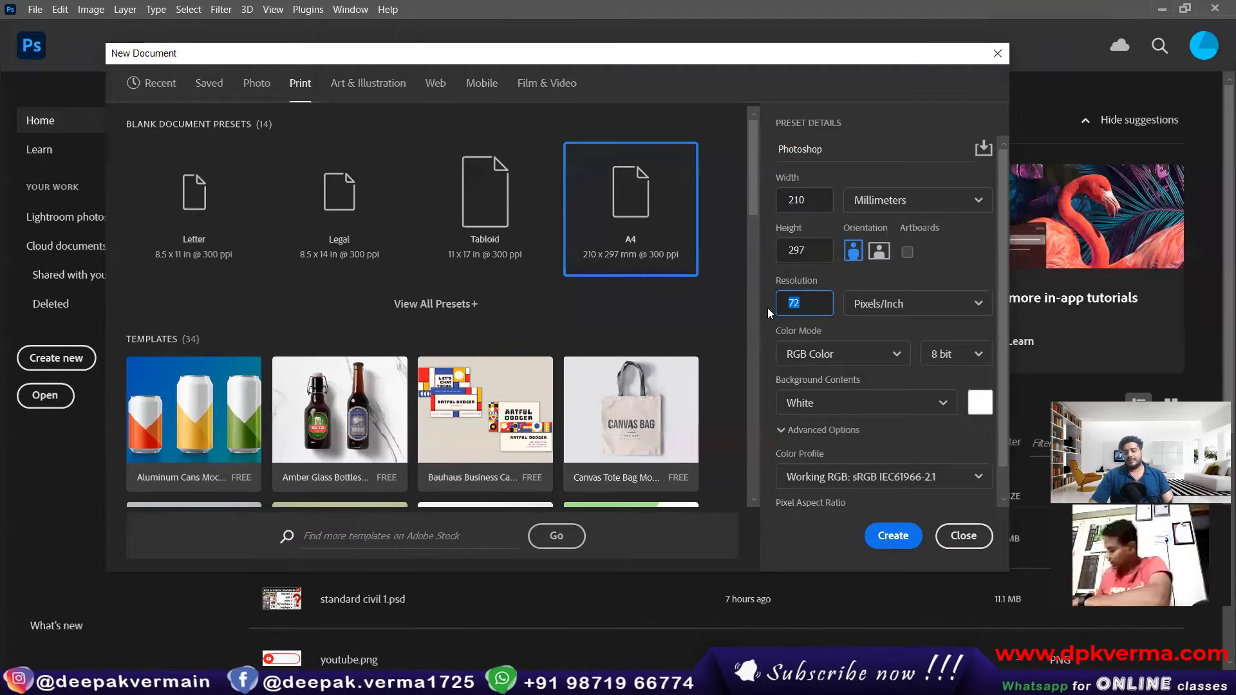
{"action": "type", "text": "150"}
{"action": "double_click", "coordinate": [805, 303]}
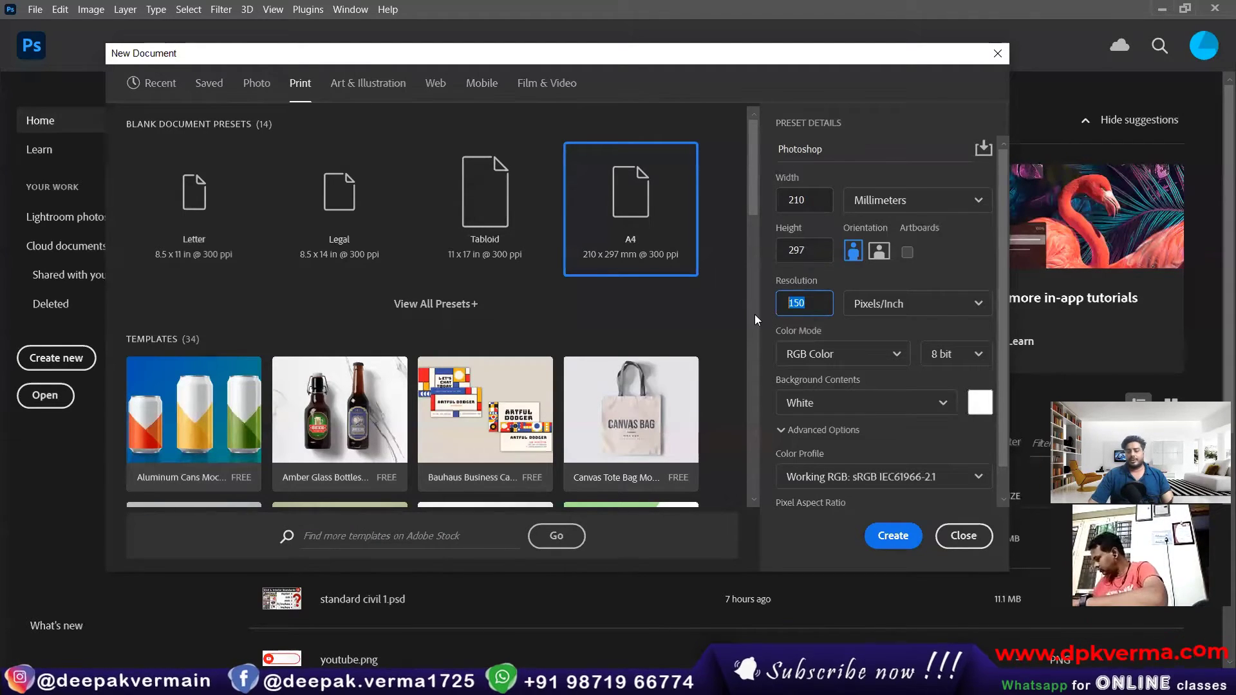
{"action": "type", "text": "300"}
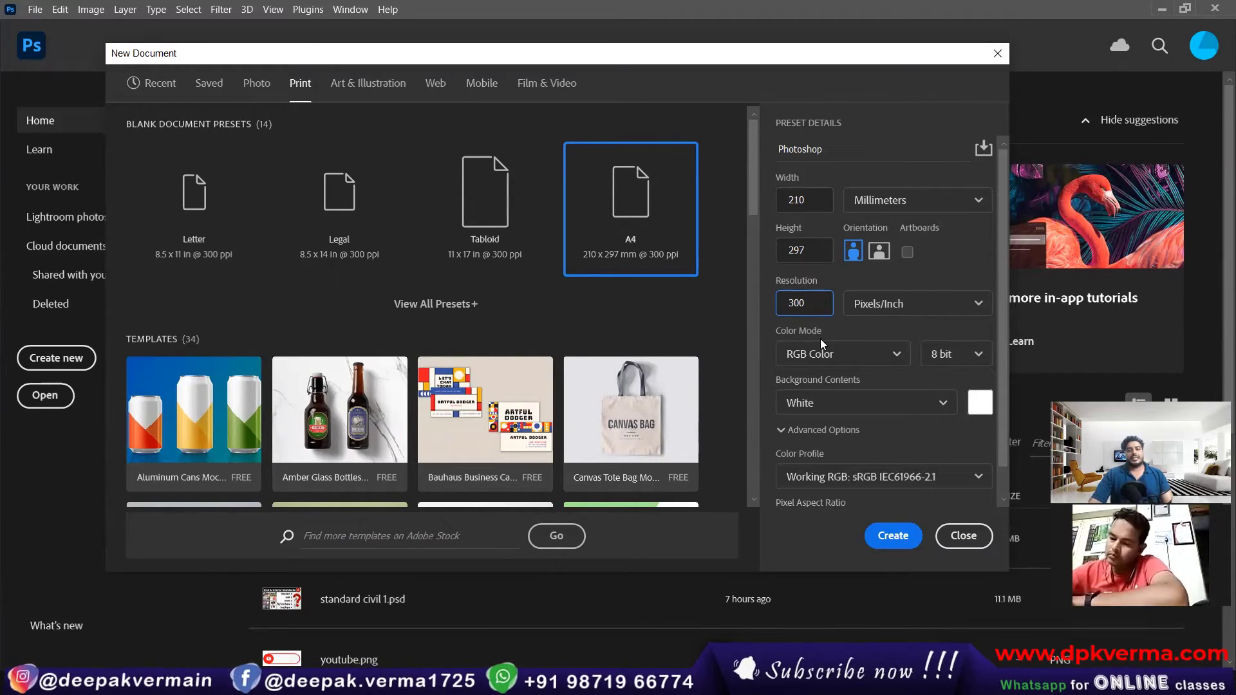
Step: Try the Bitmap color mode for the new document, and set it to Grayscale
{"action": "left_click", "coordinate": [848, 358]}
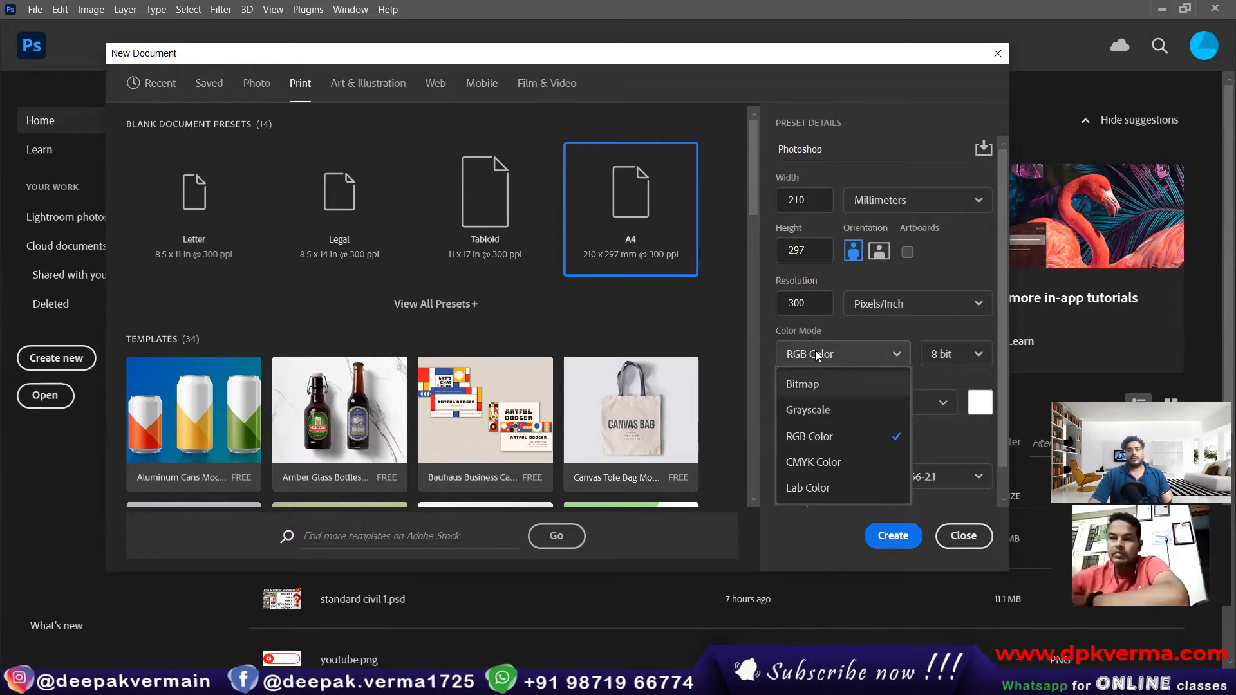
{"action": "left_click", "coordinate": [829, 389]}
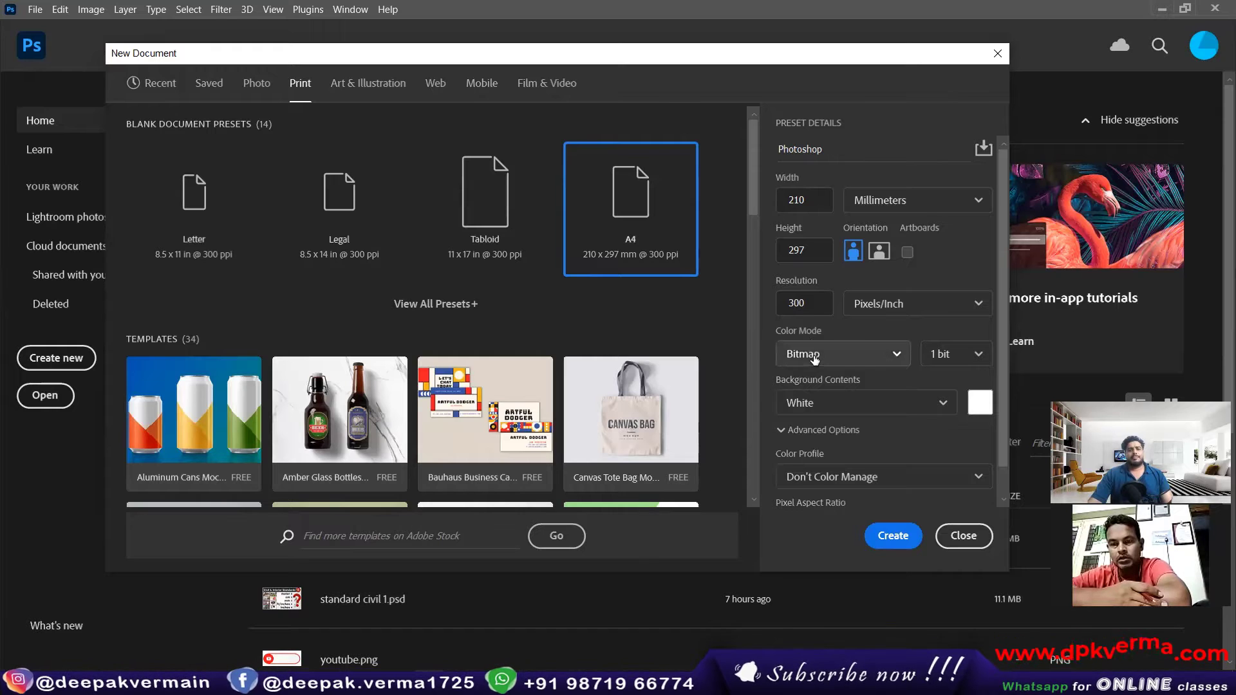
{"action": "left_click", "coordinate": [815, 358]}
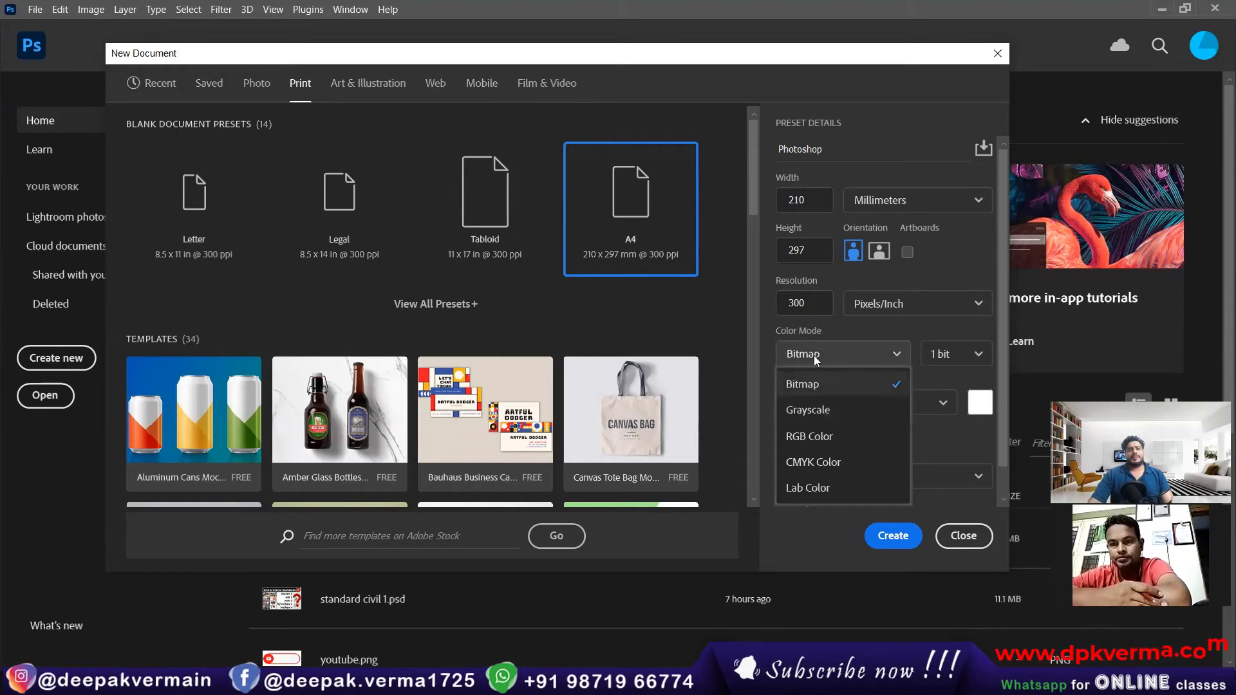
{"action": "left_click", "coordinate": [818, 413]}
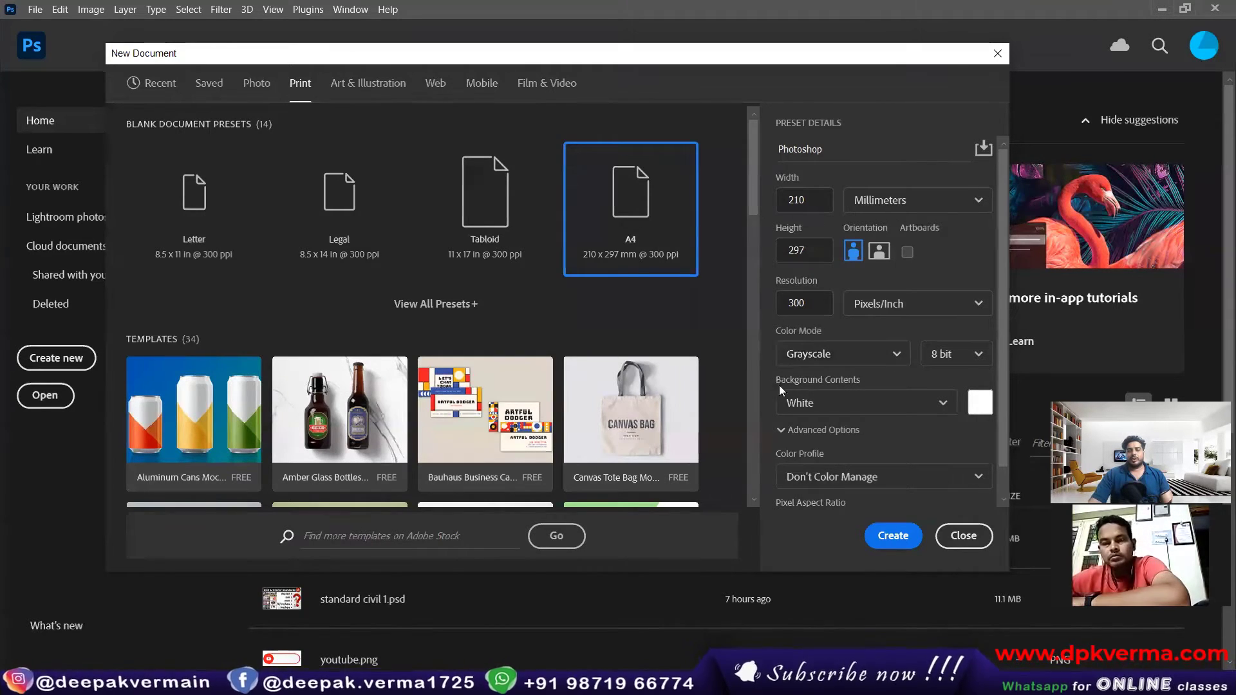
Step: Review the background contents choices, keep White, and create the A4 document
{"action": "left_click", "coordinate": [844, 403]}
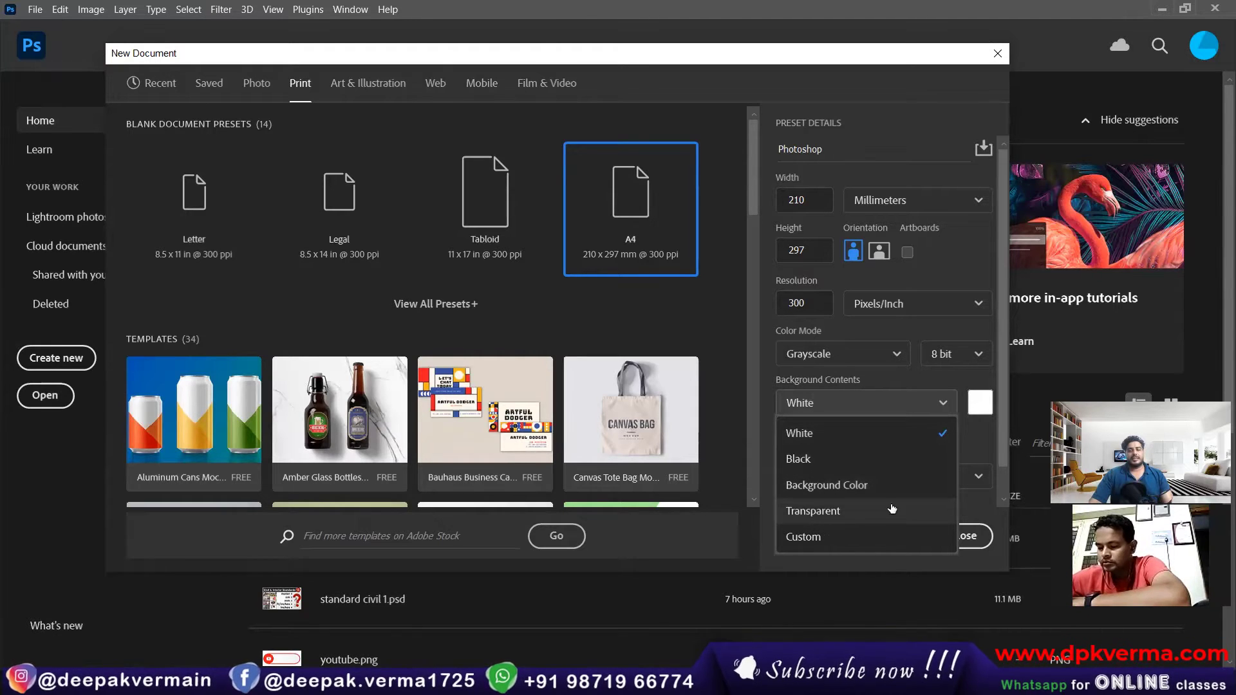
{"action": "left_click", "coordinate": [883, 405]}
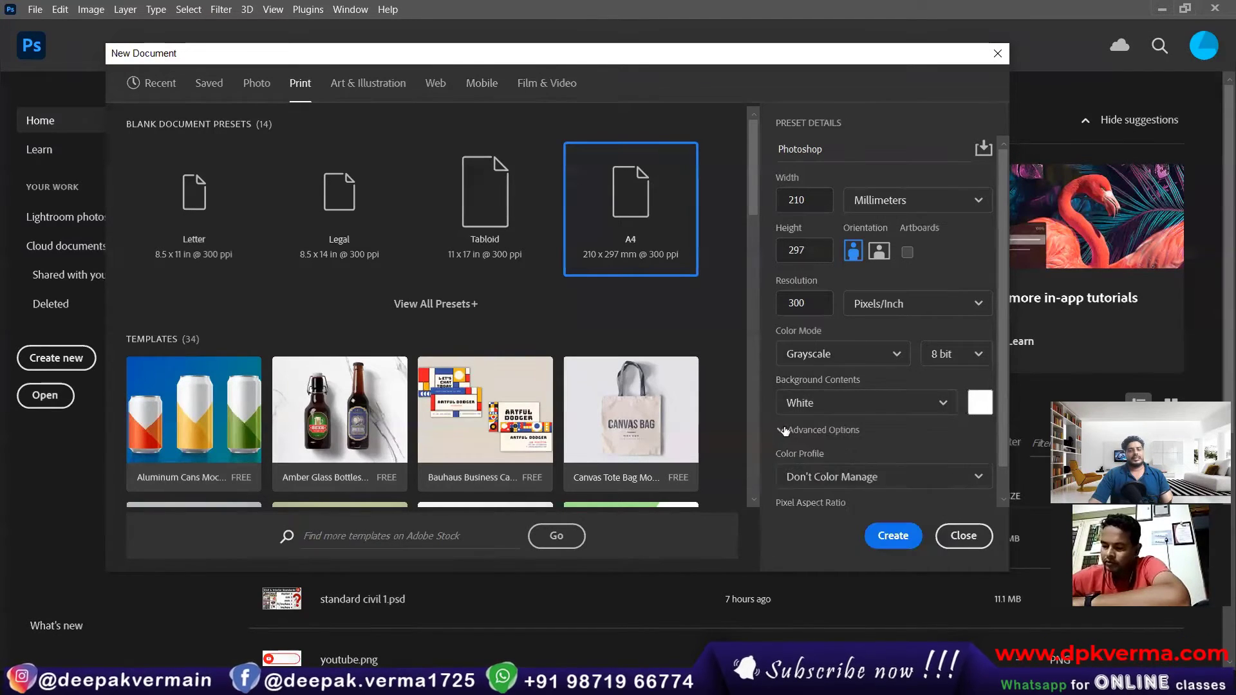
{"action": "left_click", "coordinate": [893, 532]}
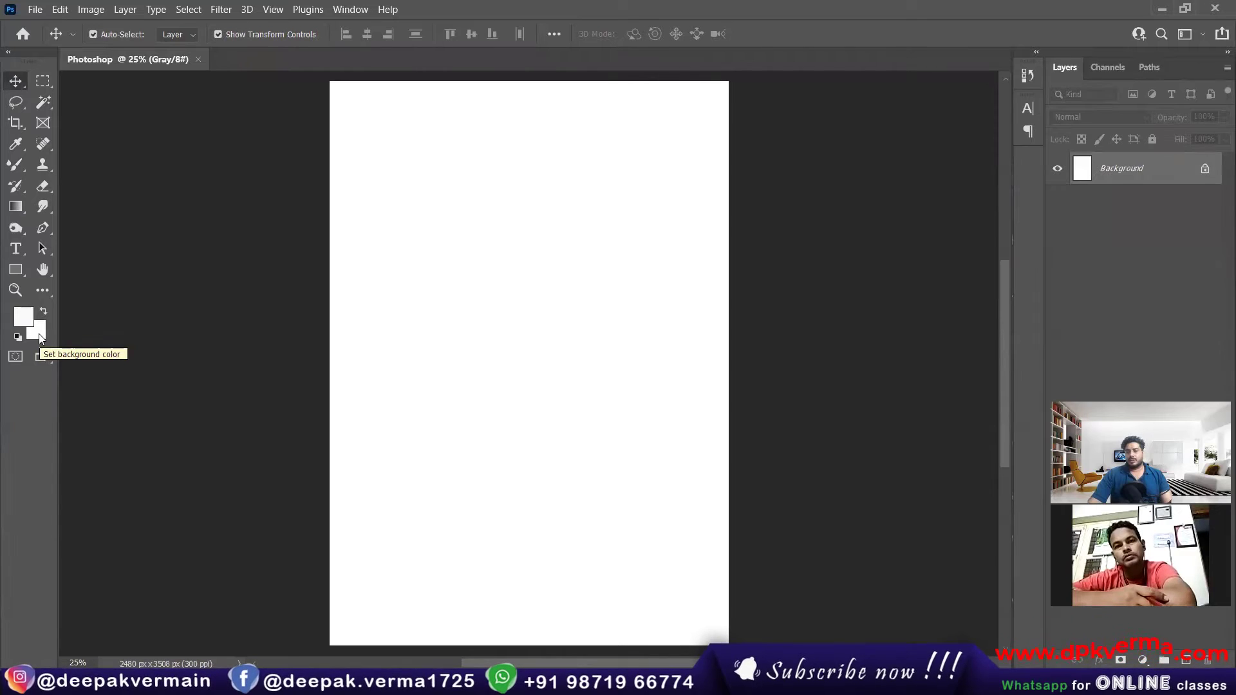
Step: Pick a bright magenta as the background color for the grayscale document
{"action": "left_click", "coordinate": [39, 338]}
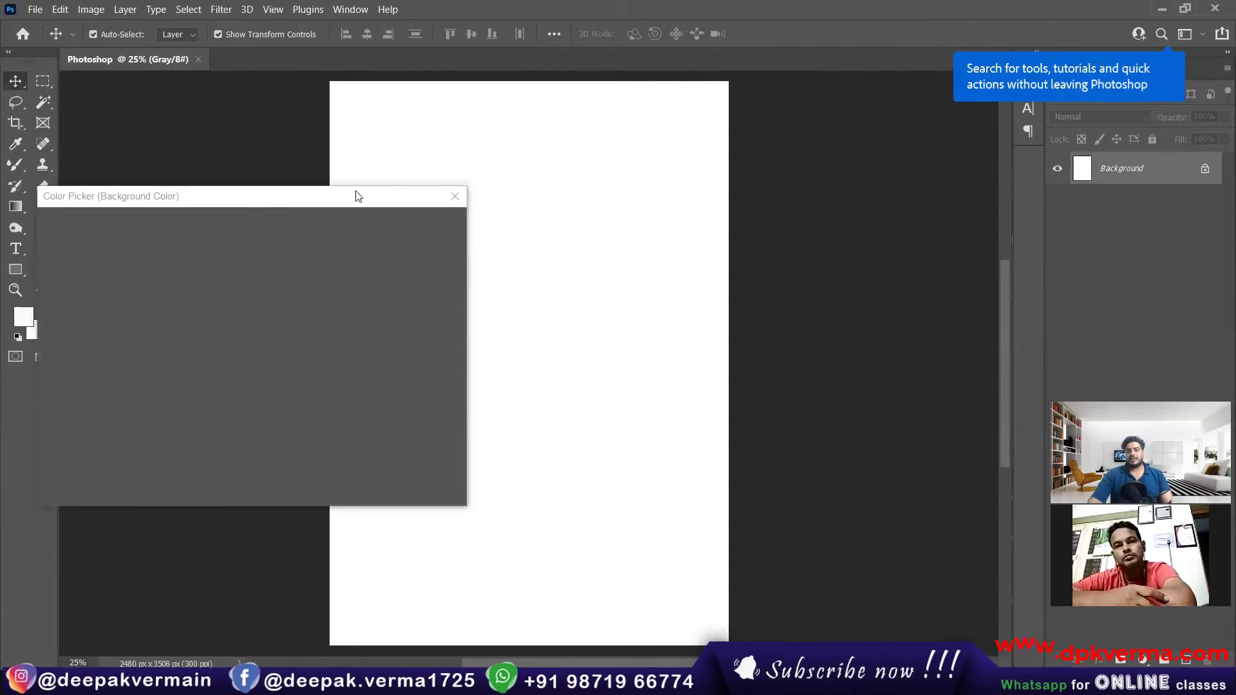
{"action": "left_click_drag", "start_coordinate": [358, 196], "coordinate": [442, 193]}
{"action": "mouse_move", "coordinate": [212, 321]}
{"action": "left_mouse_down"}
{"action": "mouse_move", "coordinate": [268, 288]}
{"action": "mouse_move", "coordinate": [250, 314]}
{"action": "mouse_move", "coordinate": [279, 320]}
{"action": "mouse_move", "coordinate": [282, 308]}
{"action": "left_mouse_up"}
{"action": "left_click", "coordinate": [352, 256]}
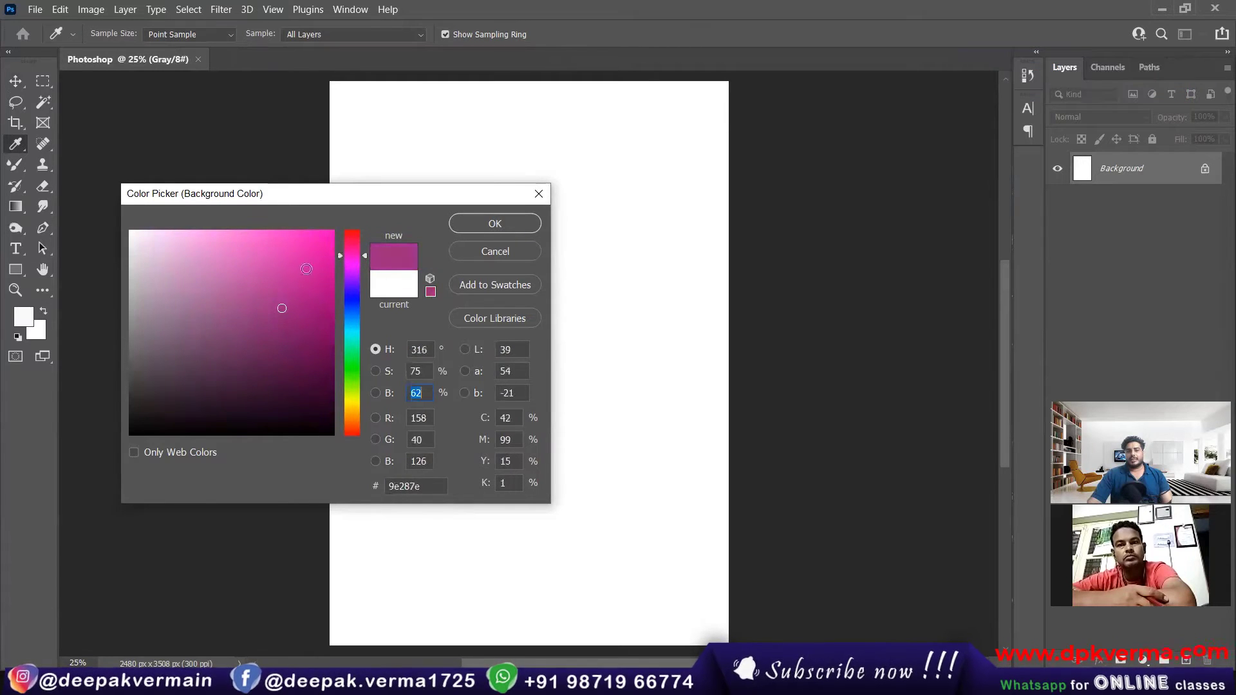
{"action": "left_click", "coordinate": [306, 268]}
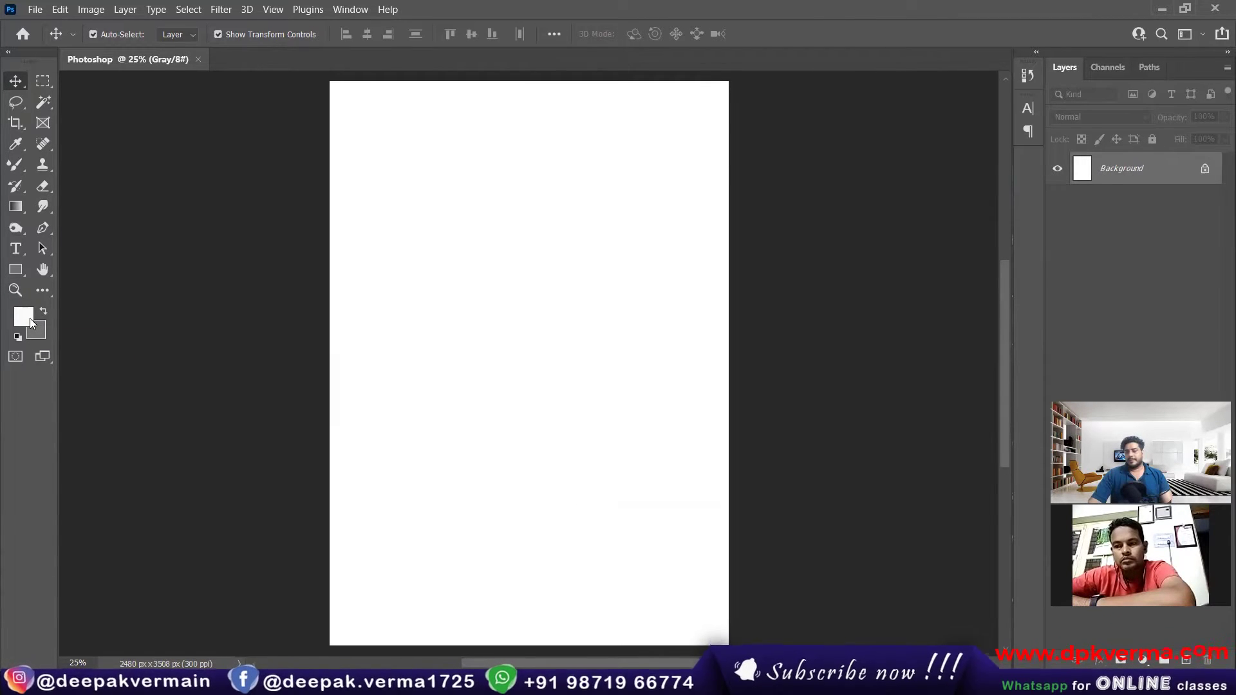
Step: Start another new document at 300 ppi, set it to landscape orientation and choose the RGB Color mode
{"action": "left_click", "coordinate": [35, 9]}
{"action": "left_click", "coordinate": [50, 24]}
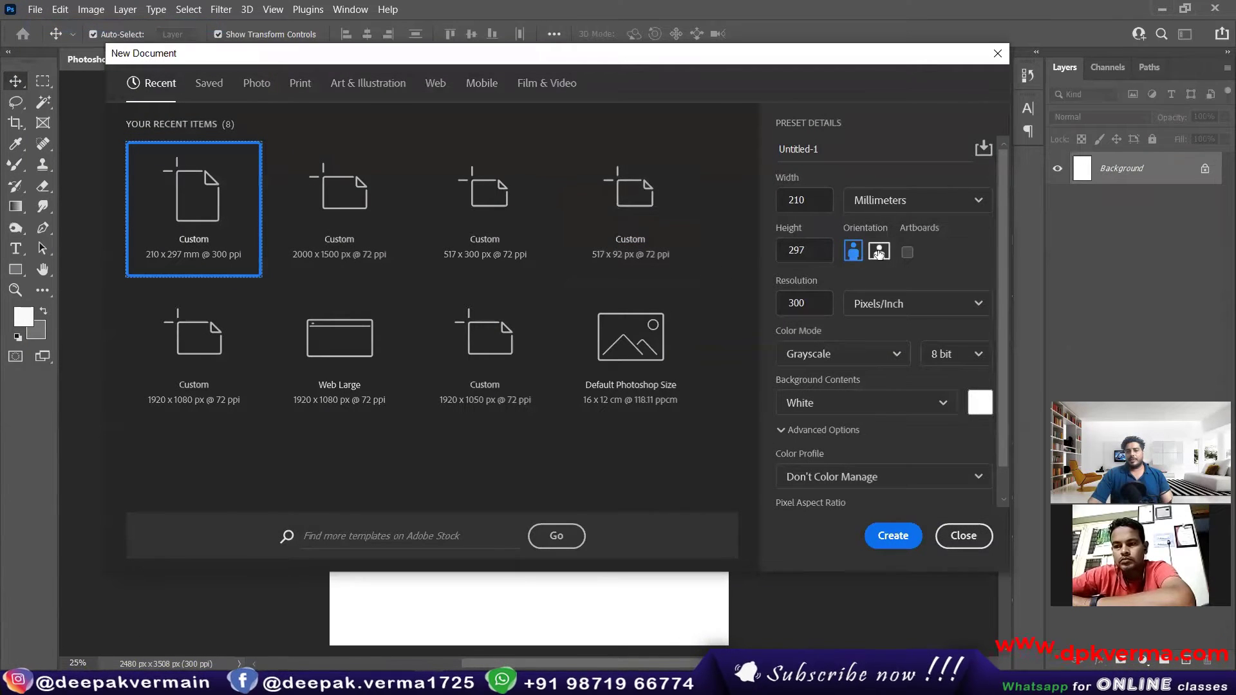
{"action": "left_click", "coordinate": [880, 253]}
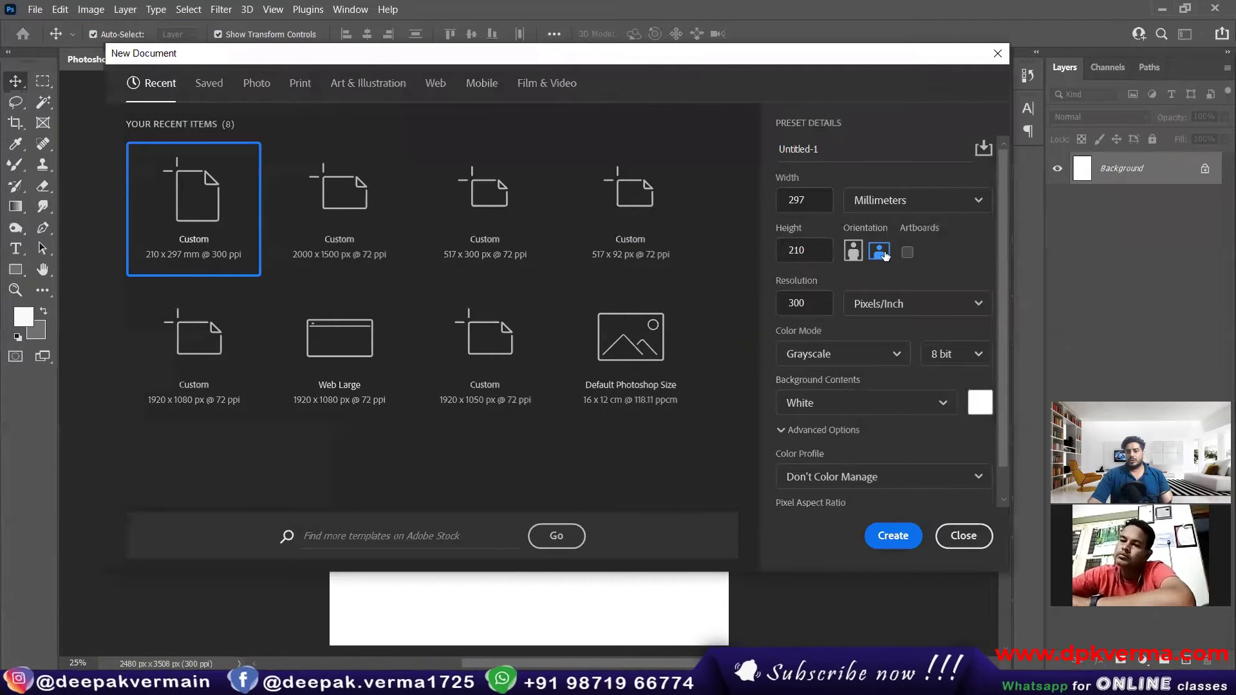
{"action": "left_click", "coordinate": [831, 354]}
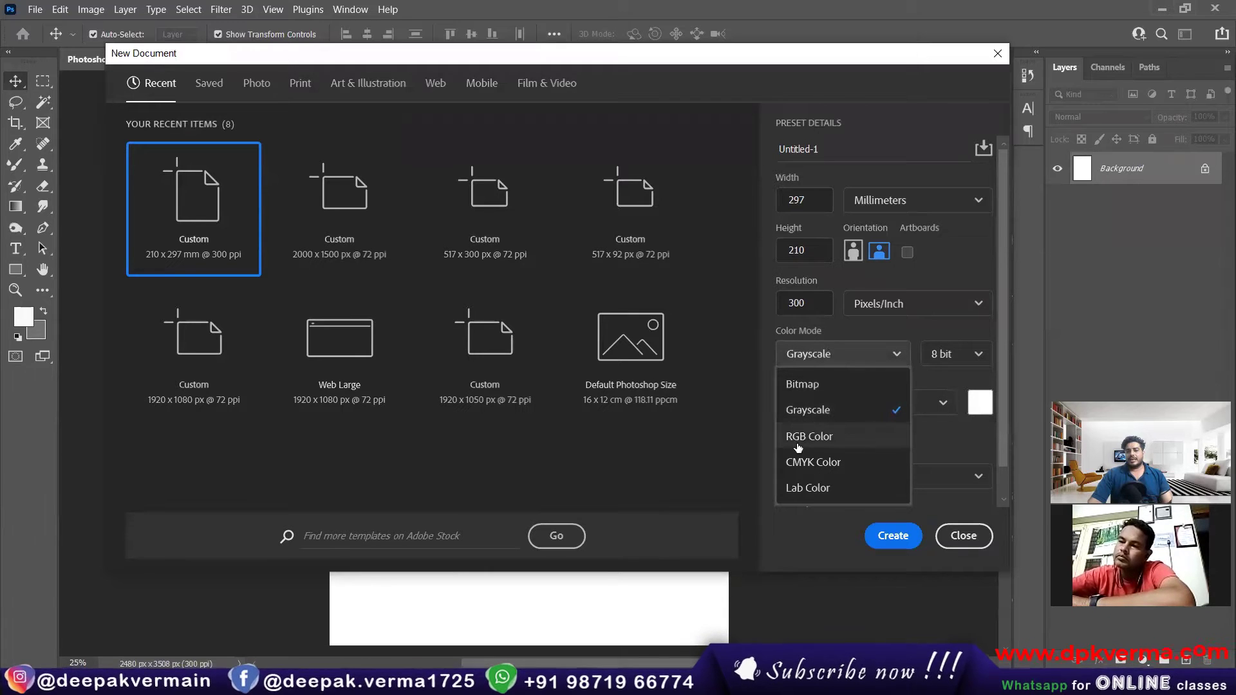
{"action": "left_click", "coordinate": [798, 438]}
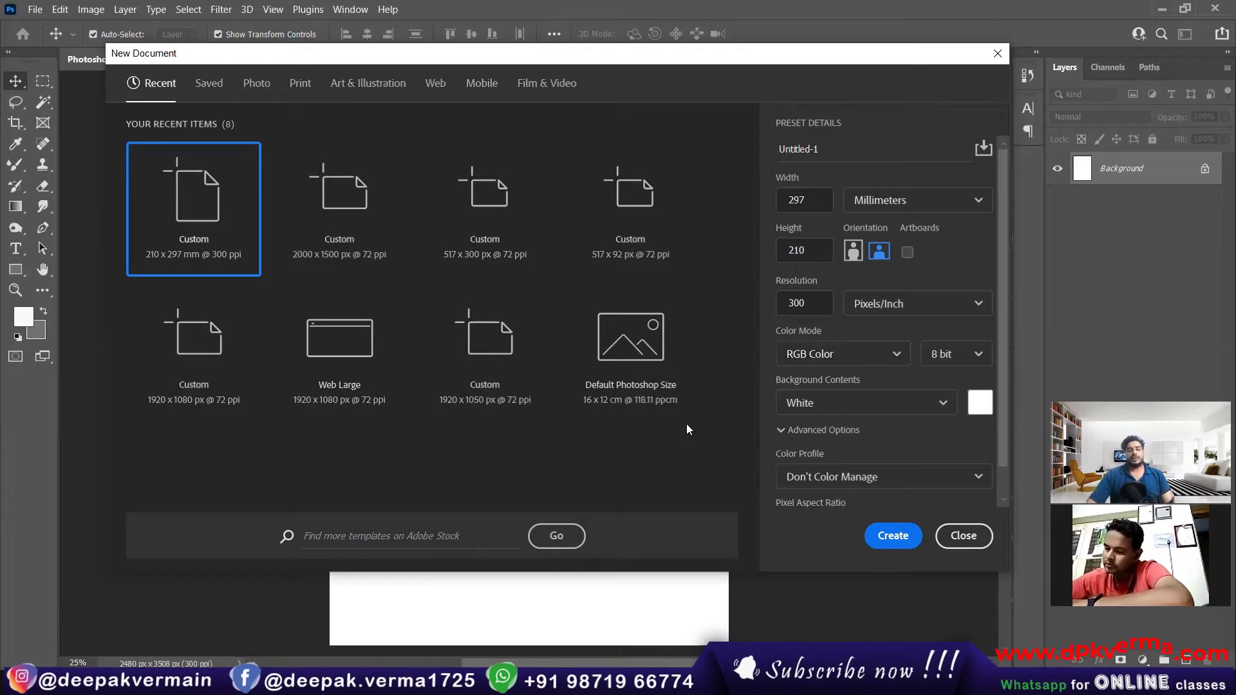
Step: Switch to Chrome, search Google Images for "rgb color" and open the TeachEngineering RGB Color Mixing diagram
{"action": "left_click", "coordinate": [521, 682]}
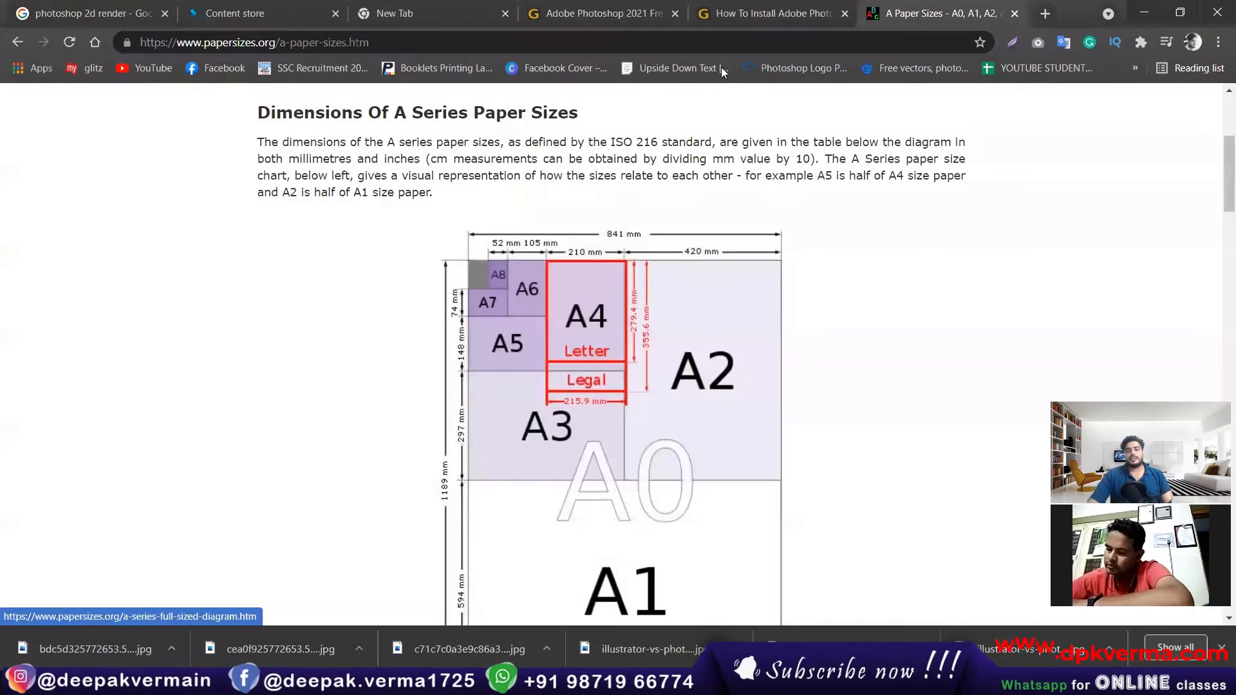
{"action": "left_click", "coordinate": [1043, 13]}
{"action": "left_click", "coordinate": [680, 336]}
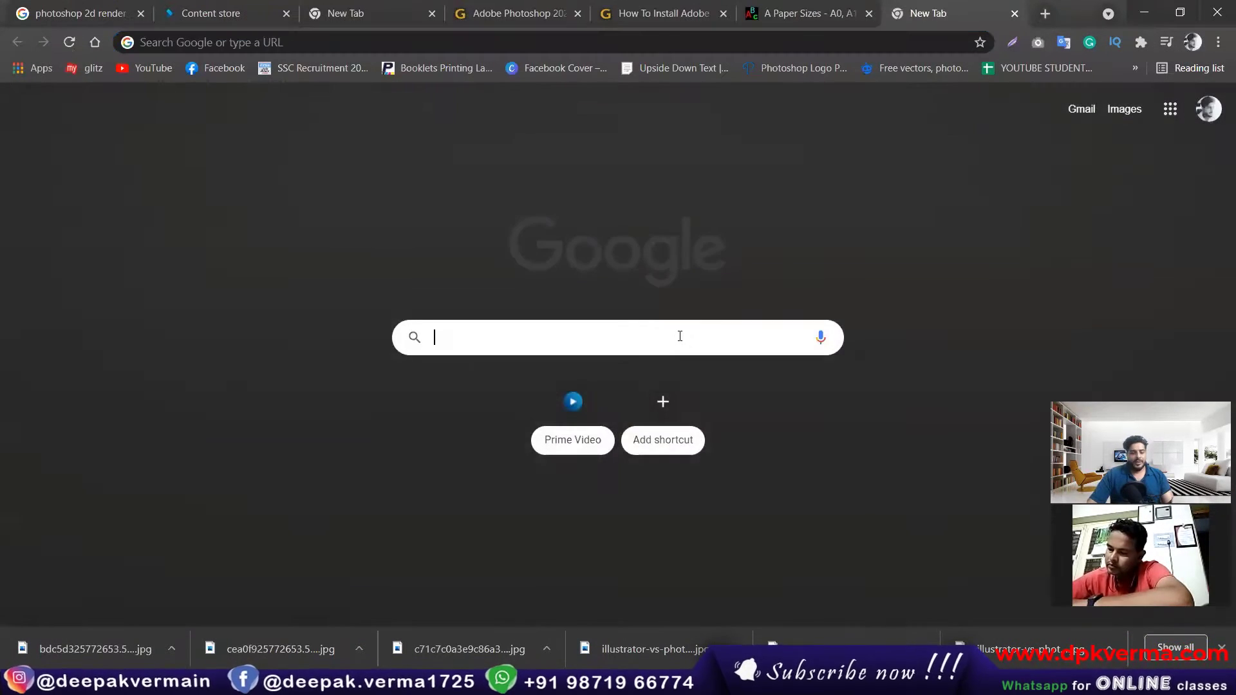
{"action": "type", "text": "rgb"}
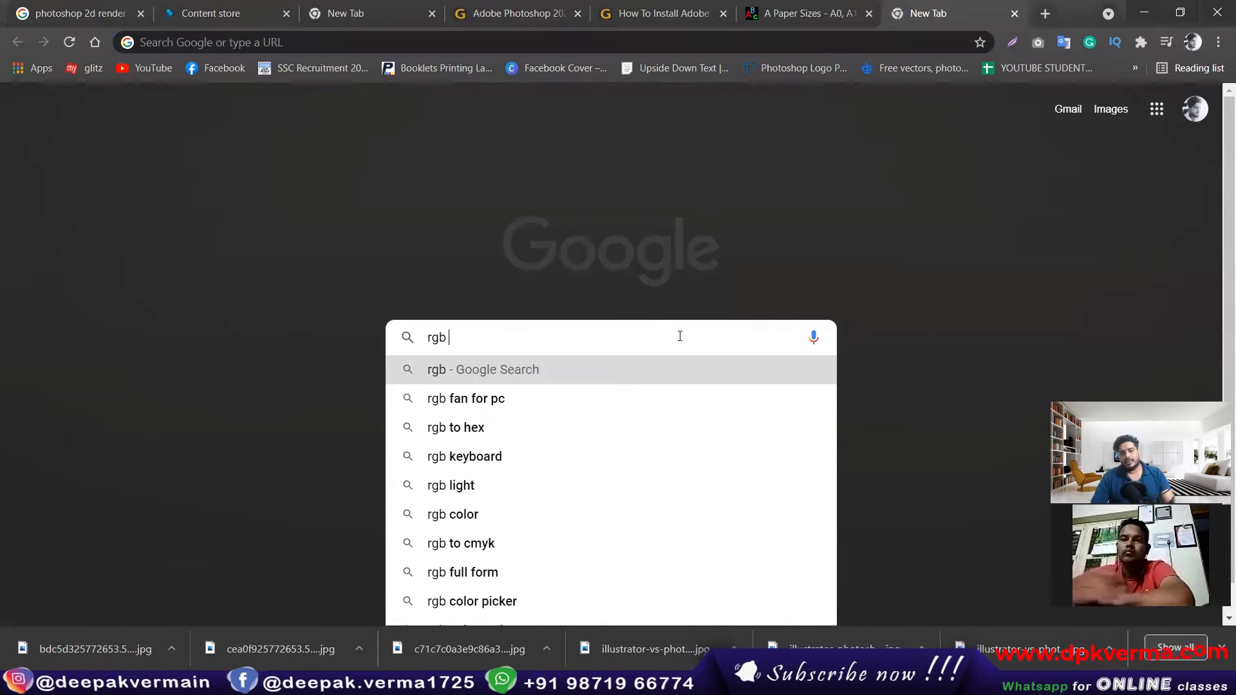
{"action": "left_click", "coordinate": [483, 514]}
{"action": "left_click", "coordinate": [228, 173]}
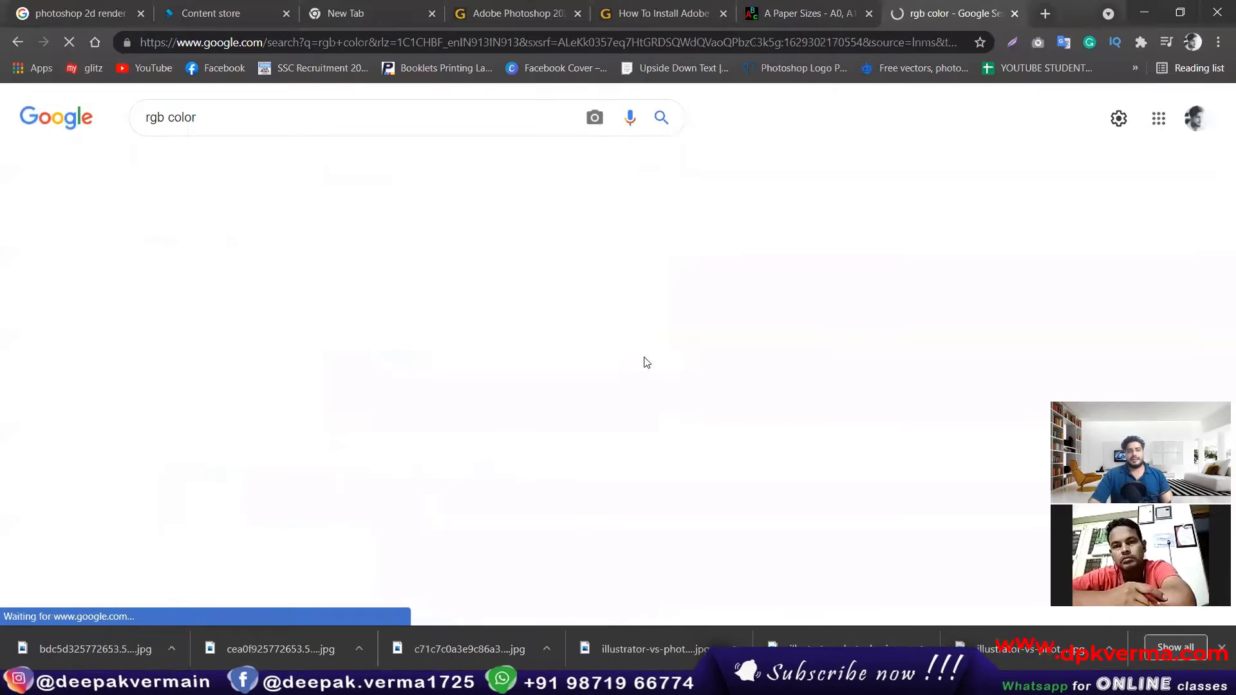
{"action": "left_click", "coordinate": [560, 325]}
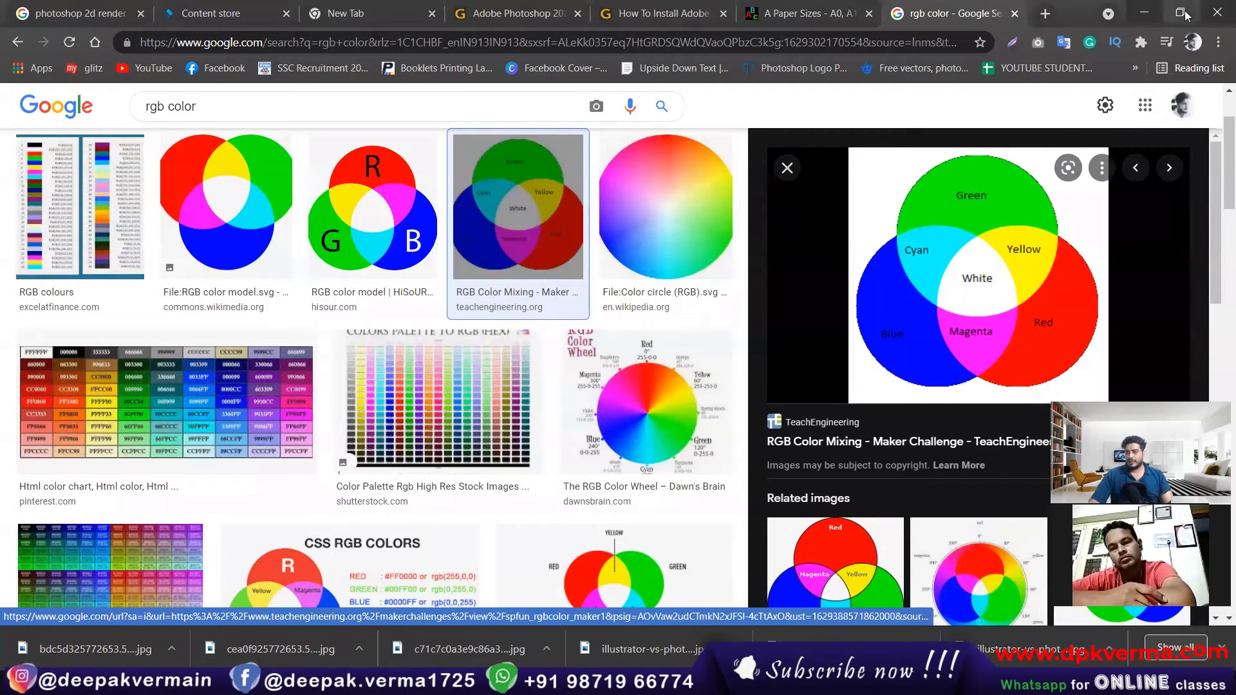
Step: Return to Photoshop and set the new document's color mode to CMYK Color
{"action": "left_click", "coordinate": [1145, 7]}
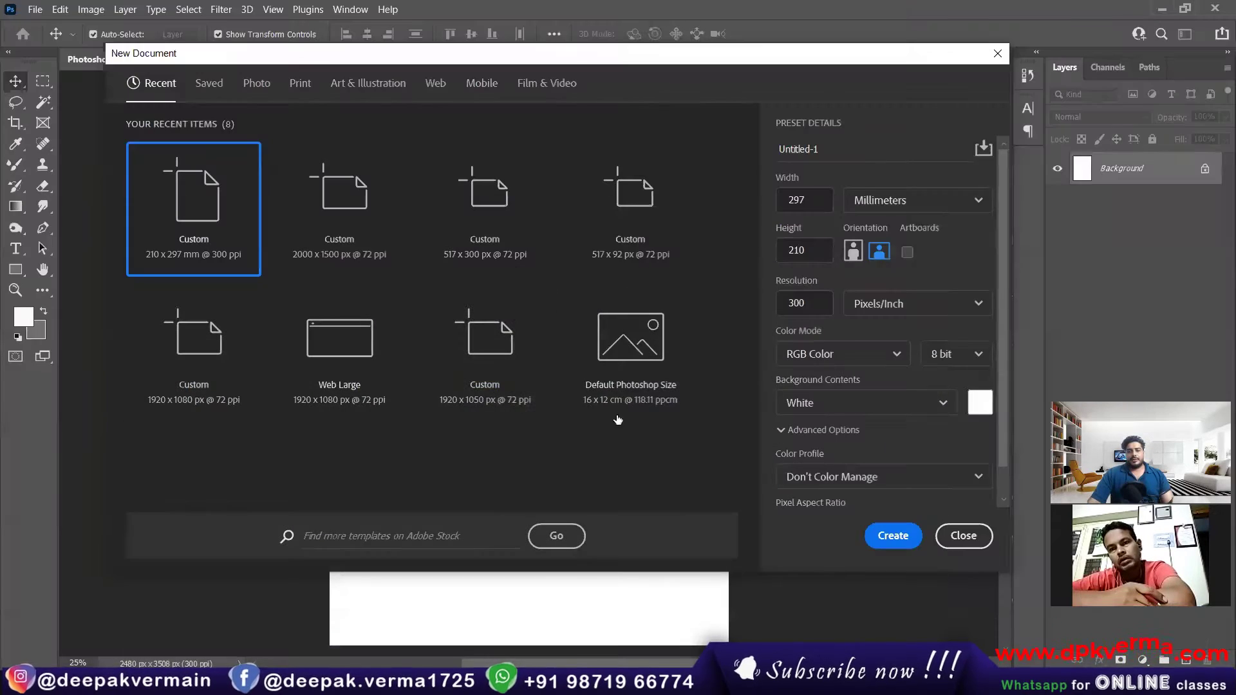
{"action": "left_click", "coordinate": [824, 356]}
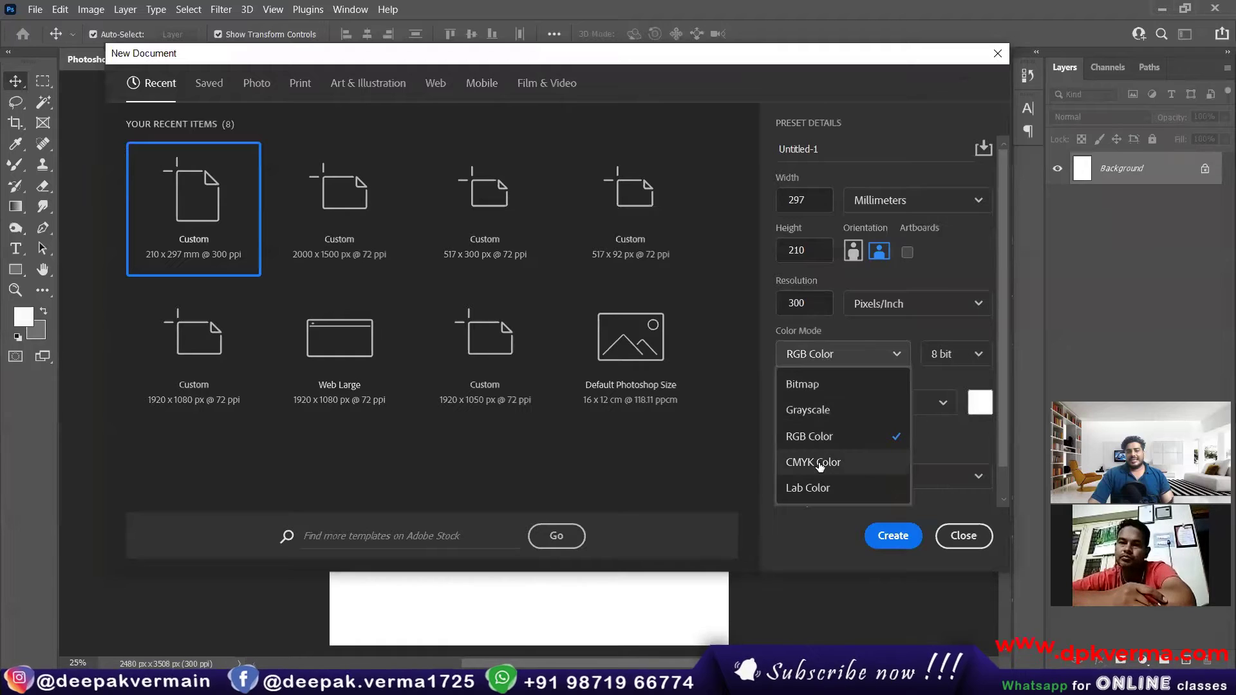
{"action": "left_click", "coordinate": [818, 463]}
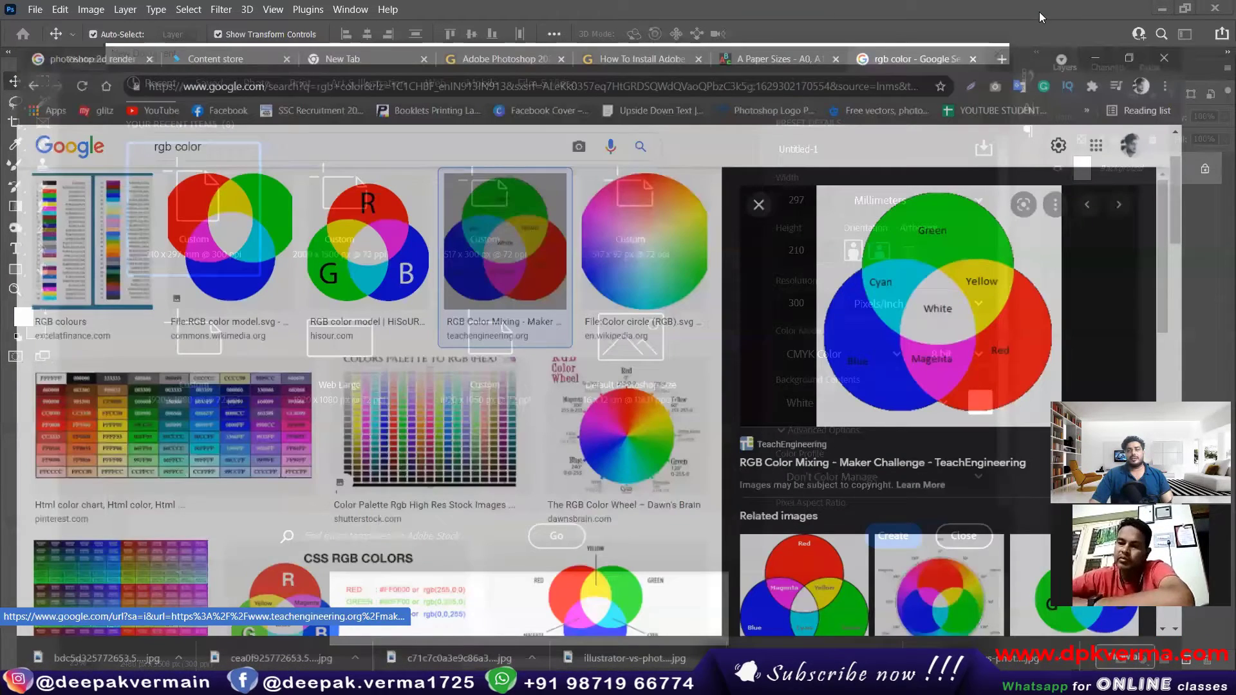
Step: Switch to Chrome, search for "cmyk color" and look through the image results
{"action": "left_click", "coordinate": [1045, 15]}
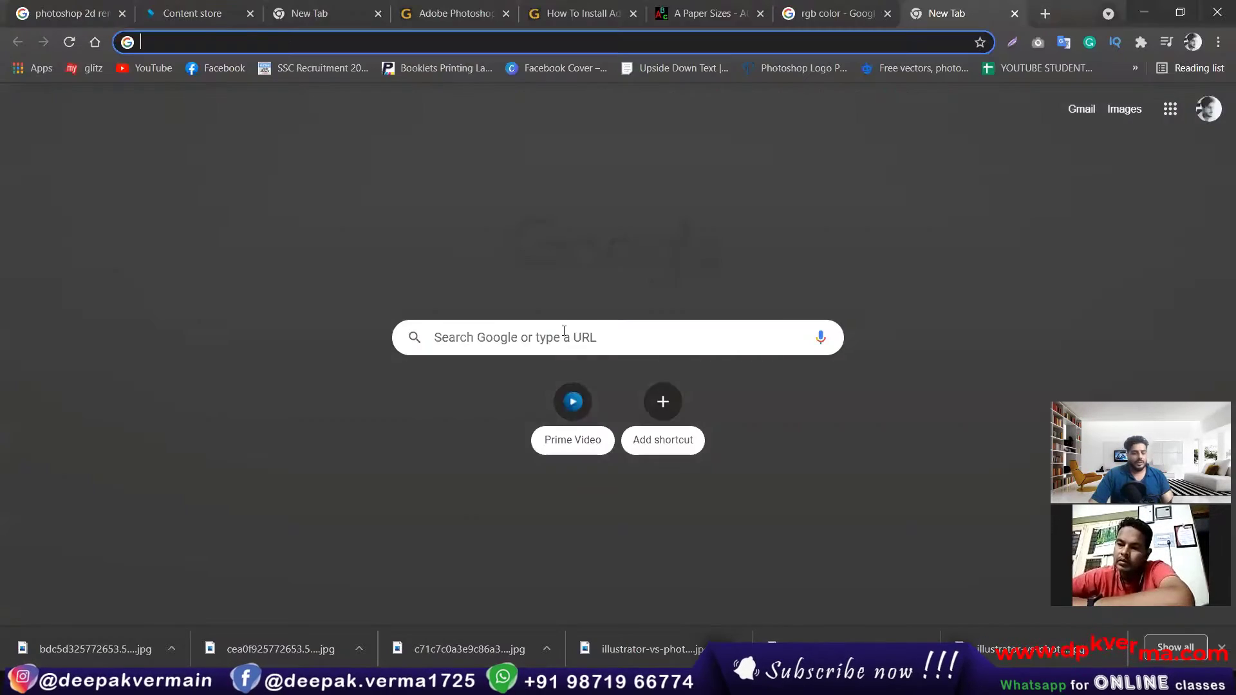
{"action": "left_click", "coordinate": [564, 331]}
{"action": "type", "text": "cmyk"}
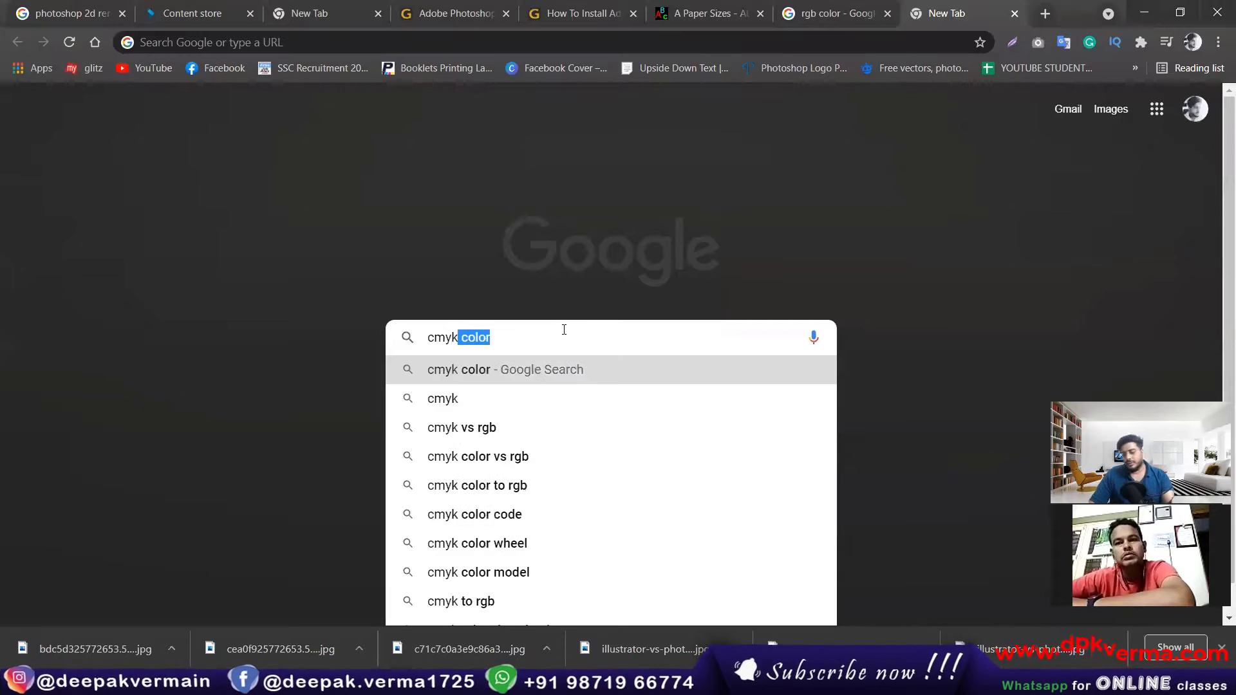
{"action": "key", "text": "Return"}
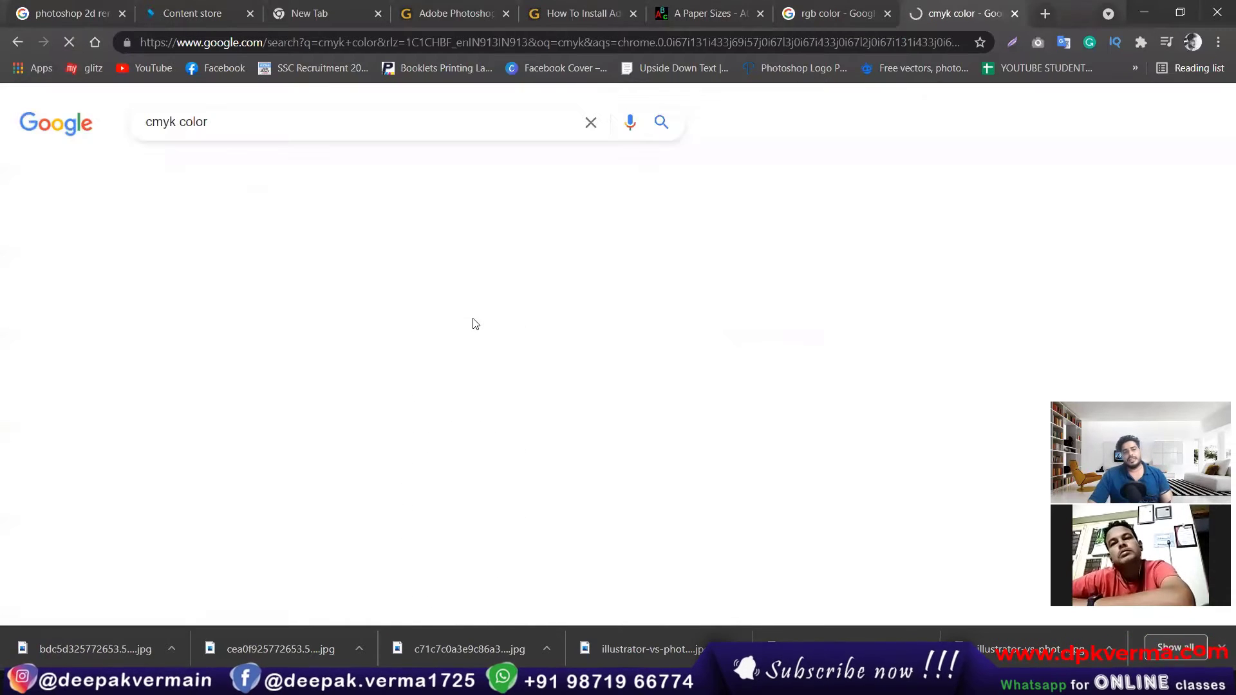
{"action": "left_click", "coordinate": [216, 172]}
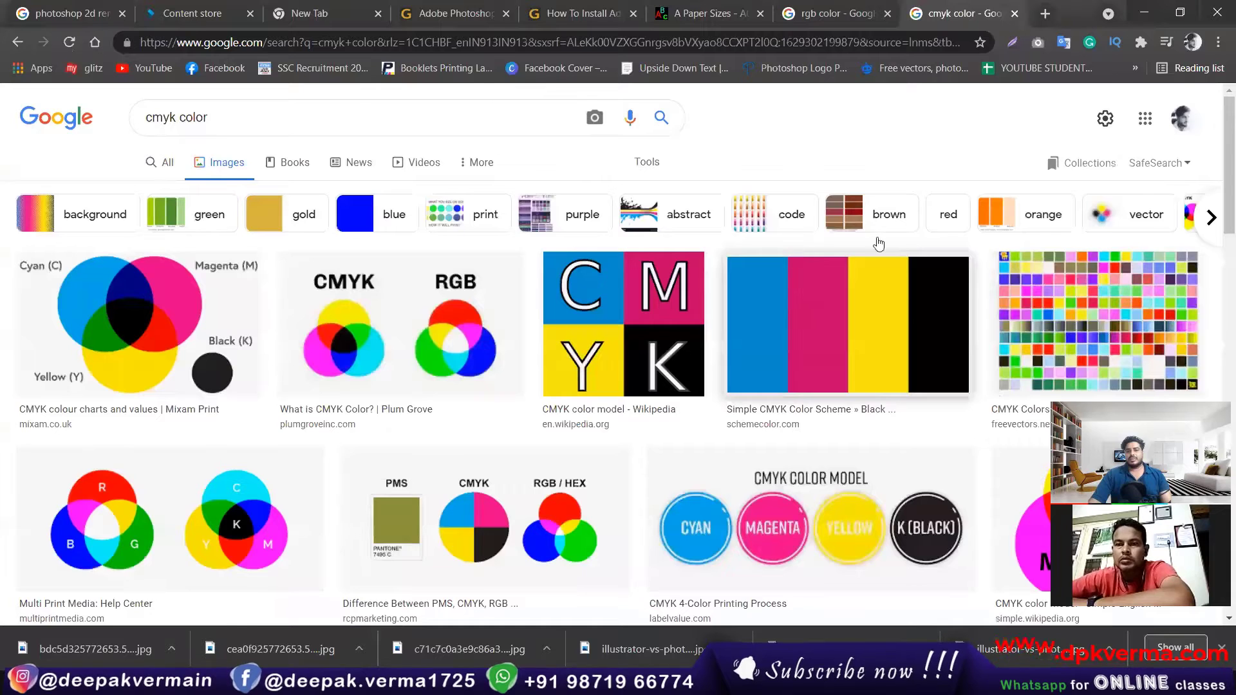
{"action": "scroll", "coordinate": [901, 241], "scroll_direction": "down", "scroll_amount": 1}
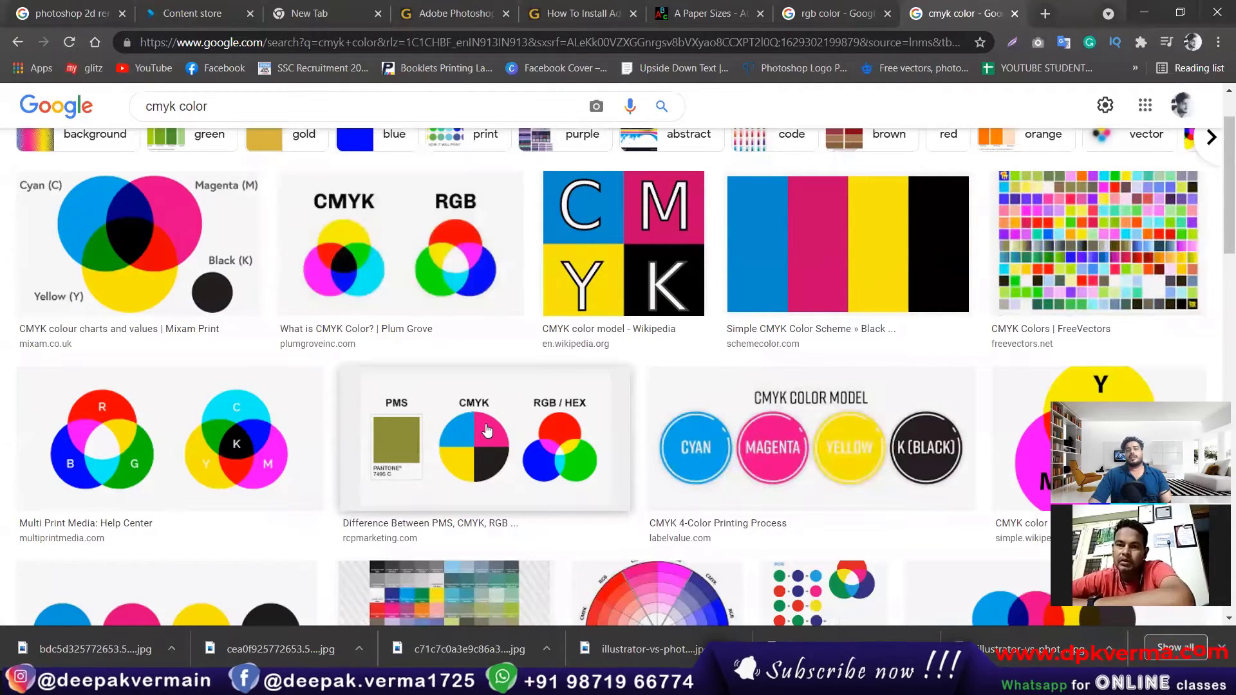
Step: Return to Photoshop and review the new document's color mode choices, keeping CMYK Color
{"action": "left_click", "coordinate": [1145, 12]}
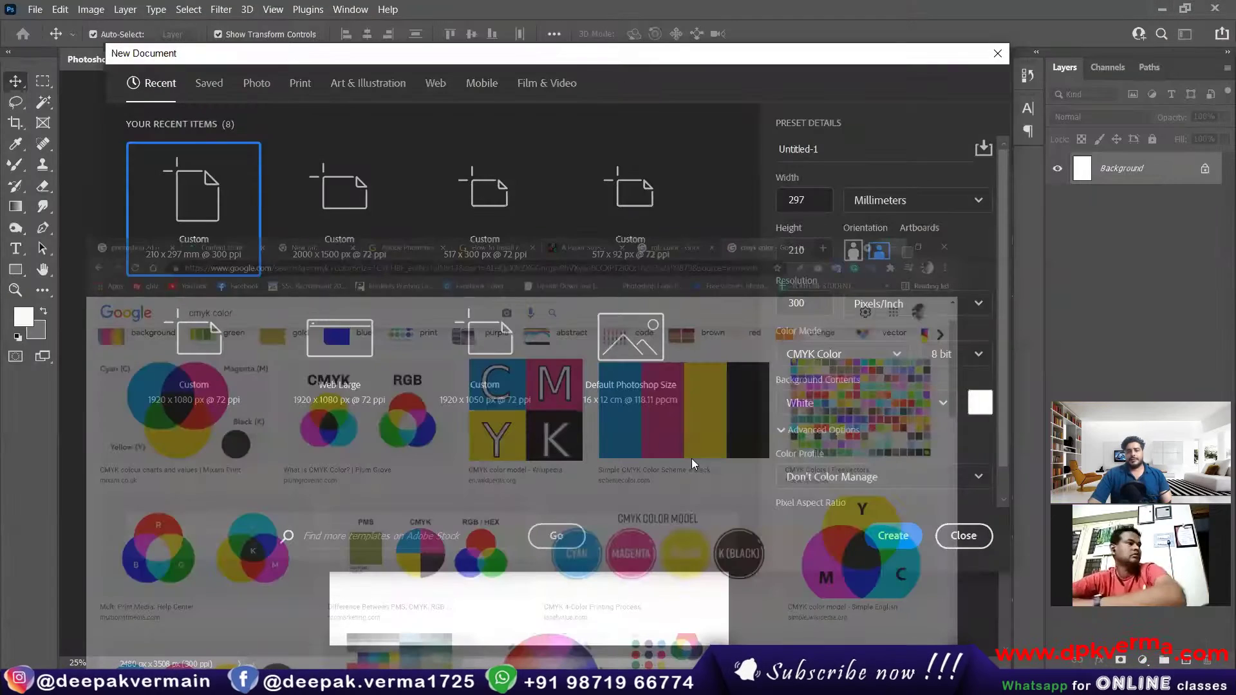
{"action": "left_click", "coordinate": [819, 352]}
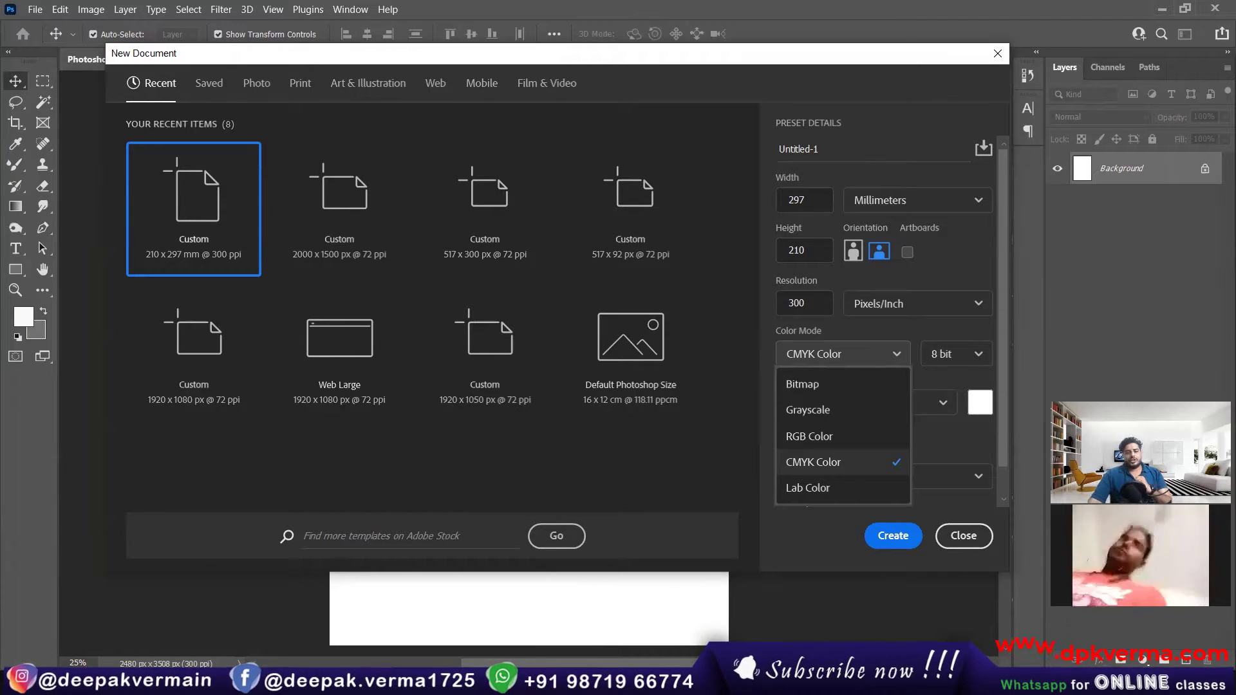
{"action": "key", "text": "Escape"}
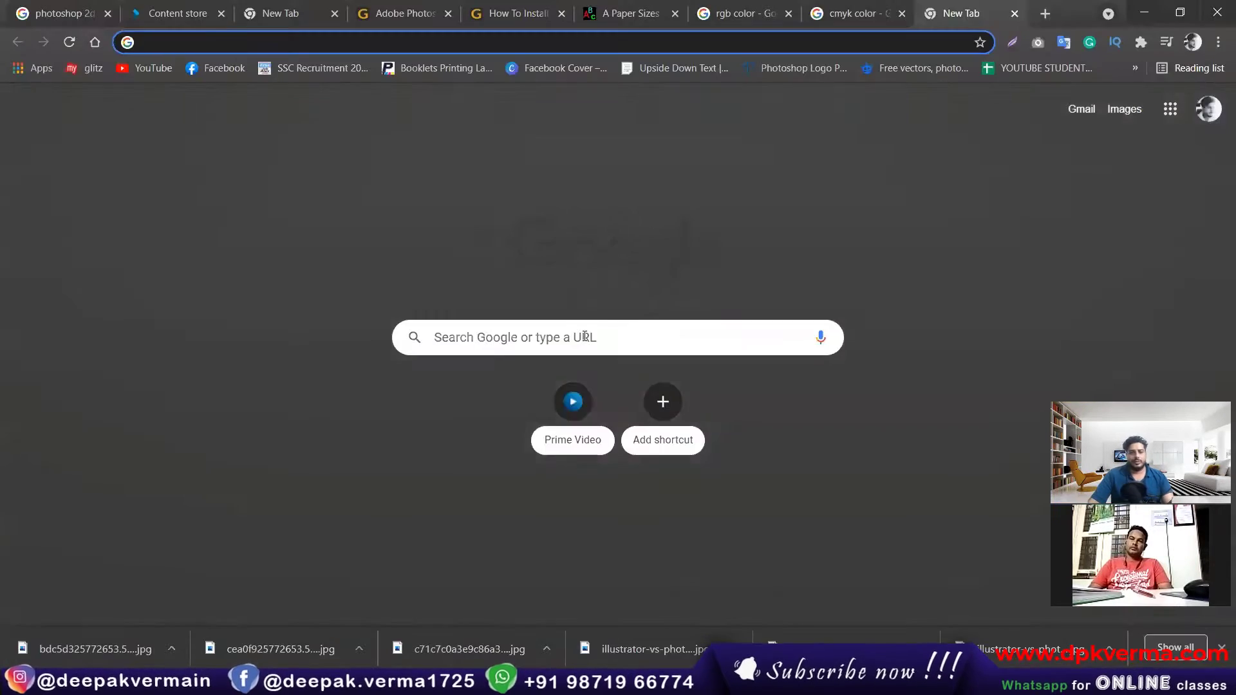
Step: In Chrome, search Google Images for "printer cartridge" and open the Shutterstock picture of four color toner cartridges
{"action": "left_click", "coordinate": [586, 333]}
{"action": "type", "text": "pt"}
{"action": "key", "text": "BackSpace"}
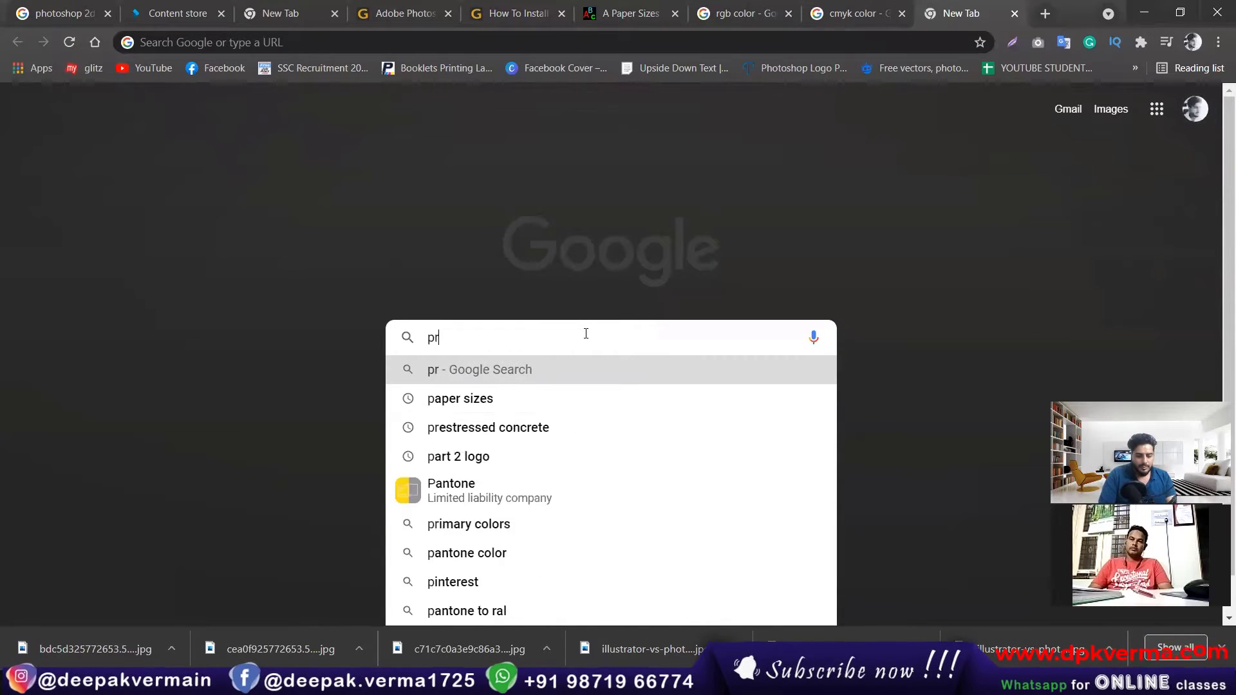
{"action": "type", "text": "rinter car"}
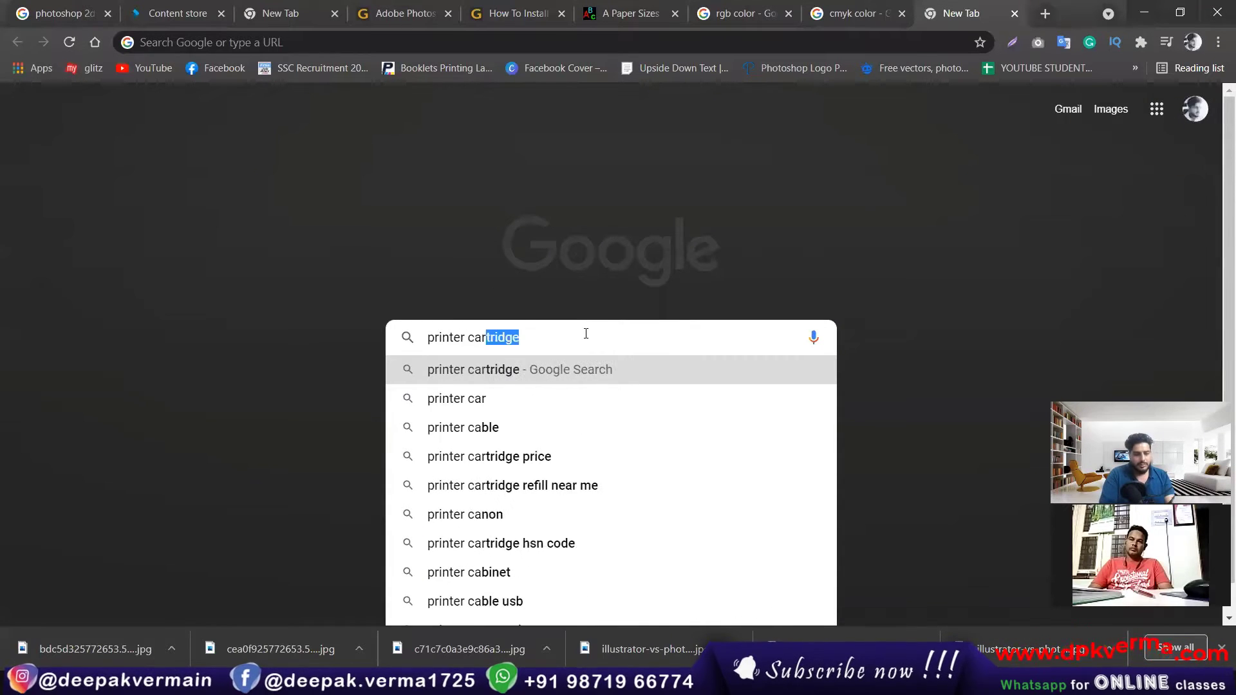
{"action": "key", "text": "Down"}
{"action": "key", "text": "Return"}
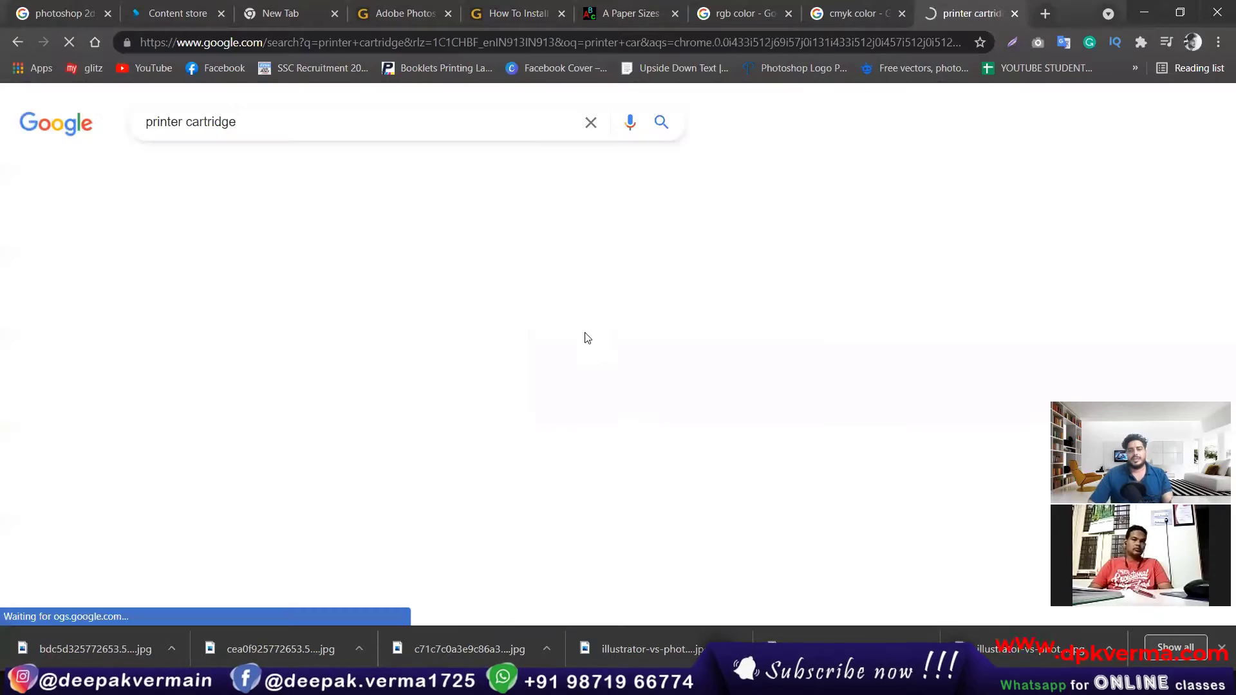
{"action": "left_click", "coordinate": [313, 177]}
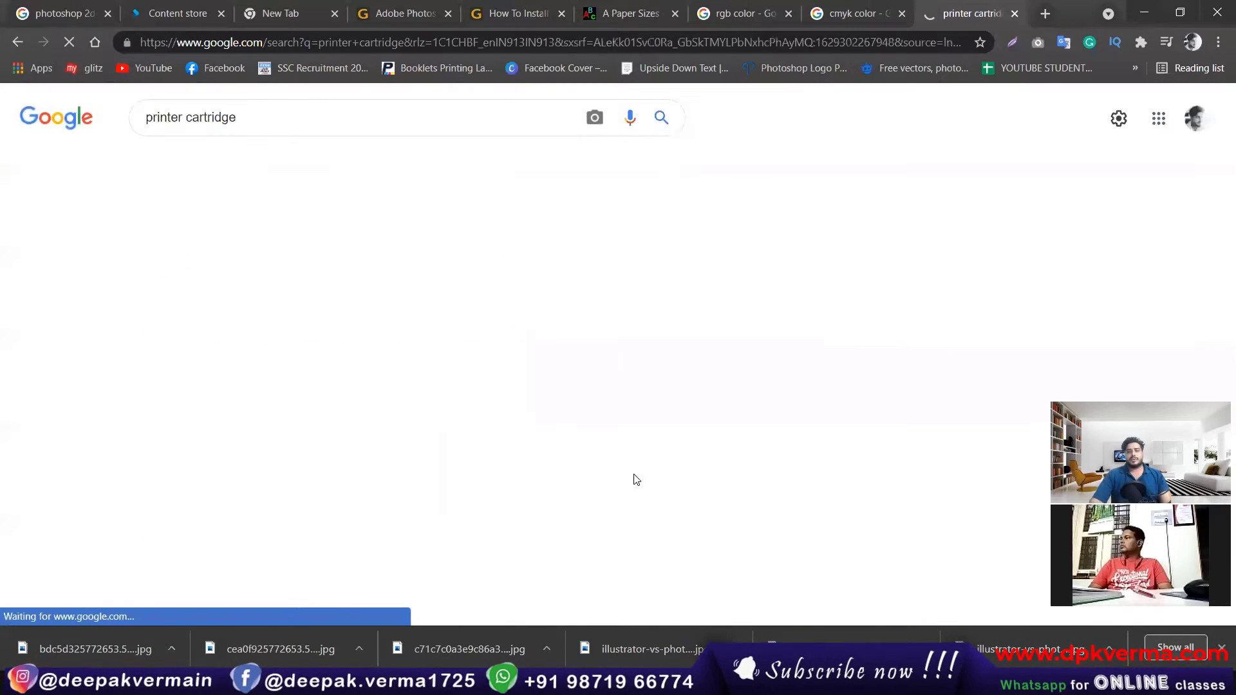
{"action": "scroll", "coordinate": [660, 264], "scroll_direction": "down", "scroll_amount": 1}
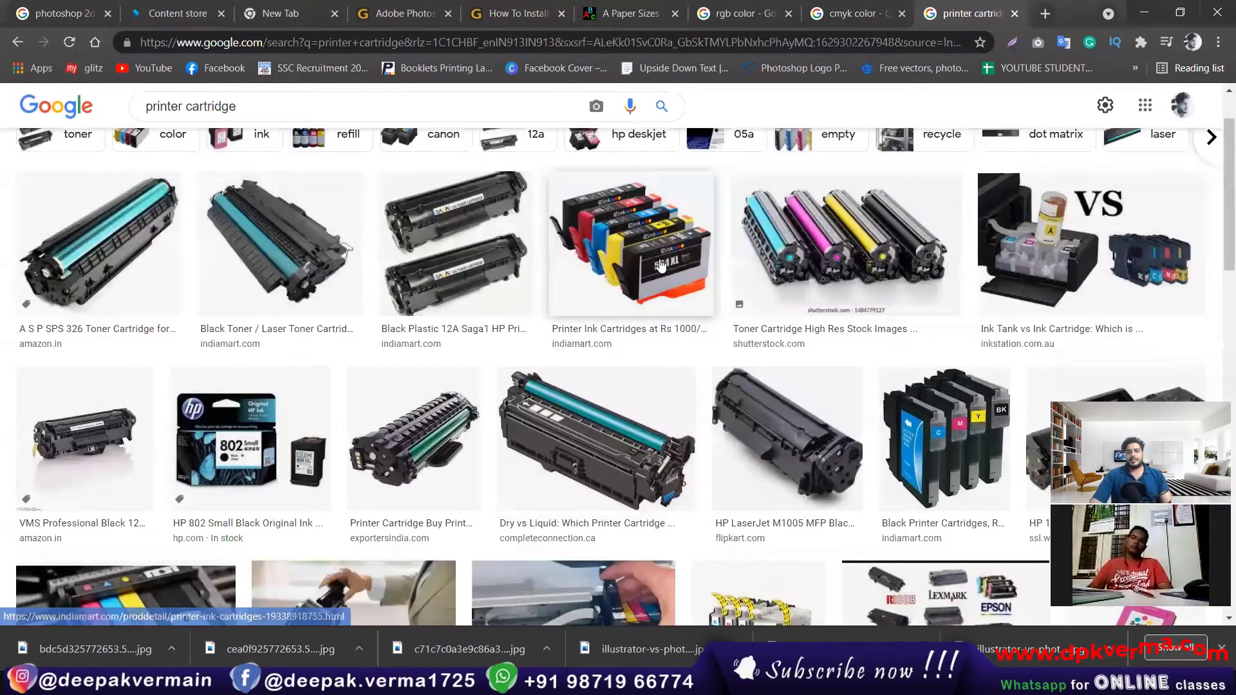
{"action": "left_click", "coordinate": [856, 271]}
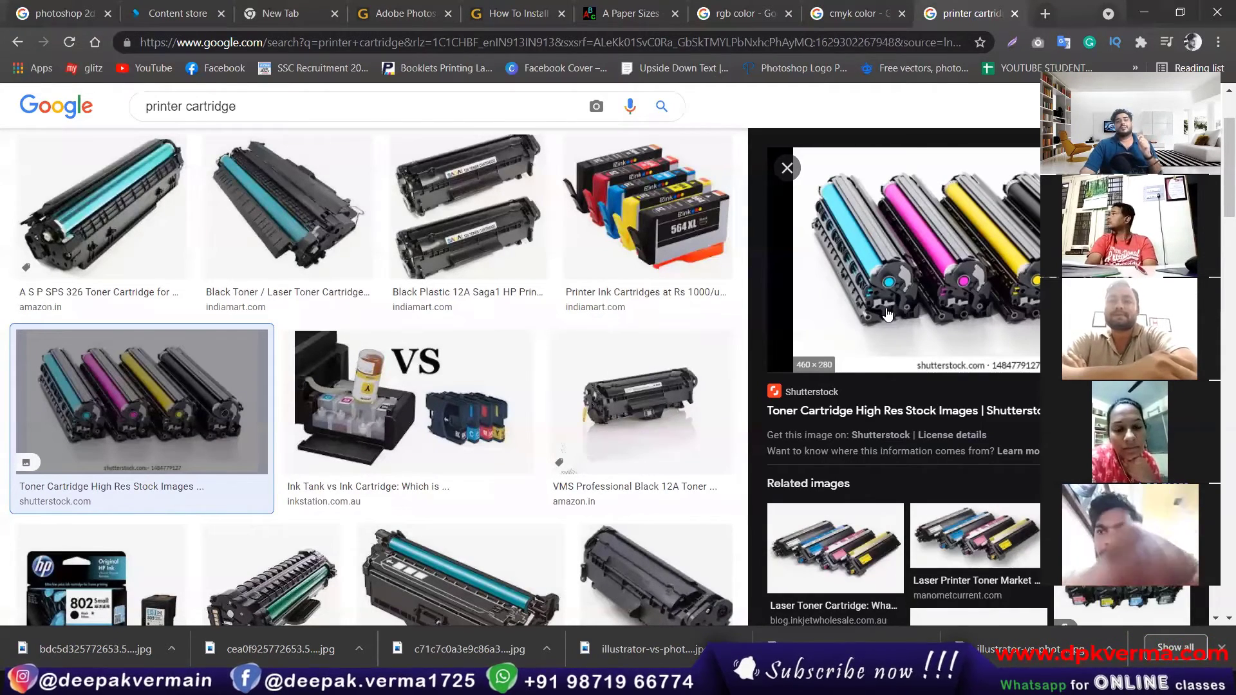
Step: Search Google Images for "rgb vs cmyk" in a new tab and open the G2 color swatch comparison chart
{"action": "left_click", "coordinate": [840, 7]}
{"action": "key", "text": "ctrl+t"}
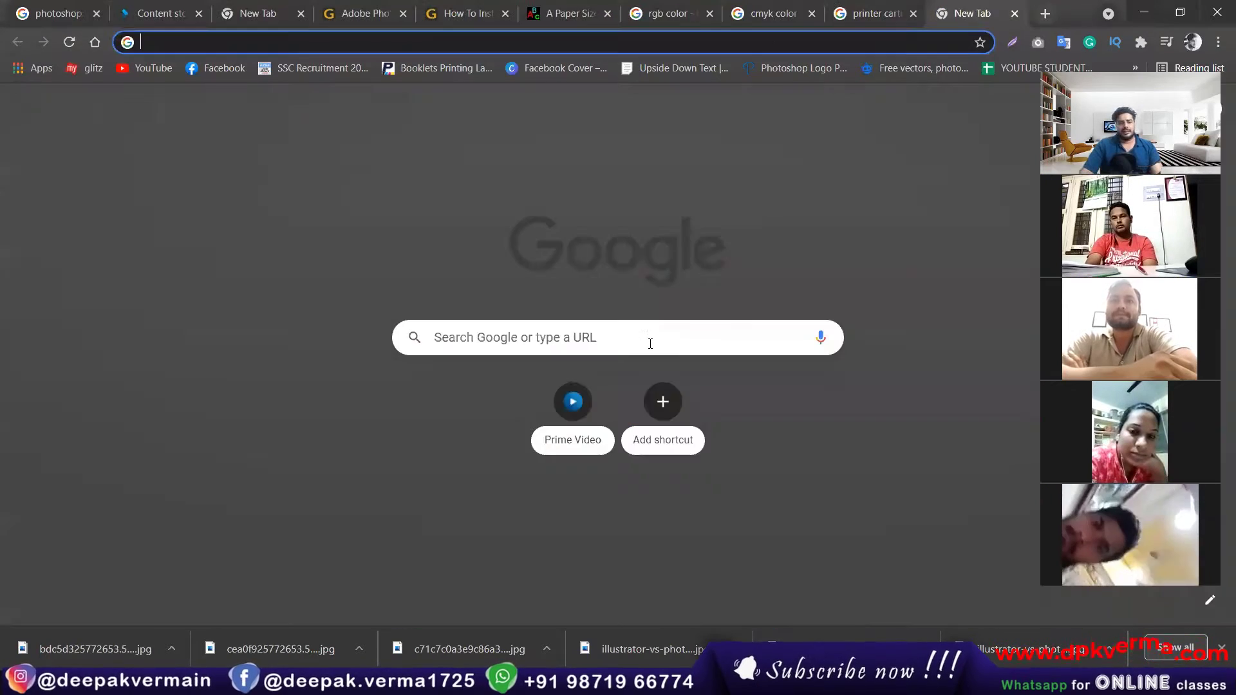
{"action": "left_click", "coordinate": [648, 340]}
{"action": "type", "text": "rgb v"}
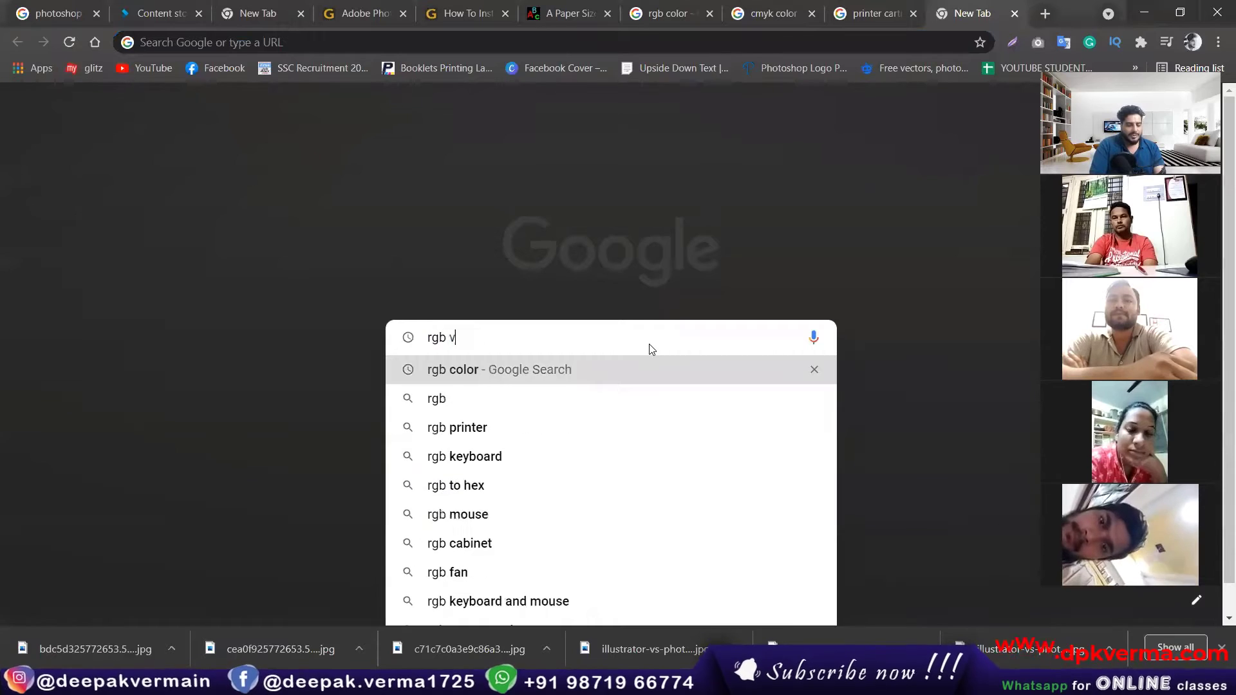
{"action": "type", "text": "s cmyk"}
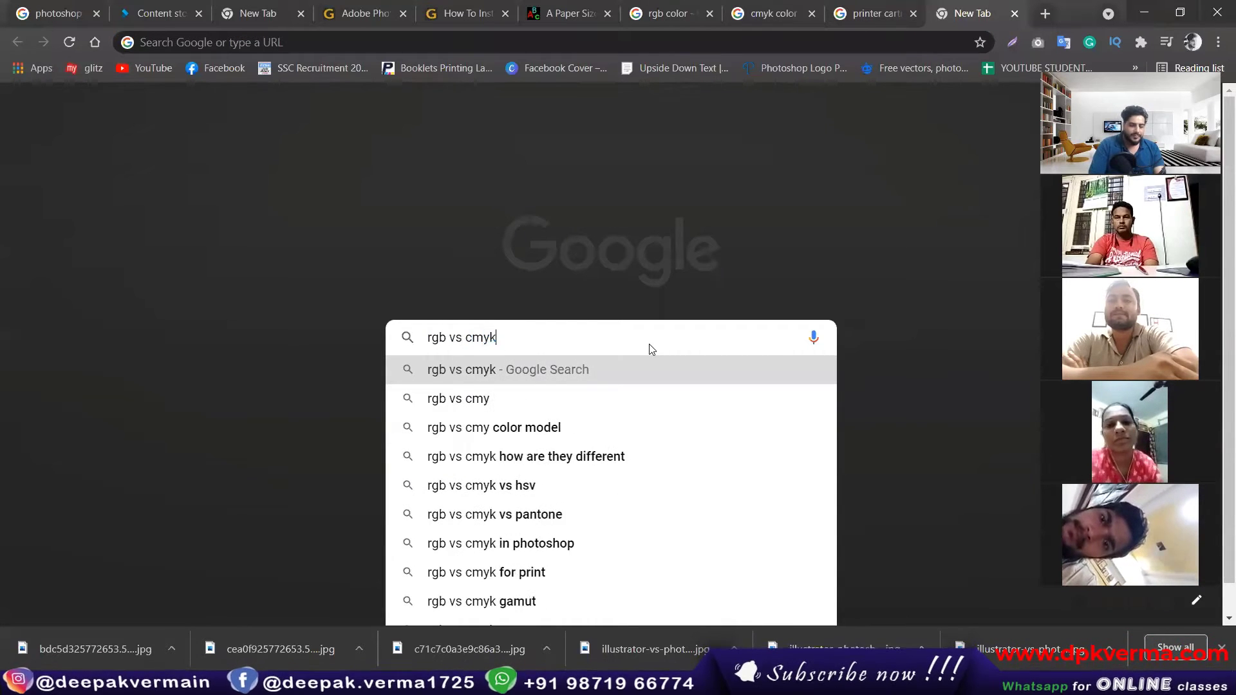
{"action": "key", "text": "Return"}
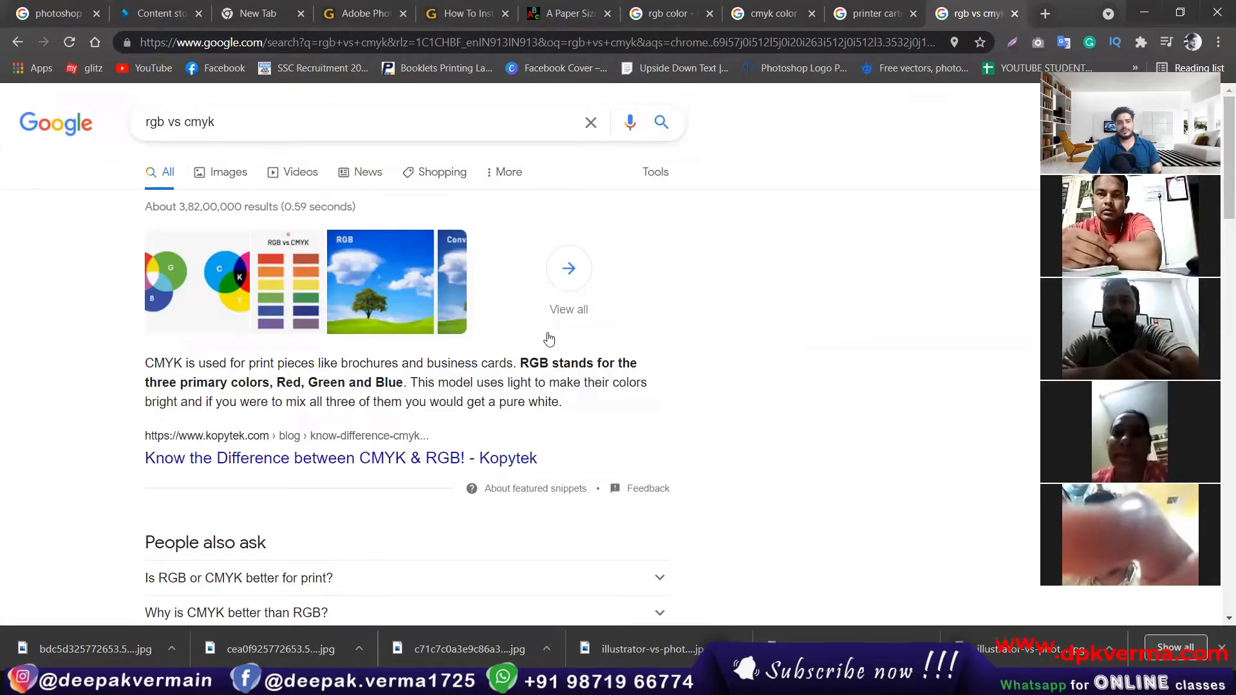
{"action": "left_click", "coordinate": [243, 177]}
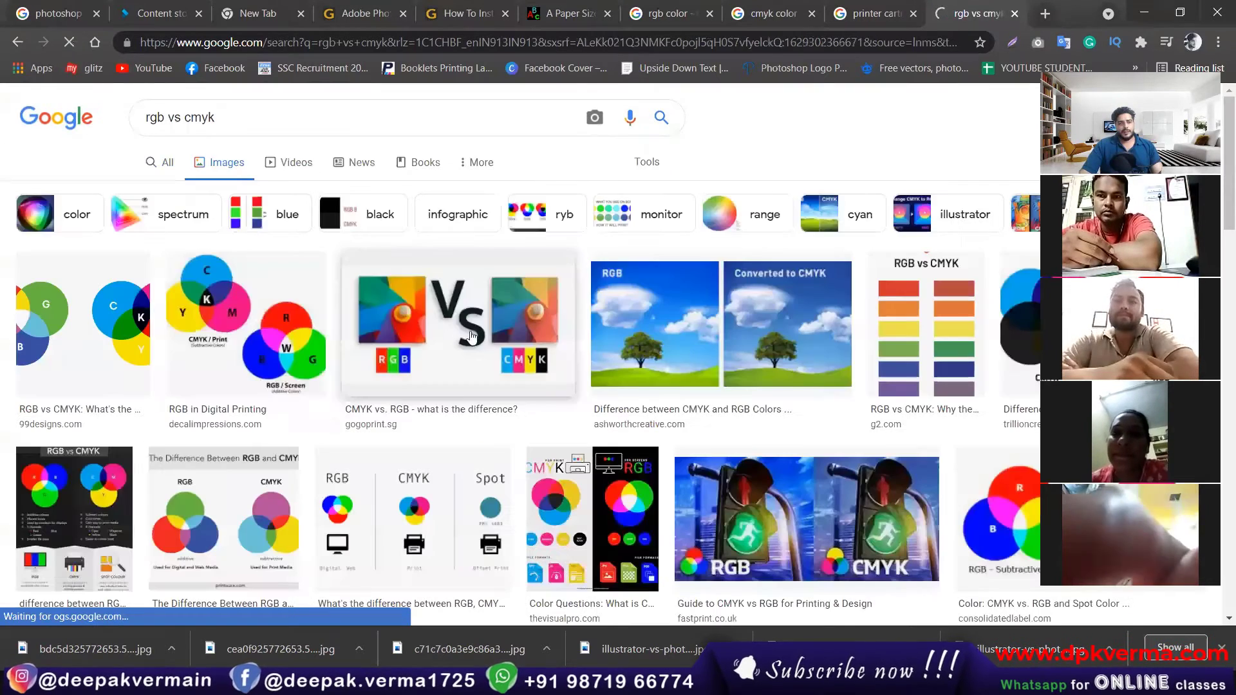
{"action": "left_click", "coordinate": [959, 340]}
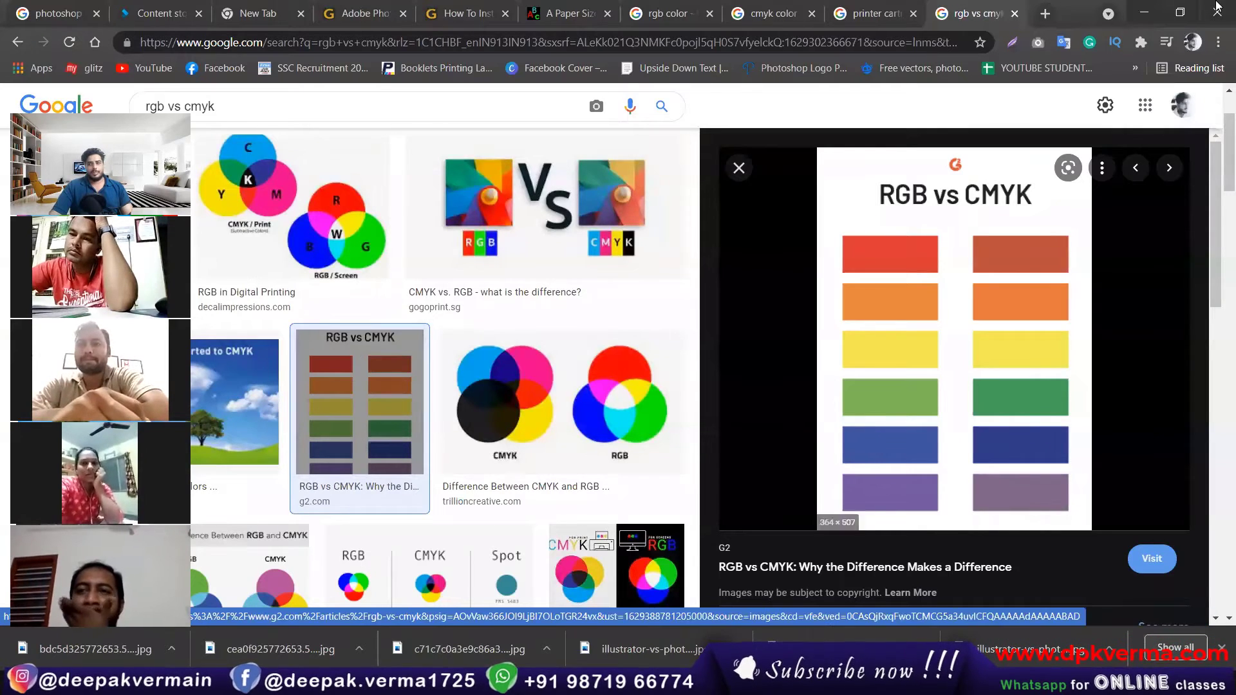
Step: Return to Photoshop and create the A4 landscape CMYK document with Black background contents
{"action": "left_click", "coordinate": [1147, 6]}
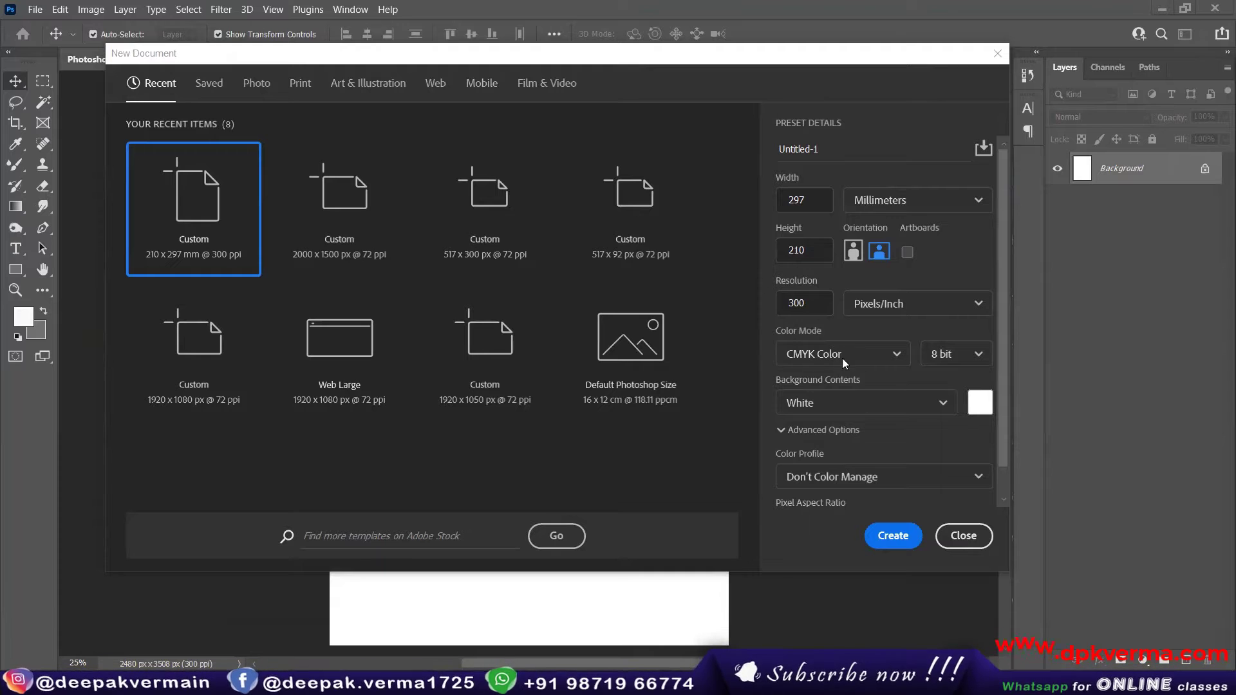
{"action": "left_click", "coordinate": [824, 404]}
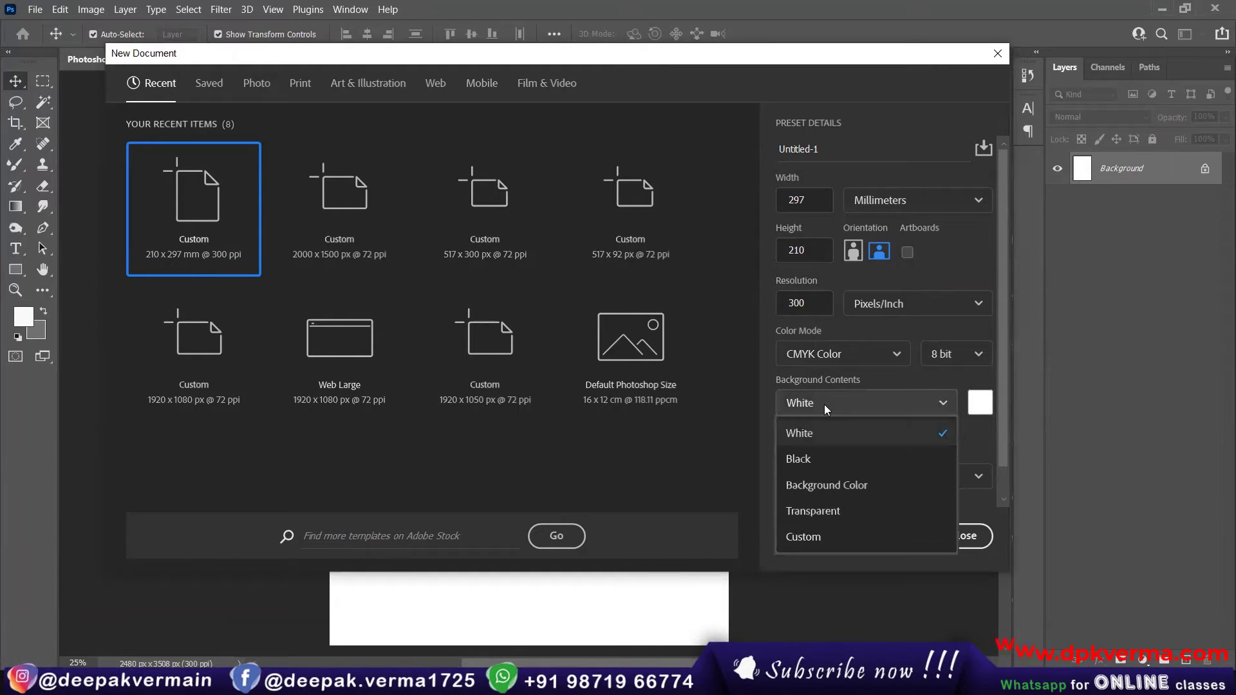
{"action": "left_click", "coordinate": [799, 460]}
{"action": "left_click", "coordinate": [895, 537]}
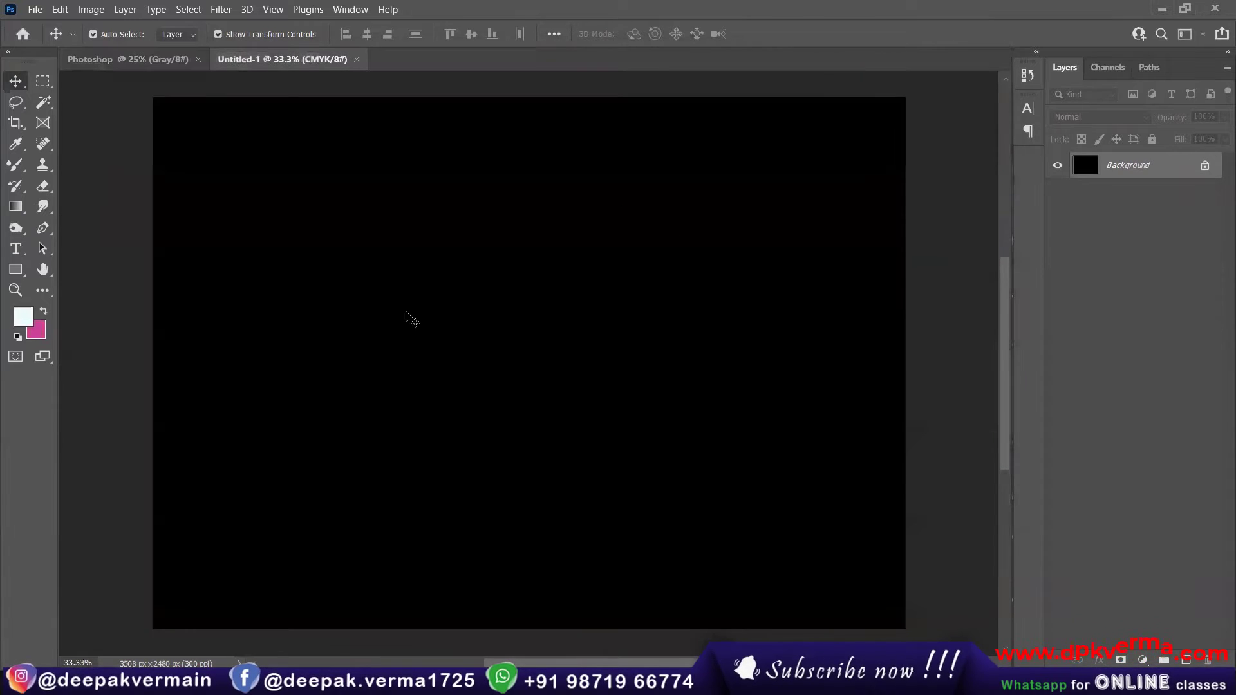
Step: Create another CMYK document of the same size, with its background contents set to Background Color
{"action": "left_click", "coordinate": [39, 10]}
{"action": "left_click", "coordinate": [48, 20]}
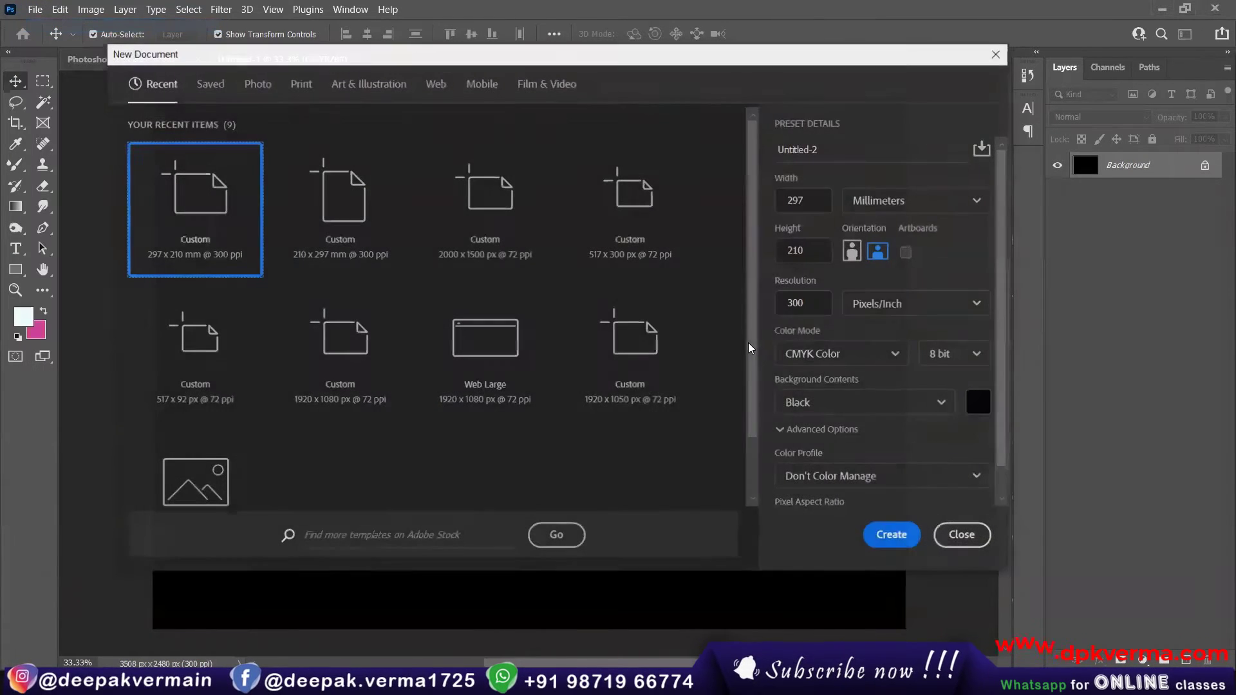
{"action": "left_click", "coordinate": [864, 403]}
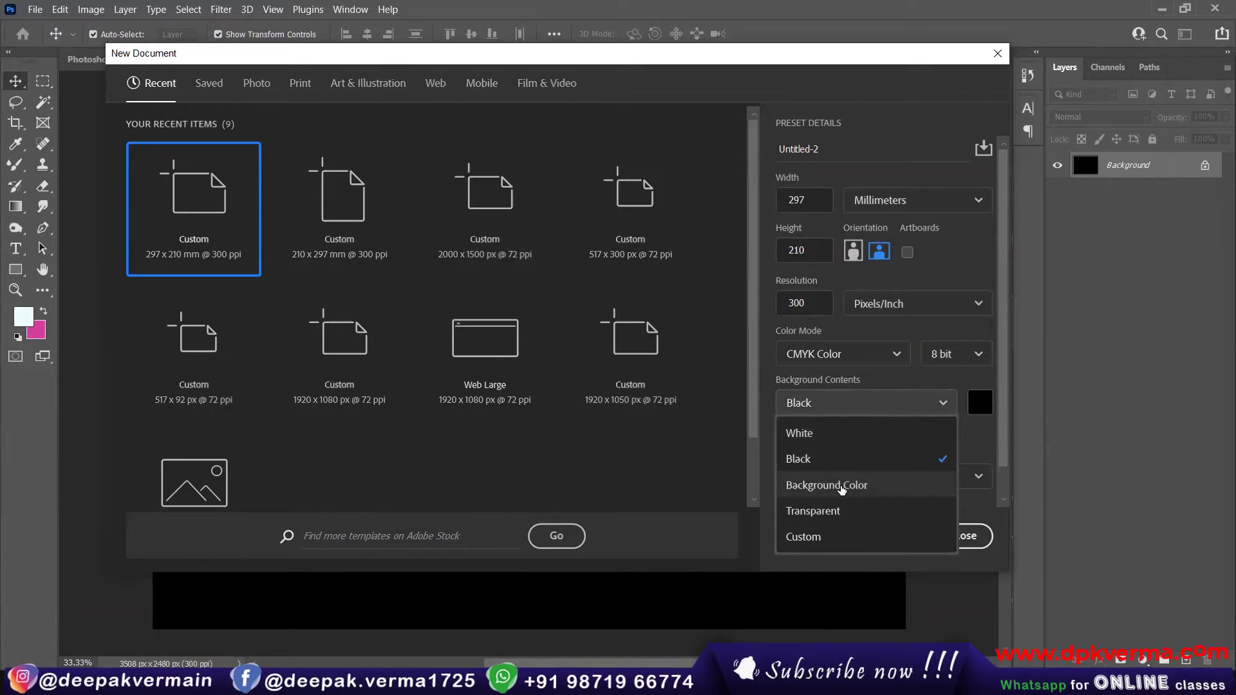
{"action": "left_click", "coordinate": [841, 489]}
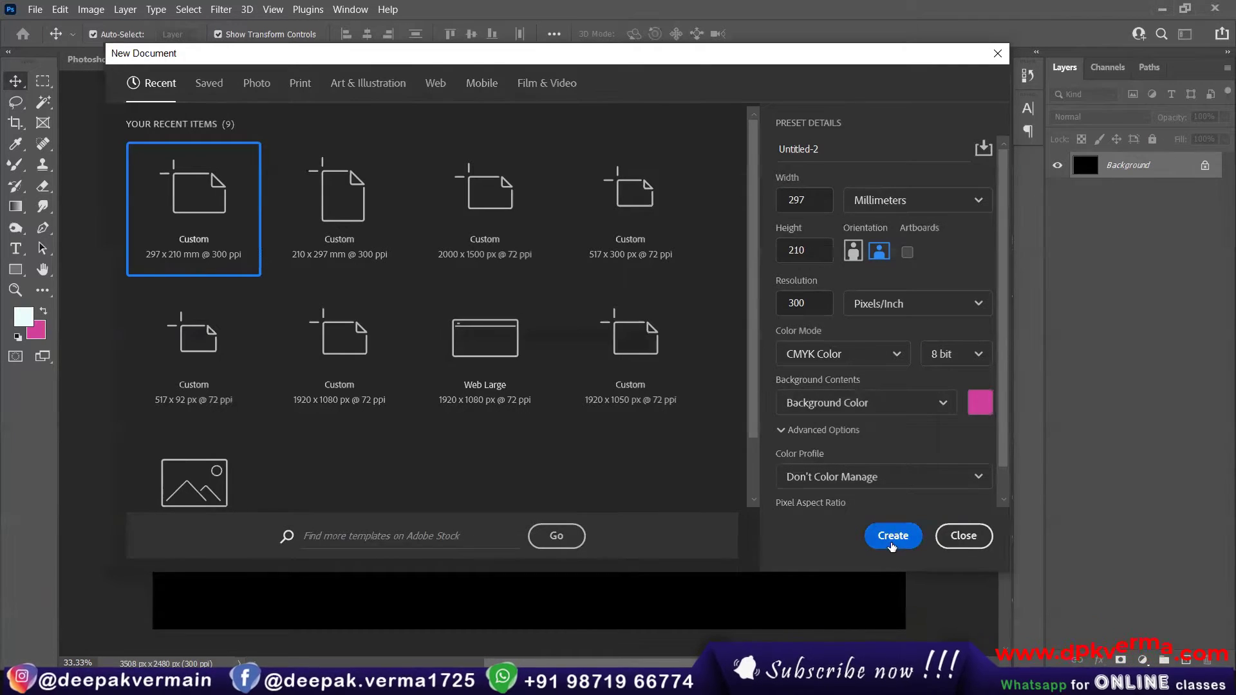
{"action": "left_click", "coordinate": [894, 536]}
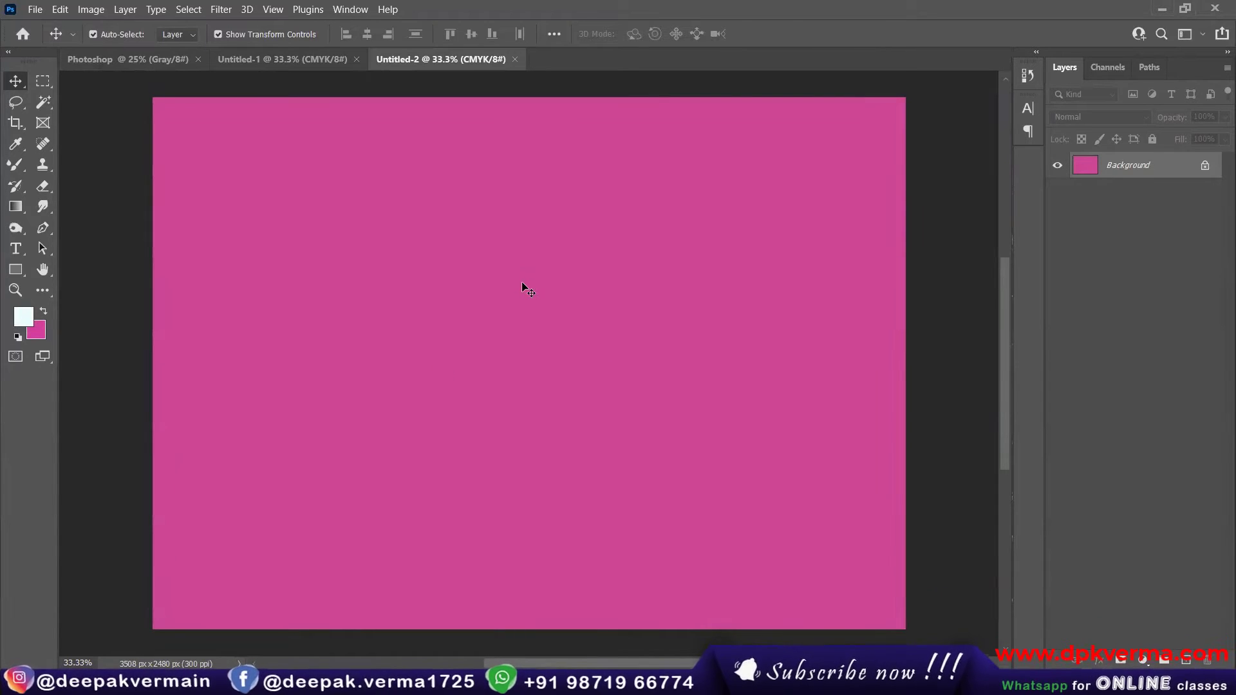
Step: Create a third CMYK document with the background contents set to Transparent
{"action": "left_click", "coordinate": [35, 9]}
{"action": "left_click", "coordinate": [40, 24]}
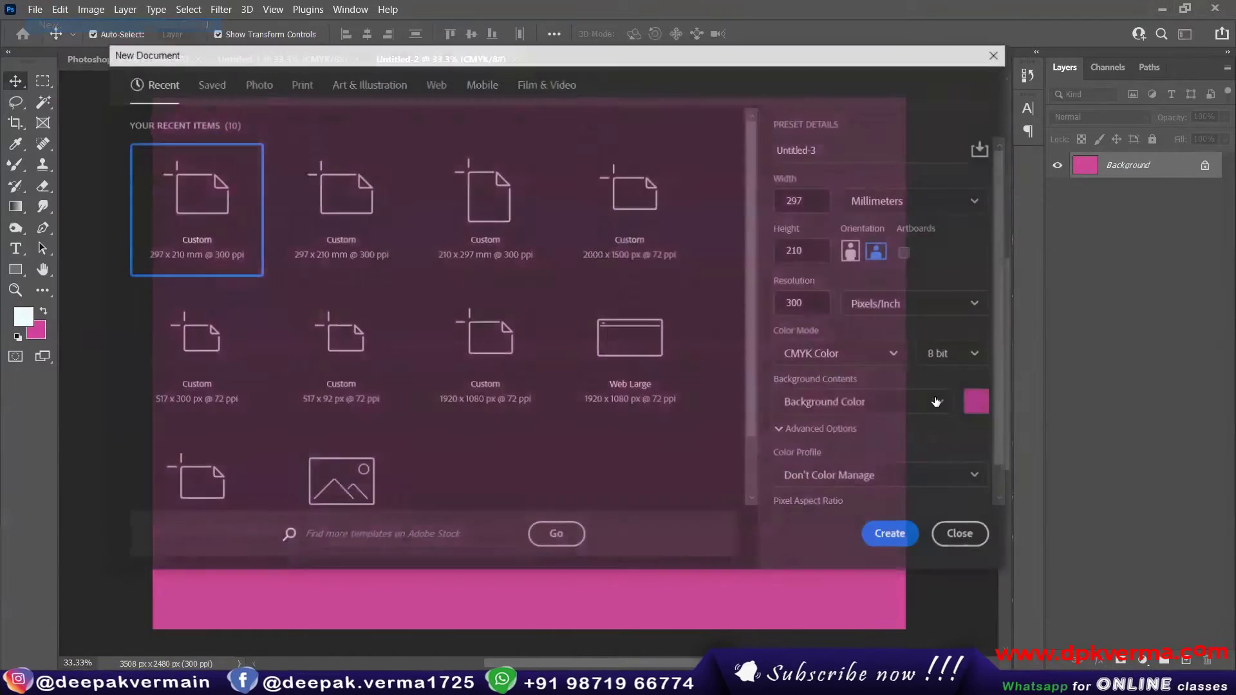
{"action": "left_click", "coordinate": [941, 403]}
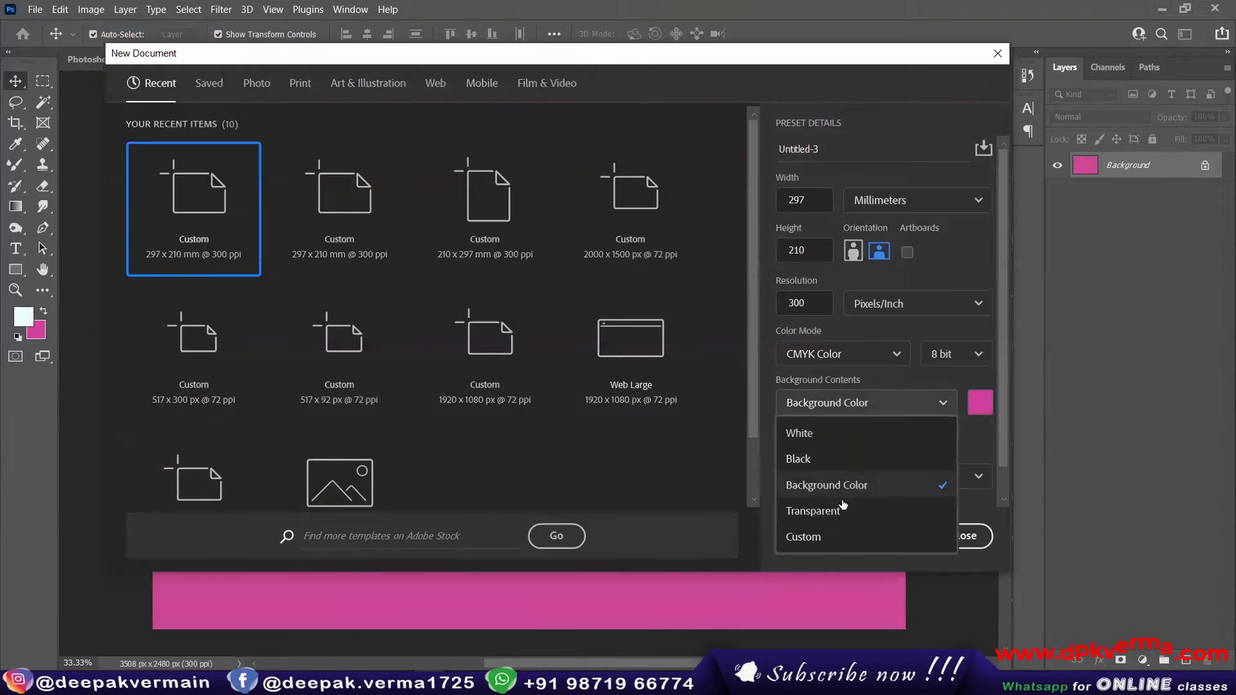
{"action": "left_click", "coordinate": [843, 509]}
{"action": "left_click", "coordinate": [888, 534]}
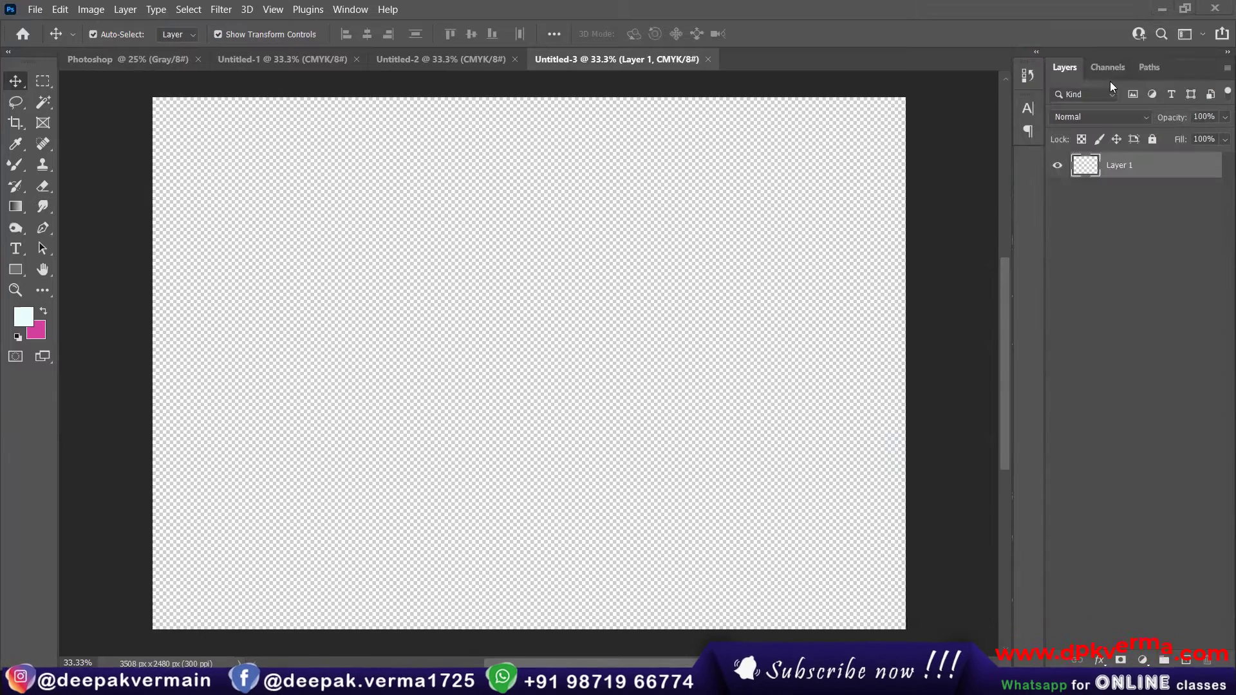
Step: Look through the black, pink and transparent documents and close all open documents
{"action": "left_click", "coordinate": [445, 59]}
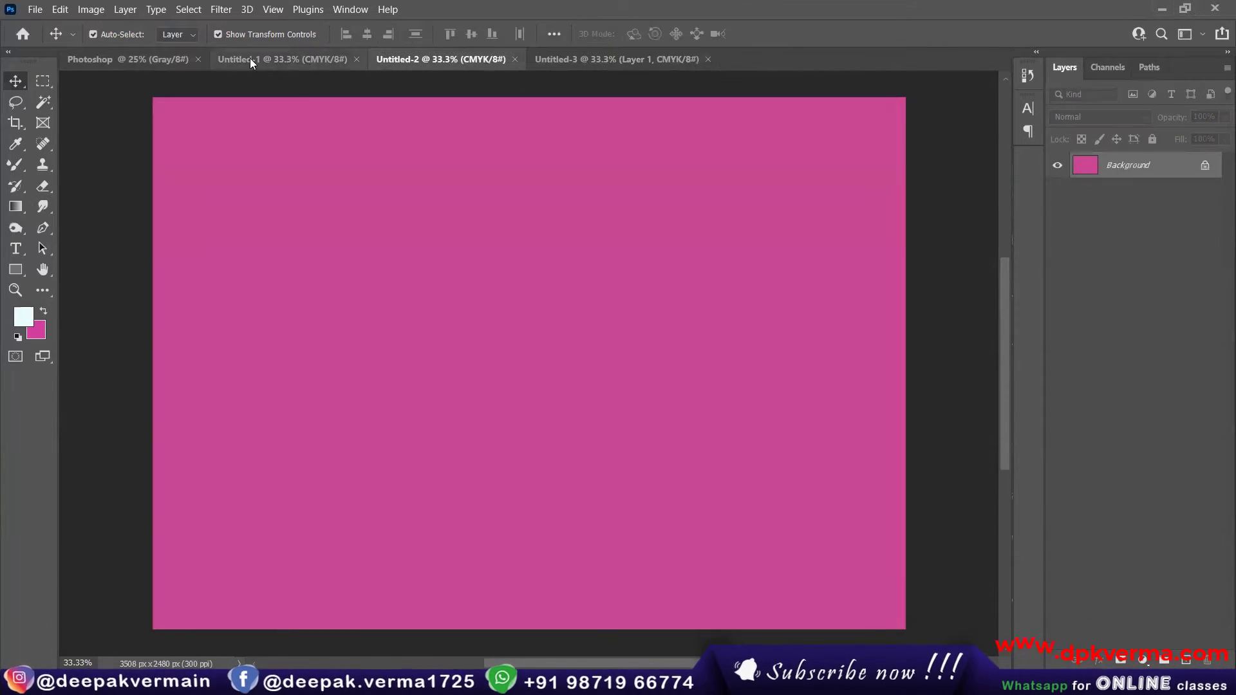
{"action": "left_click", "coordinate": [284, 59]}
{"action": "left_click", "coordinate": [198, 60]}
{"action": "left_click", "coordinate": [353, 66]}
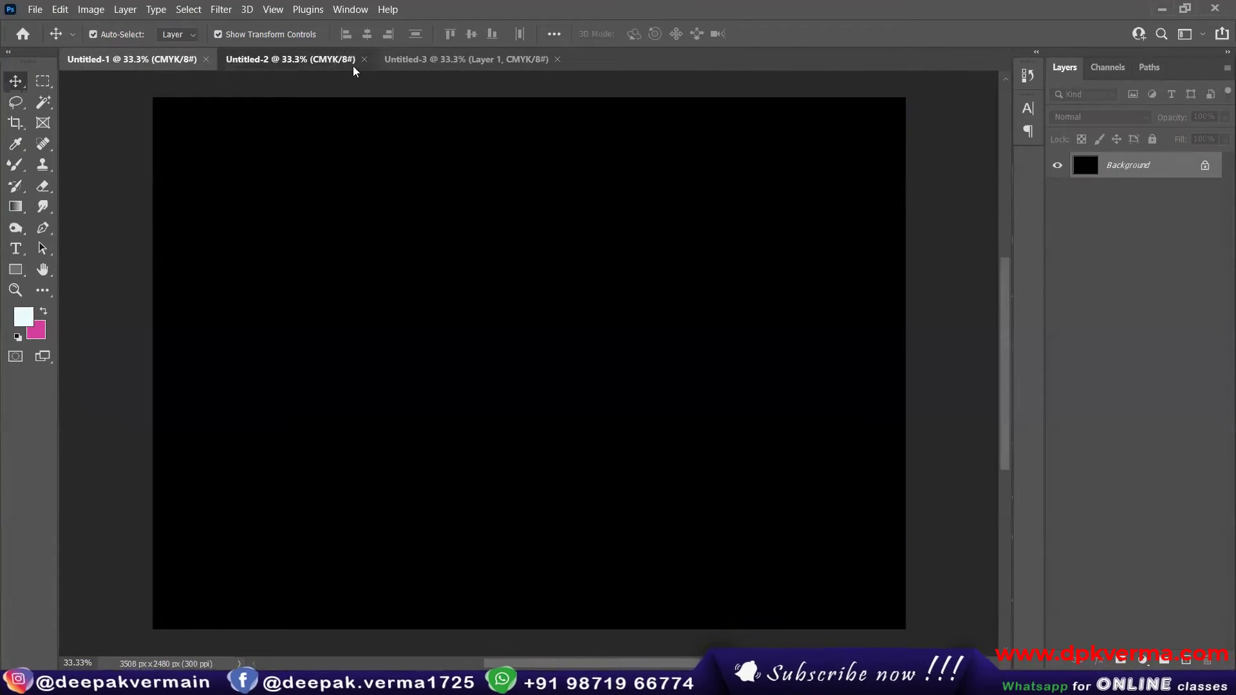
{"action": "left_click", "coordinate": [425, 63]}
{"action": "left_click", "coordinate": [203, 60]}
{"action": "left_click", "coordinate": [205, 59]}
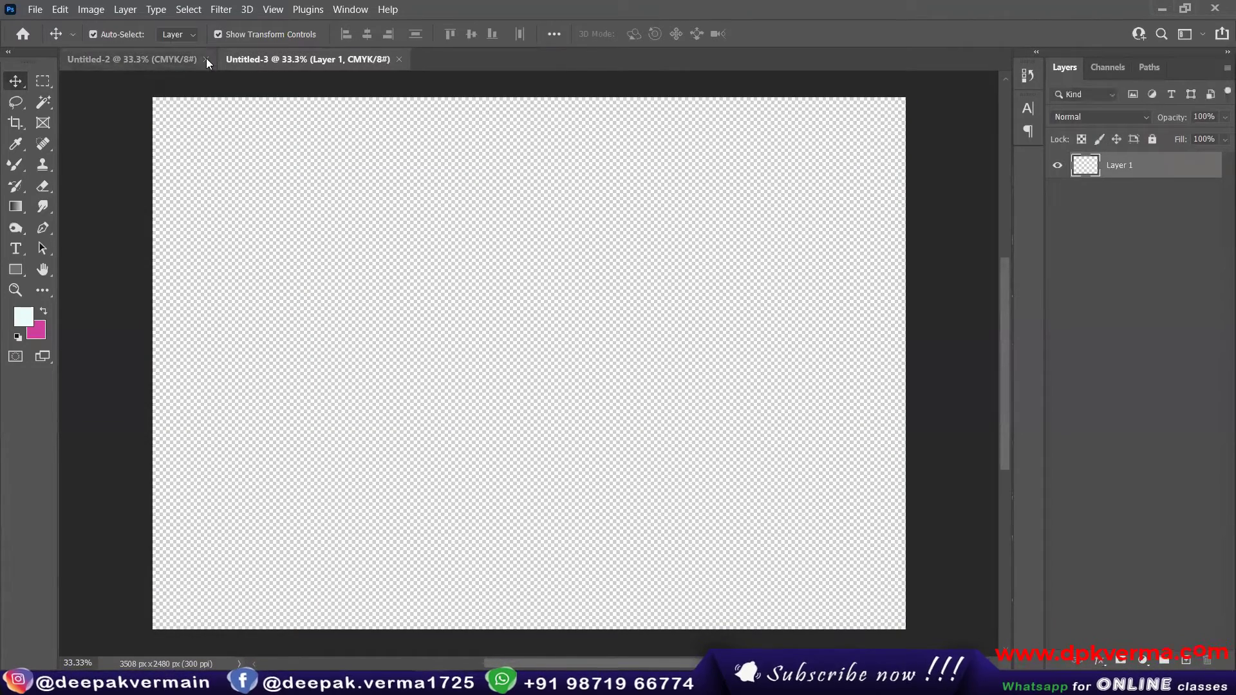
{"action": "left_click", "coordinate": [206, 58]}
{"action": "left_click", "coordinate": [240, 59]}
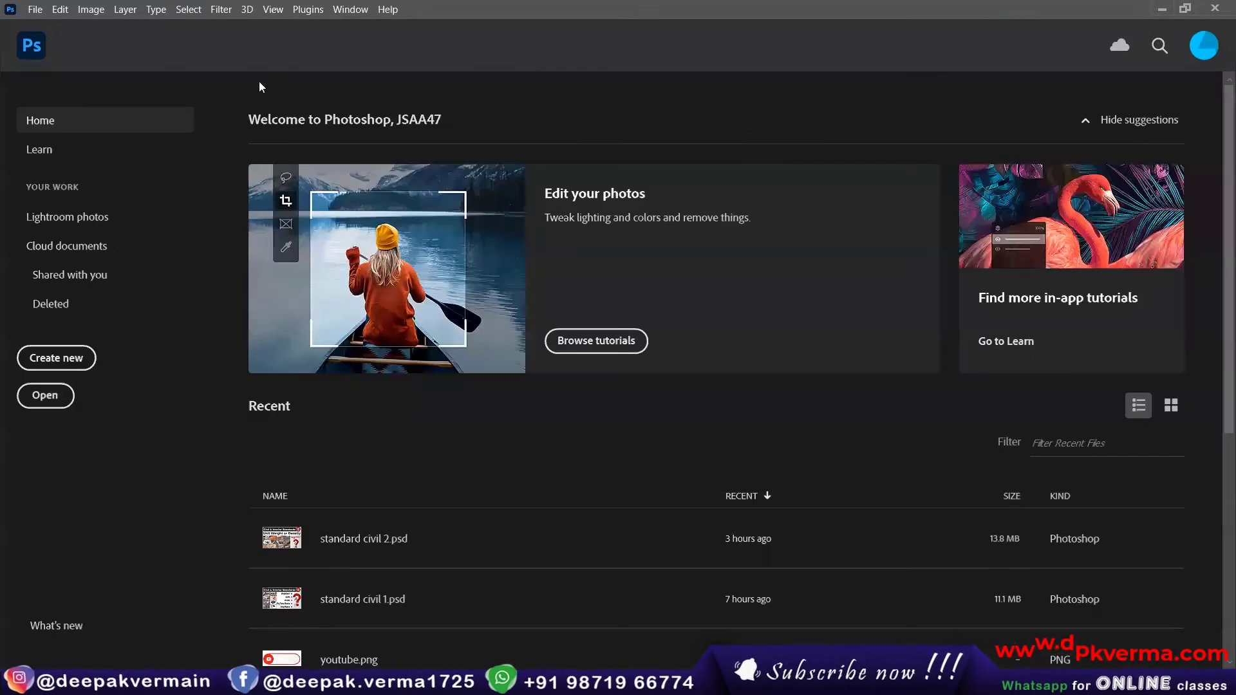
Step: Create a new 297 x 210 mm document at 300 pixels/inch with RGB Color mode and White background contents
{"action": "left_click", "coordinate": [31, 9]}
{"action": "left_click", "coordinate": [39, 20]}
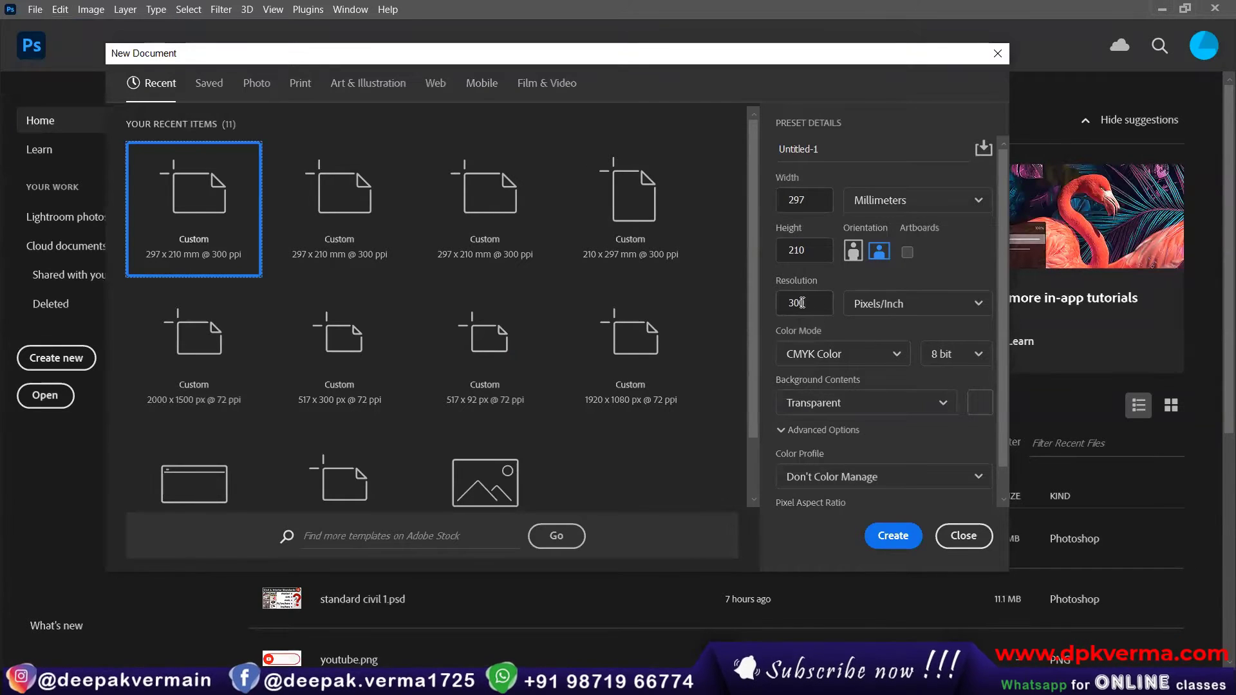
{"action": "left_click", "coordinate": [828, 406]}
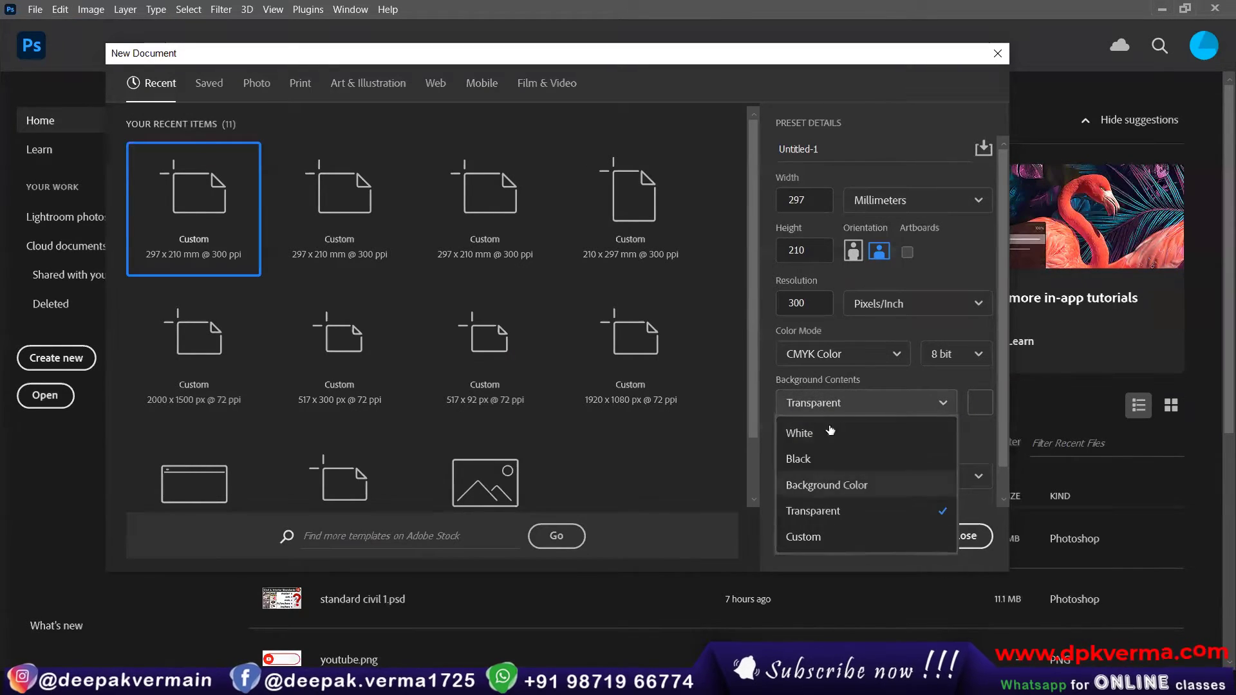
{"action": "left_click", "coordinate": [835, 355]}
{"action": "left_click", "coordinate": [834, 355]}
{"action": "left_click", "coordinate": [813, 432]}
{"action": "left_click", "coordinate": [846, 404]}
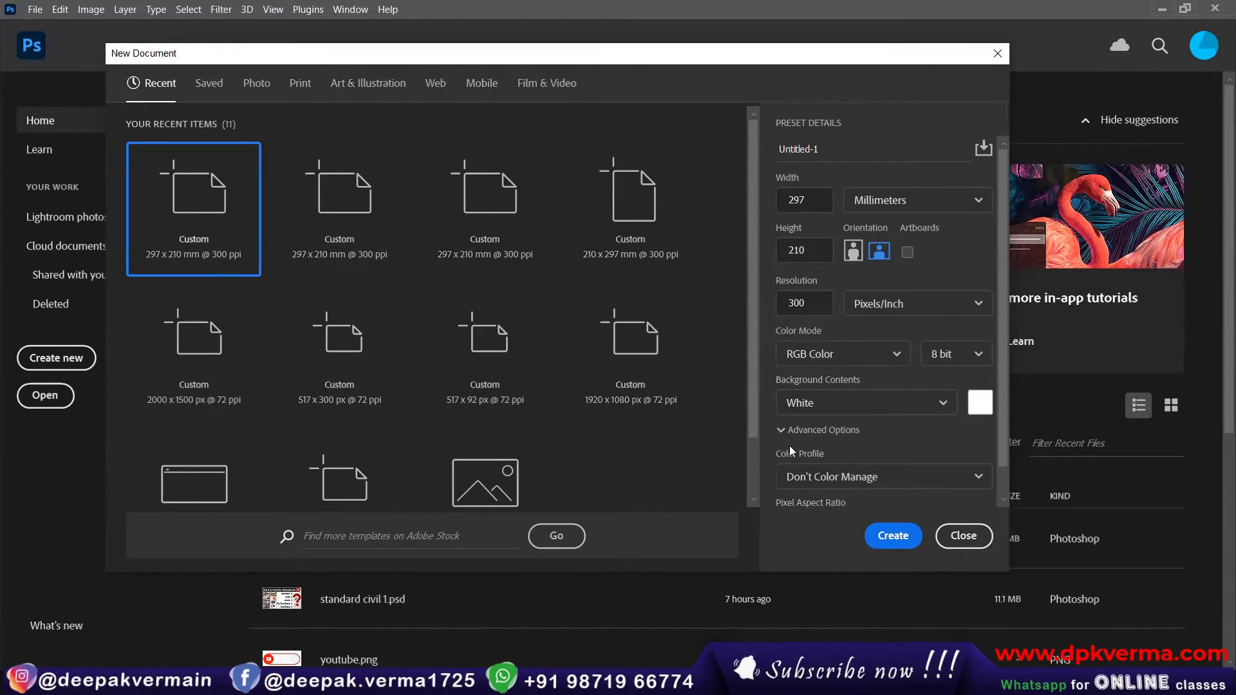
{"action": "scroll", "coordinate": [784, 458], "scroll_direction": "down", "scroll_amount": 1}
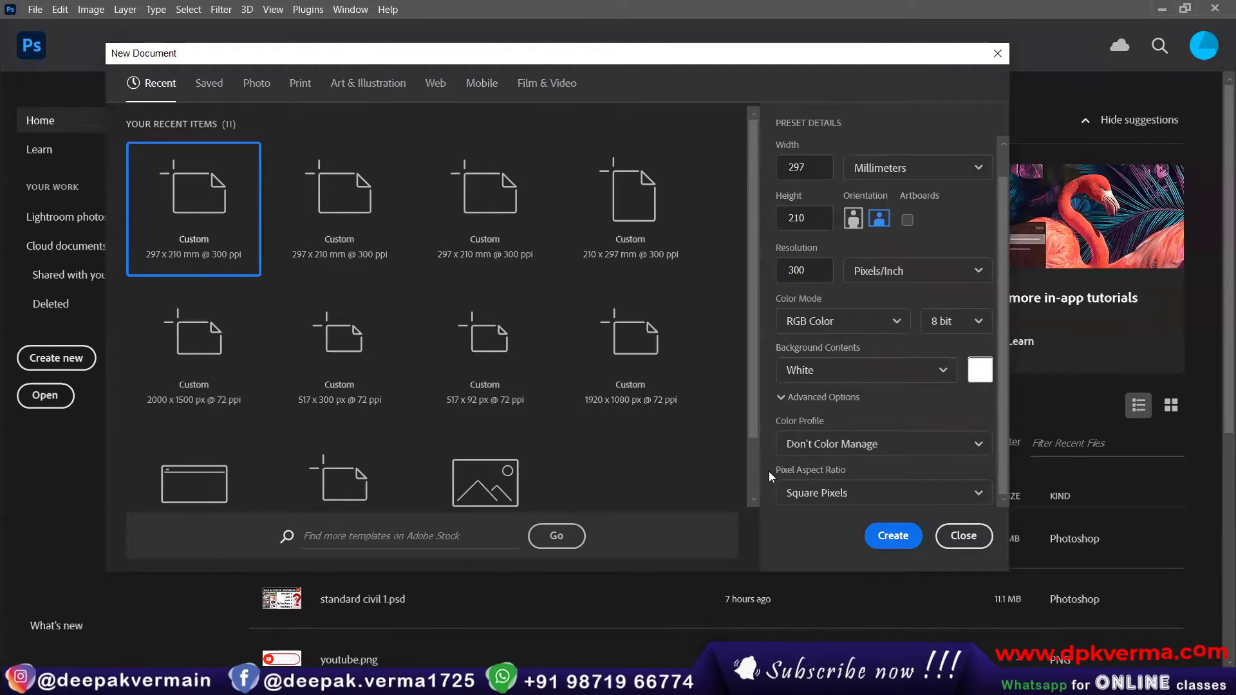
{"action": "scroll", "coordinate": [769, 471], "scroll_direction": "up", "scroll_amount": 1}
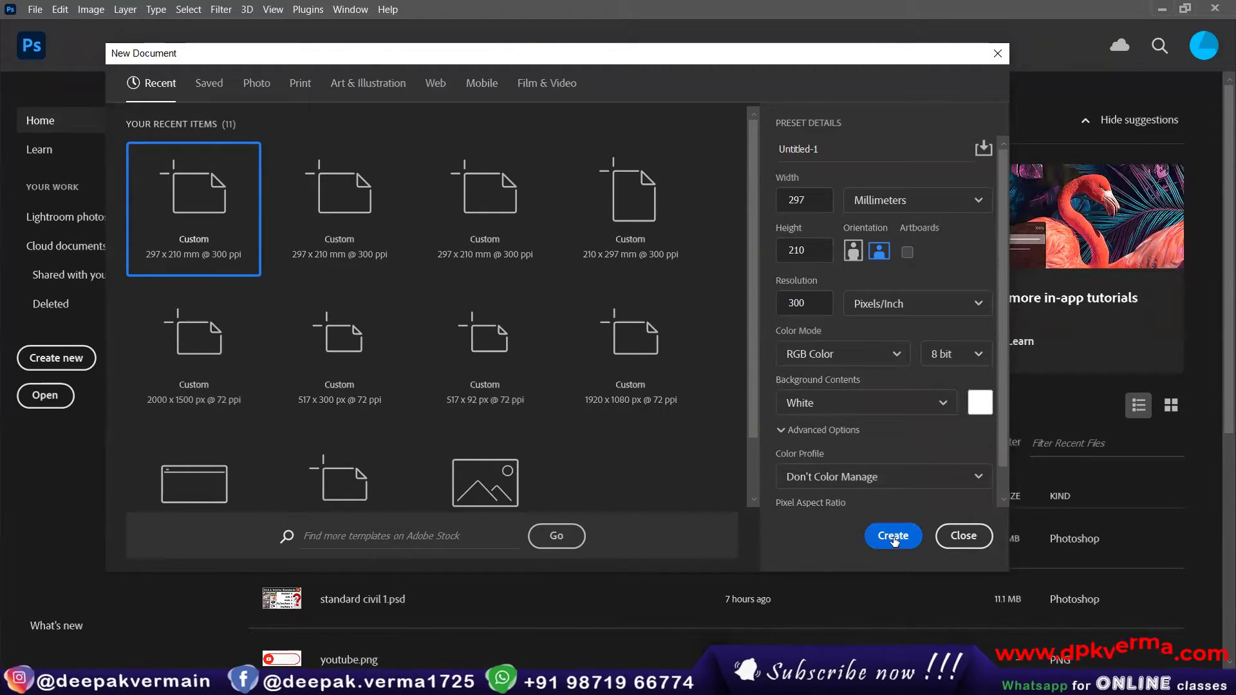
{"action": "left_click", "coordinate": [894, 537]}
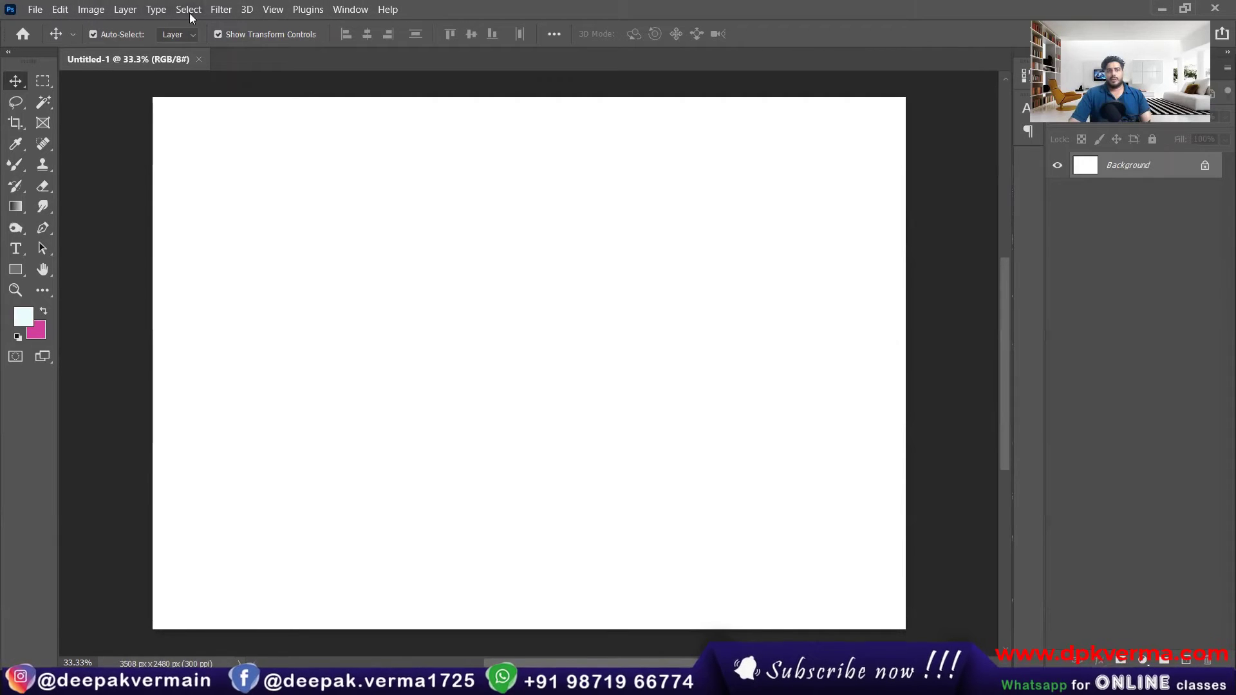
{"action": "left_click", "coordinate": [91, 9]}
{"action": "left_click", "coordinate": [91, 9]}
{"action": "left_click", "coordinate": [189, 9]}
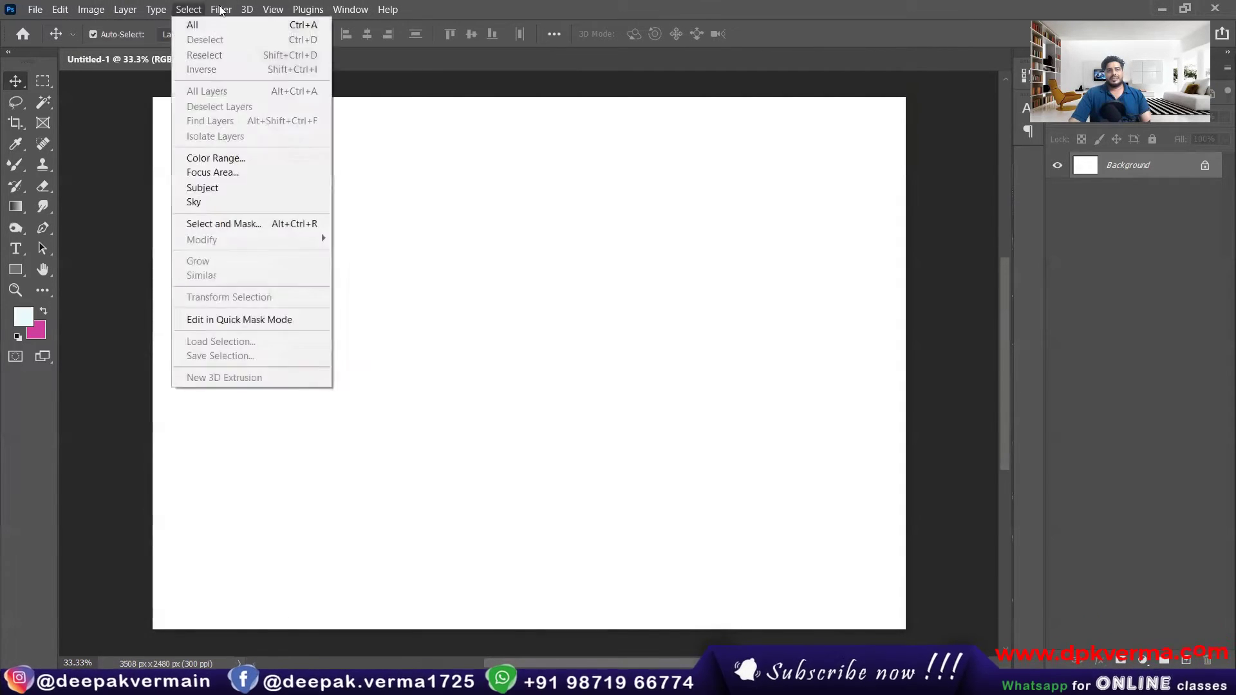
{"action": "left_click", "coordinate": [506, 4]}
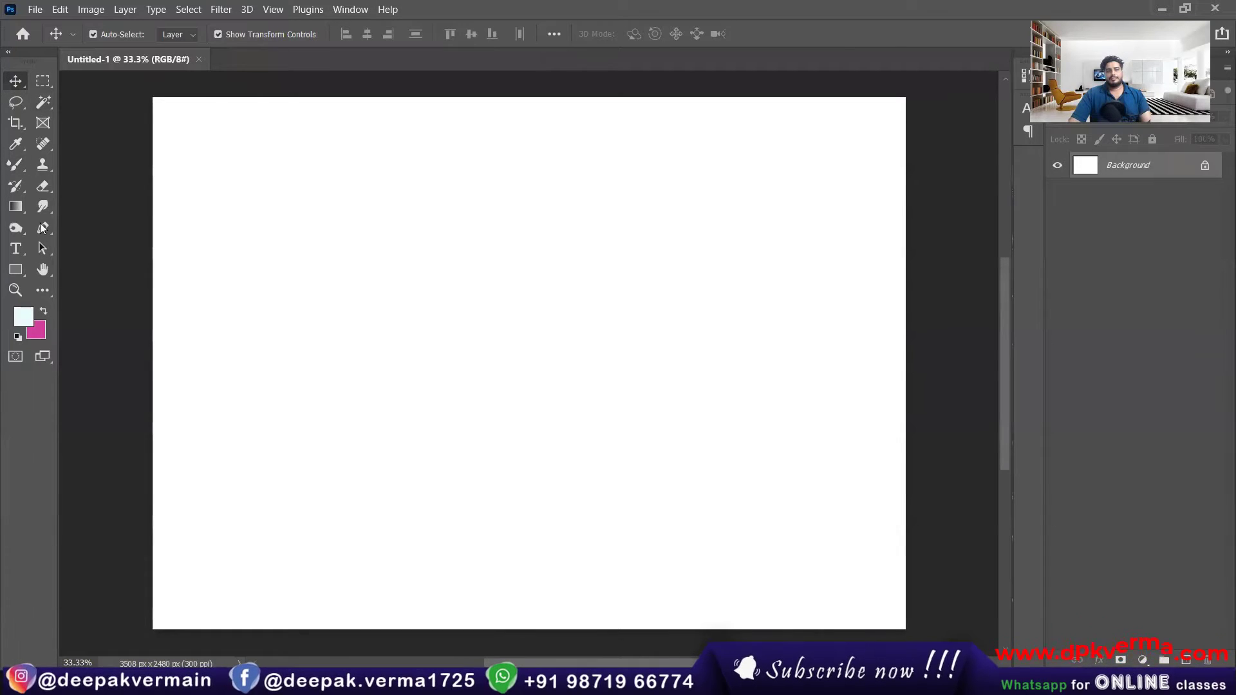
Step: Switch the toolbar to a single column and restore it to two columns
{"action": "left_click", "coordinate": [7, 52]}
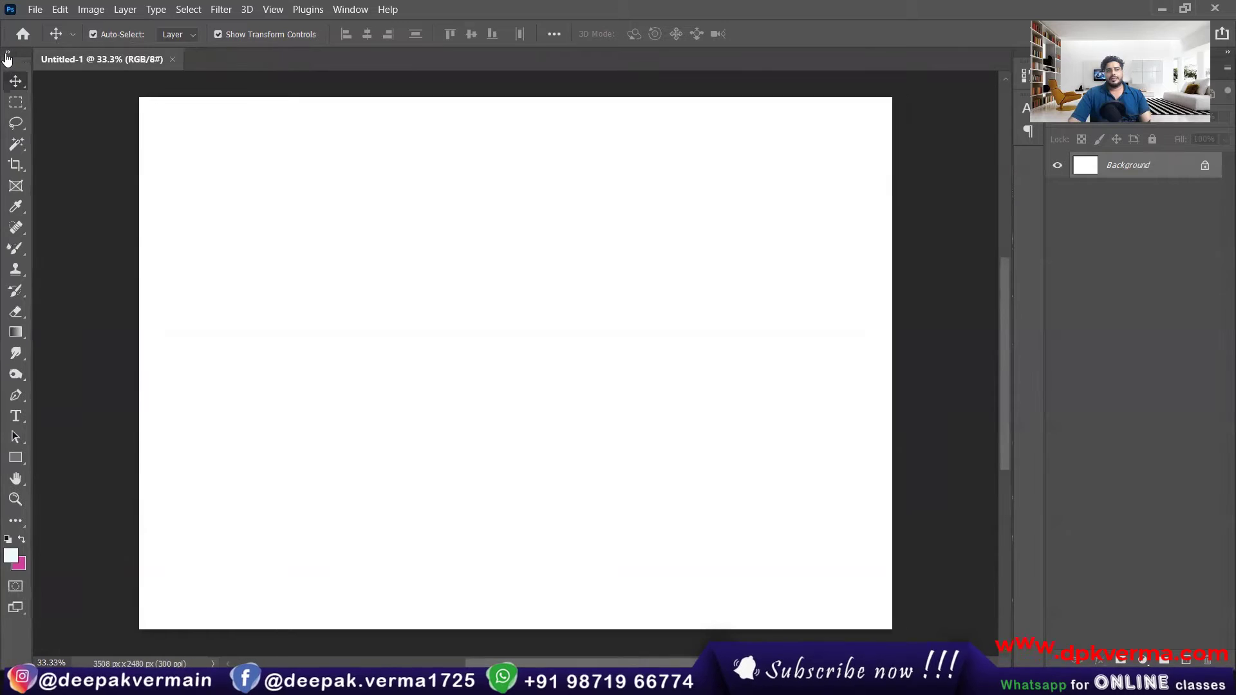
{"action": "left_click", "coordinate": [7, 52]}
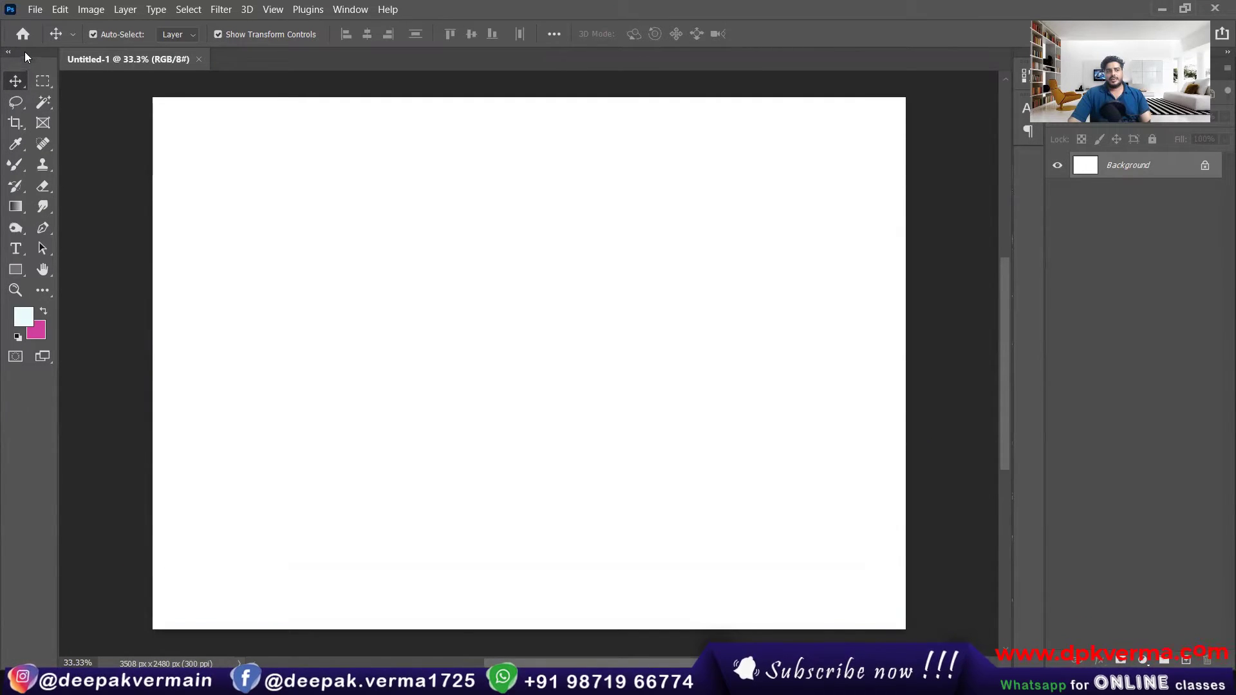
{"action": "mouse_move", "coordinate": [25, 53]}
{"action": "left_mouse_down"}
{"action": "mouse_move", "coordinate": [267, 171]}
{"action": "mouse_move", "coordinate": [401, 127]}
{"action": "mouse_move", "coordinate": [264, 127]}
{"action": "mouse_move", "coordinate": [19, 71]}
{"action": "left_mouse_up"}
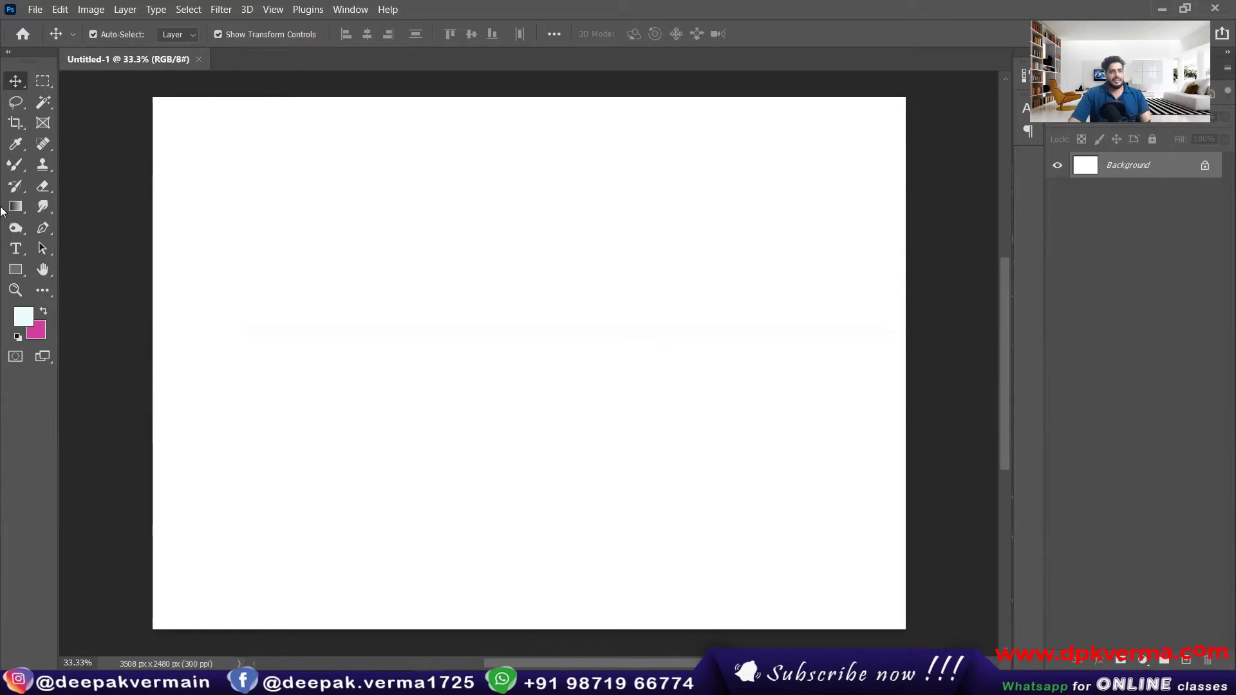
Step: Switch between the Marquee, Move and Lasso tools to compare their tool options, ending on the Move tool
{"action": "left_click", "coordinate": [42, 81]}
{"action": "left_click", "coordinate": [16, 80]}
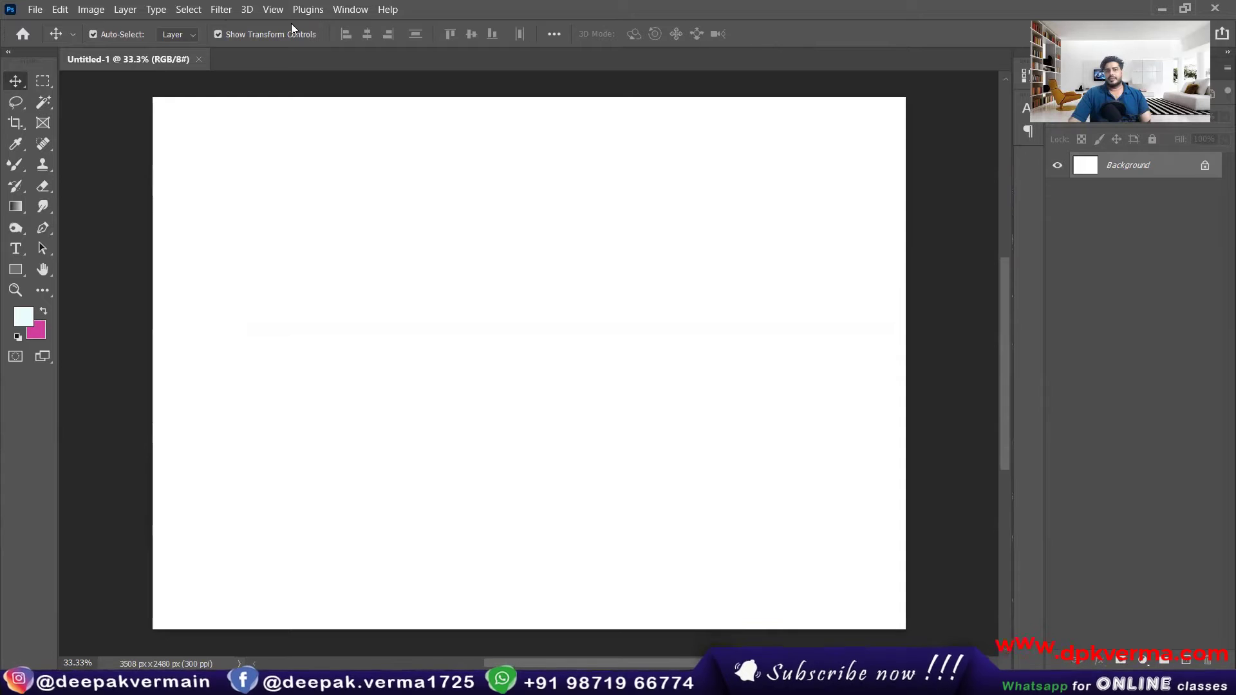
{"action": "left_click", "coordinate": [16, 101]}
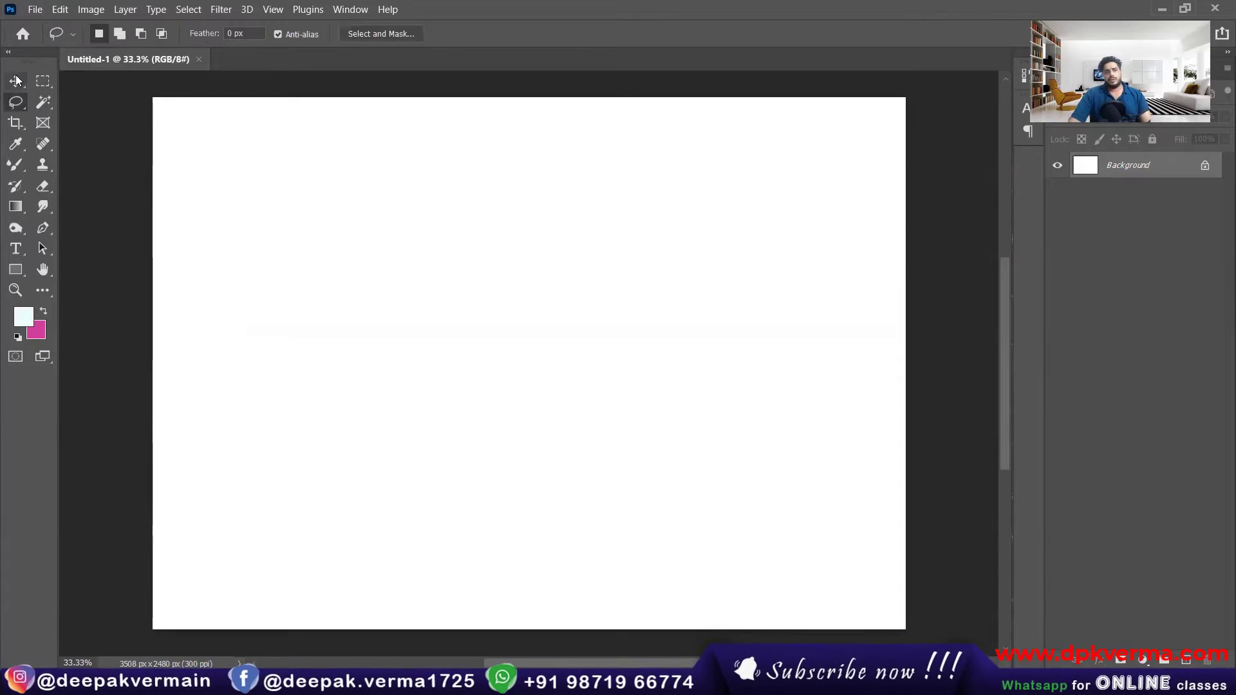
{"action": "left_click", "coordinate": [16, 80]}
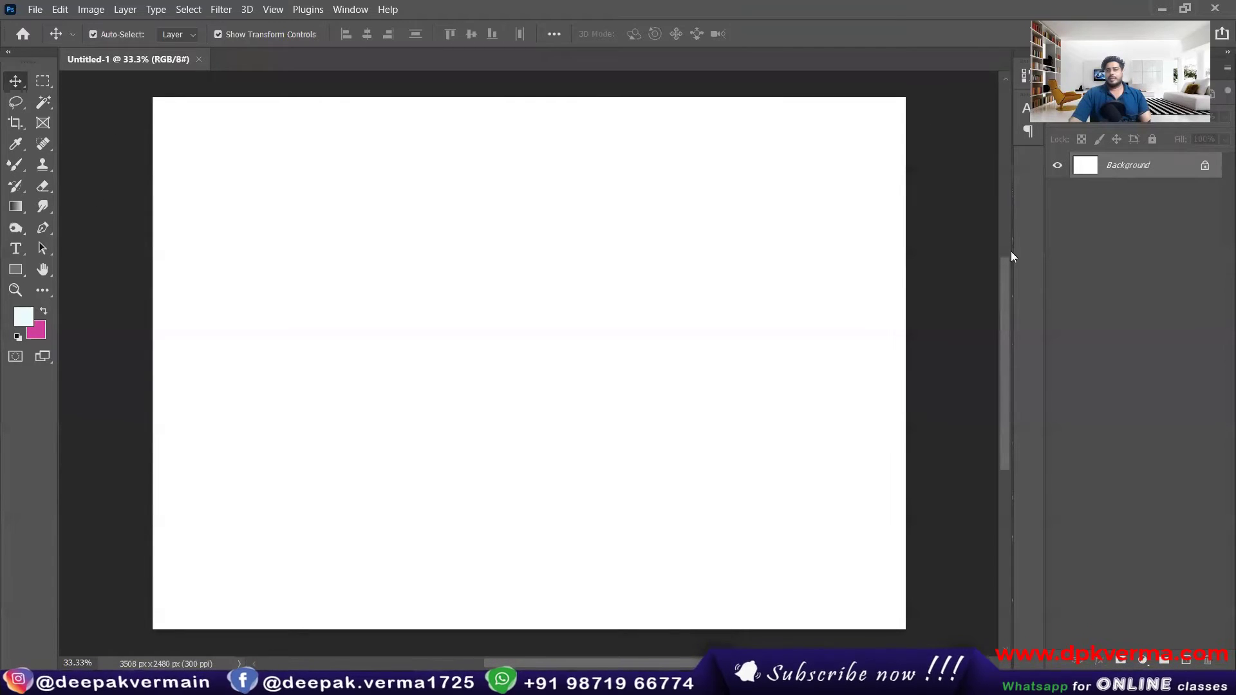
Step: Try the Default, Black, Dark Gray, Medium Gray, Light Gray and Custom colors for the area around the canvas
{"action": "right_click", "coordinate": [90, 175]}
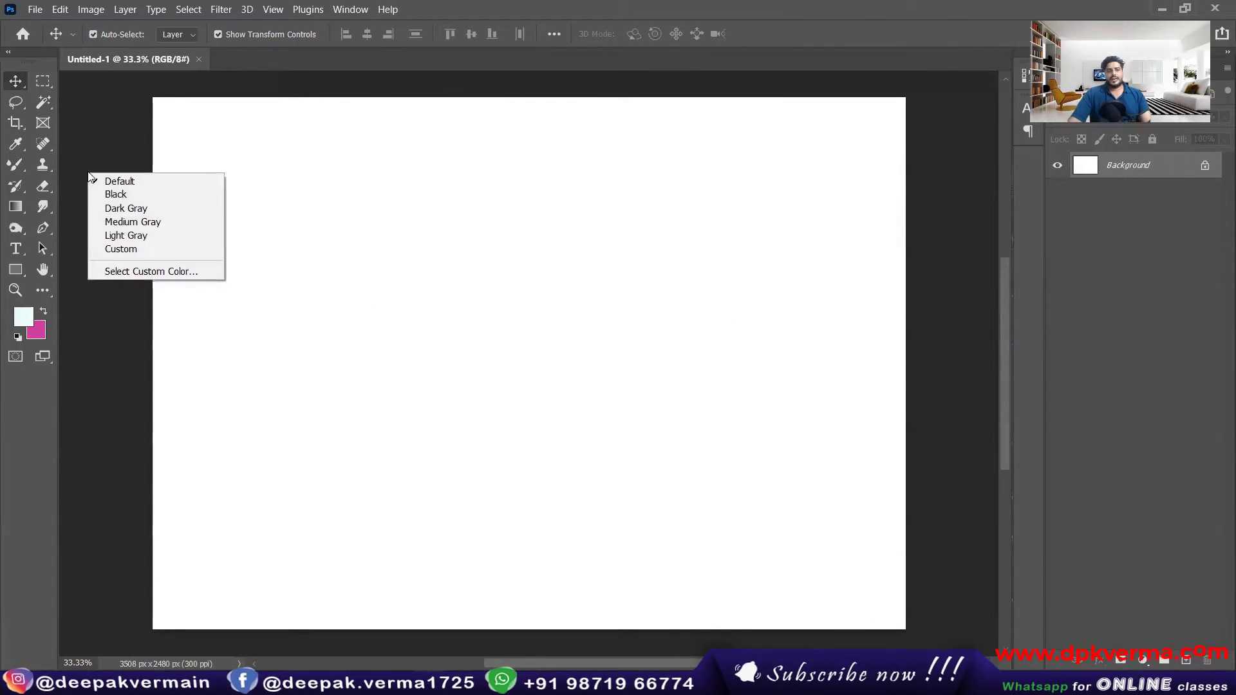
{"action": "left_click", "coordinate": [98, 181]}
{"action": "right_click", "coordinate": [92, 175]}
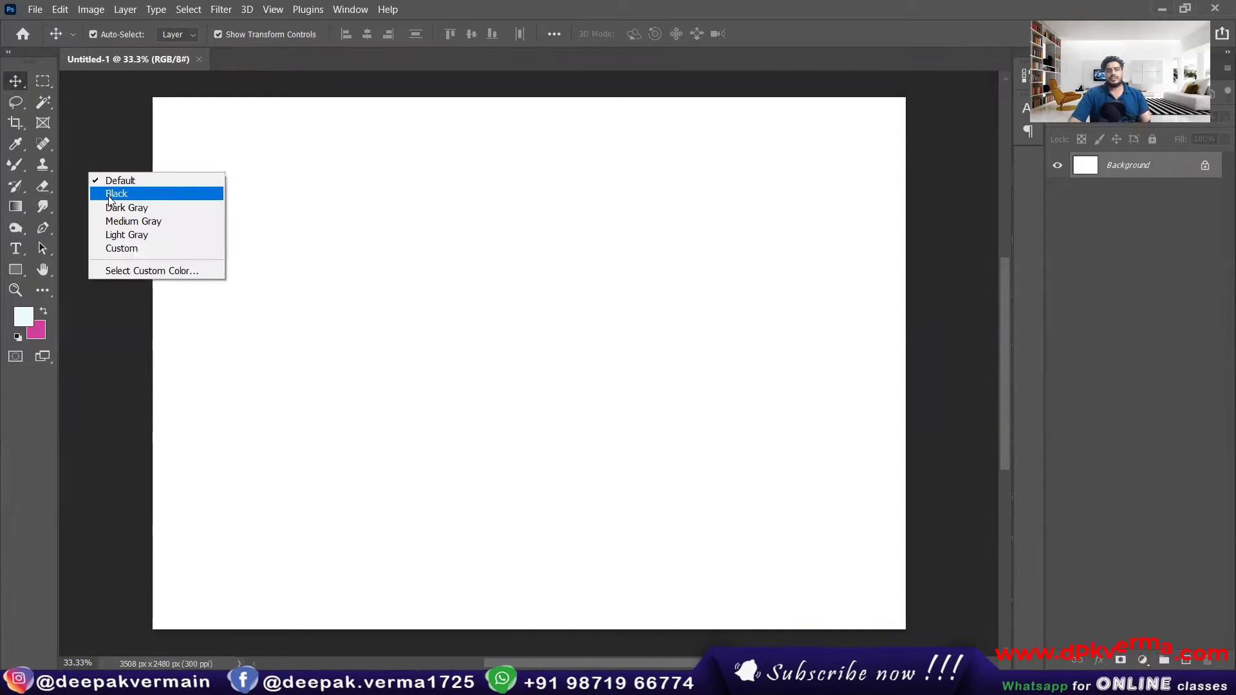
{"action": "left_click", "coordinate": [113, 194]}
{"action": "right_click", "coordinate": [95, 179]}
{"action": "left_click", "coordinate": [126, 213]}
{"action": "right_click", "coordinate": [94, 184]}
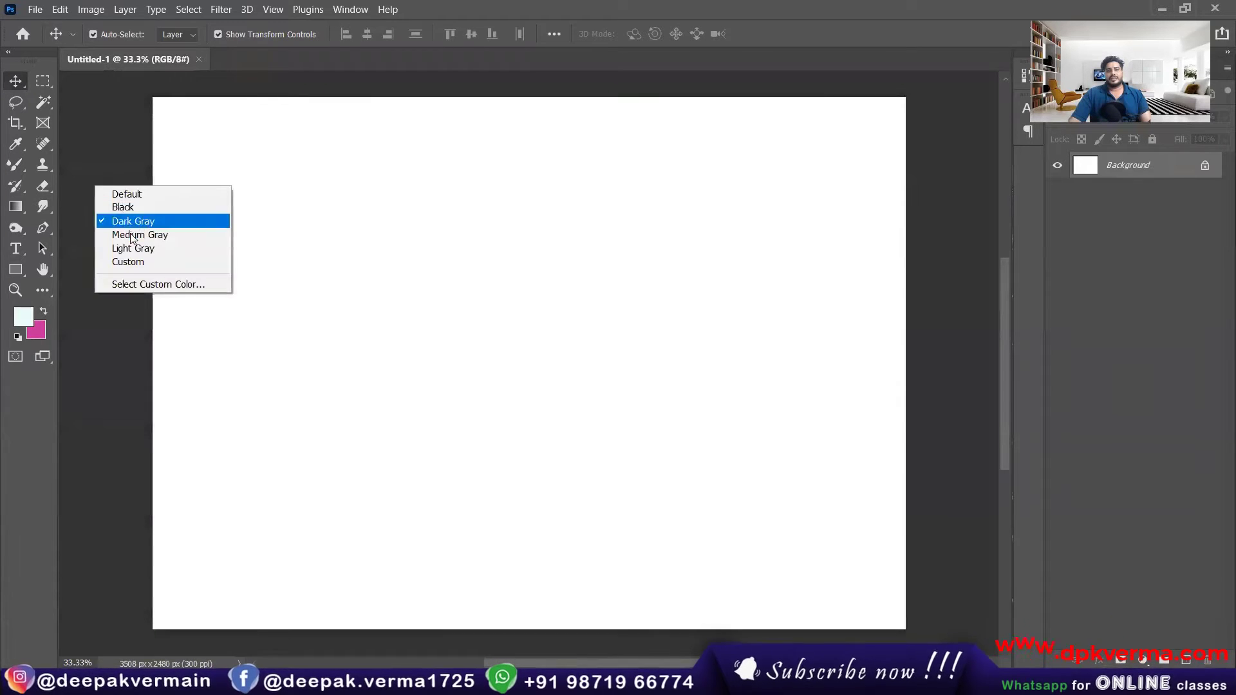
{"action": "left_click", "coordinate": [131, 236]}
{"action": "right_click", "coordinate": [96, 191]}
{"action": "left_click", "coordinate": [132, 255]}
{"action": "right_click", "coordinate": [95, 193]}
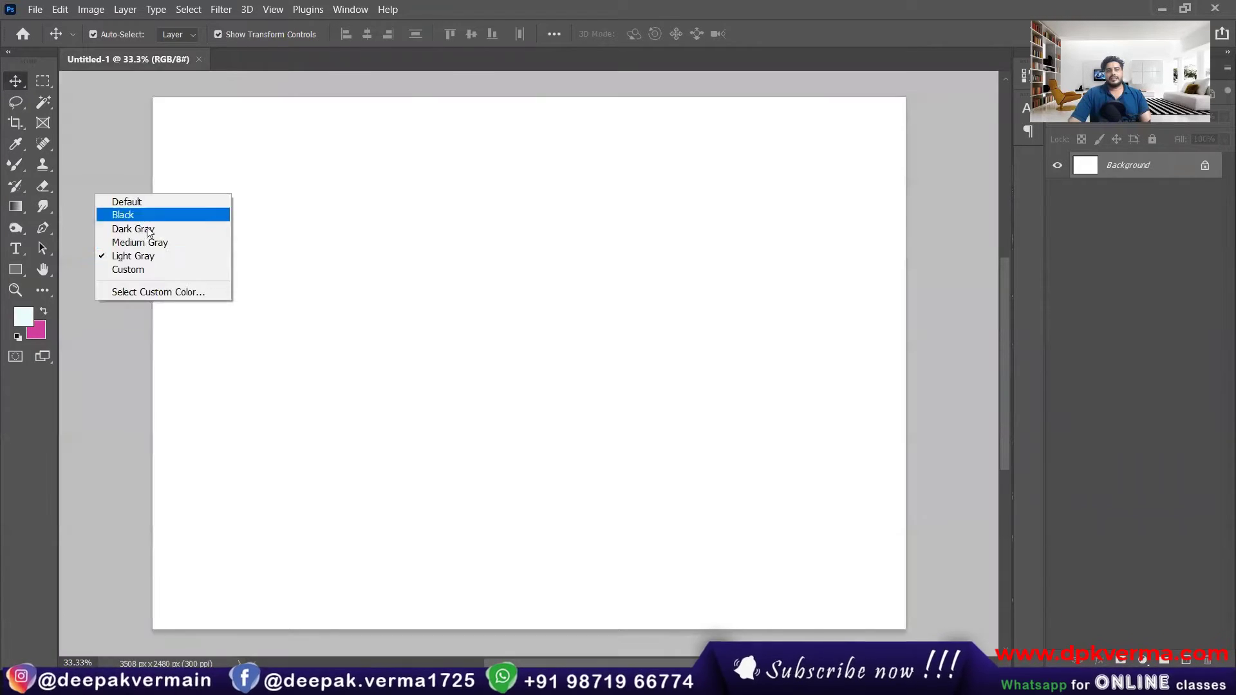
{"action": "left_click", "coordinate": [144, 269]}
Step: Set the area around the canvas to the custom color 242628
{"action": "right_click", "coordinate": [100, 187]}
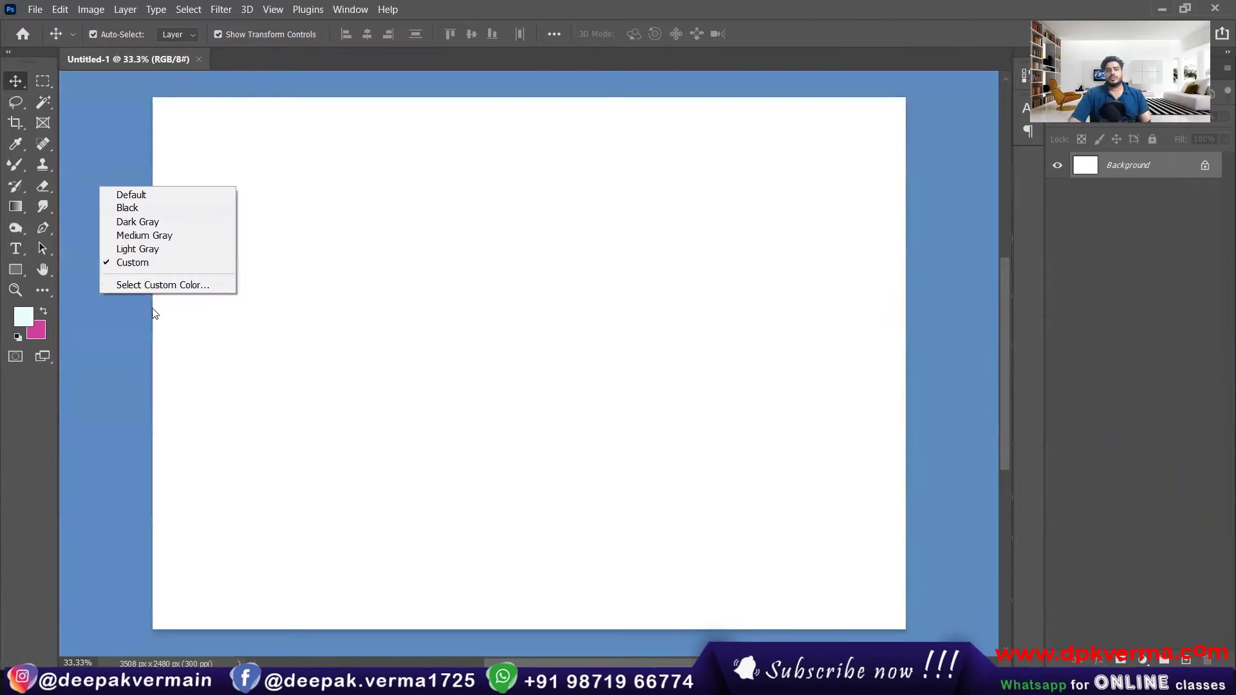
{"action": "left_click", "coordinate": [161, 285]}
{"action": "type", "text": "242628"}
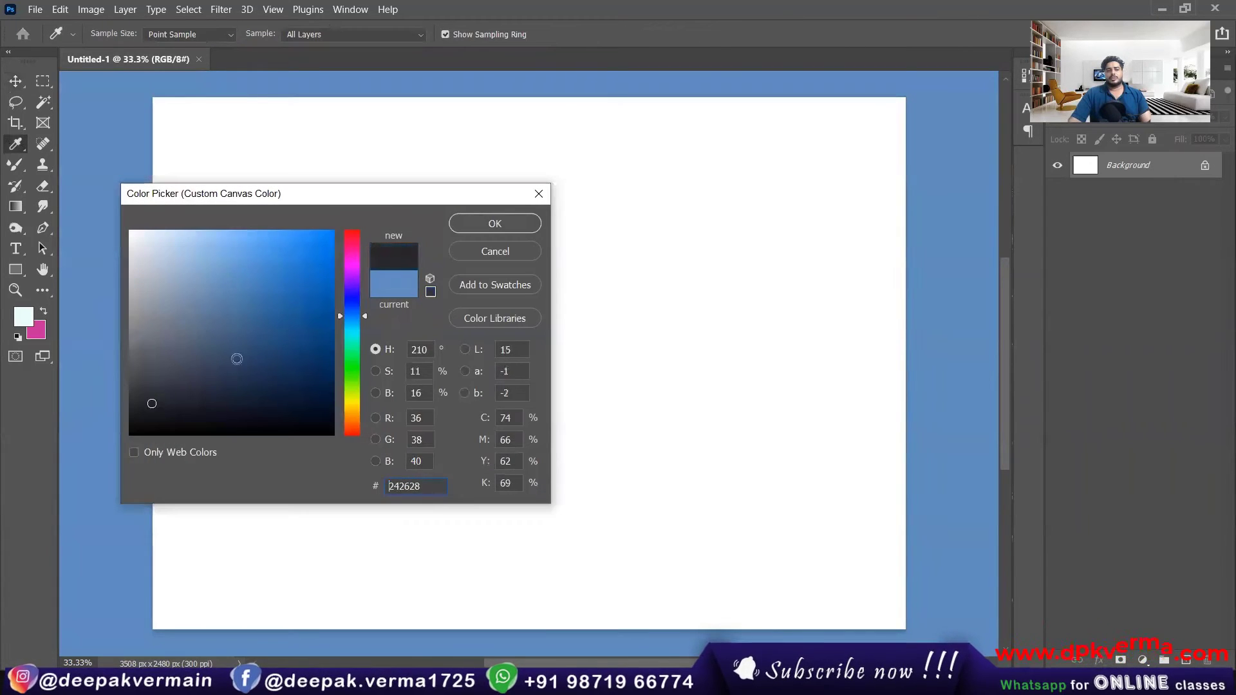
{"action": "left_click", "coordinate": [477, 225]}
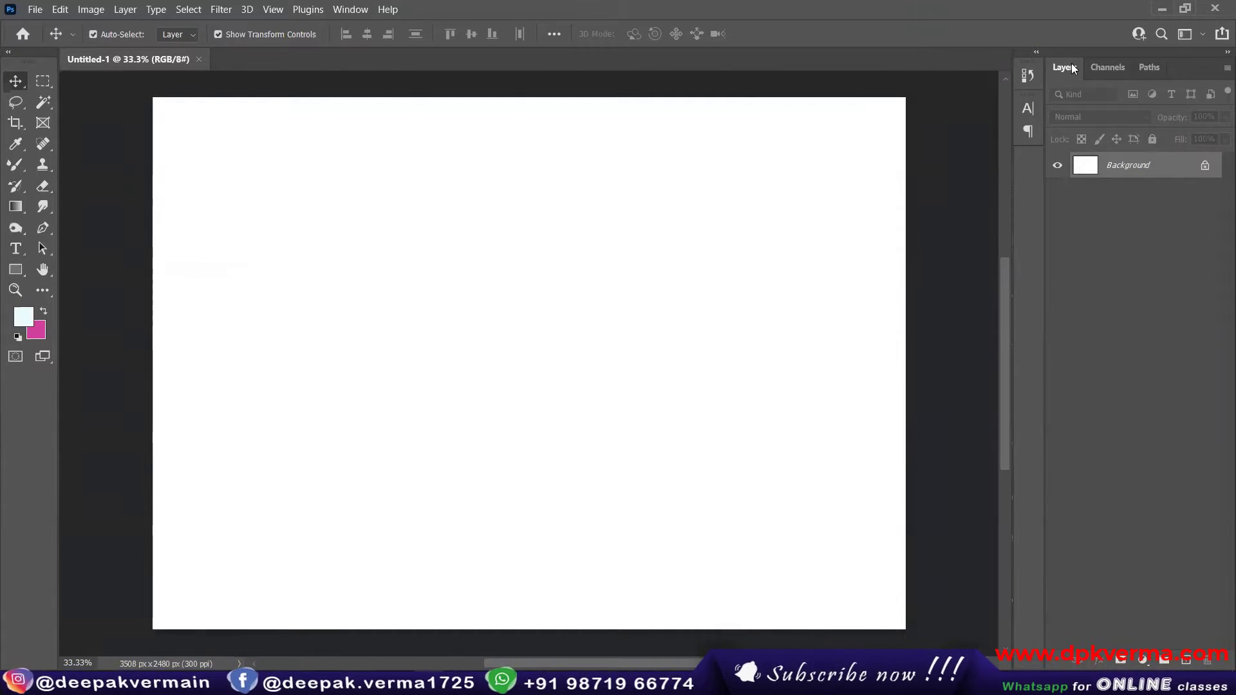
Step: View the document's Channels and Paths twice, returning to Layers each time
{"action": "left_click", "coordinate": [1108, 72]}
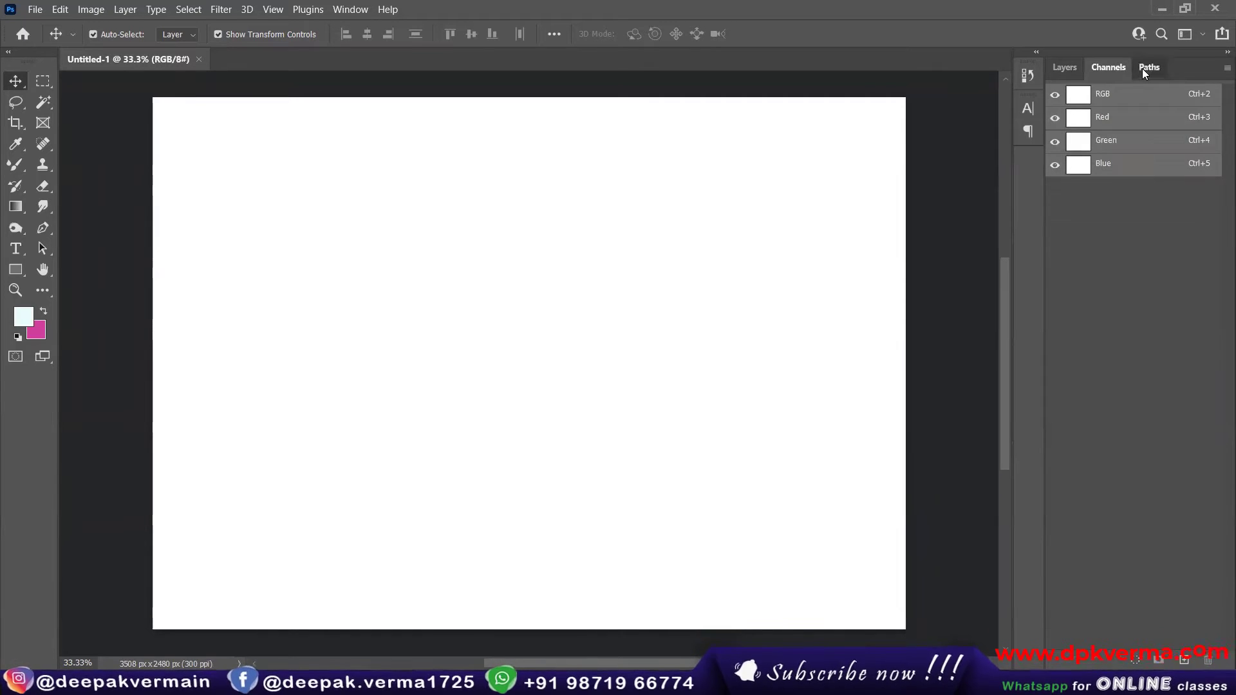
{"action": "left_click", "coordinate": [1145, 74]}
{"action": "left_click", "coordinate": [1069, 71]}
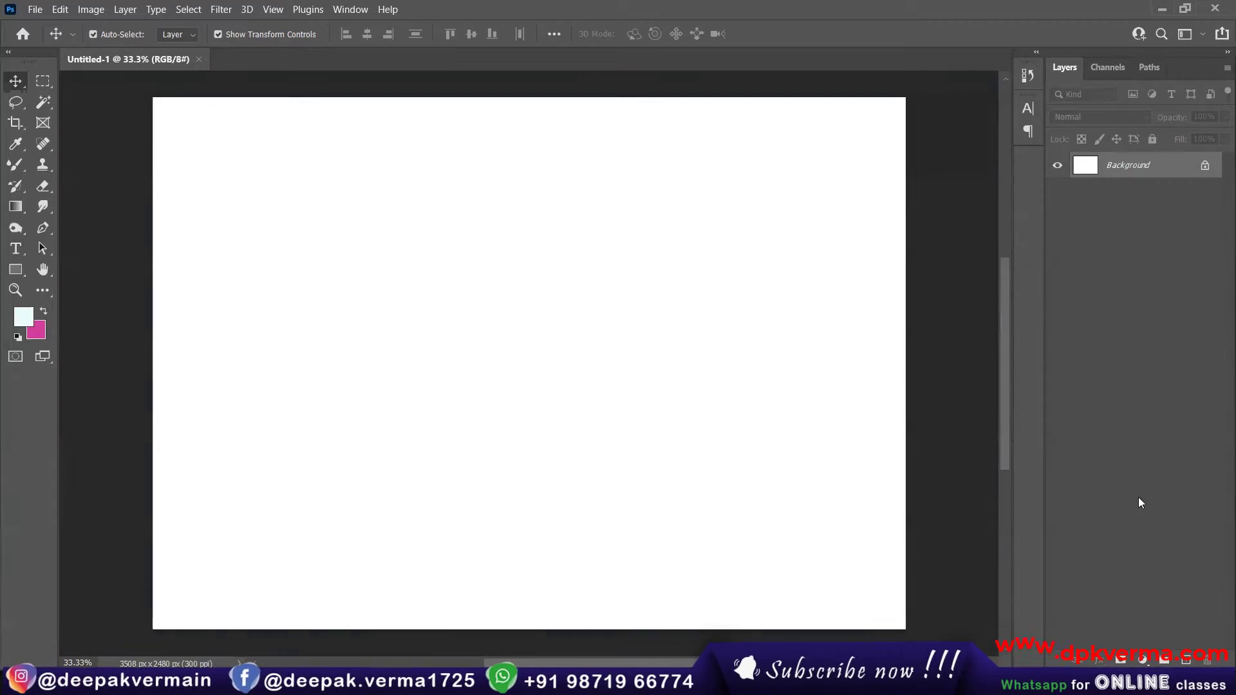
{"action": "left_click", "coordinate": [1105, 72]}
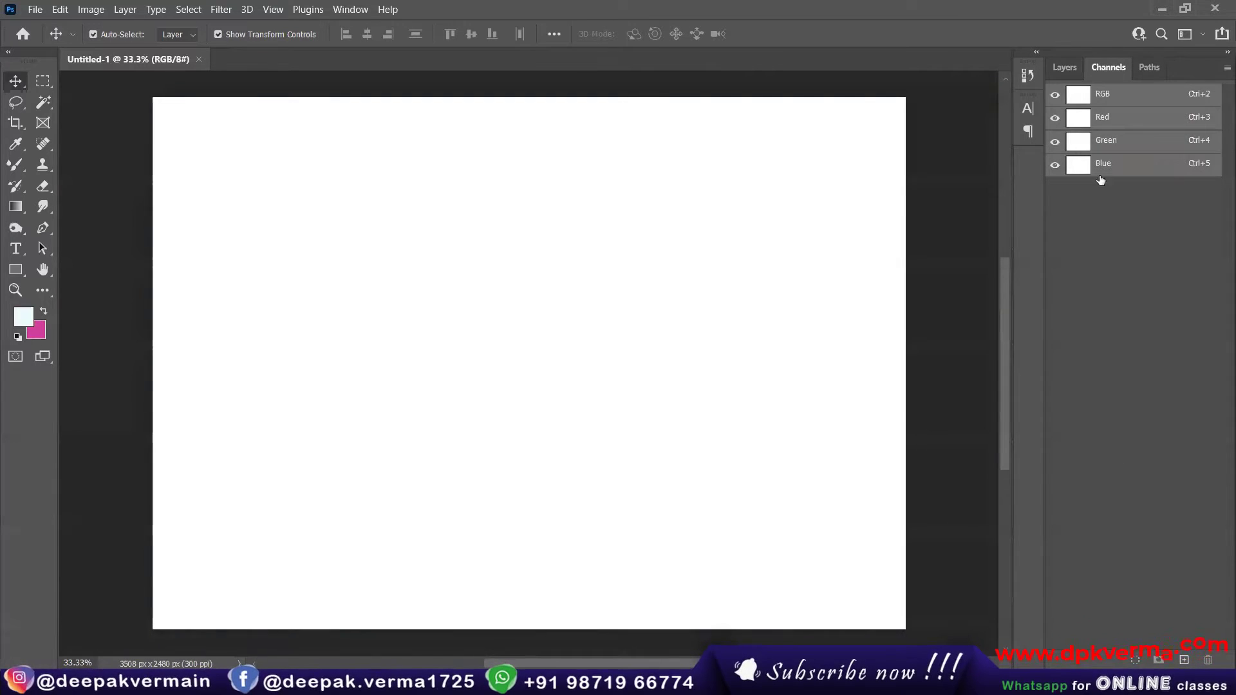
{"action": "left_click", "coordinate": [1147, 71]}
{"action": "left_click", "coordinate": [1065, 68]}
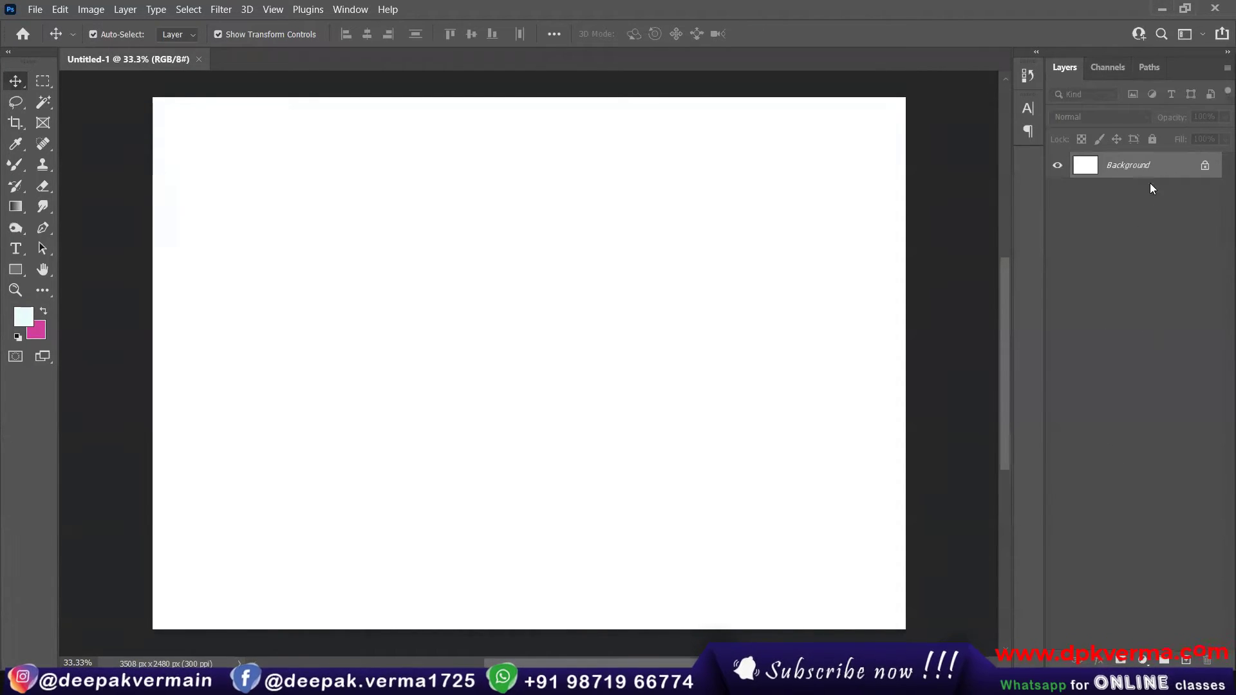
Step: Try the 3D workspace, dismissing its notice, and switch to the Graphic and Web workspace
{"action": "left_click", "coordinate": [1202, 35]}
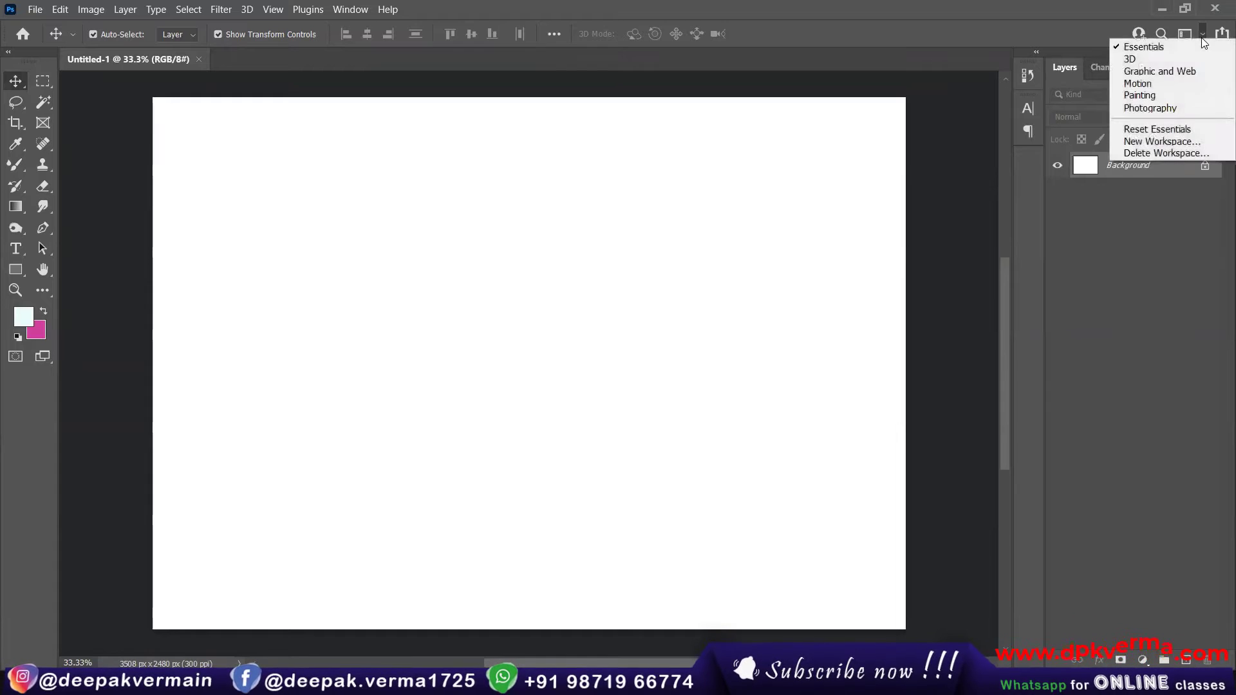
{"action": "left_click", "coordinate": [1145, 60]}
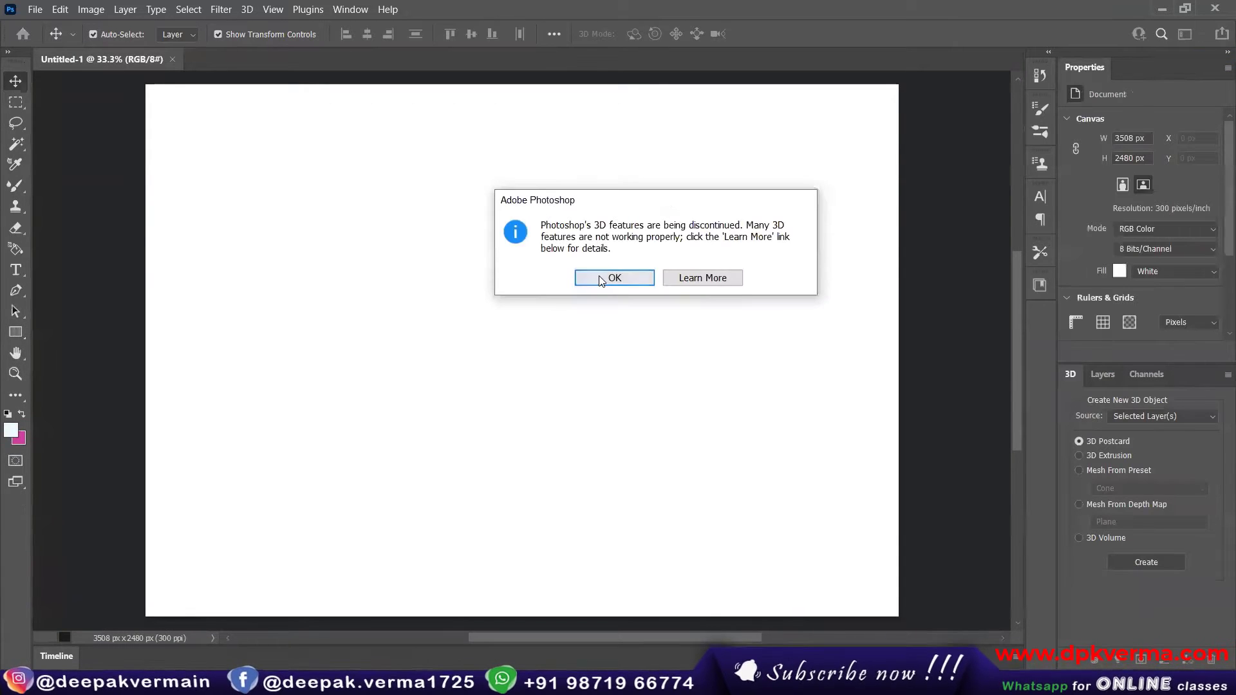
{"action": "left_click", "coordinate": [600, 280]}
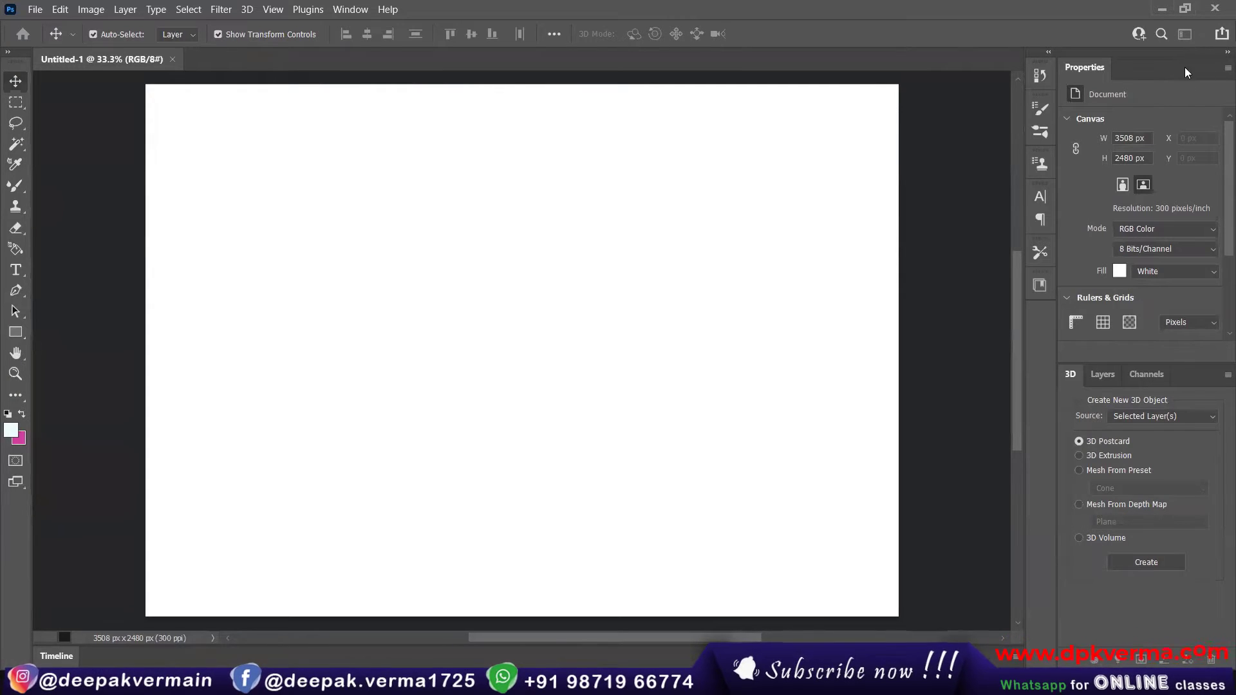
{"action": "left_click", "coordinate": [349, 10]}
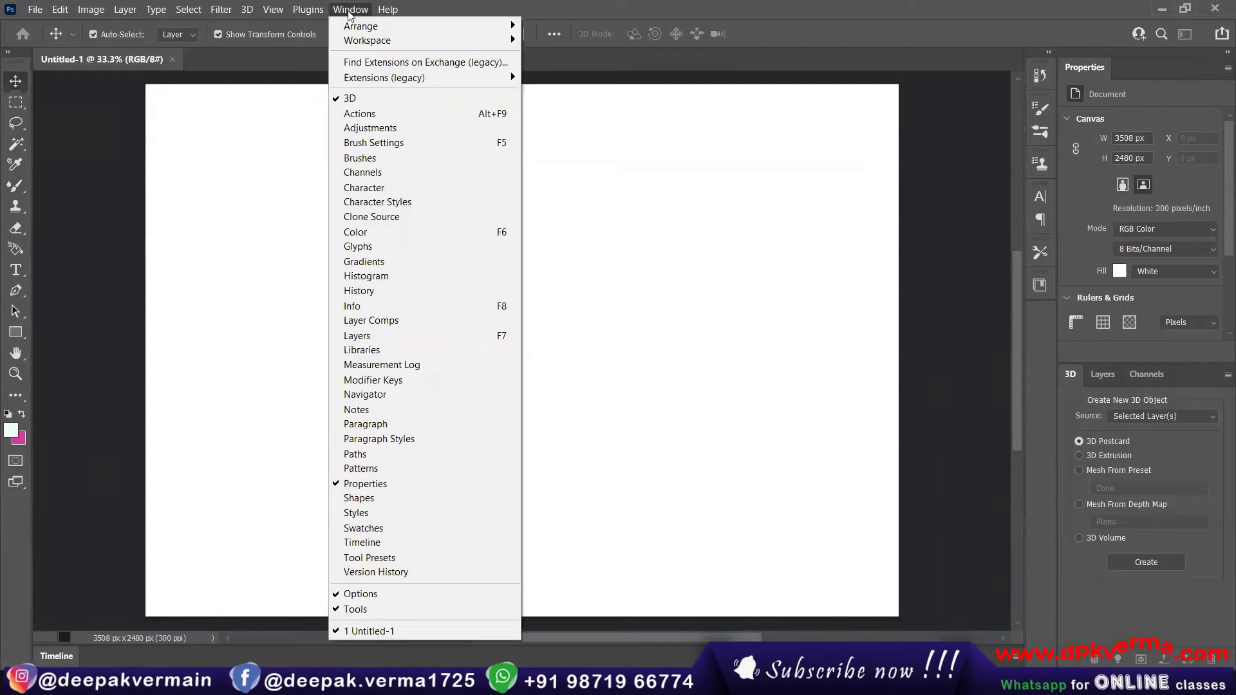
{"action": "mouse_move", "coordinate": [418, 41]}
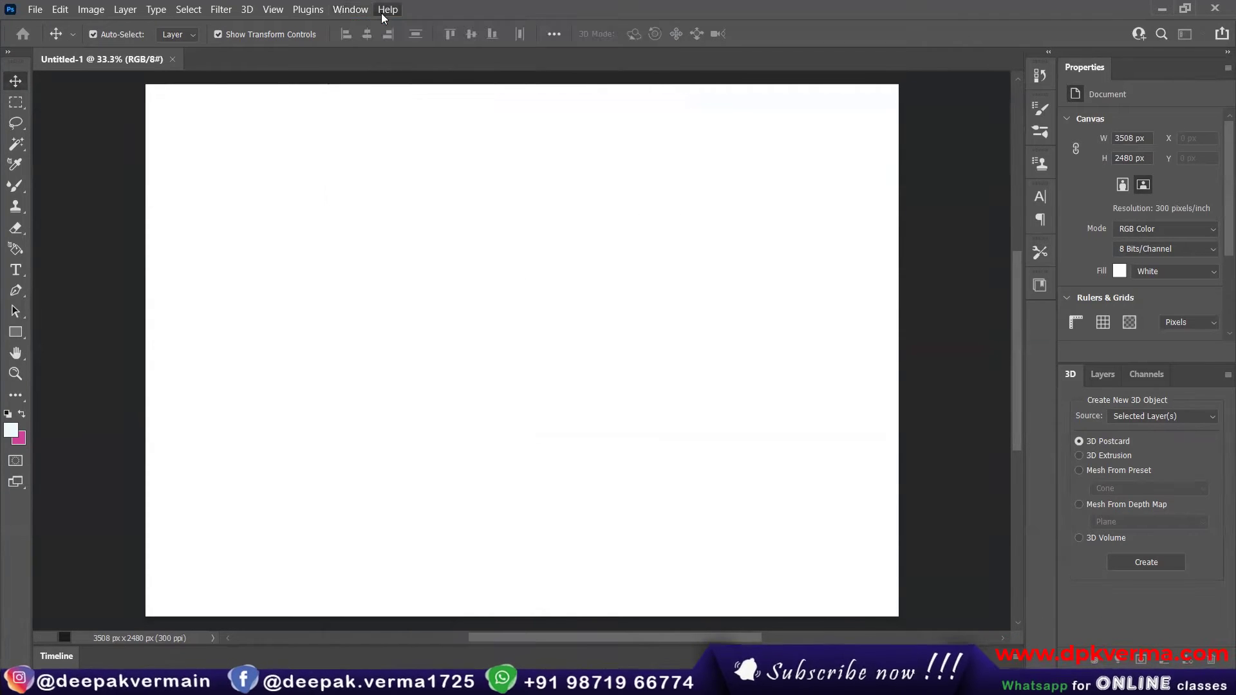
{"action": "mouse_move", "coordinate": [496, 45]}
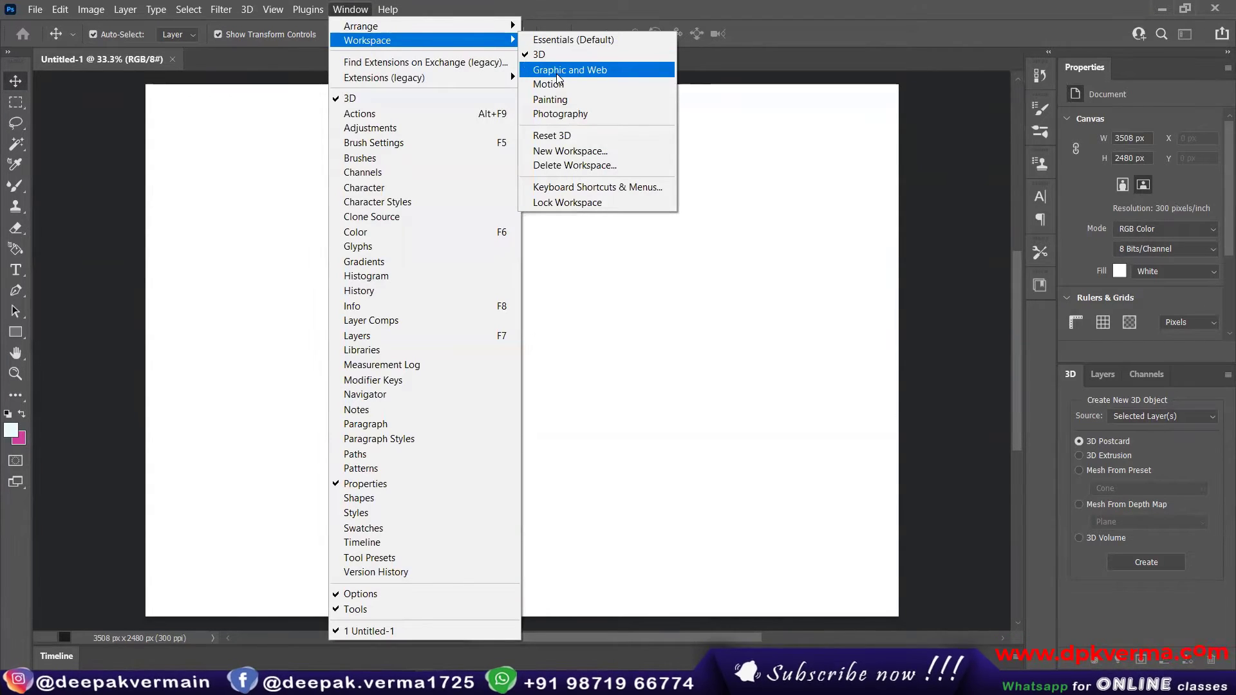
{"action": "left_click", "coordinate": [557, 76]}
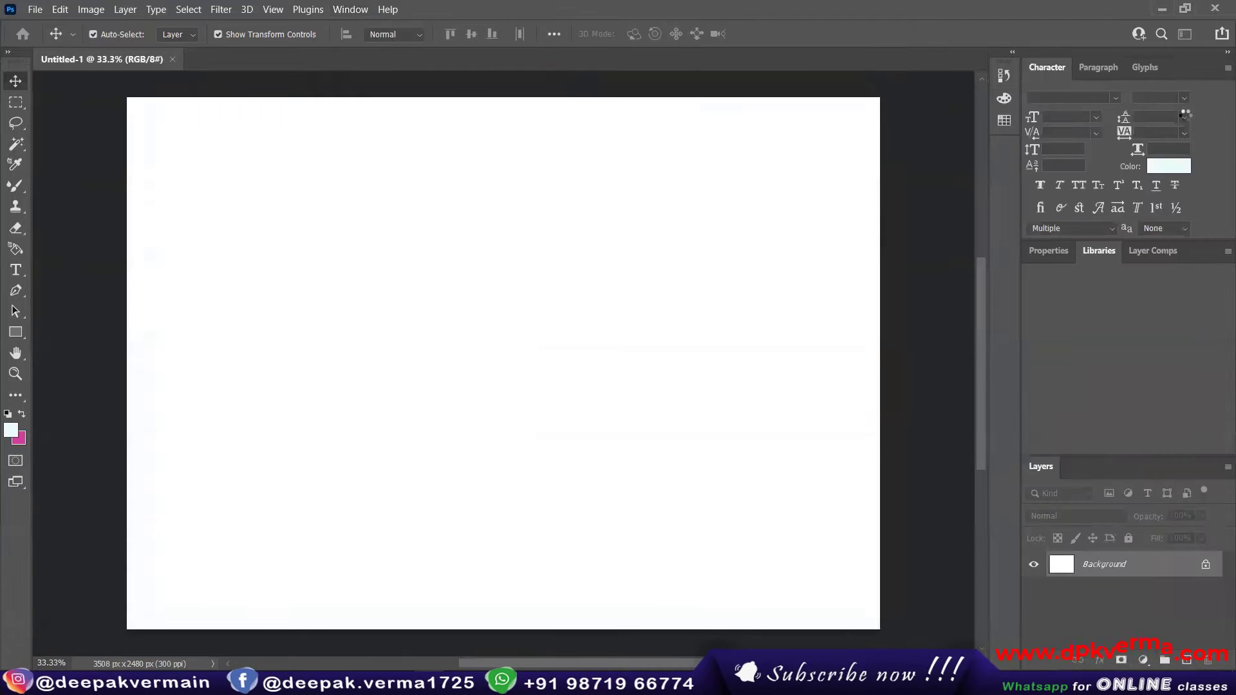
Step: Try the Motion and Painting workspaces and return to the Essentials (Default) workspace
{"action": "left_click", "coordinate": [342, 11]}
{"action": "mouse_move", "coordinate": [387, 39]}
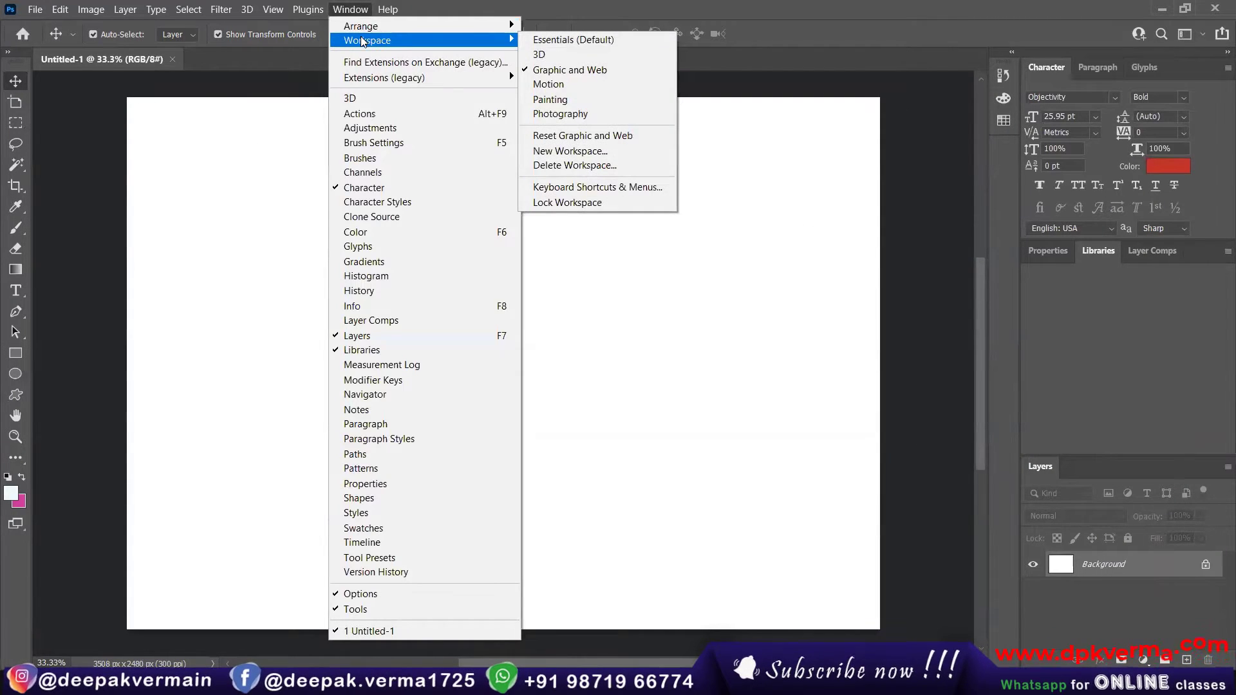
{"action": "left_click", "coordinate": [585, 85]}
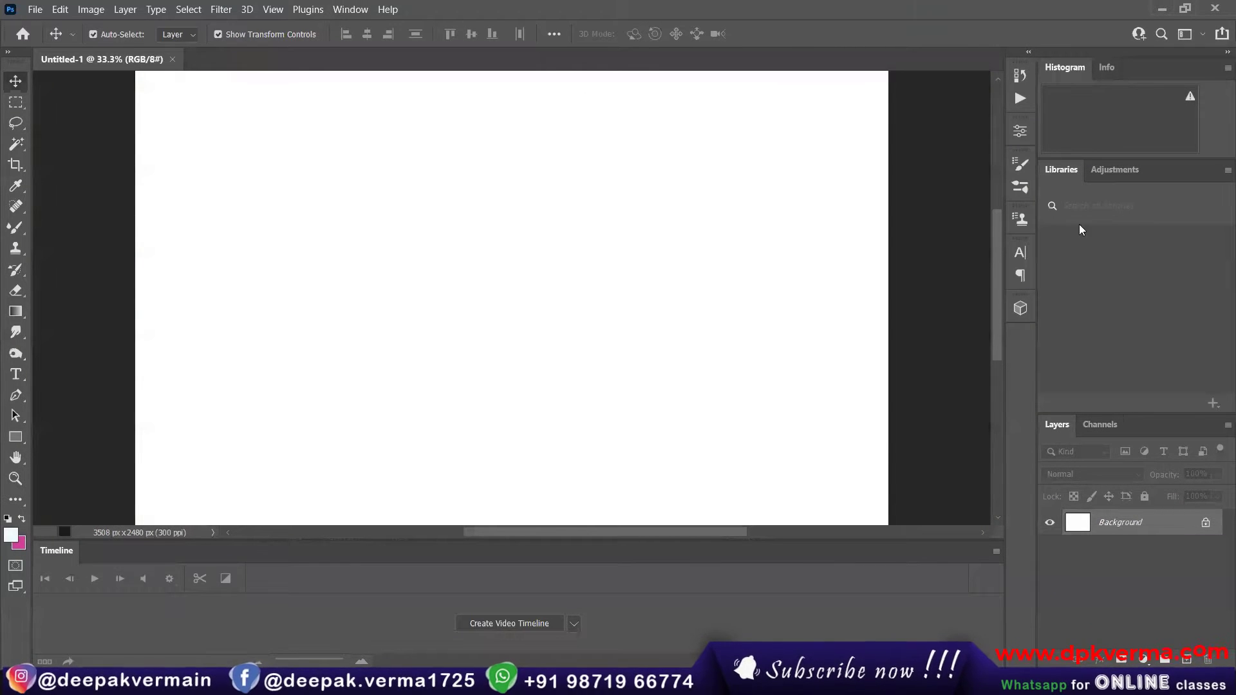
{"action": "left_click", "coordinate": [353, 9]}
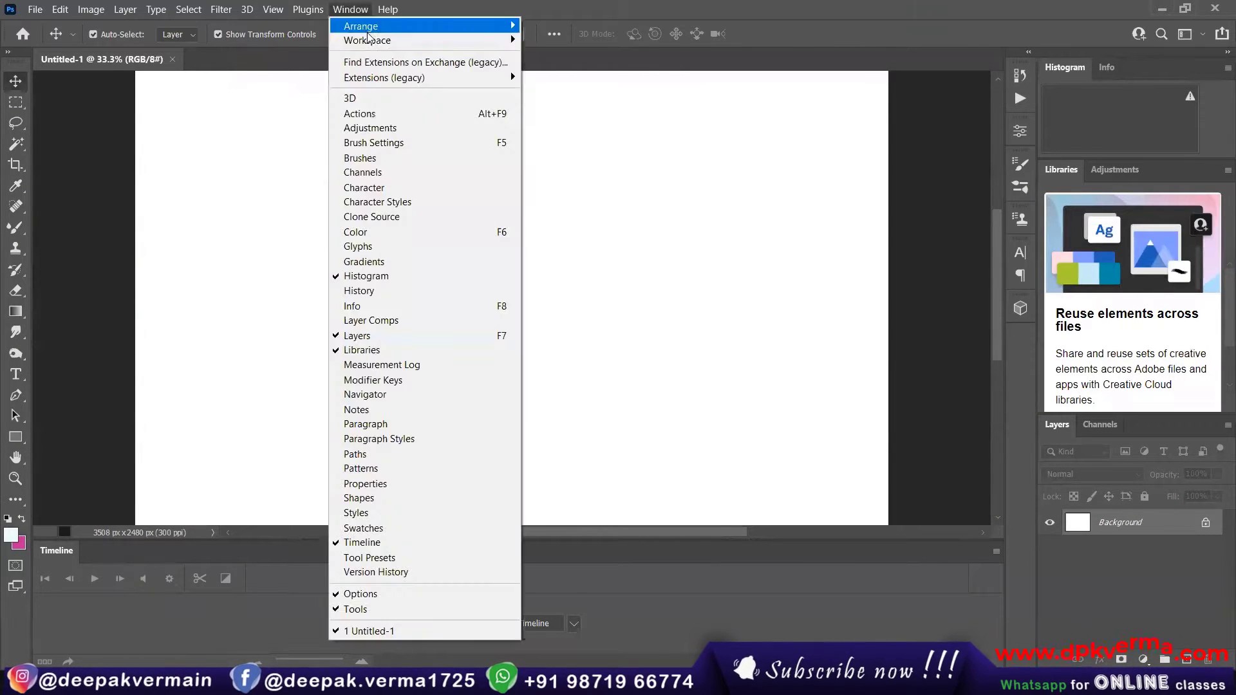
{"action": "mouse_move", "coordinate": [386, 40]}
{"action": "left_click", "coordinate": [578, 99]}
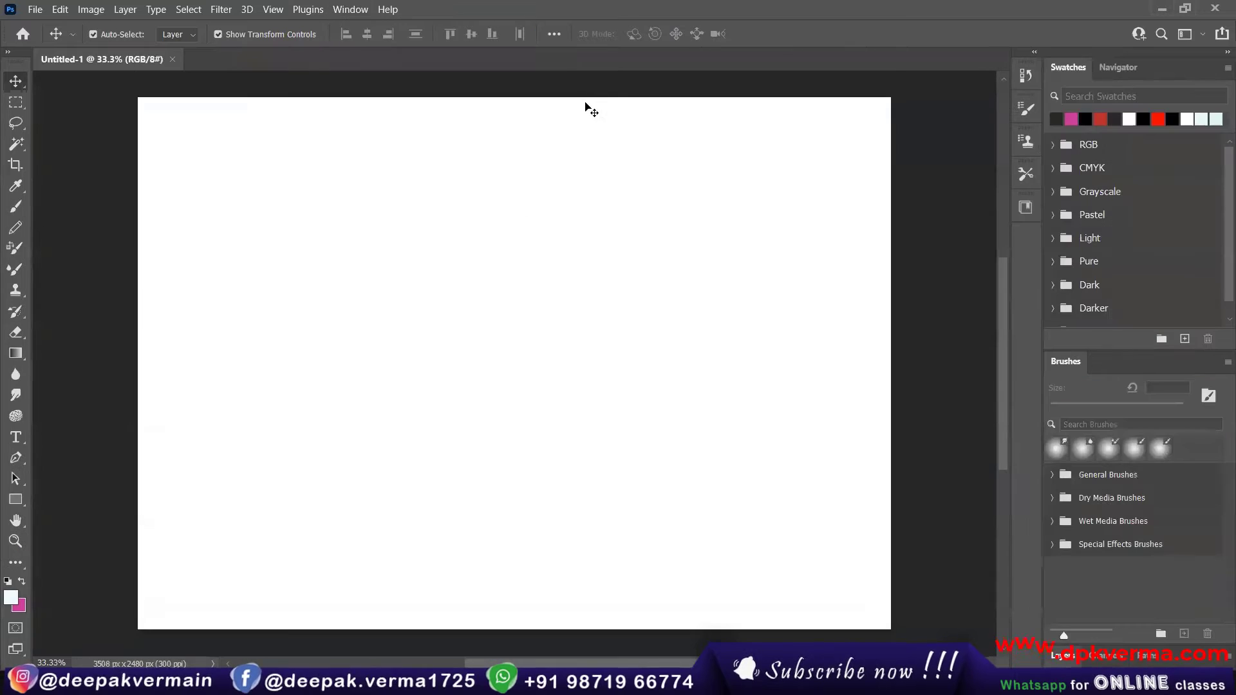
{"action": "left_click", "coordinate": [357, 10]}
{"action": "mouse_move", "coordinate": [357, 42]}
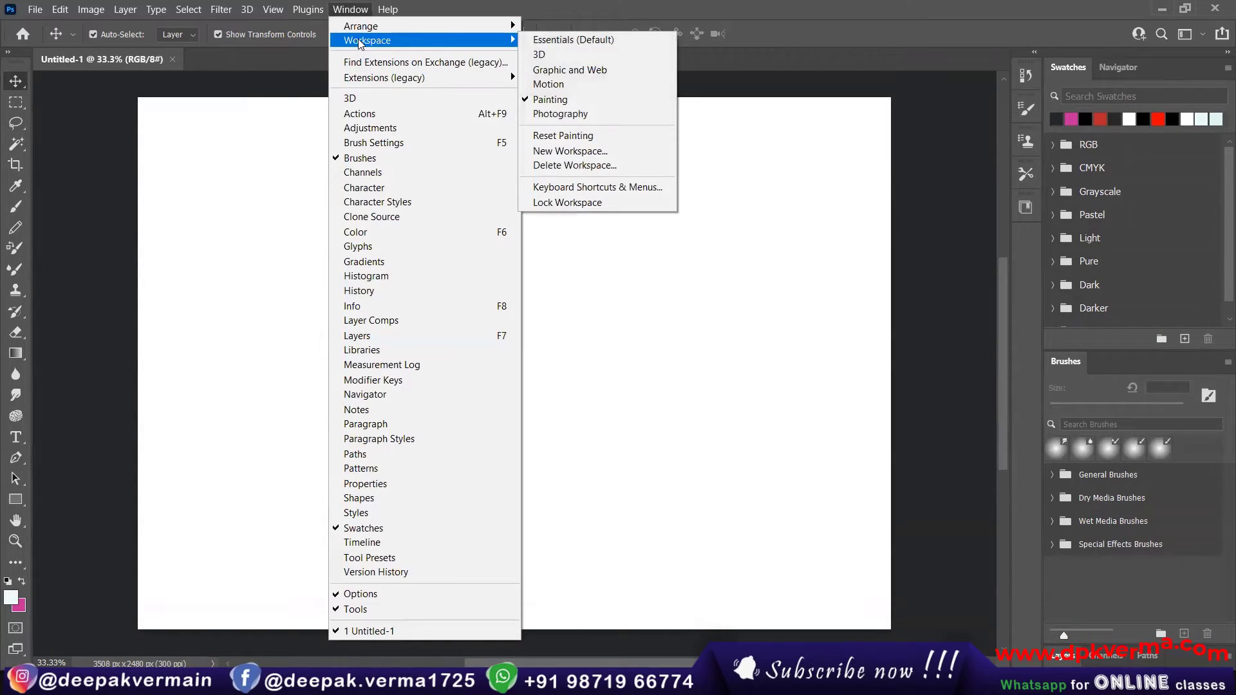
{"action": "left_click", "coordinate": [563, 41]}
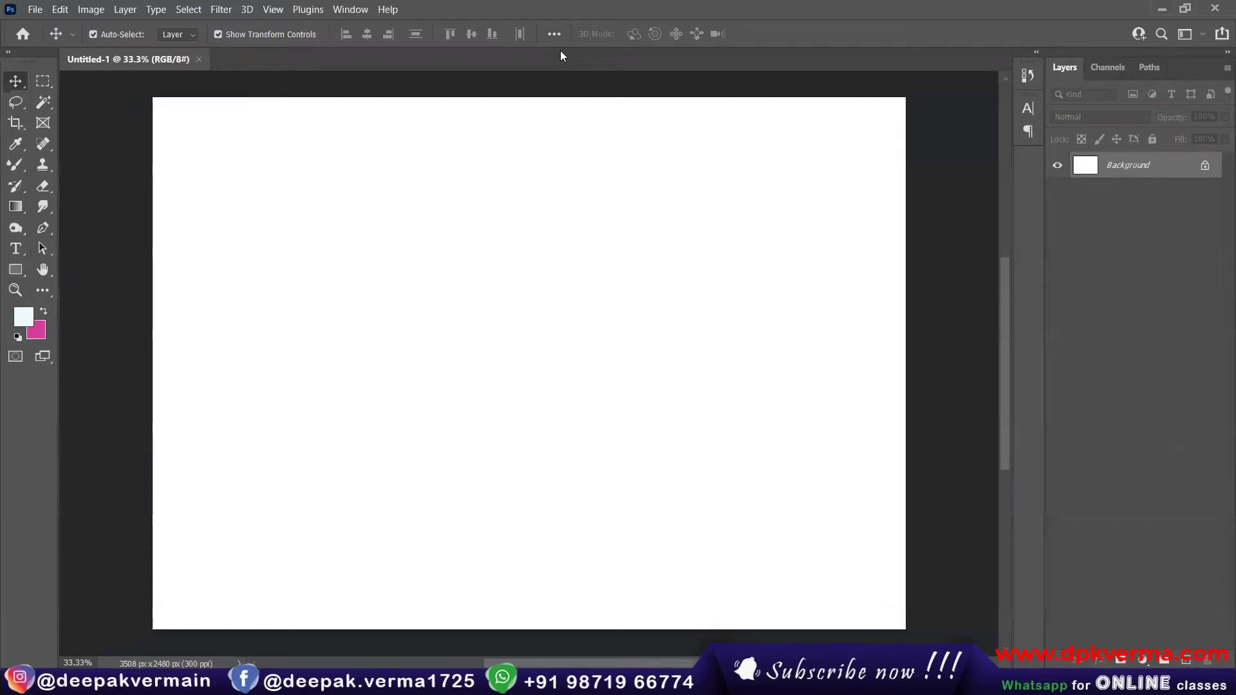
Step: Undock the toolbar and the Layers panel group so that both float over the canvas
{"action": "left_click", "coordinate": [358, 10]}
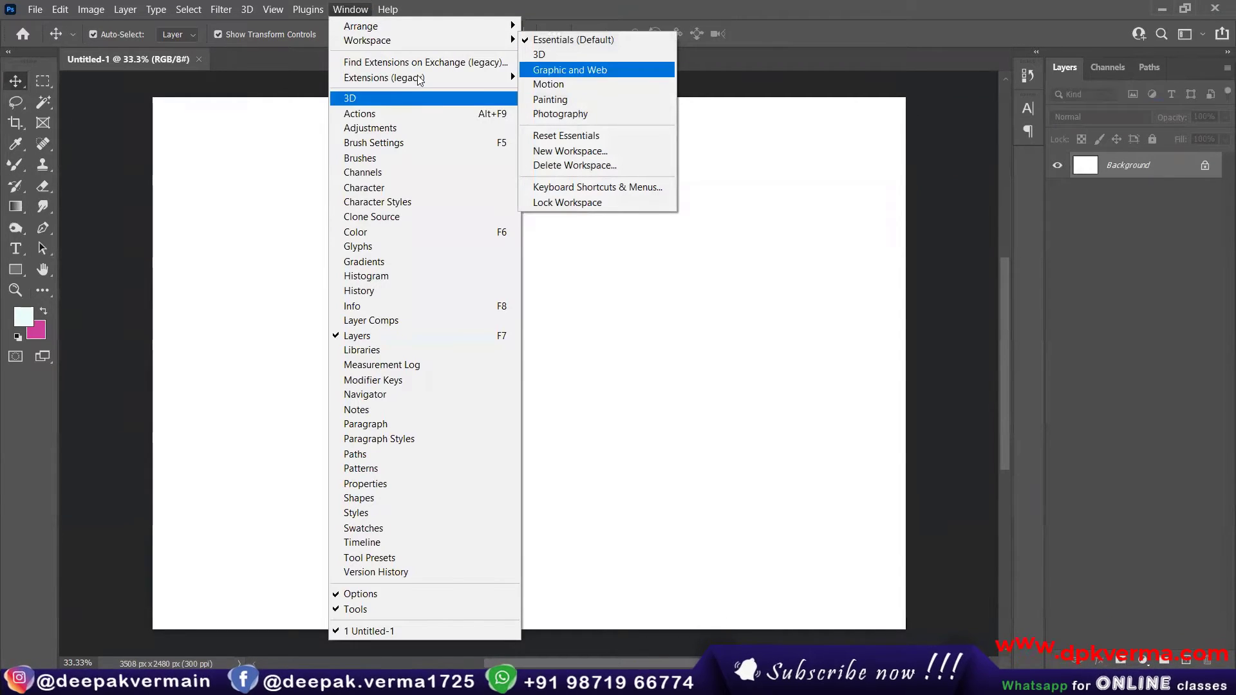
{"action": "left_click", "coordinate": [26, 62]}
{"action": "left_click_drag", "start_coordinate": [26, 63], "coordinate": [470, 297]}
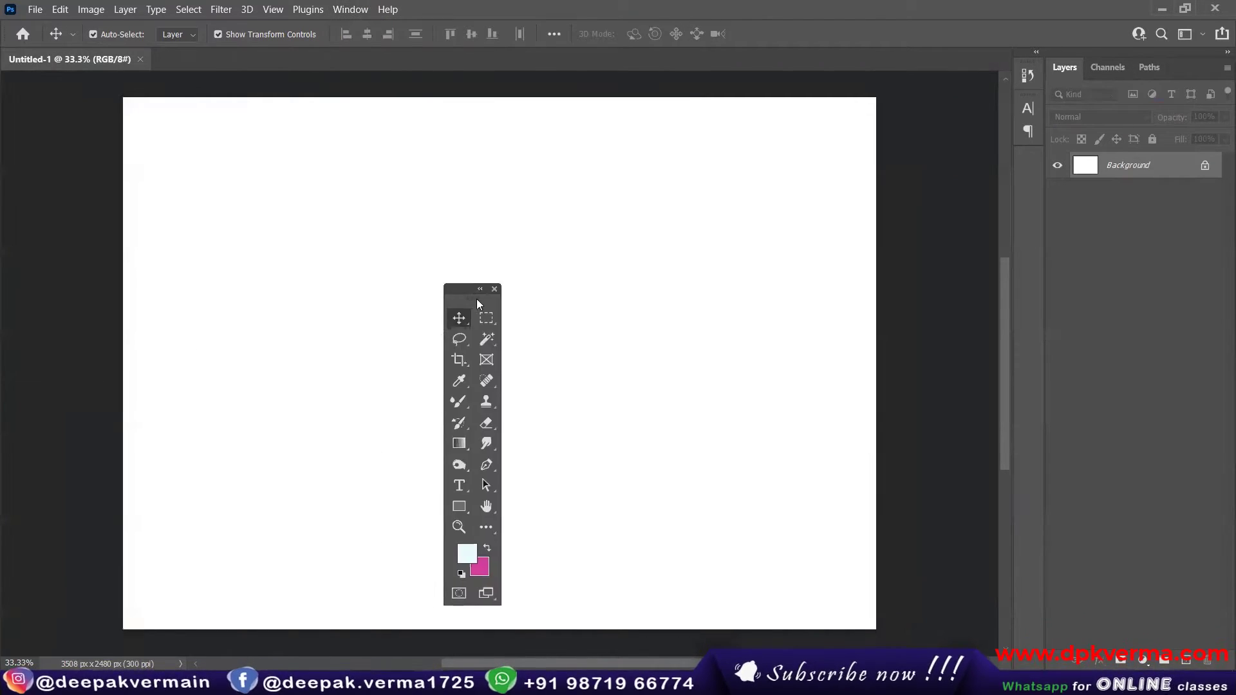
{"action": "left_click_drag", "start_coordinate": [1182, 65], "coordinate": [812, 148]}
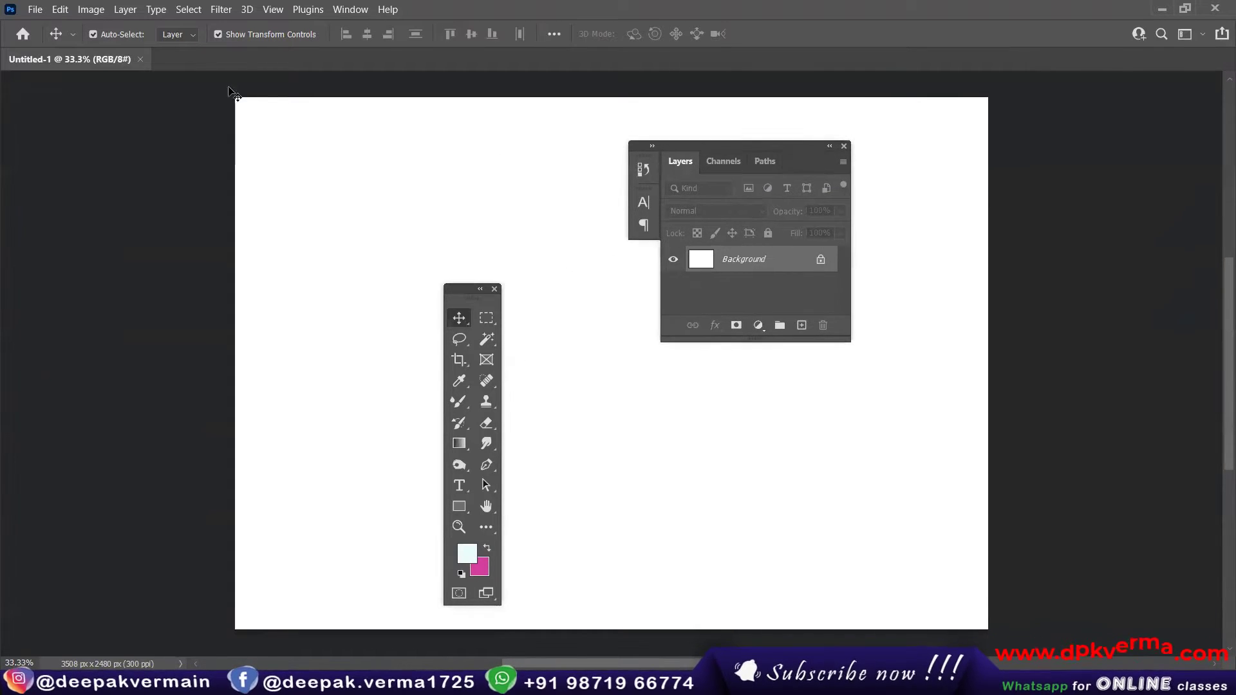
{"action": "left_click_drag", "start_coordinate": [207, 64], "coordinate": [206, 111]}
{"action": "left_click_drag", "start_coordinate": [393, 106], "coordinate": [485, 70]}
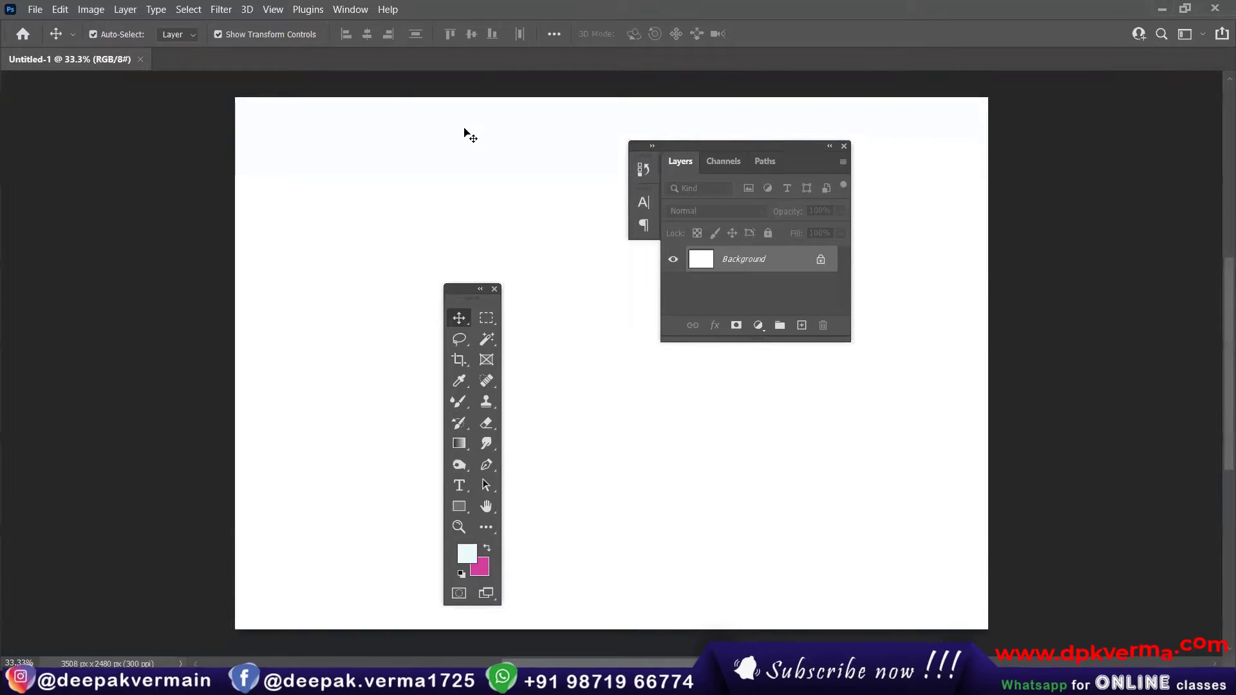
Step: Try the Tile All Vertically arrangement with only the Untitled-1 document open
{"action": "left_click", "coordinate": [350, 9]}
{"action": "mouse_move", "coordinate": [354, 29]}
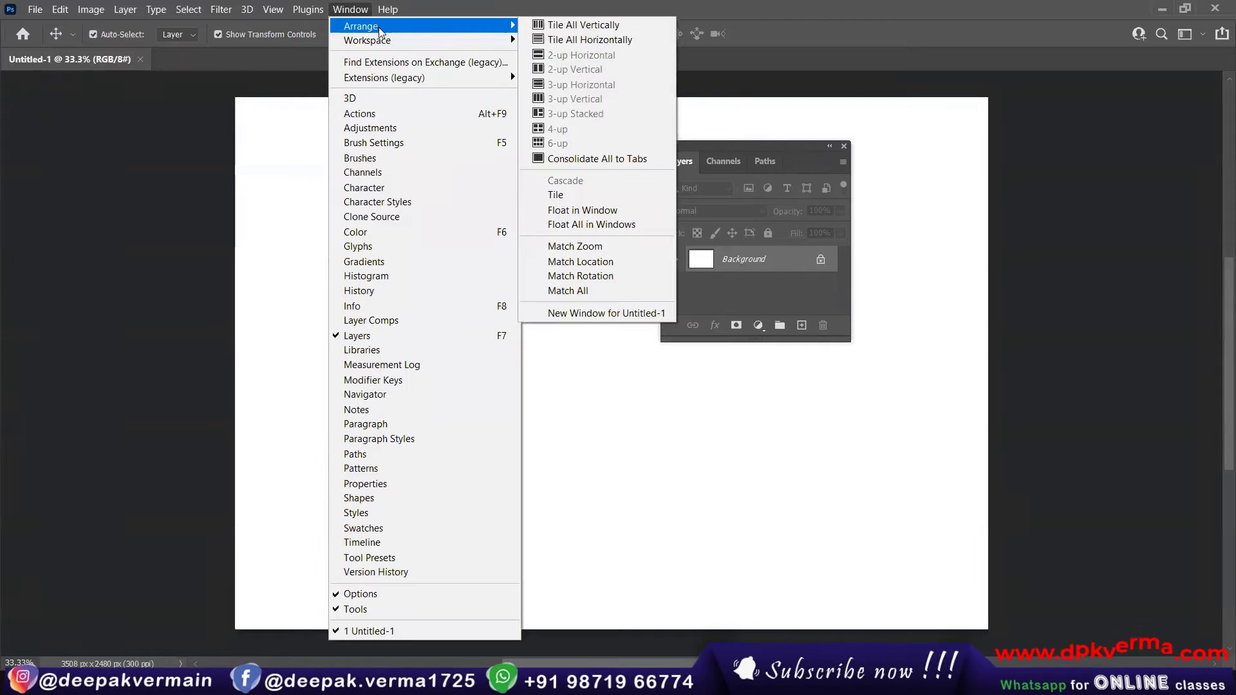
{"action": "left_click", "coordinate": [564, 31]}
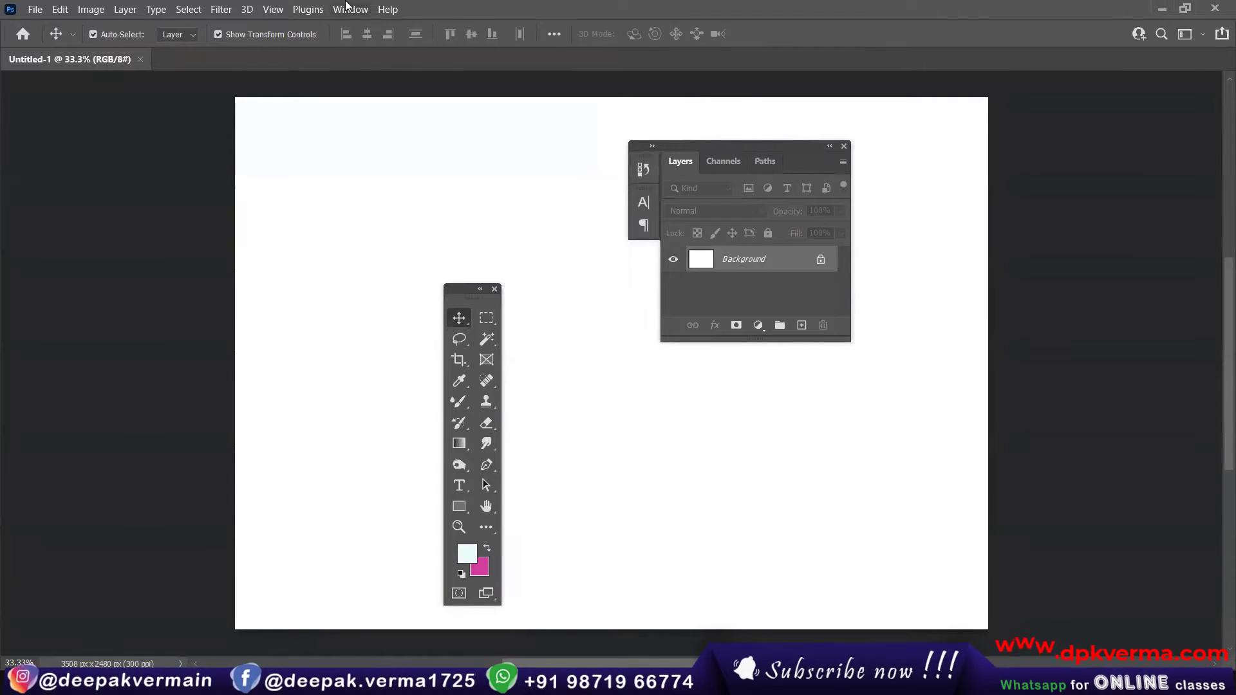
Step: Create two more blank 297 x 210 mm documents at 300 pixels/inch in RGB Color with white backgrounds
{"action": "left_click", "coordinate": [50, 13]}
{"action": "left_click", "coordinate": [34, 22]}
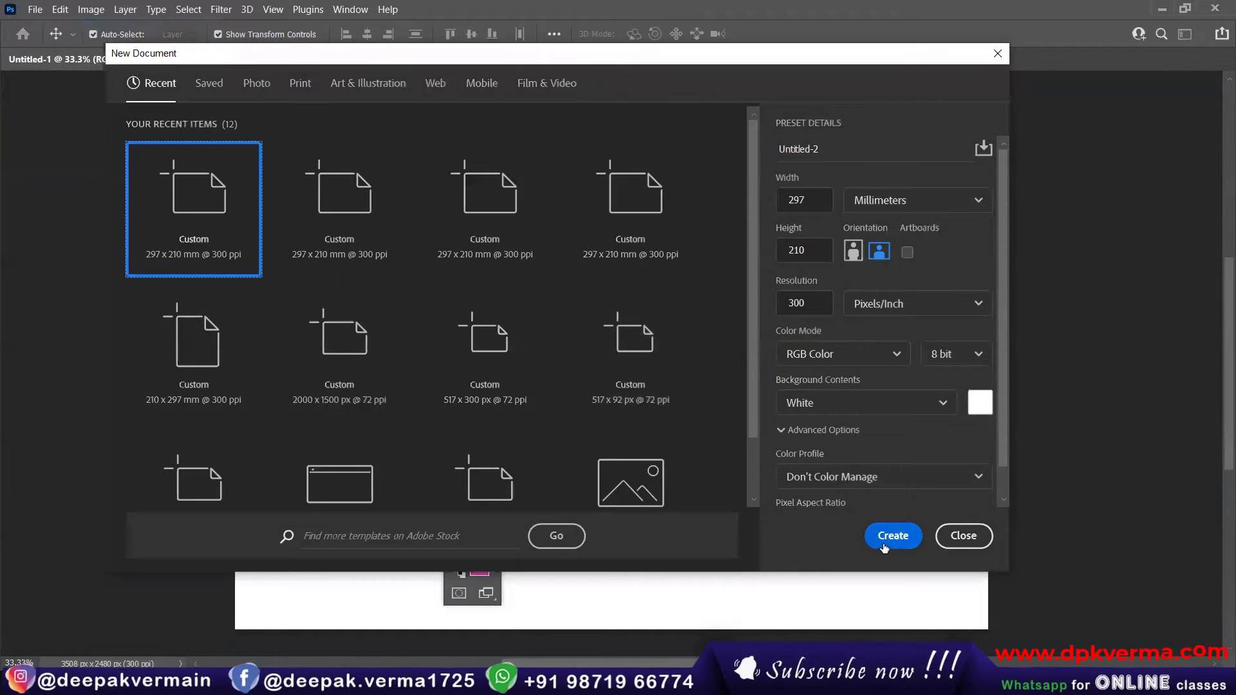
{"action": "key", "text": "Return"}
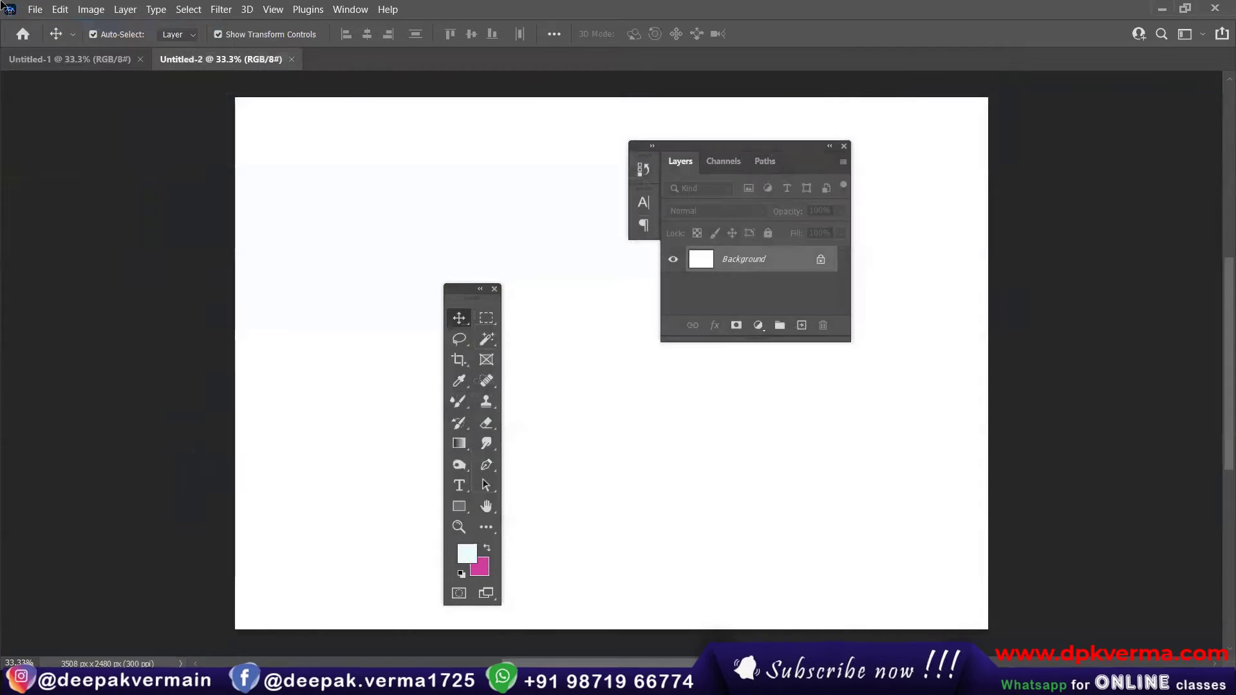
{"action": "left_click", "coordinate": [37, 12]}
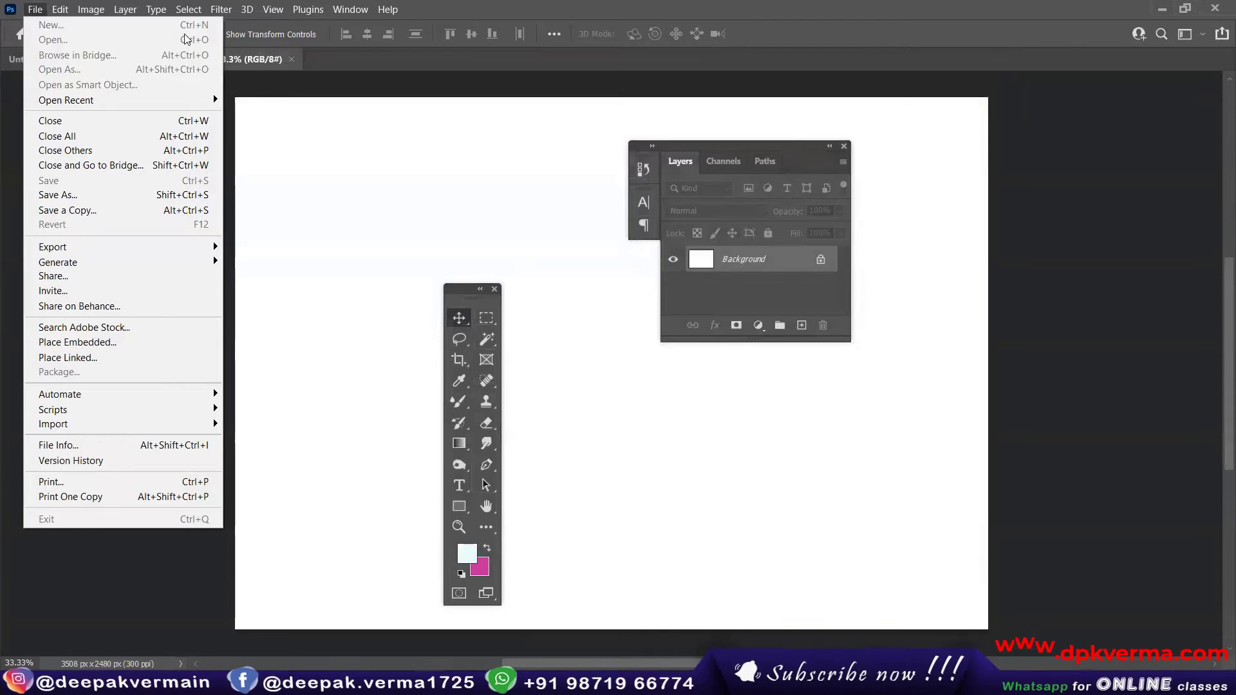
{"action": "left_click", "coordinate": [30, 11]}
{"action": "left_click", "coordinate": [34, 9]}
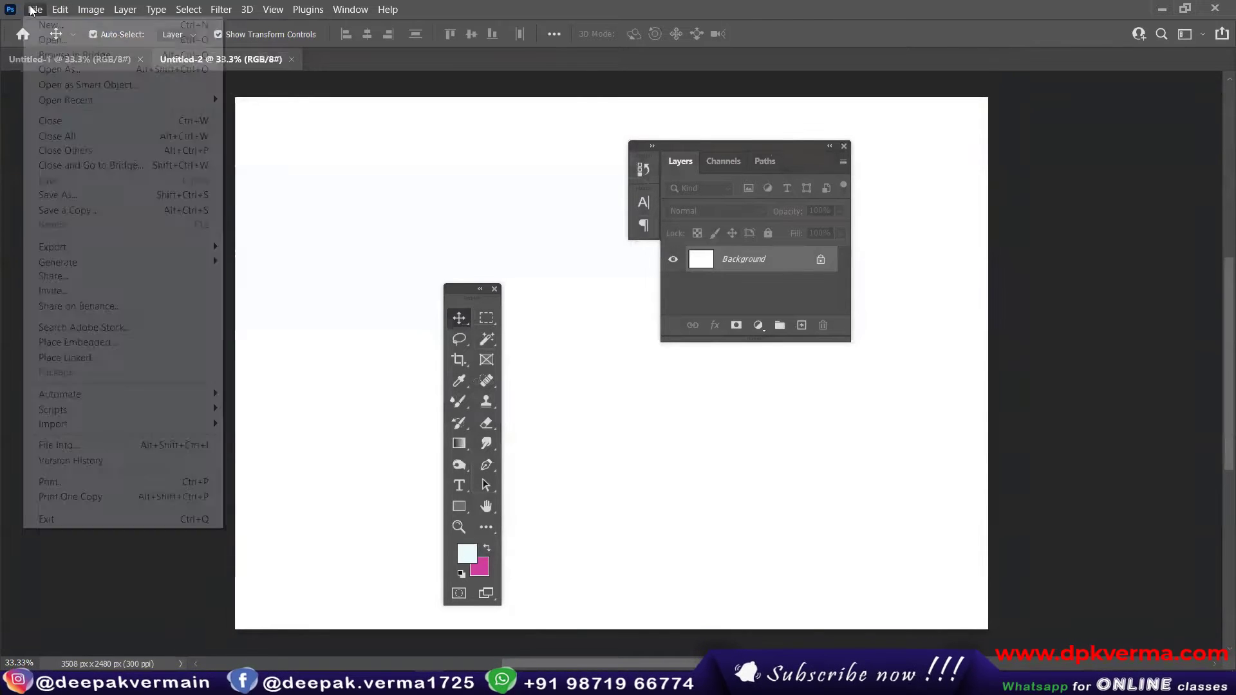
{"action": "left_click", "coordinate": [48, 20]}
{"action": "left_click", "coordinate": [893, 536]}
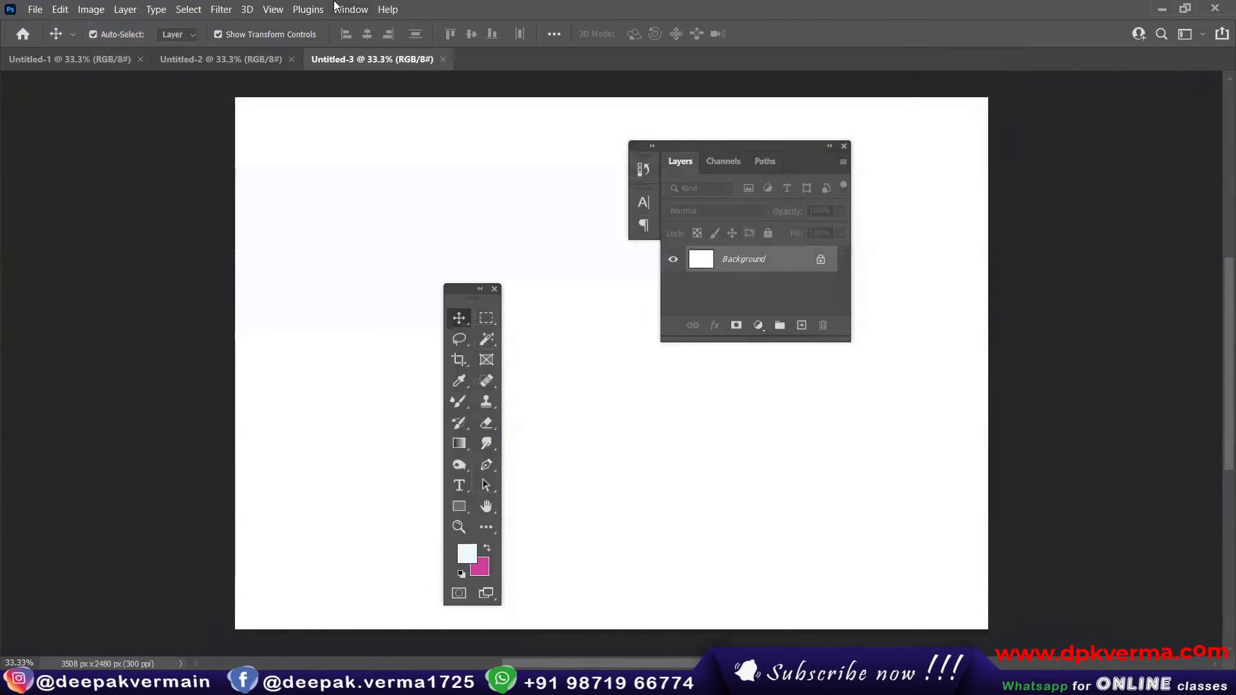
Step: Arrange the three open documents with Tile All Vertically, followed by Tile All Horizontally
{"action": "left_click", "coordinate": [352, 9]}
{"action": "mouse_move", "coordinate": [386, 26]}
{"action": "left_click", "coordinate": [596, 25]}
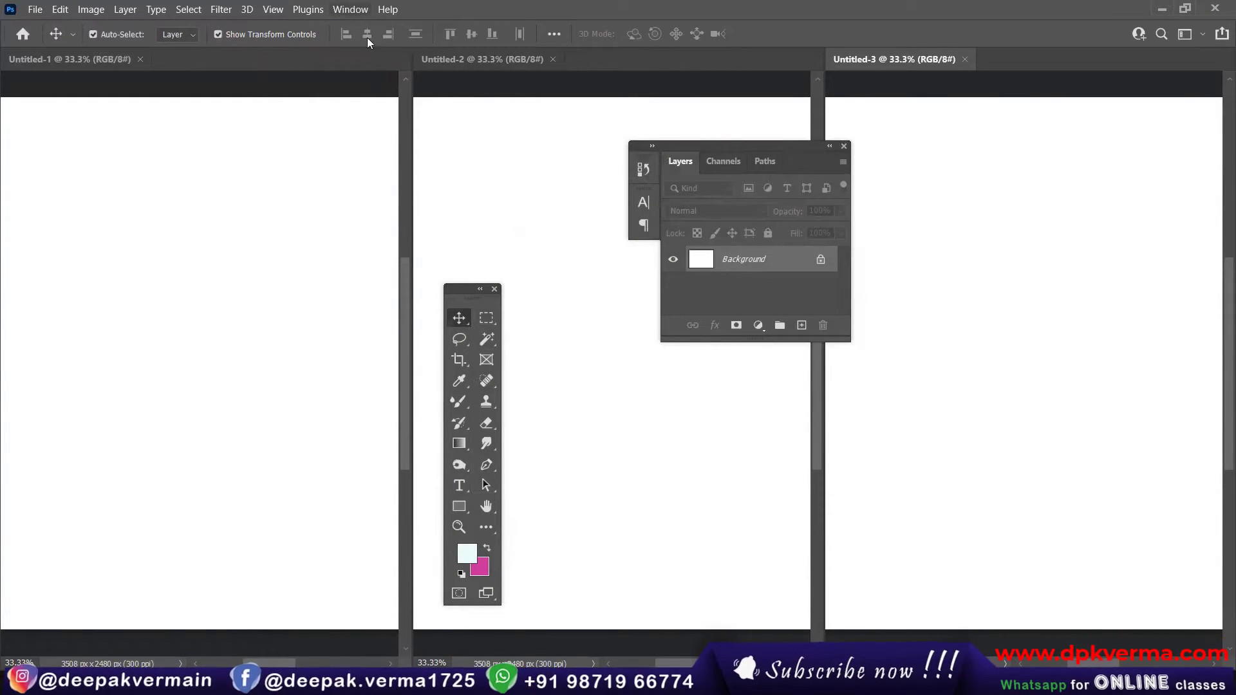
{"action": "left_click", "coordinate": [350, 9]}
{"action": "mouse_move", "coordinate": [360, 25]}
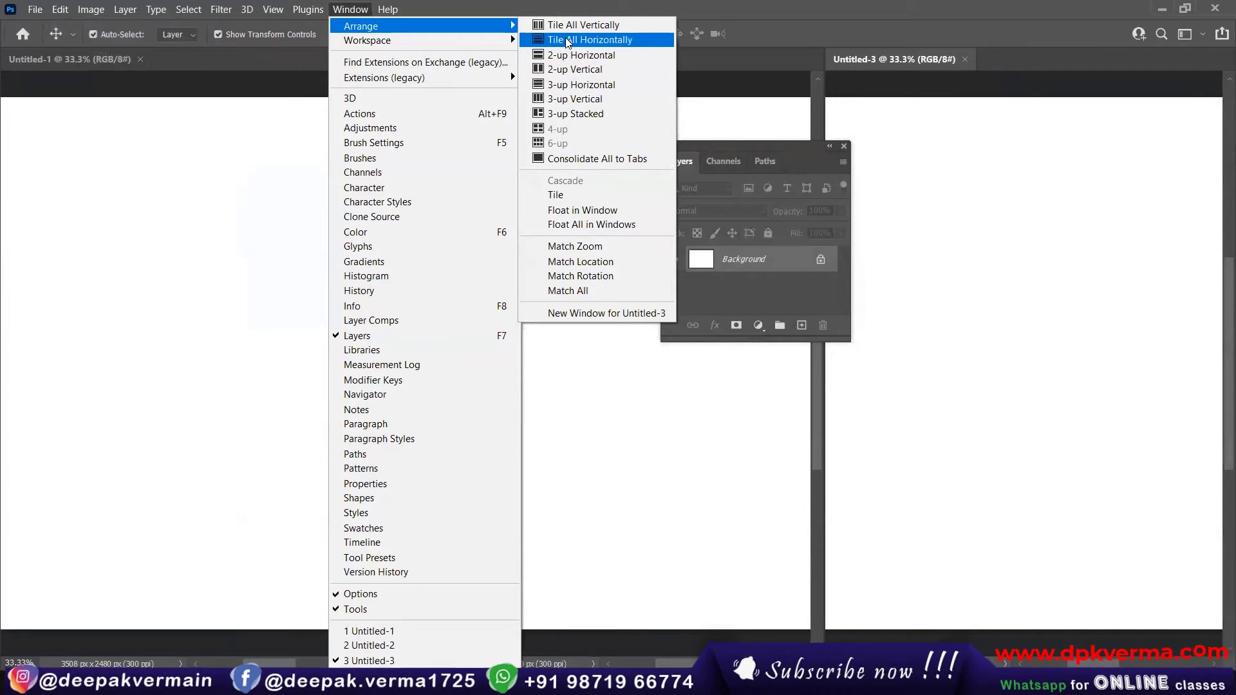
{"action": "left_click", "coordinate": [568, 41]}
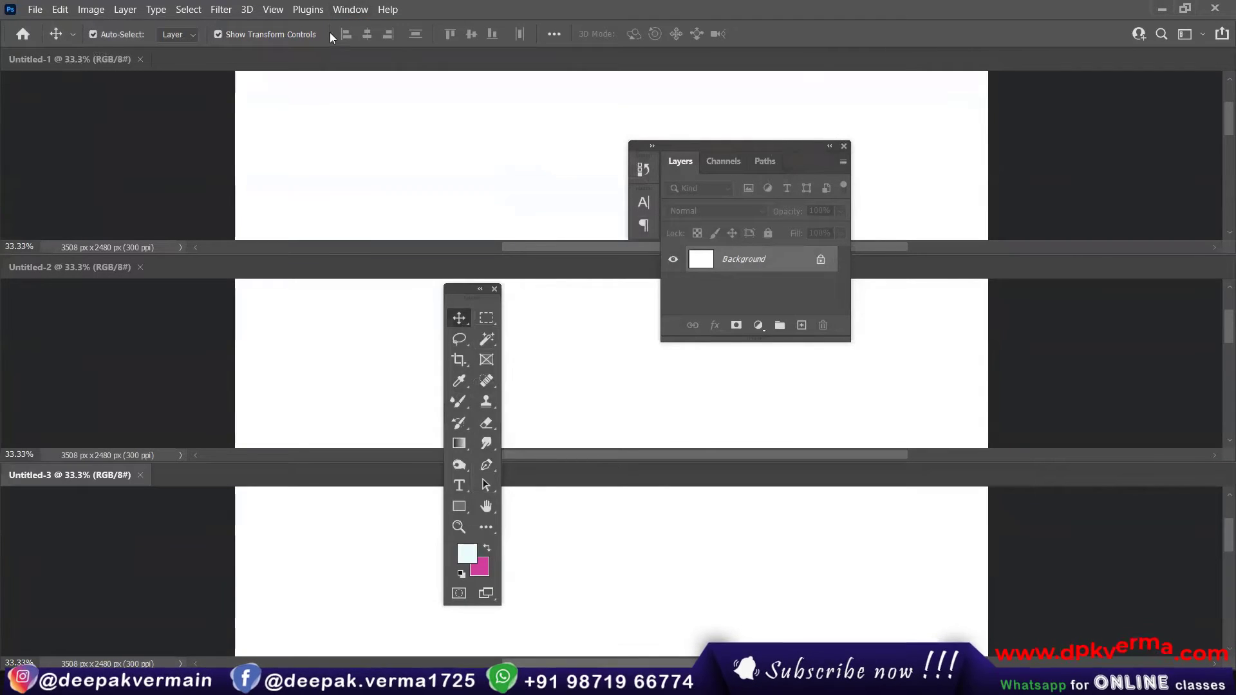
Step: Arrange the open documents with the Tile layout and float Untitled-3 in its own window
{"action": "left_click", "coordinate": [350, 9]}
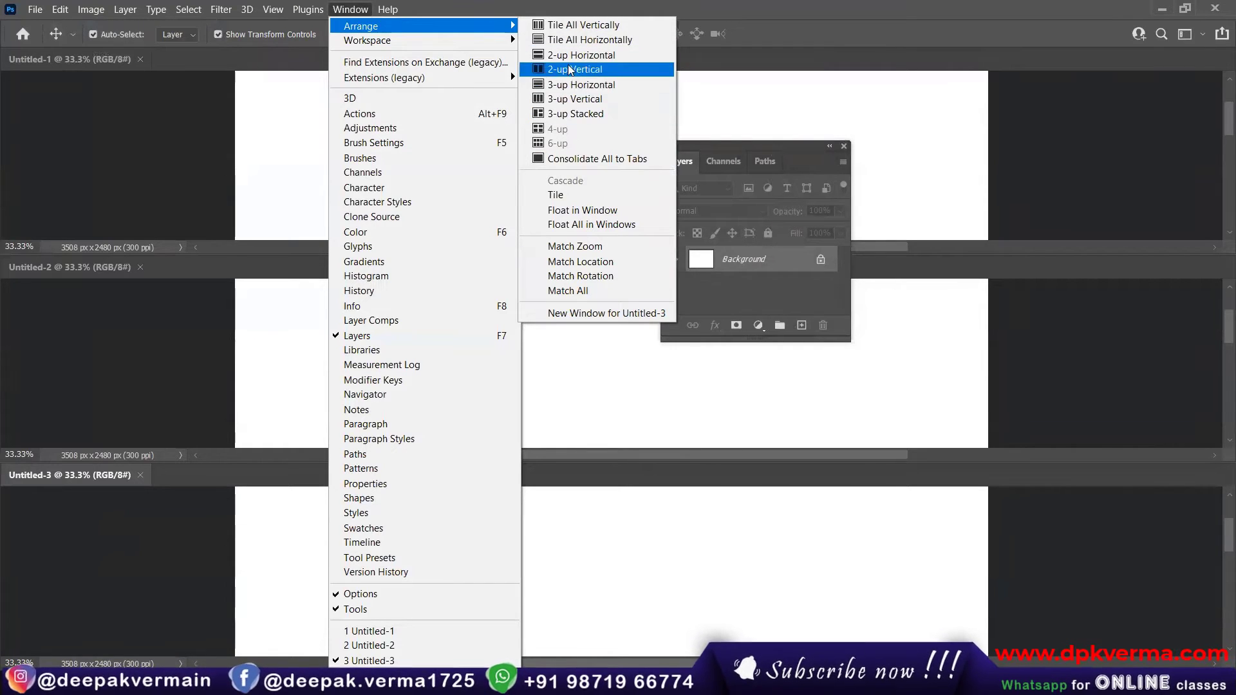
{"action": "left_click", "coordinate": [583, 196]}
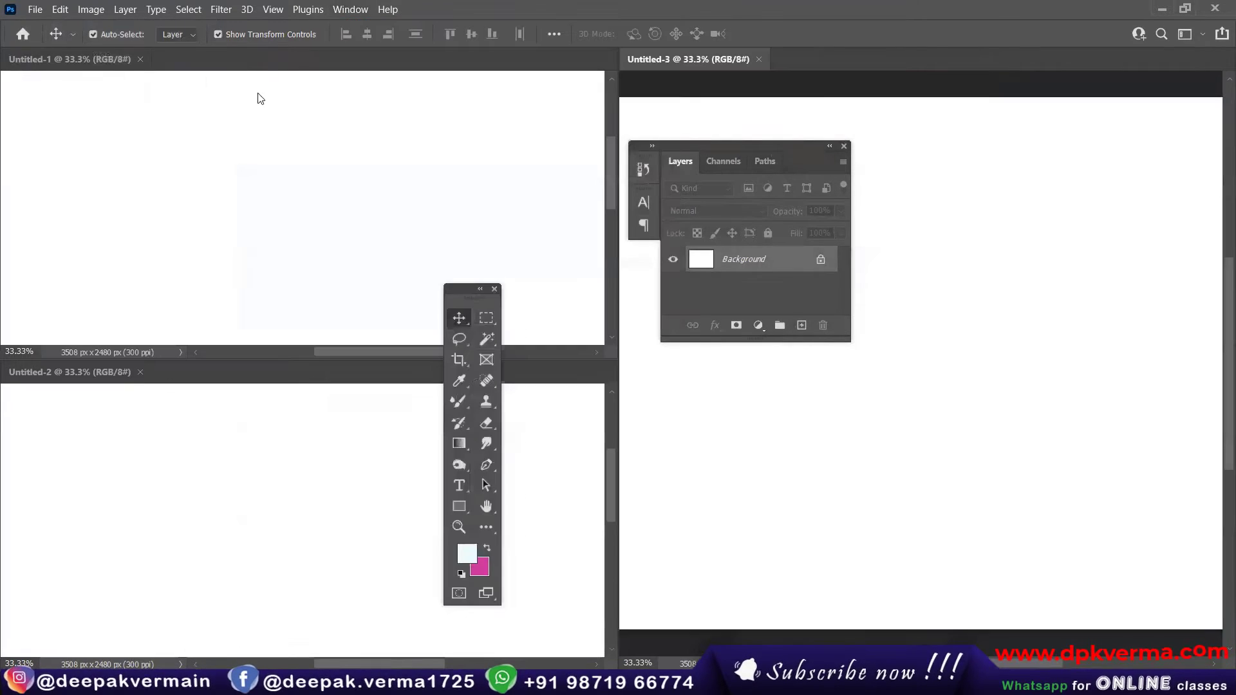
{"action": "left_click", "coordinate": [341, 8]}
{"action": "mouse_move", "coordinate": [387, 26]}
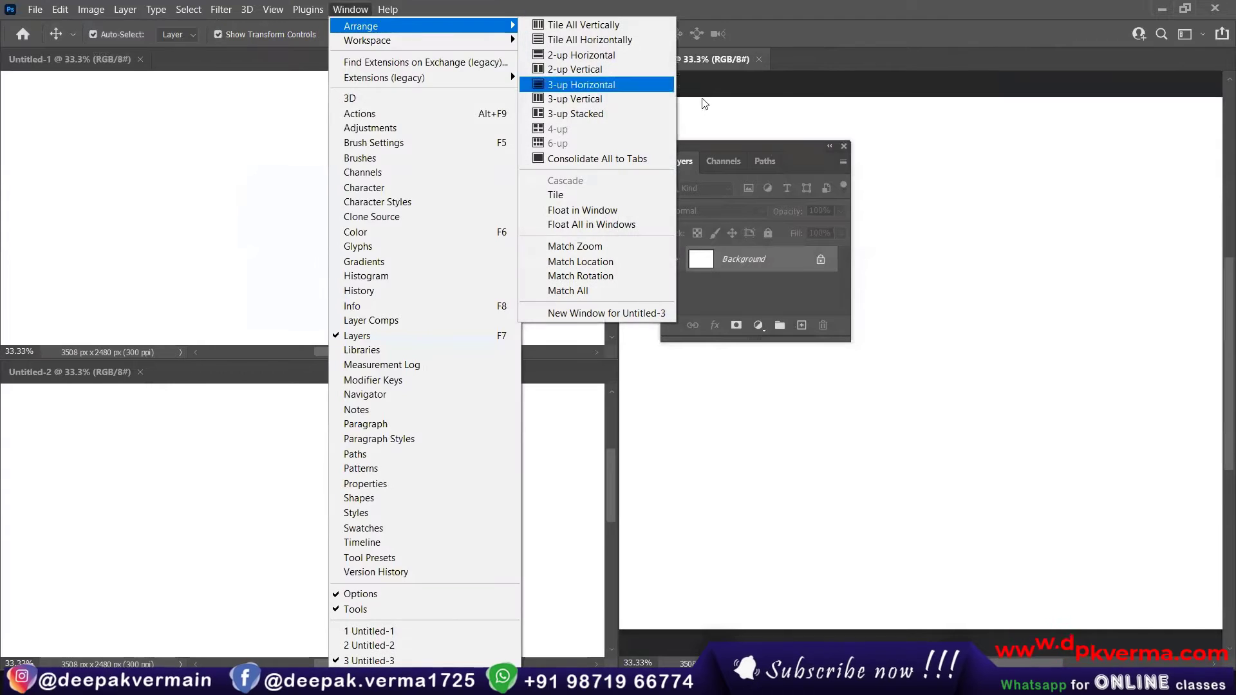
{"action": "left_click", "coordinate": [582, 211]}
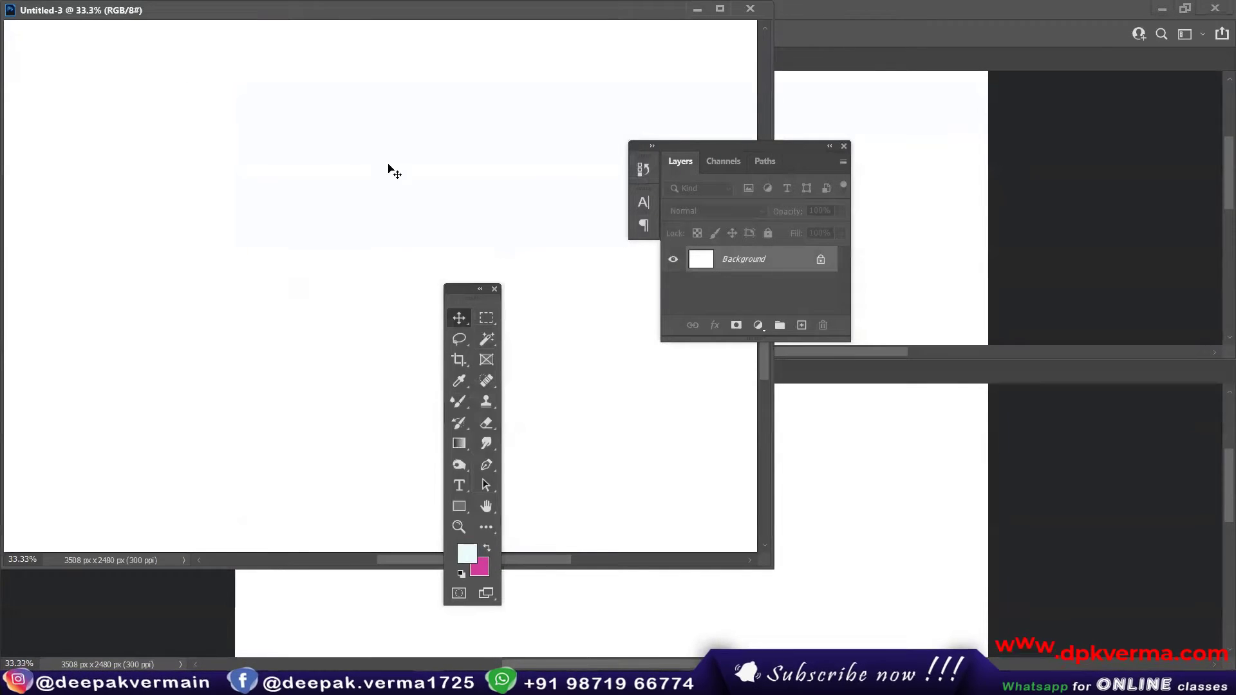
Step: Move the floating Untitled-3 window down over the tiled documents and reset the Essentials workspace
{"action": "left_click_drag", "start_coordinate": [376, 20], "coordinate": [502, 185]}
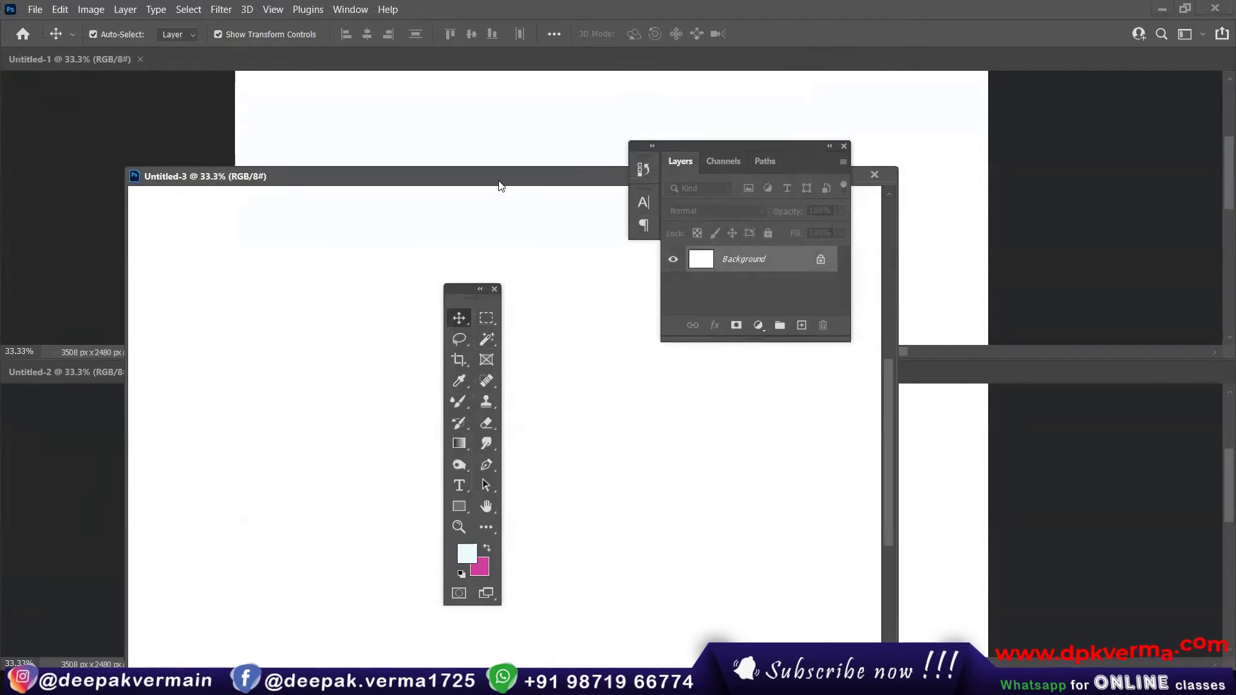
{"action": "left_click", "coordinate": [350, 10]}
{"action": "mouse_move", "coordinate": [387, 26]}
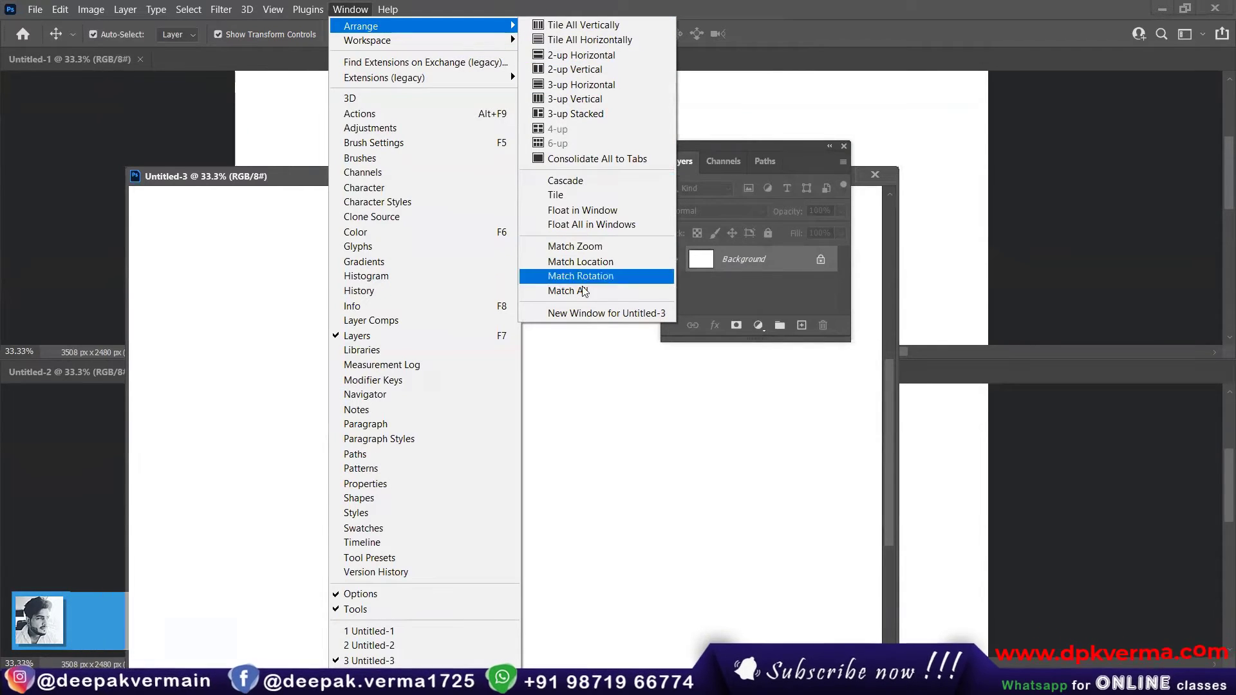
{"action": "mouse_move", "coordinate": [435, 39]}
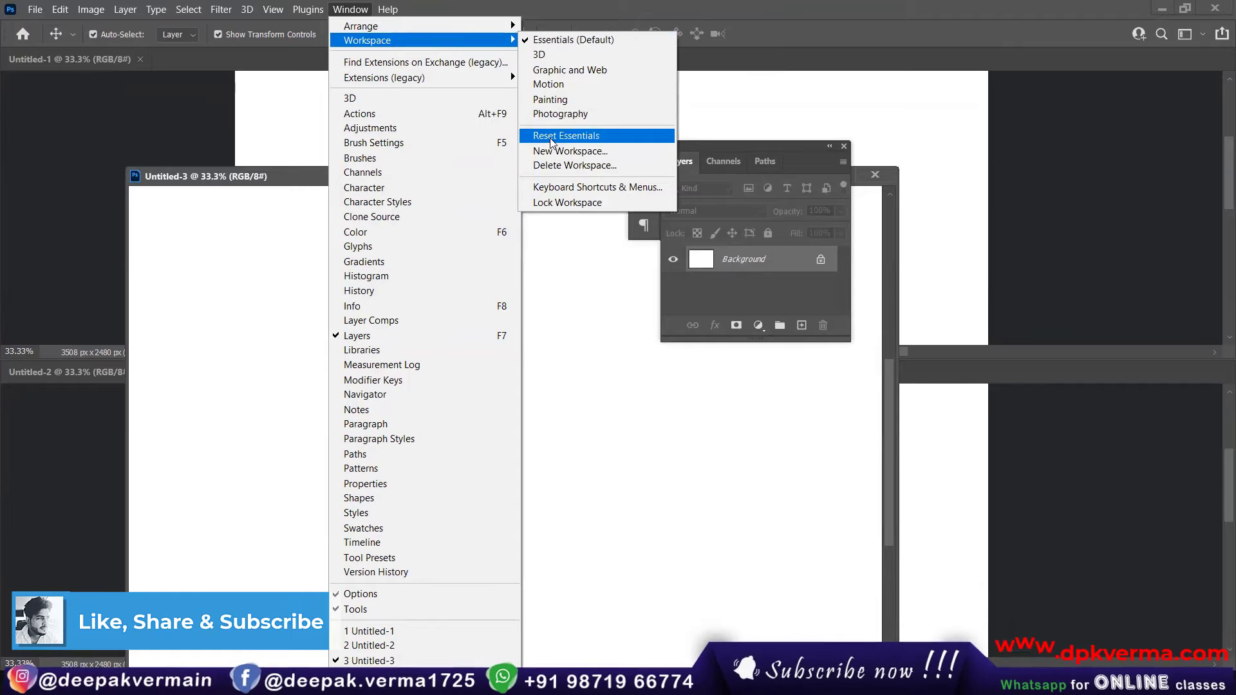
{"action": "left_click", "coordinate": [571, 137]}
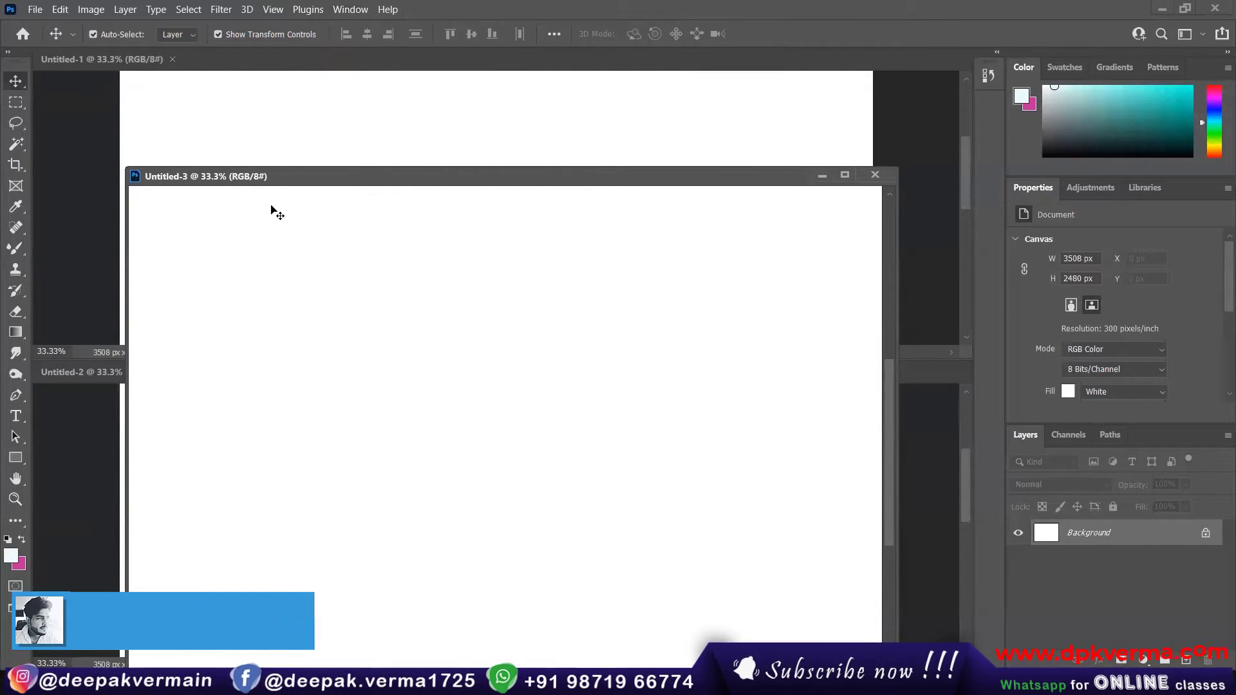
Step: Dock the Untitled-3 and Untitled-2 windows as tabs beside Untitled-1
{"action": "left_click_drag", "start_coordinate": [268, 179], "coordinate": [222, 58]}
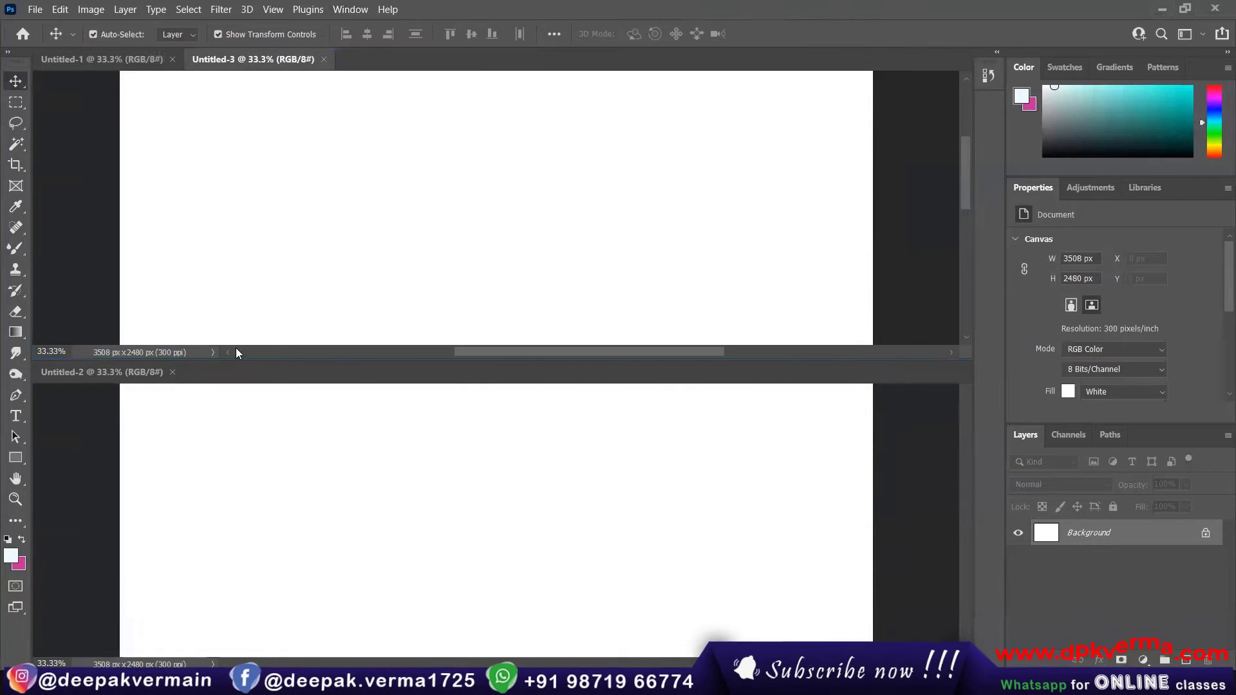
{"action": "left_click_drag", "start_coordinate": [145, 372], "coordinate": [345, 58]}
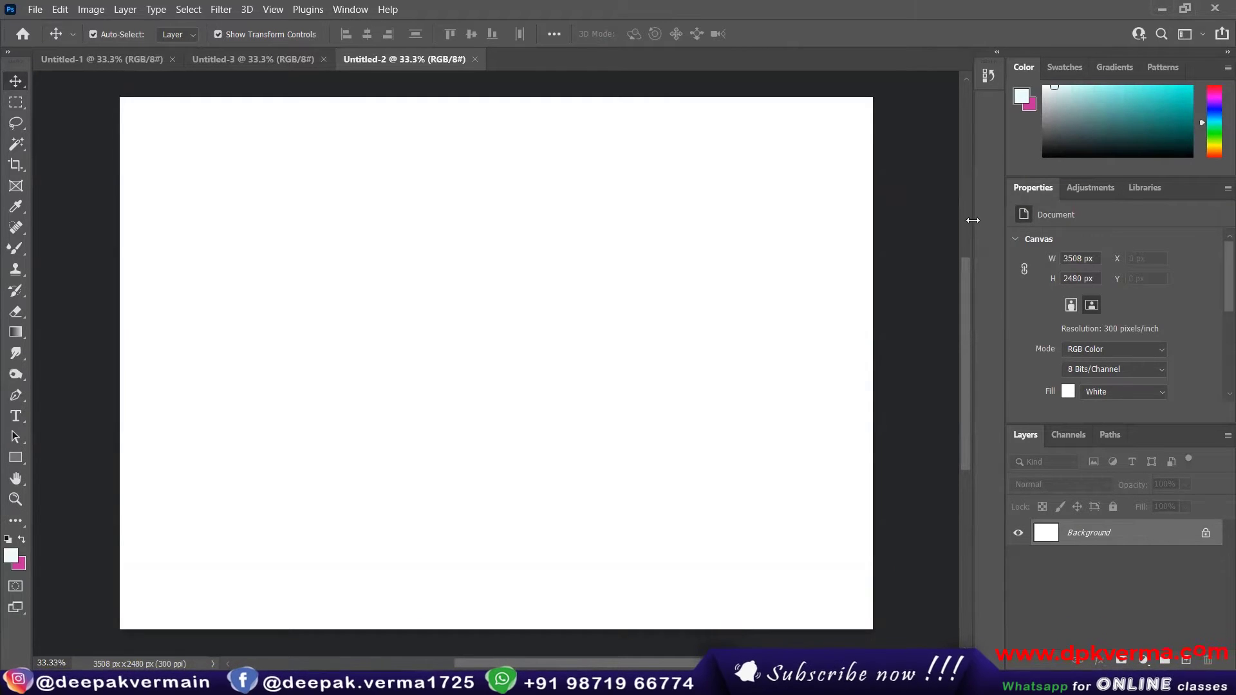
Step: Expand the toolbar to two columns and preview the Swatches and Adjustments panels, returning to Color and Properties
{"action": "left_click", "coordinate": [7, 54]}
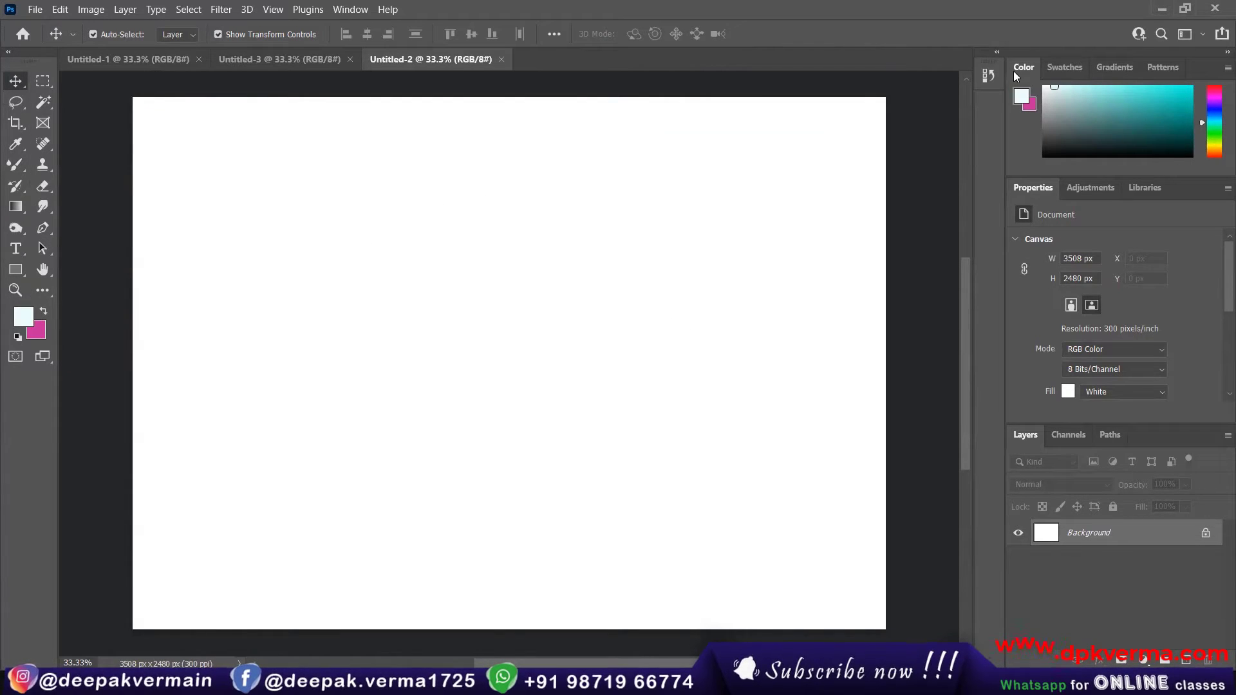
{"action": "left_click", "coordinate": [1057, 71]}
{"action": "left_click", "coordinate": [1030, 69]}
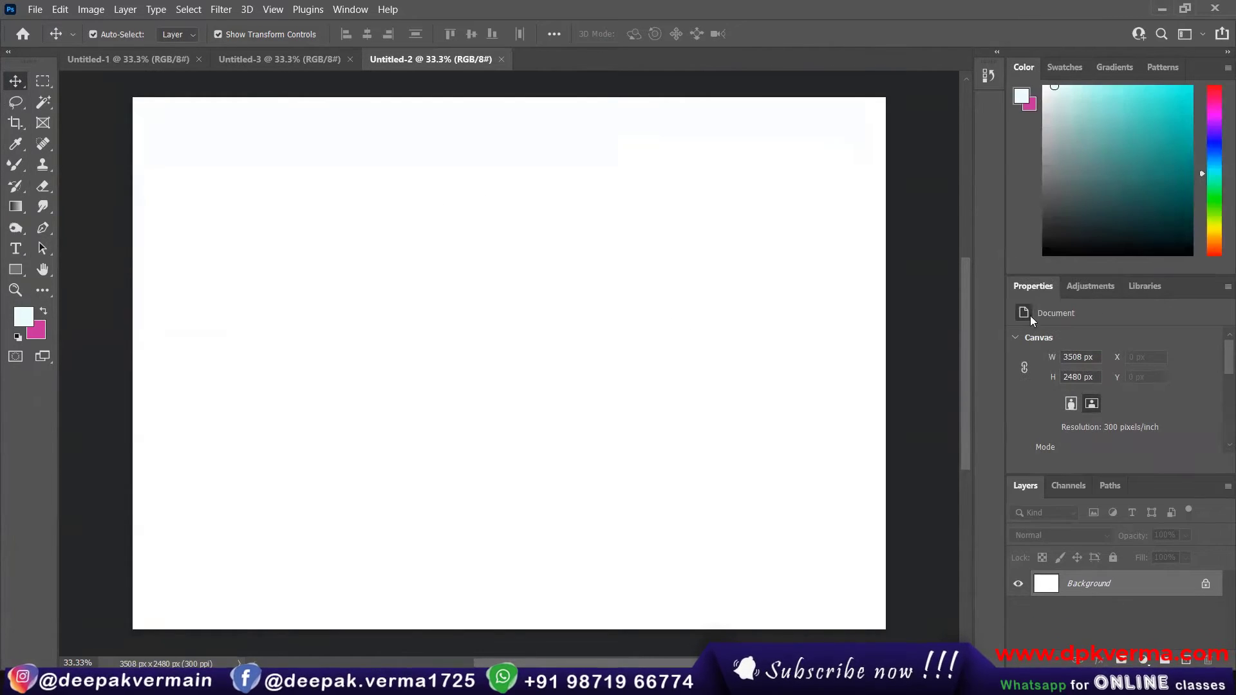
{"action": "left_click", "coordinate": [1074, 287]}
{"action": "left_click", "coordinate": [1030, 286]}
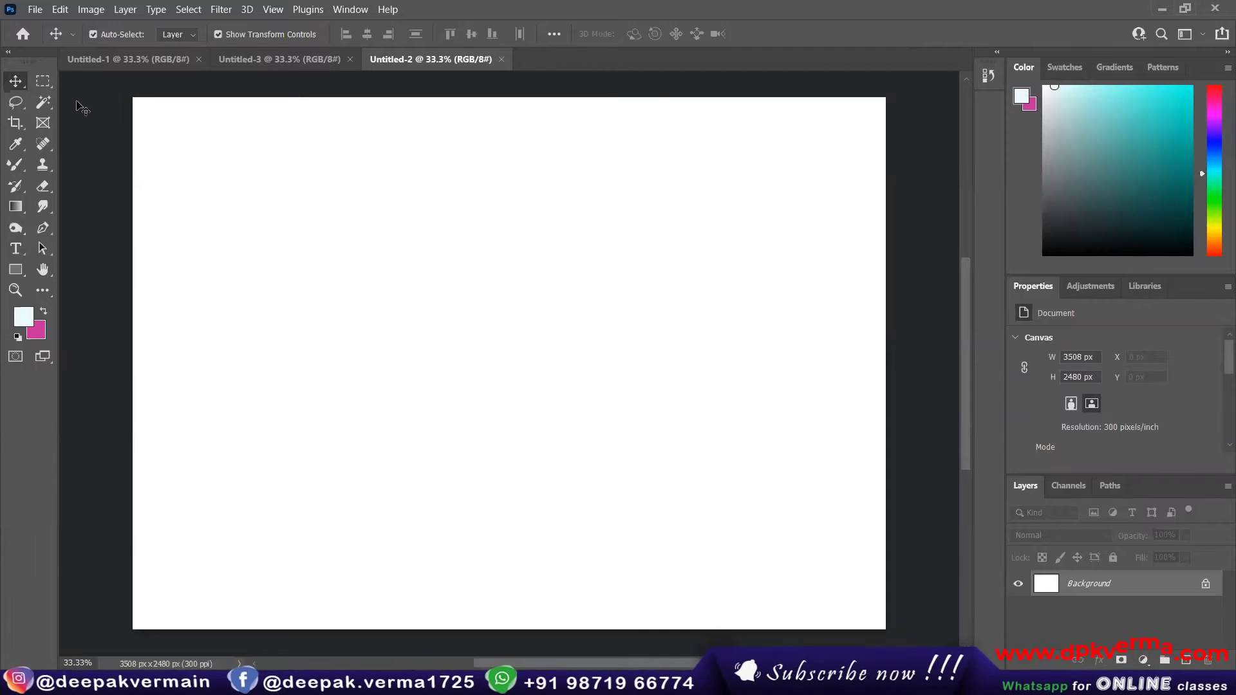
Step: Activate the Rectangular Marquee tool and show the other marquee tools grouped with it
{"action": "left_click", "coordinate": [47, 86]}
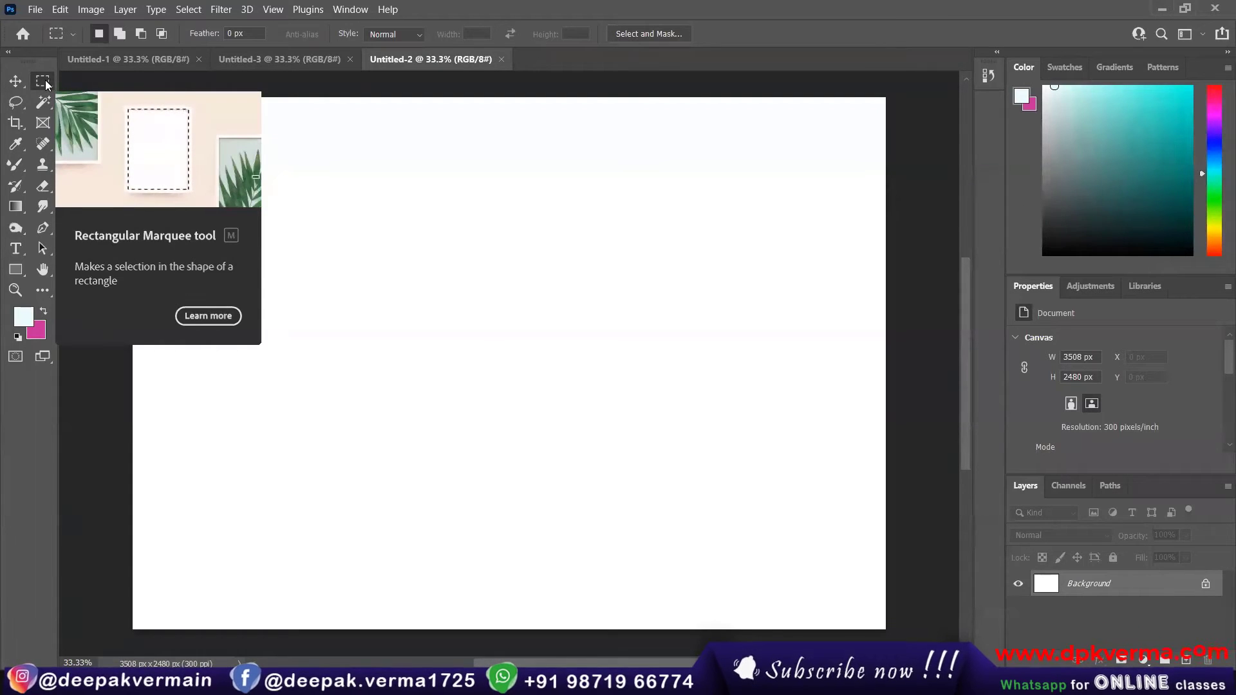
{"action": "right_click", "coordinate": [45, 80]}
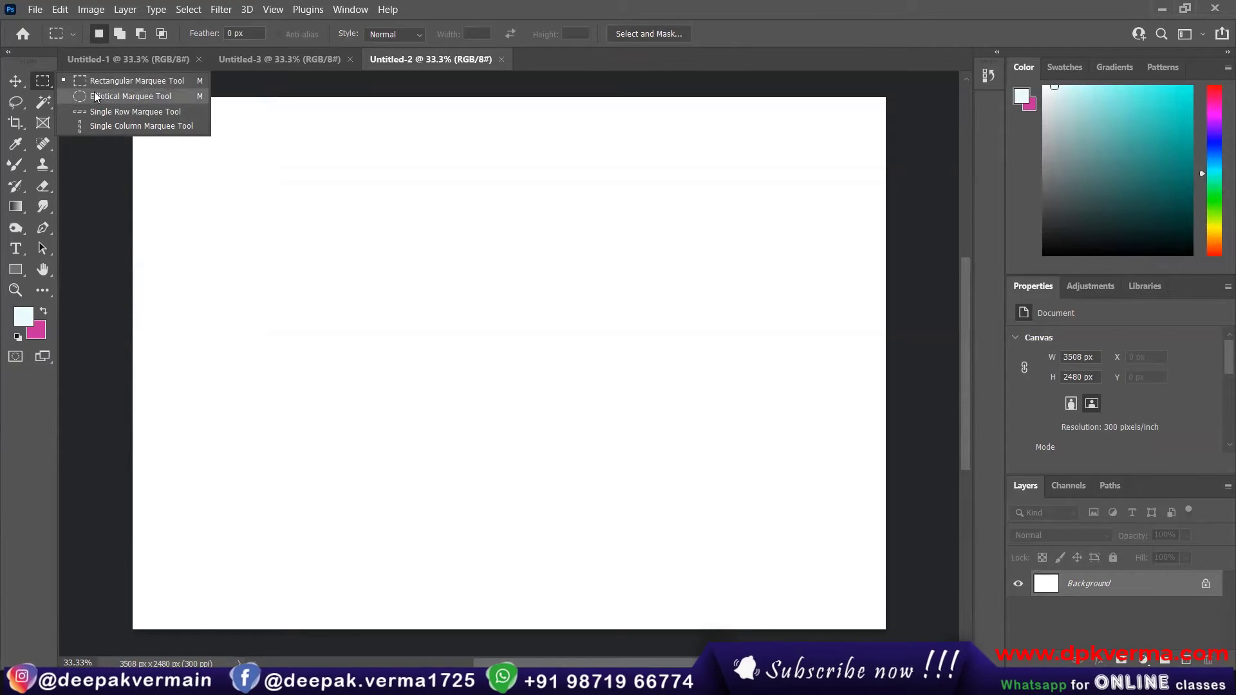
{"action": "left_click", "coordinate": [43, 82]}
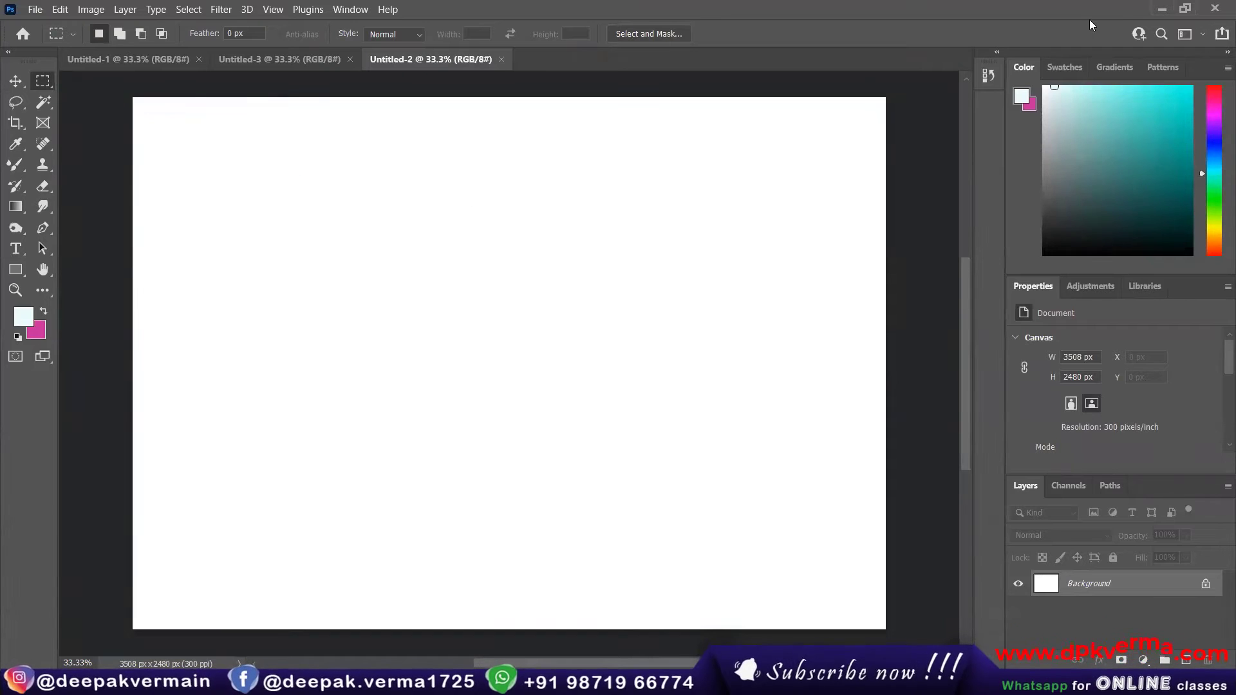
{"action": "right_click", "coordinate": [39, 83]}
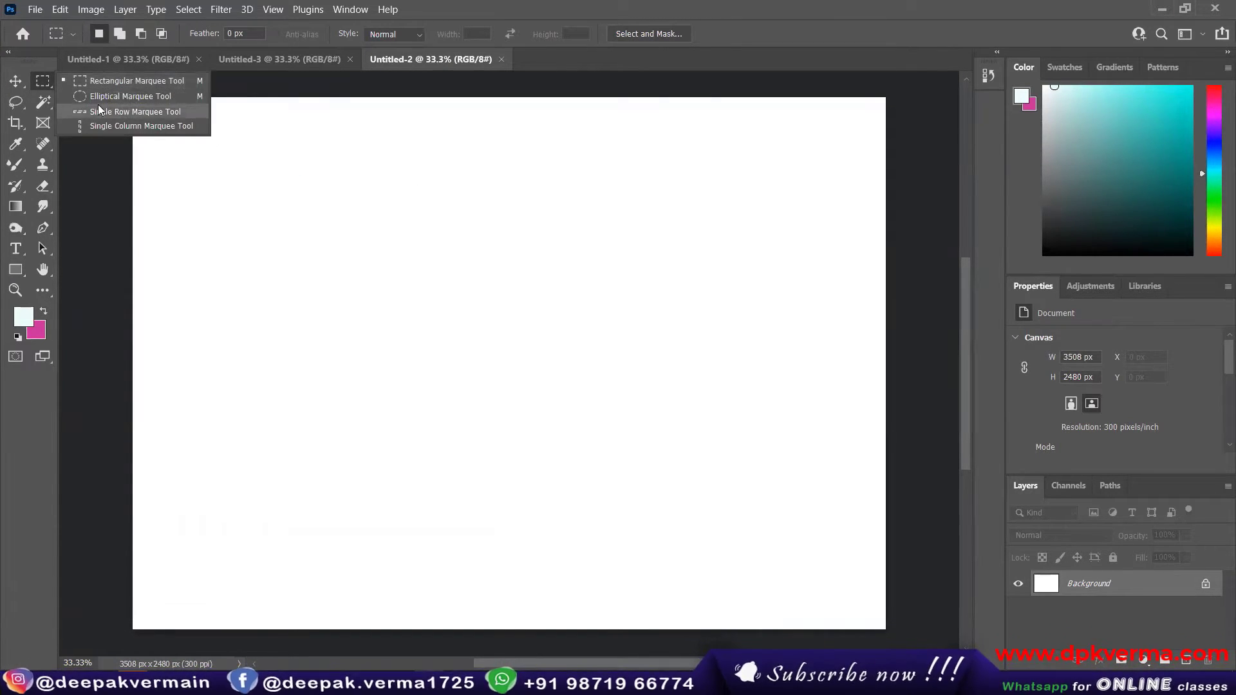
{"action": "left_click", "coordinate": [45, 85]}
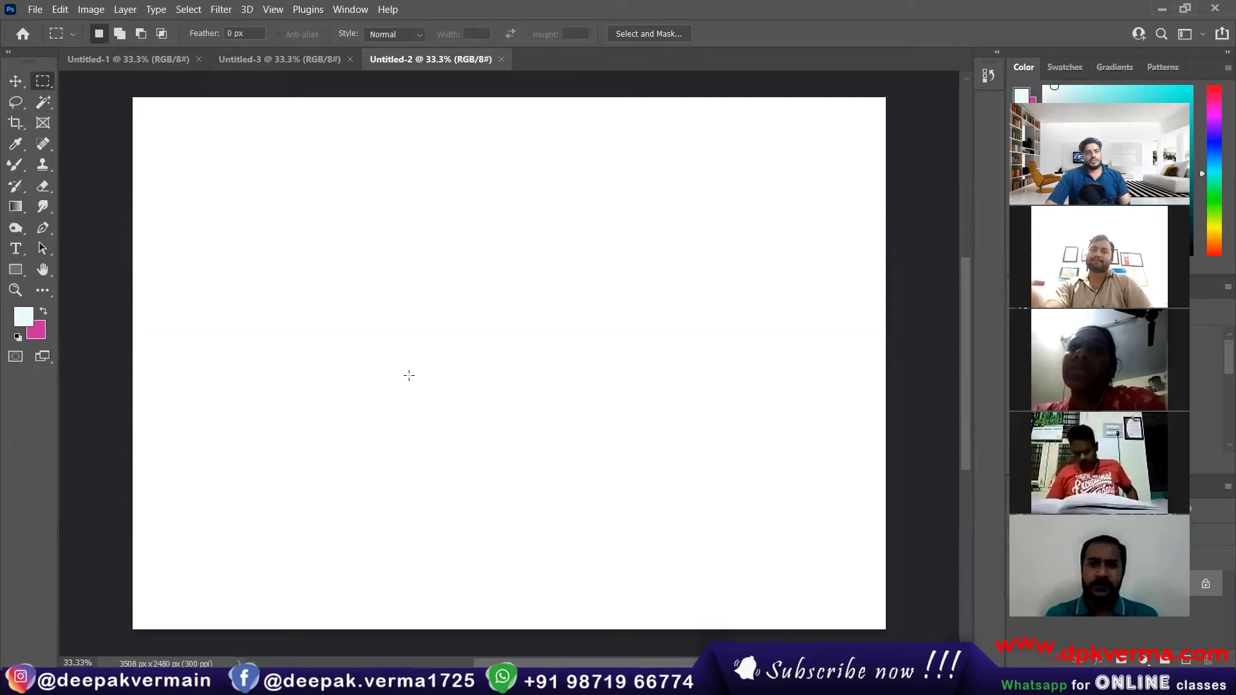
Step: Show the tools grouped with the Mixer Brush and switch to the Pencil tool
{"action": "left_click", "coordinate": [18, 171]}
{"action": "right_click", "coordinate": [19, 170]}
{"action": "left_click", "coordinate": [18, 170]}
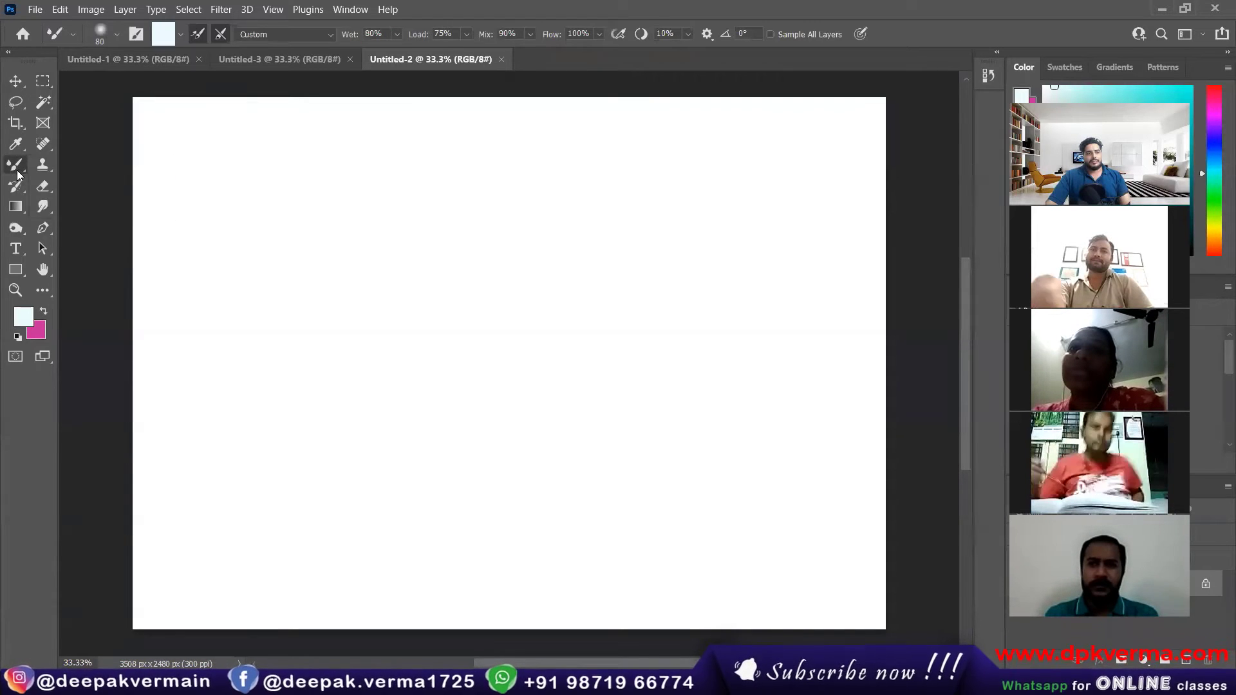
{"action": "right_click", "coordinate": [18, 170]}
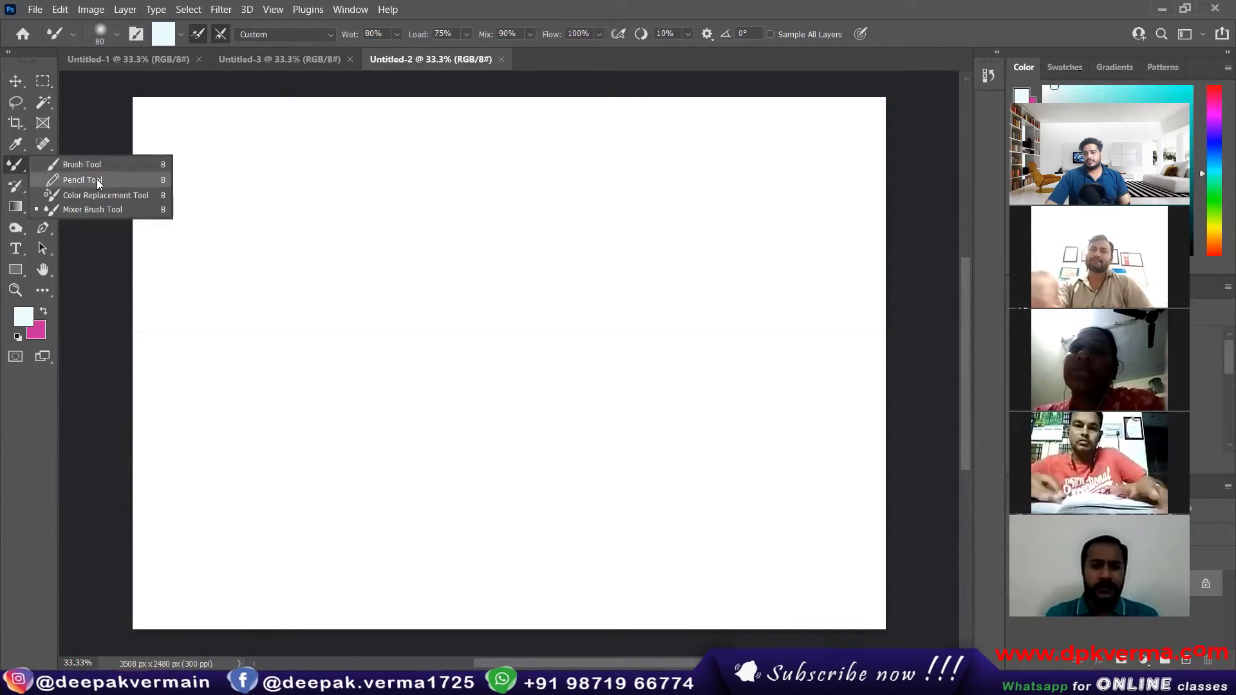
{"action": "left_click", "coordinate": [18, 170]}
{"action": "right_click", "coordinate": [19, 171]}
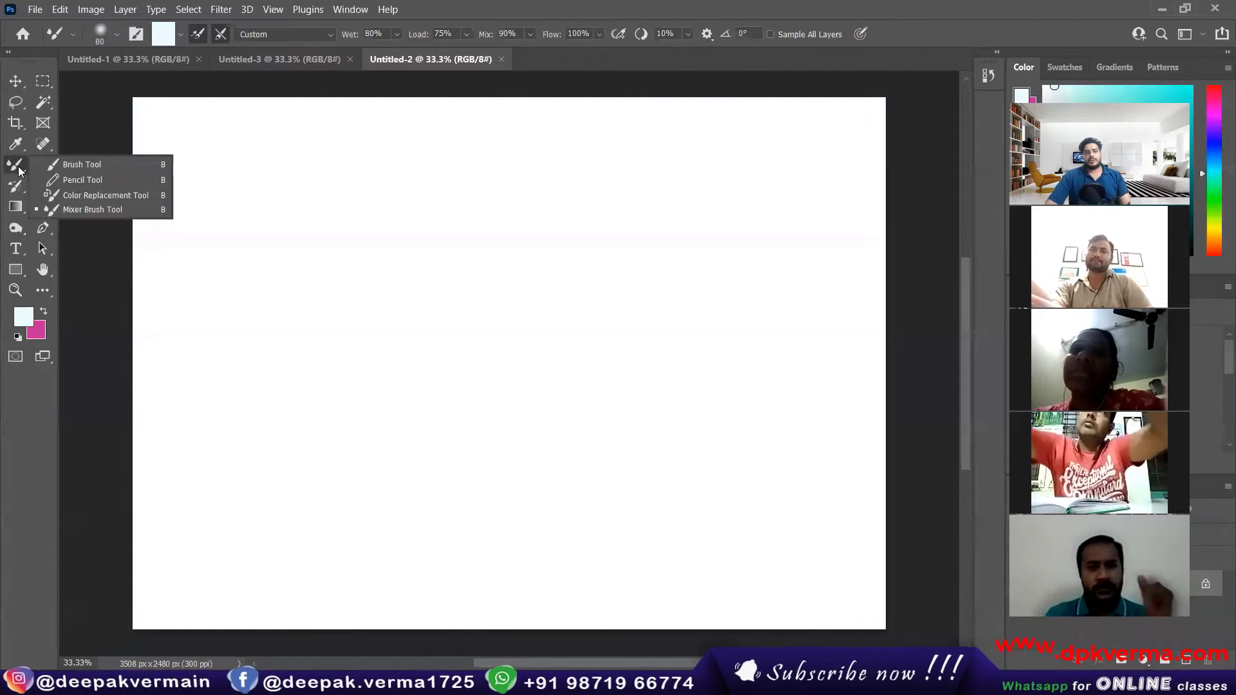
{"action": "left_click", "coordinate": [90, 183]}
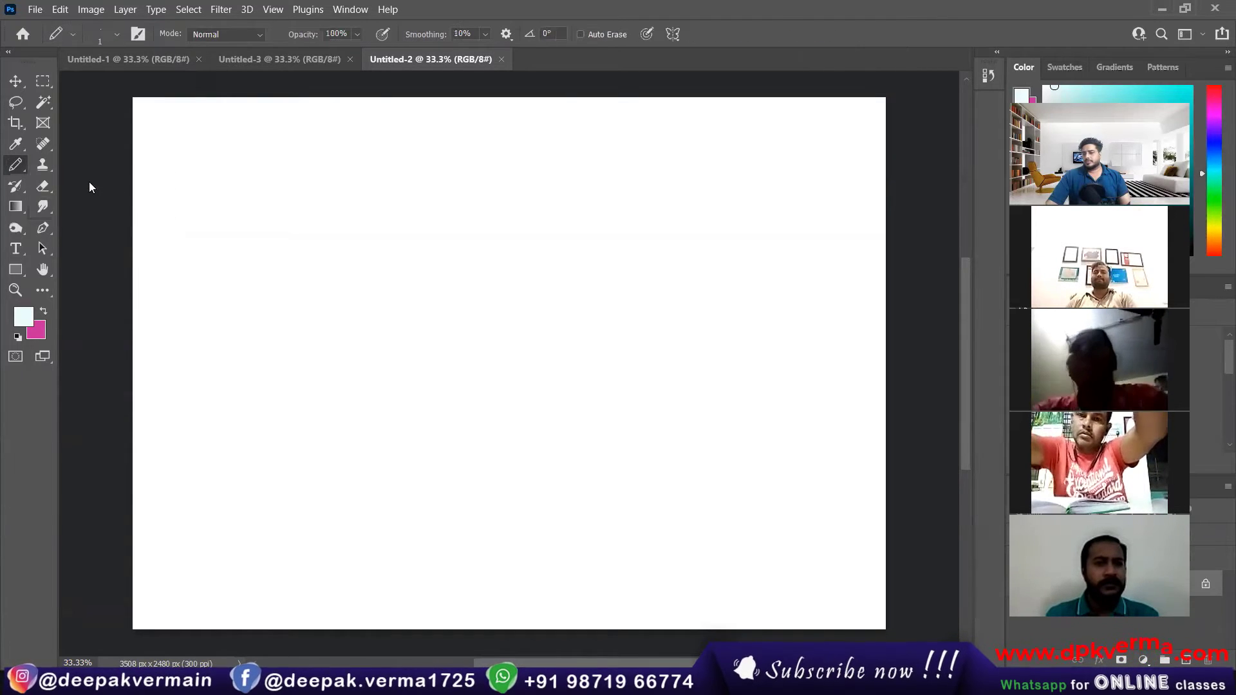
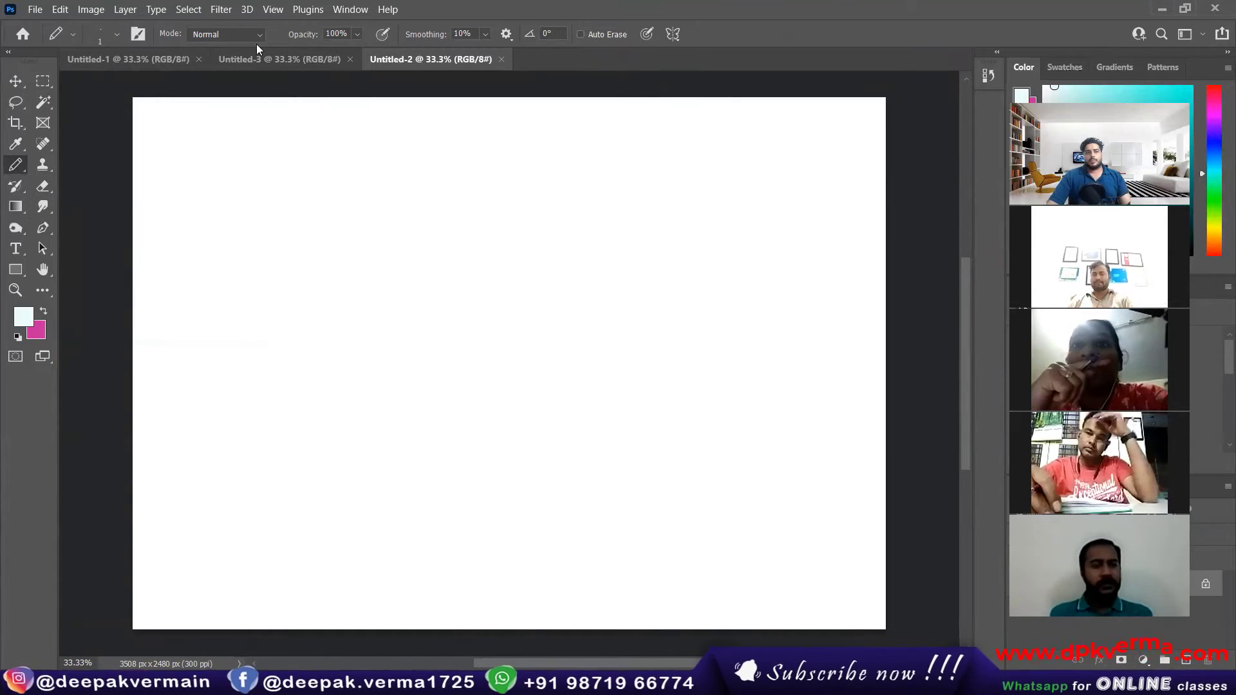
Step: Examine the Pencil tool's presets, its size and hardness settings, and the brushes in the General Brushes folder
{"action": "left_click", "coordinate": [71, 35]}
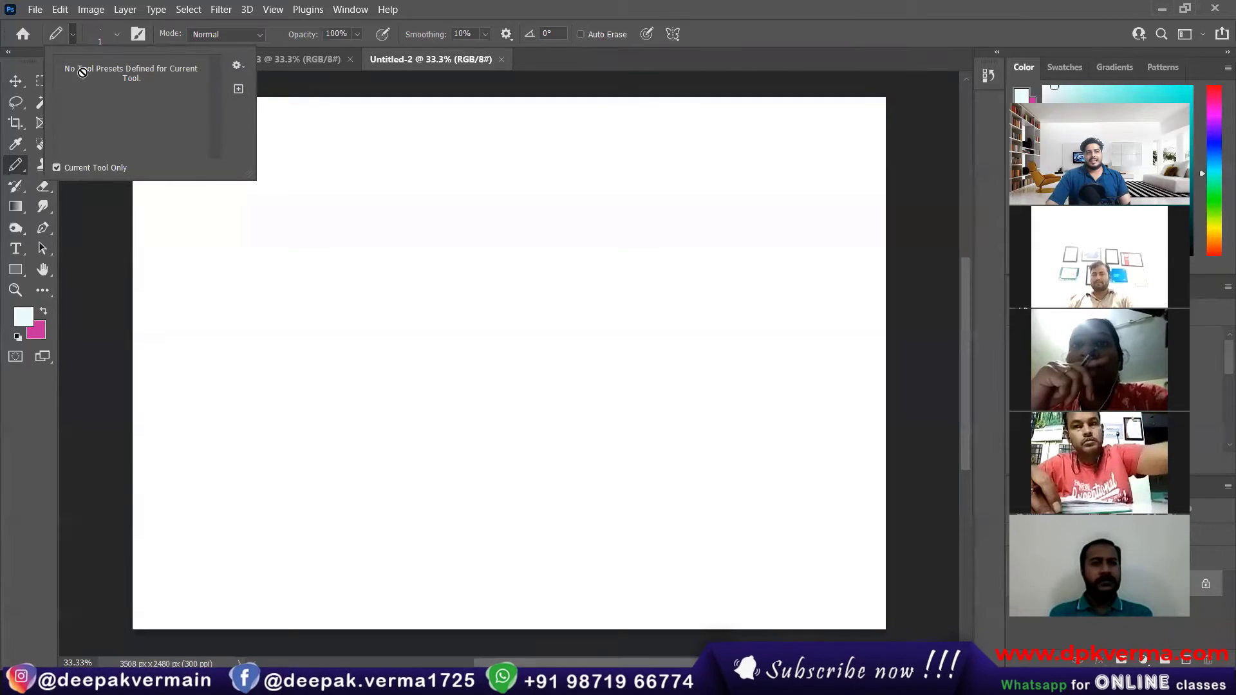
{"action": "left_click", "coordinate": [116, 34]}
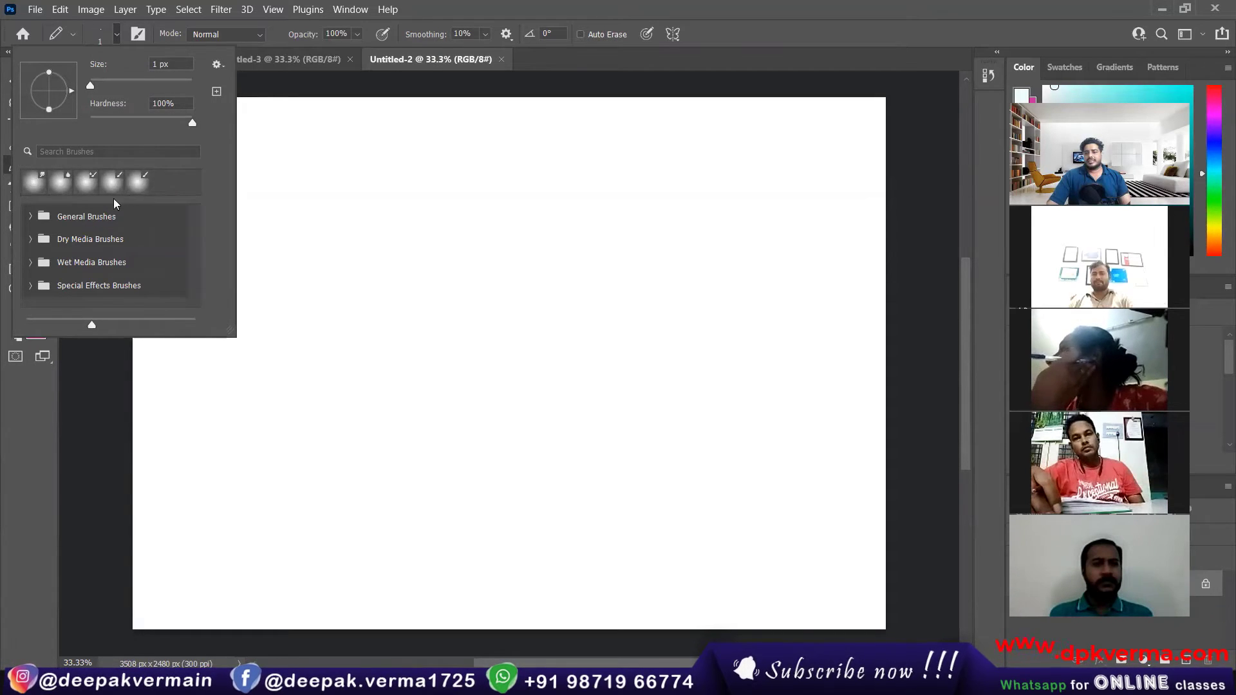
{"action": "left_click", "coordinate": [30, 217]}
{"action": "scroll", "coordinate": [78, 259], "scroll_direction": "down", "scroll_amount": 1}
{"action": "scroll", "coordinate": [78, 259], "scroll_direction": "down", "scroll_amount": 1}
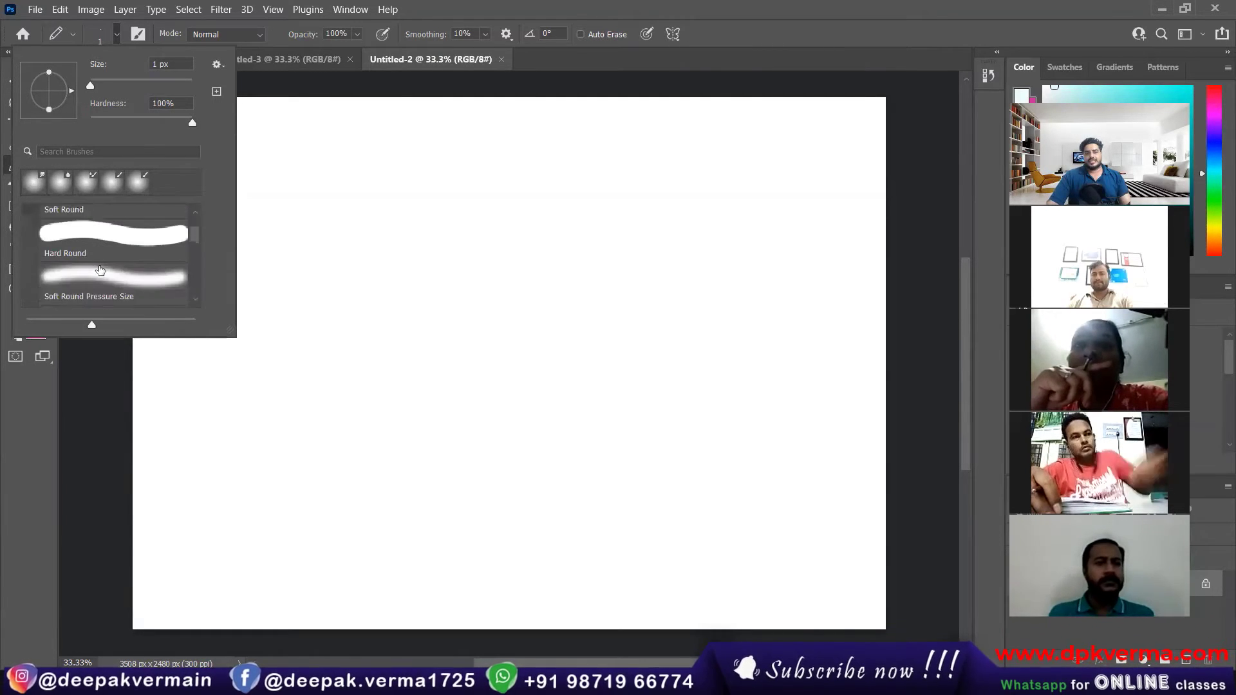
{"action": "scroll", "coordinate": [77, 259], "scroll_direction": "up", "scroll_amount": 2}
{"action": "left_click", "coordinate": [30, 216]}
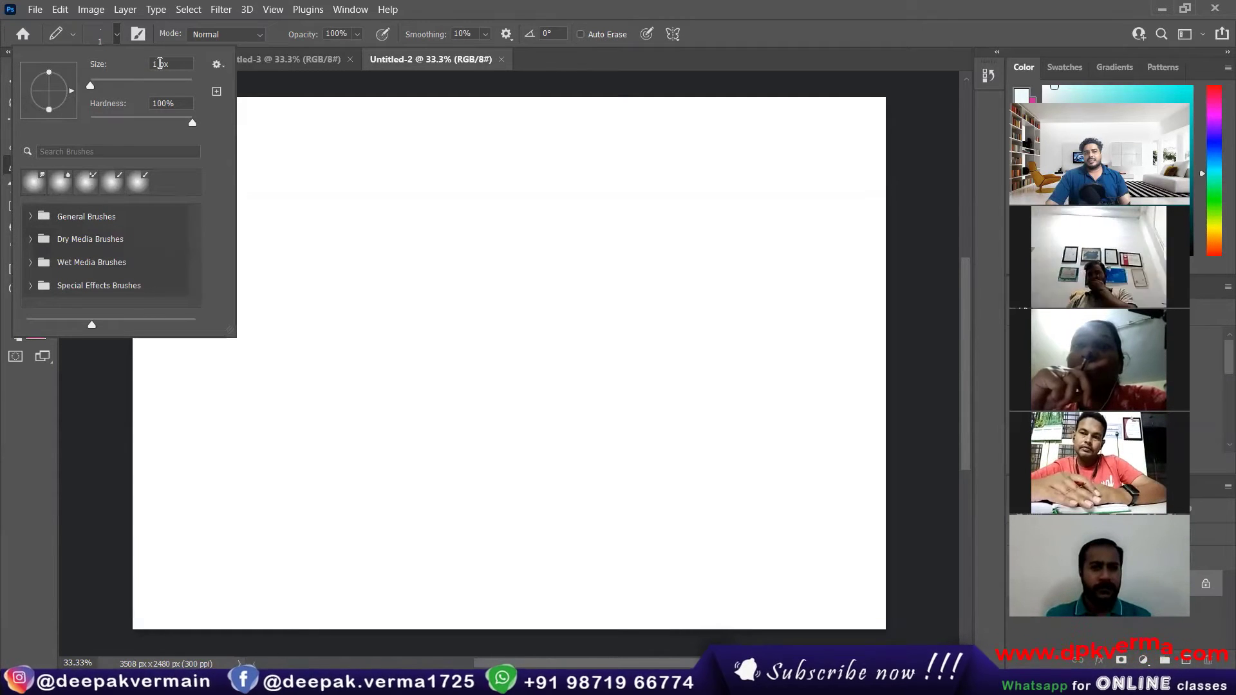
Step: Set the pencil's size to 12 px
{"action": "left_click_drag", "start_coordinate": [90, 88], "coordinate": [96, 88]}
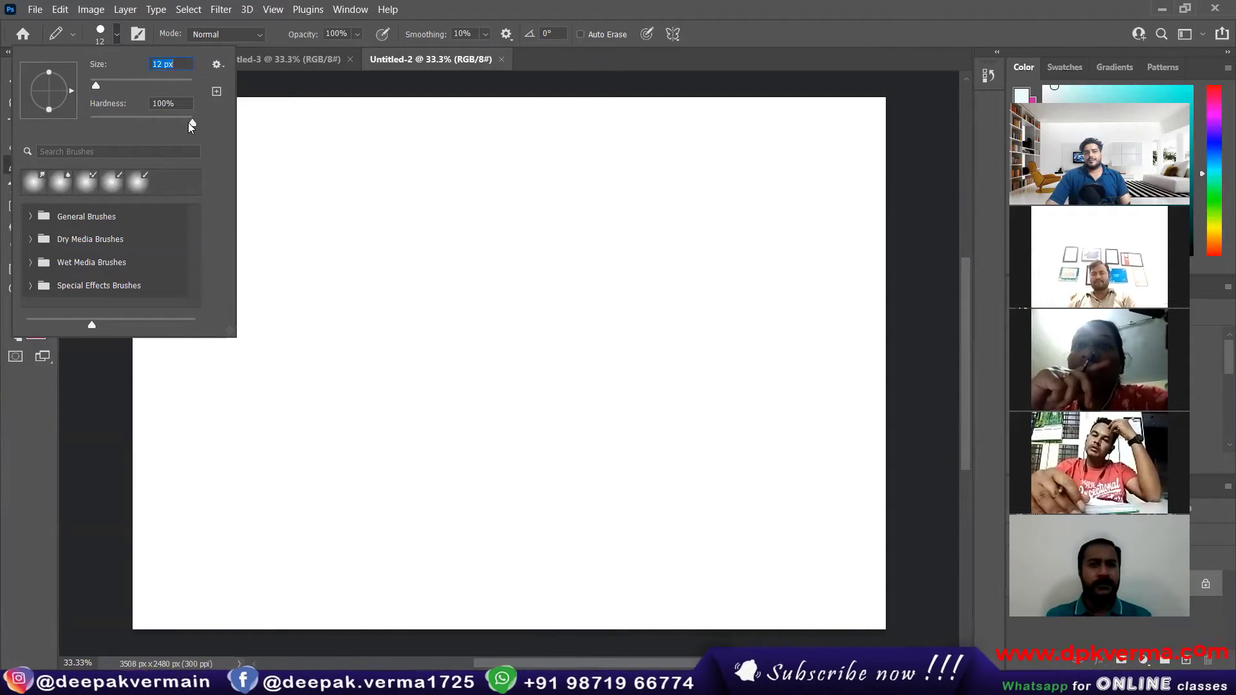
{"action": "key", "text": "Tab"}
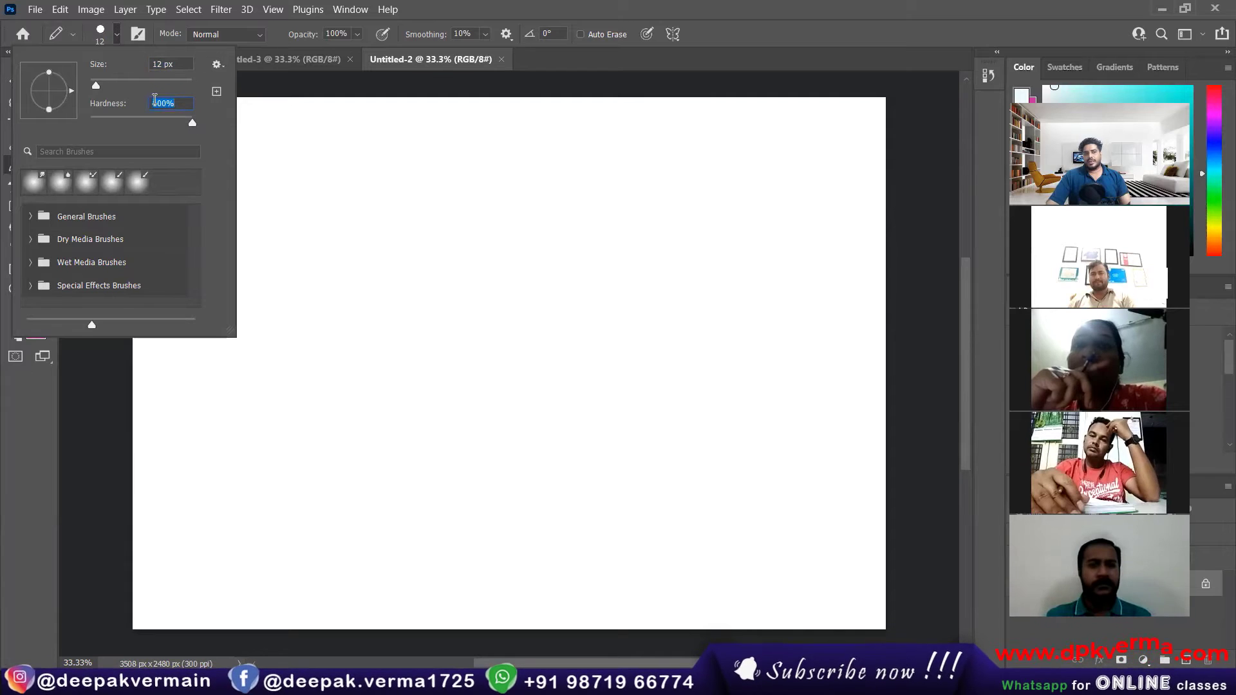
{"action": "left_click", "coordinate": [118, 32]}
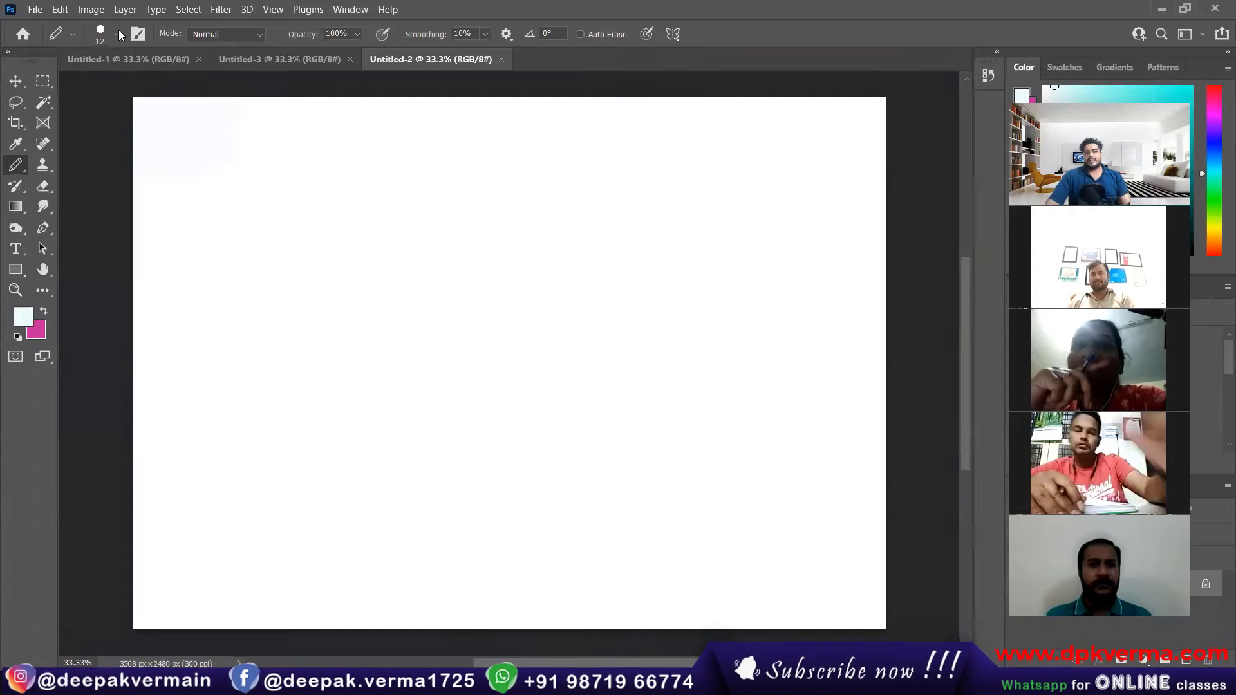
Step: Set the foreground color to blue 0032ec and draw a thin letter E left of the canvas's upper center
{"action": "left_click", "coordinate": [22, 319]}
{"action": "left_click", "coordinate": [257, 351]}
{"action": "left_click", "coordinate": [243, 381]}
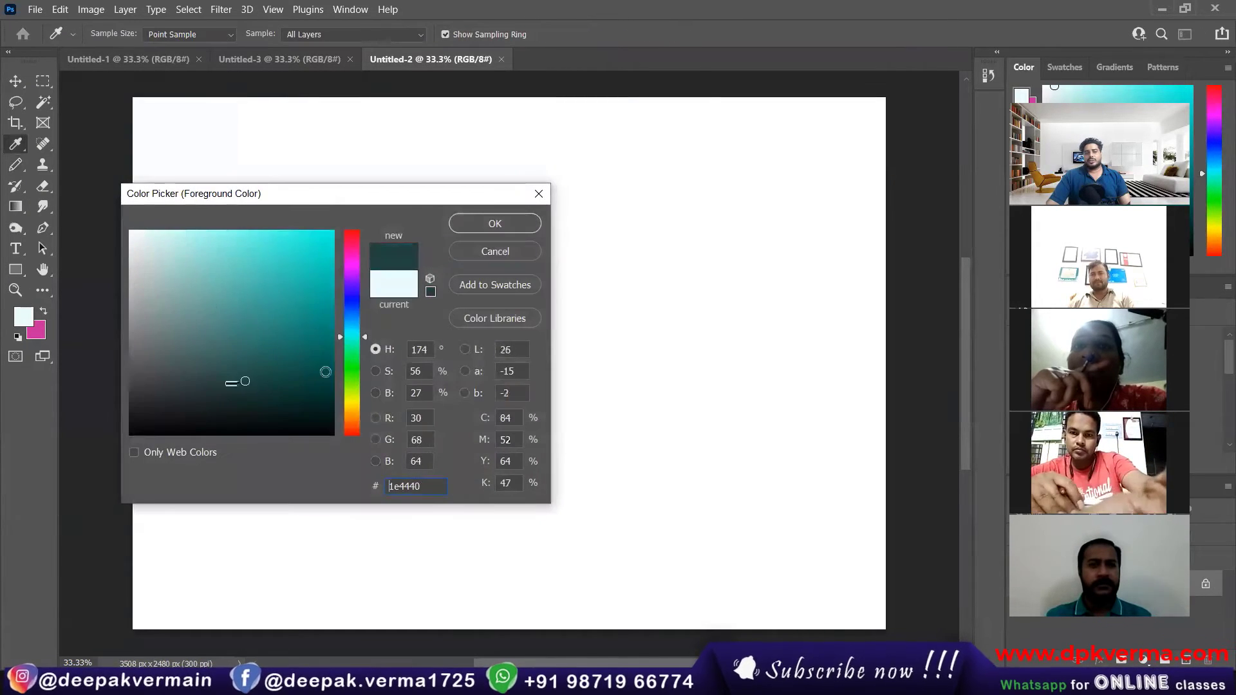
{"action": "left_click_drag", "start_coordinate": [355, 351], "coordinate": [356, 306]}
{"action": "mouse_move", "coordinate": [310, 292]}
{"action": "left_mouse_down"}
{"action": "mouse_move", "coordinate": [350, 221]}
{"action": "mouse_move", "coordinate": [343, 240]}
{"action": "mouse_move", "coordinate": [441, 345]}
{"action": "left_mouse_up"}
{"action": "left_click", "coordinate": [497, 230]}
{"action": "left_click_drag", "start_coordinate": [336, 266], "coordinate": [422, 258]}
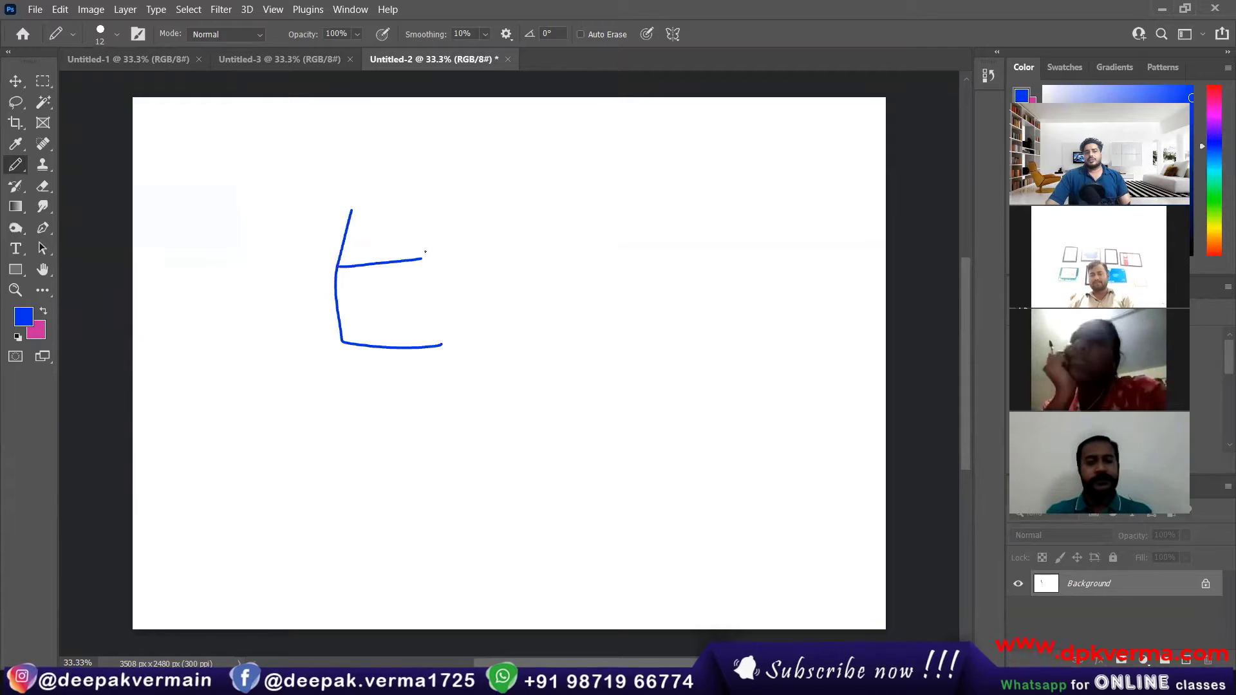
{"action": "left_click_drag", "start_coordinate": [349, 210], "coordinate": [465, 195]}
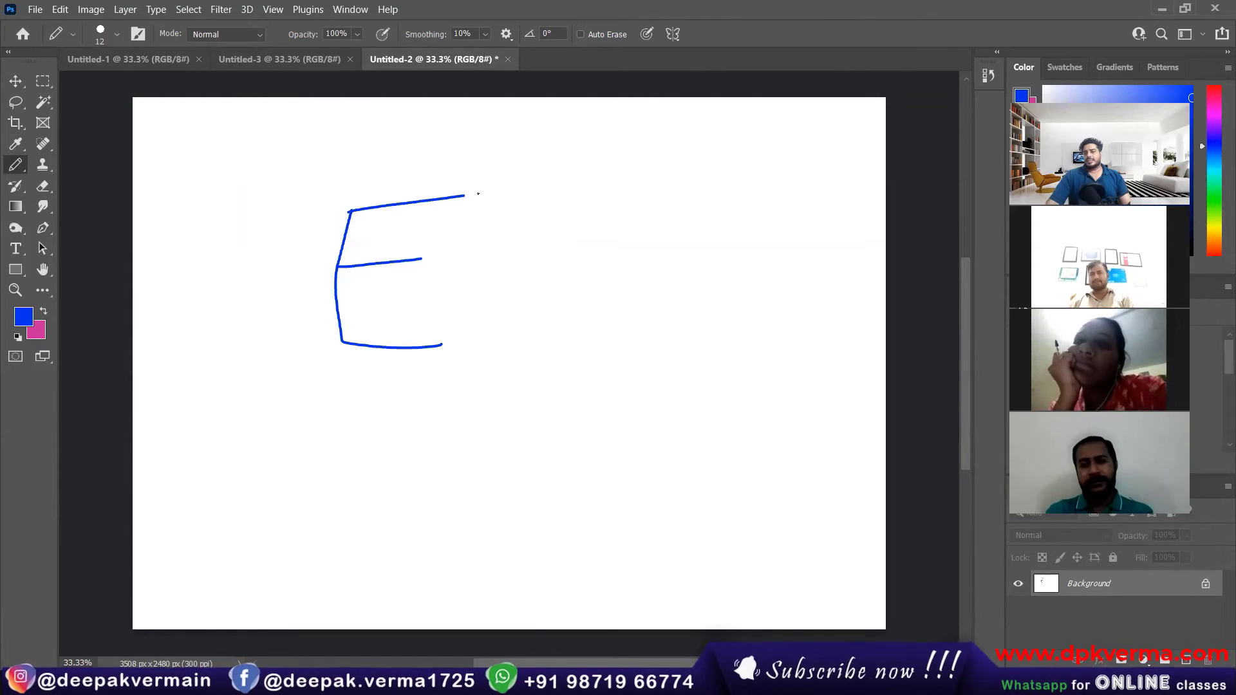
Step: Set the pencil's size to 45 px and draw a second, thicker letter E to the right of the first
{"action": "left_click", "coordinate": [74, 34]}
{"action": "left_click", "coordinate": [117, 35]}
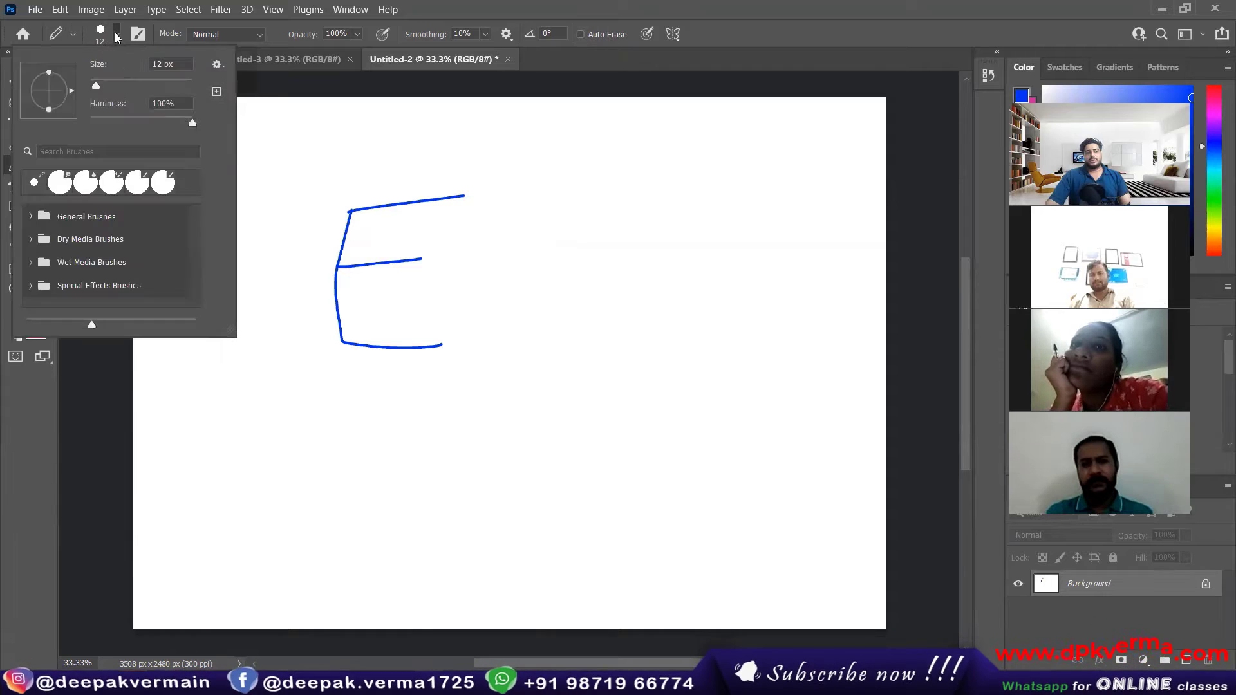
{"action": "left_click_drag", "start_coordinate": [94, 86], "coordinate": [113, 87]}
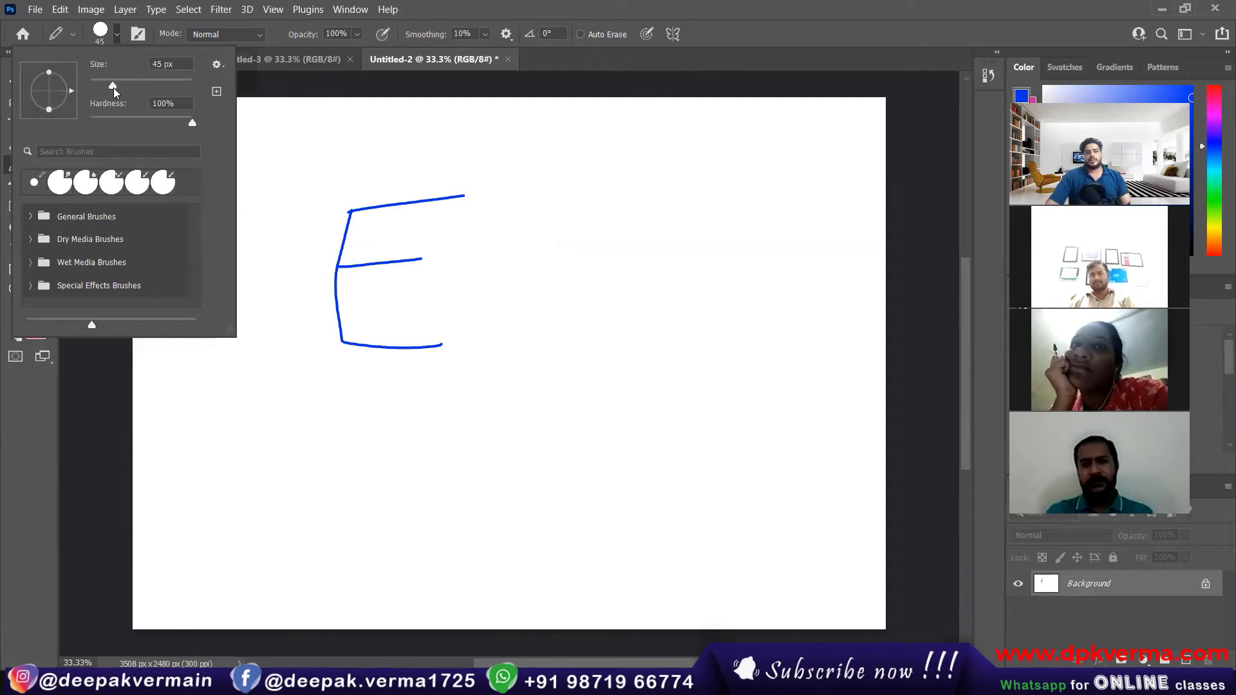
{"action": "left_click", "coordinate": [118, 39]}
{"action": "mouse_move", "coordinate": [544, 188]}
{"action": "left_mouse_down"}
{"action": "mouse_move", "coordinate": [537, 291]}
{"action": "mouse_move", "coordinate": [634, 293]}
{"action": "left_mouse_up"}
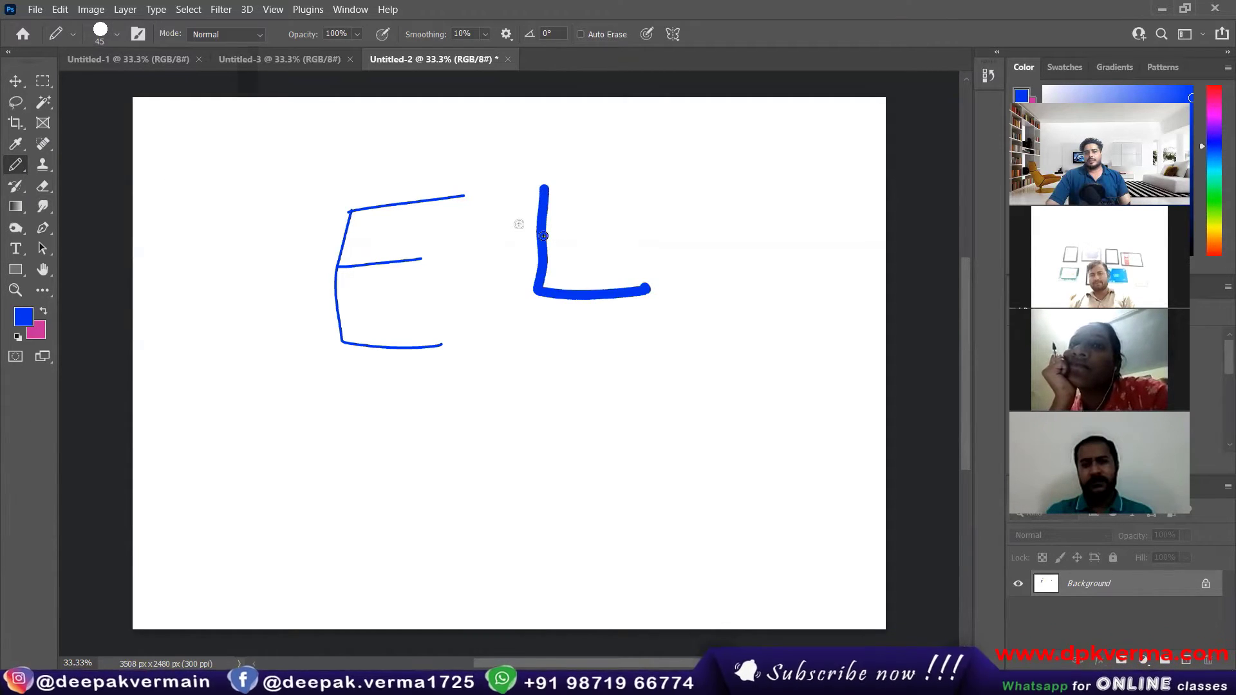
{"action": "left_click_drag", "start_coordinate": [546, 237], "coordinate": [605, 226]}
{"action": "left_click_drag", "start_coordinate": [546, 188], "coordinate": [644, 176]}
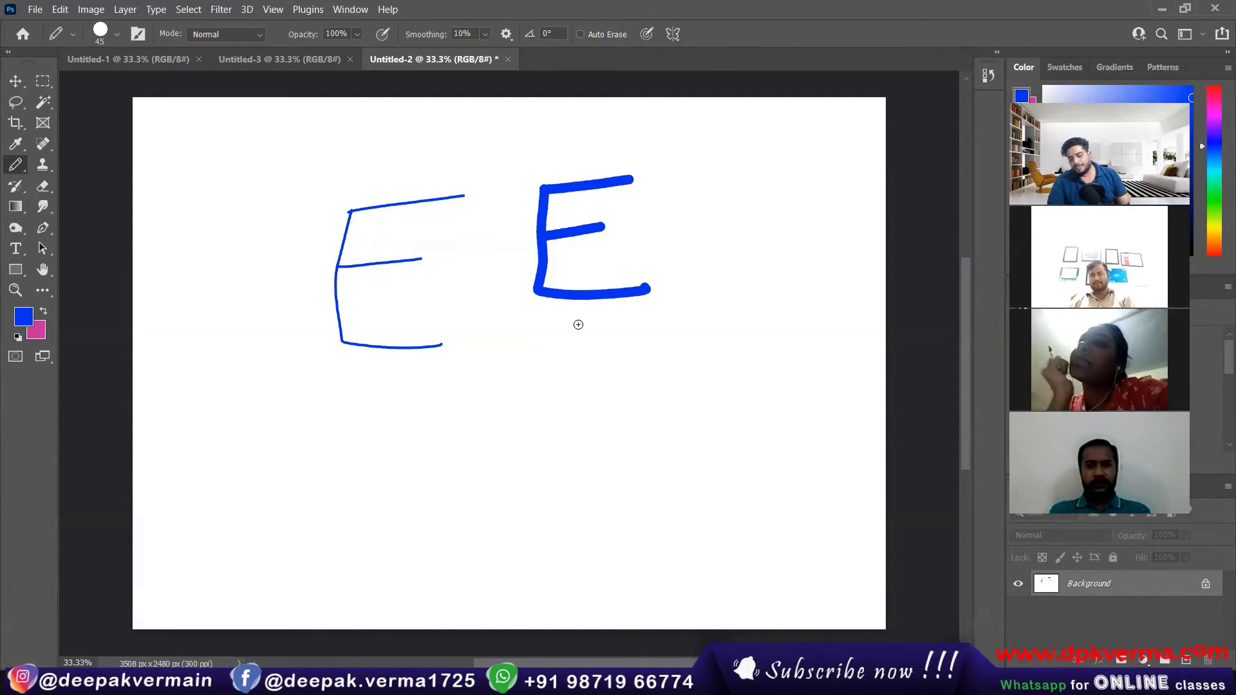
Step: Set the pencil's size to 125 px and draw a third, very thick letter E to the right of the second
{"action": "key", "text": "bracketright"}
{"action": "key", "text": "bracketright"}
{"action": "key", "text": "bracketright"}
{"action": "key", "text": "bracketright"}
{"action": "key", "text": "bracketright"}
{"action": "key", "text": "bracketright"}
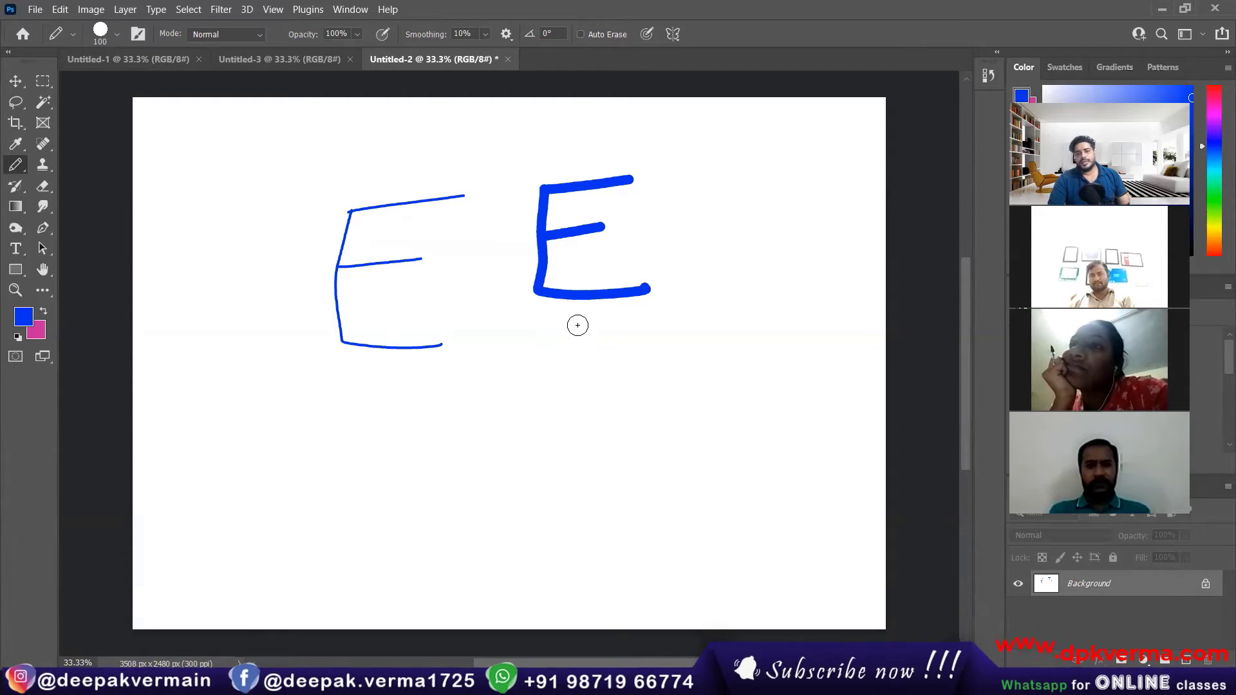
{"action": "key", "text": "bracketright"}
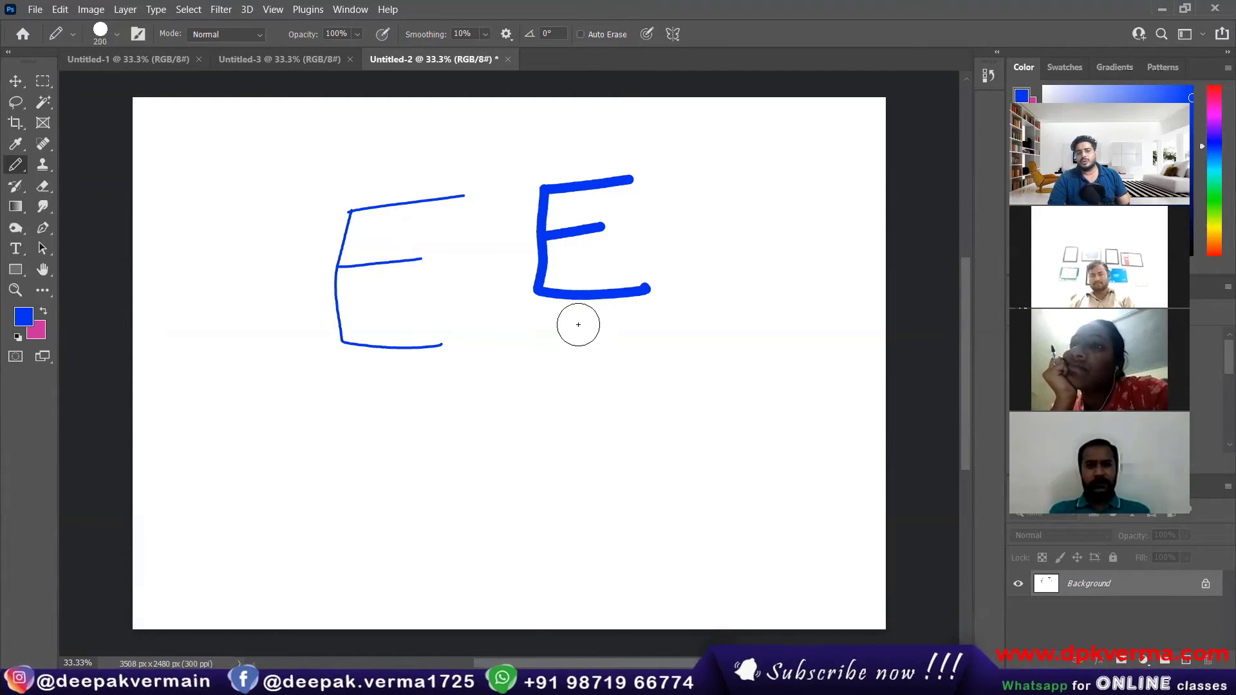
{"action": "key", "text": "bracketright"}
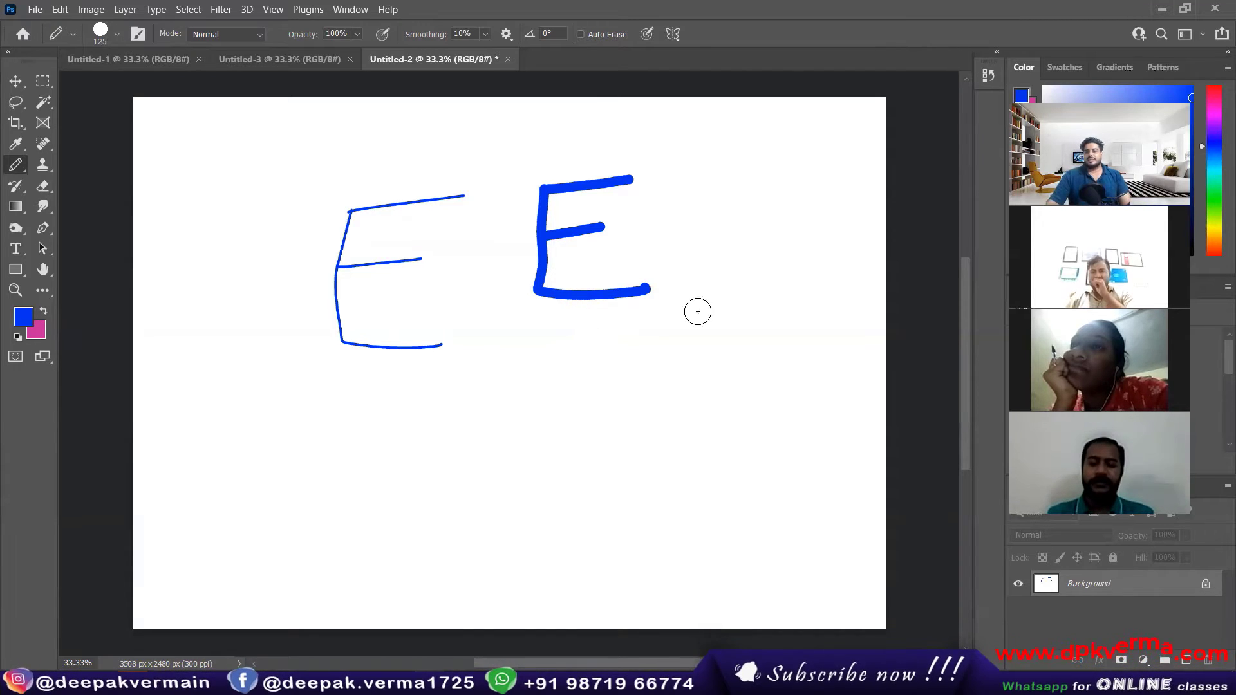
{"action": "left_click", "coordinate": [706, 171]}
{"action": "mouse_move", "coordinate": [702, 187]}
{"action": "left_mouse_down"}
{"action": "mouse_move", "coordinate": [698, 284]}
{"action": "mouse_move", "coordinate": [747, 282]}
{"action": "left_mouse_up"}
{"action": "left_click_drag", "start_coordinate": [701, 235], "coordinate": [752, 228]}
{"action": "left_click_drag", "start_coordinate": [708, 170], "coordinate": [733, 164]}
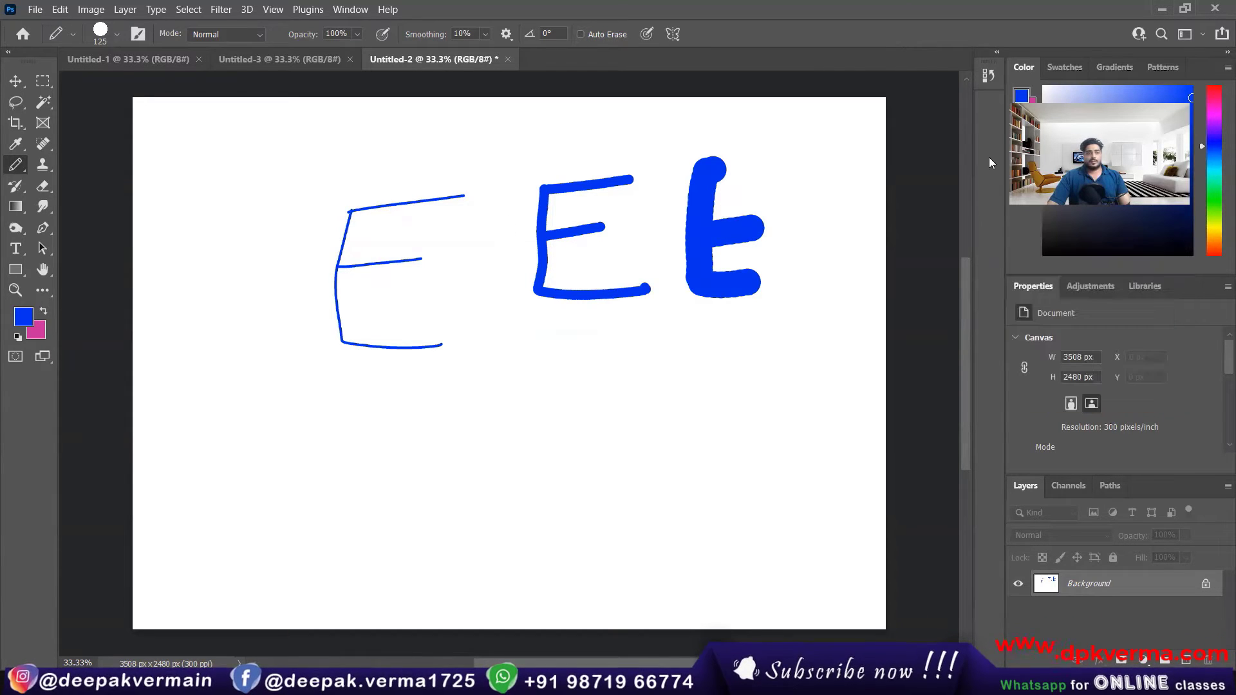
Step: Switch to the Brush tool and show its size, hardness and brush presets
{"action": "right_click", "coordinate": [20, 162]}
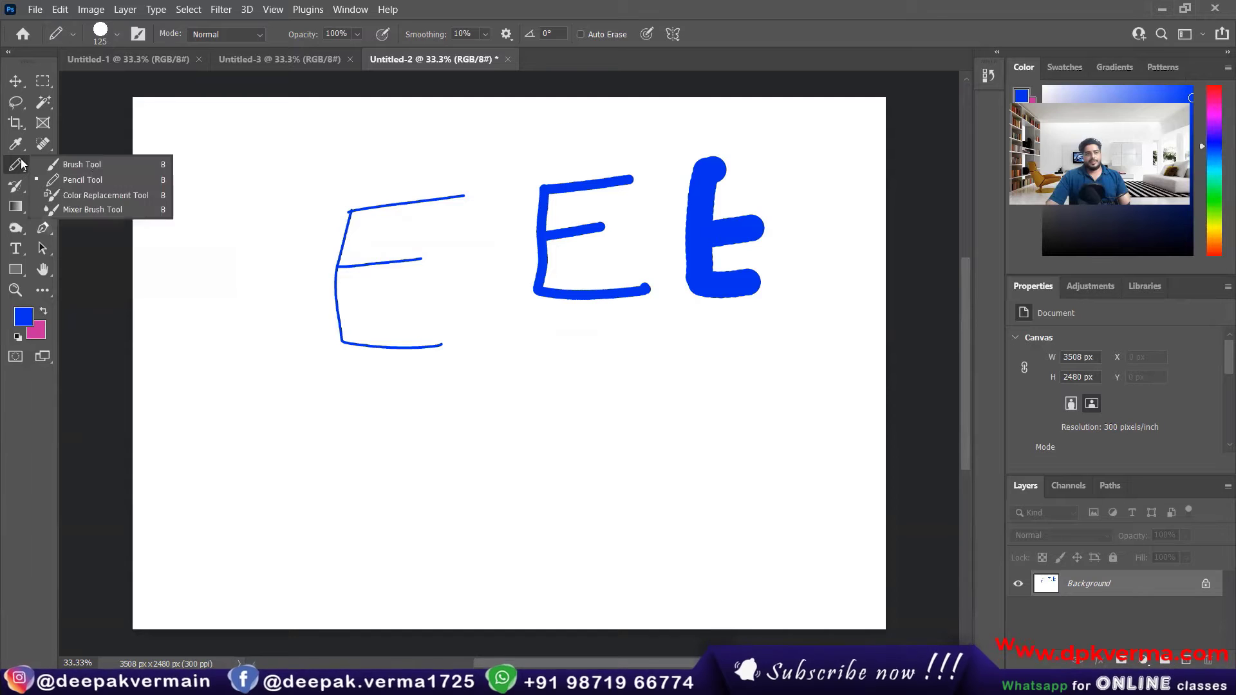
{"action": "left_click", "coordinate": [84, 166]}
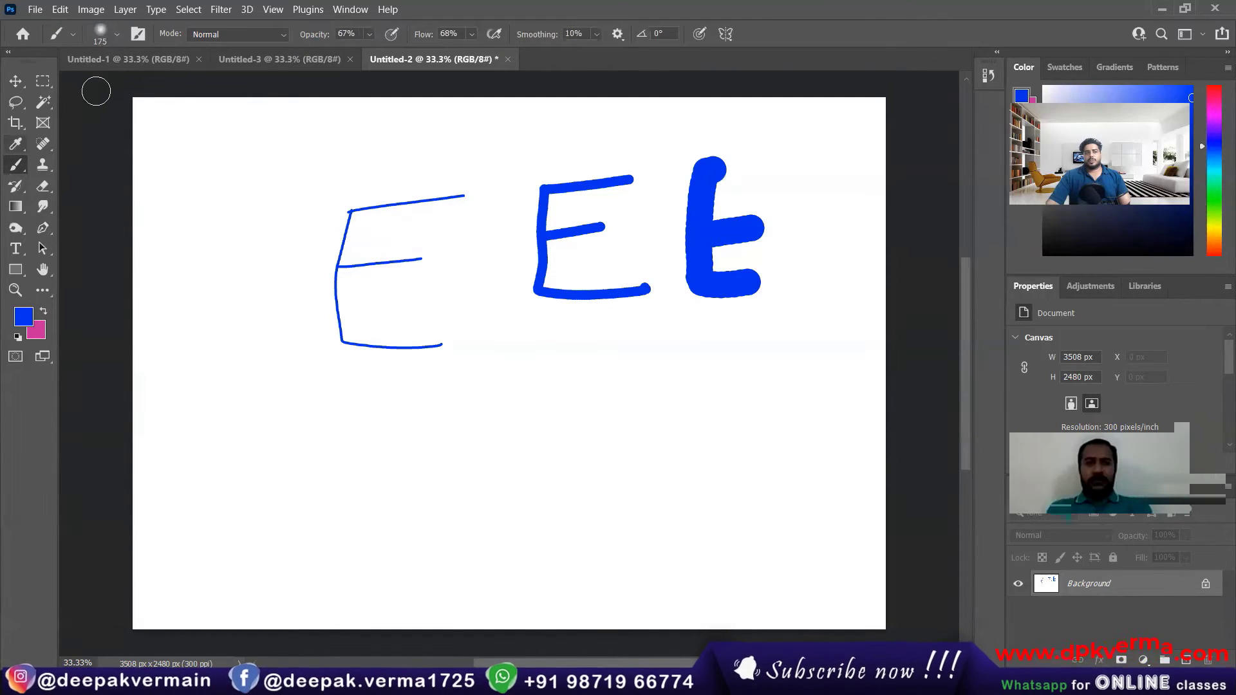
{"action": "left_click", "coordinate": [116, 36]}
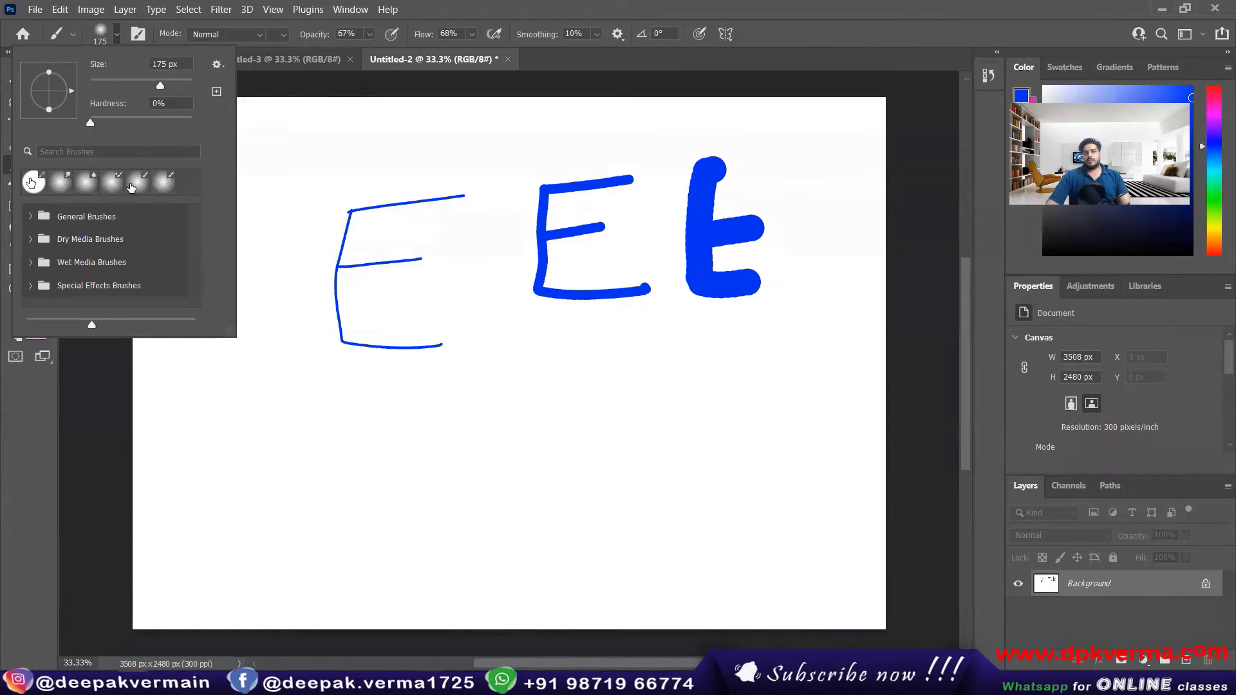
Step: Return to the Pencil tool and set its size to 130 px
{"action": "key", "text": "shift+b"}
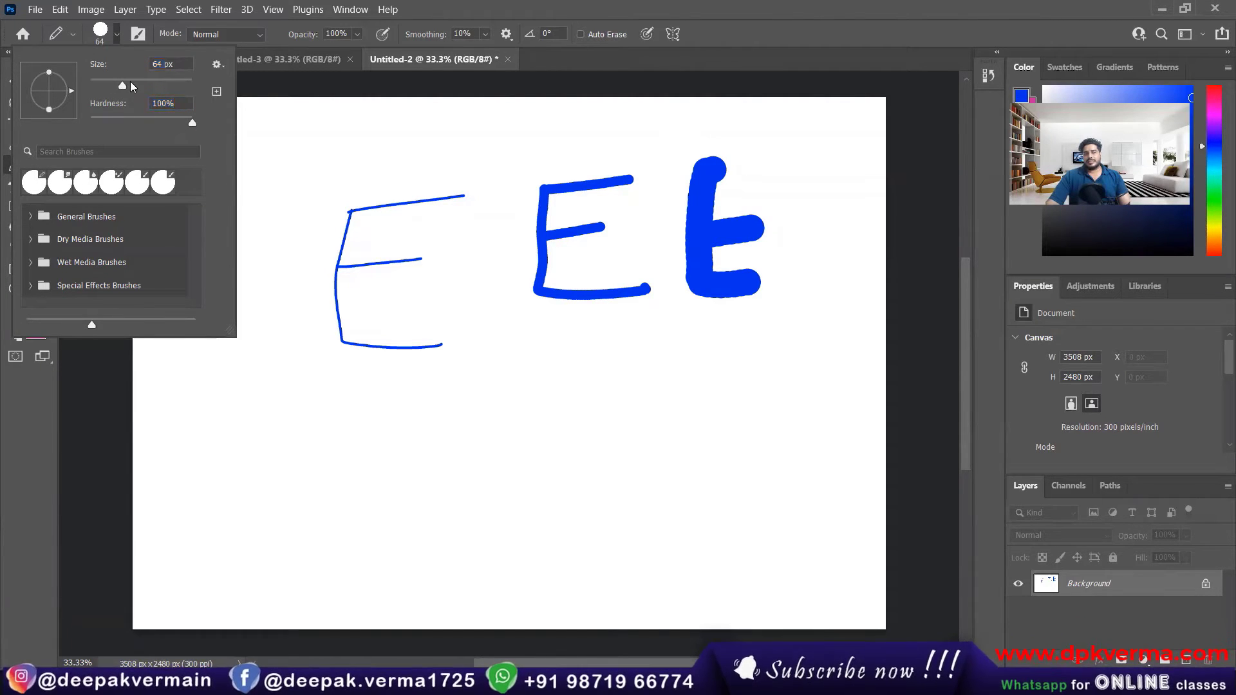
{"action": "left_click", "coordinate": [124, 42]}
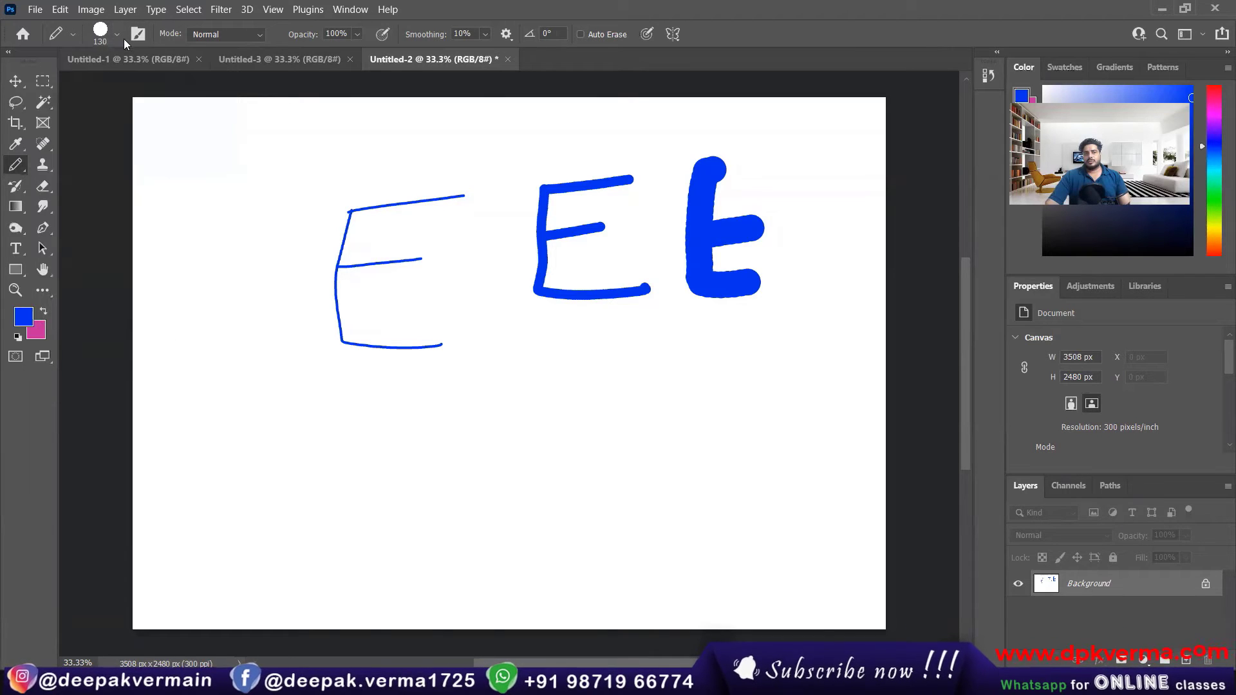
Step: Set the foreground color to red e80c0c and draw a large letter E below the thin blue one
{"action": "left_click", "coordinate": [23, 316]}
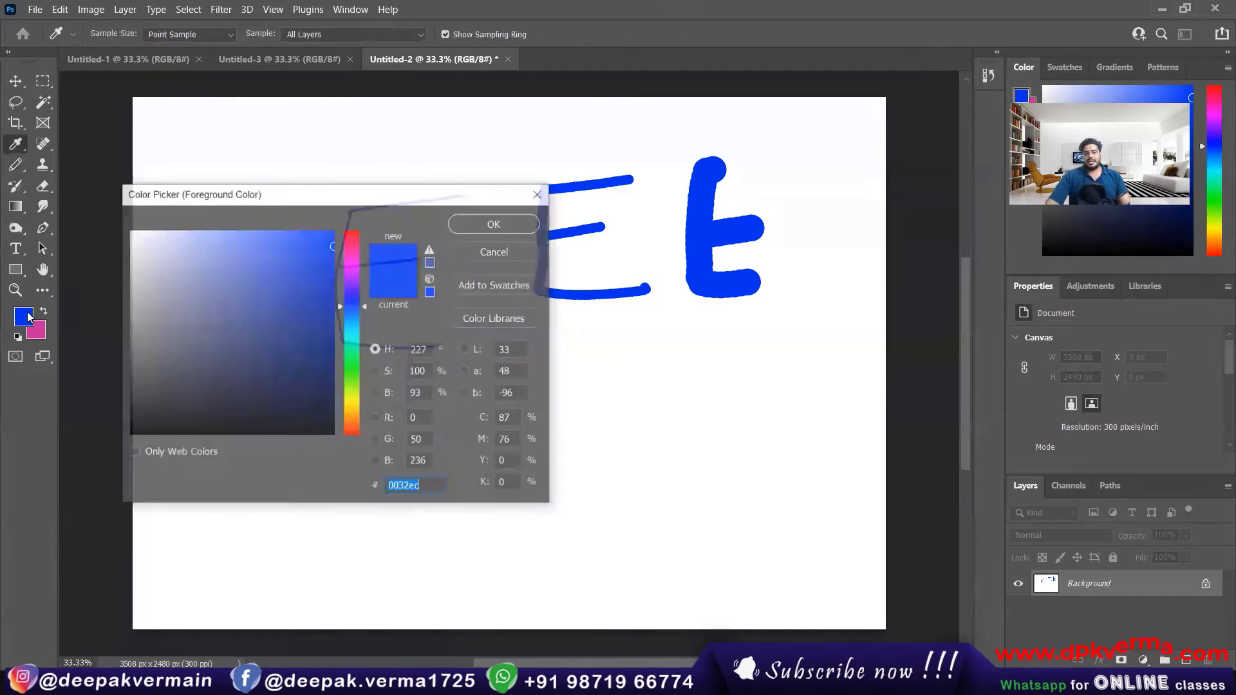
{"action": "left_click_drag", "start_coordinate": [351, 303], "coordinate": [351, 229]}
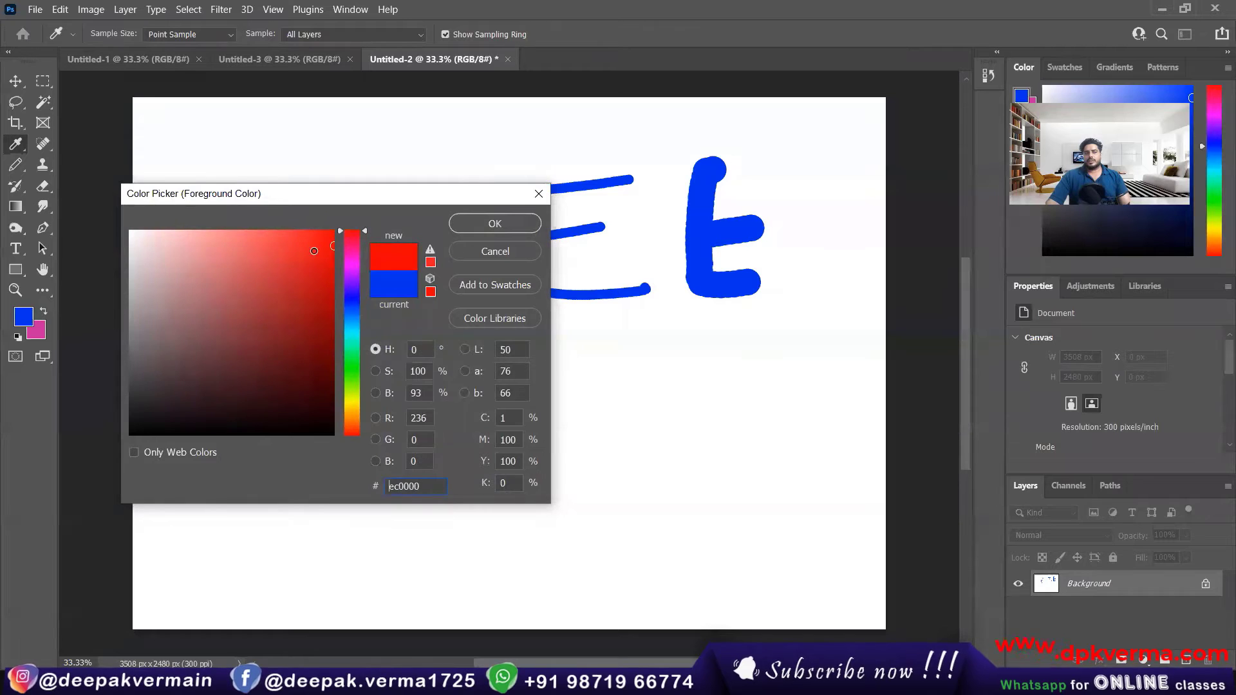
{"action": "left_click", "coordinate": [332, 231]}
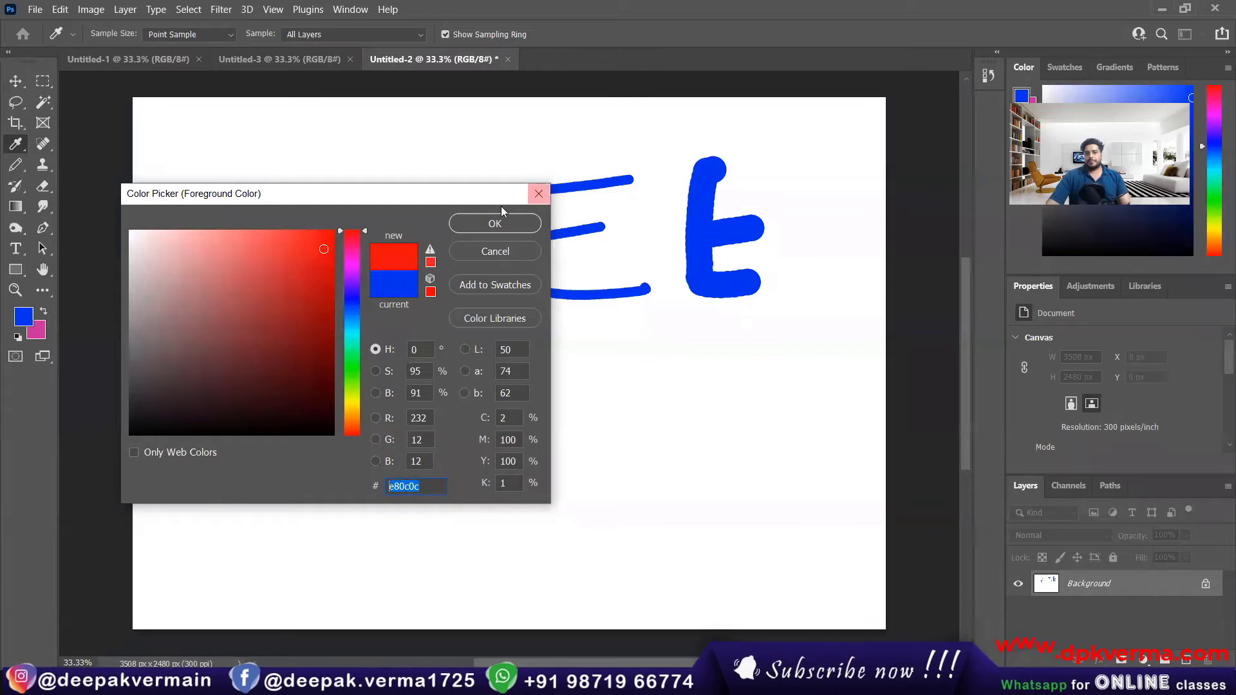
{"action": "left_click", "coordinate": [494, 223]}
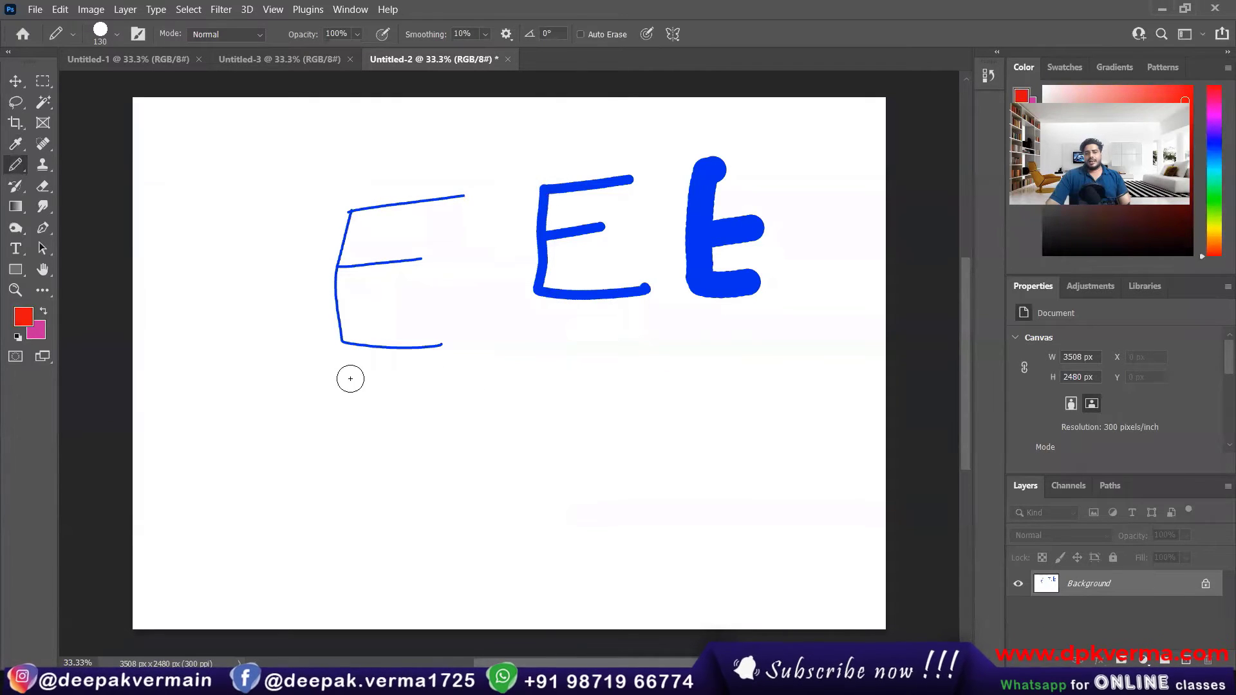
{"action": "mouse_move", "coordinate": [322, 368]}
{"action": "left_mouse_down"}
{"action": "mouse_move", "coordinate": [298, 534]}
{"action": "mouse_move", "coordinate": [415, 537]}
{"action": "left_mouse_up"}
{"action": "left_click_drag", "start_coordinate": [319, 444], "coordinate": [376, 444]}
{"action": "left_click_drag", "start_coordinate": [339, 358], "coordinate": [417, 360]}
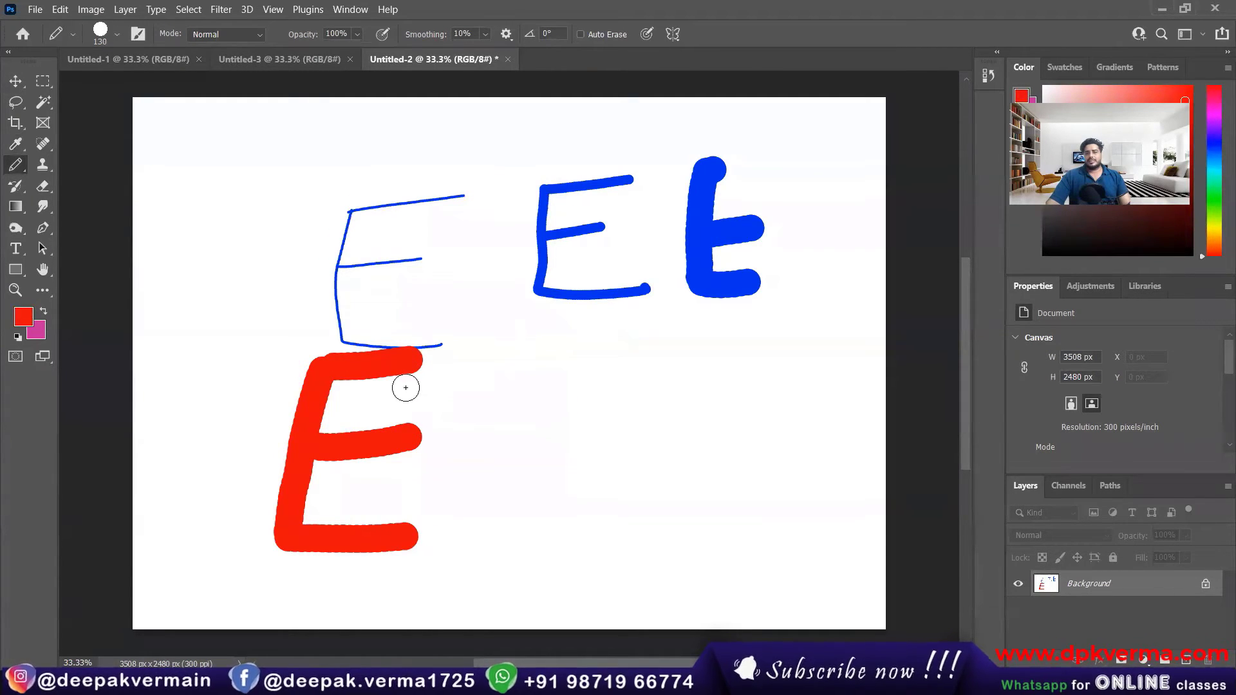
Step: Scroll the canvas view vertically and sideways to look over the drawn letters
{"action": "scroll", "coordinate": [406, 387], "scroll_direction": "up", "scroll_amount": 2}
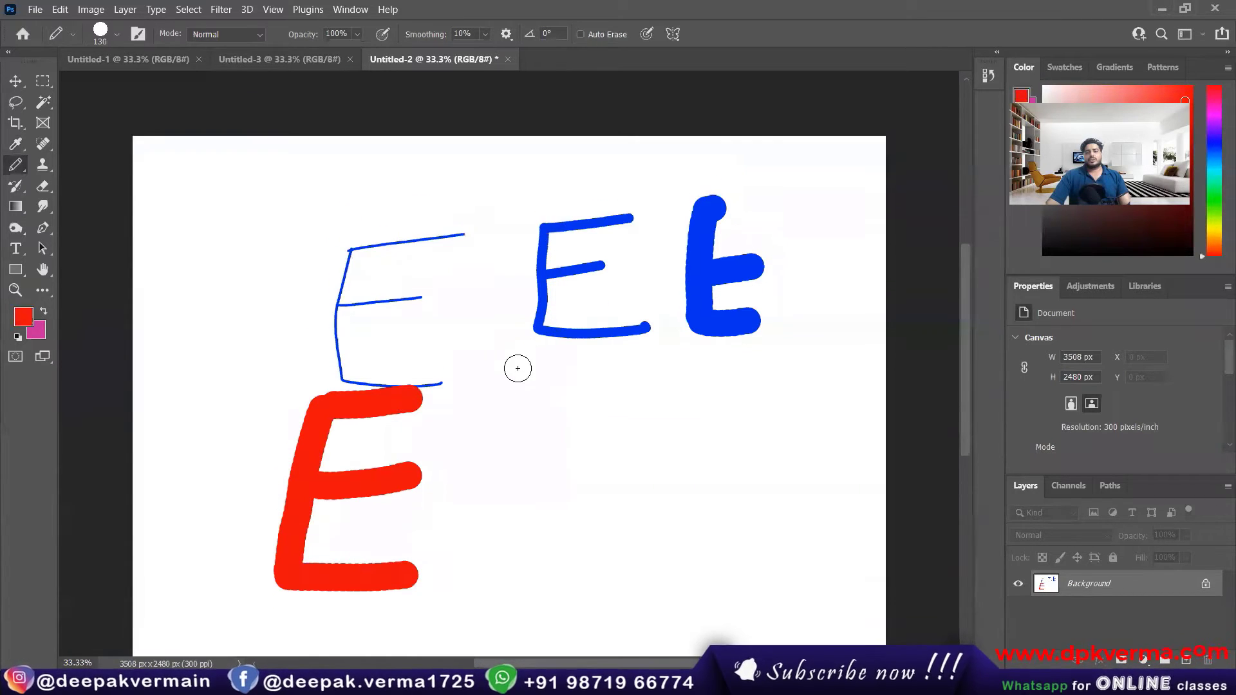
{"action": "scroll", "coordinate": [506, 361], "scroll_direction": "up", "scroll_amount": 9}
{"action": "scroll", "coordinate": [508, 373], "scroll_direction": "down", "scroll_amount": 14}
{"action": "scroll", "coordinate": [509, 373], "scroll_direction": "up", "scroll_amount": 6}
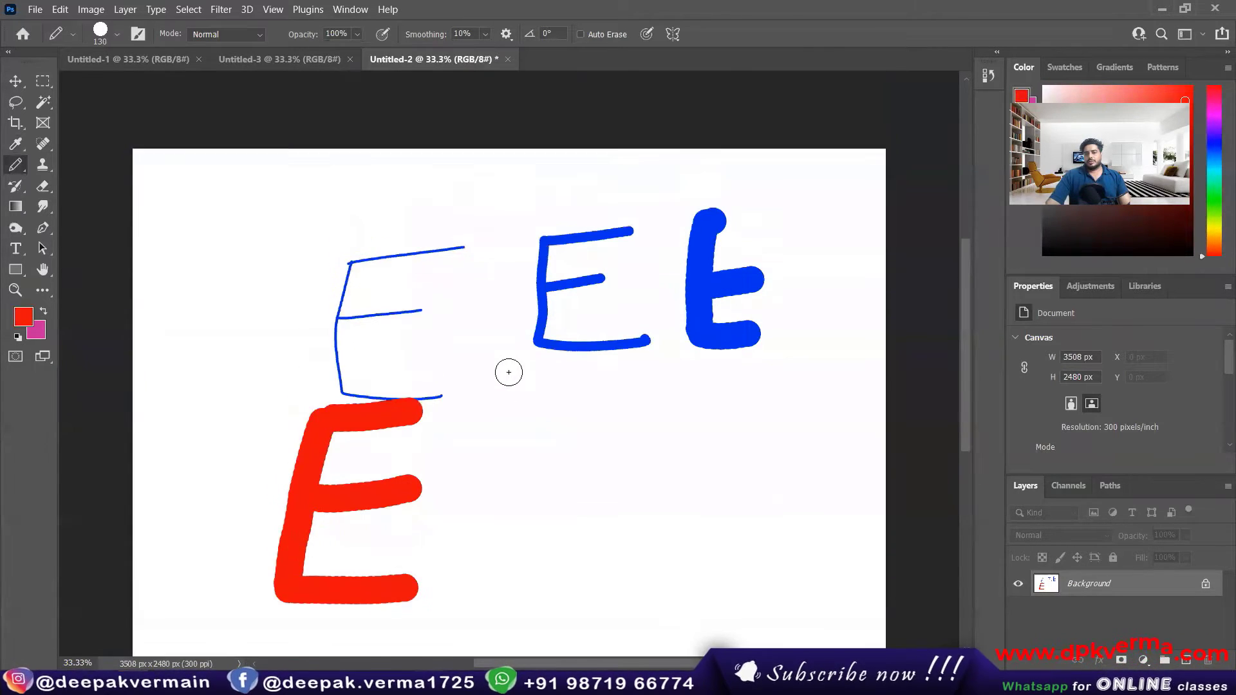
{"action": "scroll", "coordinate": [508, 372], "scroll_direction": "down", "scroll_amount": 3}
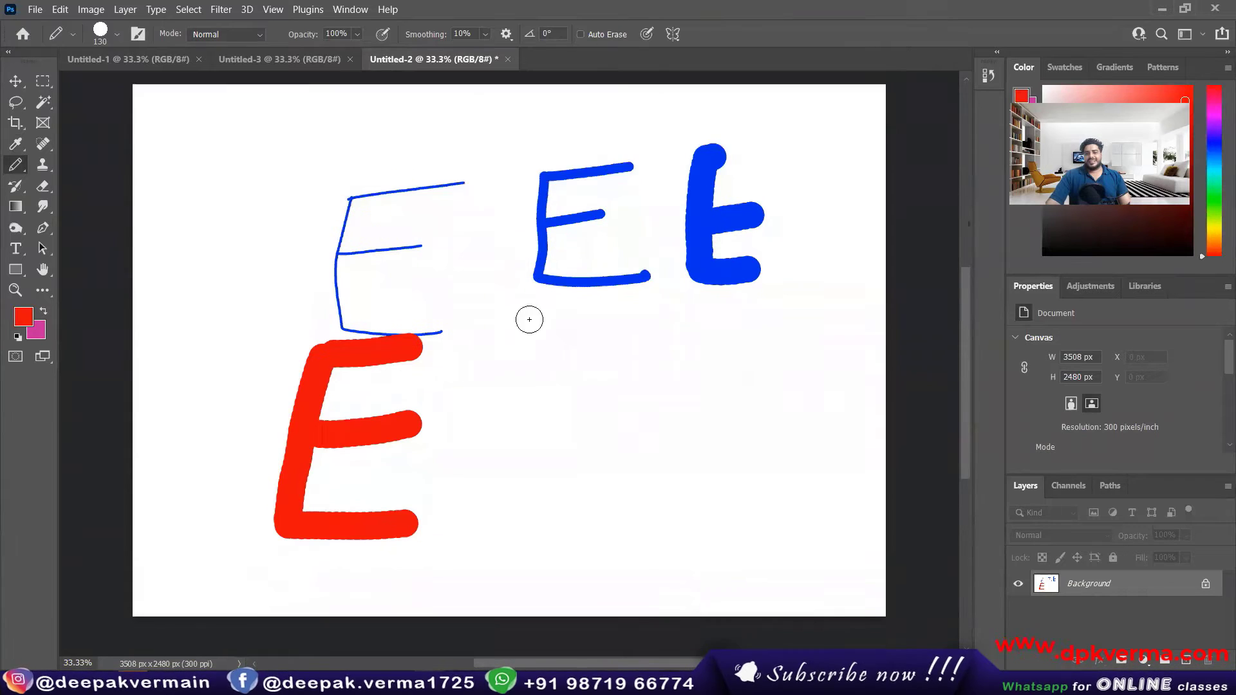
{"action": "scroll", "coordinate": [527, 317], "scroll_direction": "down", "scroll_amount": 3}
{"action": "scroll", "coordinate": [560, 373], "scroll_direction": "up", "scroll_amount": 6}
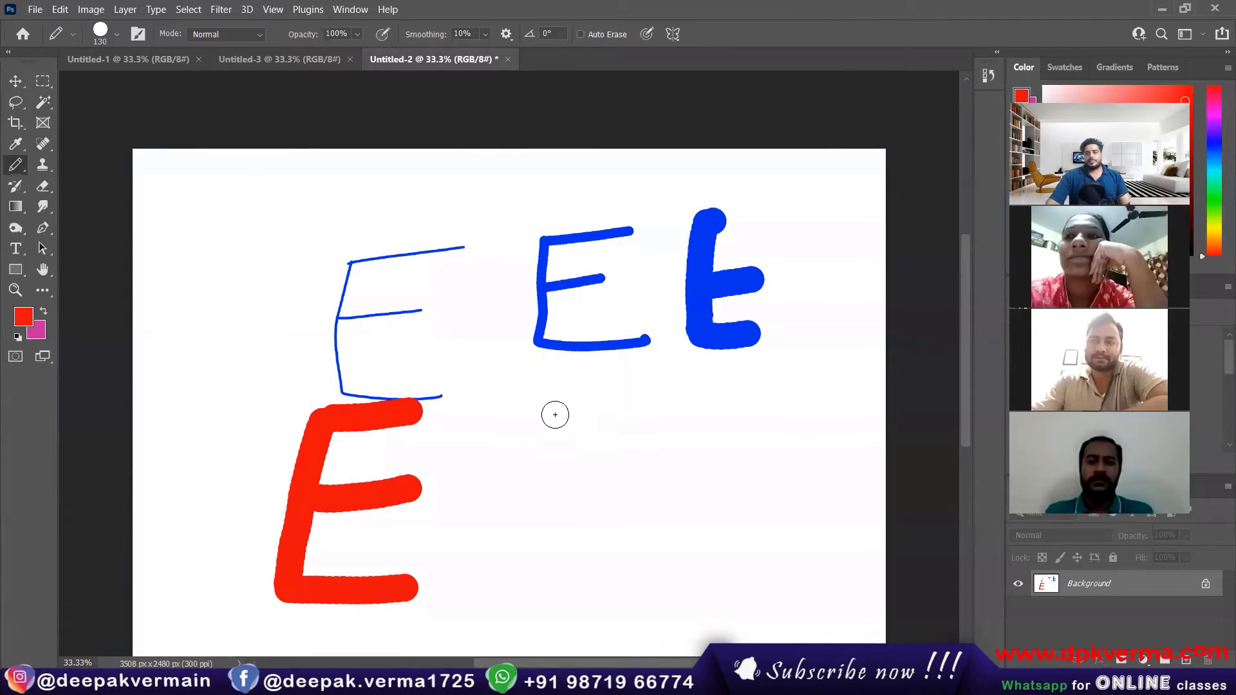
{"action": "scroll", "coordinate": [555, 414], "scroll_direction": "down", "scroll_amount": 3}
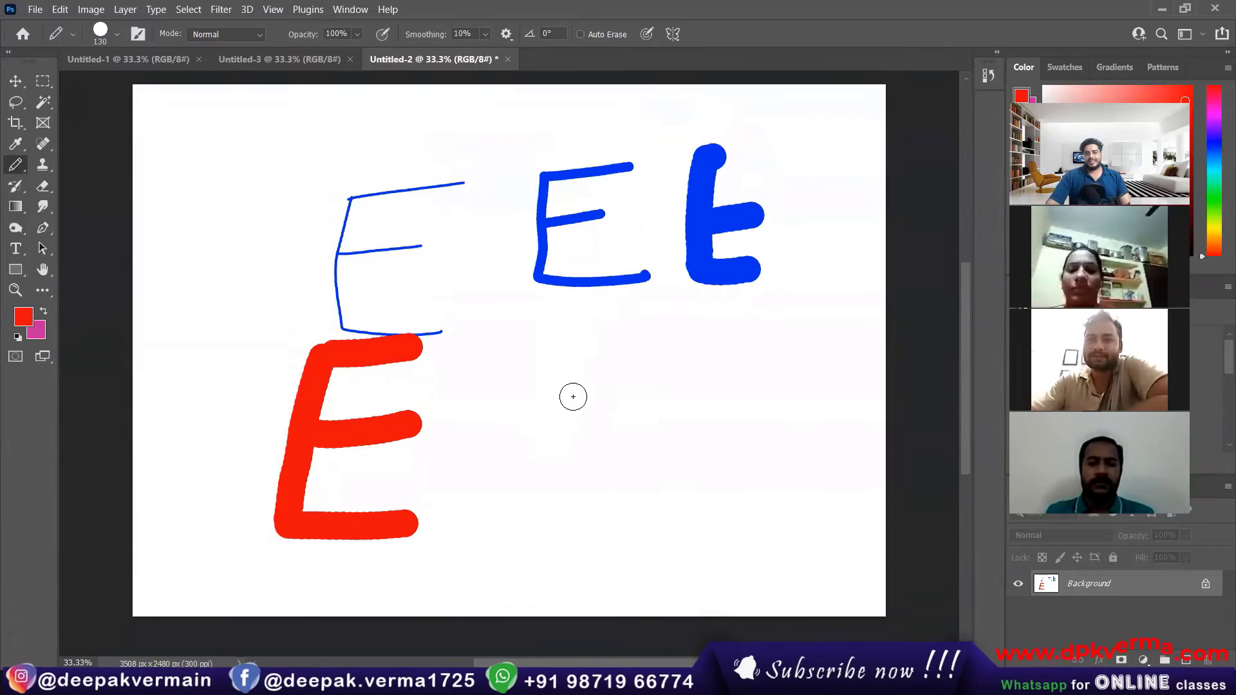
{"action": "scroll", "coordinate": [573, 397], "scroll_direction": "up", "scroll_amount": 1}
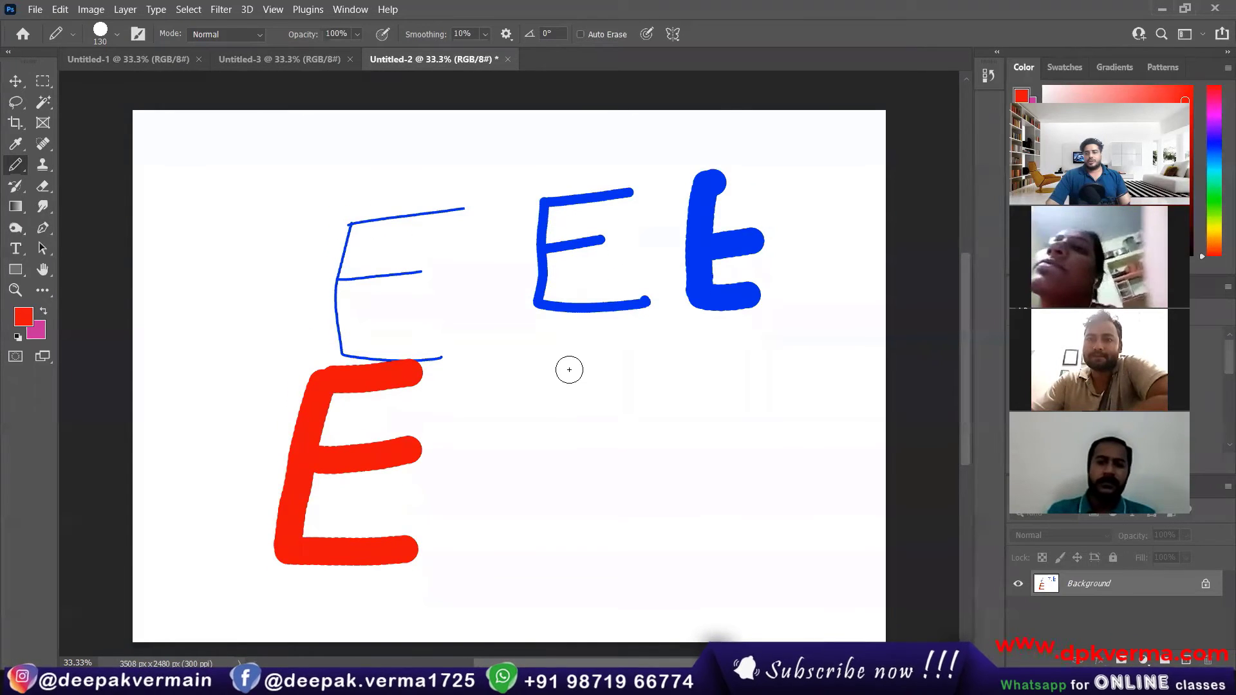
{"action": "scroll", "coordinate": [569, 370], "scroll_direction": "left", "scroll_amount": 1}
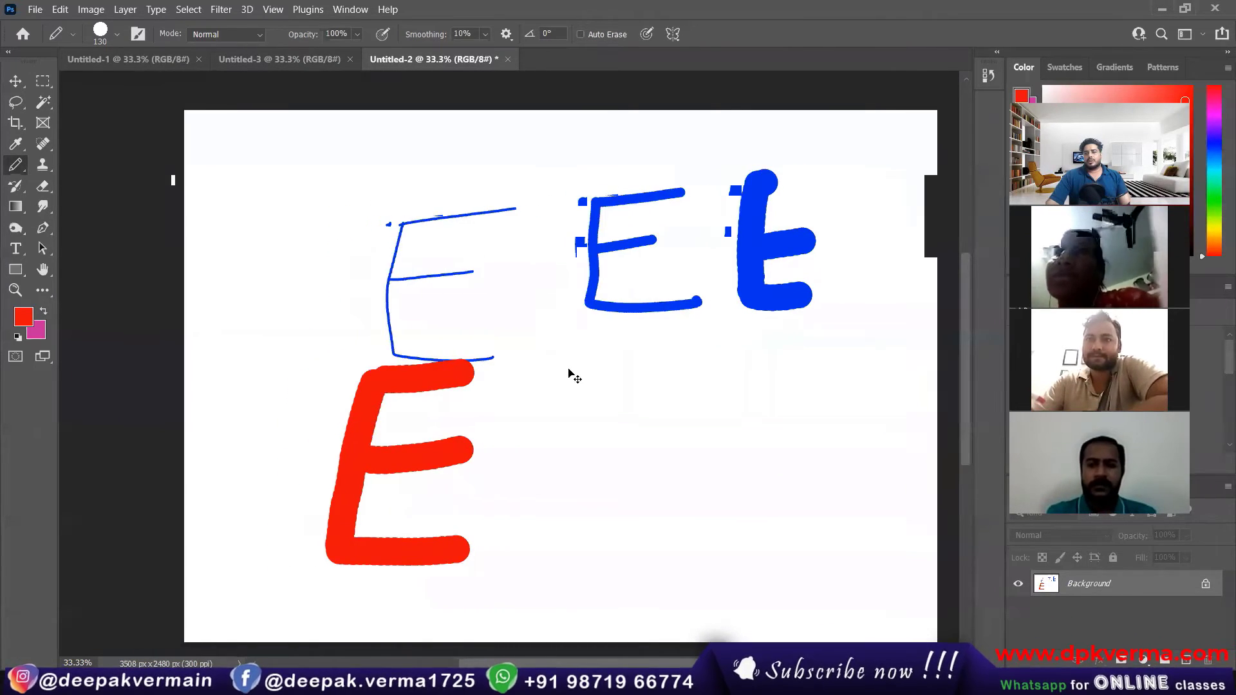
Step: Look over the drawn letters by shifting the canvas view sideways and repeatedly zooming in and out
{"action": "scroll", "coordinate": [573, 380], "scroll_direction": "right", "scroll_amount": 3}
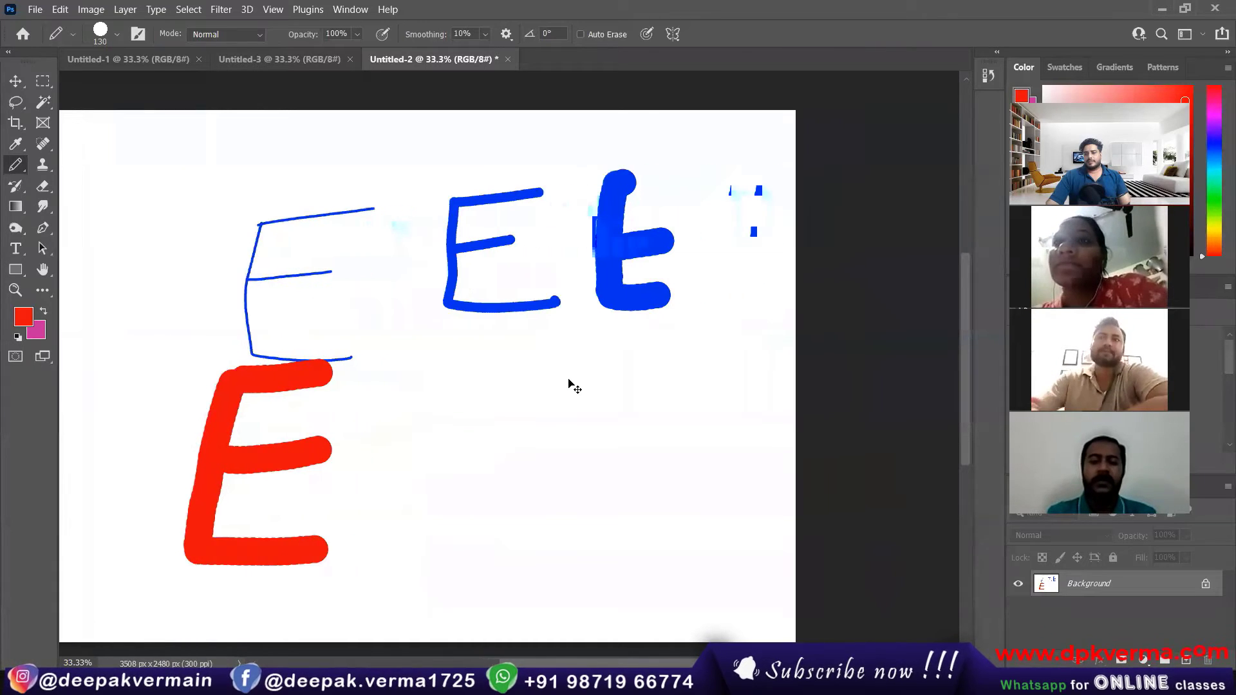
{"action": "scroll", "coordinate": [569, 384], "scroll_direction": "left", "scroll_amount": 1}
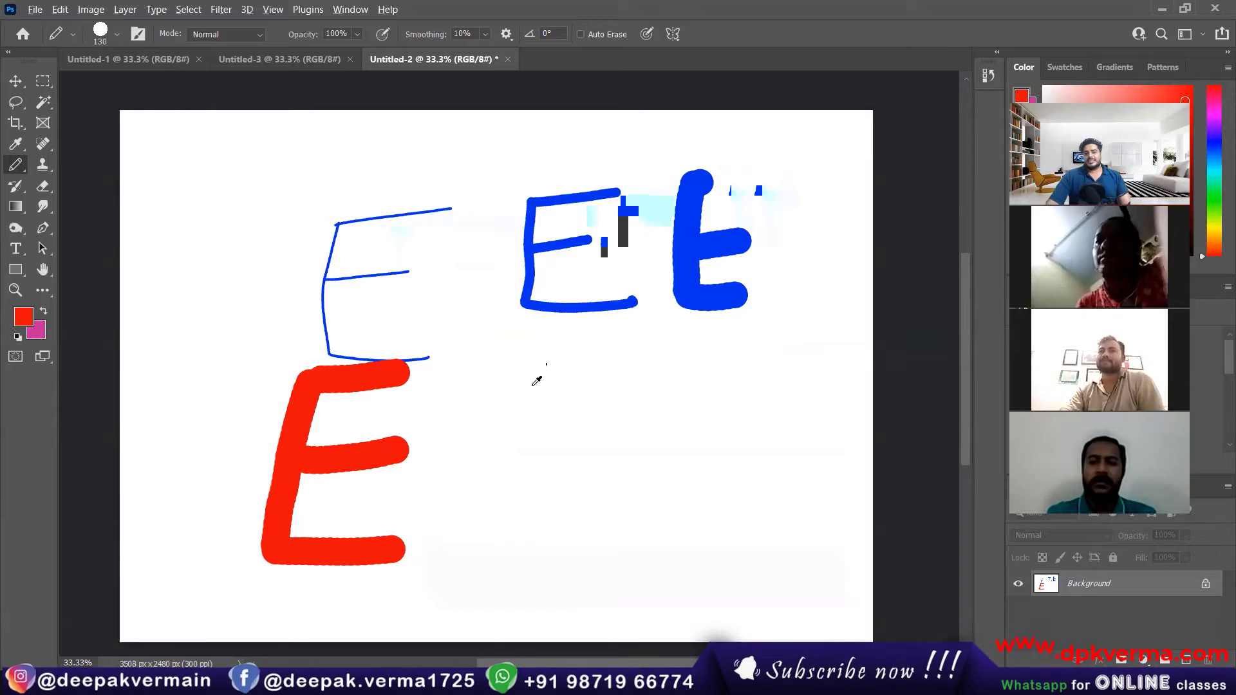
{"action": "scroll", "coordinate": [538, 380], "scroll_direction": "up", "scroll_amount": 1}
{"action": "scroll", "coordinate": [538, 380], "scroll_direction": "down", "scroll_amount": 3}
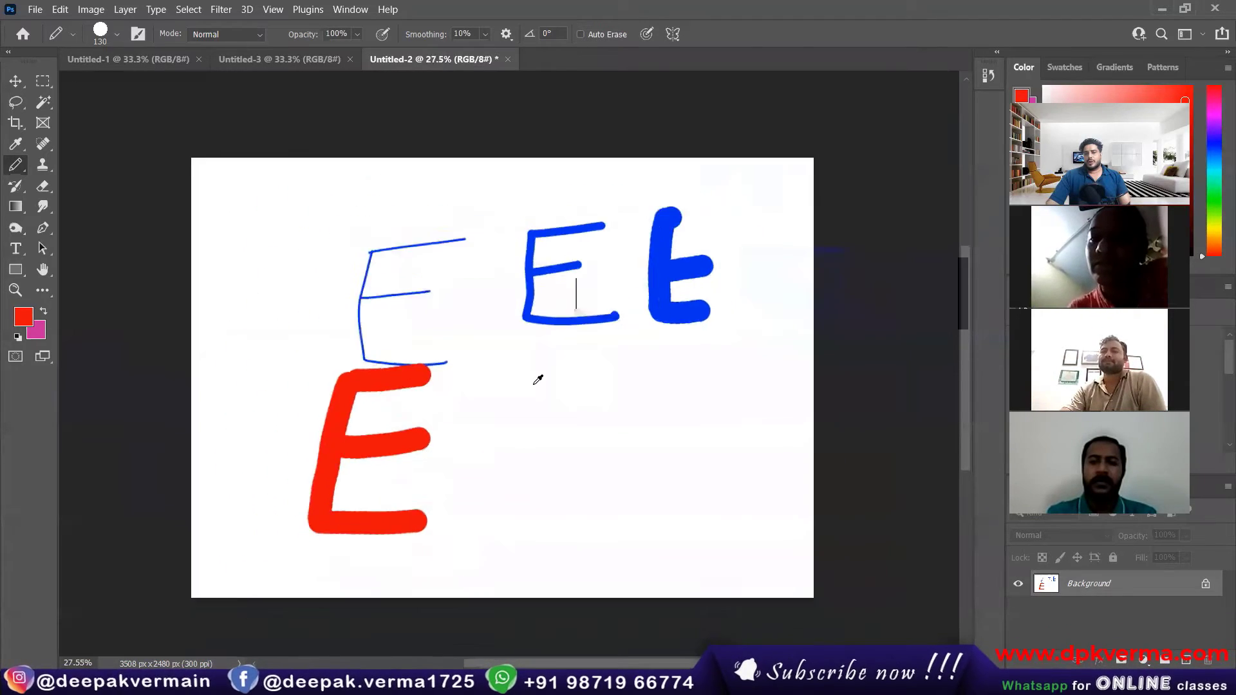
{"action": "scroll", "coordinate": [538, 380], "scroll_direction": "up", "scroll_amount": 3}
{"action": "scroll", "coordinate": [539, 380], "scroll_direction": "down", "scroll_amount": 1}
{"action": "scroll", "coordinate": [539, 380], "scroll_direction": "up", "scroll_amount": 3}
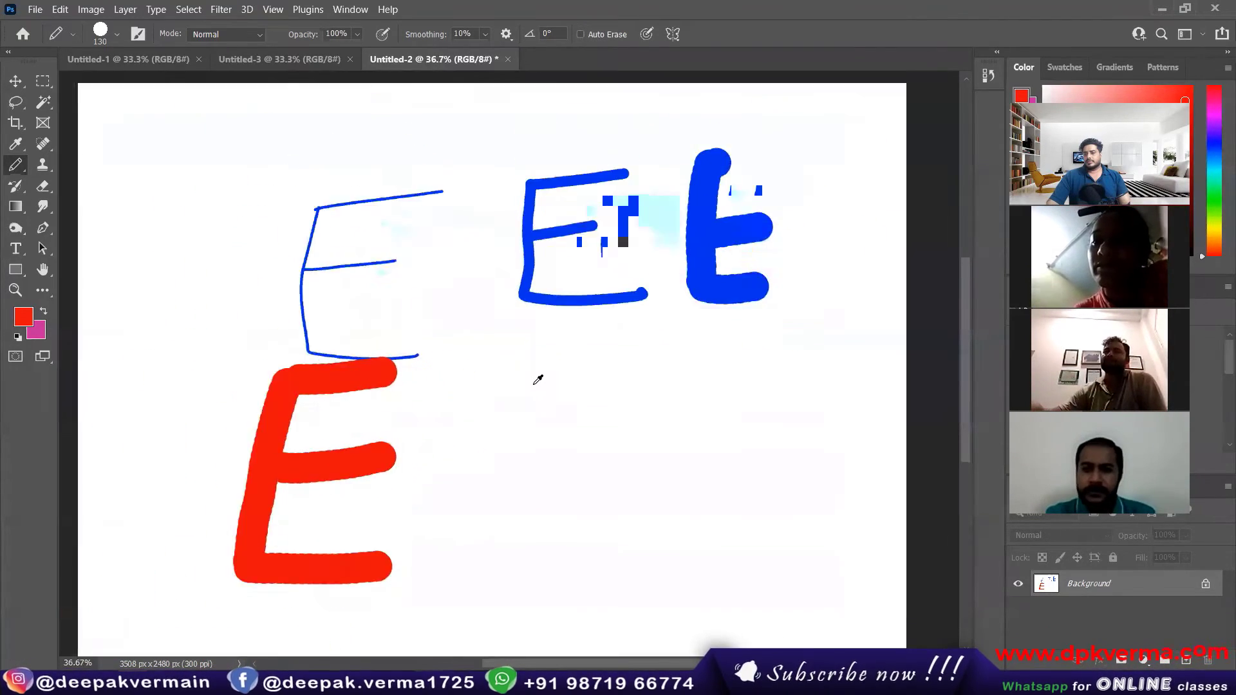
{"action": "scroll", "coordinate": [539, 380], "scroll_direction": "down", "scroll_amount": 2}
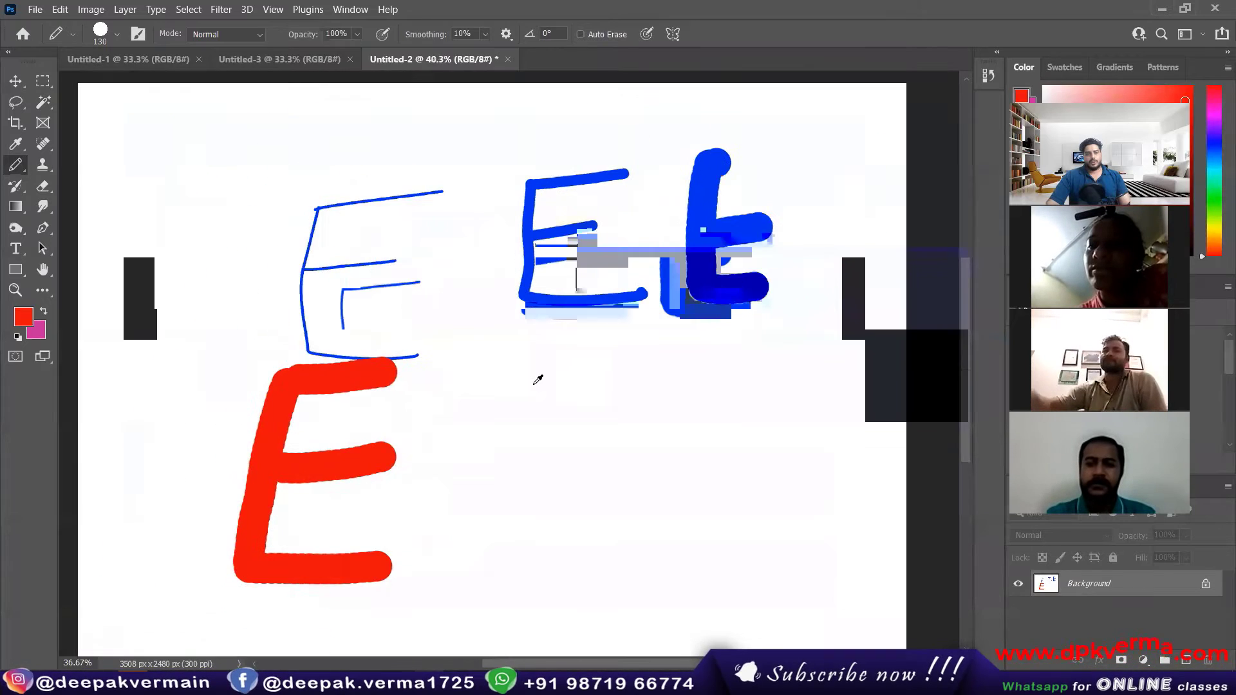
{"action": "scroll", "coordinate": [538, 380], "scroll_direction": "up", "scroll_amount": 2}
{"action": "scroll", "coordinate": [538, 380], "scroll_direction": "down", "scroll_amount": 3}
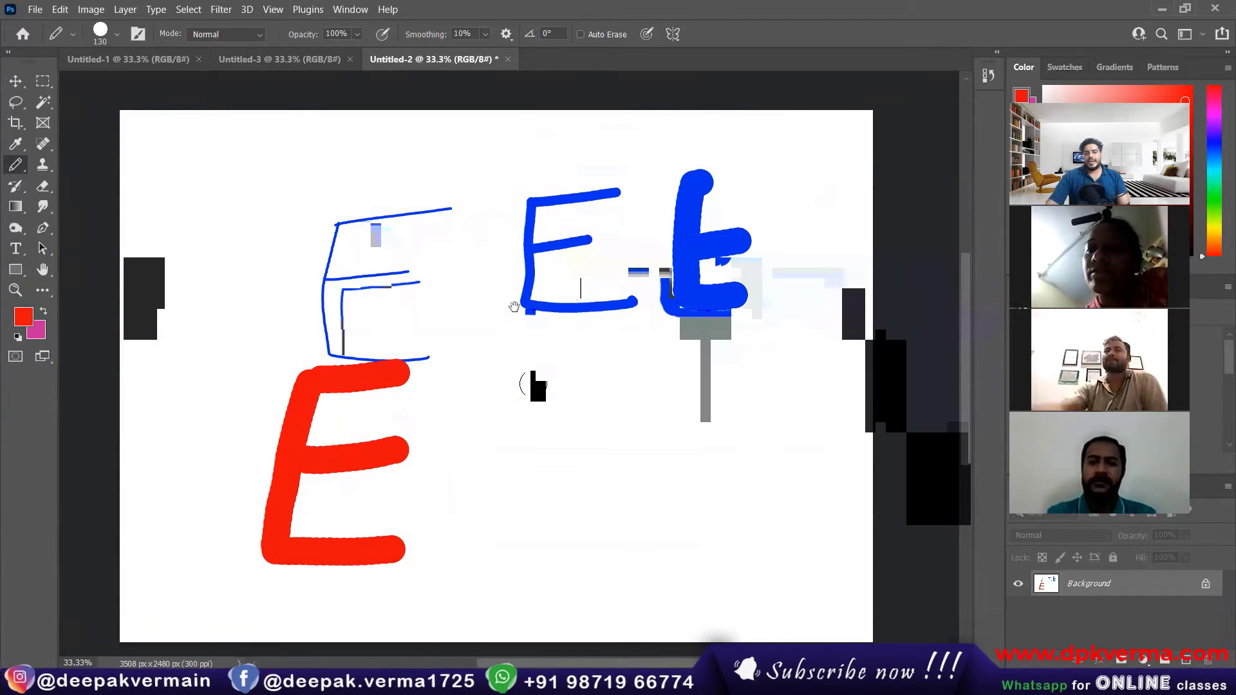
Step: Pan the canvas with the Hand tool and show the tools grouped with it, keeping the Hand tool selected
{"action": "mouse_move", "coordinate": [513, 358]}
{"action": "left_mouse_down"}
{"action": "mouse_move", "coordinate": [596, 348]}
{"action": "mouse_move", "coordinate": [431, 265]}
{"action": "mouse_move", "coordinate": [659, 376]}
{"action": "mouse_move", "coordinate": [496, 347]}
{"action": "left_mouse_up"}
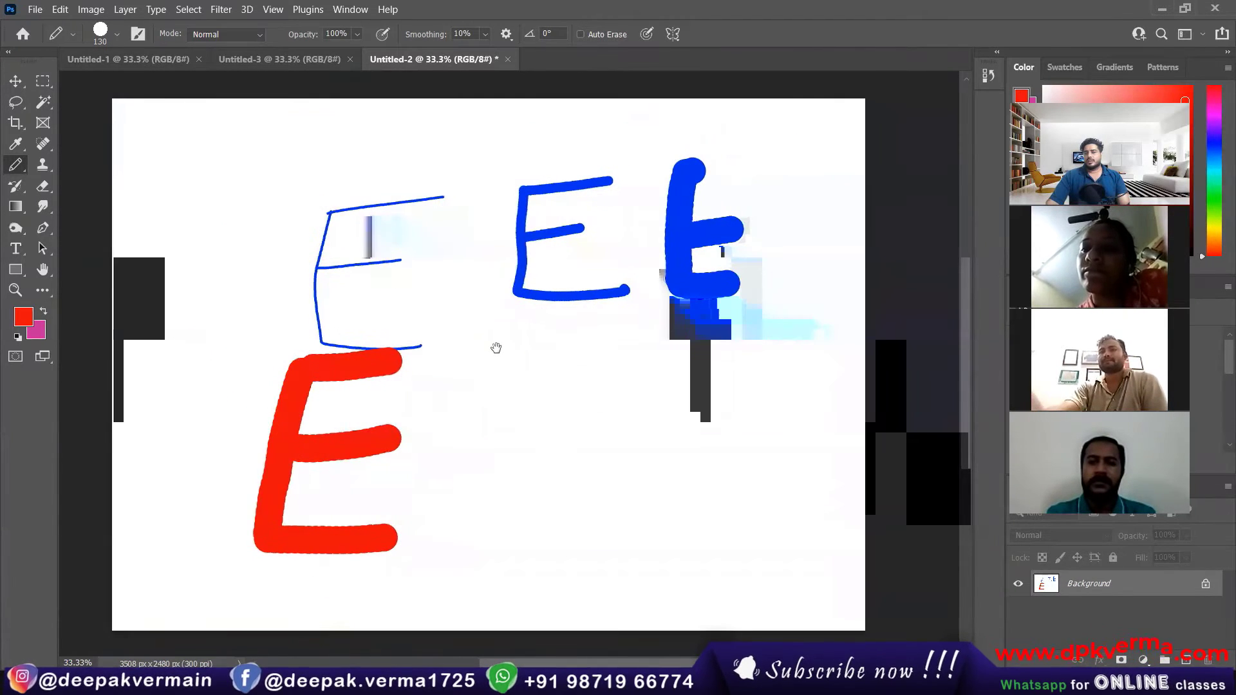
{"action": "left_click", "coordinate": [41, 270]}
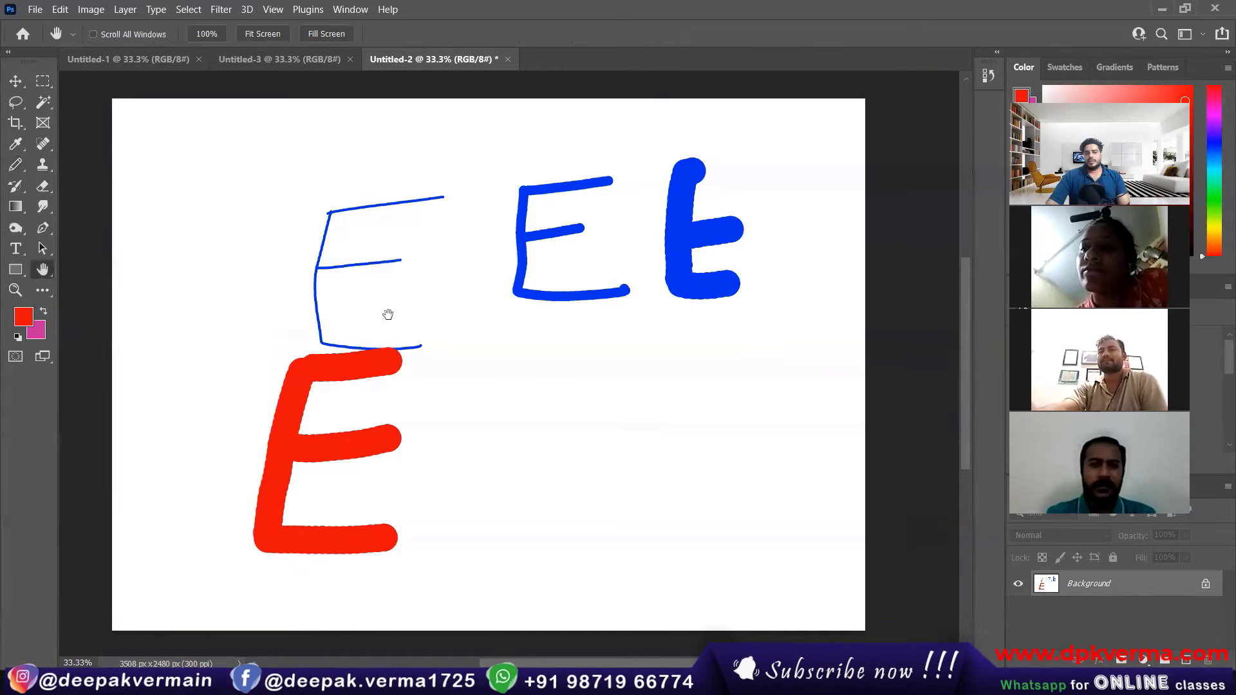
{"action": "left_click_drag", "start_coordinate": [386, 314], "coordinate": [427, 309]}
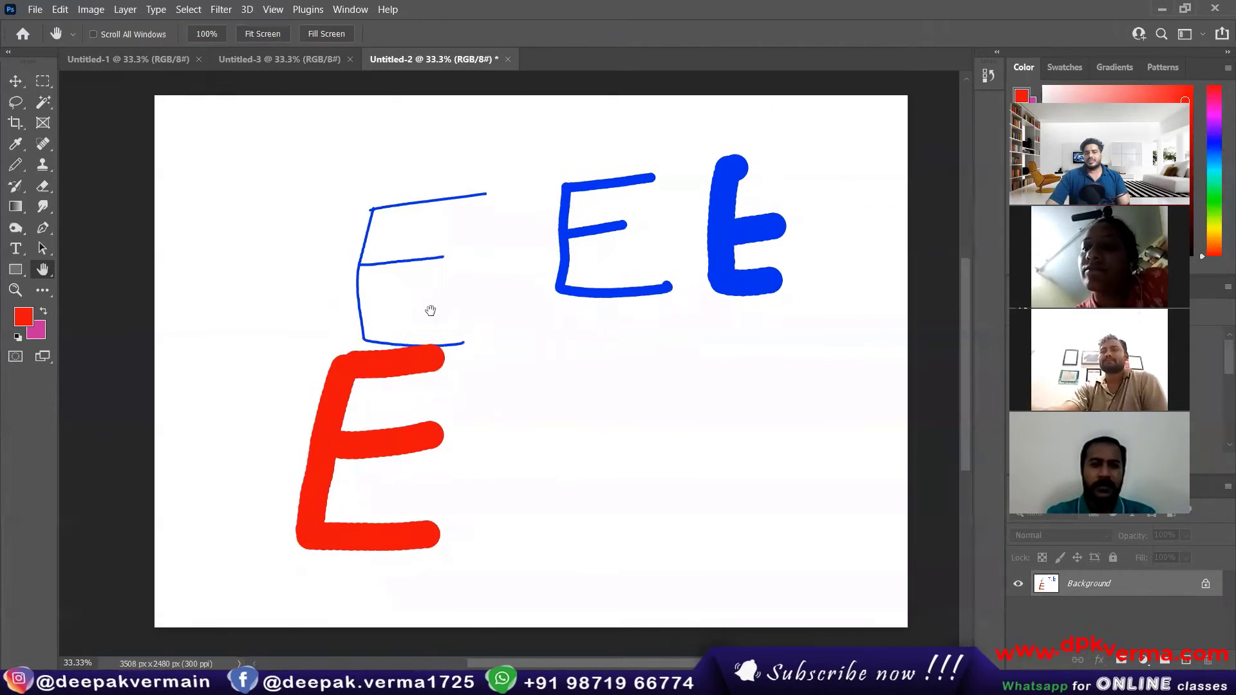
{"action": "right_click", "coordinate": [46, 275]}
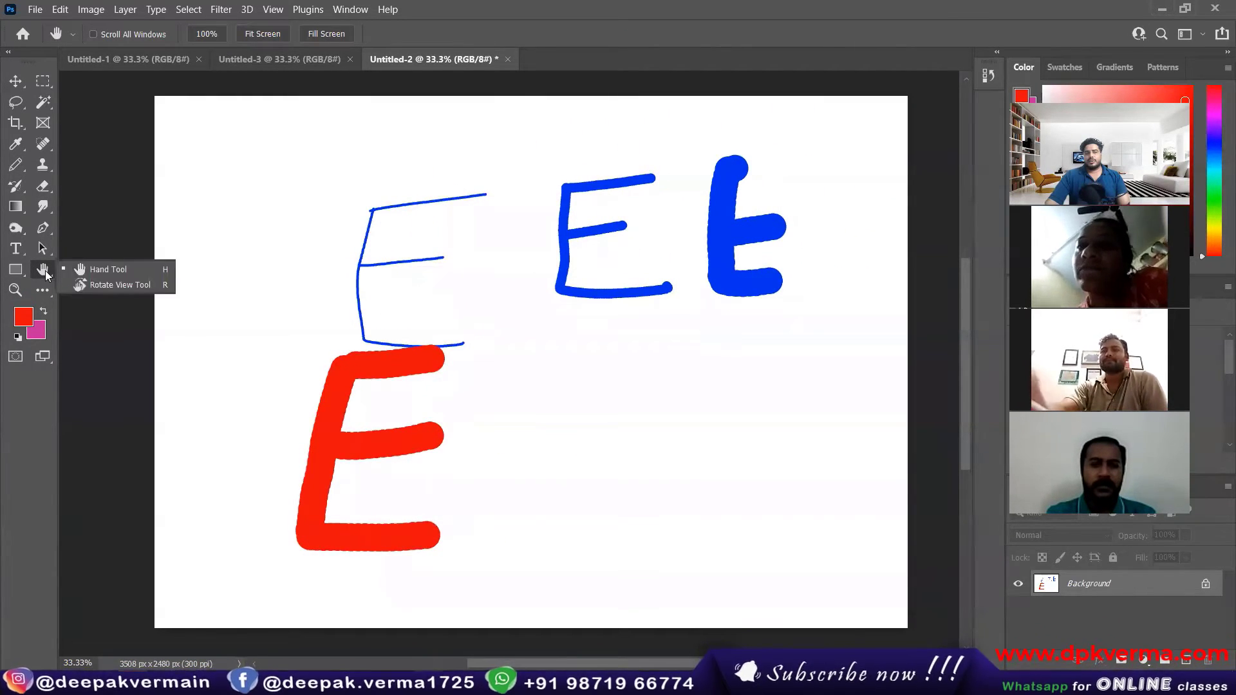
{"action": "left_click", "coordinate": [103, 271]}
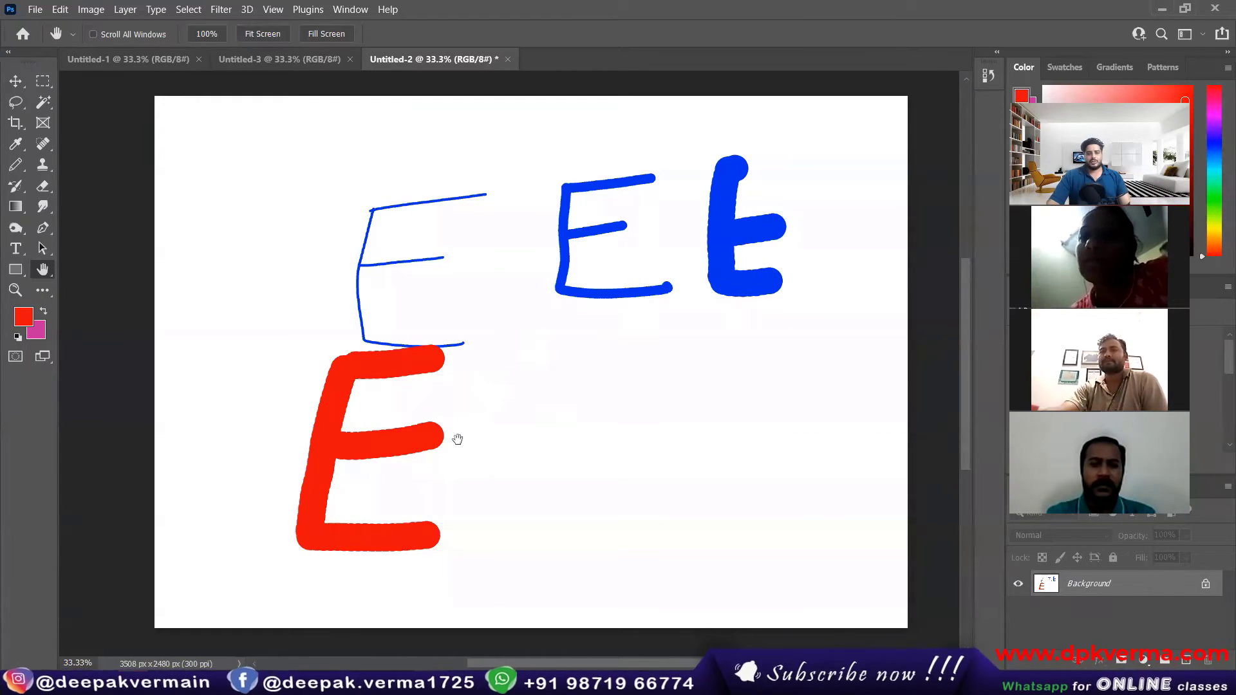
Step: Return to the Pencil tool, set its size to 369 px and stamp a red dot beside the large red E
{"action": "scroll", "coordinate": [502, 486], "scroll_direction": "up", "scroll_amount": 6}
{"action": "scroll", "coordinate": [503, 486], "scroll_direction": "down", "scroll_amount": 2}
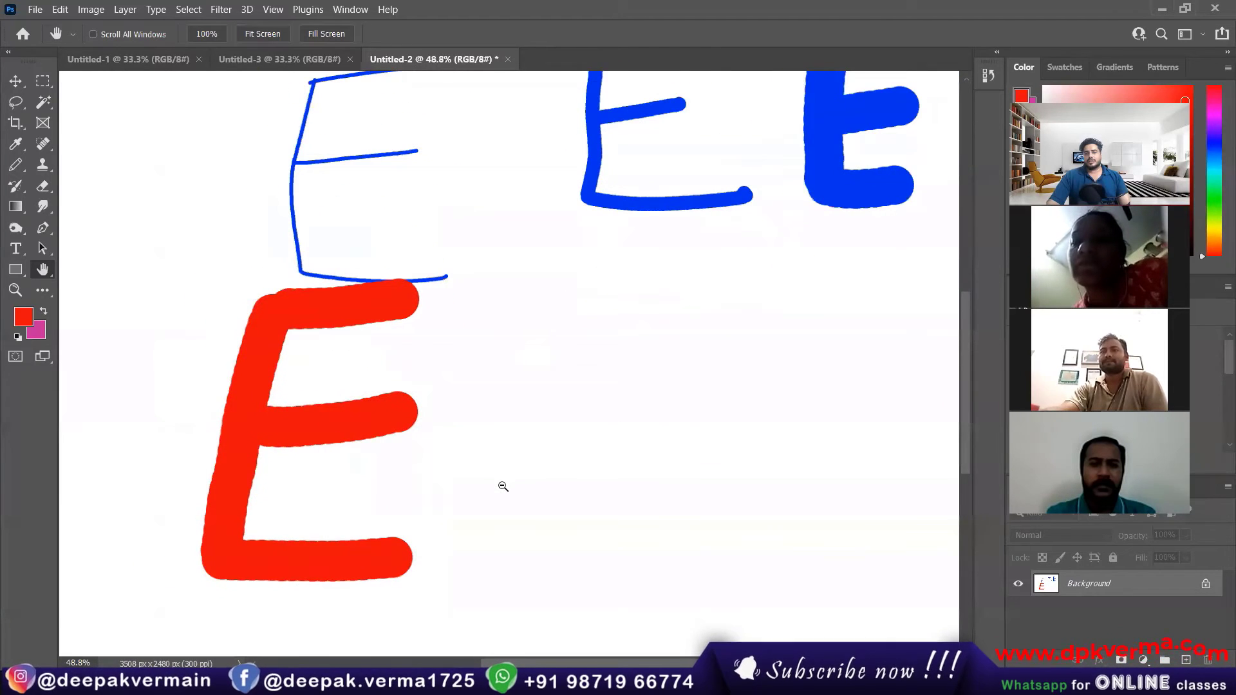
{"action": "left_click", "coordinate": [17, 151]}
{"action": "left_click", "coordinate": [16, 164]}
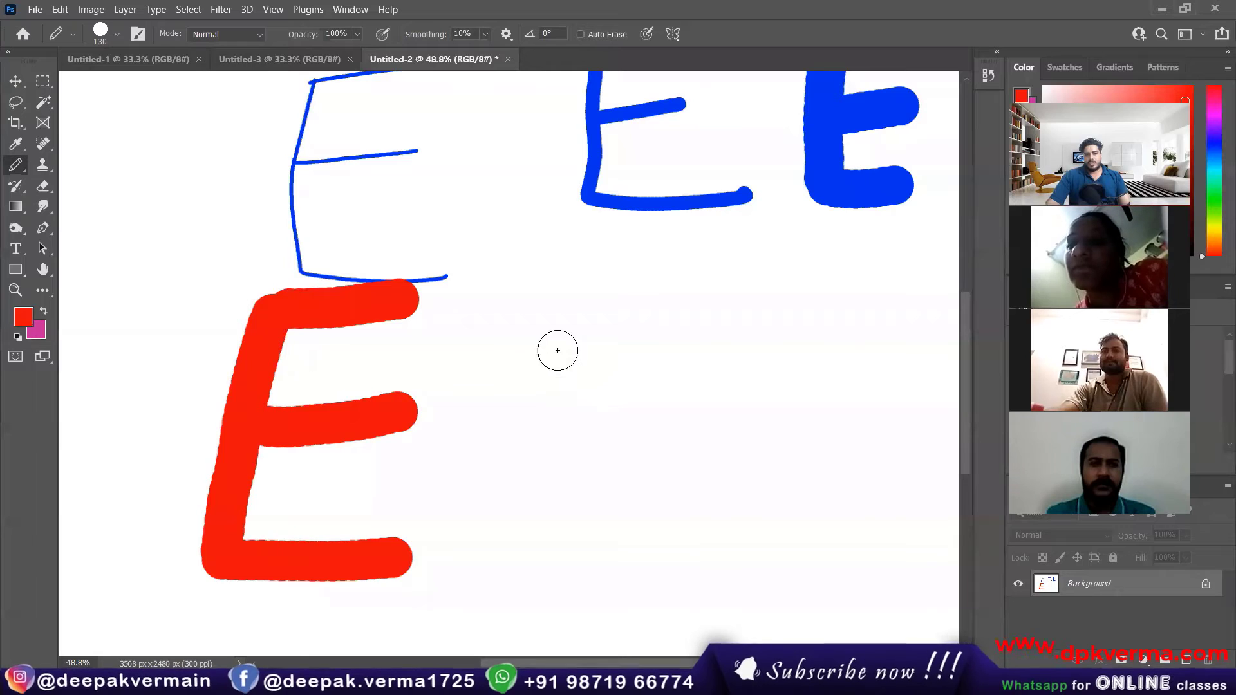
{"action": "left_click", "coordinate": [118, 34]}
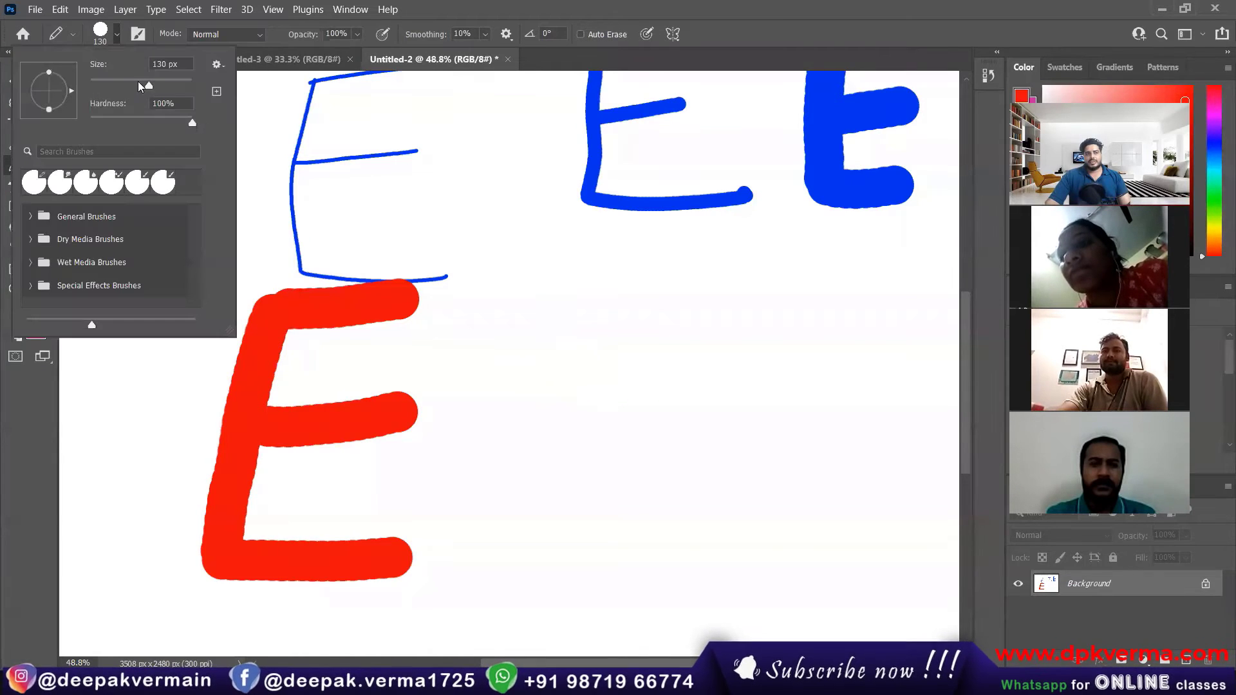
{"action": "key", "text": "Return"}
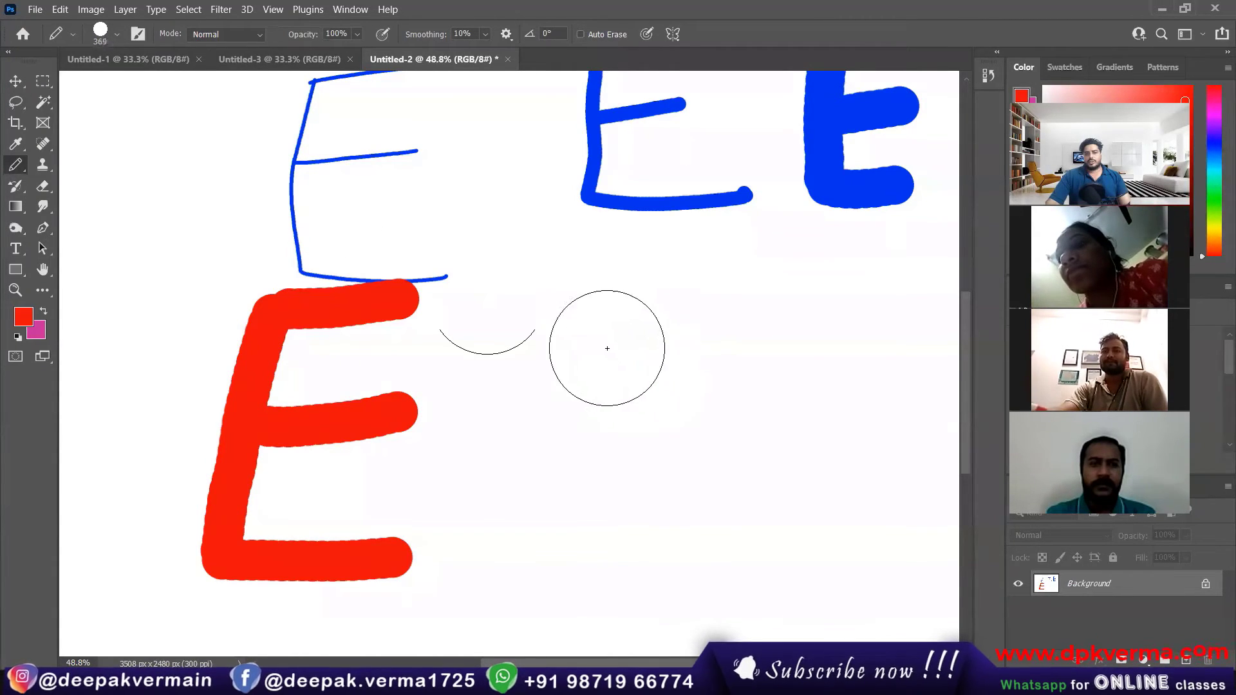
{"action": "left_click", "coordinate": [589, 336]}
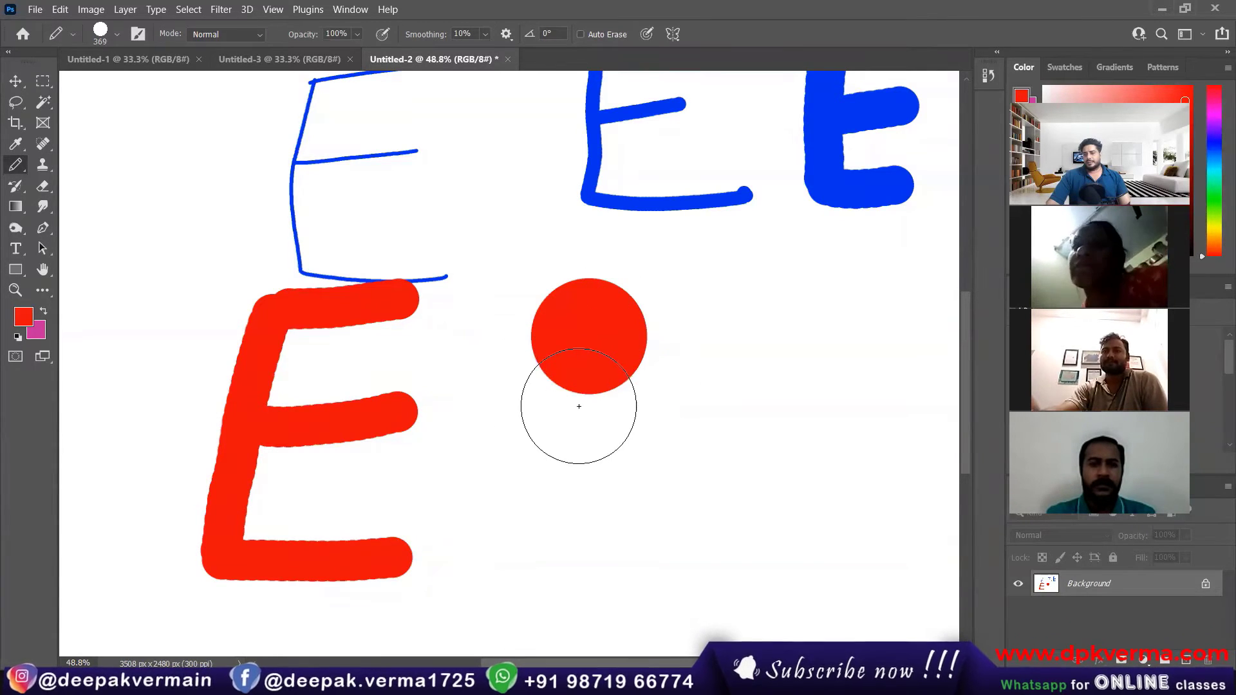
Step: Set the Pencil hardness to 0% and stamp a second red dot beside the first one
{"action": "left_click", "coordinate": [118, 36]}
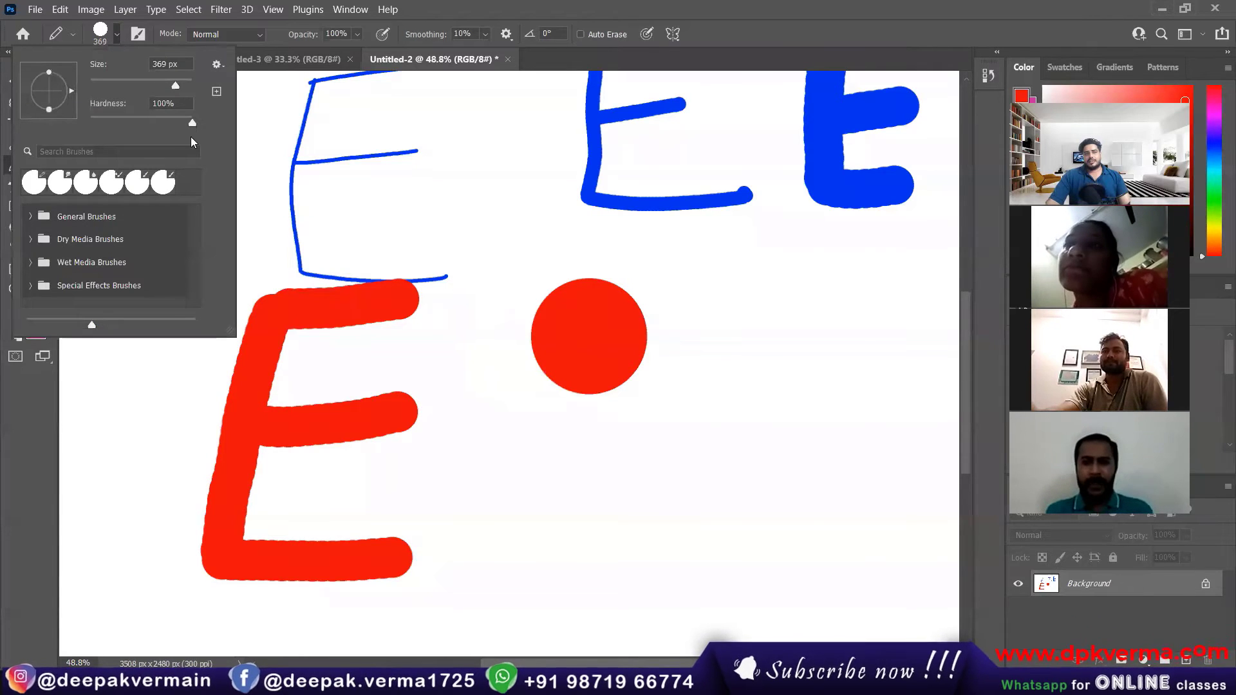
{"action": "left_click_drag", "start_coordinate": [192, 122], "coordinate": [67, 123]}
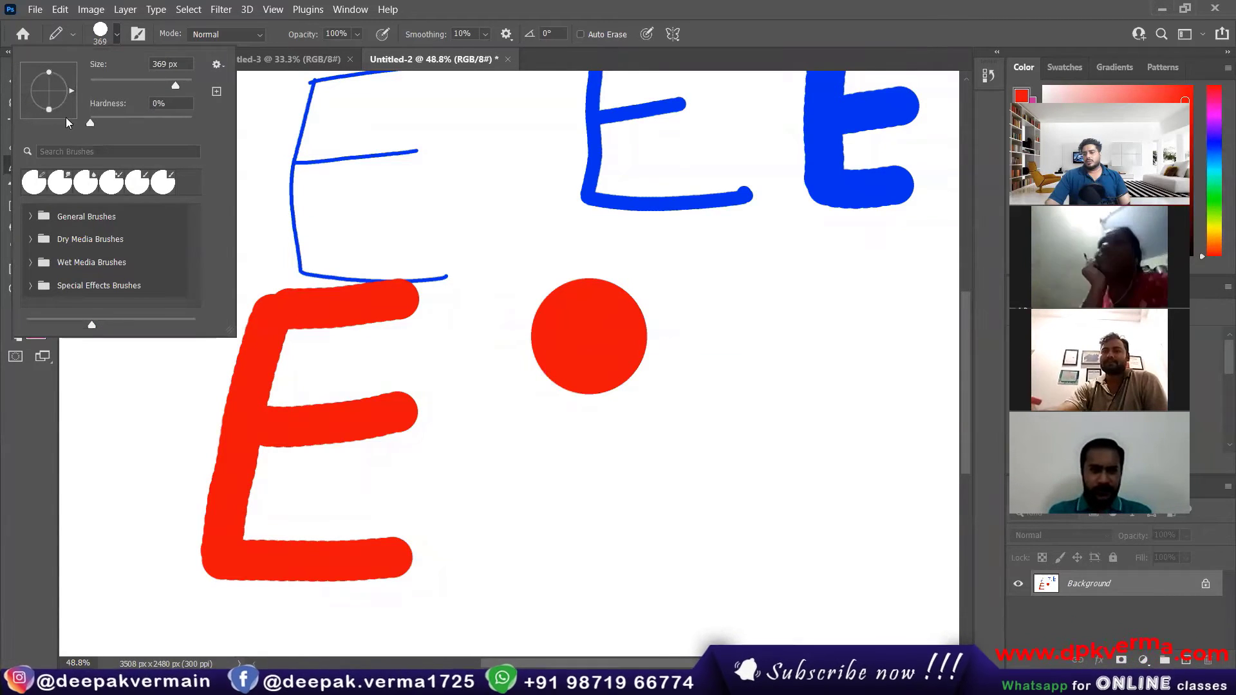
{"action": "left_click", "coordinate": [115, 34]}
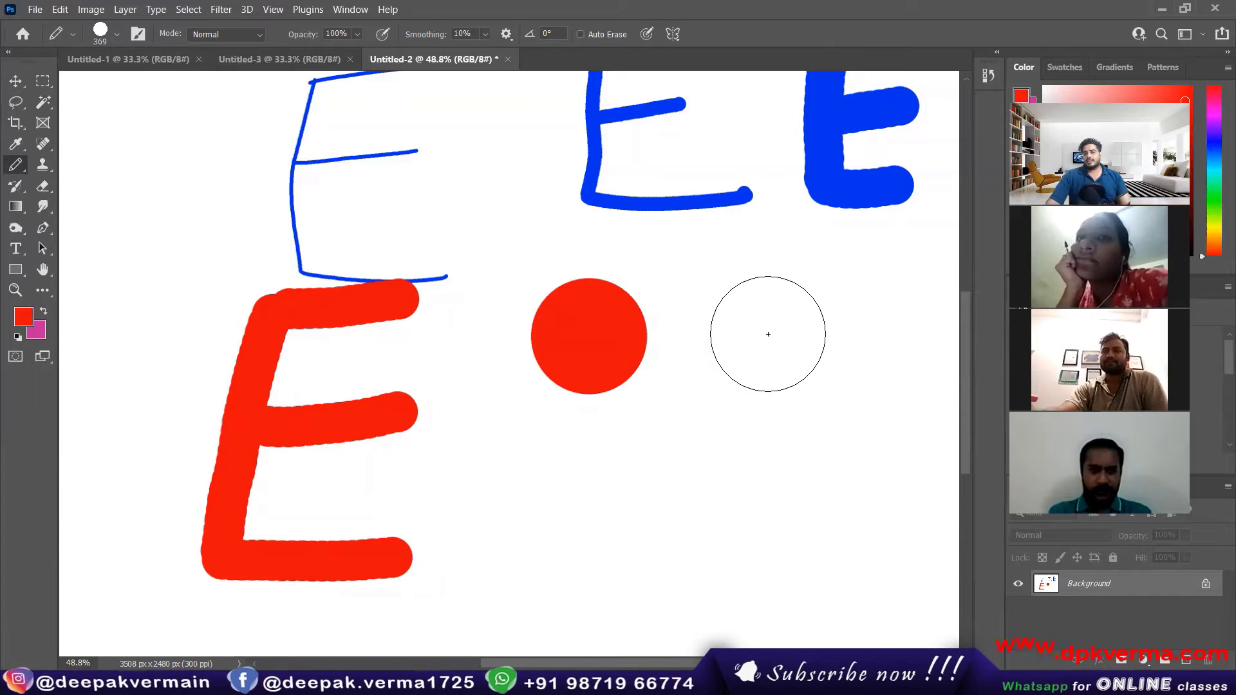
{"action": "left_click", "coordinate": [767, 333]}
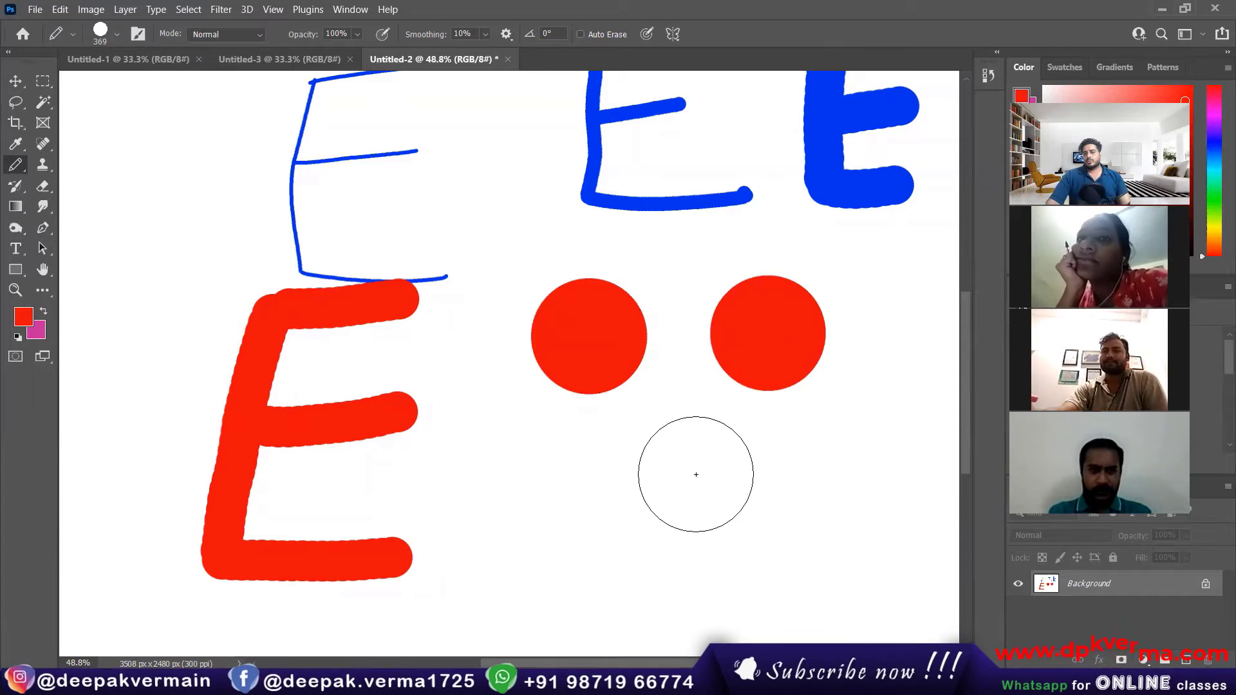
Step: Switch to the Brush tool, set its size to 511 px at 0% hardness and stamp a soft dot below the first red dot
{"action": "right_click", "coordinate": [13, 166]}
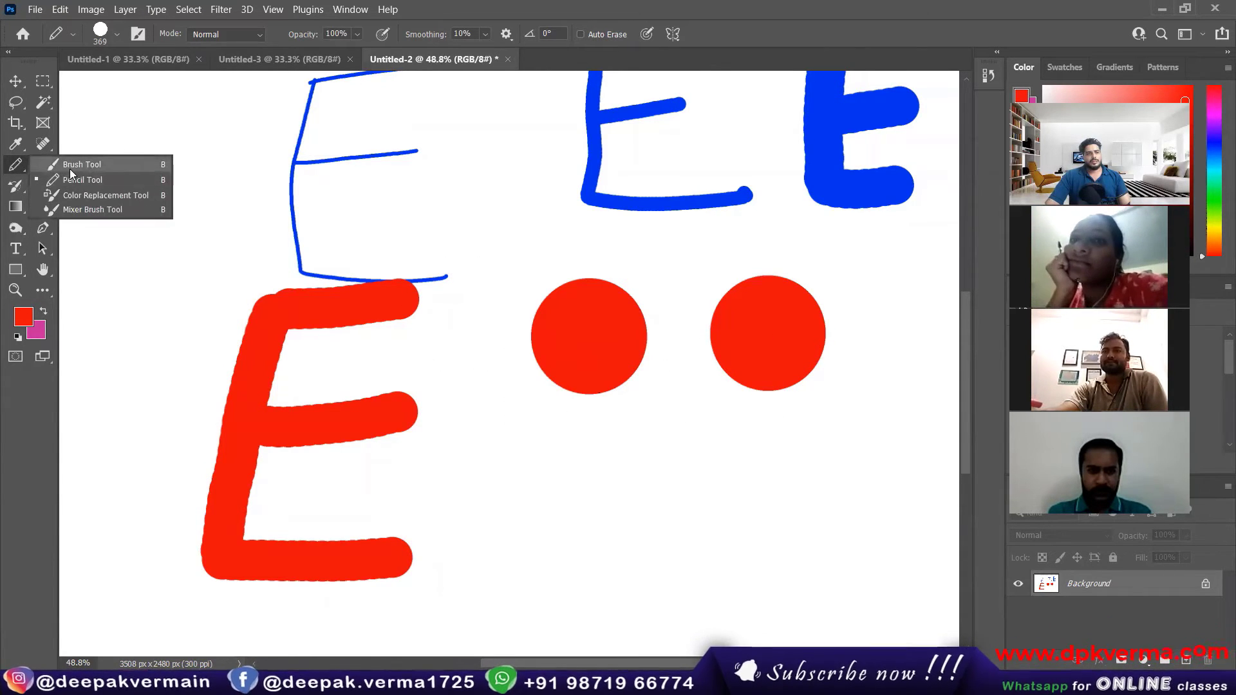
{"action": "left_click", "coordinate": [69, 169]}
{"action": "left_click", "coordinate": [118, 34]}
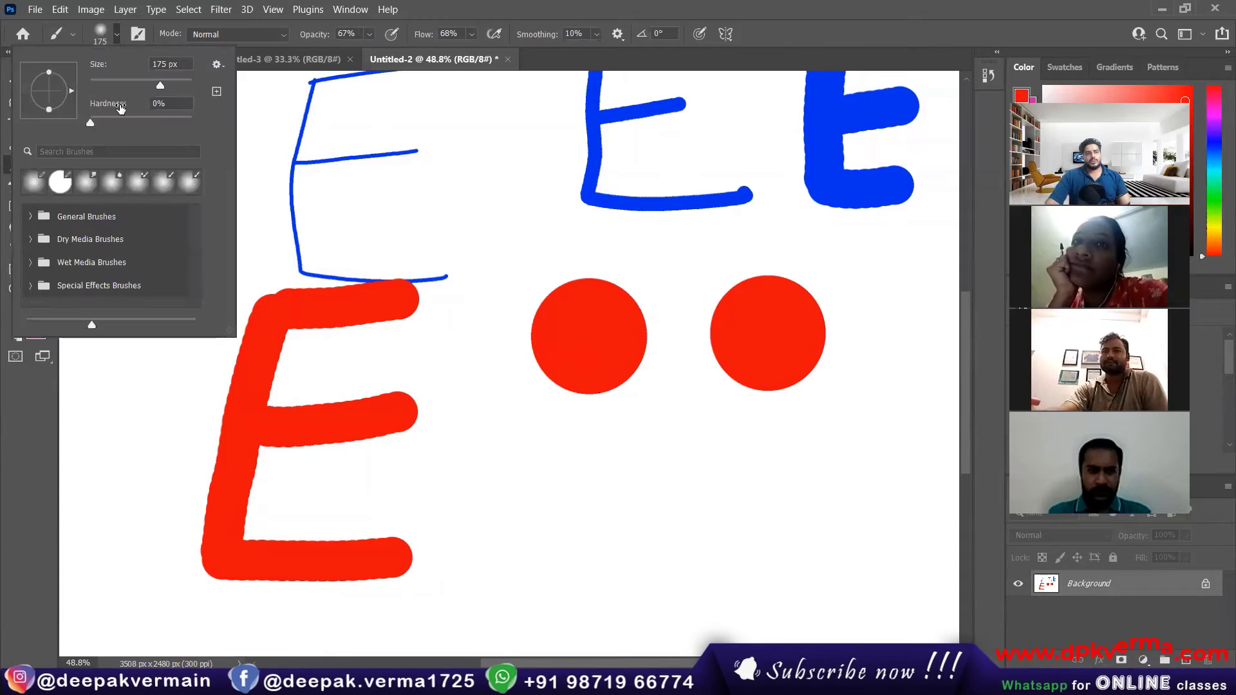
{"action": "left_click", "coordinate": [118, 35]}
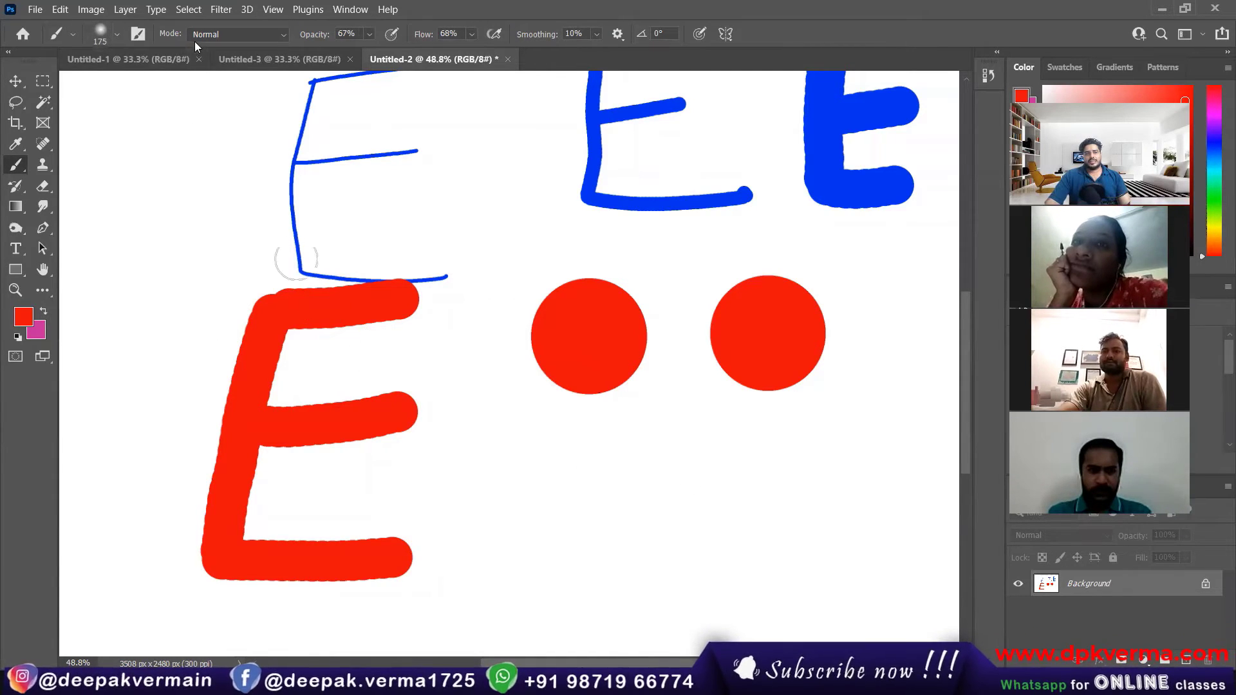
{"action": "left_click", "coordinate": [117, 34]}
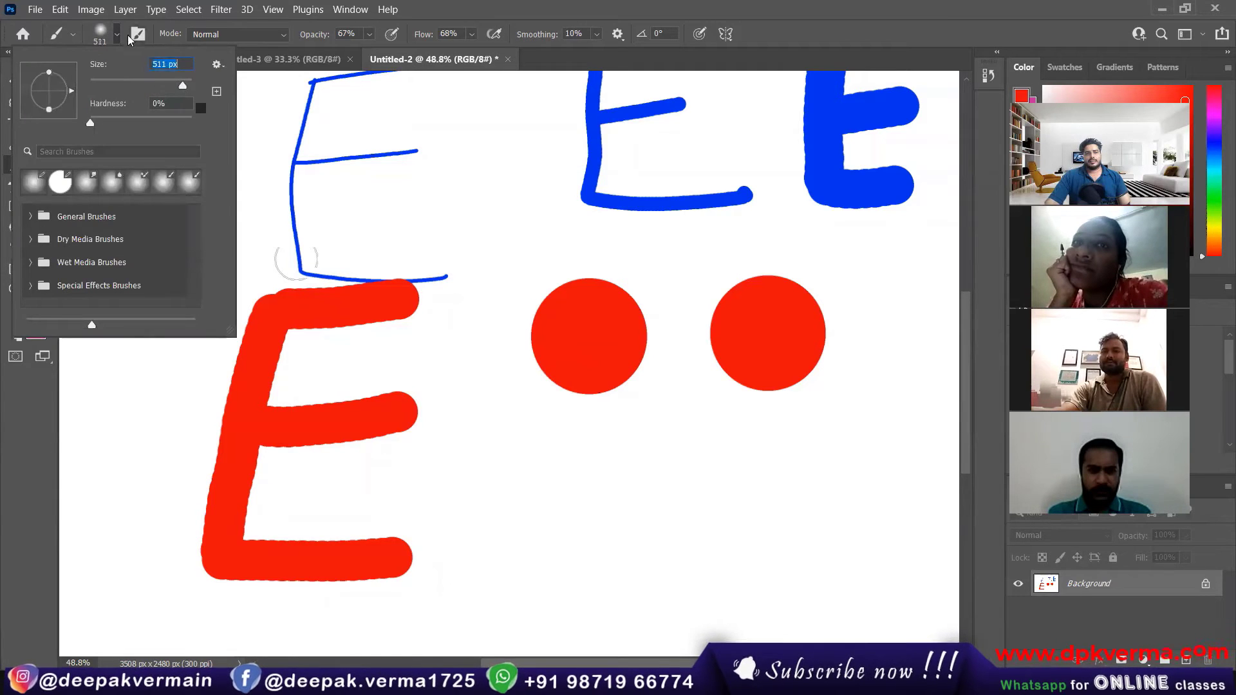
{"action": "left_click", "coordinate": [588, 480]}
{"action": "left_click", "coordinate": [589, 488]}
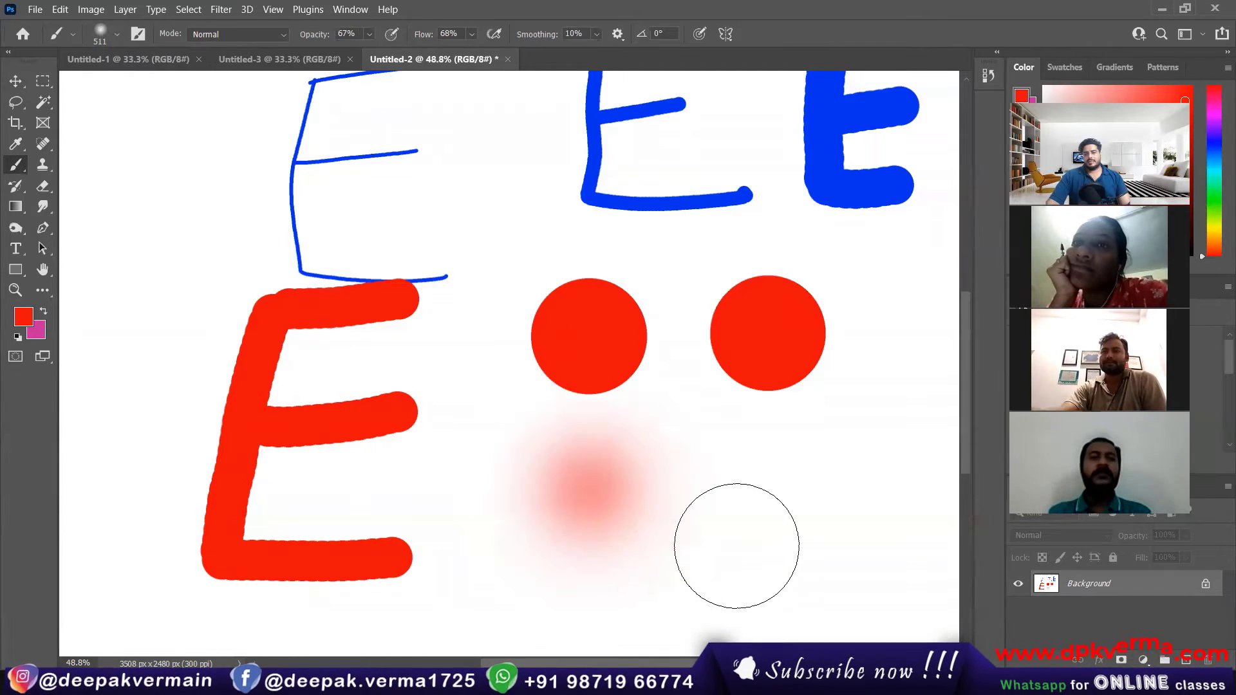
Step: Set the brush hardness to 20% and stamp a second soft dot below the second red dot
{"action": "scroll", "coordinate": [734, 540], "scroll_direction": "down", "scroll_amount": 3}
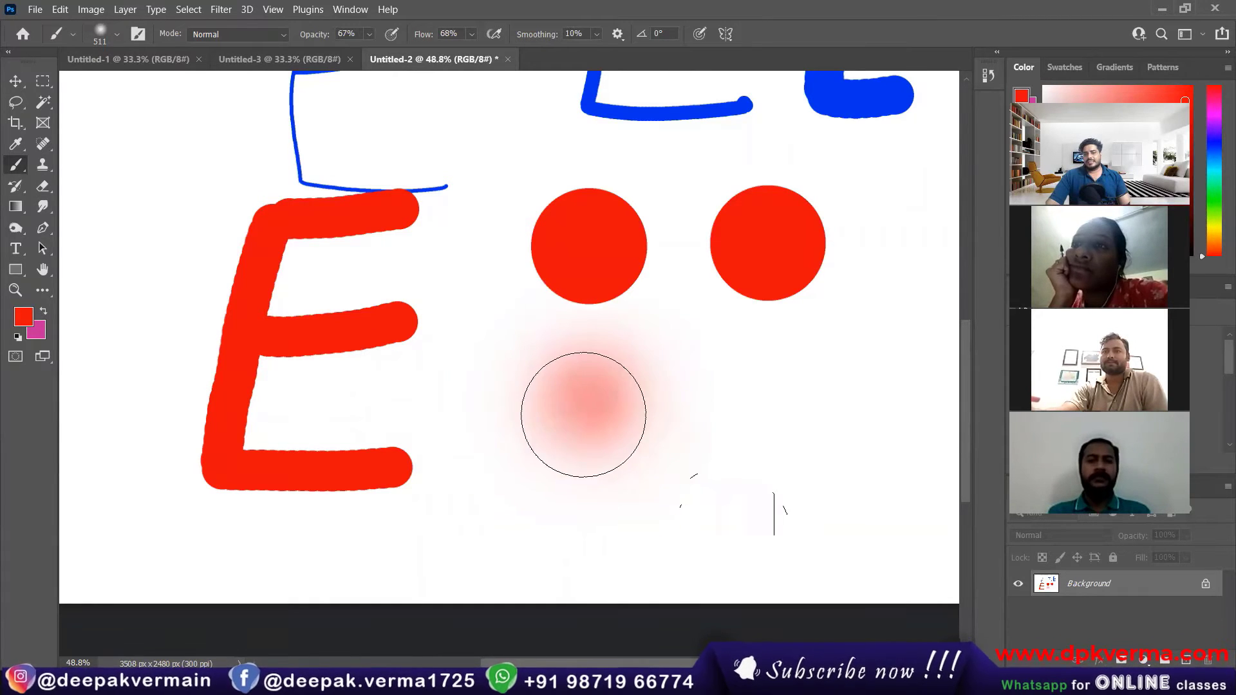
{"action": "scroll", "coordinate": [612, 431], "scroll_direction": "right", "scroll_amount": 3}
{"action": "left_click", "coordinate": [118, 36]}
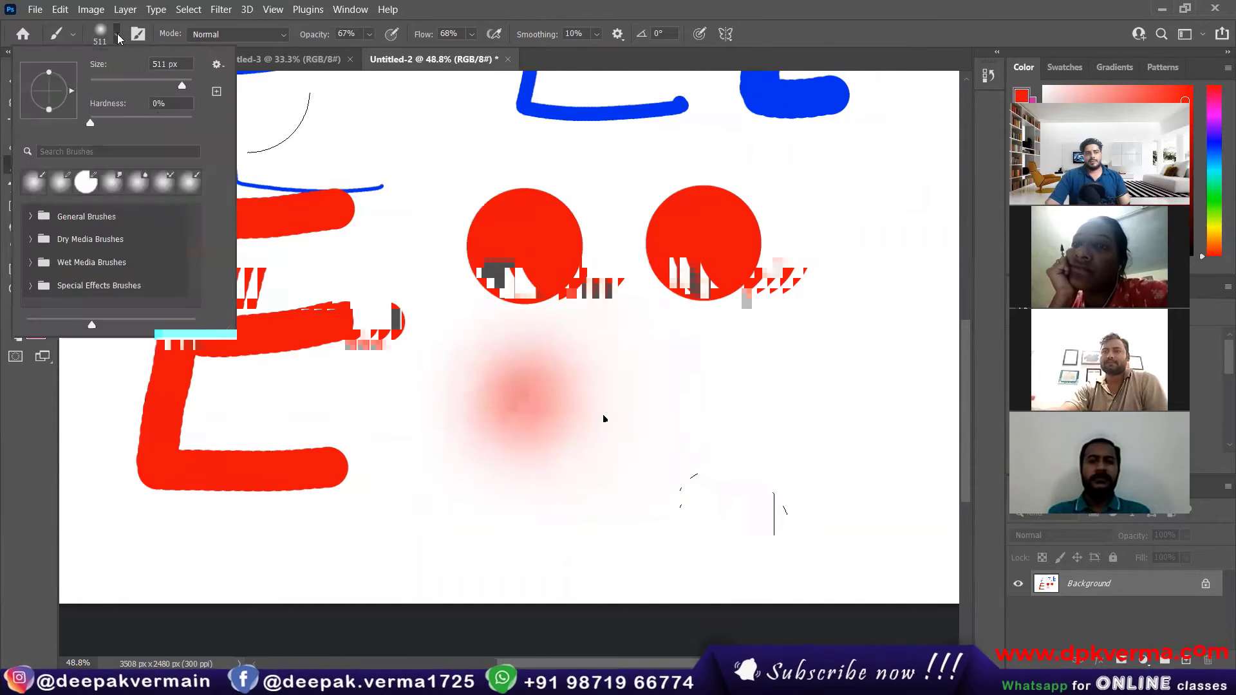
{"action": "left_click_drag", "start_coordinate": [90, 123], "coordinate": [110, 125]}
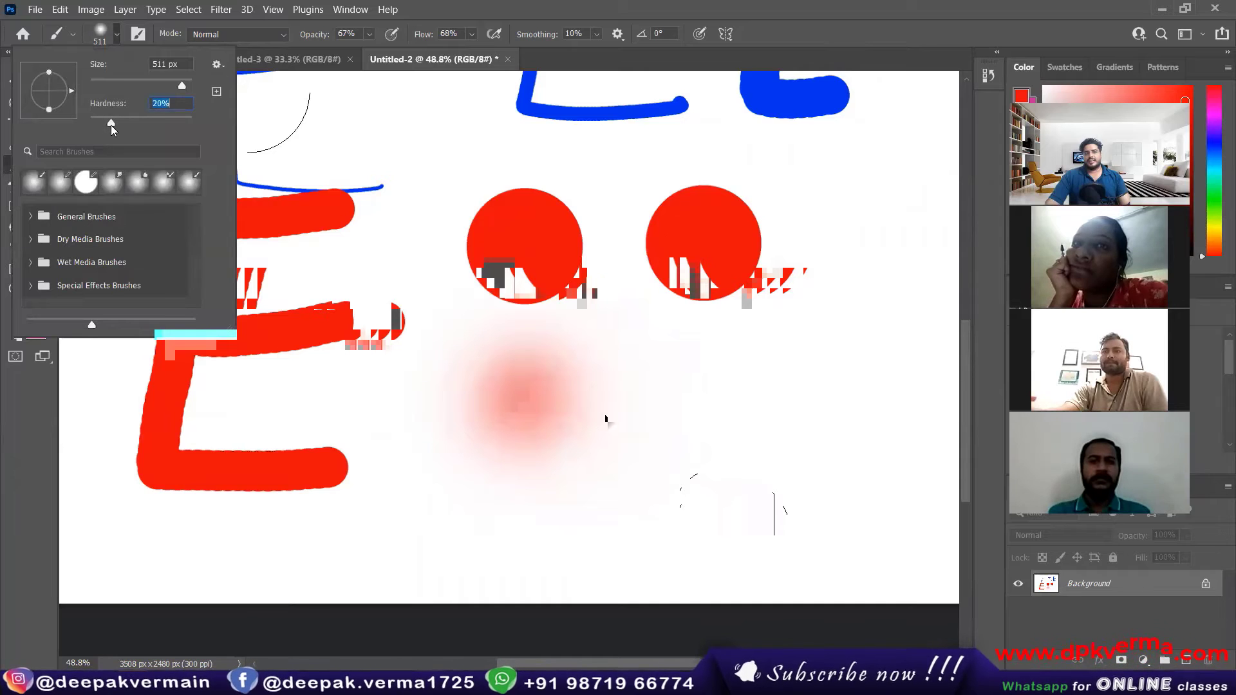
{"action": "left_click", "coordinate": [118, 36]}
{"action": "left_click", "coordinate": [705, 402]}
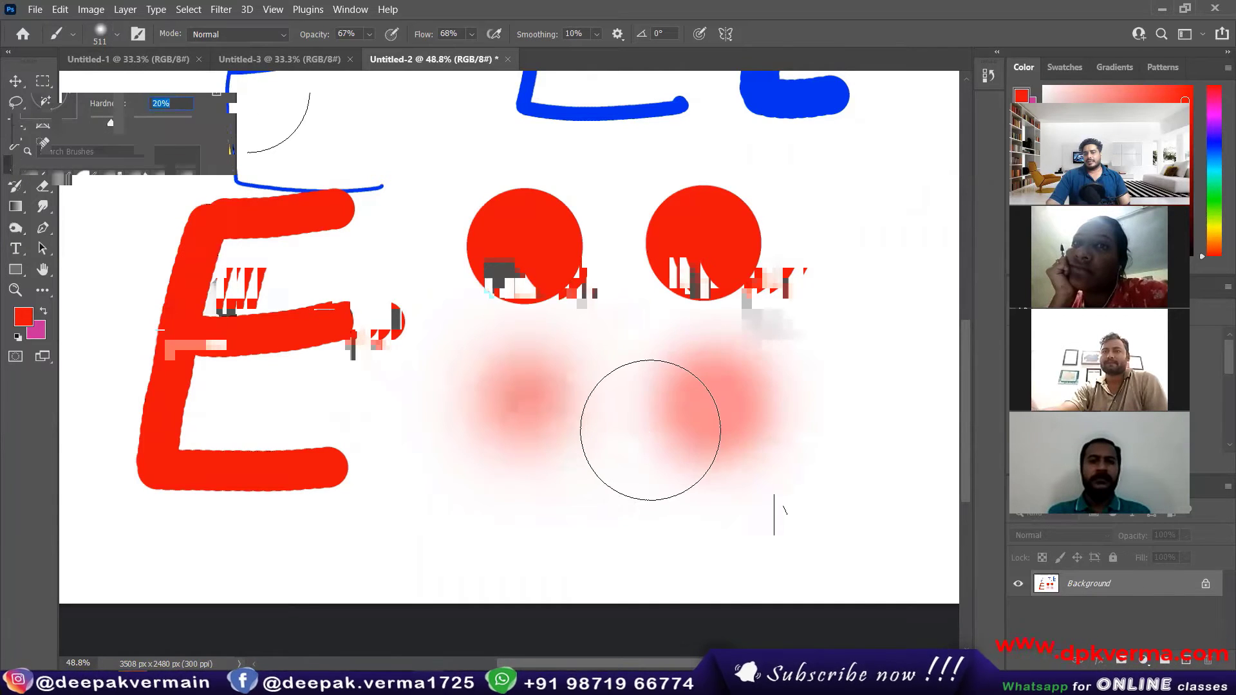
Step: Set the brush hardness to 40% and stamp a third dot at the end of the soft-dot row
{"action": "scroll", "coordinate": [670, 466], "scroll_direction": "down", "scroll_amount": 1}
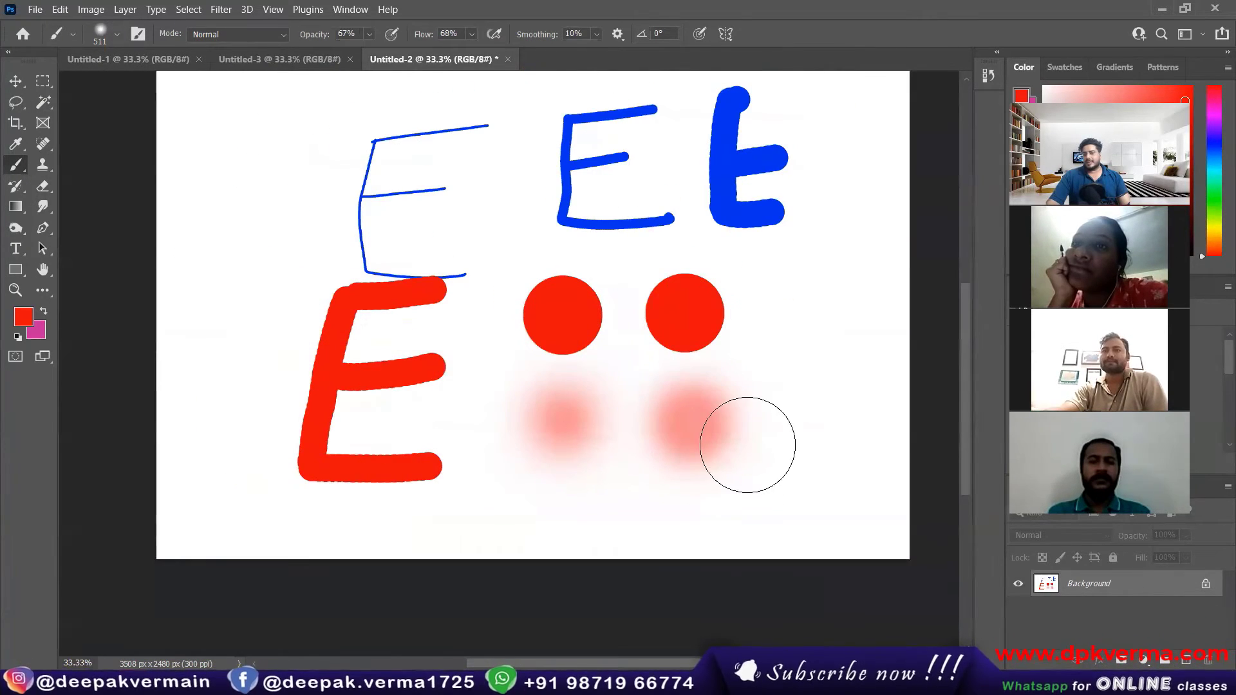
{"action": "left_click", "coordinate": [117, 35]}
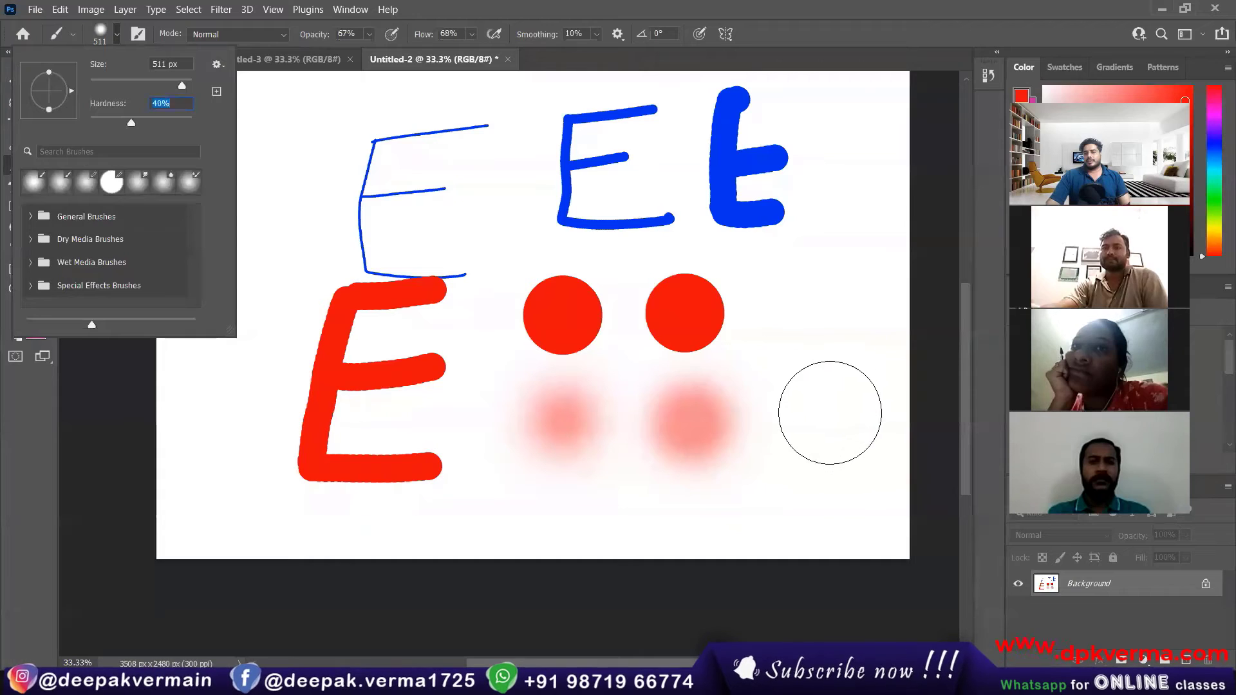
{"action": "left_click", "coordinate": [829, 411]}
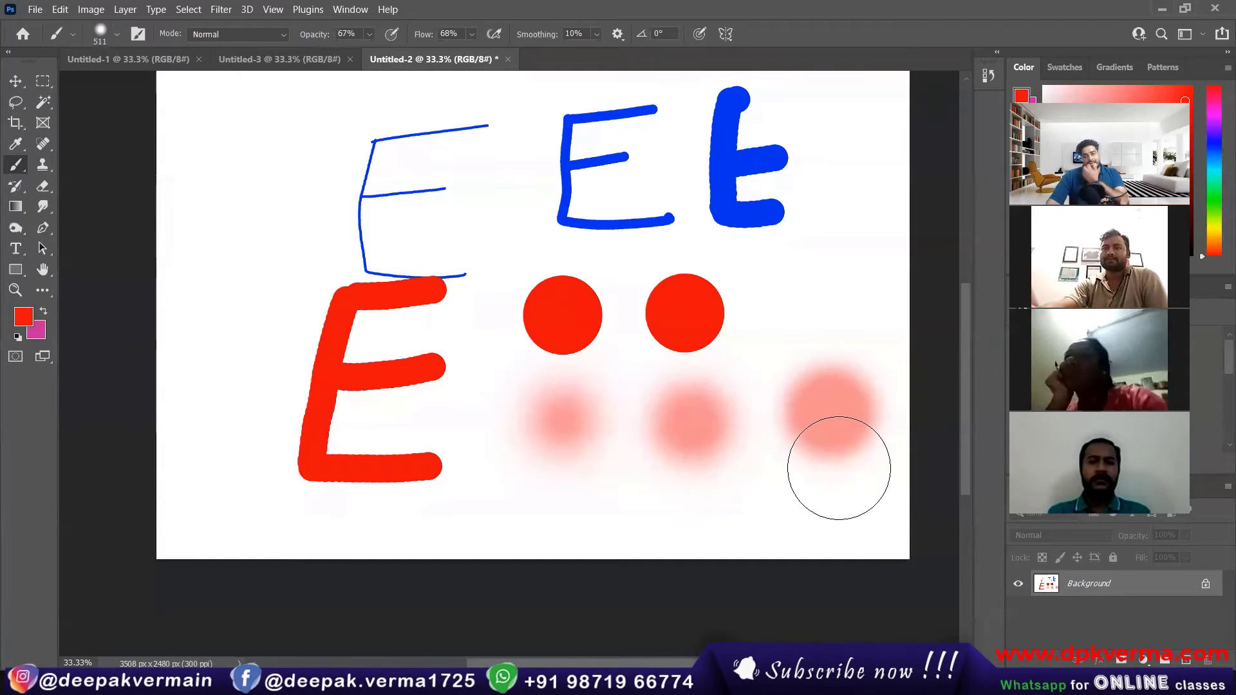
Step: Raise the brush hardness further and stamp another dot directly above the third soft dot
{"action": "left_click", "coordinate": [116, 36]}
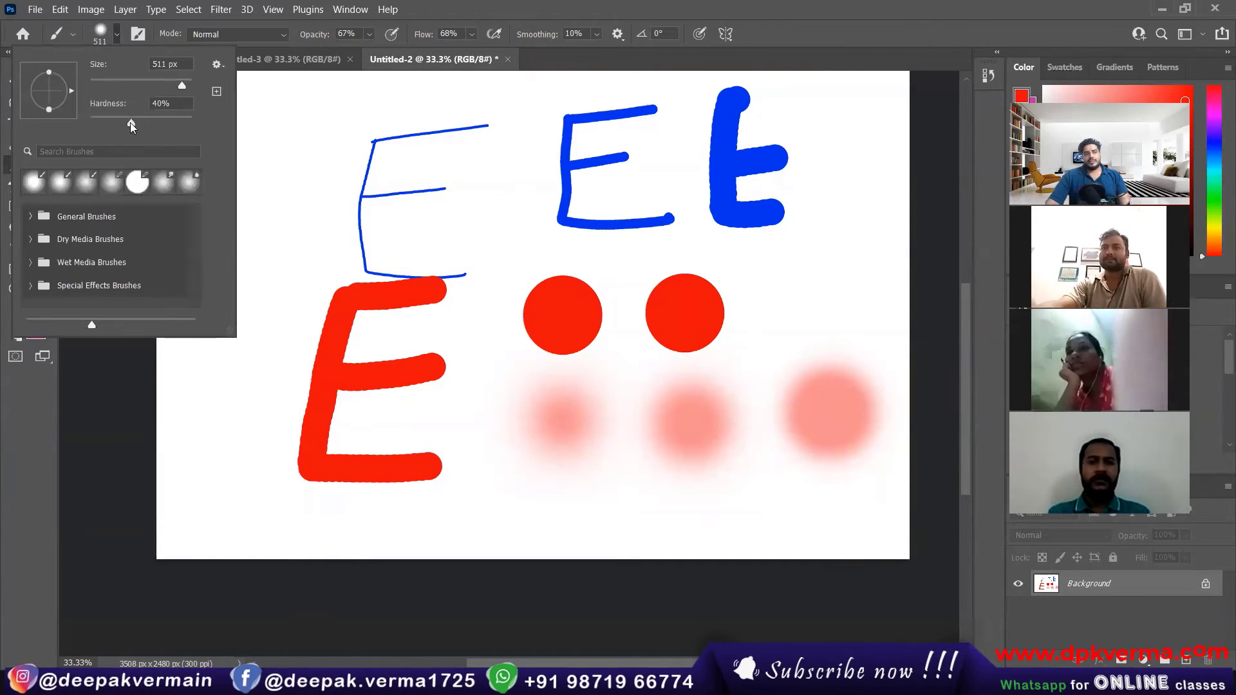
{"action": "left_click_drag", "start_coordinate": [156, 127], "coordinate": [176, 127]}
{"action": "left_click", "coordinate": [116, 35]}
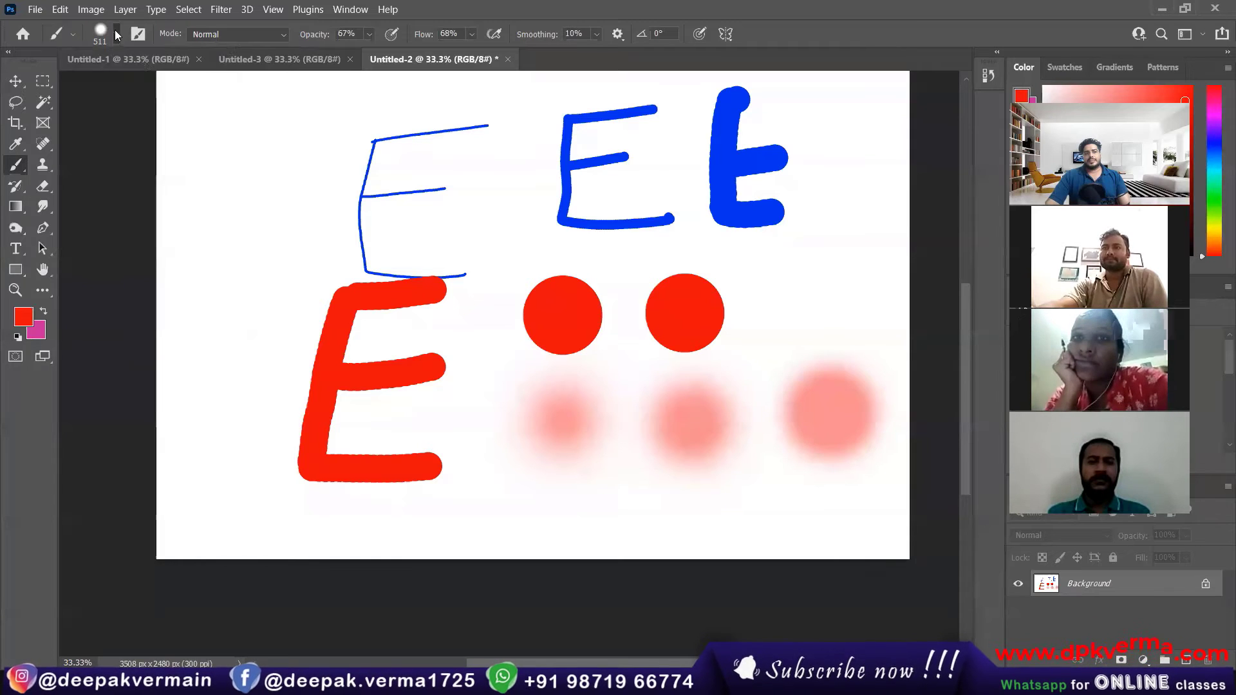
{"action": "left_click", "coordinate": [829, 285]}
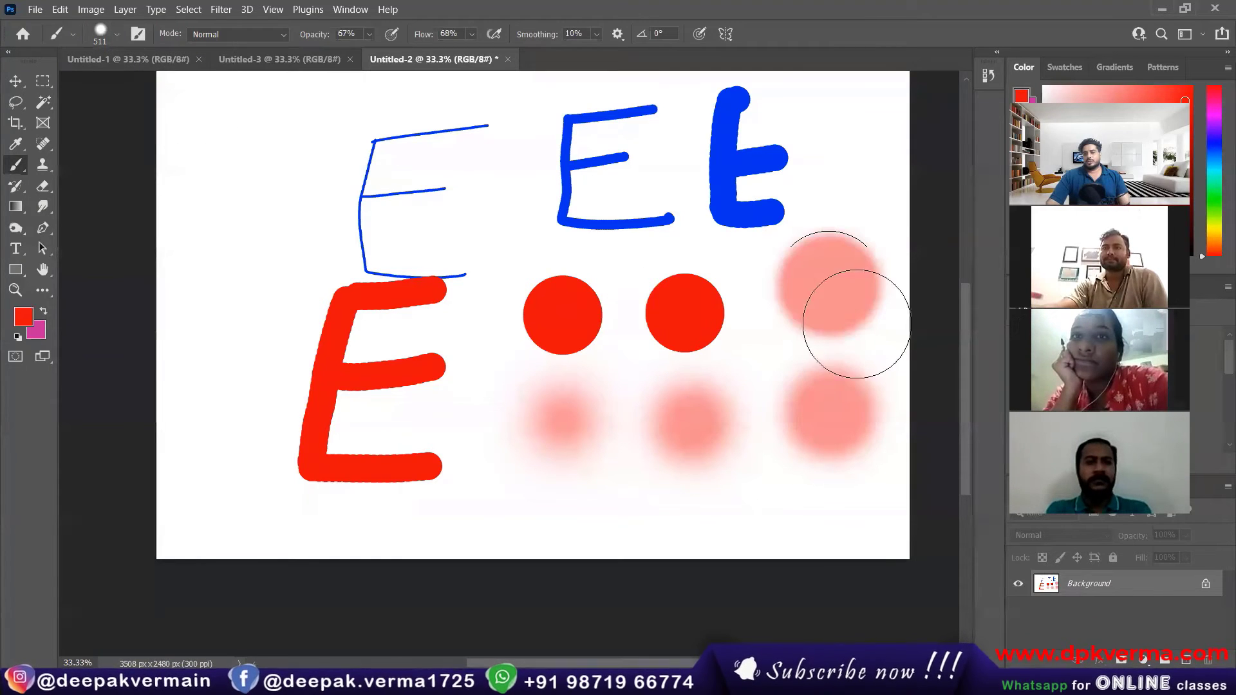
Step: Stamp one dot beside the red E at 87% brush hardness, and another beside the thin blue E at a higher hardness
{"action": "left_click", "coordinate": [116, 35]}
{"action": "left_click_drag", "start_coordinate": [157, 123], "coordinate": [179, 127]}
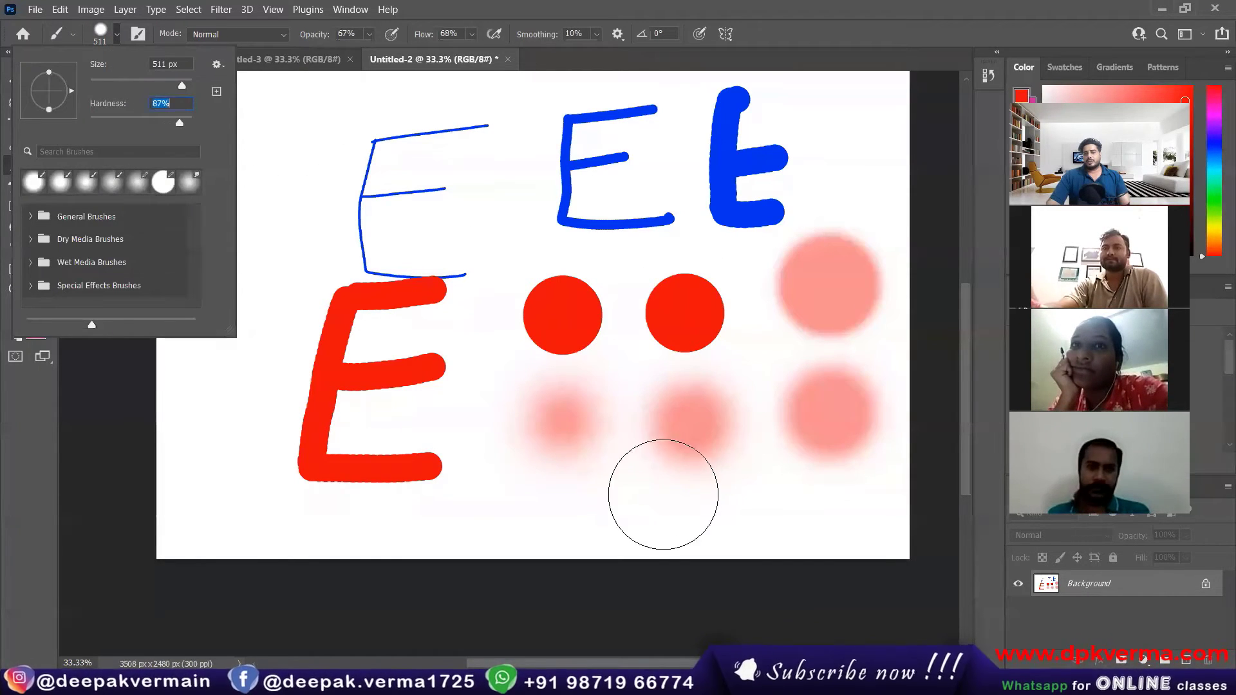
{"action": "left_click", "coordinate": [238, 401]}
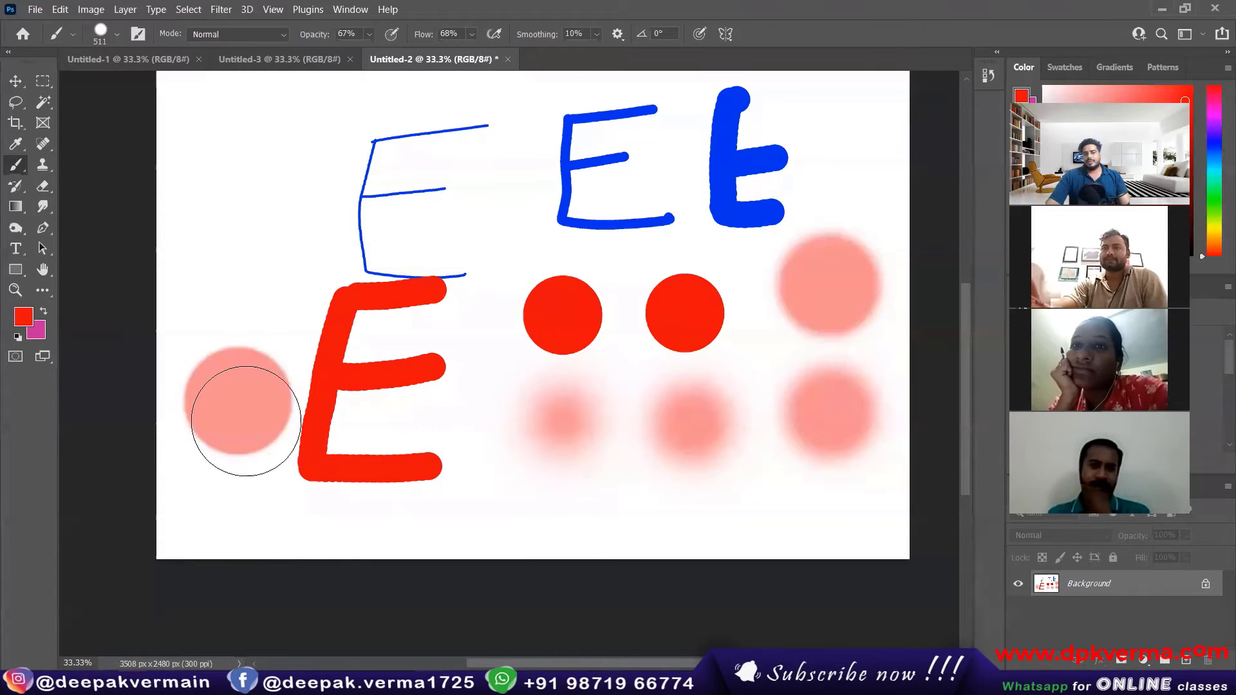
{"action": "left_click", "coordinate": [117, 36]}
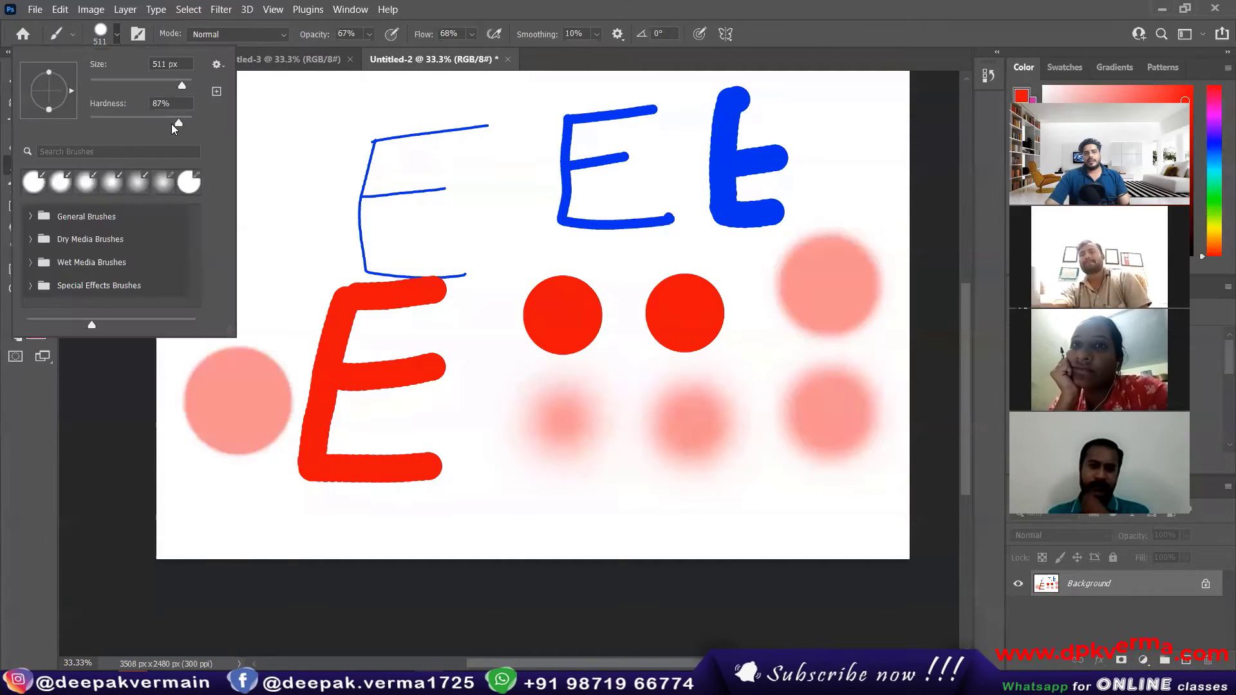
{"action": "left_click", "coordinate": [293, 216]}
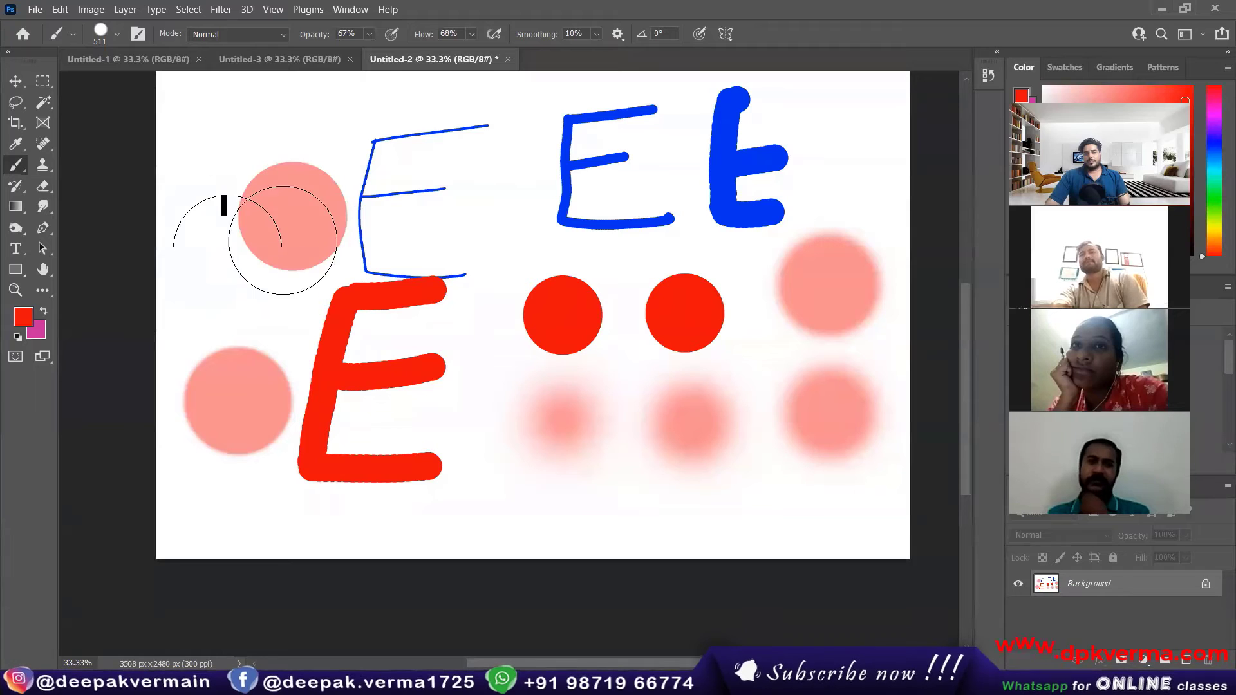
Step: Compare the edge softness of the stamped dots at different zoom levels, ending with the whole canvas fitted in view
{"action": "scroll", "coordinate": [293, 193], "scroll_direction": "left", "scroll_amount": 2}
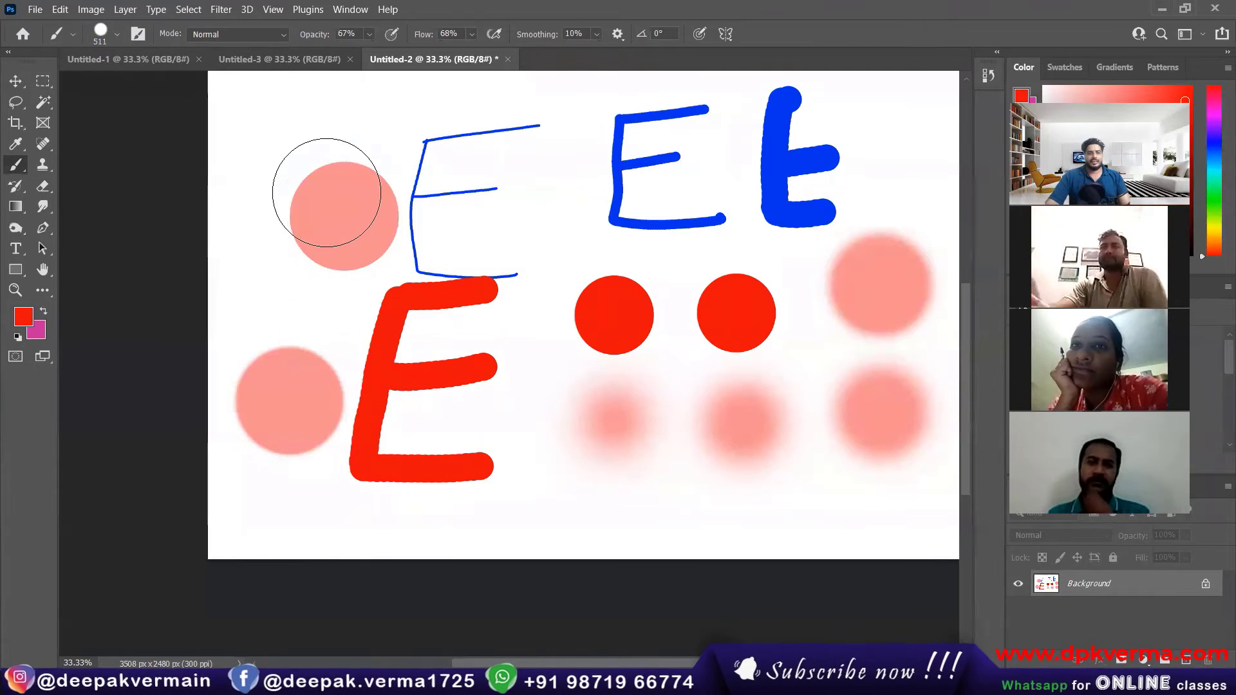
{"action": "scroll", "coordinate": [334, 196], "scroll_direction": "up", "scroll_amount": 3}
{"action": "scroll", "coordinate": [336, 272], "scroll_direction": "up", "scroll_amount": 2}
{"action": "scroll", "coordinate": [330, 278], "scroll_direction": "down", "scroll_amount": 1}
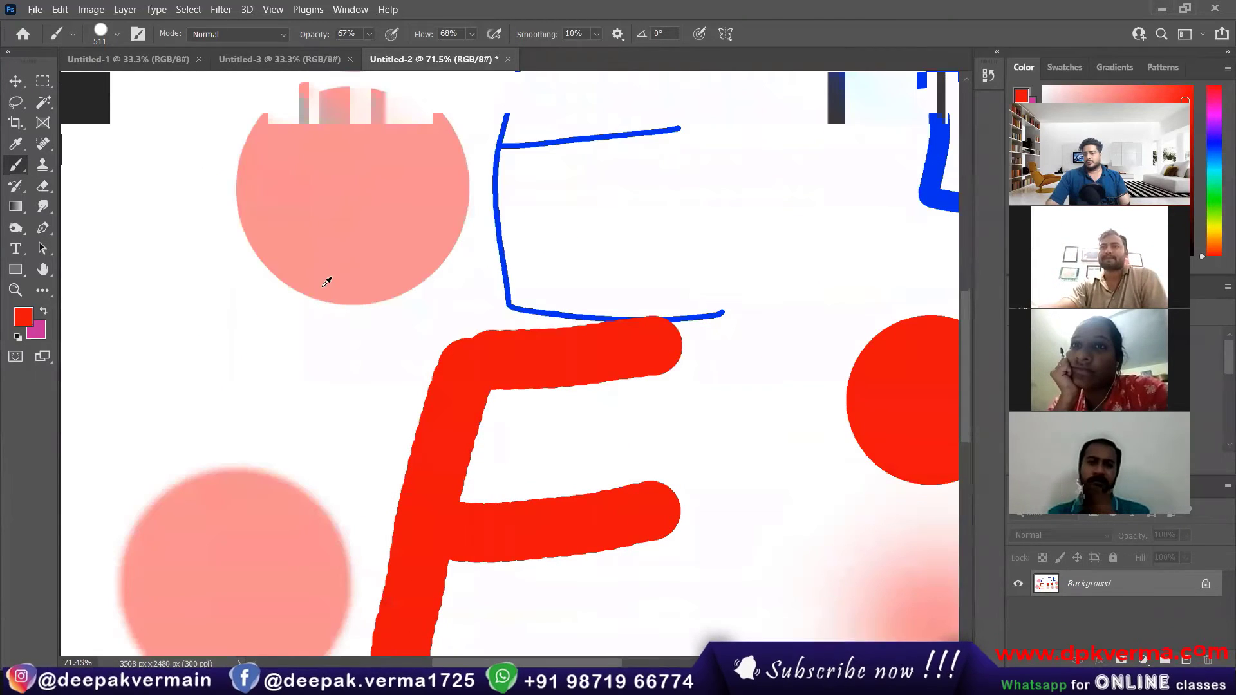
{"action": "scroll", "coordinate": [327, 297], "scroll_direction": "down", "scroll_amount": 4}
{"action": "scroll", "coordinate": [330, 309], "scroll_direction": "down", "scroll_amount": 4}
{"action": "scroll", "coordinate": [702, 227], "scroll_direction": "up", "scroll_amount": 1}
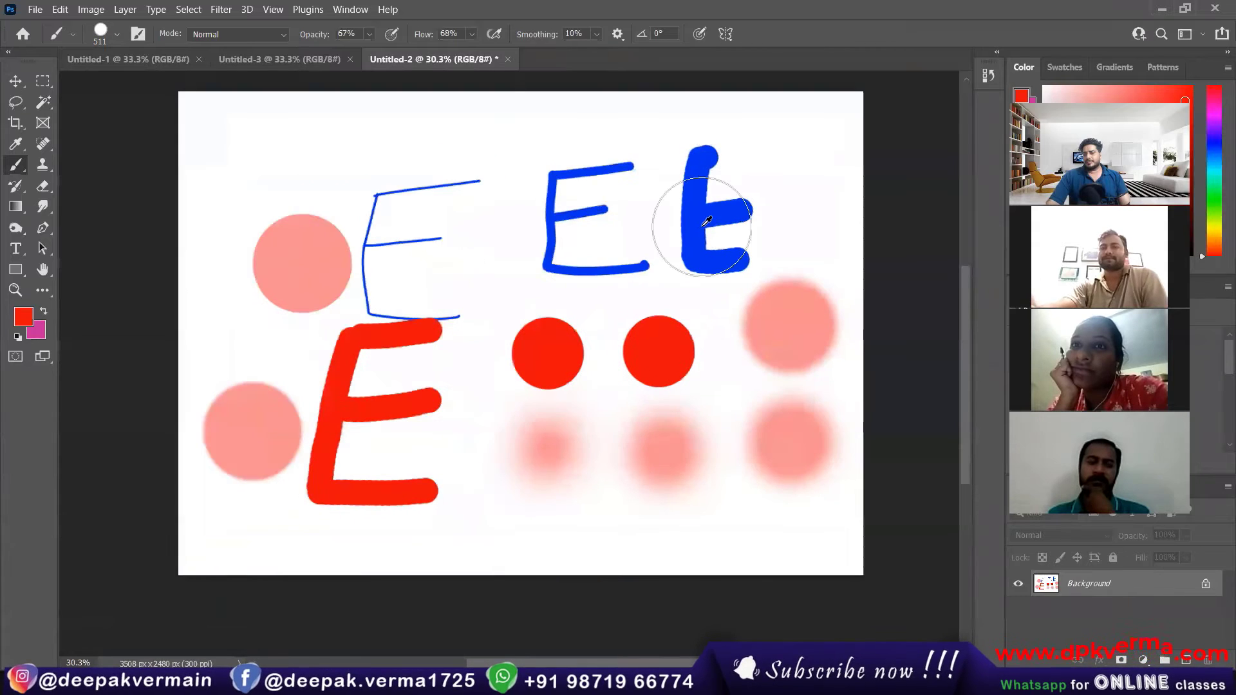
{"action": "scroll", "coordinate": [621, 284], "scroll_direction": "down", "scroll_amount": 5}
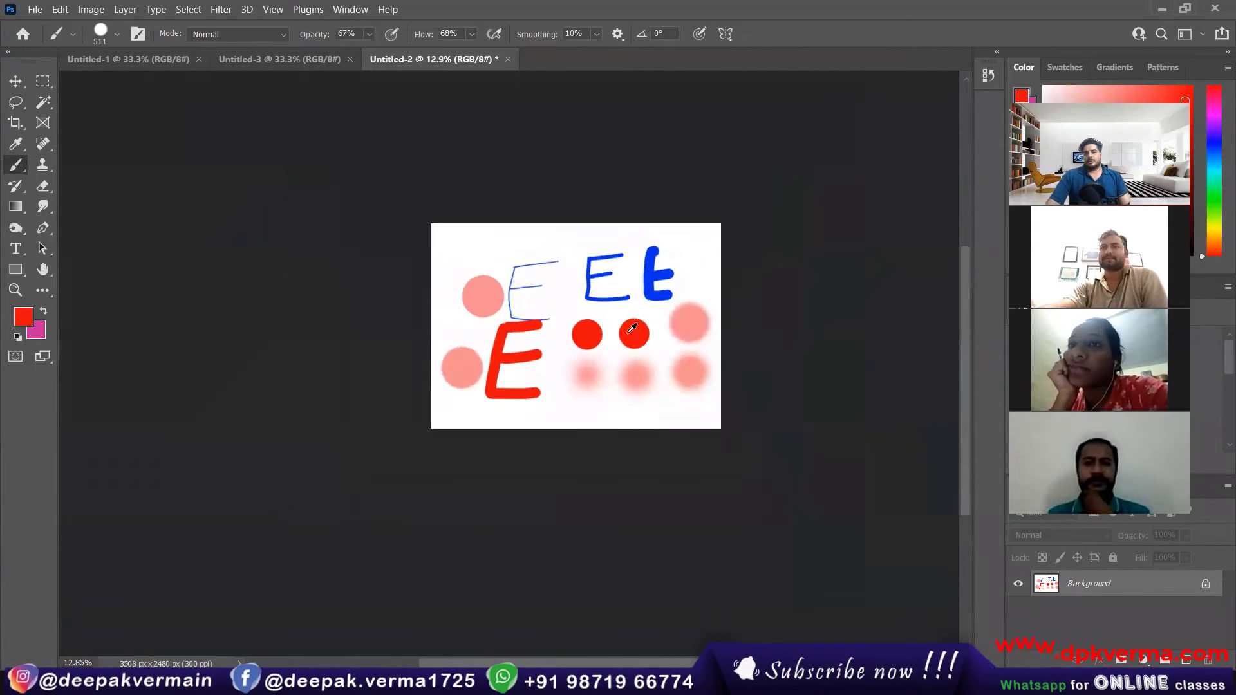
{"action": "scroll", "coordinate": [602, 346], "scroll_direction": "up", "scroll_amount": 1}
{"action": "scroll", "coordinate": [603, 346], "scroll_direction": "up", "scroll_amount": 2}
{"action": "scroll", "coordinate": [580, 289], "scroll_direction": "down", "scroll_amount": 1}
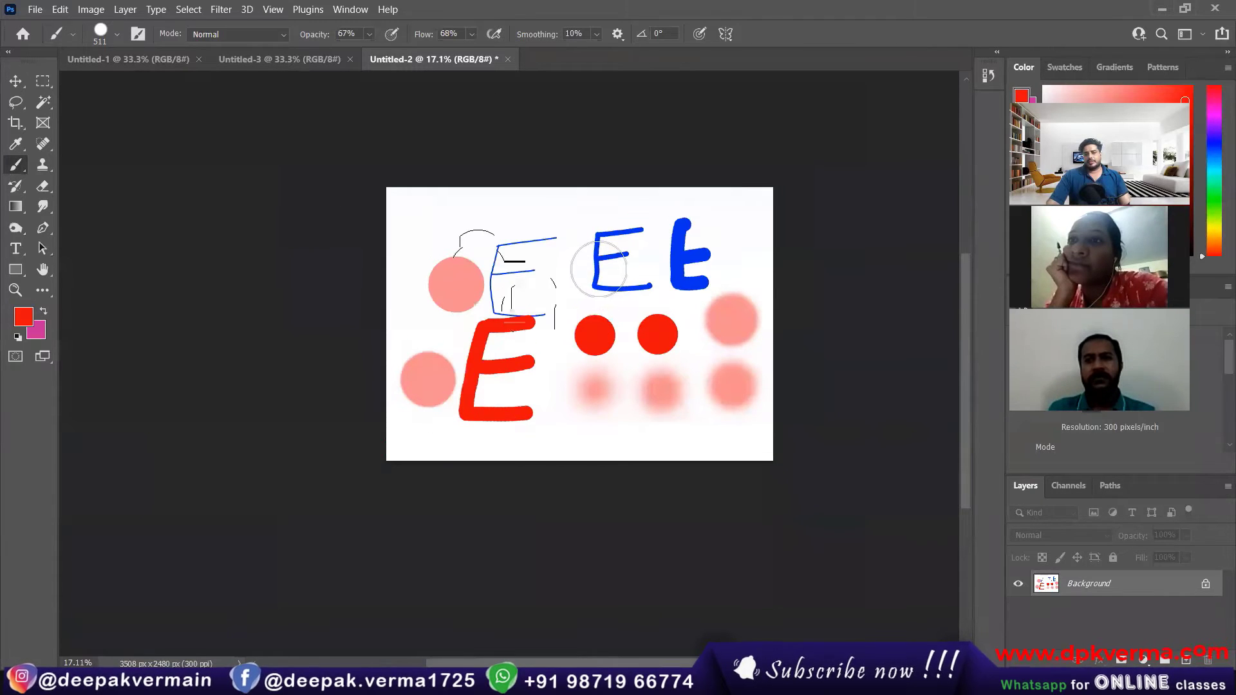
{"action": "scroll", "coordinate": [638, 206], "scroll_direction": "up", "scroll_amount": 1}
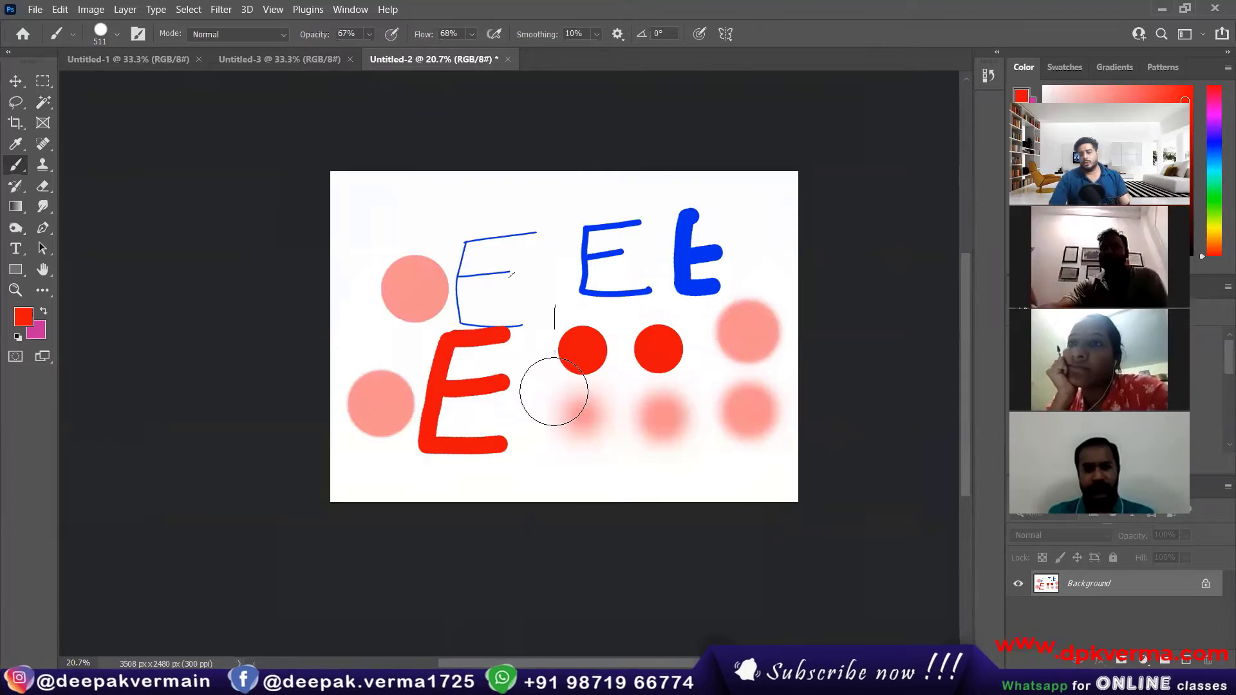
{"action": "key", "text": "ctrl+0"}
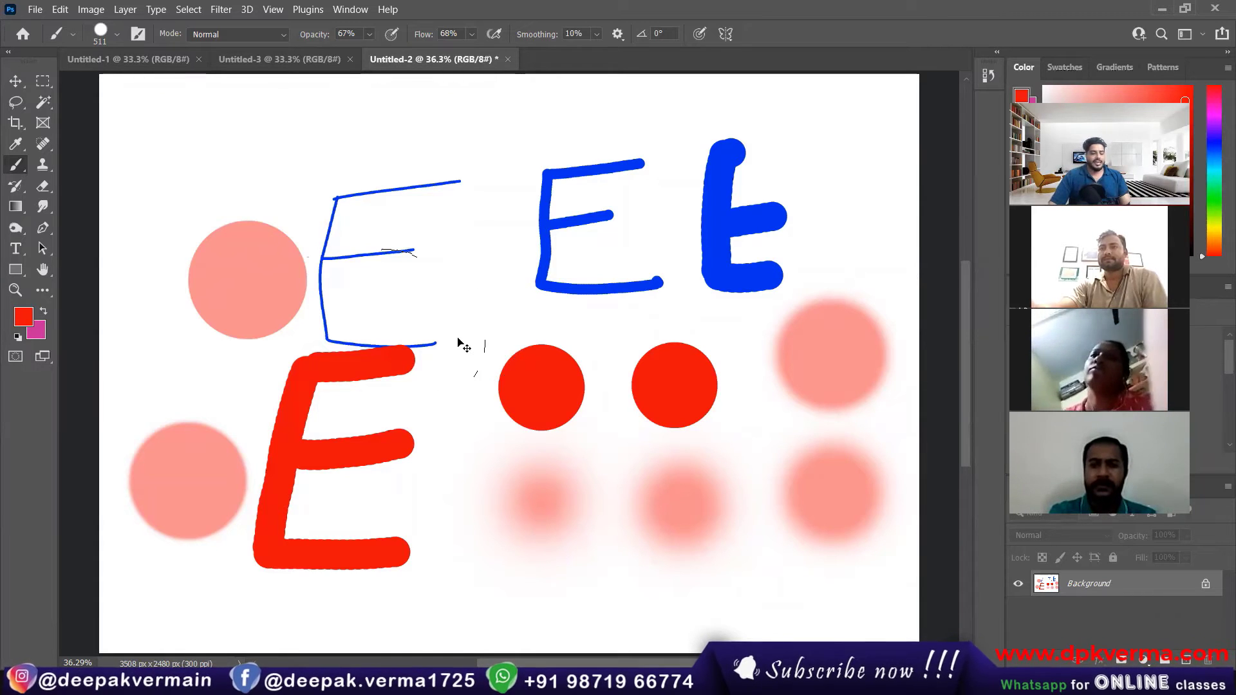
Step: Undo the last three stamped dots one at a time
{"action": "key", "text": "ctrl+z"}
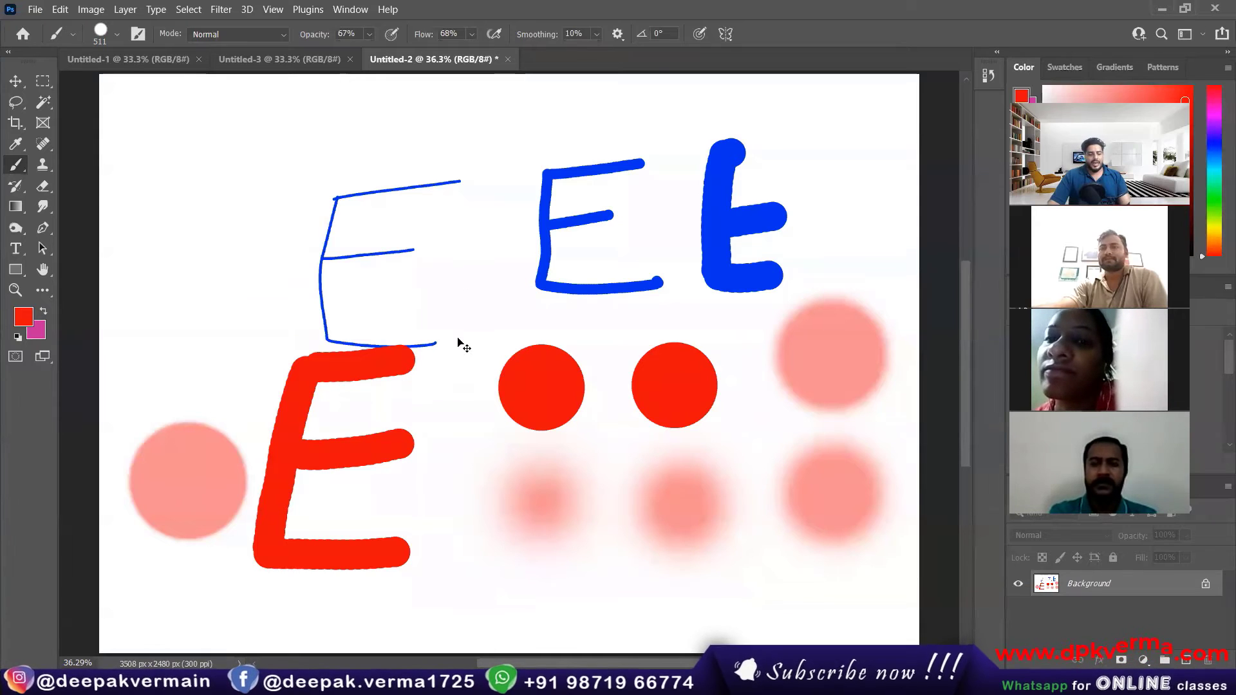
{"action": "key", "text": "ctrl+z"}
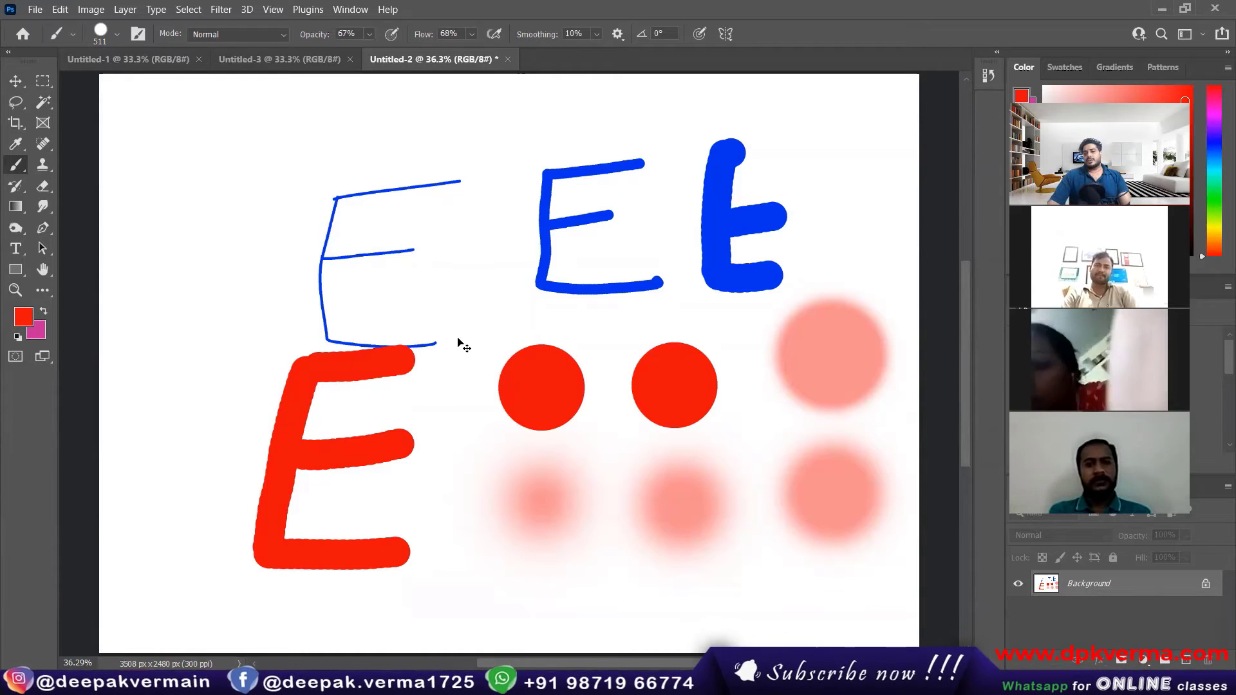
{"action": "key", "text": "ctrl+z"}
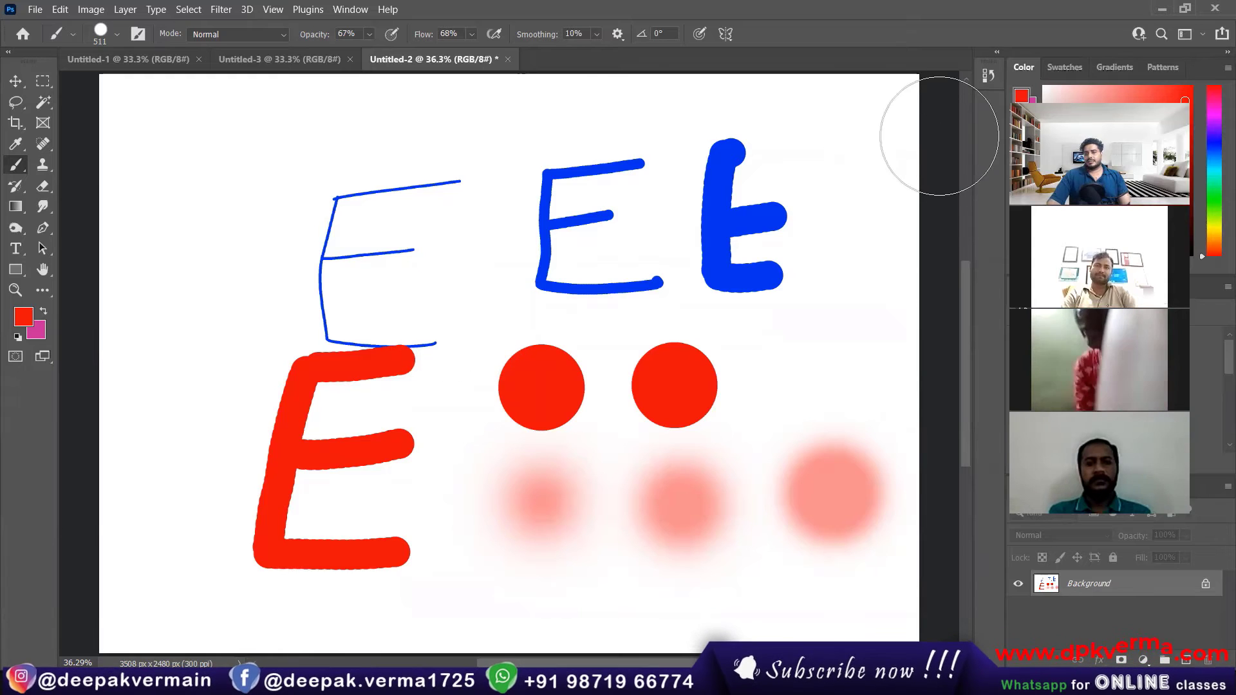
Step: Show the document's full History list and restore the three undone Brush Tool states one by one
{"action": "left_click", "coordinate": [988, 79]}
{"action": "left_click_drag", "start_coordinate": [909, 171], "coordinate": [929, 586]}
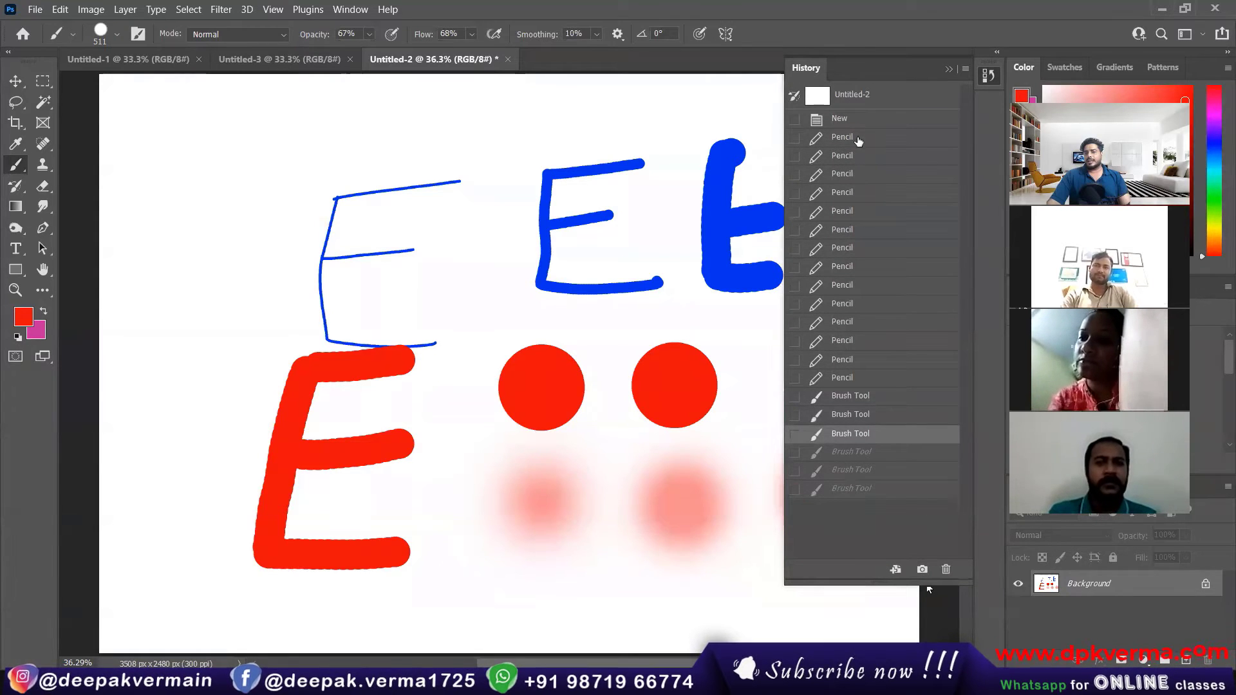
{"action": "left_click", "coordinate": [862, 456]}
{"action": "left_click", "coordinate": [860, 474]}
{"action": "left_click", "coordinate": [858, 491]}
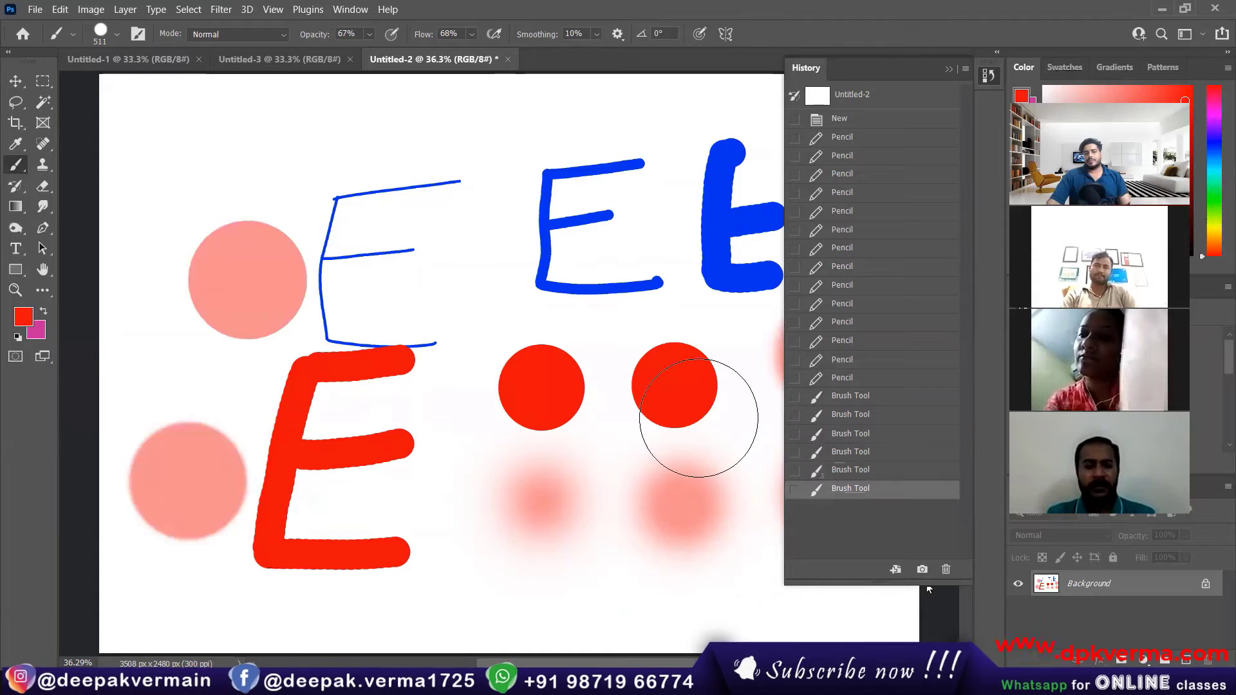
Step: Step the document back through its History states to the first Pencil stroke
{"action": "left_click", "coordinate": [857, 435]}
{"action": "left_click", "coordinate": [852, 416]}
{"action": "left_click", "coordinate": [850, 379]}
{"action": "left_click", "coordinate": [848, 323]}
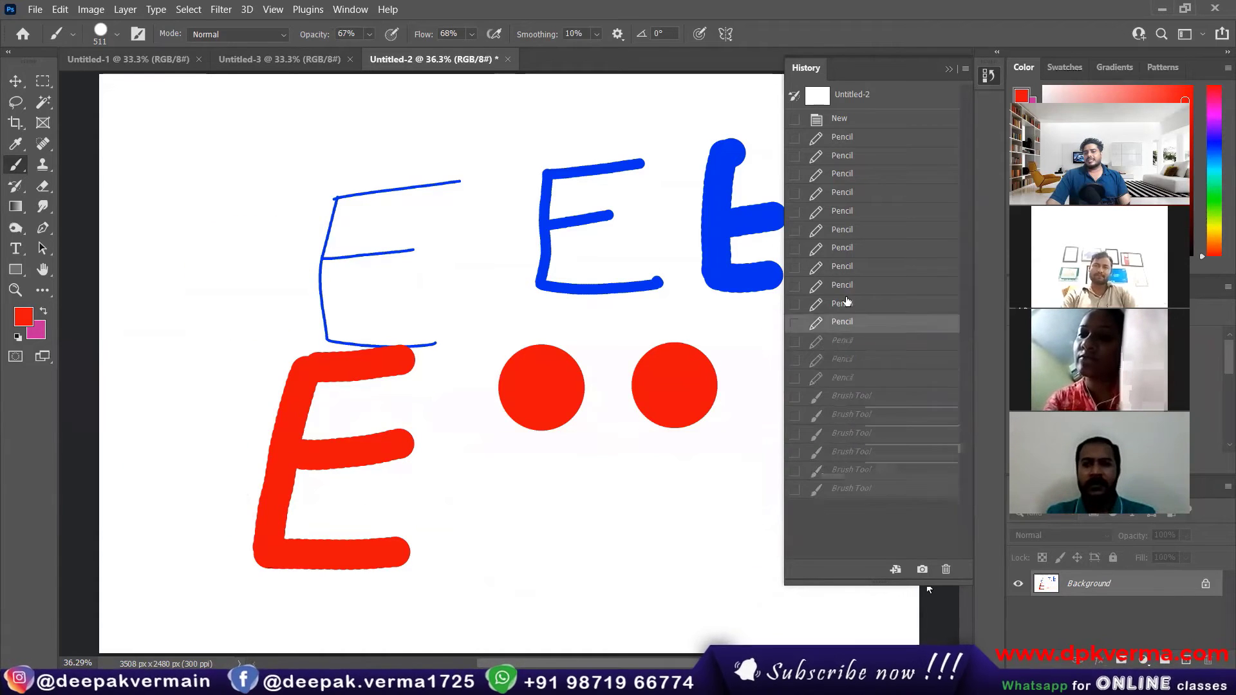
{"action": "left_click", "coordinate": [849, 267]}
{"action": "left_click", "coordinate": [849, 192]}
{"action": "left_click", "coordinate": [850, 174]}
{"action": "left_click", "coordinate": [850, 137]}
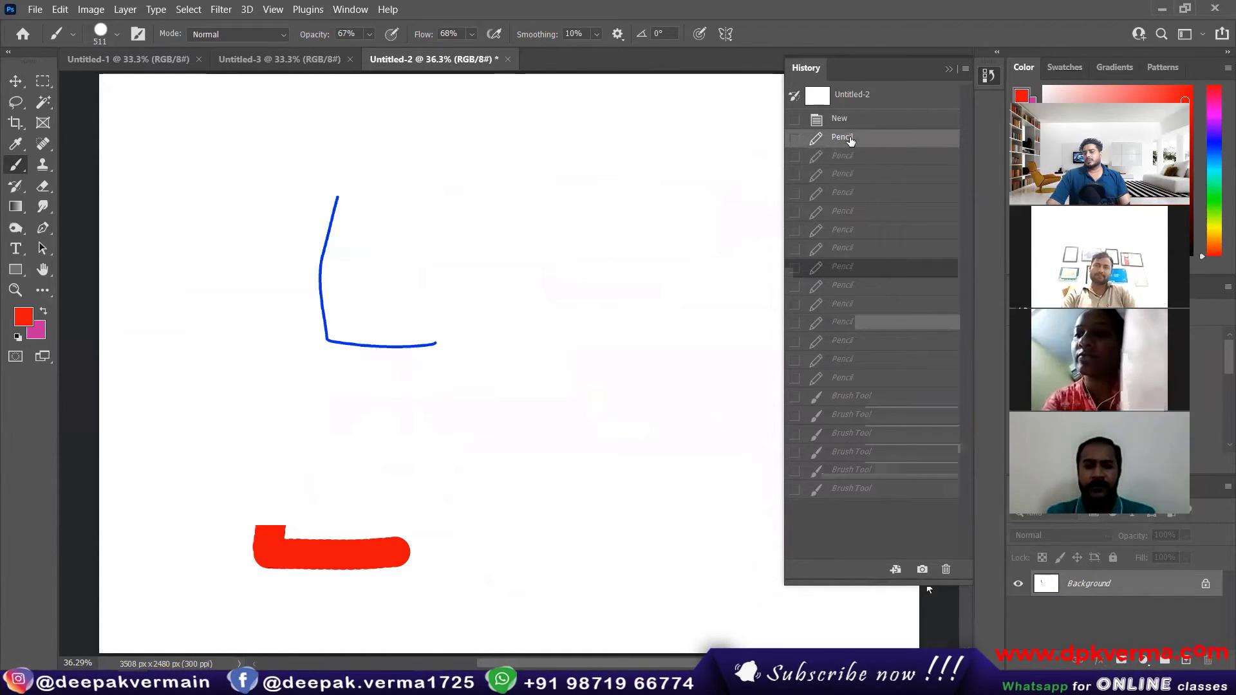
Step: Collapse the History panel, undock it over the canvas and close it
{"action": "left_click", "coordinate": [988, 76]}
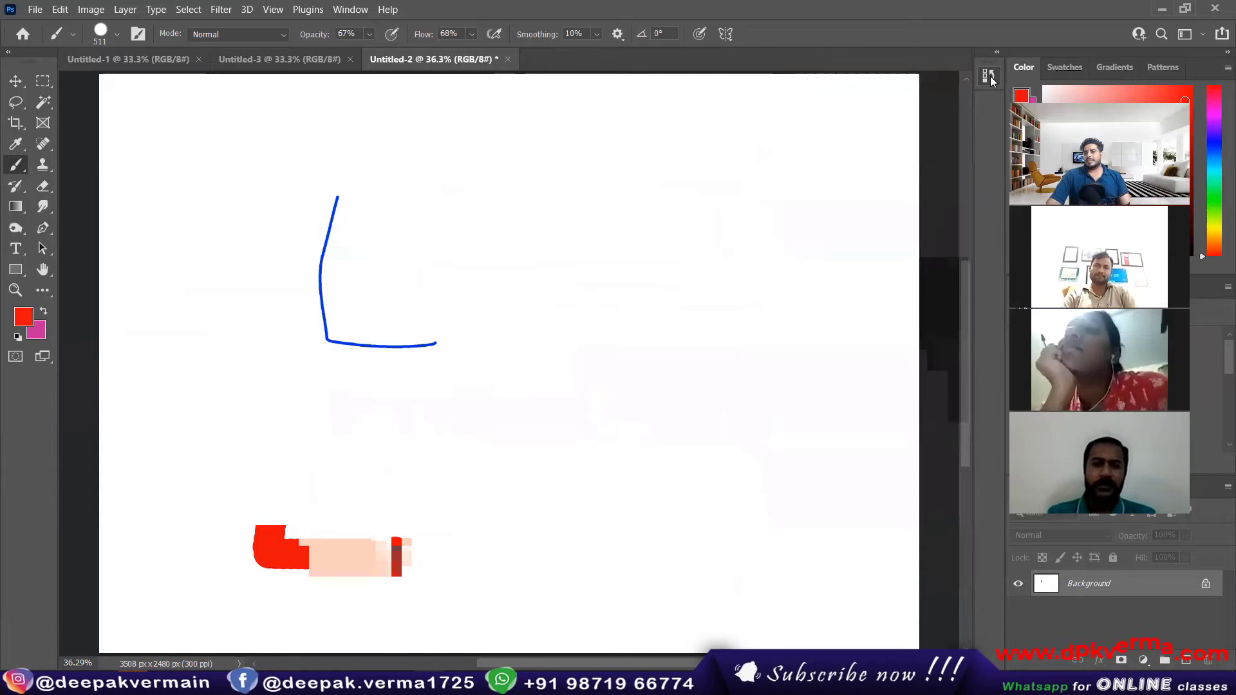
{"action": "left_click_drag", "start_coordinate": [990, 76], "coordinate": [867, 132]}
{"action": "left_click", "coordinate": [881, 108]}
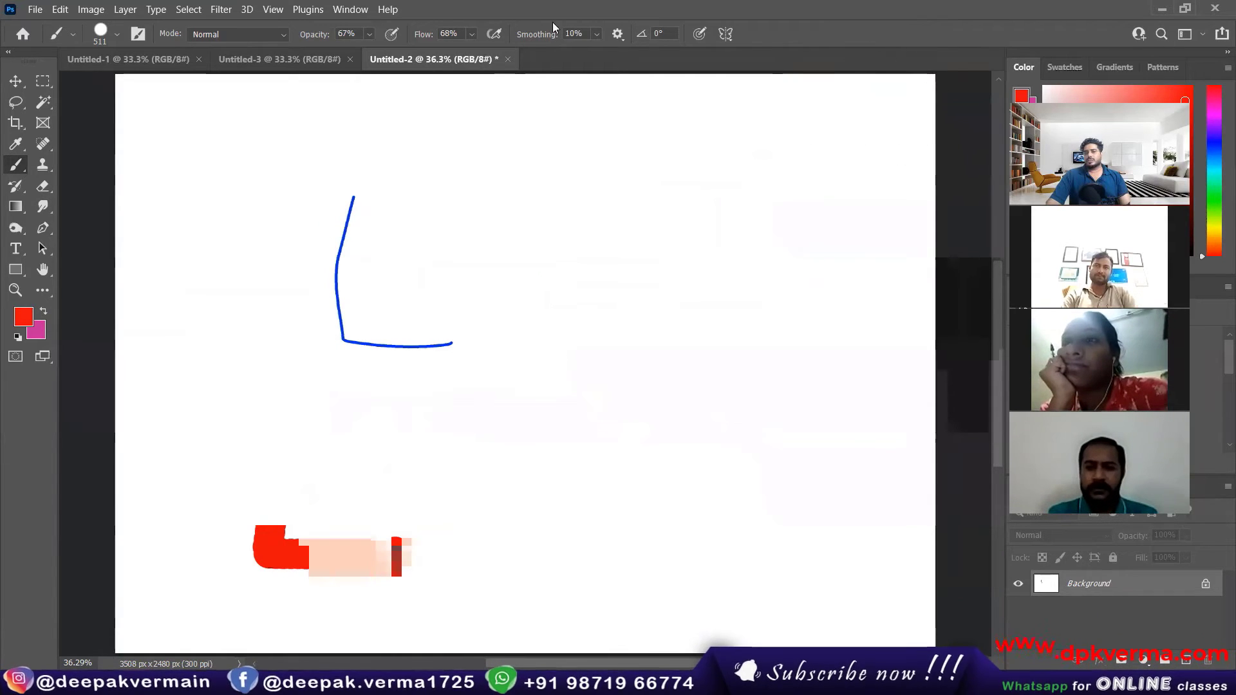
Step: Reopen the History panel and dock it back beside the Color panel column
{"action": "left_click", "coordinate": [348, 10]}
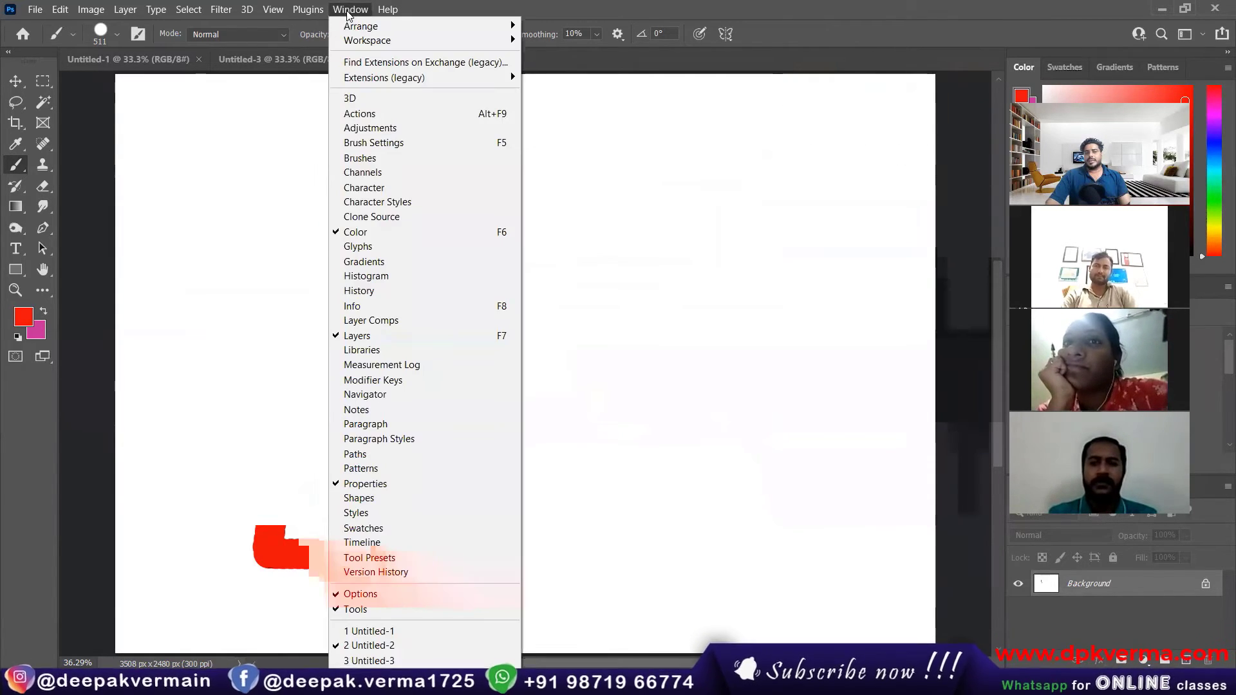
{"action": "left_click", "coordinate": [357, 293]}
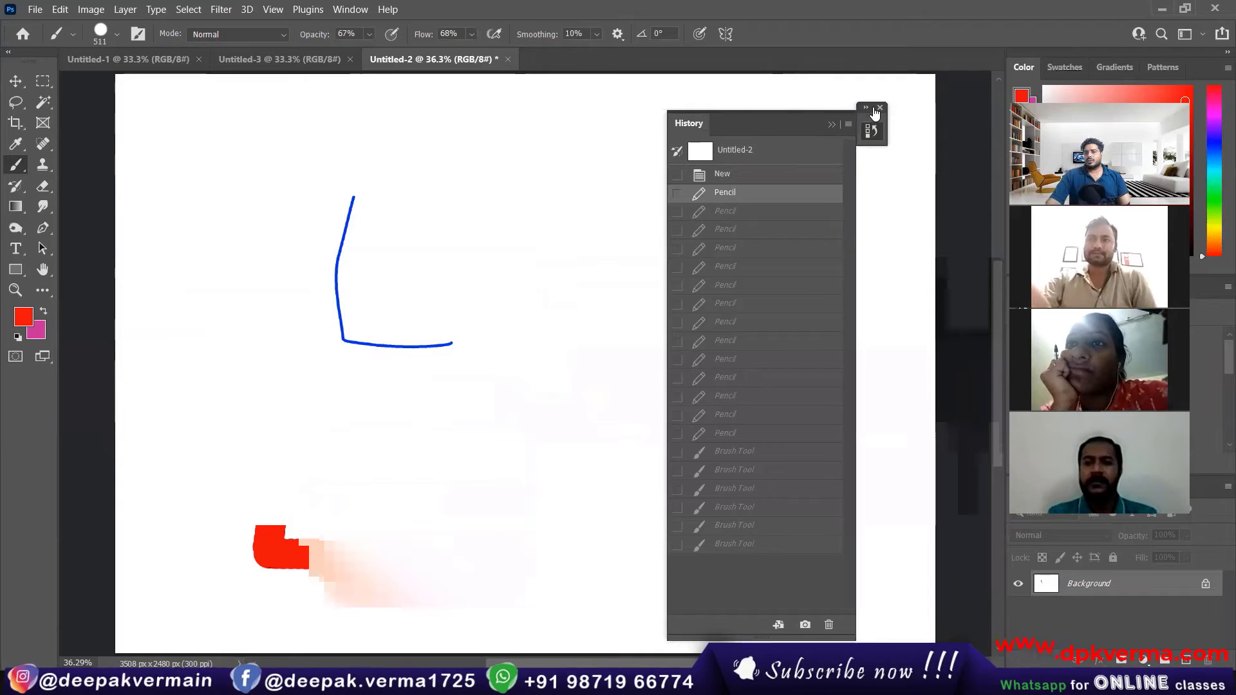
{"action": "left_click_drag", "start_coordinate": [877, 118], "coordinate": [995, 96]}
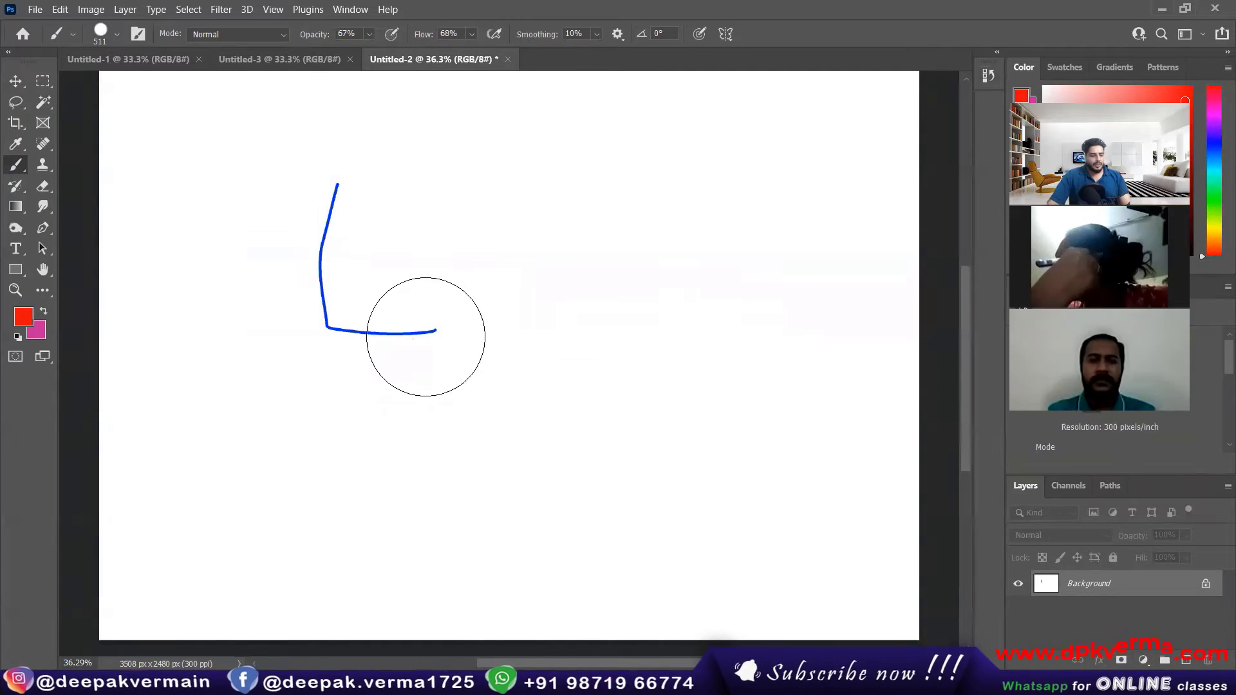
Step: Redo the undone Pencil and Brush strokes up to the third soft dot in the lower row
{"action": "key", "text": "ctrl+shift+z"}
{"action": "key", "text": "ctrl+shift+z"}
{"action": "key", "text": "ctrl+shift+z"}
{"action": "key", "text": "ctrl+shift+z"}
{"action": "key", "text": "ctrl+shift+z"}
{"action": "key", "text": "ctrl+shift+z"}
{"action": "key", "text": "ctrl+shift+z"}
{"action": "key", "text": "ctrl+shift+z"}
{"action": "key", "text": "ctrl+shift+z"}
{"action": "key", "text": "ctrl+shift+z"}
{"action": "key", "text": "ctrl+shift+z"}
{"action": "key", "text": "ctrl+shift+z"}
{"action": "key", "text": "ctrl+shift+z"}
{"action": "key", "text": "ctrl+shift+z"}
{"action": "key", "text": "ctrl+shift+z"}
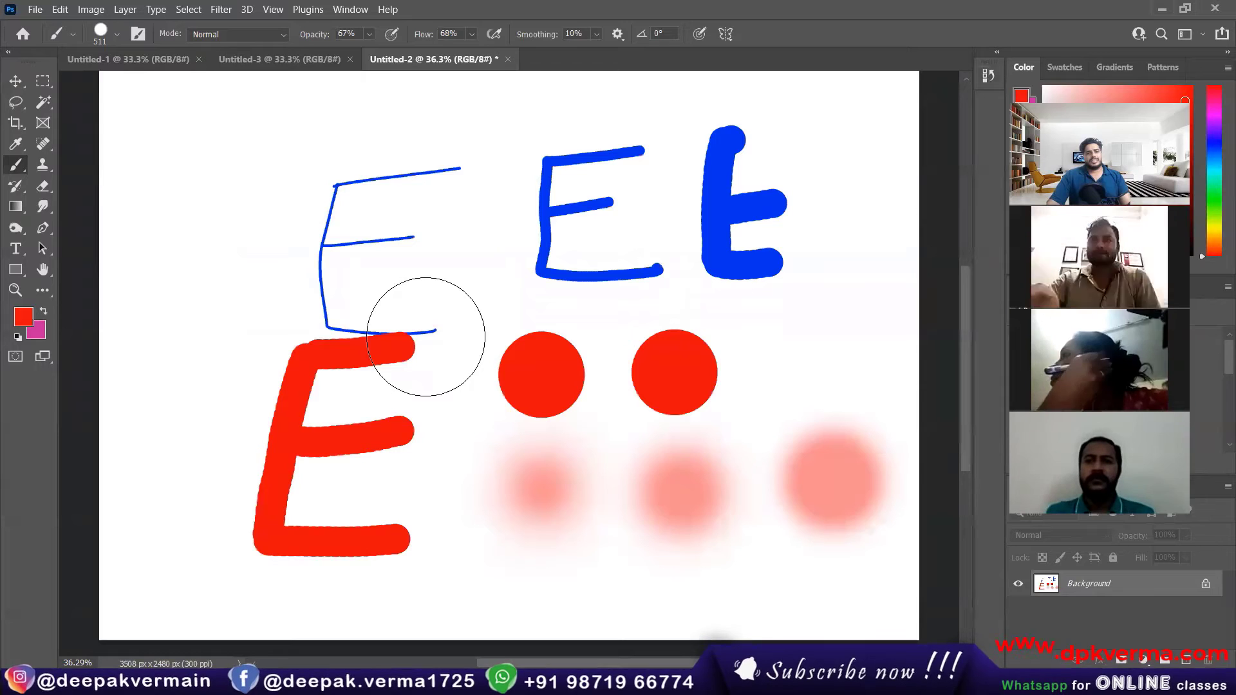
Step: Revert Untitled-2 to its original blank History snapshot, switch to the Move tool and collapse the History panel
{"action": "left_click", "coordinate": [987, 76]}
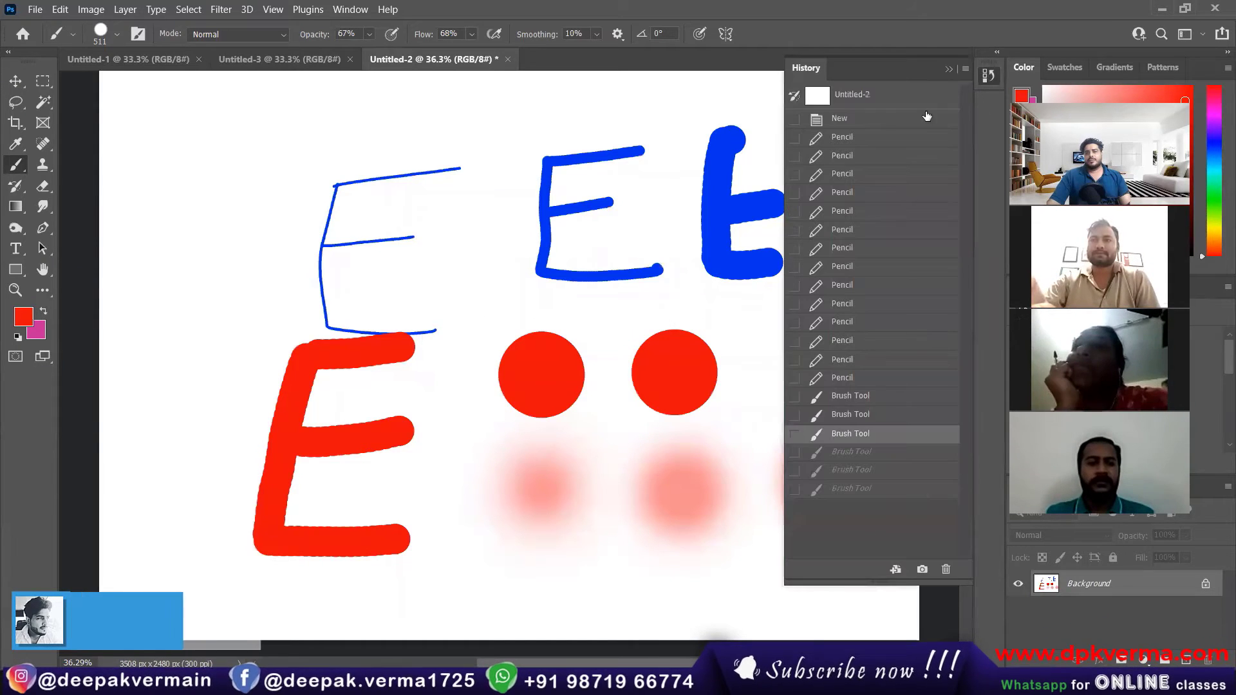
{"action": "left_click", "coordinate": [860, 98]}
{"action": "key", "text": "v"}
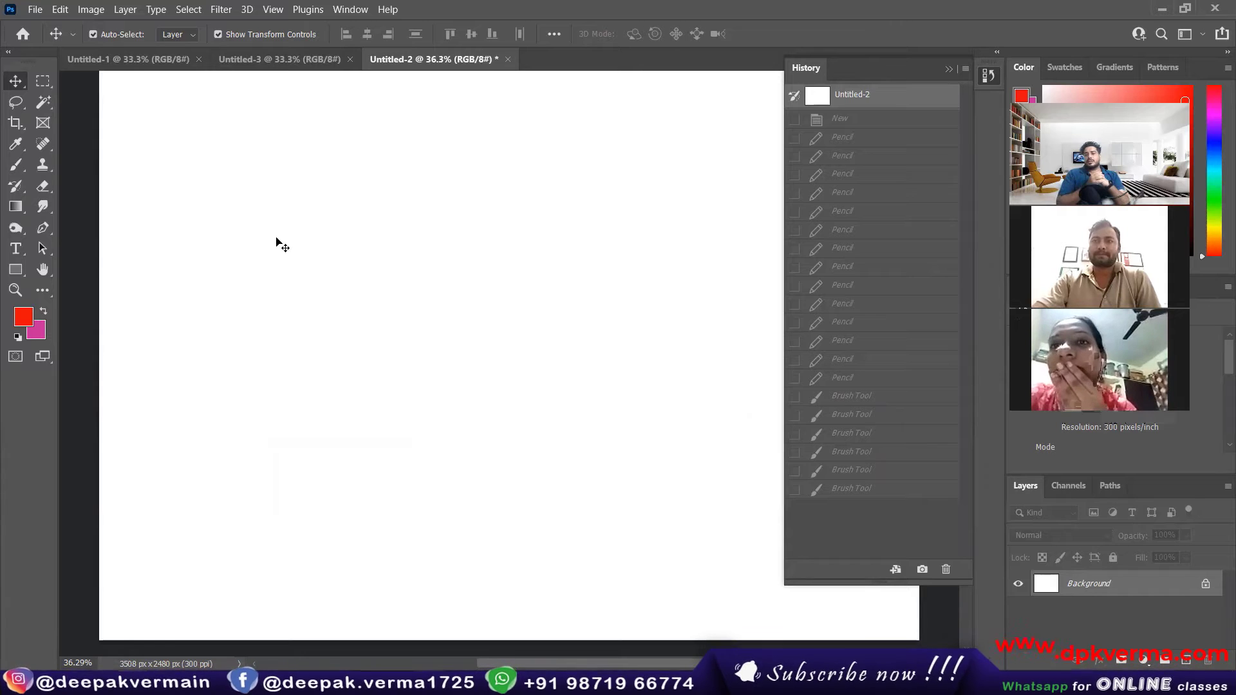
{"action": "left_click", "coordinate": [950, 68]}
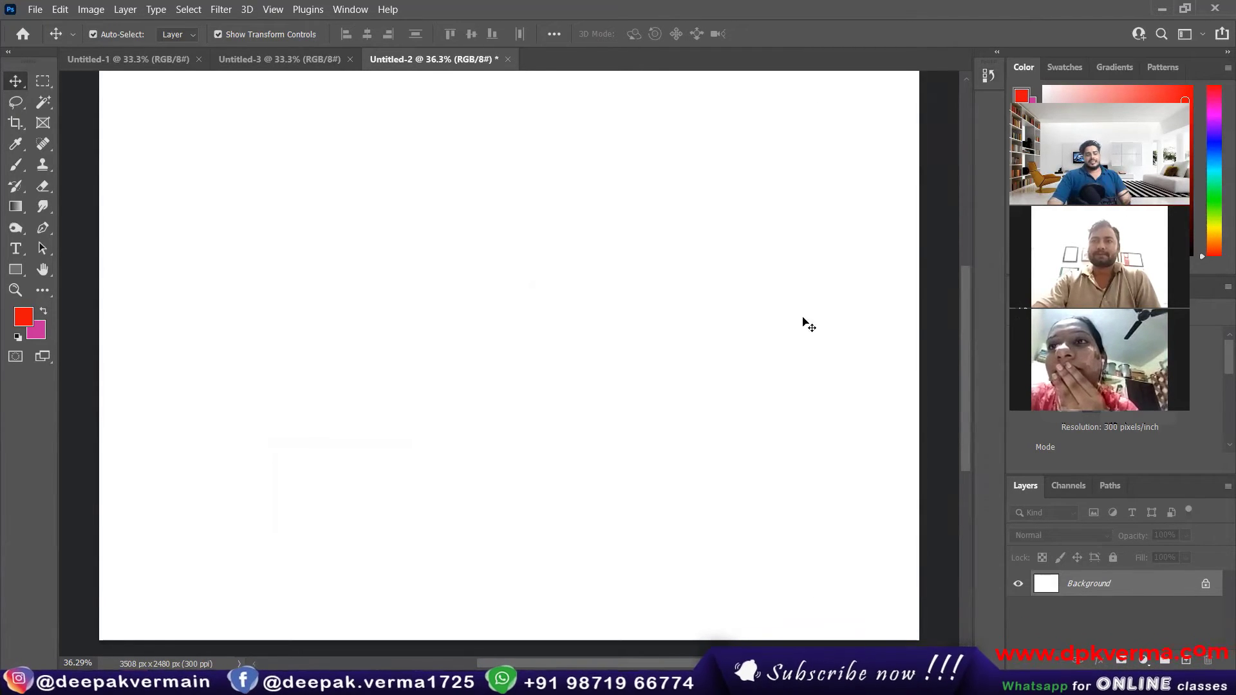
Step: Draw a wide, short selection in the upper-left part of the canvas with the Rectangular Marquee tool
{"action": "scroll", "coordinate": [756, 322], "scroll_direction": "down", "scroll_amount": 1}
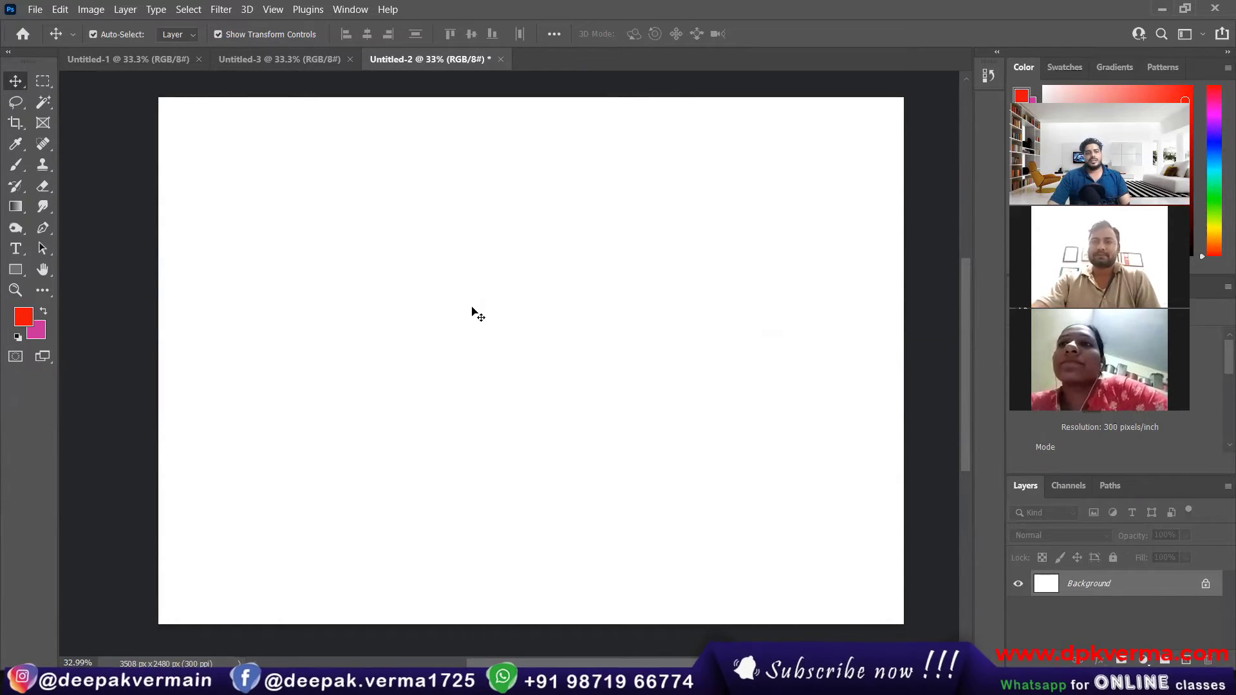
{"action": "left_click", "coordinate": [41, 82]}
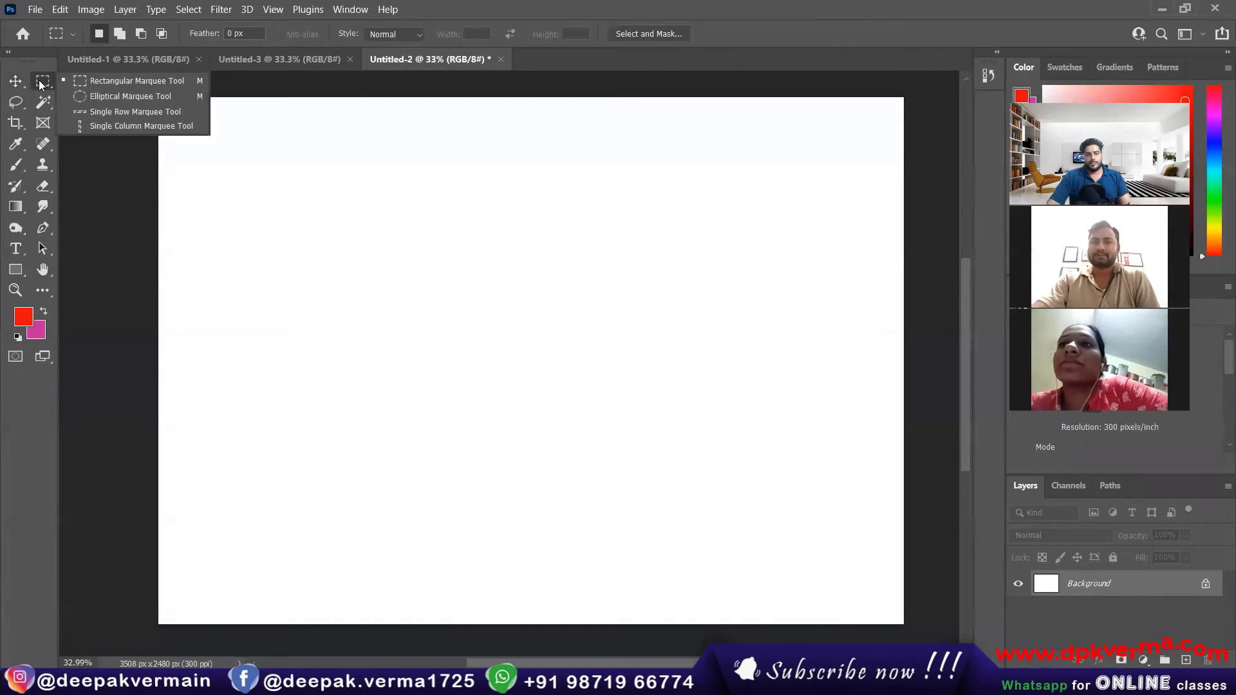
{"action": "left_click", "coordinate": [123, 80]}
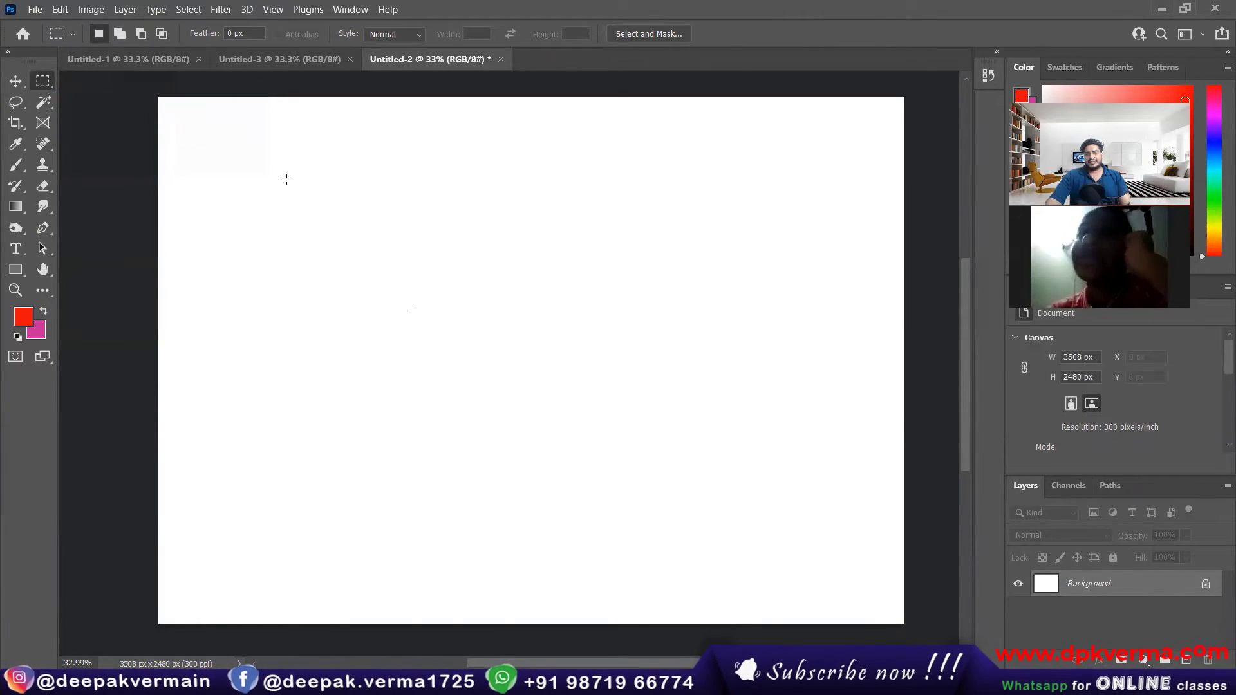
{"action": "left_click_drag", "start_coordinate": [287, 179], "coordinate": [477, 210]}
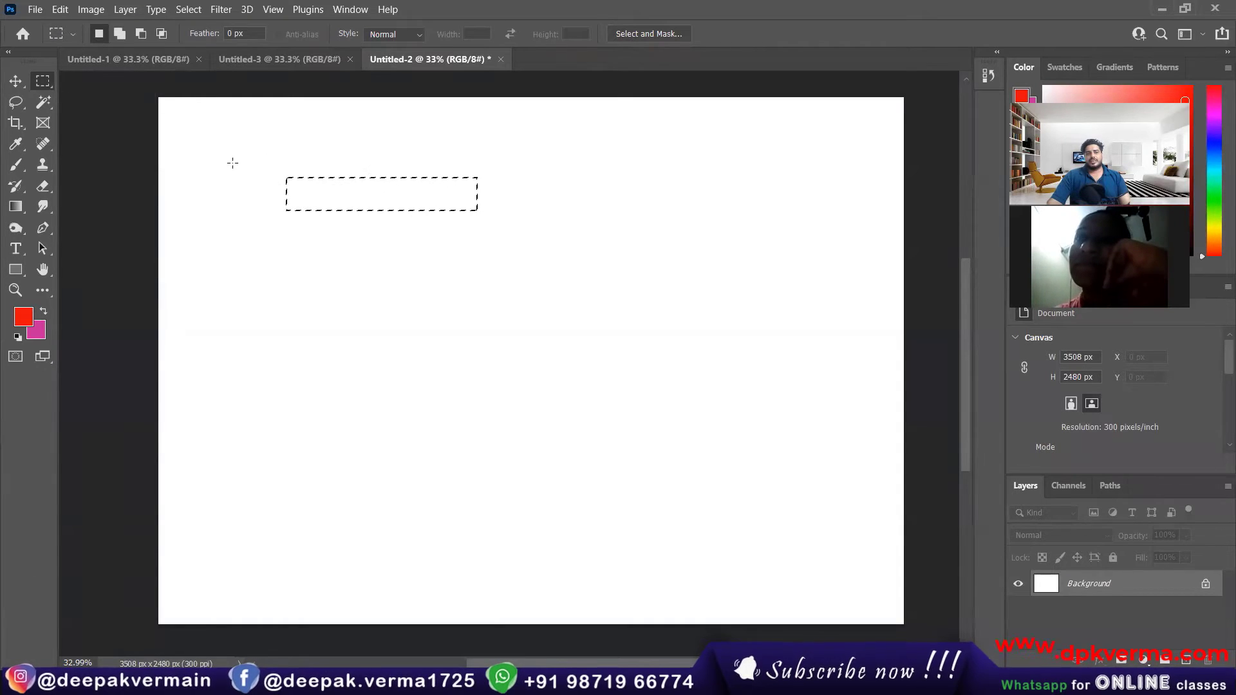
Step: Switch to the Brush tool and create a new portrait document of 210 × 297 mm at 300 pixels/inch with a white background
{"action": "left_click", "coordinate": [15, 165]}
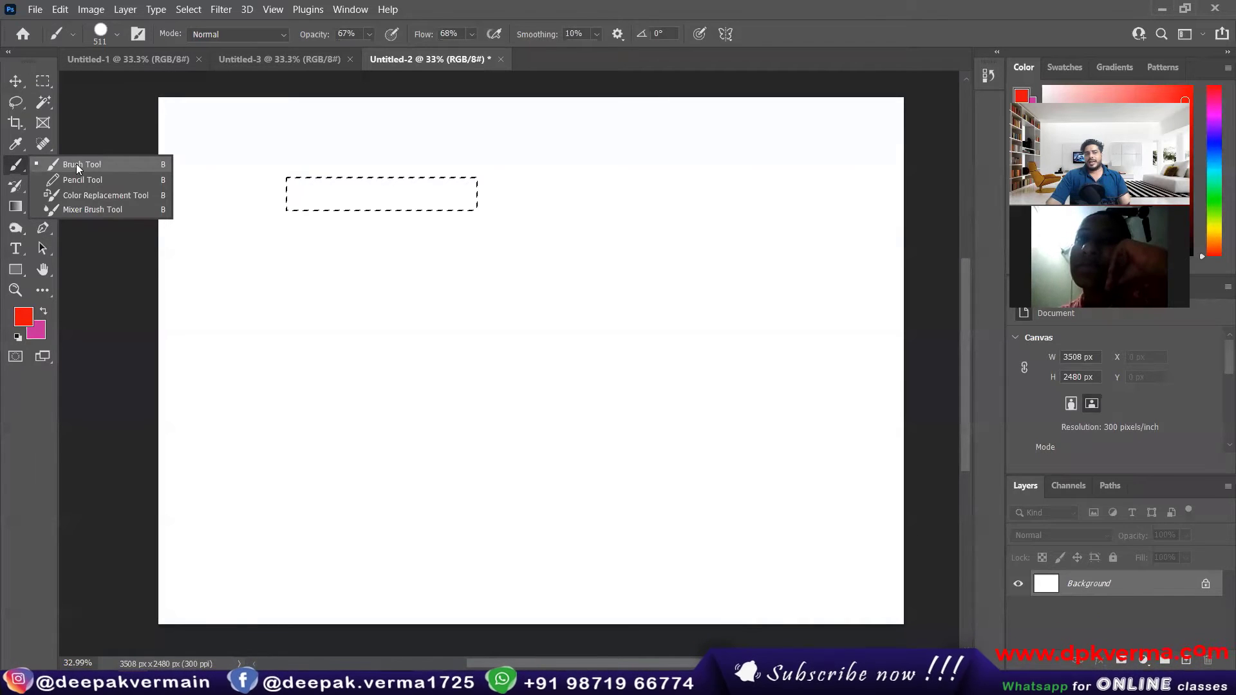
{"action": "left_click", "coordinate": [76, 163]}
{"action": "left_click", "coordinate": [35, 10]}
{"action": "left_click", "coordinate": [44, 25]}
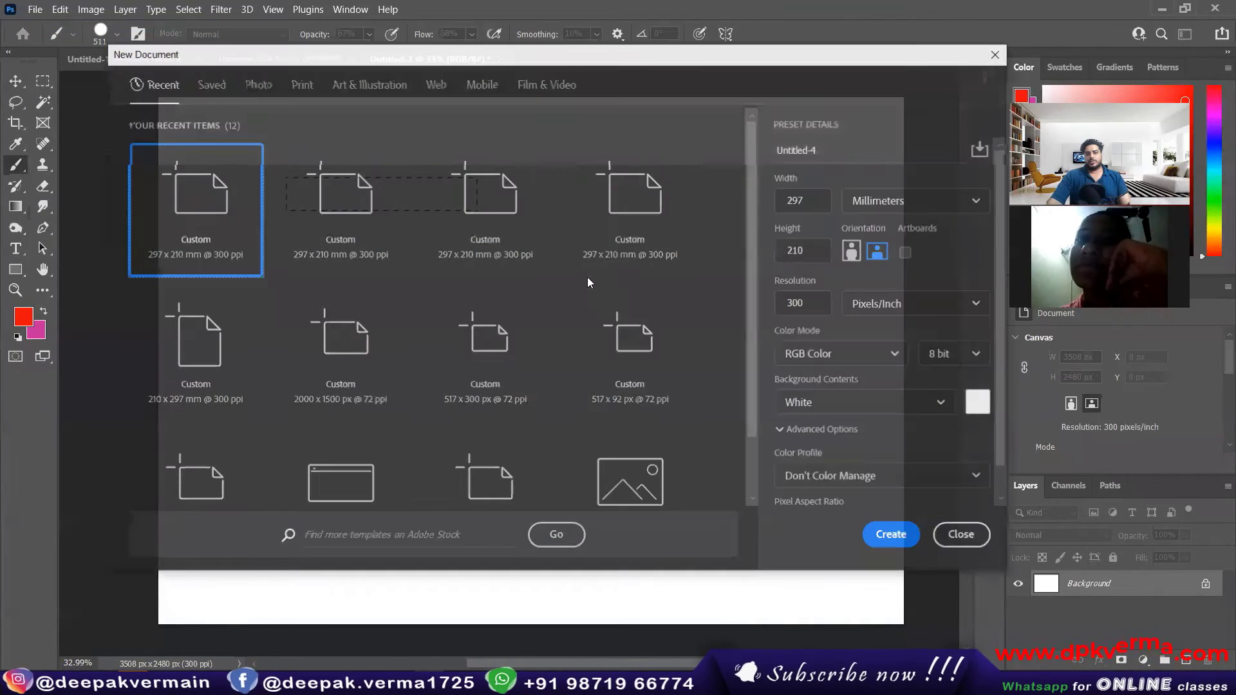
{"action": "left_click", "coordinate": [852, 252]}
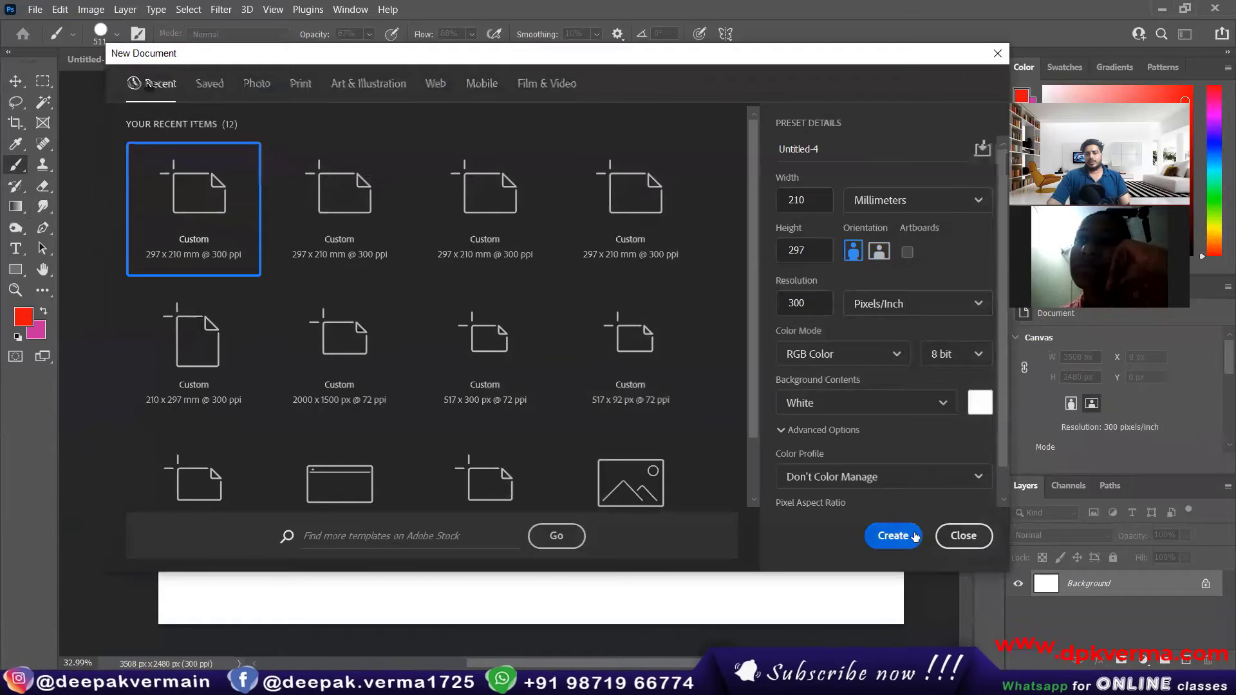
{"action": "left_click", "coordinate": [893, 536]}
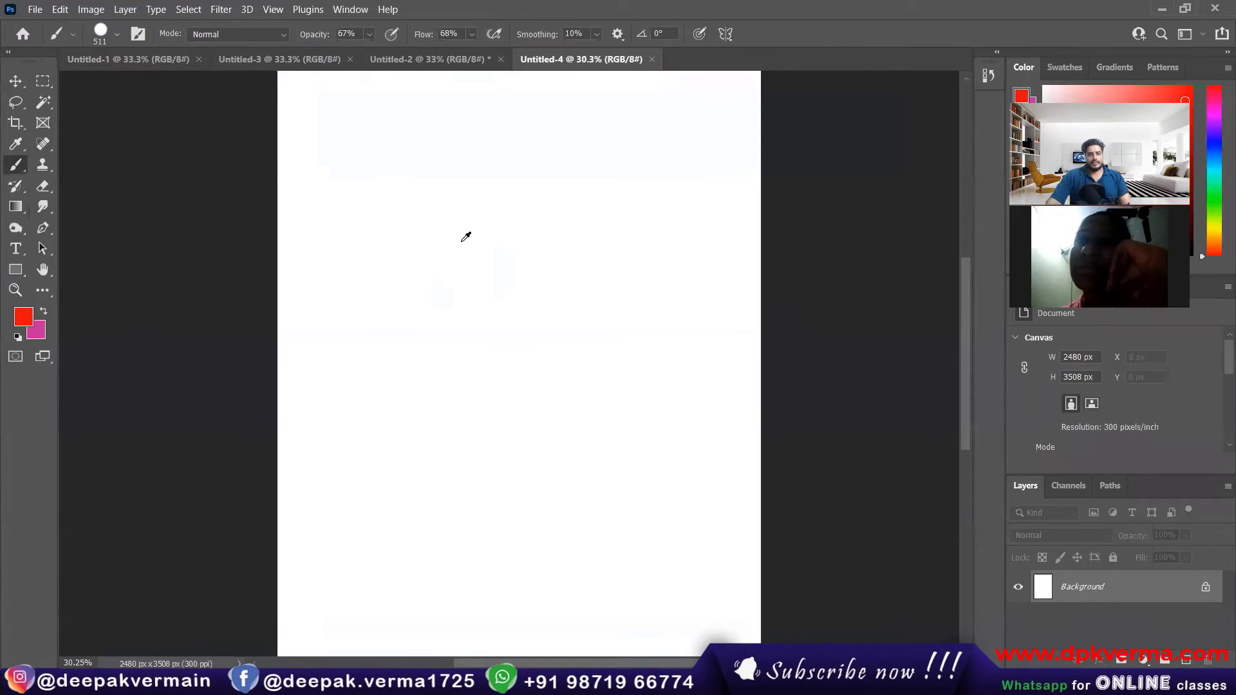
Step: Select a wide, short horizontal strip near the top of the page with the Rectangular Marquee tool
{"action": "key", "text": "ctrl+minus"}
{"action": "left_click", "coordinate": [42, 80]}
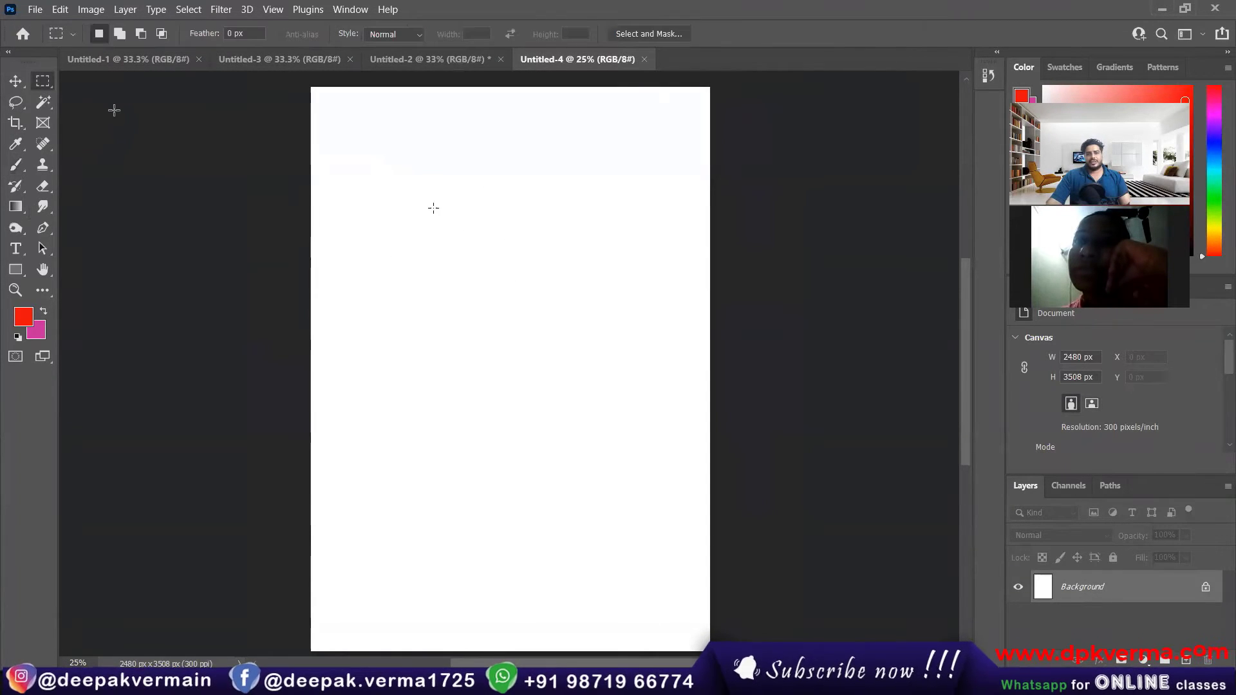
{"action": "left_click_drag", "start_coordinate": [364, 157], "coordinate": [647, 199]}
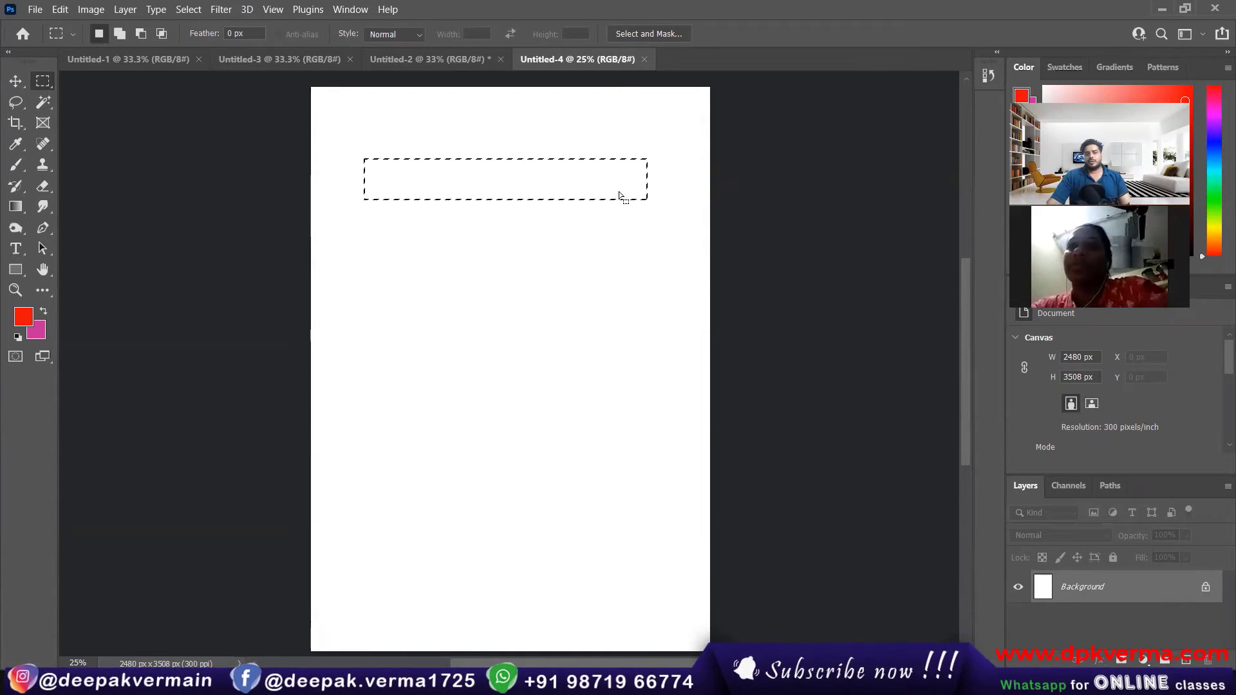
Step: Switch to the Brush tool with a red foreground color and 100% brush hardness
{"action": "left_click", "coordinate": [27, 166]}
{"action": "left_click", "coordinate": [85, 163]}
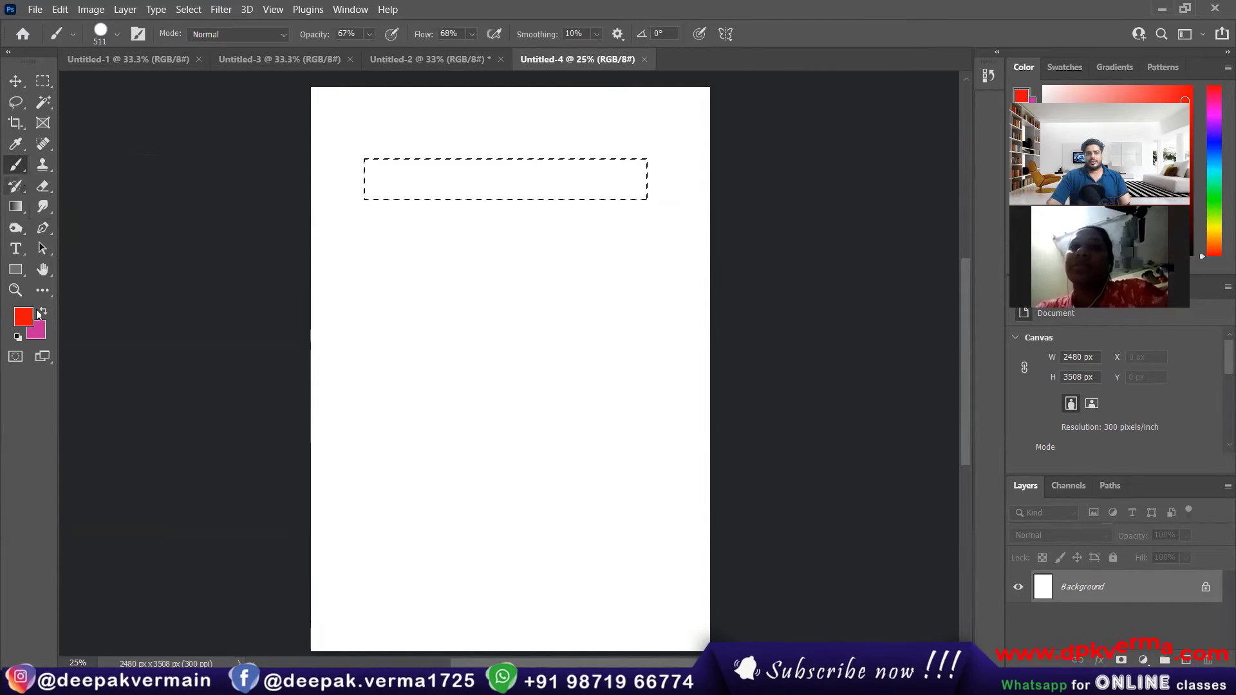
{"action": "left_click", "coordinate": [26, 316]}
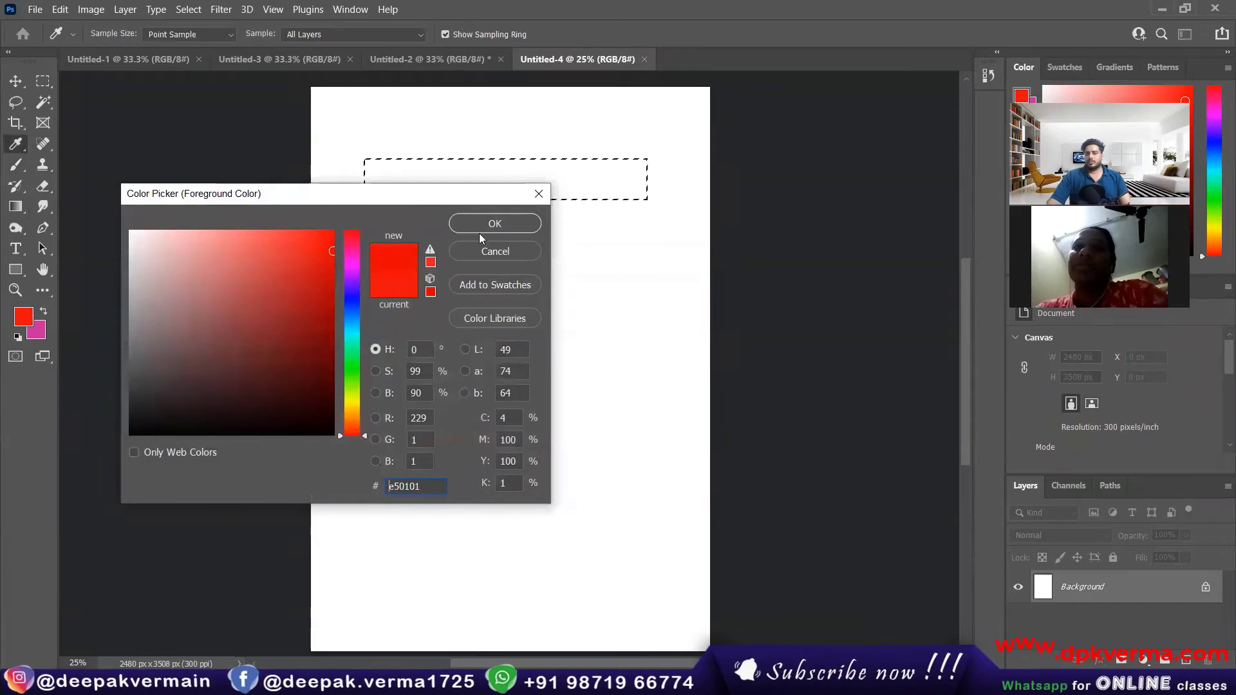
{"action": "left_click", "coordinate": [504, 224]}
{"action": "left_click", "coordinate": [116, 35]}
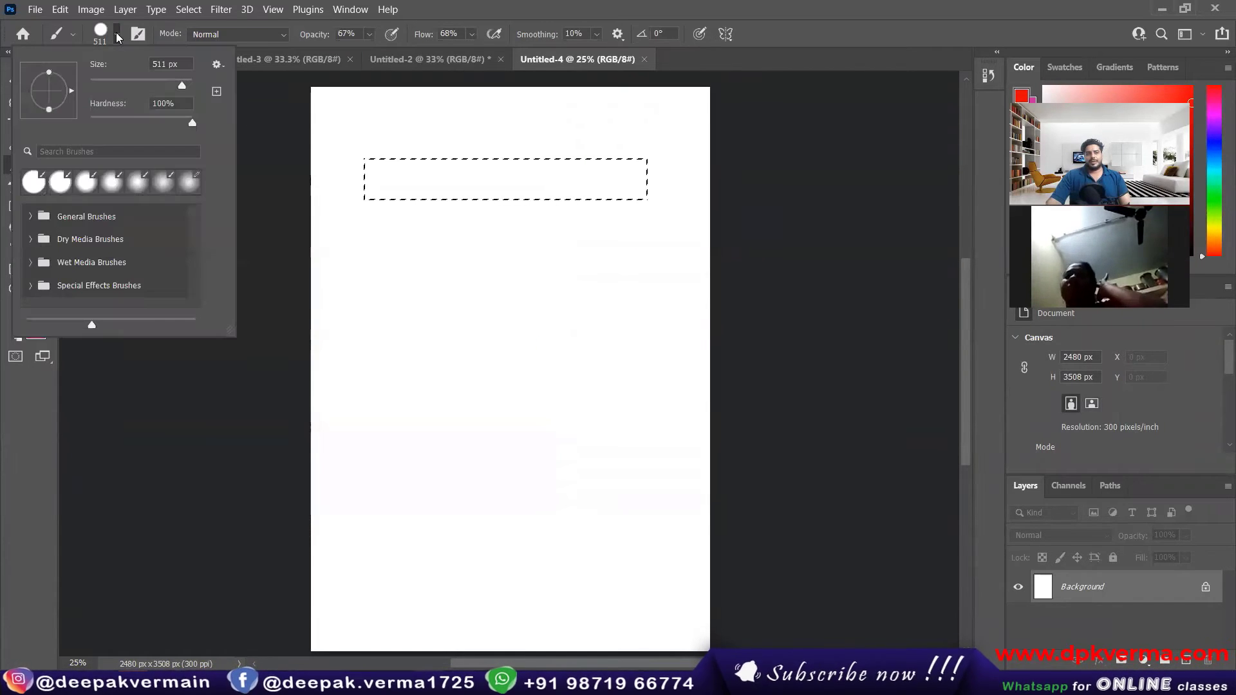
{"action": "mouse_move", "coordinate": [191, 123]}
{"action": "left_mouse_down"}
{"action": "mouse_move", "coordinate": [173, 123]}
{"action": "mouse_move", "coordinate": [202, 129]}
{"action": "left_mouse_up"}
{"action": "left_click", "coordinate": [118, 36]}
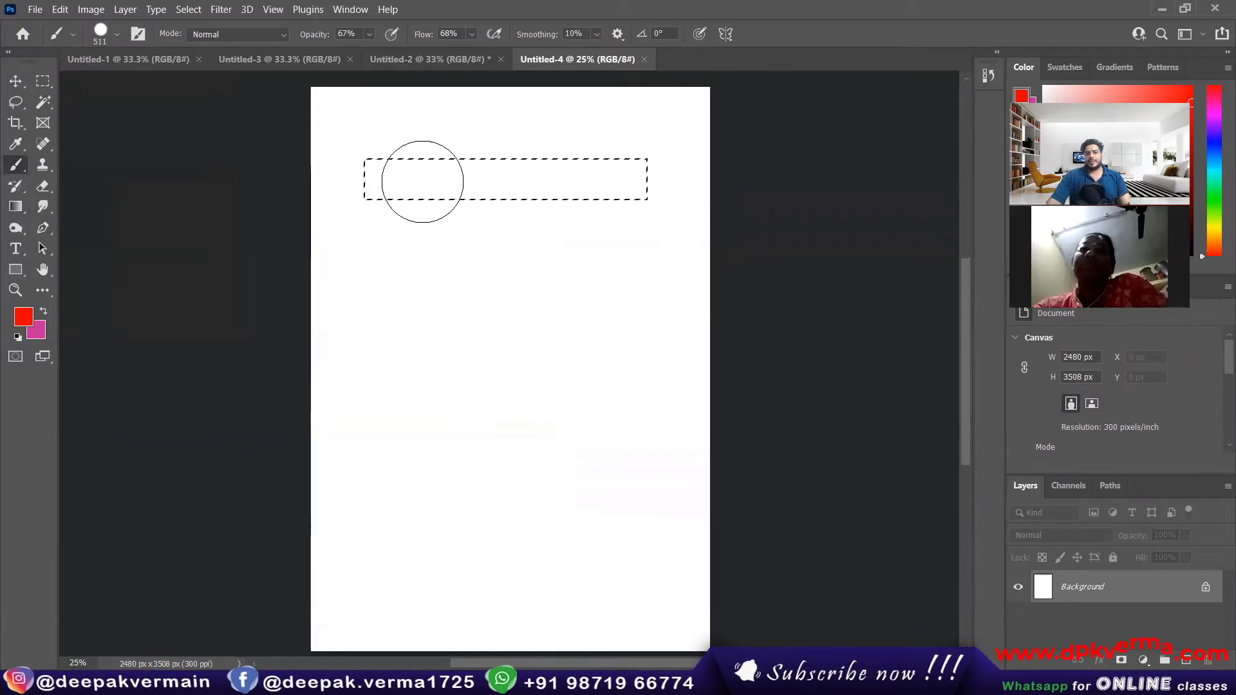
Step: Paint the selected horizontal strip red from end to end with overlapping Brush strokes
{"action": "mouse_move", "coordinate": [381, 202]}
{"action": "left_mouse_down"}
{"action": "mouse_move", "coordinate": [406, 137]}
{"action": "mouse_move", "coordinate": [366, 208]}
{"action": "mouse_move", "coordinate": [476, 166]}
{"action": "mouse_move", "coordinate": [365, 218]}
{"action": "mouse_move", "coordinate": [535, 178]}
{"action": "mouse_move", "coordinate": [465, 207]}
{"action": "mouse_move", "coordinate": [536, 219]}
{"action": "mouse_move", "coordinate": [643, 158]}
{"action": "mouse_move", "coordinate": [600, 217]}
{"action": "mouse_move", "coordinate": [600, 170]}
{"action": "mouse_move", "coordinate": [397, 159]}
{"action": "mouse_move", "coordinate": [628, 175]}
{"action": "left_mouse_up"}
{"action": "left_click_drag", "start_coordinate": [339, 179], "coordinate": [629, 199]}
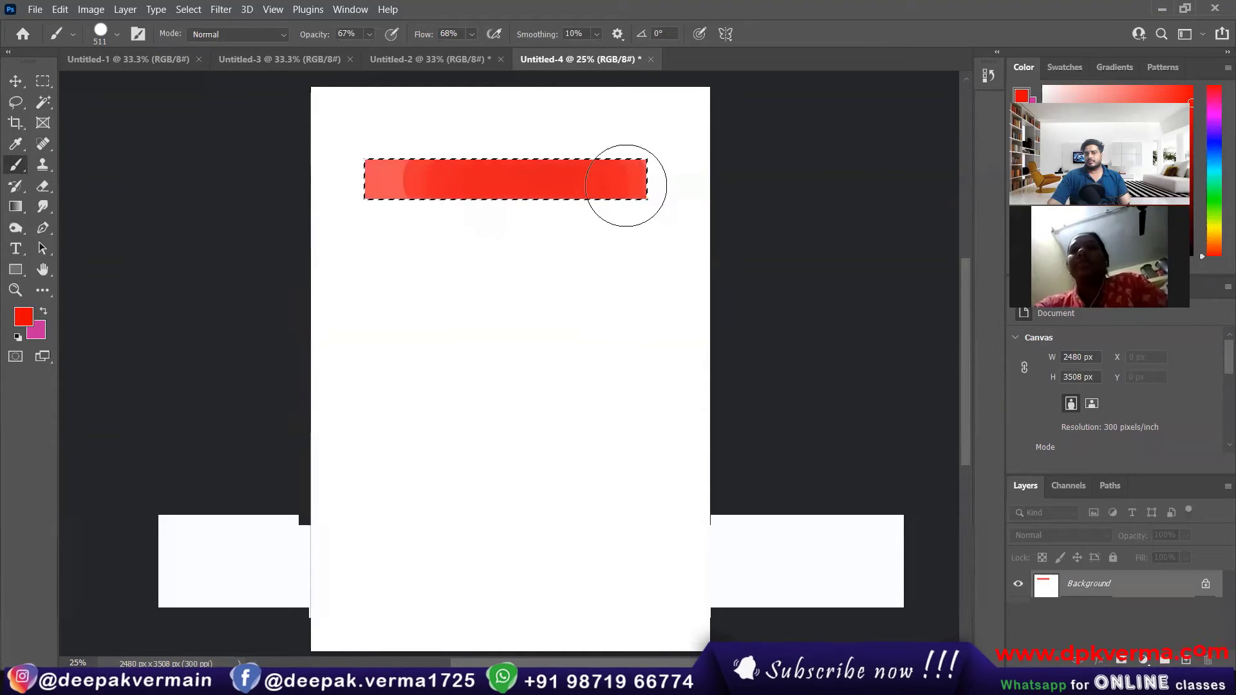
{"action": "left_click_drag", "start_coordinate": [376, 184], "coordinate": [380, 180]}
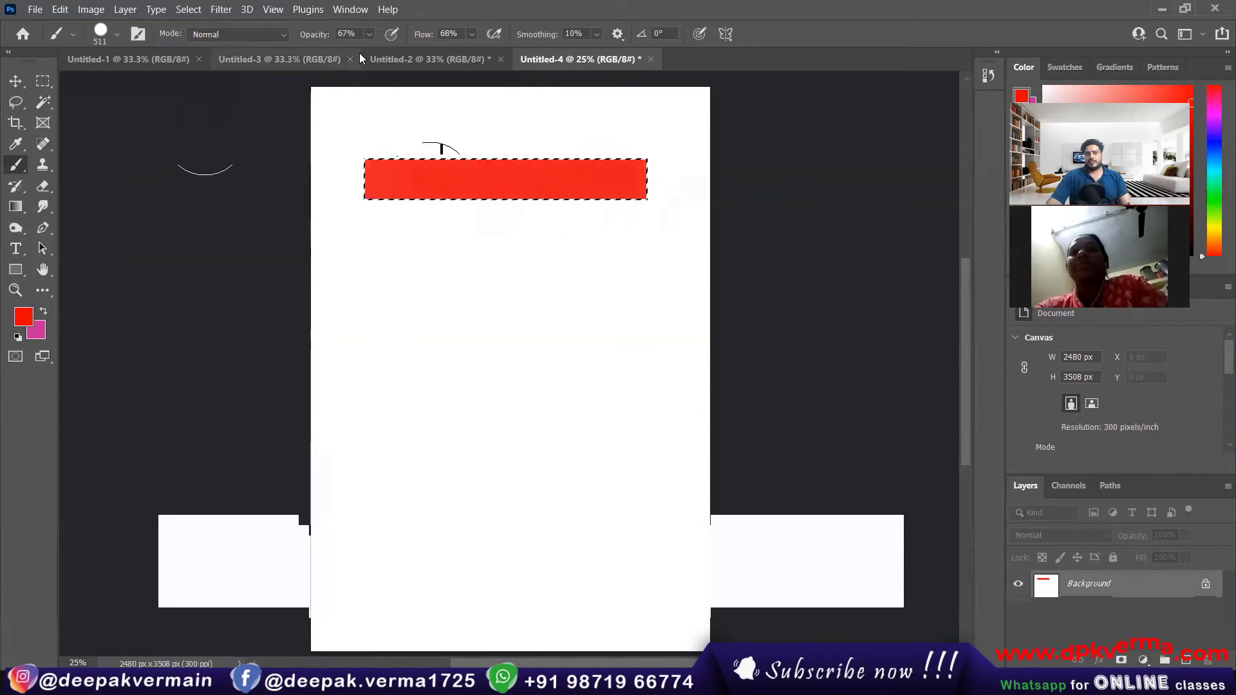
Step: Repaint the selected strip solid red with brush opacity and flow at 100%, and deselect it
{"action": "left_click_drag", "start_coordinate": [316, 37], "coordinate": [623, 61]}
{"action": "left_click_drag", "start_coordinate": [407, 173], "coordinate": [634, 181]}
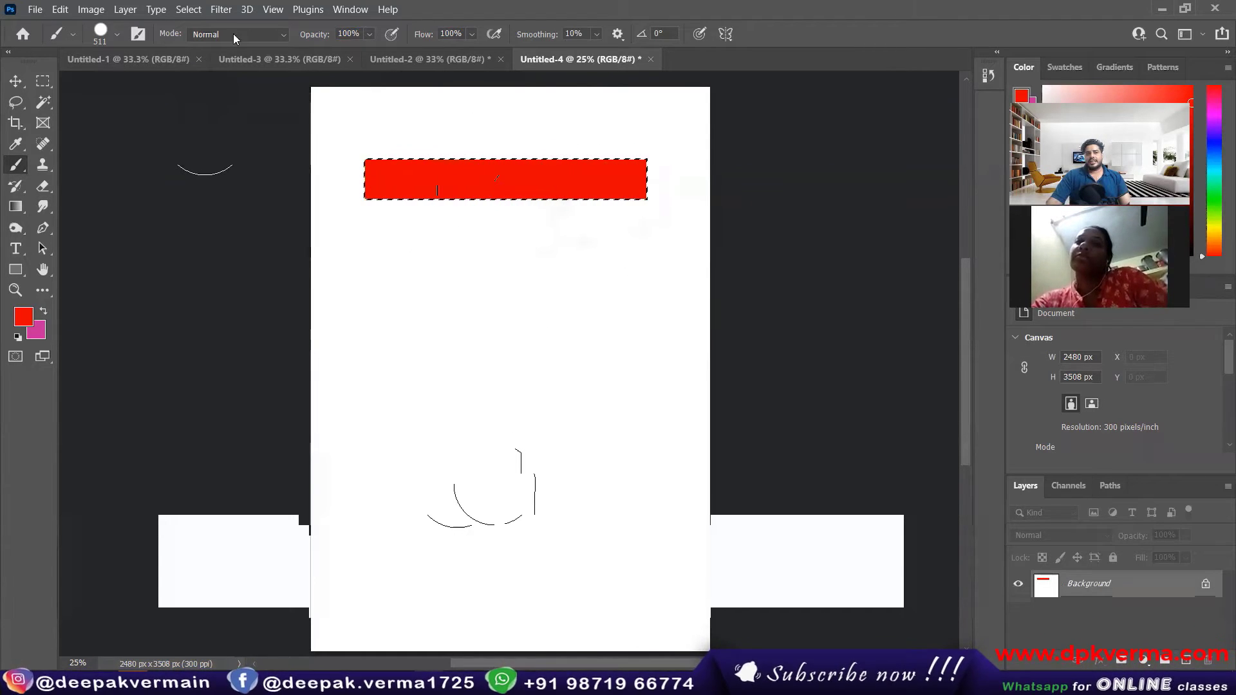
{"action": "left_click", "coordinate": [189, 10]}
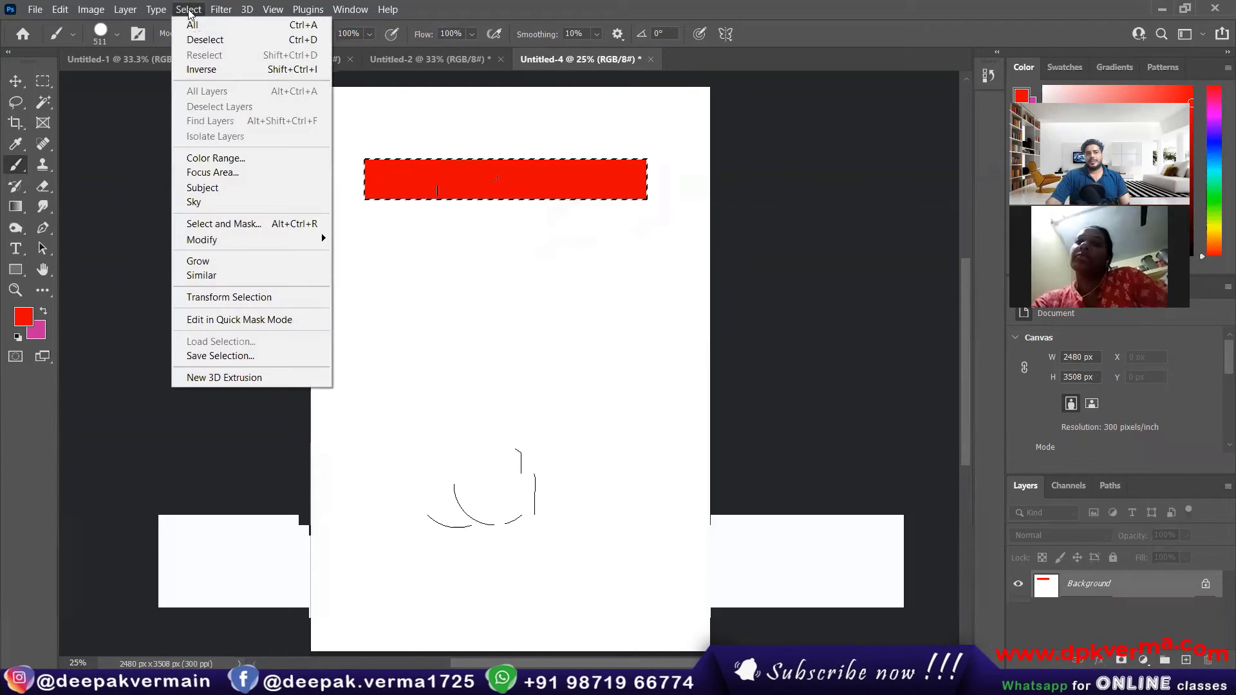
{"action": "left_click", "coordinate": [206, 40]}
Step: Paint freehand red Brush strokes below the bar with no selection active, and undo them
{"action": "left_click_drag", "start_coordinate": [406, 200], "coordinate": [408, 222]}
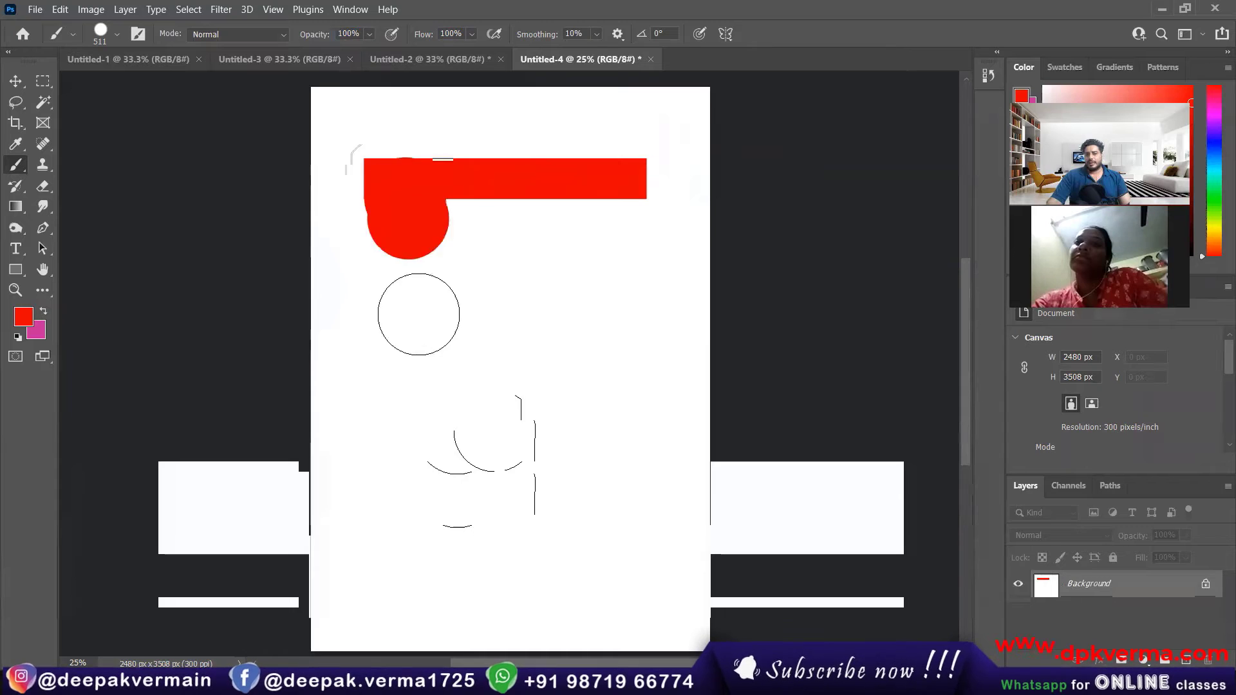
{"action": "mouse_move", "coordinate": [418, 314]}
{"action": "left_mouse_down"}
{"action": "mouse_move", "coordinate": [541, 264]}
{"action": "mouse_move", "coordinate": [608, 377]}
{"action": "mouse_move", "coordinate": [596, 374]}
{"action": "left_mouse_up"}
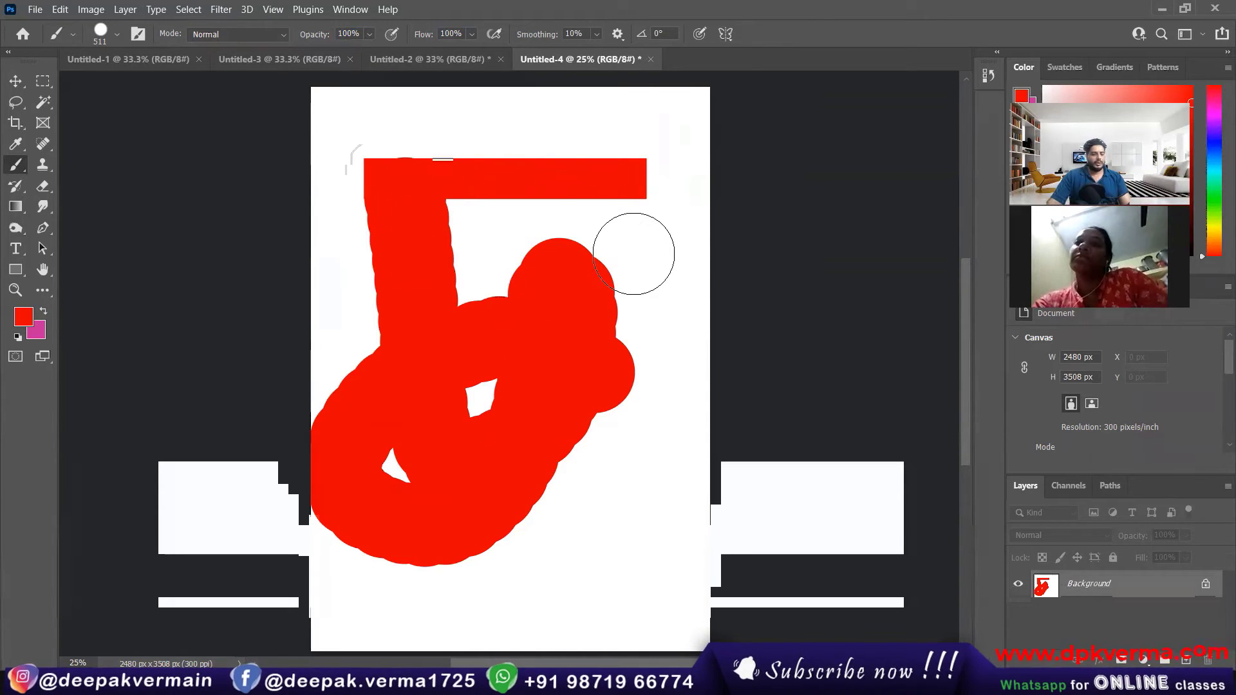
{"action": "key", "text": "ctrl+z"}
{"action": "key", "text": "ctrl+z"}
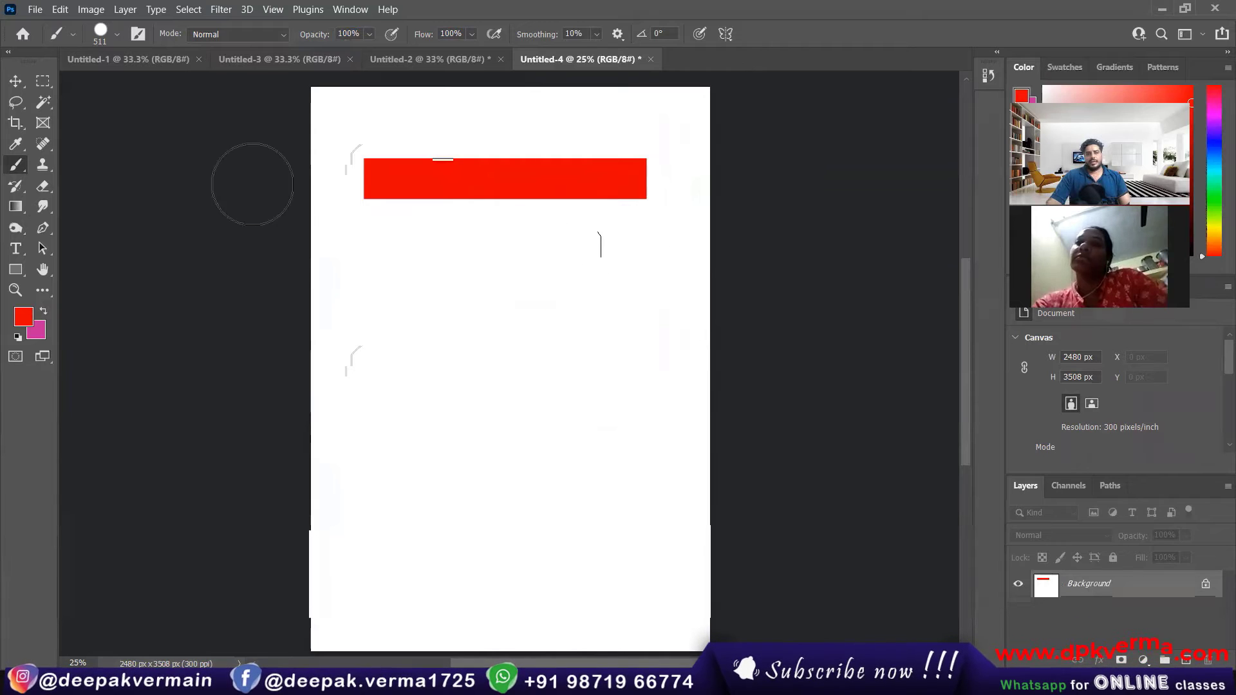
Step: Select a tall, narrow vertical strip running down from the red bar's left end with the Rectangular Marquee tool
{"action": "left_click", "coordinate": [40, 85]}
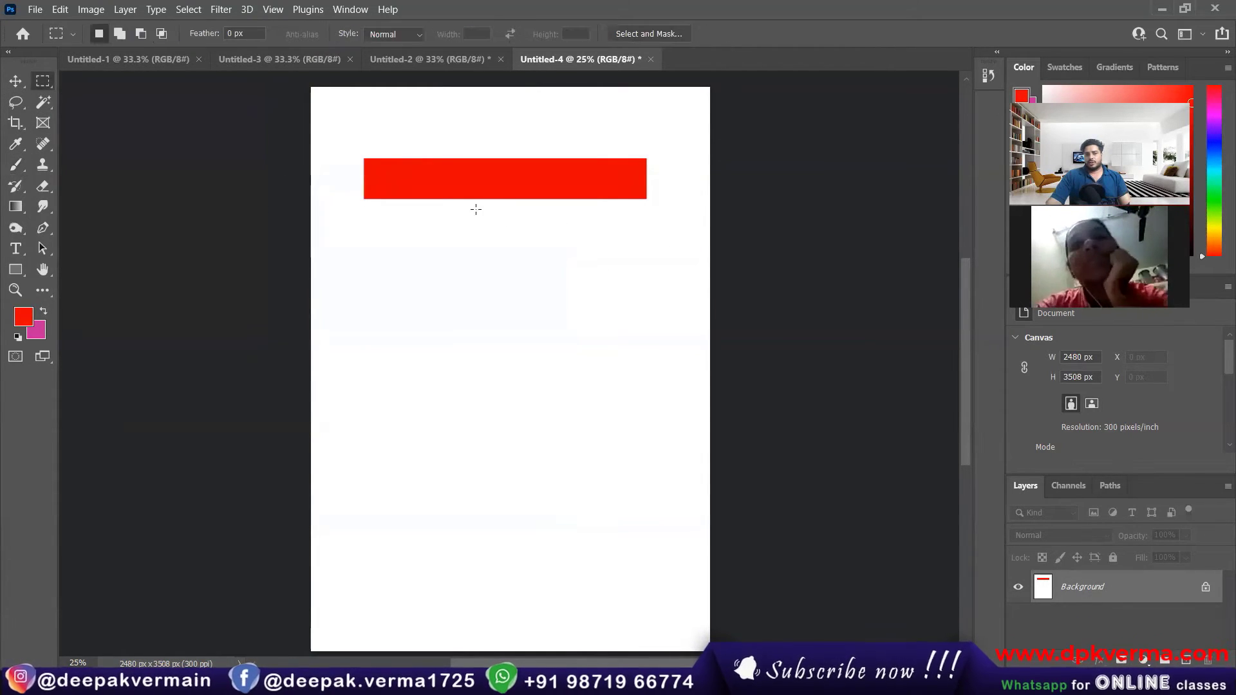
{"action": "left_click_drag", "start_coordinate": [364, 173], "coordinate": [405, 567]}
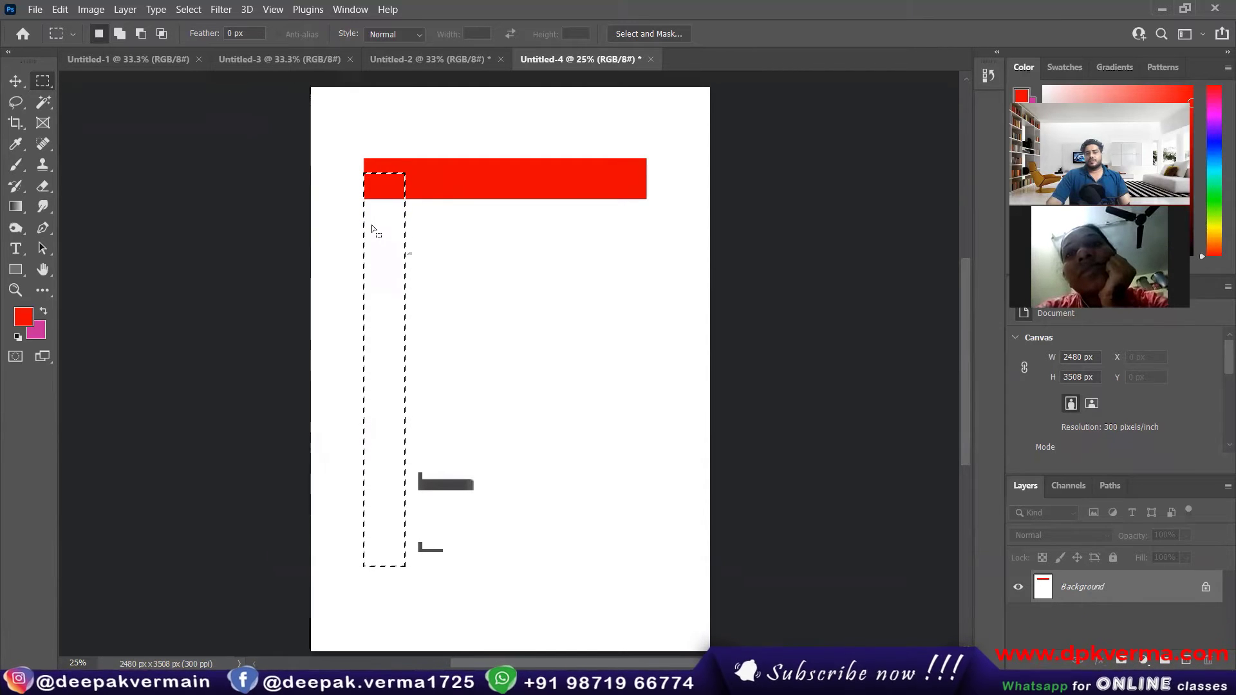
Step: Paint the selected vertical strip red with the Pencil tool, and undo the painting
{"action": "left_click", "coordinate": [13, 164]}
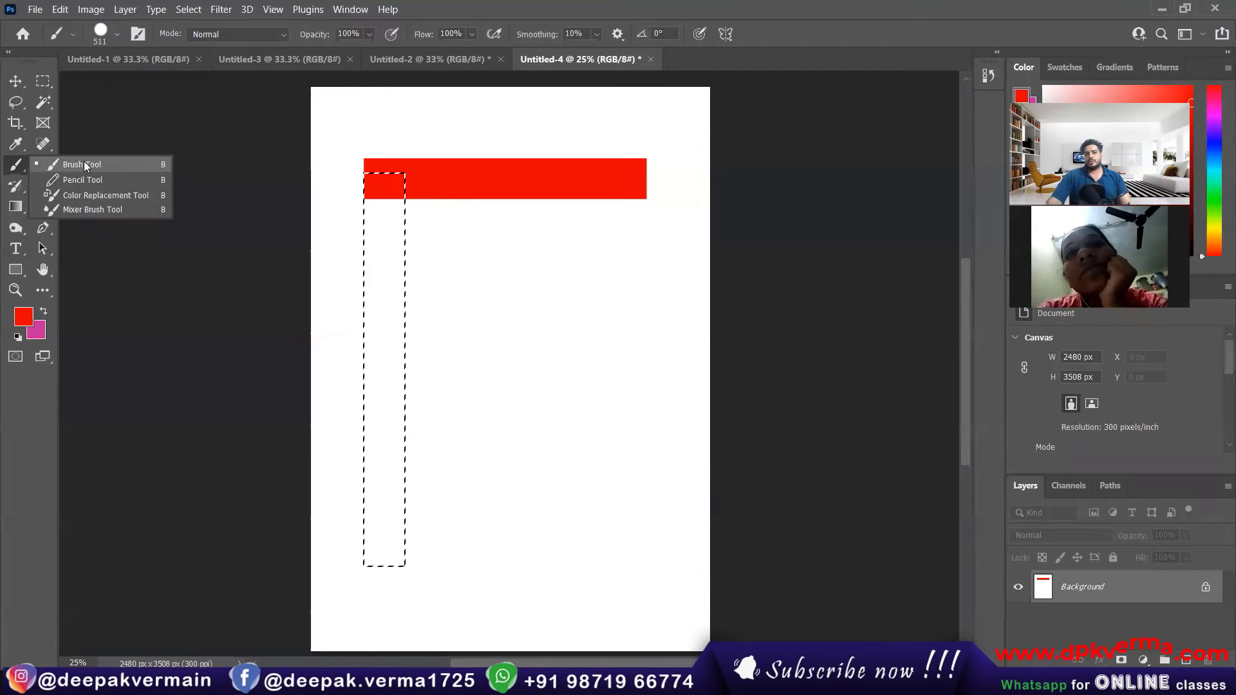
{"action": "left_click", "coordinate": [80, 180]}
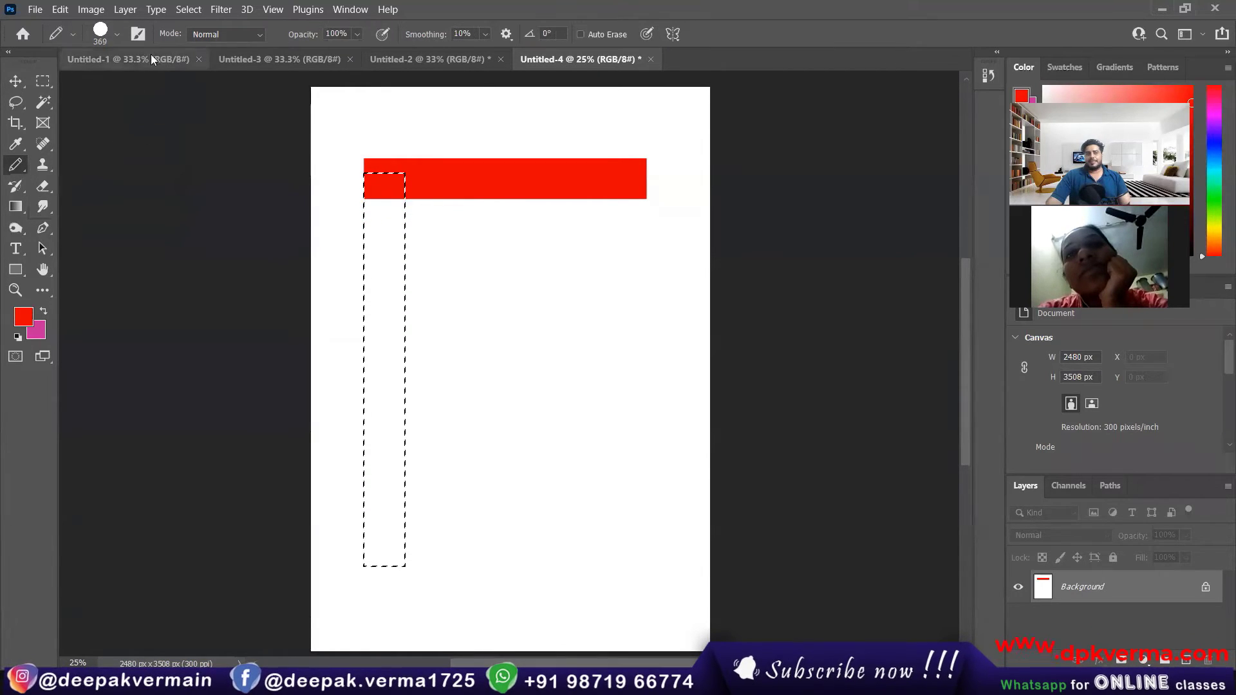
{"action": "mouse_move", "coordinate": [384, 255]}
{"action": "left_mouse_down"}
{"action": "mouse_move", "coordinate": [386, 165]}
{"action": "mouse_move", "coordinate": [367, 499]}
{"action": "mouse_move", "coordinate": [390, 357]}
{"action": "left_mouse_up"}
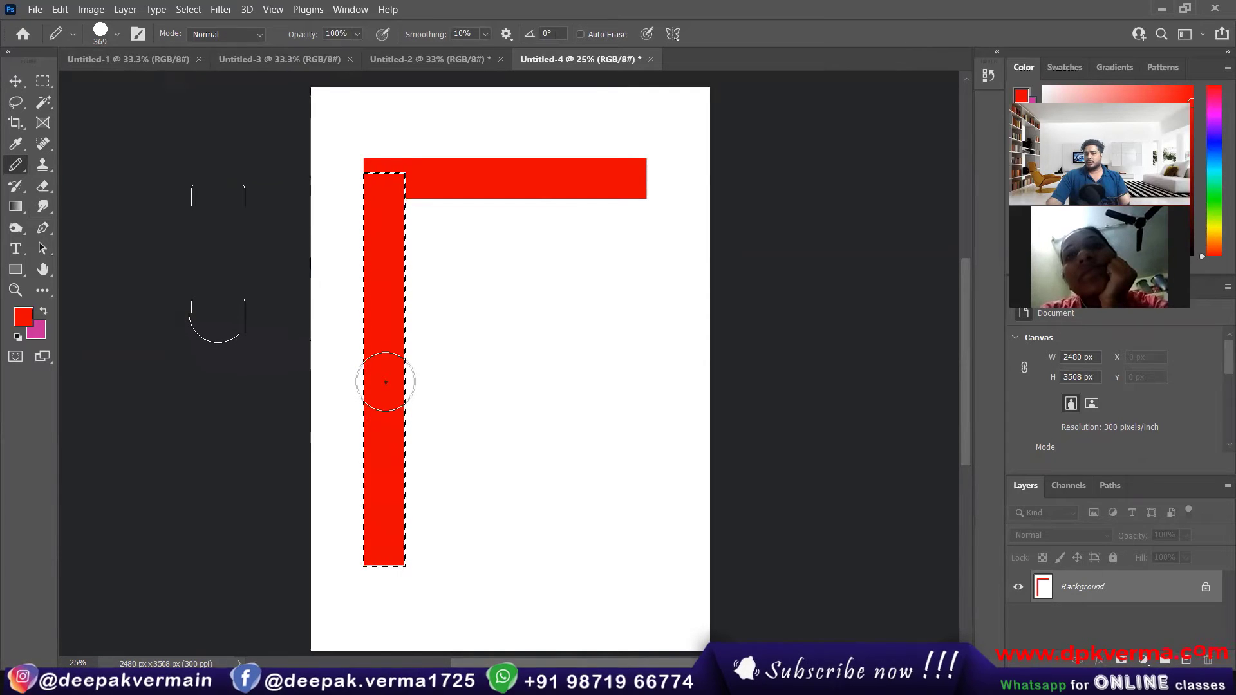
{"action": "key", "text": "ctrl+z"}
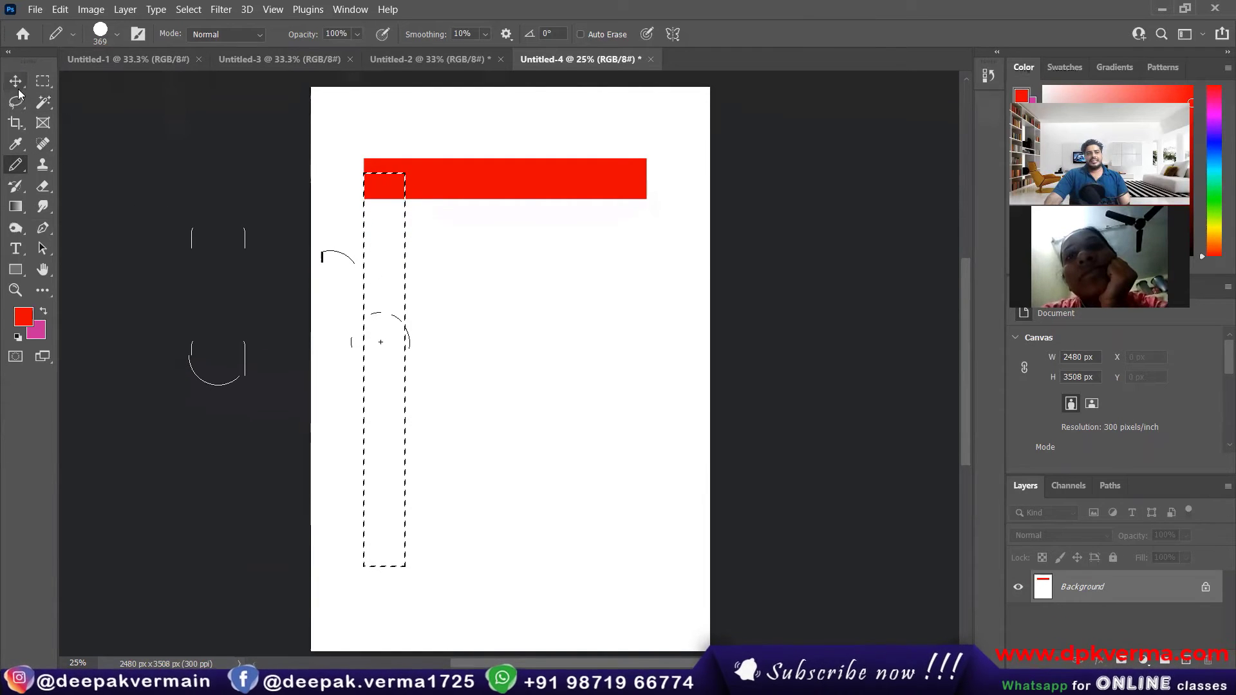
Step: Fill the selected vertical strip with the red foreground color using the Paint Bucket tool
{"action": "left_click", "coordinate": [16, 206]}
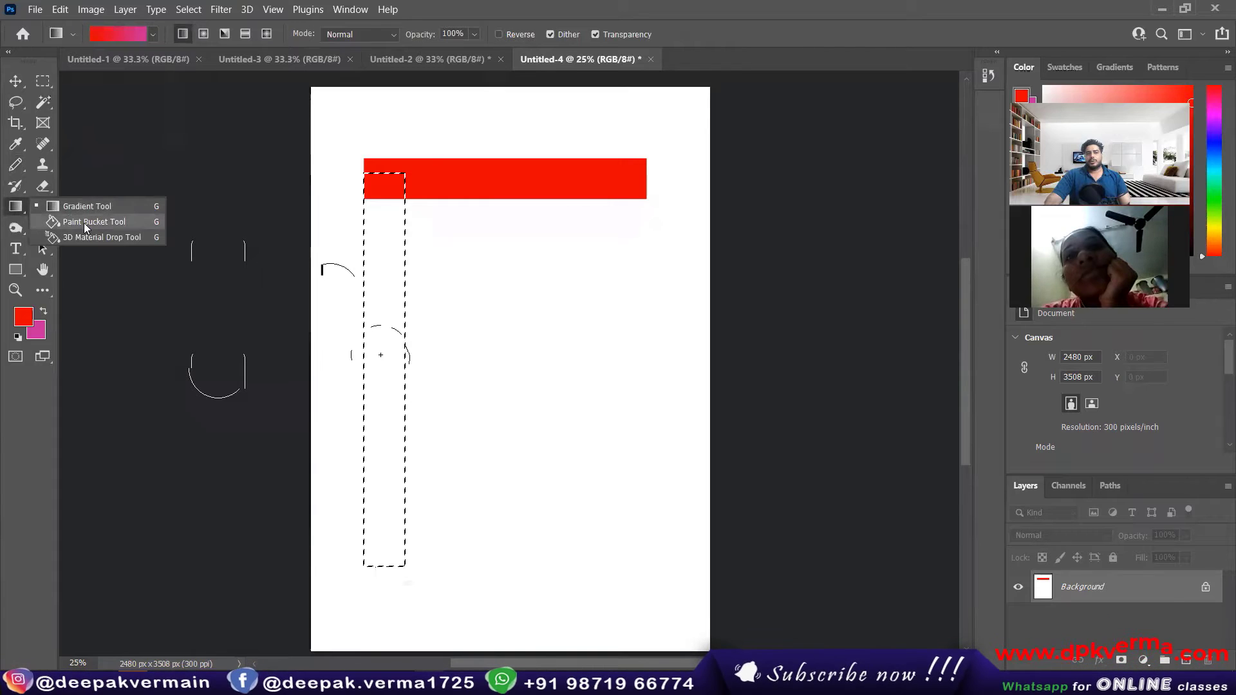
{"action": "left_click", "coordinate": [84, 222]}
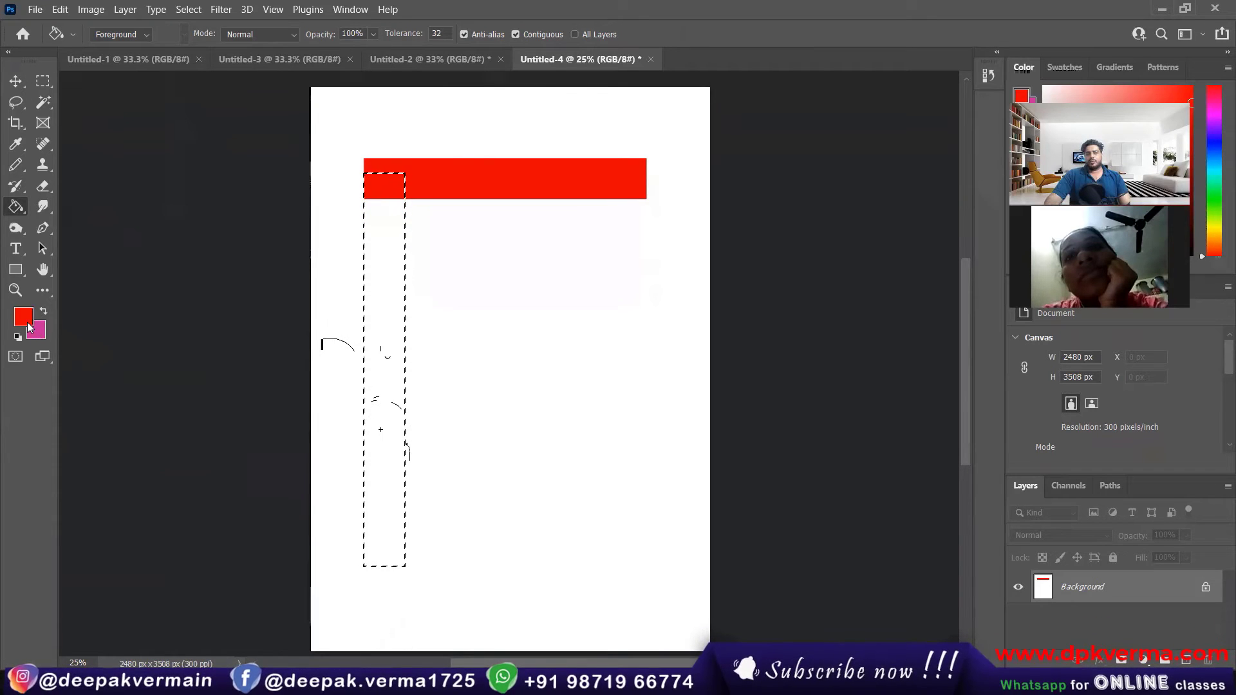
{"action": "left_click", "coordinate": [144, 34]}
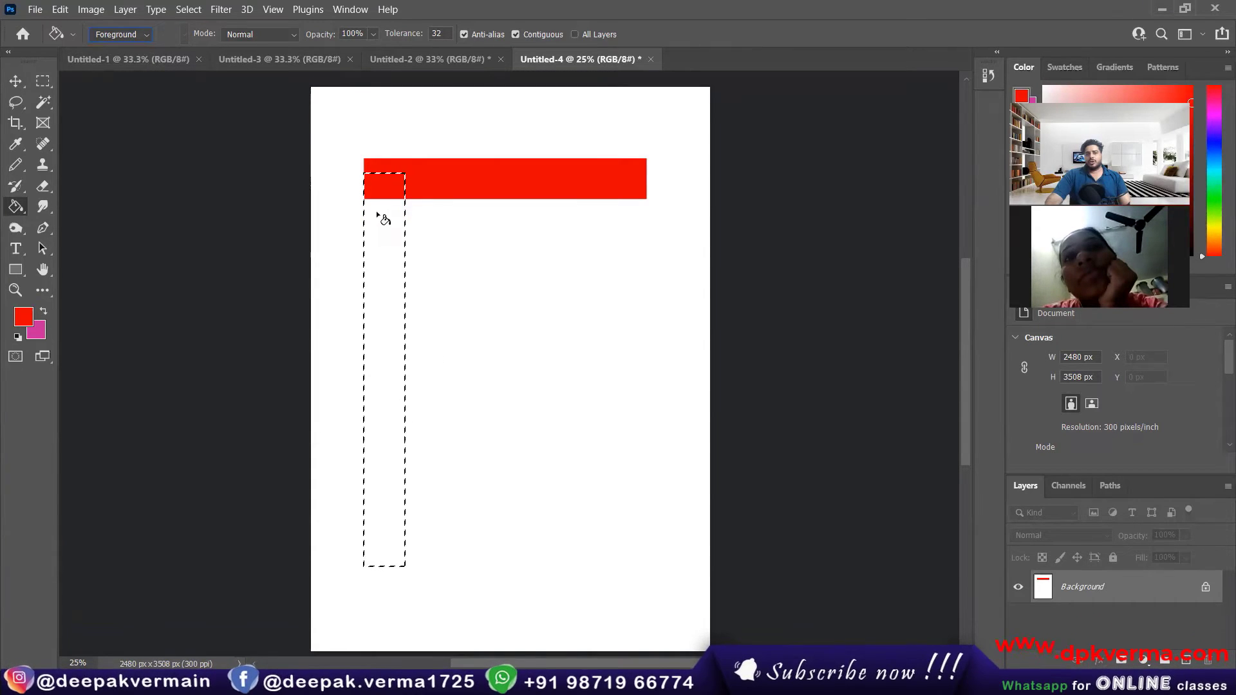
{"action": "left_click", "coordinate": [376, 270]}
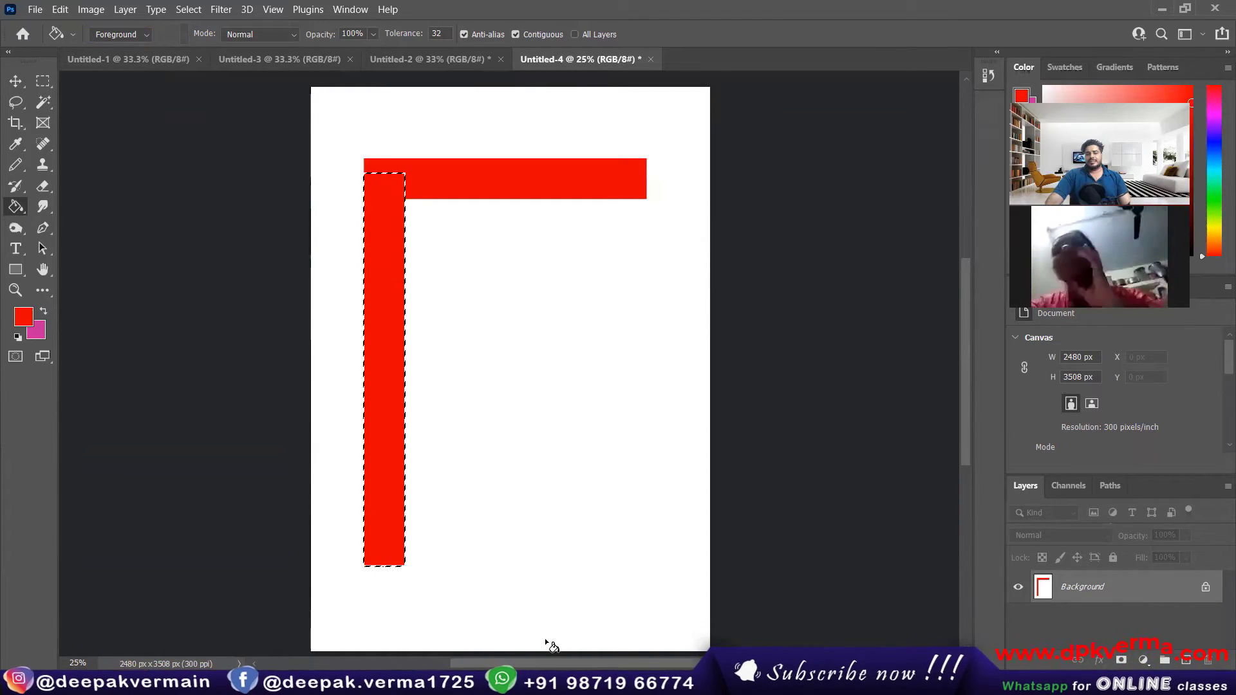
Step: Deselect the vertical strip, reselect it and deselect it again
{"action": "key", "text": "ctrl+d"}
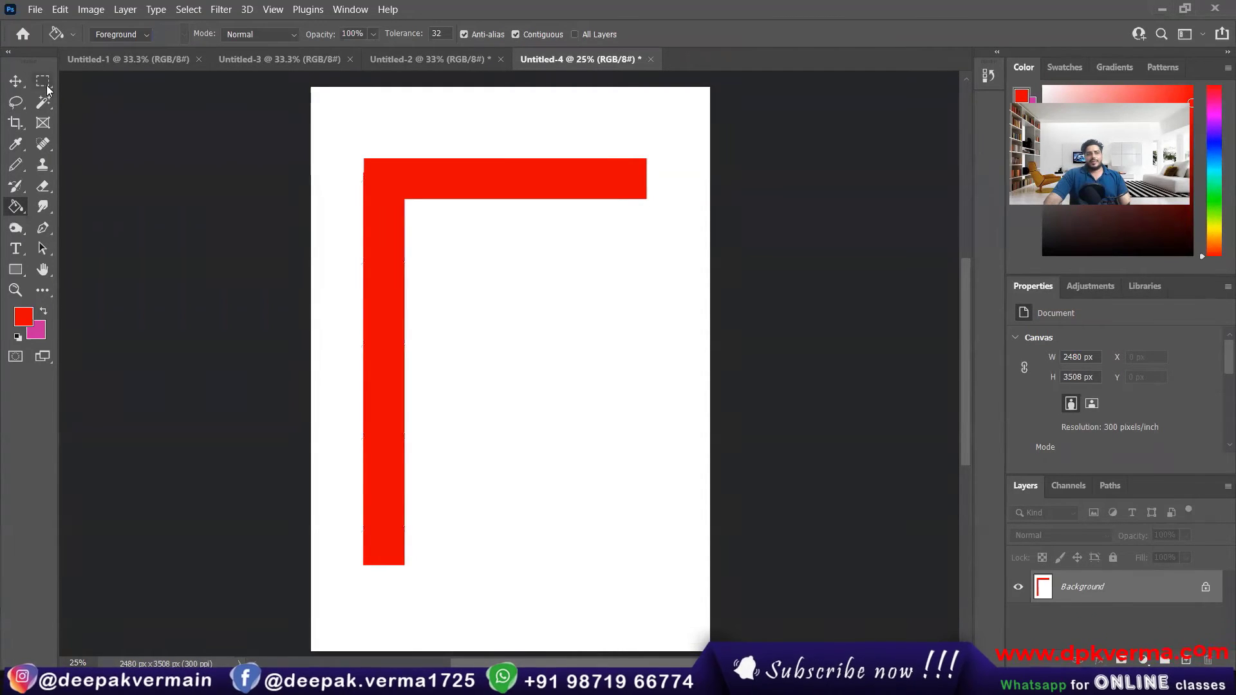
{"action": "key", "text": "ctrl+shift+d"}
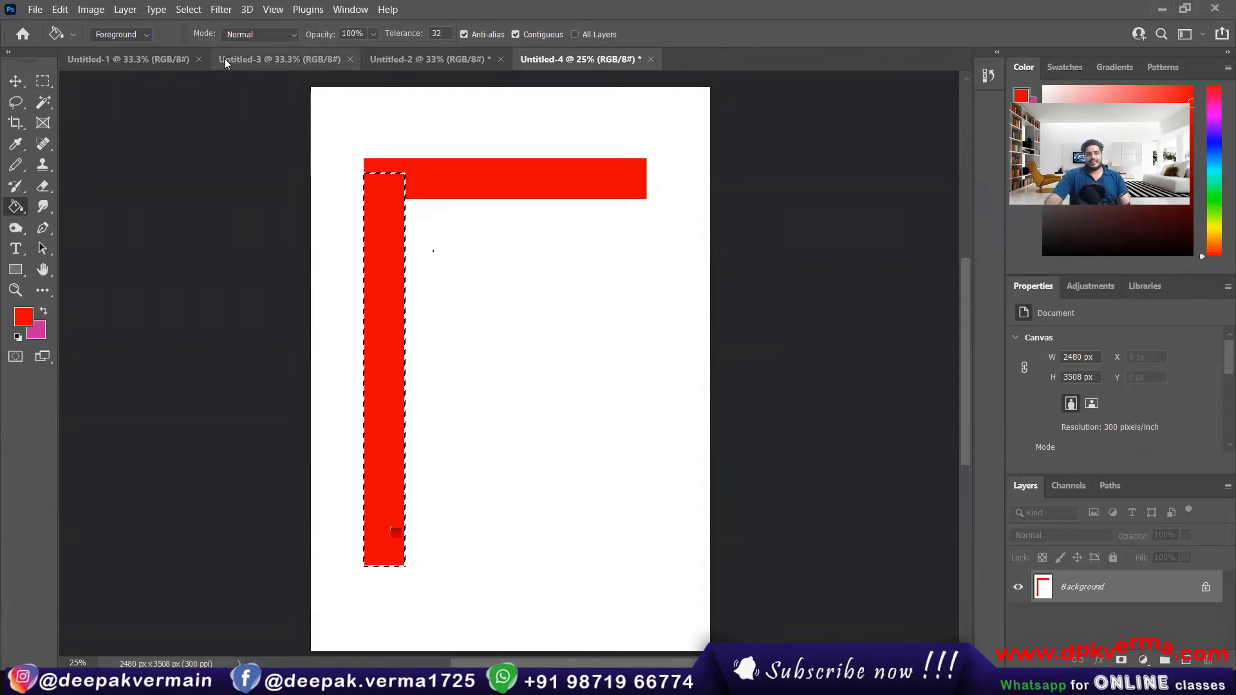
{"action": "left_click", "coordinate": [188, 9]}
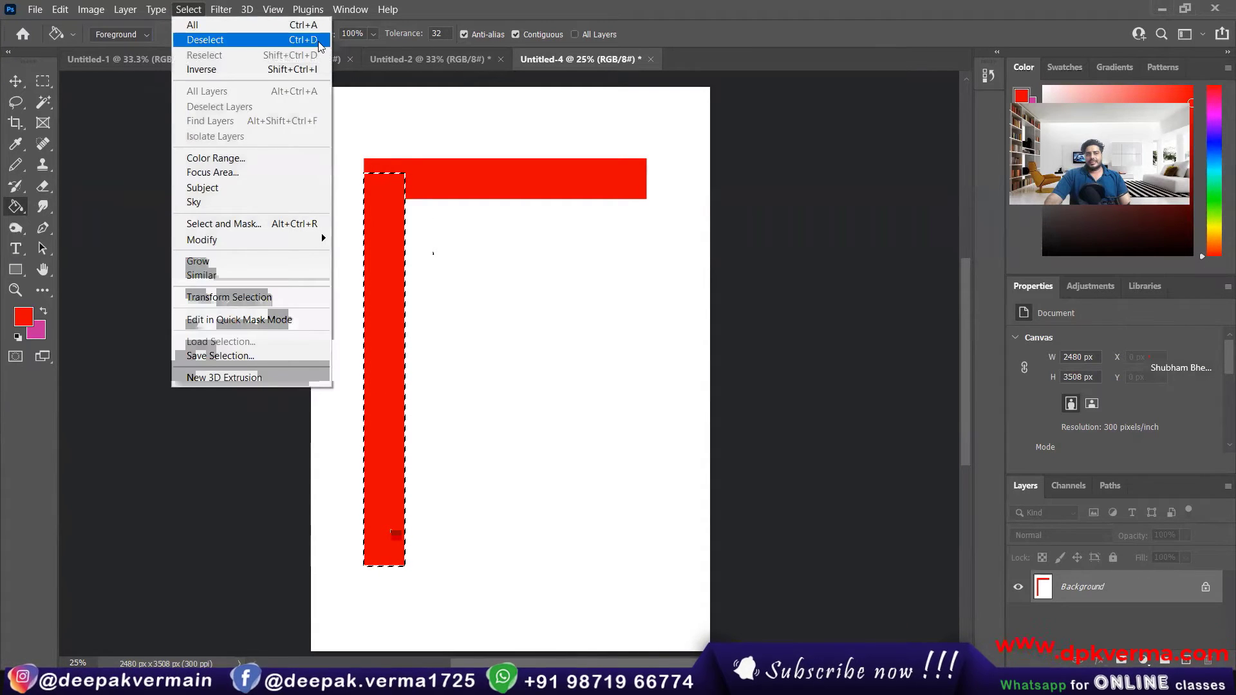
{"action": "left_click", "coordinate": [209, 42]}
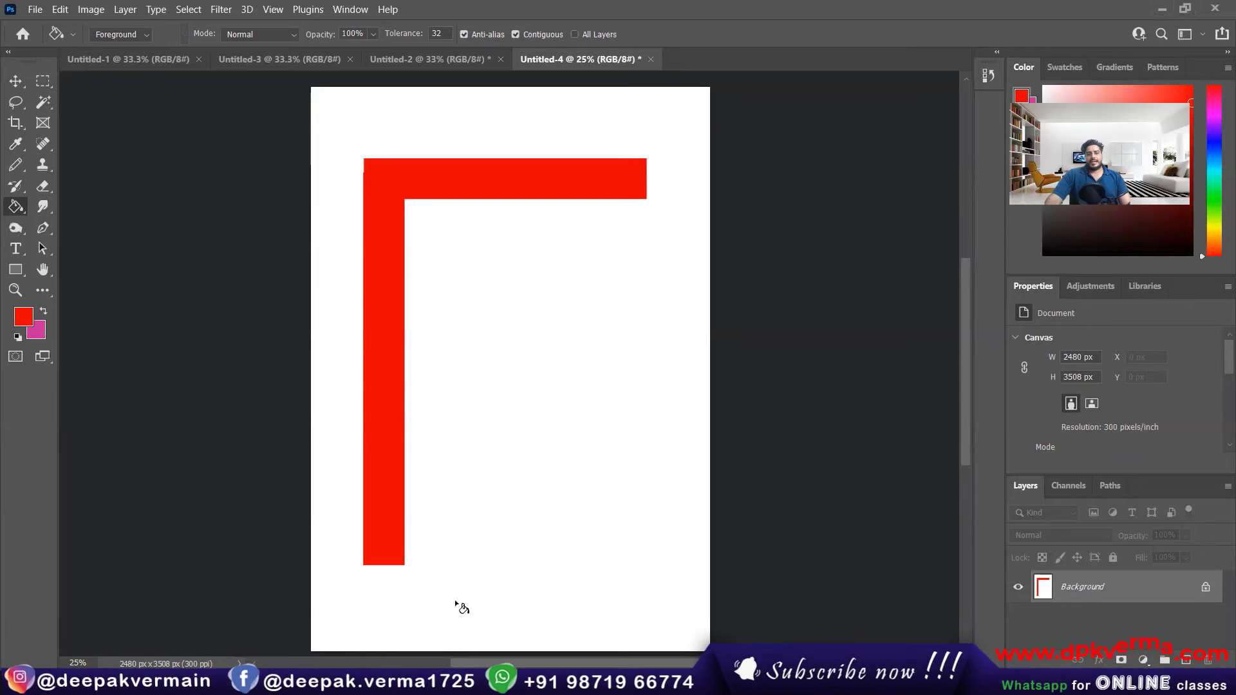
Step: Select a wide, short strip extending right from the vertical bar's lower end and apply Fill with Foreground Color contents at 100% opacity
{"action": "key", "text": "m"}
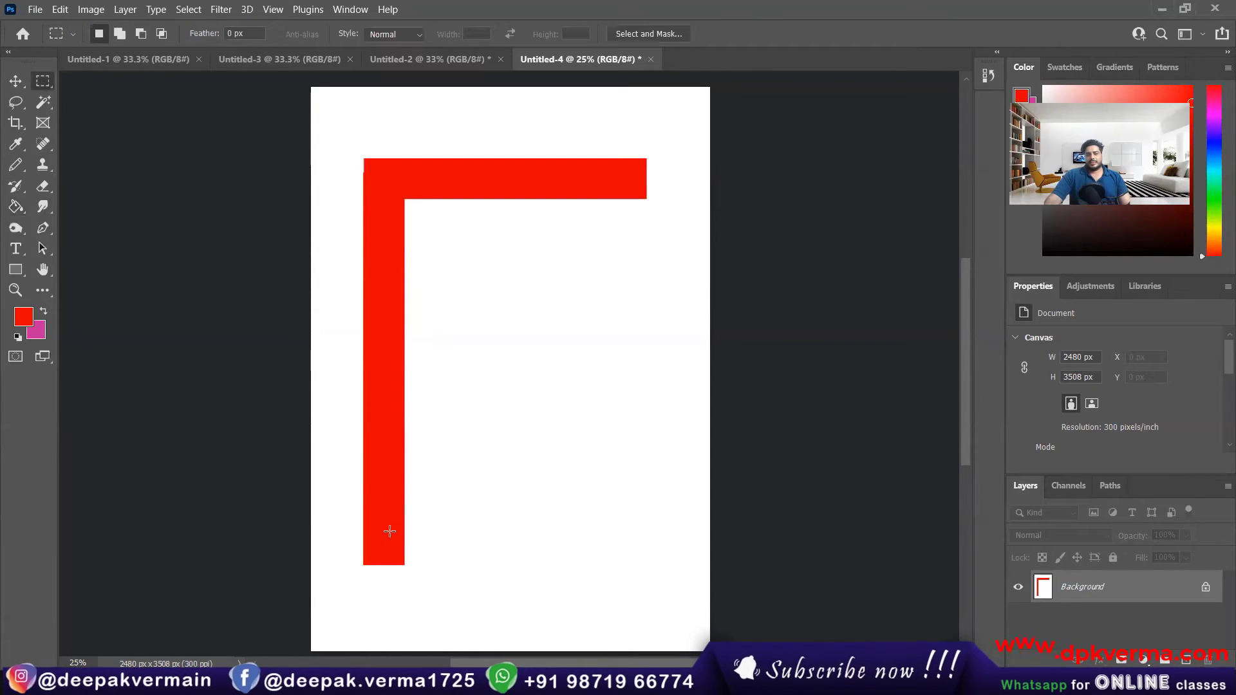
{"action": "left_click_drag", "start_coordinate": [379, 528], "coordinate": [650, 567]}
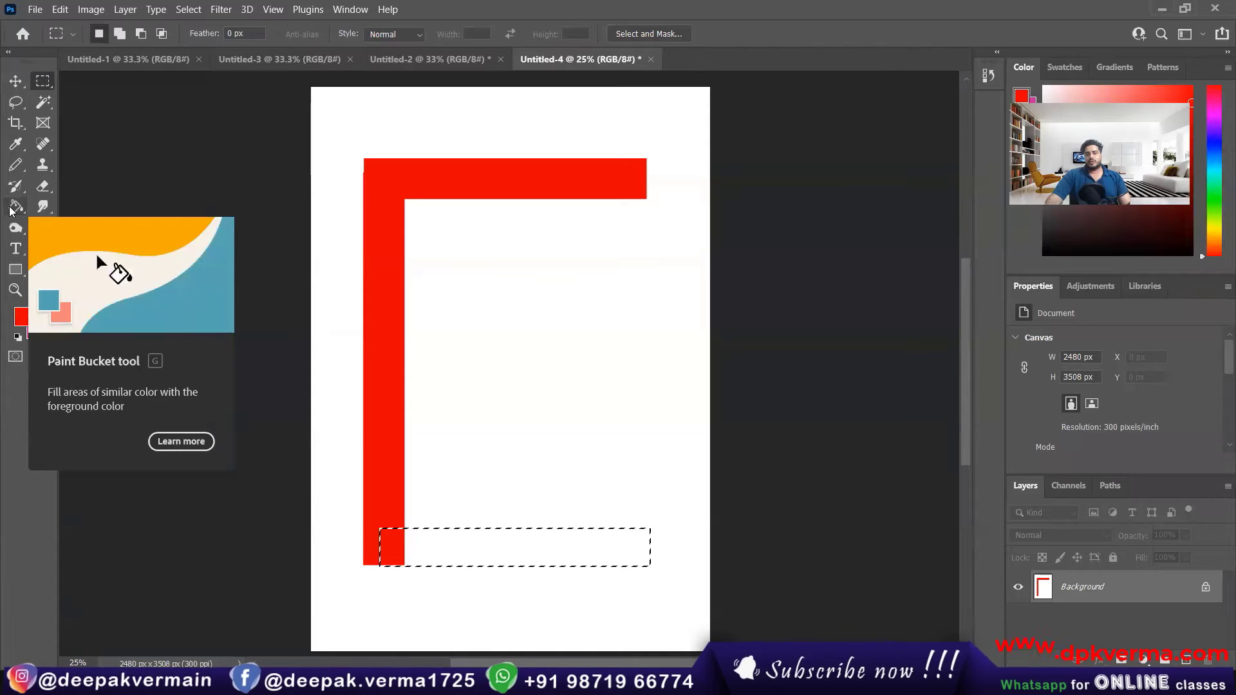
{"action": "left_click", "coordinate": [65, 11]}
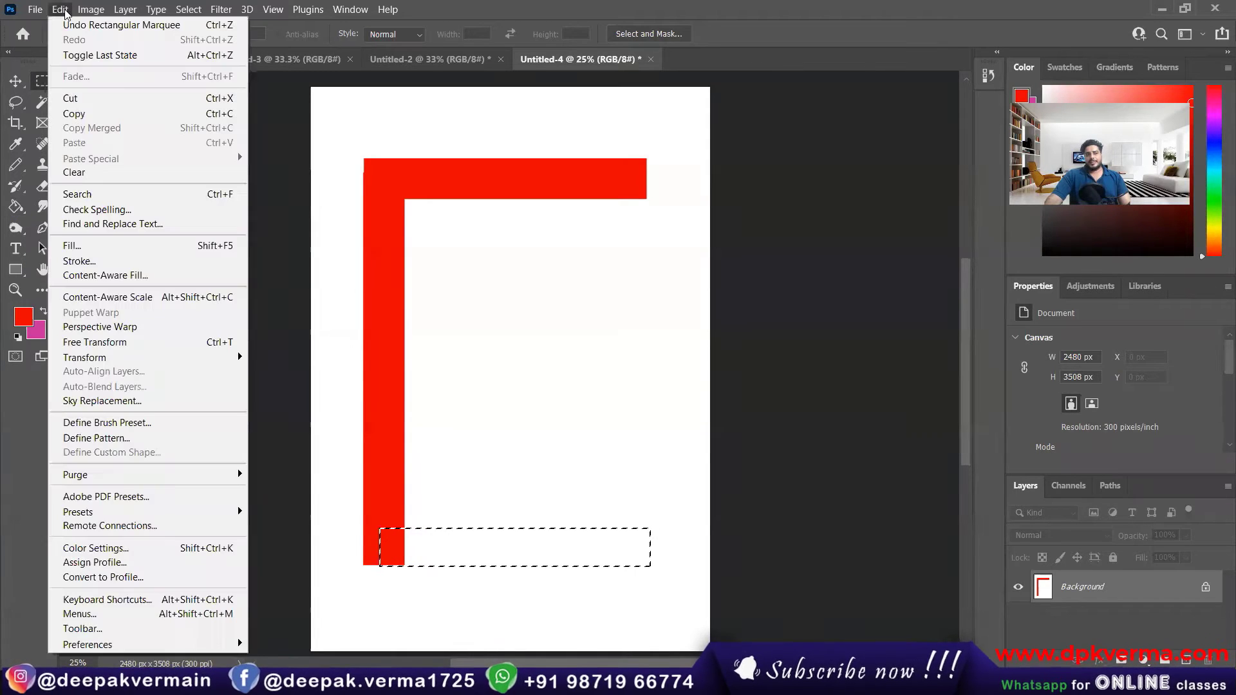
{"action": "left_click", "coordinate": [189, 252]}
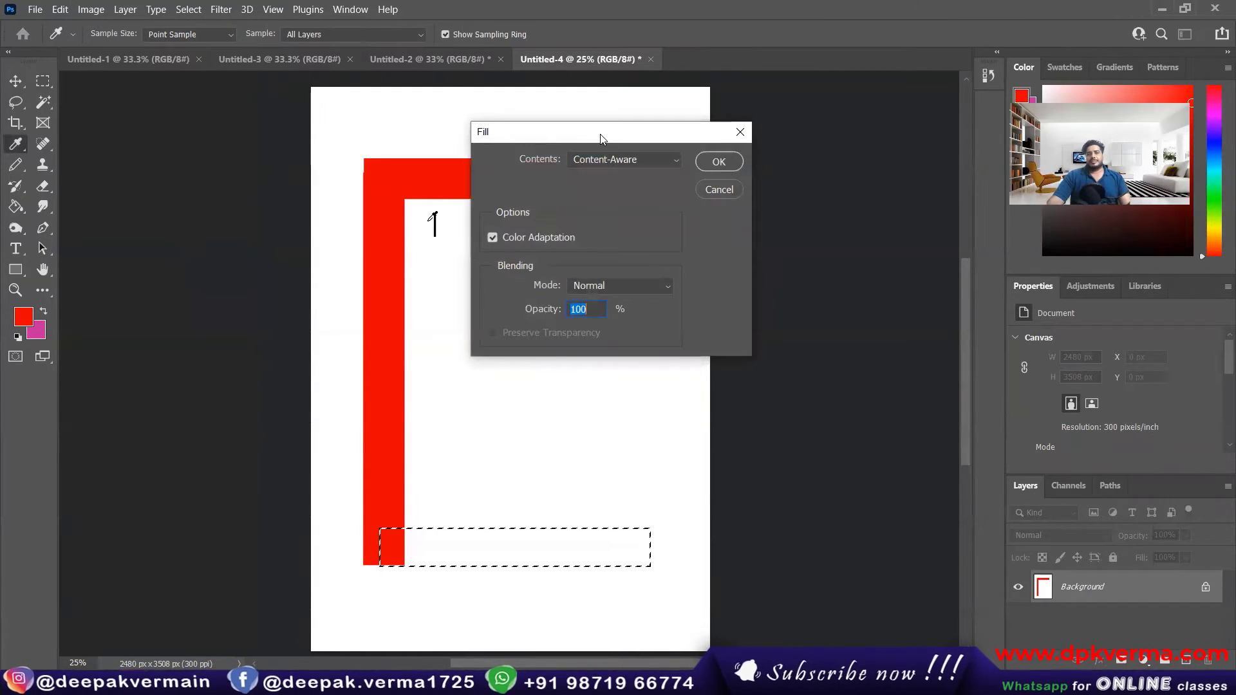
{"action": "left_click_drag", "start_coordinate": [602, 138], "coordinate": [854, 136]}
{"action": "left_click", "coordinate": [882, 158]}
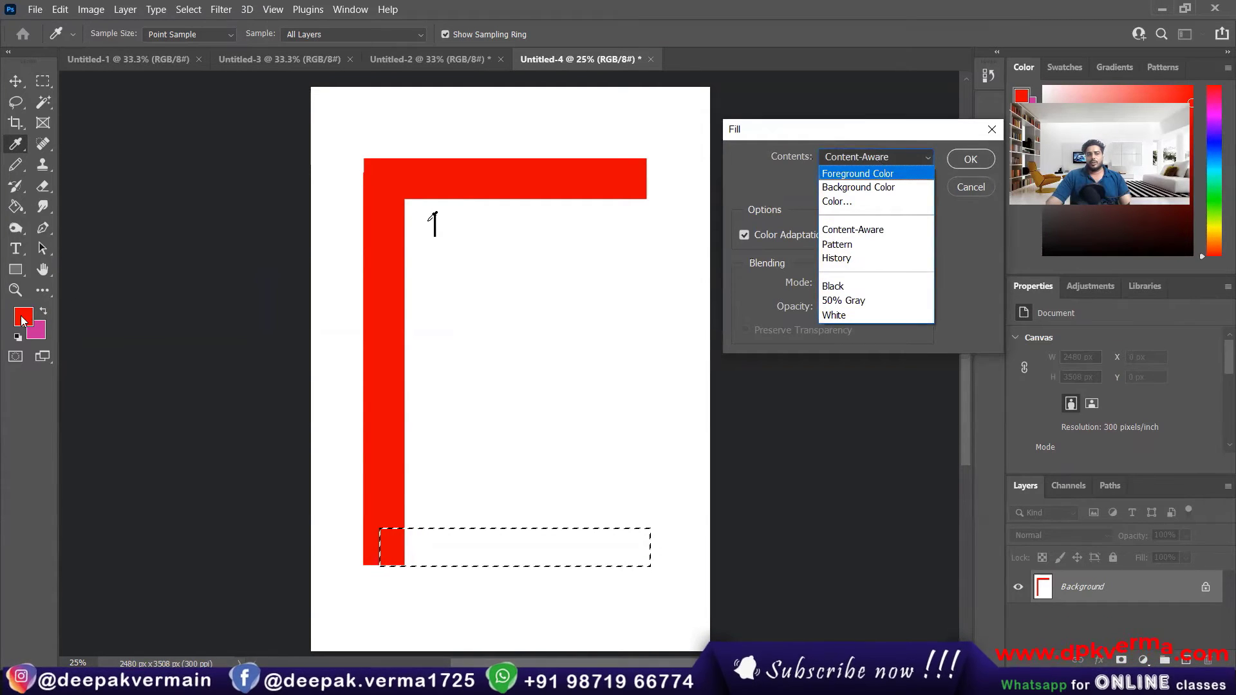
{"action": "left_click", "coordinate": [860, 178]}
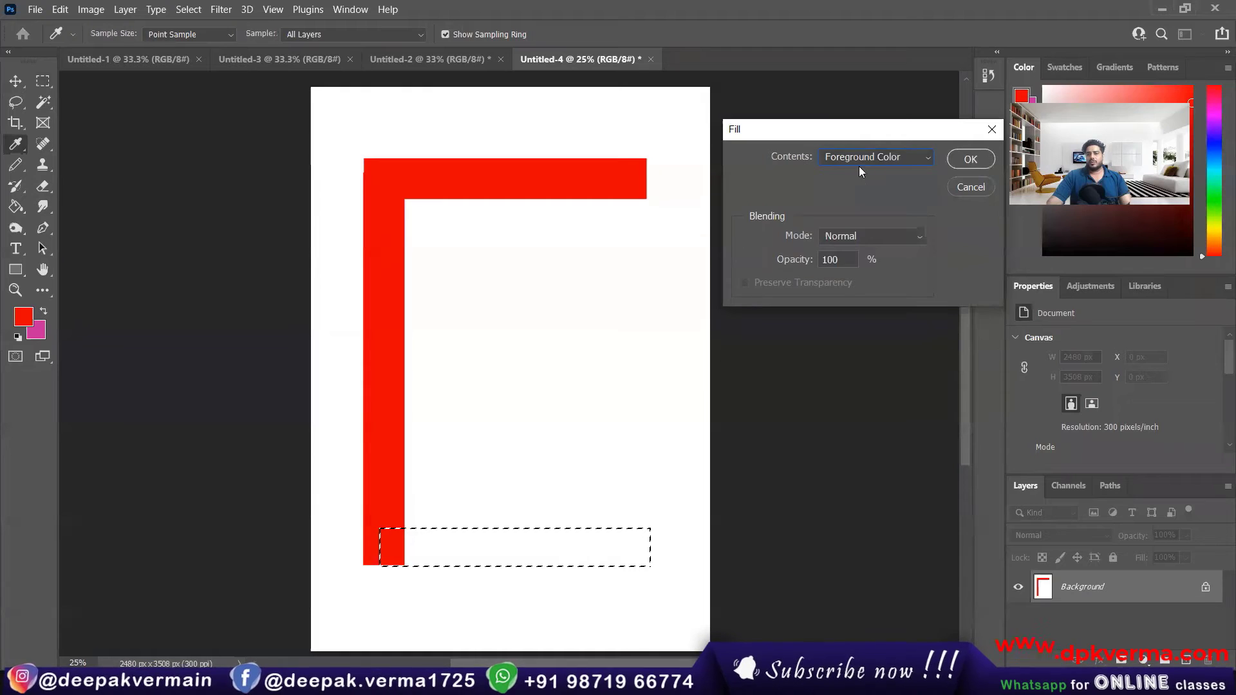
{"action": "left_click", "coordinate": [962, 161]}
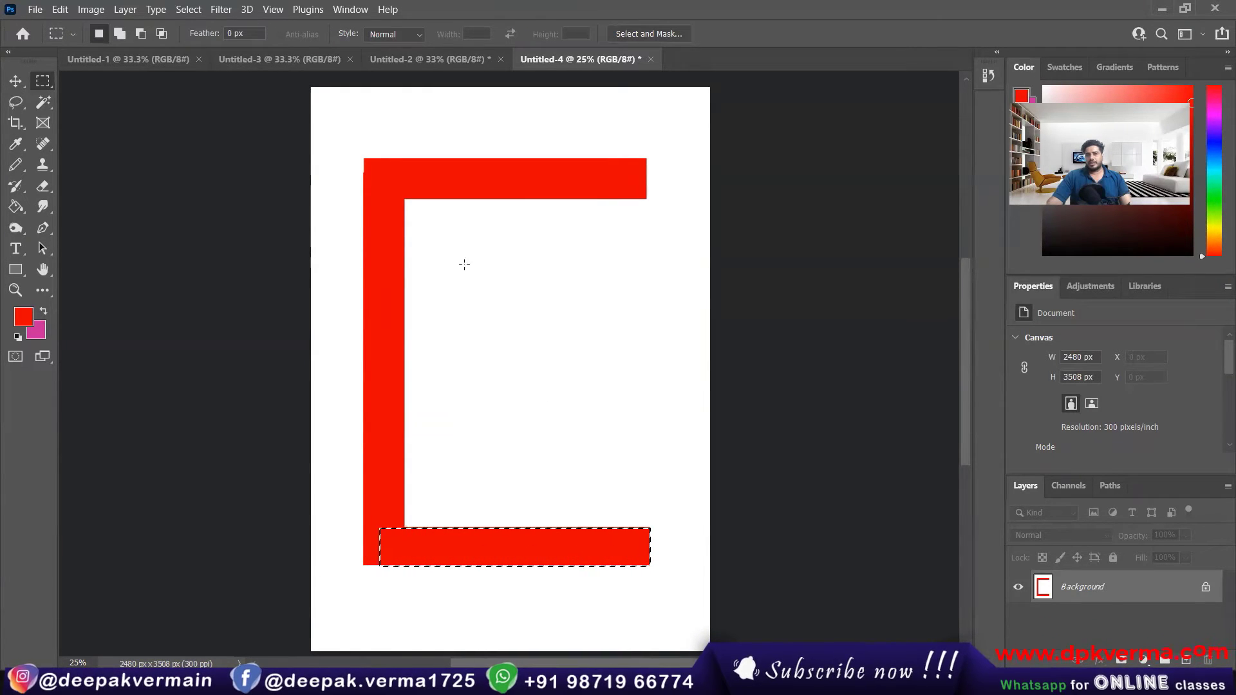
{"action": "left_click", "coordinate": [91, 9]}
{"action": "mouse_move", "coordinate": [60, 9]}
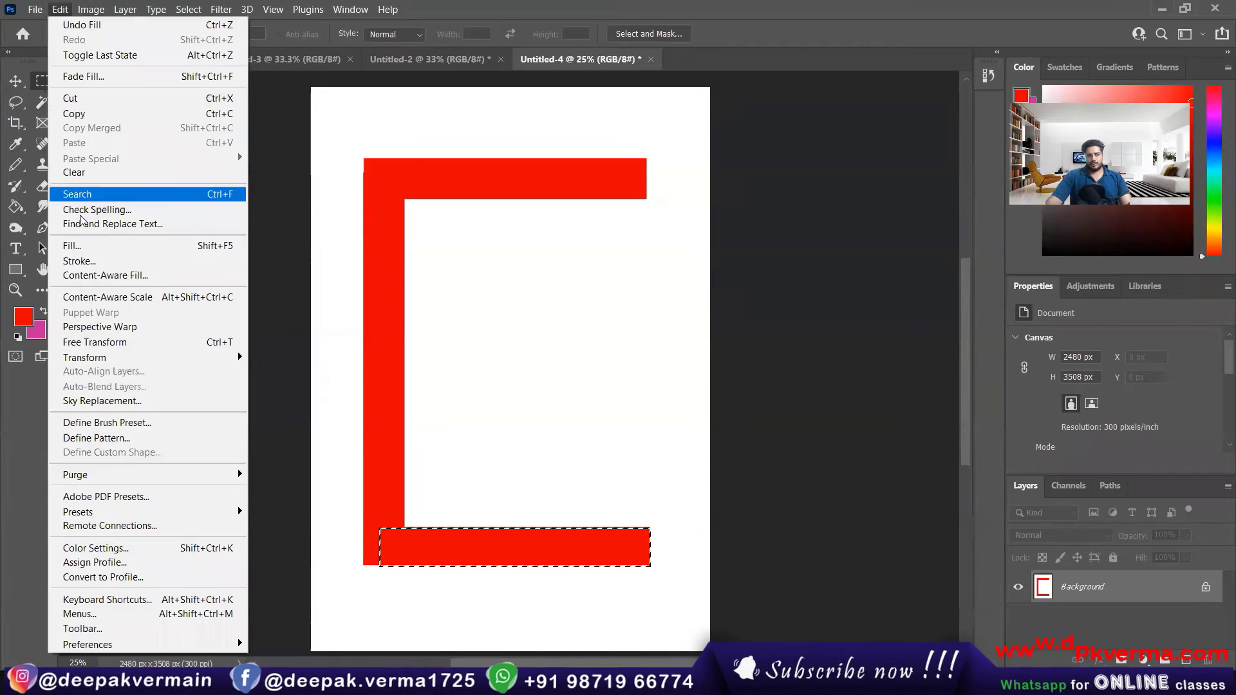
Step: Fill the selected lower strip with the magenta Background Color using the Fill command
{"action": "left_click", "coordinate": [107, 243]}
{"action": "left_click", "coordinate": [853, 157]}
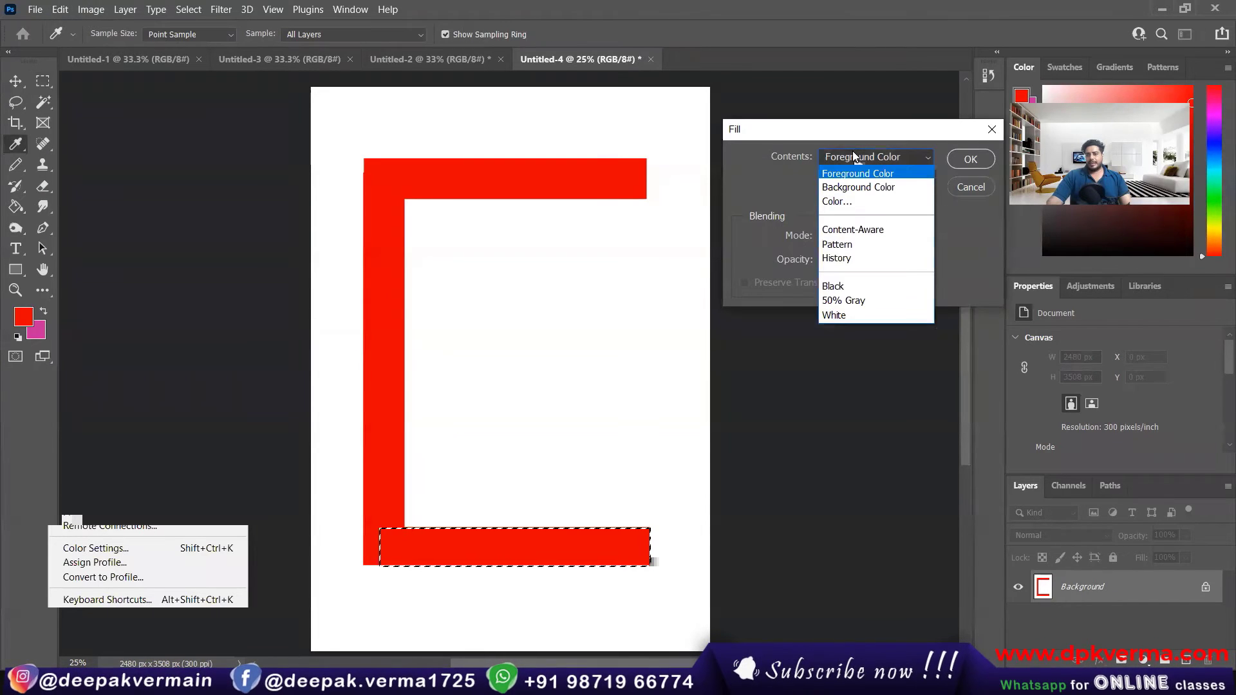
{"action": "left_click", "coordinate": [859, 187]}
{"action": "left_click", "coordinate": [969, 159]}
{"action": "key", "text": "m"}
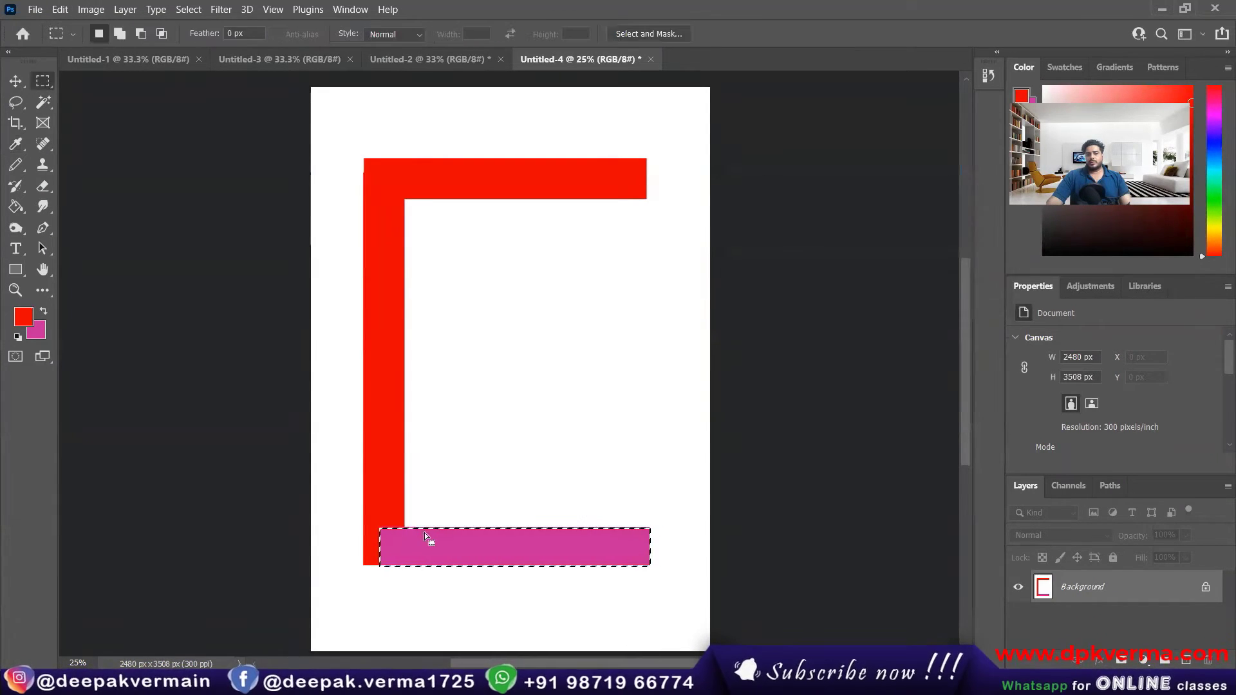
Step: Fill the selected lower strip with a custom bright light-blue color using the Fill command's Color contents
{"action": "left_click", "coordinate": [65, 10]}
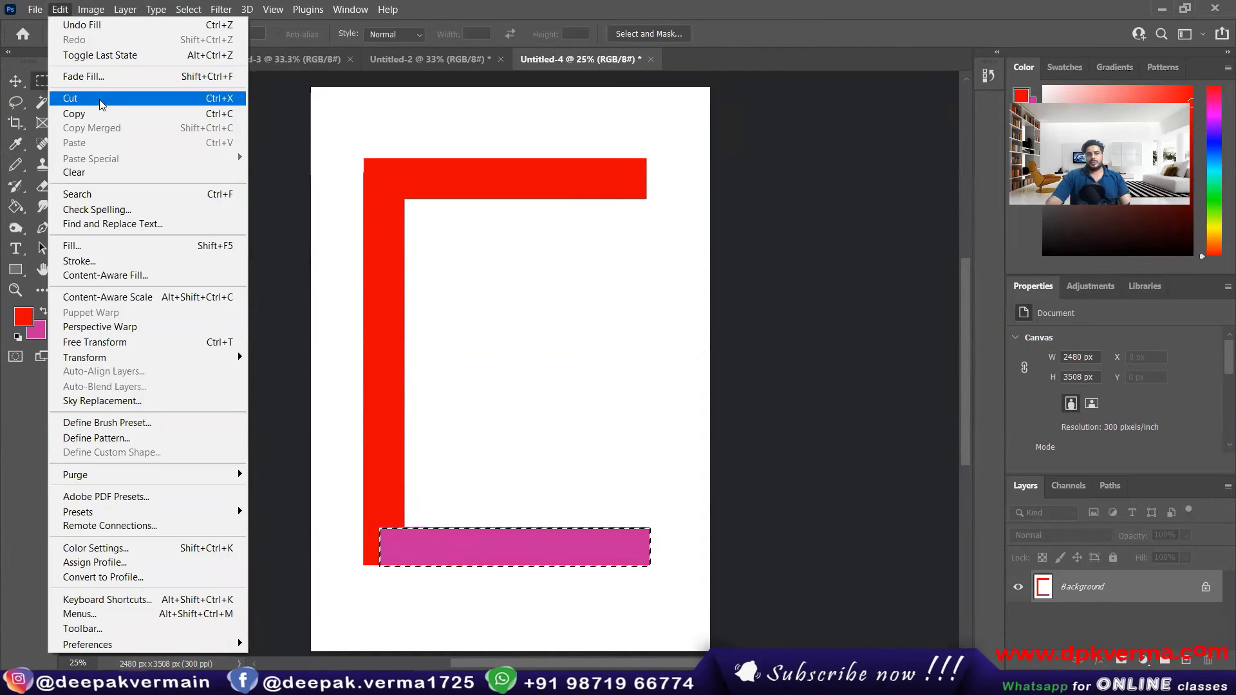
{"action": "left_click", "coordinate": [106, 246]}
{"action": "left_click", "coordinate": [866, 157]}
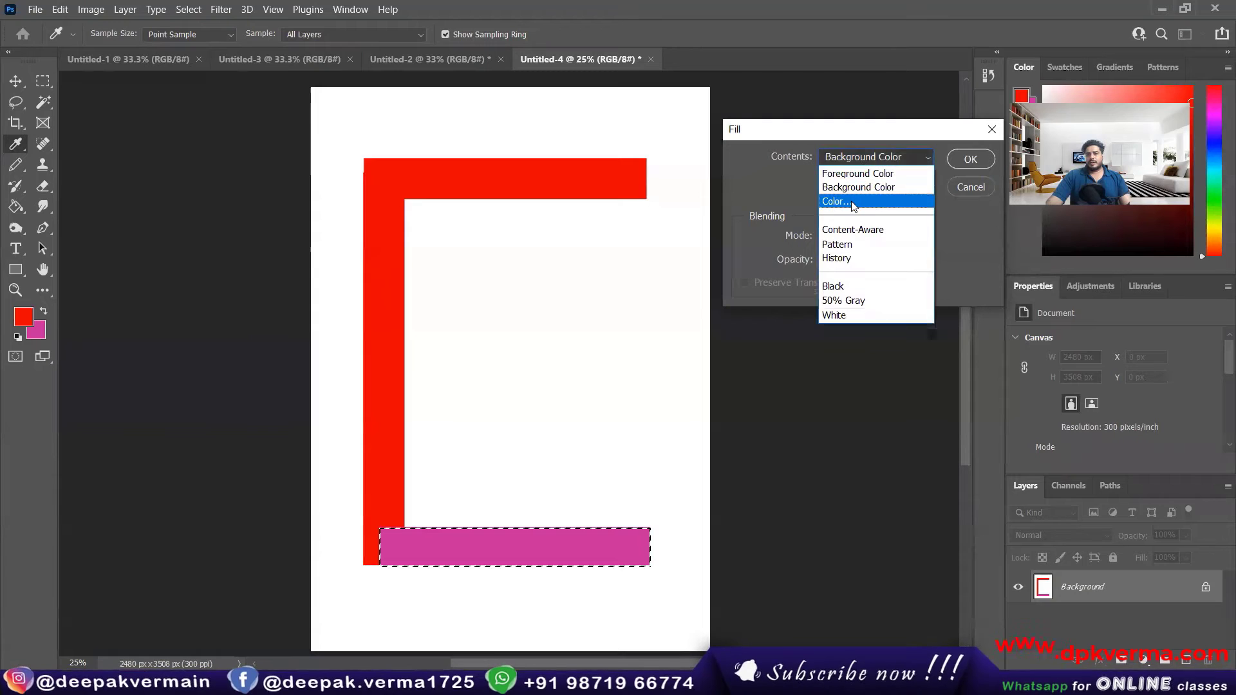
{"action": "left_click", "coordinate": [855, 201]}
{"action": "left_click", "coordinate": [354, 364]}
{"action": "left_click_drag", "start_coordinate": [357, 365], "coordinate": [354, 331]}
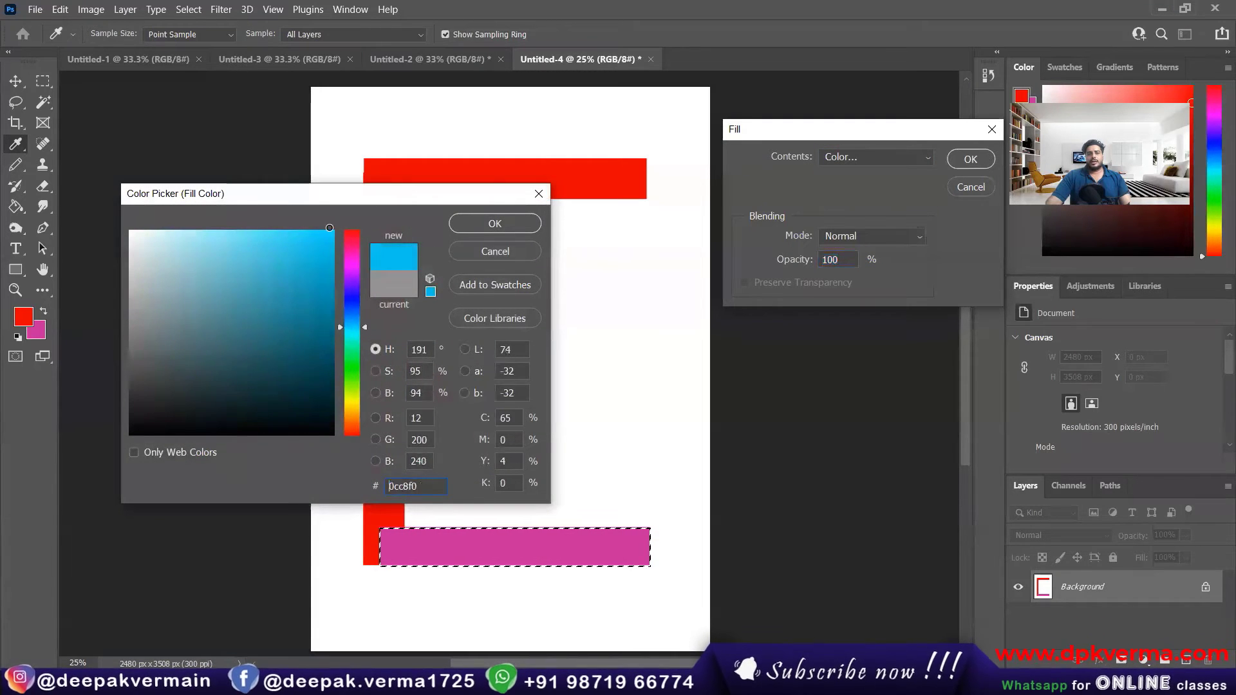
{"action": "left_click", "coordinate": [495, 223]}
{"action": "left_click", "coordinate": [965, 161]}
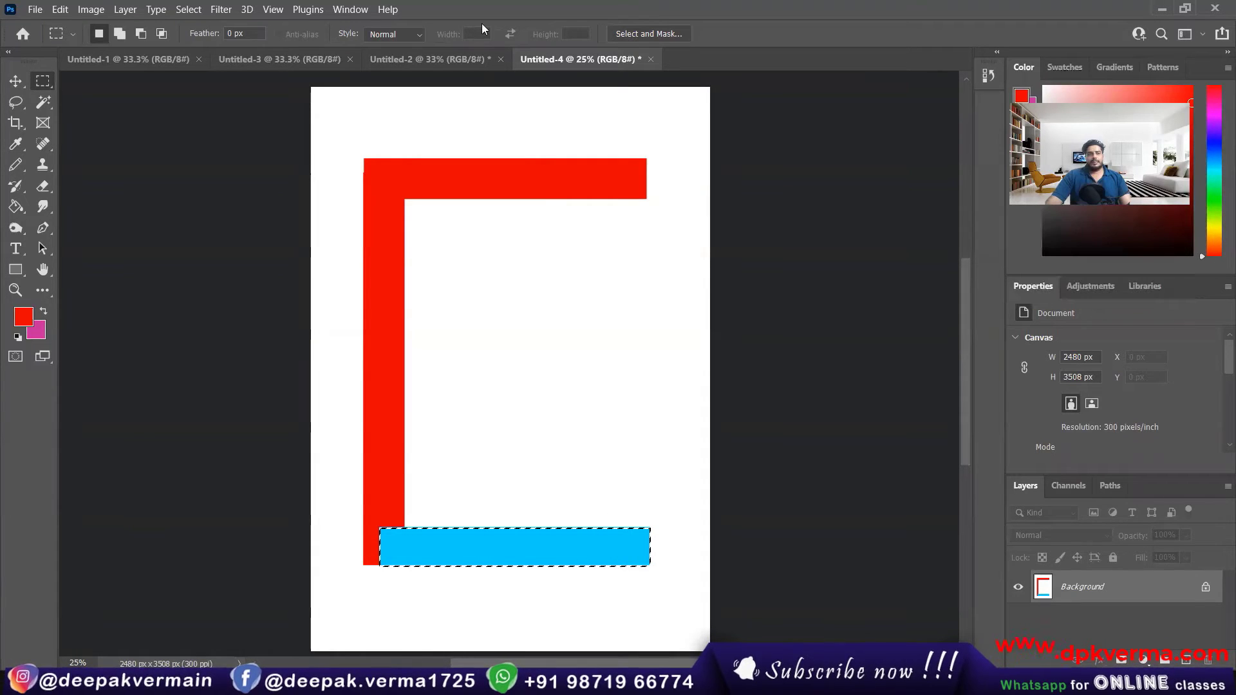
Step: Browse the Trees and Grass custom patterns and fill the lower strip with the dark green leaf pattern
{"action": "left_click", "coordinate": [60, 9]}
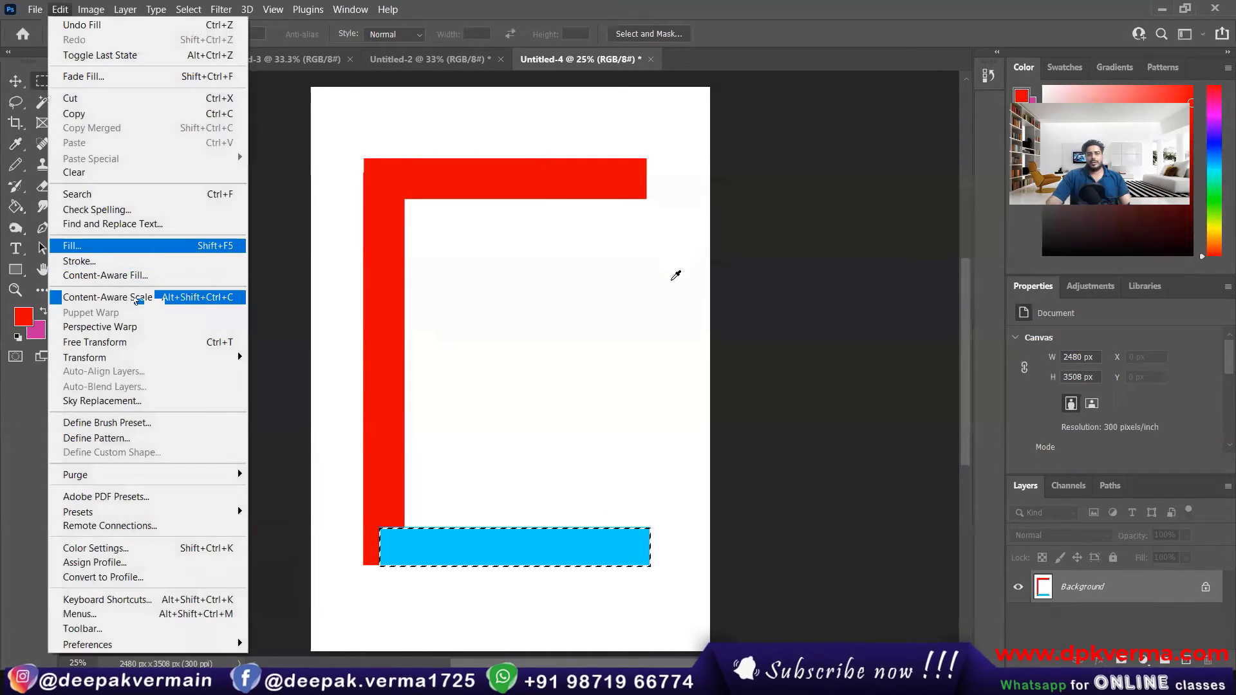
{"action": "left_click", "coordinate": [72, 246]}
{"action": "left_click", "coordinate": [869, 158]}
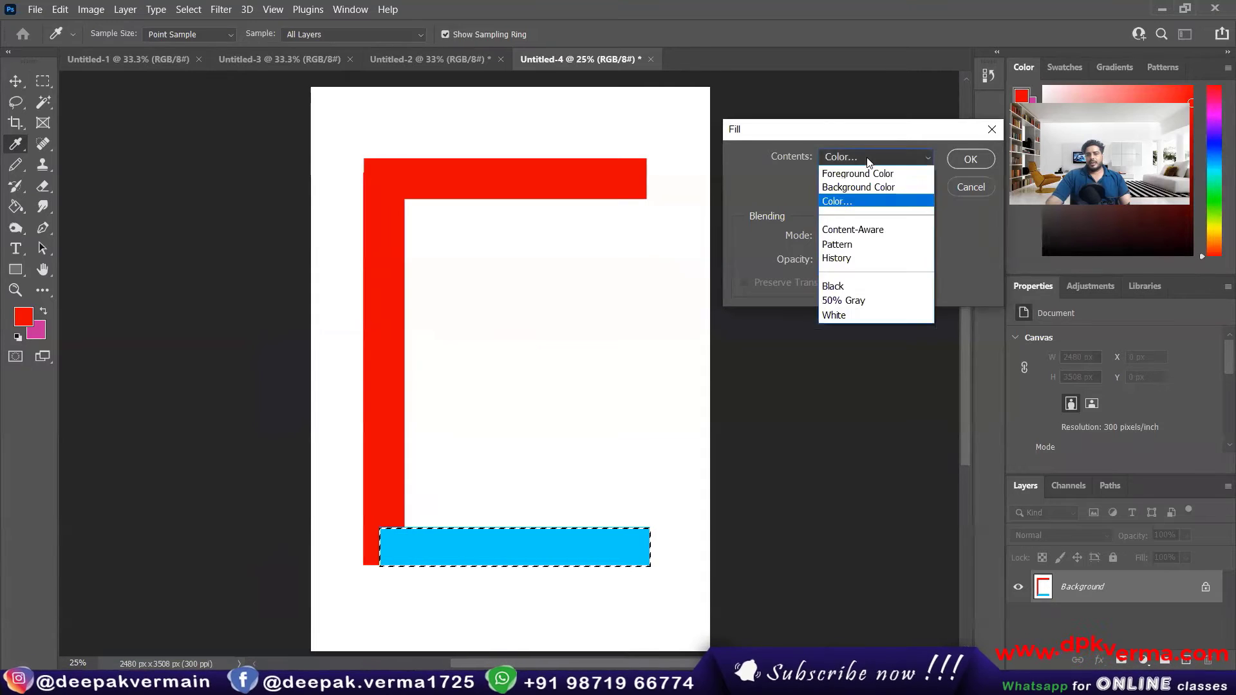
{"action": "left_click", "coordinate": [863, 249]}
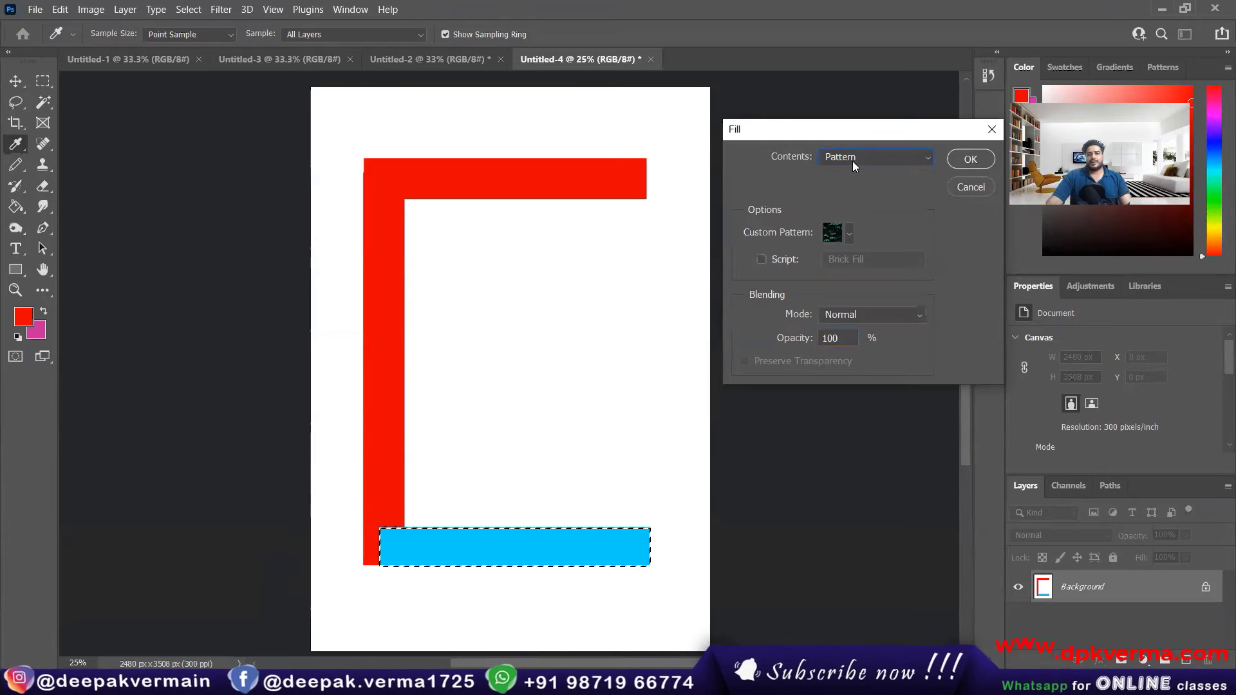
{"action": "left_click", "coordinate": [850, 231]}
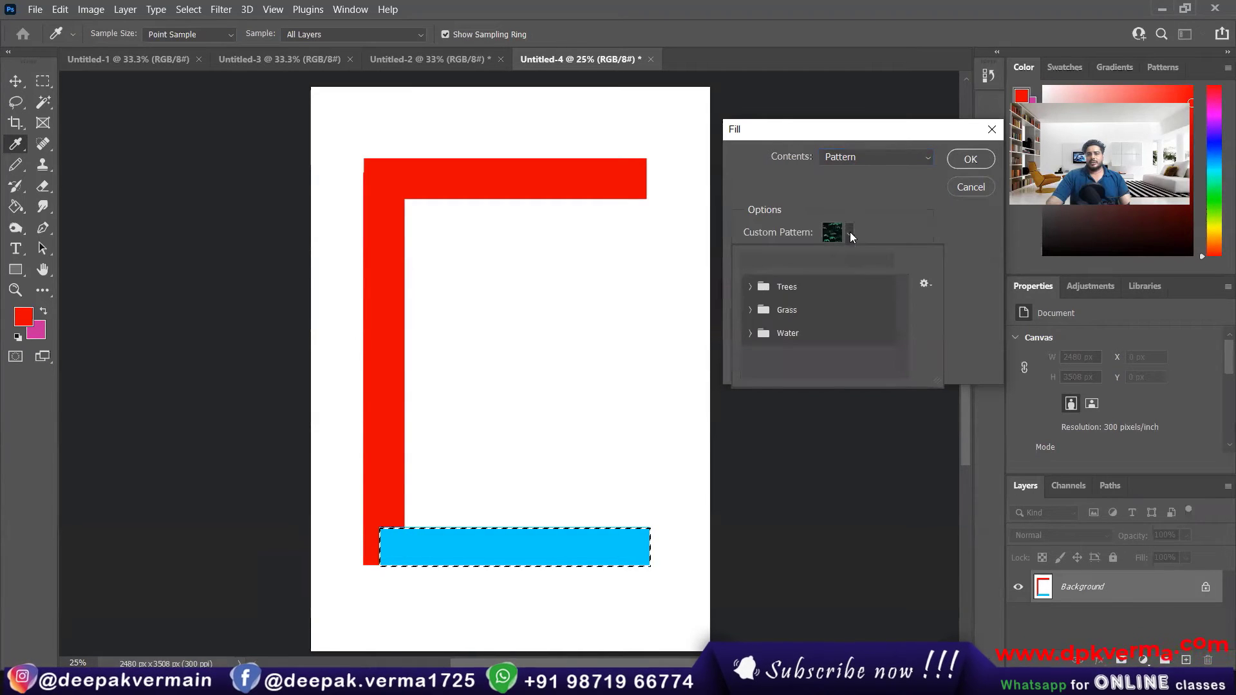
{"action": "left_click", "coordinate": [750, 286]}
{"action": "left_click", "coordinate": [747, 336]}
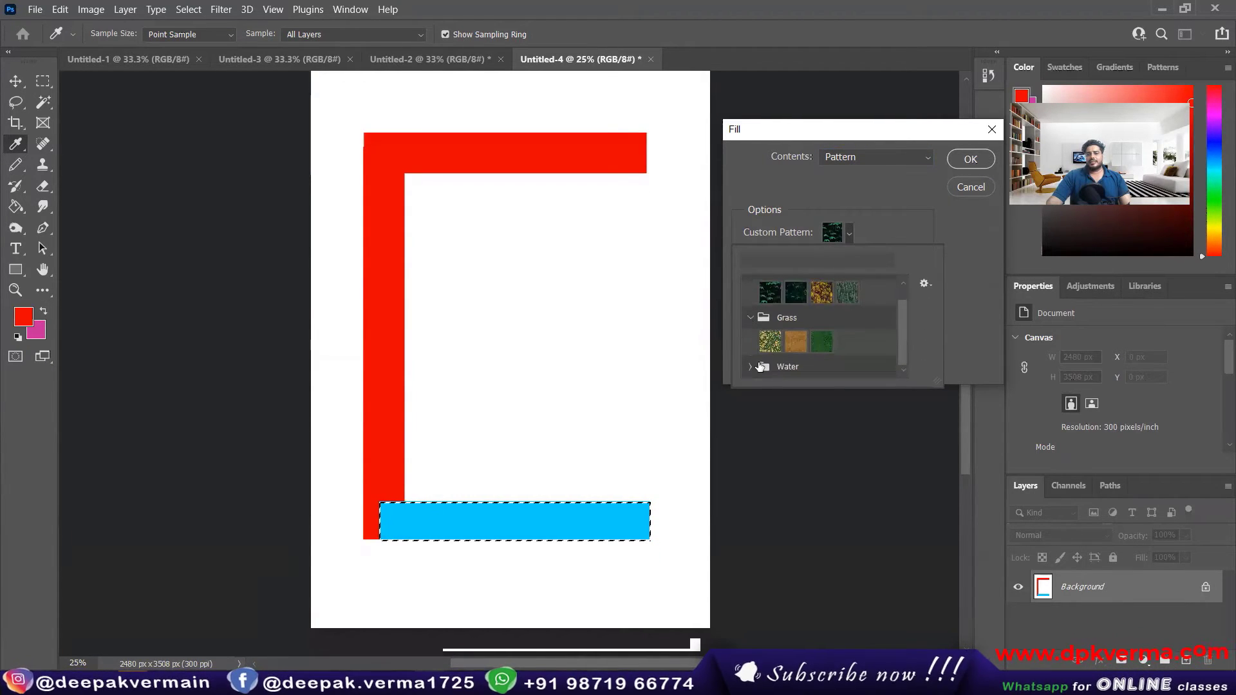
{"action": "scroll", "coordinate": [788, 358], "scroll_direction": "down", "scroll_amount": 2}
{"action": "scroll", "coordinate": [805, 359], "scroll_direction": "up", "scroll_amount": 3}
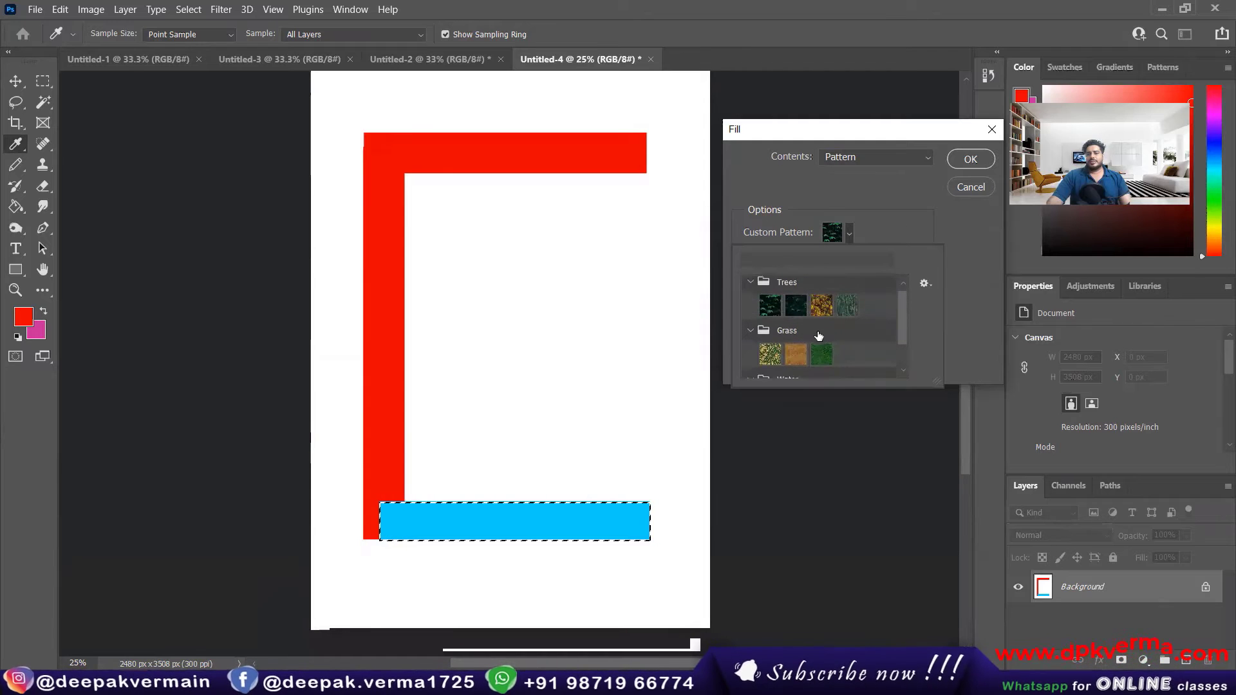
{"action": "left_click", "coordinate": [971, 159]}
{"action": "key", "text": "m"}
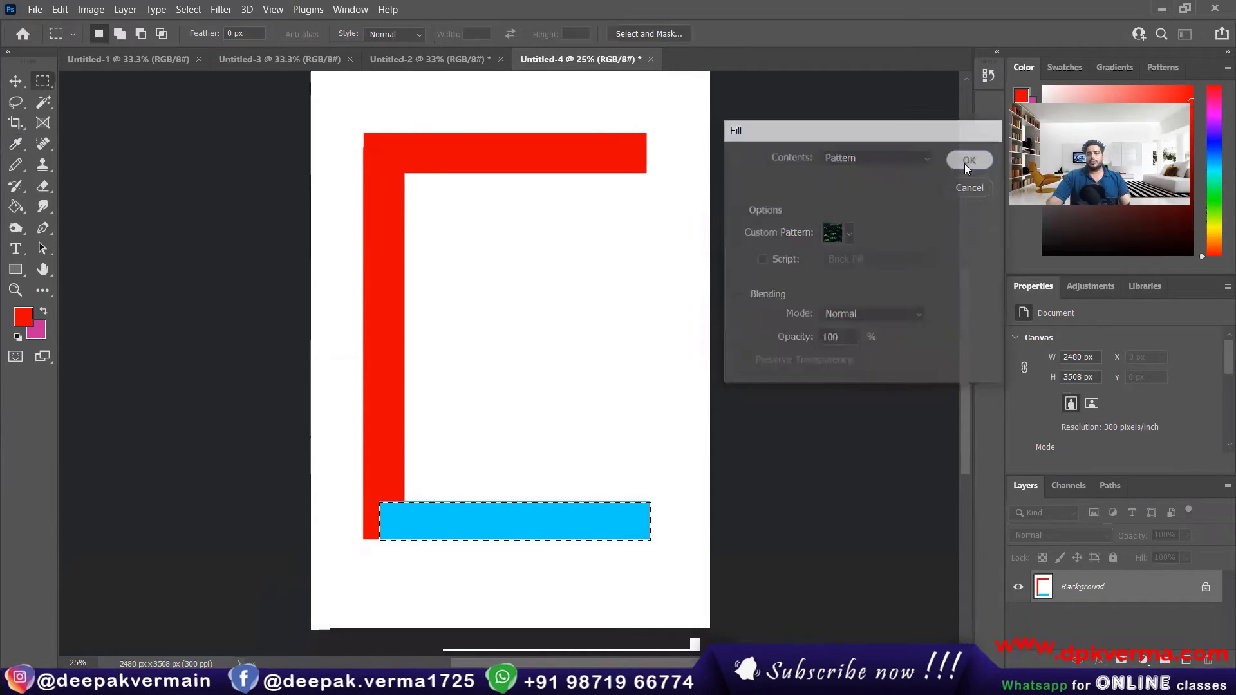
Step: Try History as the Fill contents, switch to Foreground Color and fill the lower strip red at 100% opacity
{"action": "left_click", "coordinate": [60, 9]}
{"action": "left_click", "coordinate": [97, 245]}
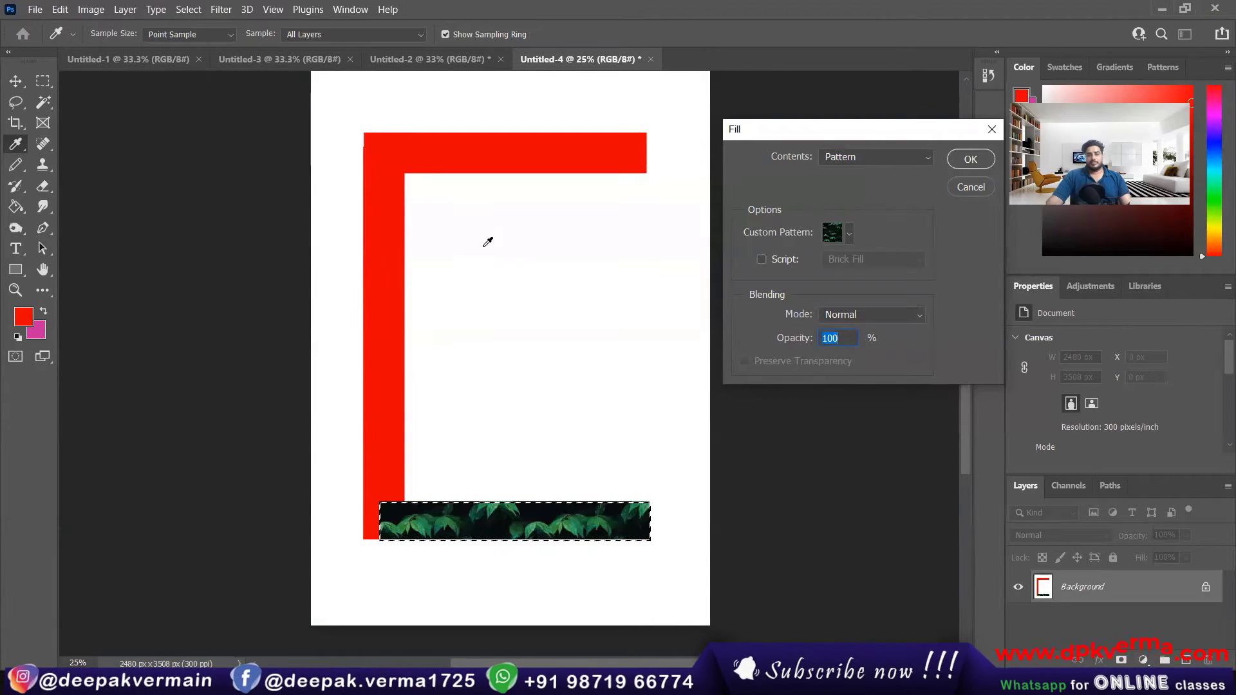
{"action": "left_click", "coordinate": [879, 159]}
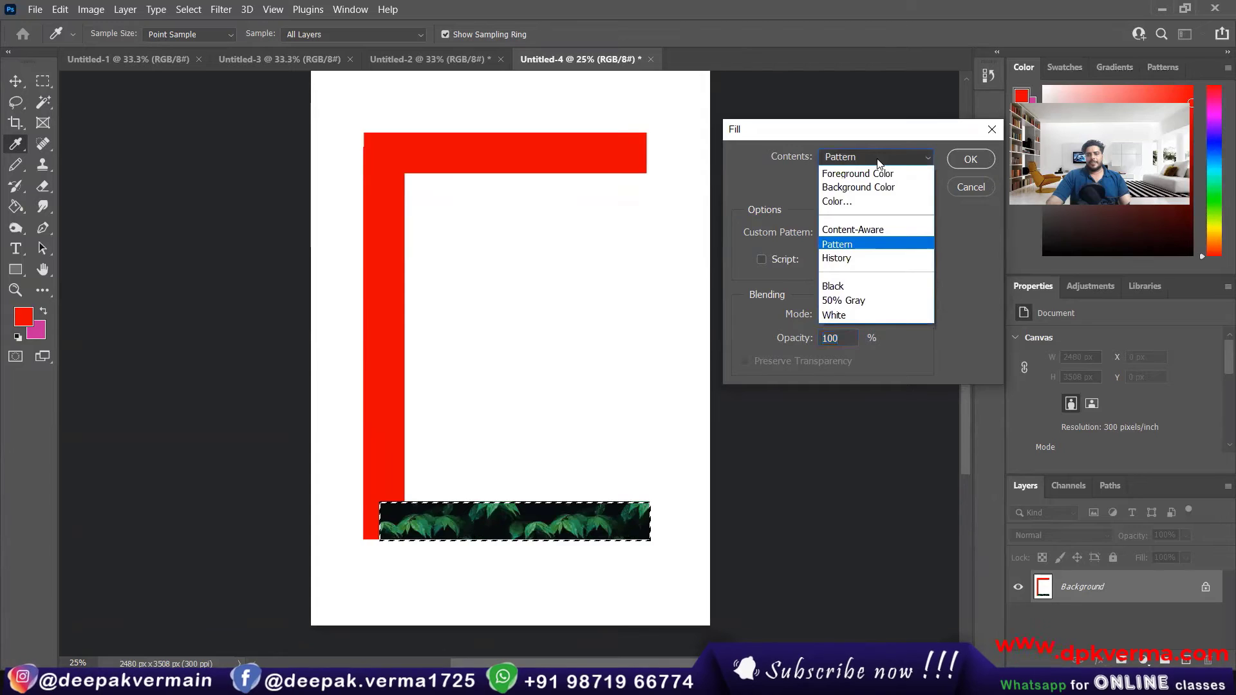
{"action": "left_click", "coordinate": [889, 257]}
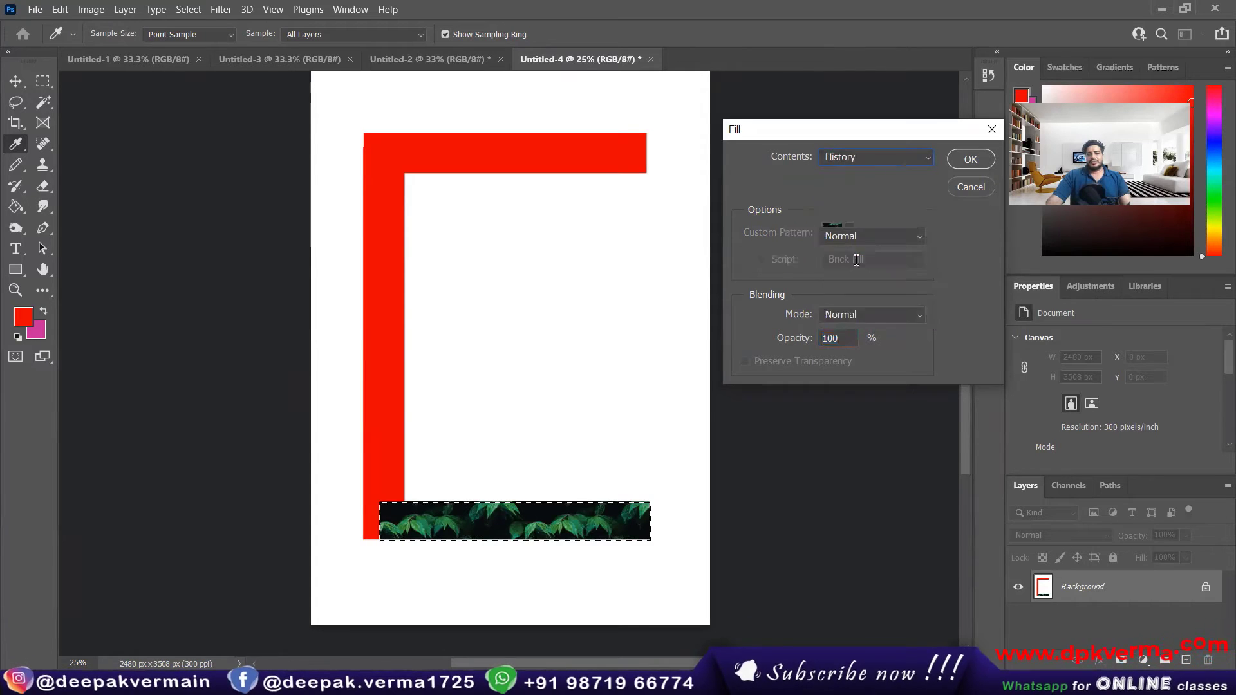
{"action": "left_click", "coordinate": [859, 154]}
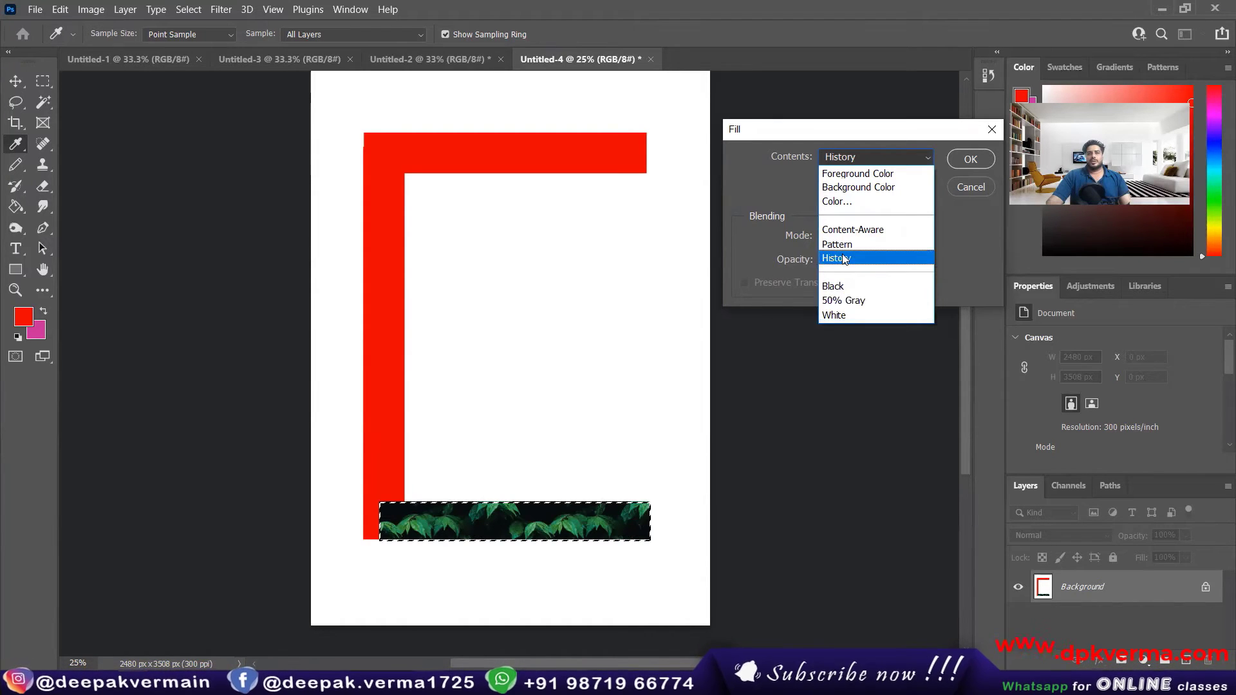
{"action": "left_click", "coordinate": [848, 172]}
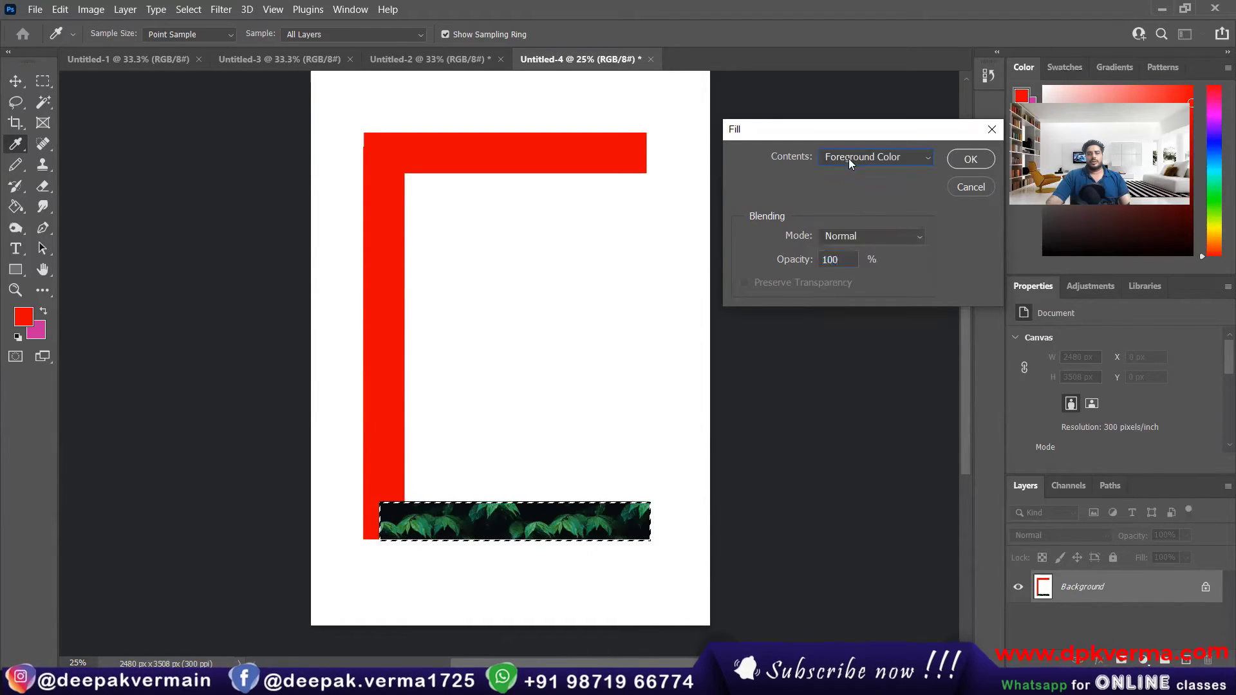
{"action": "left_click", "coordinate": [961, 166]}
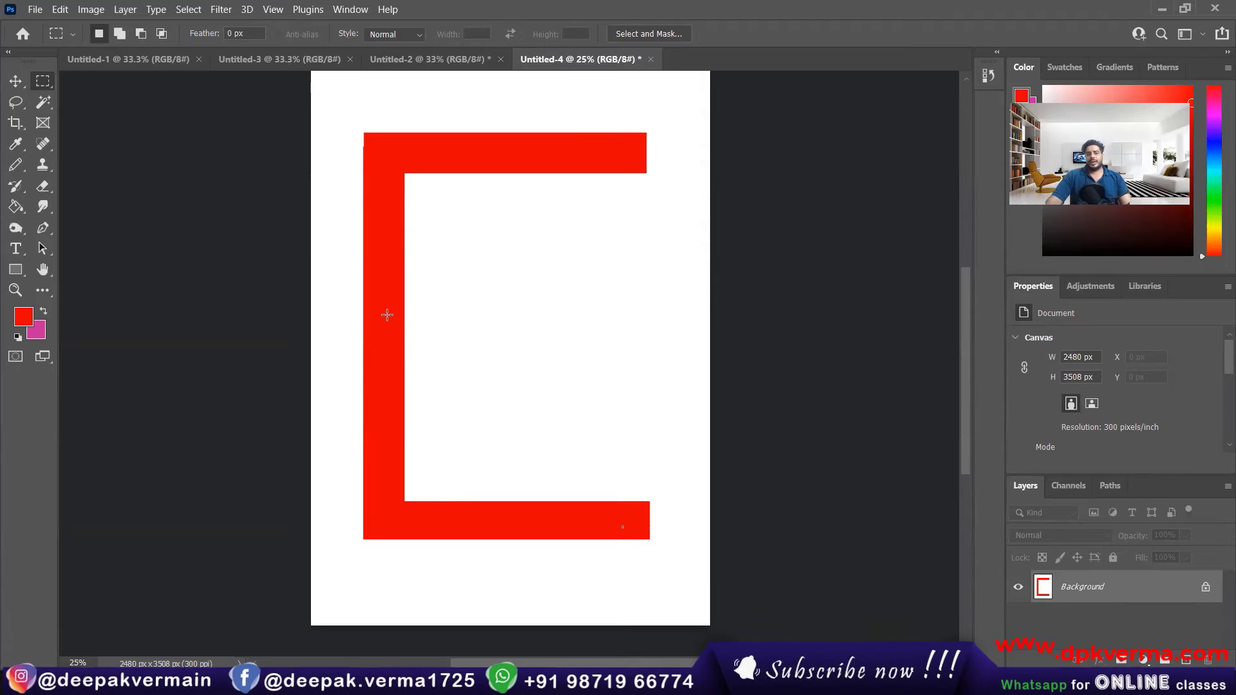
Step: Select a short horizontal strip extending right from the vertical bar's middle and fill it with the magenta background color
{"action": "left_click_drag", "start_coordinate": [390, 302], "coordinate": [580, 349]}
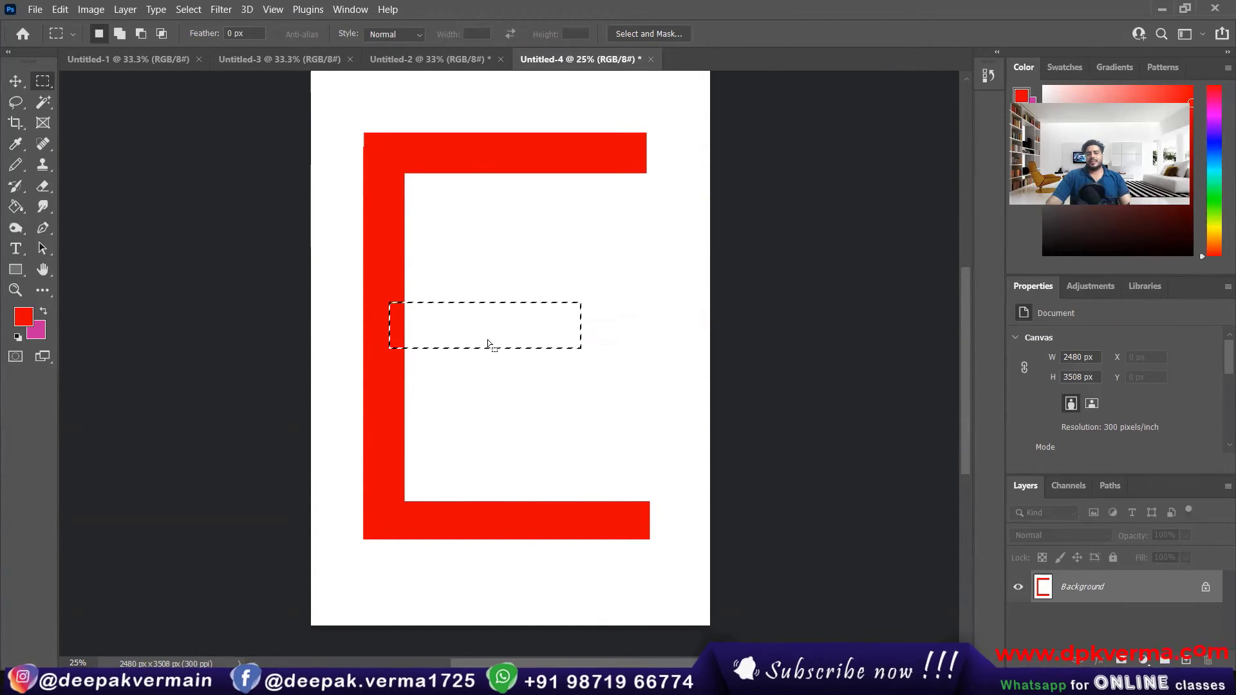
{"action": "left_click", "coordinate": [60, 9]}
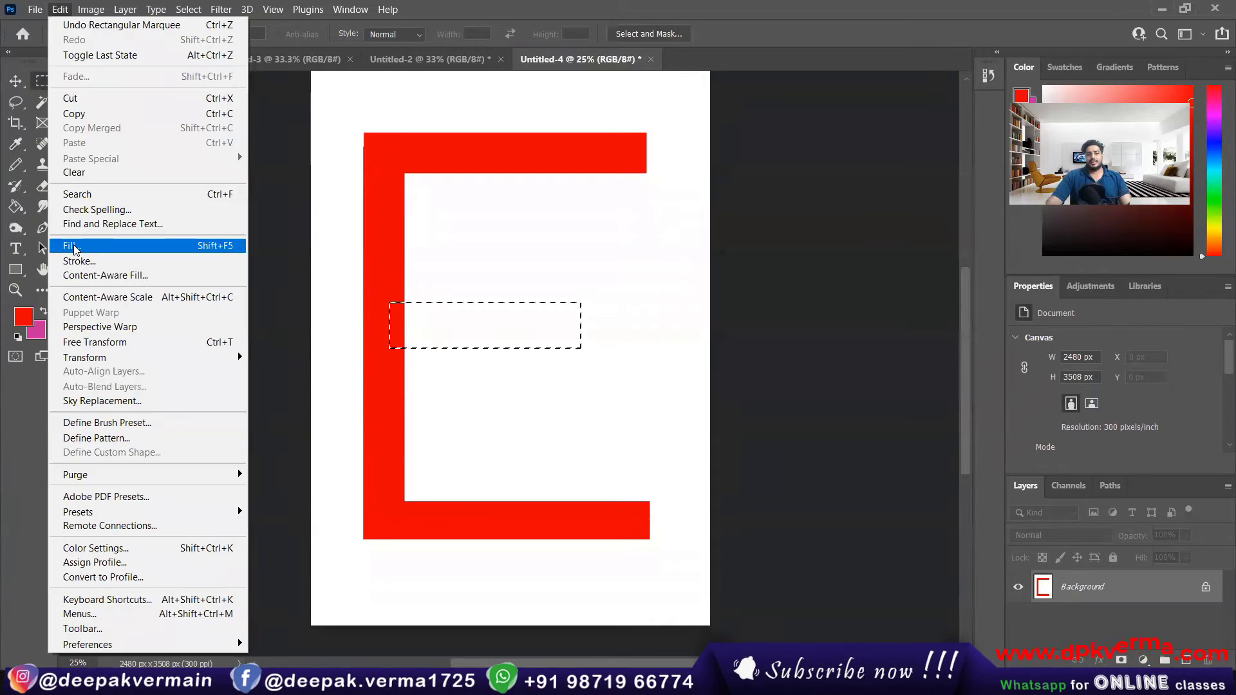
{"action": "left_click", "coordinate": [57, 7]}
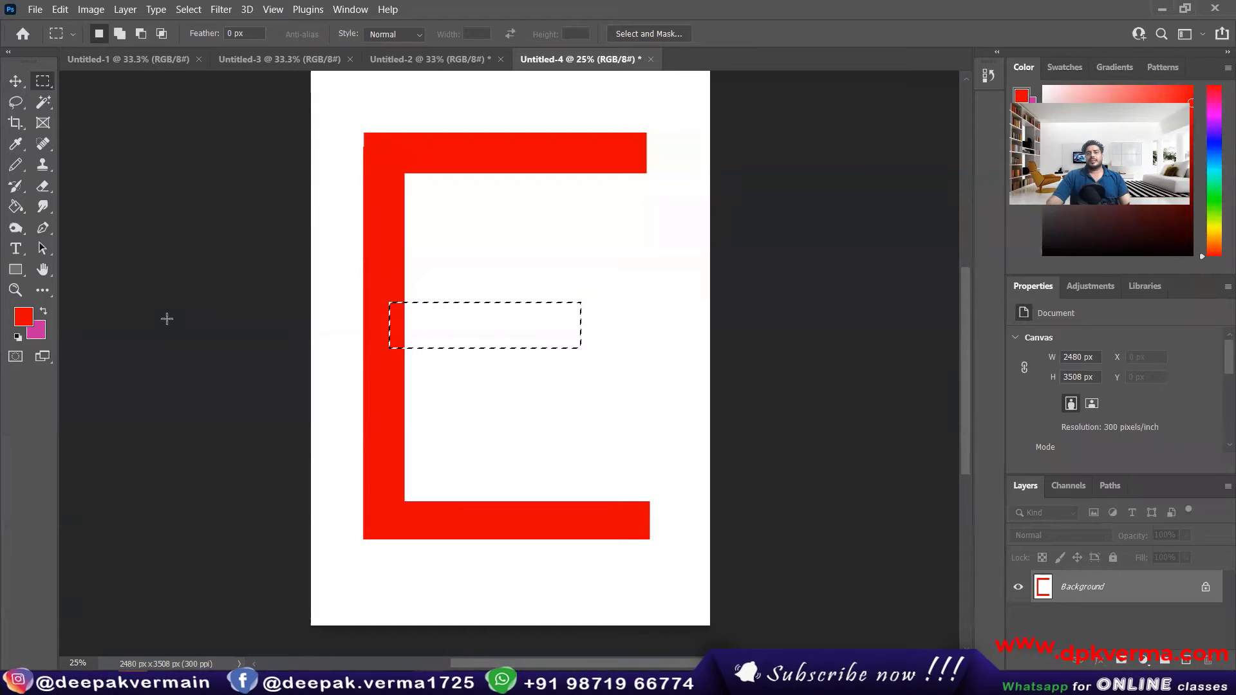
{"action": "key", "text": "ctrl+BackSpace"}
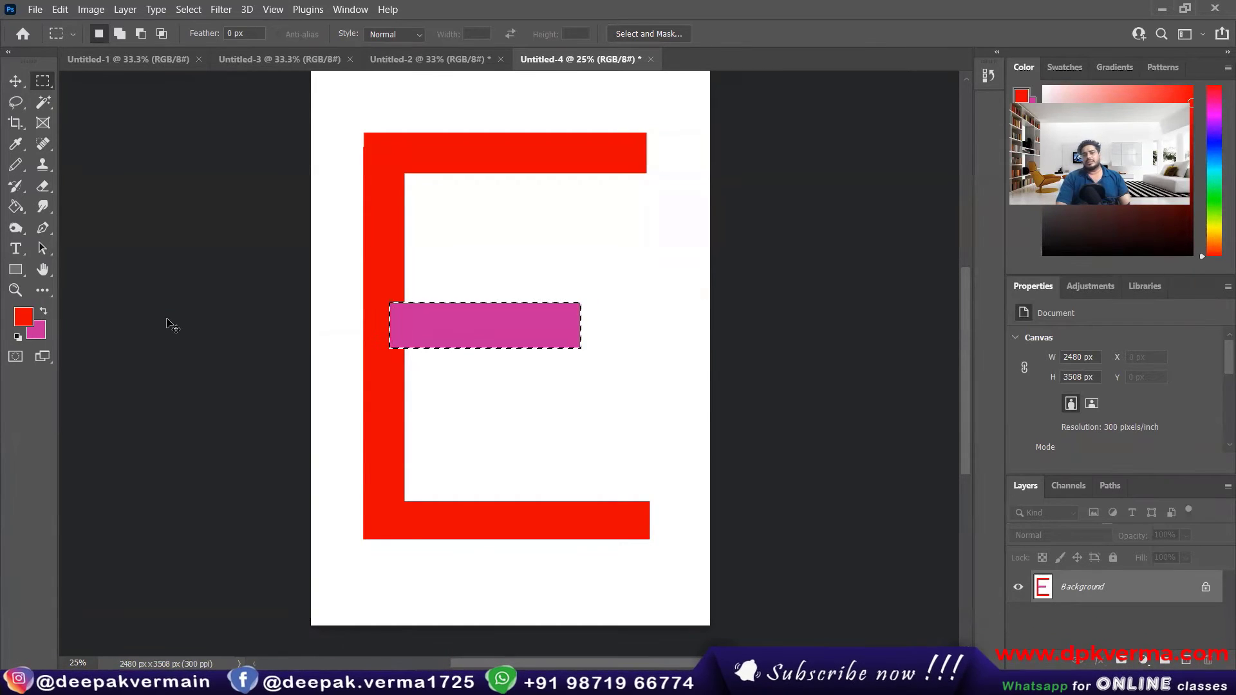
Step: Alternate the middle strip's fill between the red foreground and magenta background colors, finish with red and deselect it
{"action": "key", "text": "alt+BackSpace"}
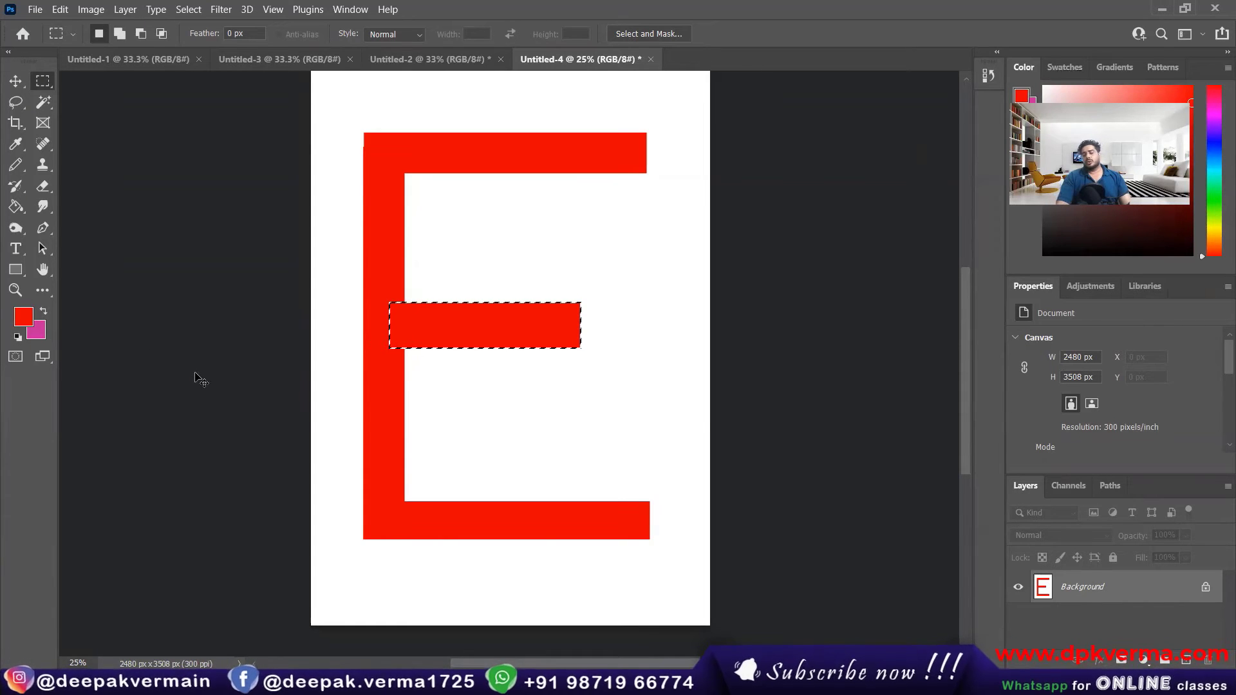
{"action": "key", "text": "ctrl+BackSpace"}
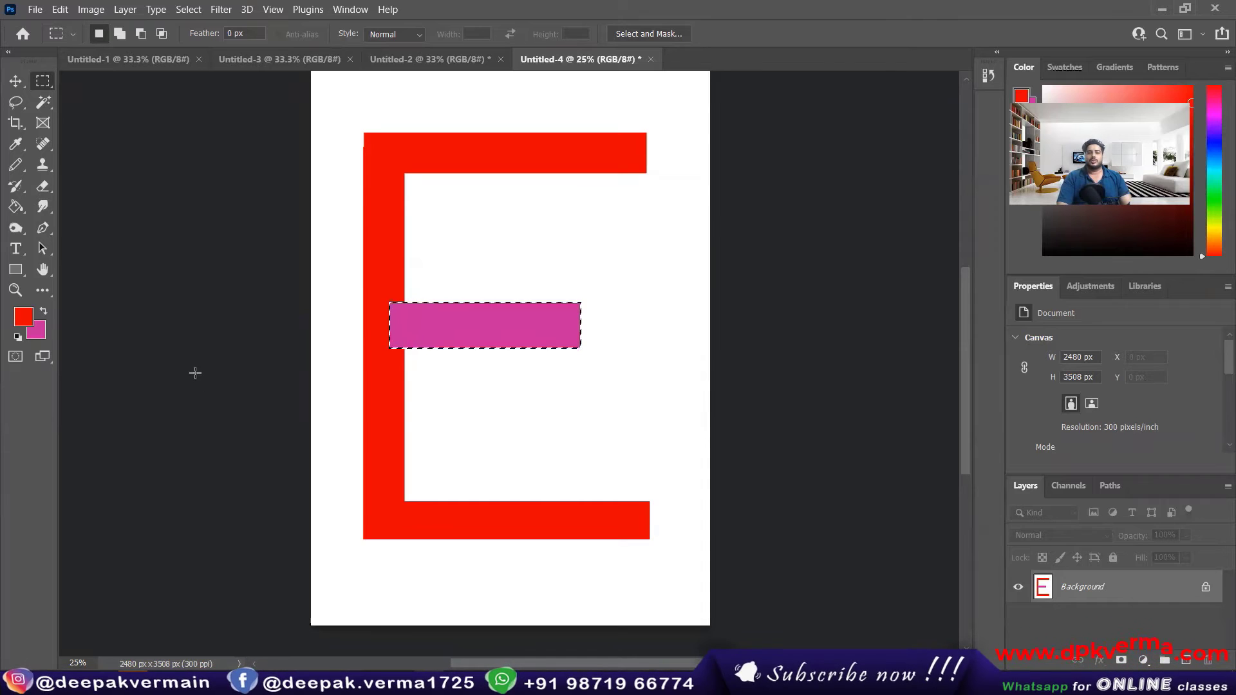
{"action": "key", "text": "alt+BackSpace"}
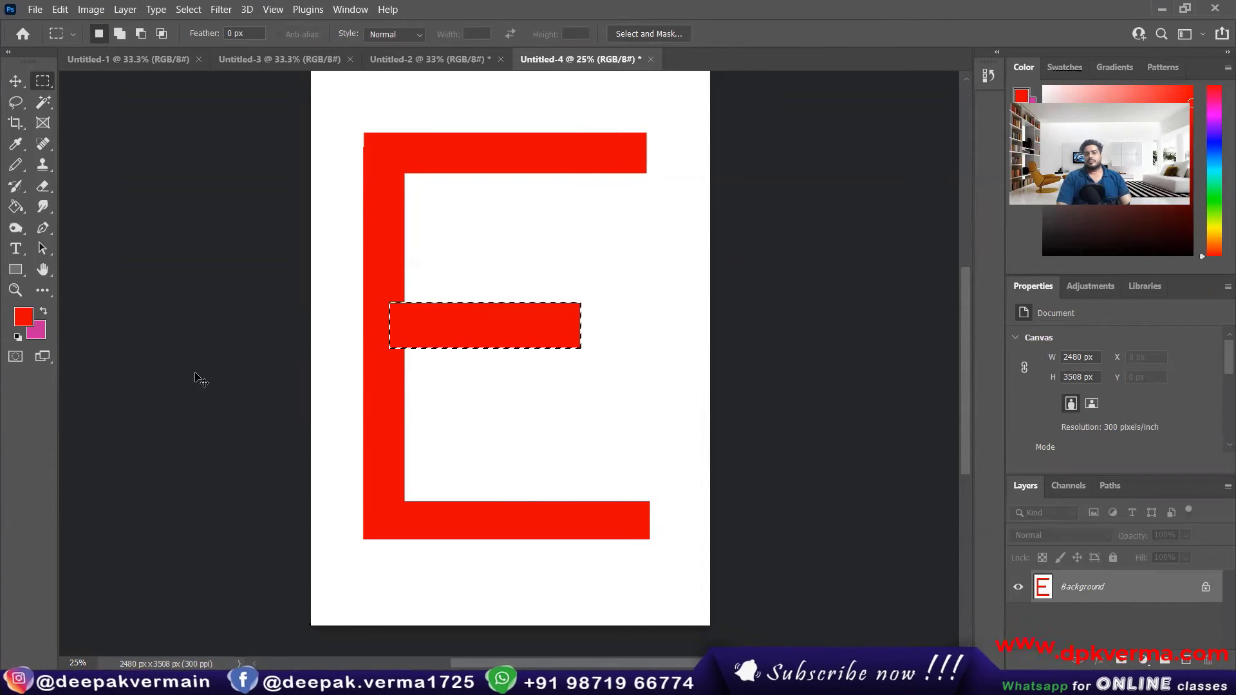
{"action": "key", "text": "ctrl+BackSpace"}
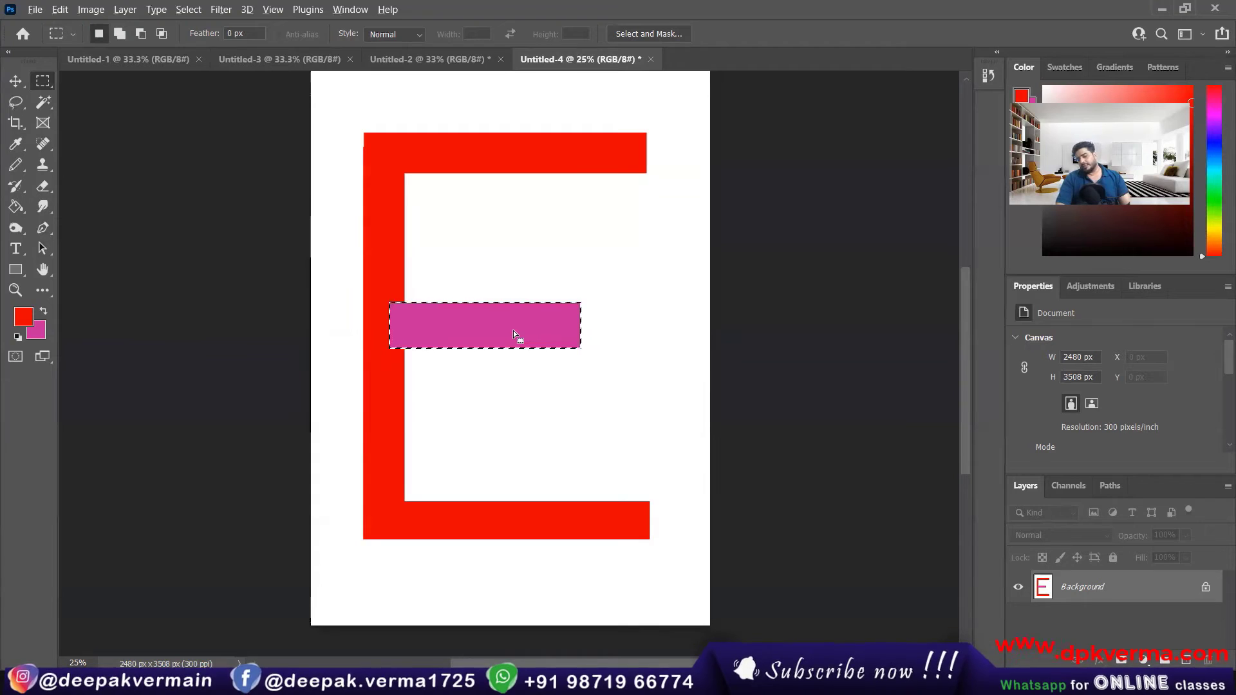
{"action": "key", "text": "alt+BackSpace"}
{"action": "key", "text": "ctrl+d"}
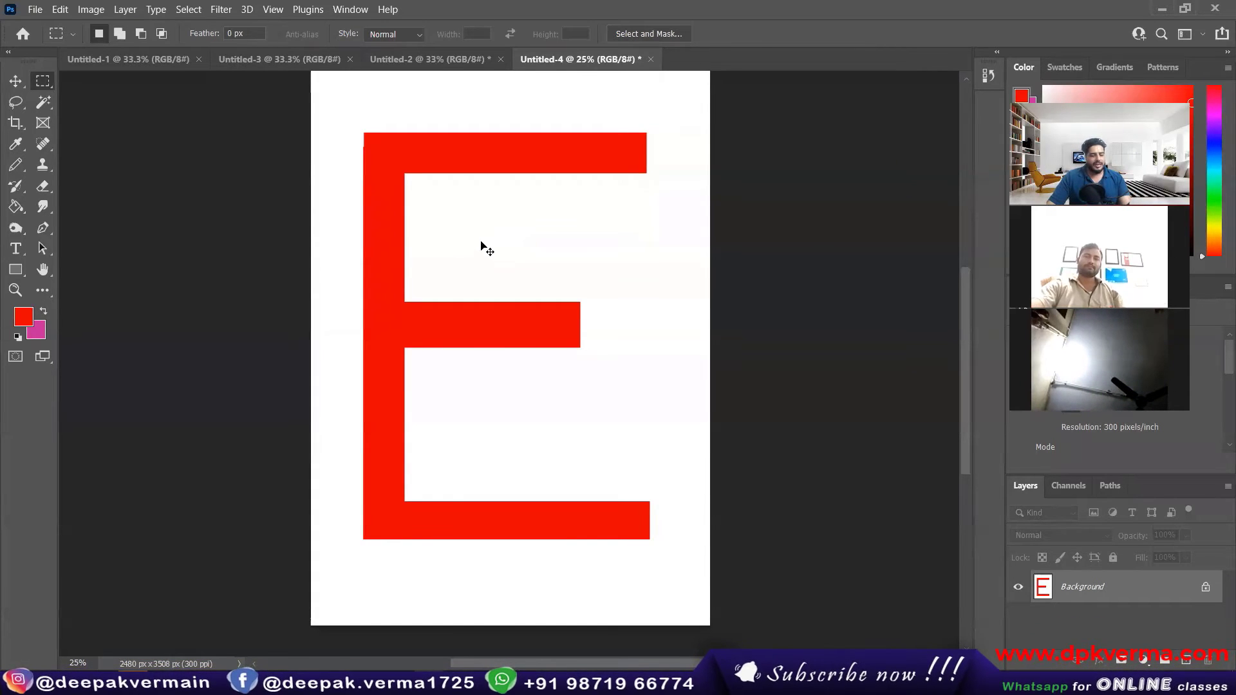
Step: Undo the latest changes and revert the document to its initial Untitled-4 snapshot in History
{"action": "key", "text": "ctrl+z"}
{"action": "key", "text": "ctrl+z"}
{"action": "key", "text": "ctrl+z"}
{"action": "key", "text": "ctrl+z"}
{"action": "key", "text": "ctrl+z"}
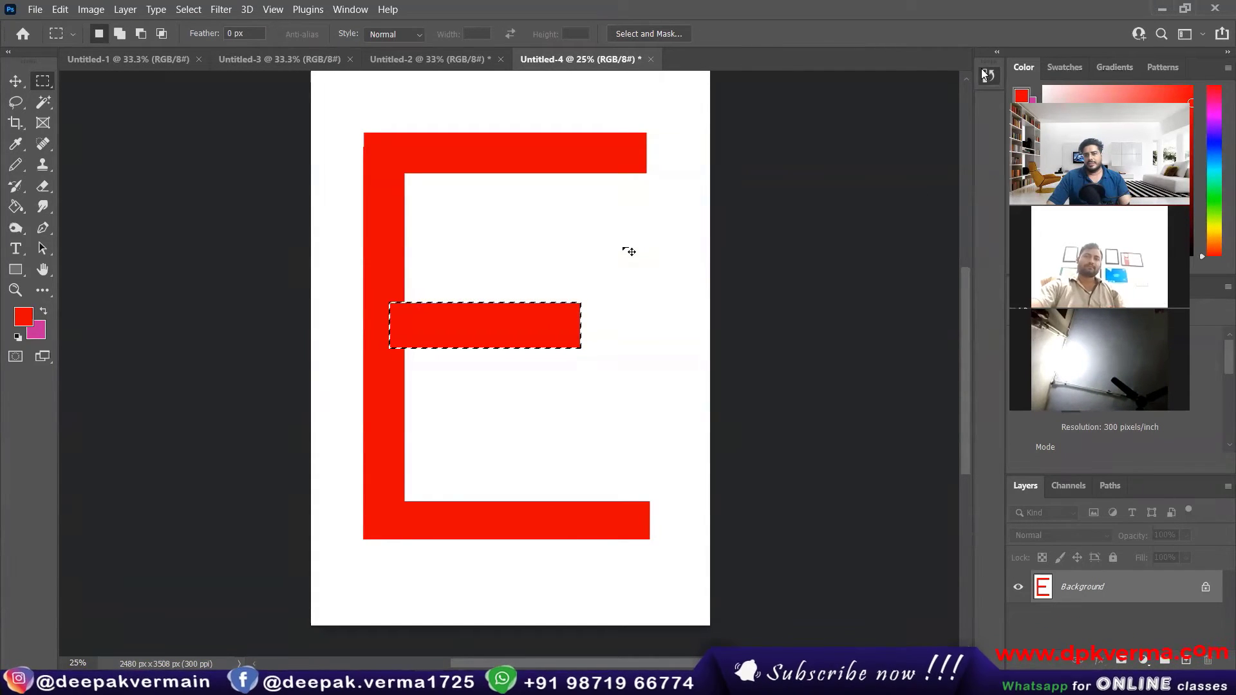
{"action": "left_click", "coordinate": [987, 76]}
{"action": "left_click", "coordinate": [843, 98]}
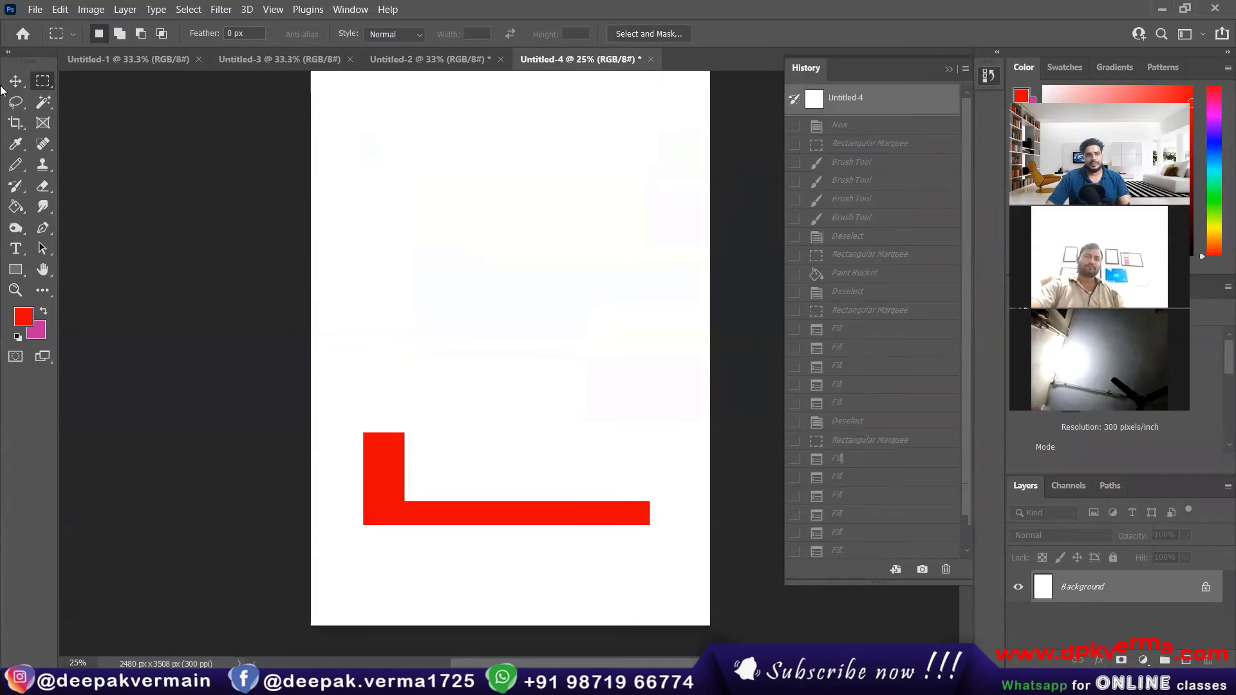
{"action": "left_click", "coordinate": [16, 80]}
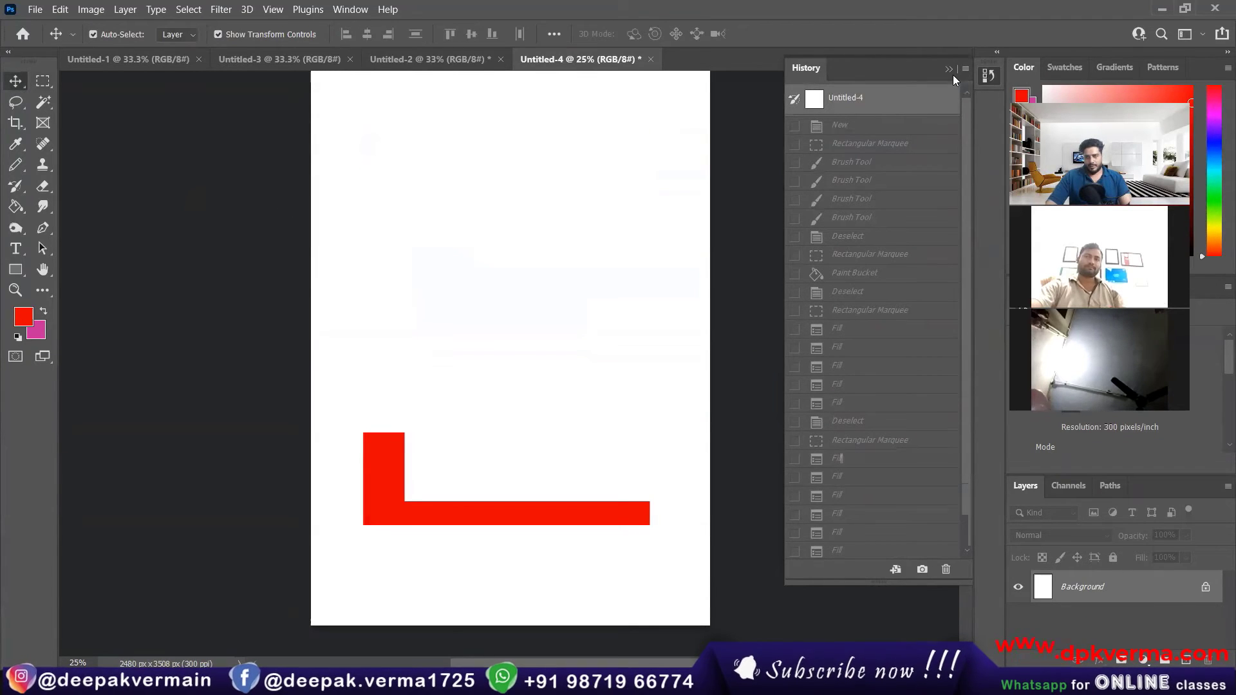
{"action": "left_click", "coordinate": [950, 70]}
Step: Draw a wide rectangular marquee near the page's upper edge, replace it with a tall narrow one below its left end, and deselect
{"action": "left_click", "coordinate": [49, 87]}
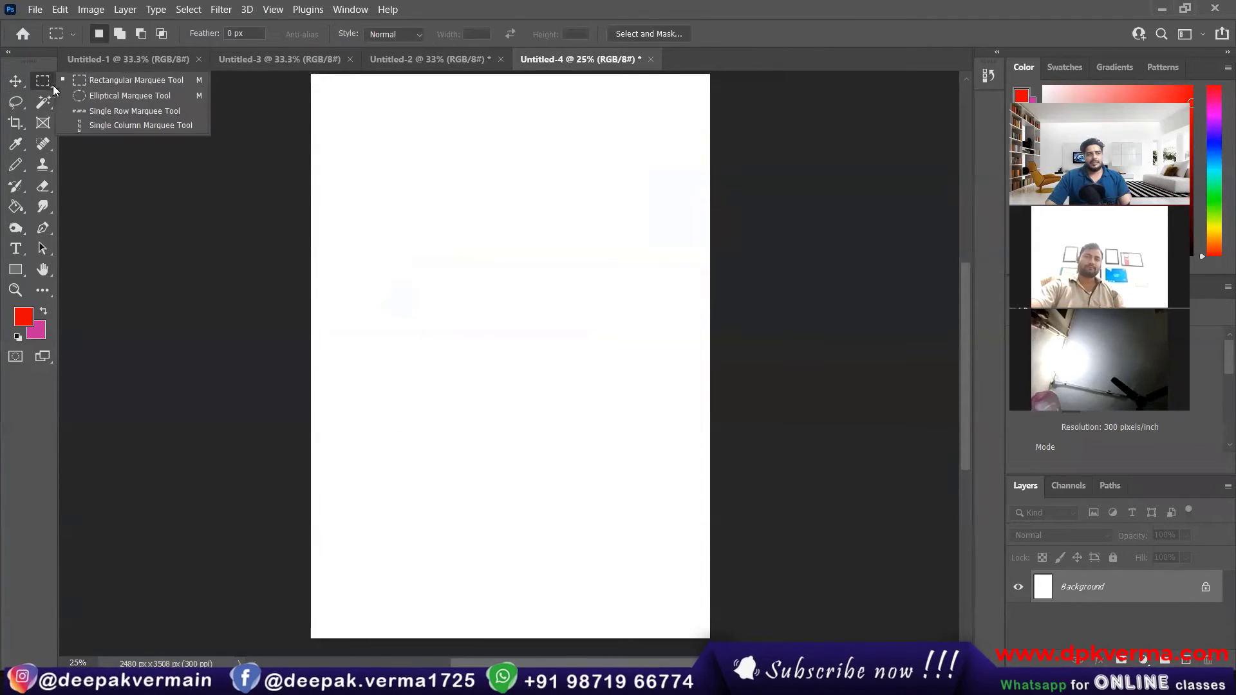
{"action": "left_click", "coordinate": [94, 81]}
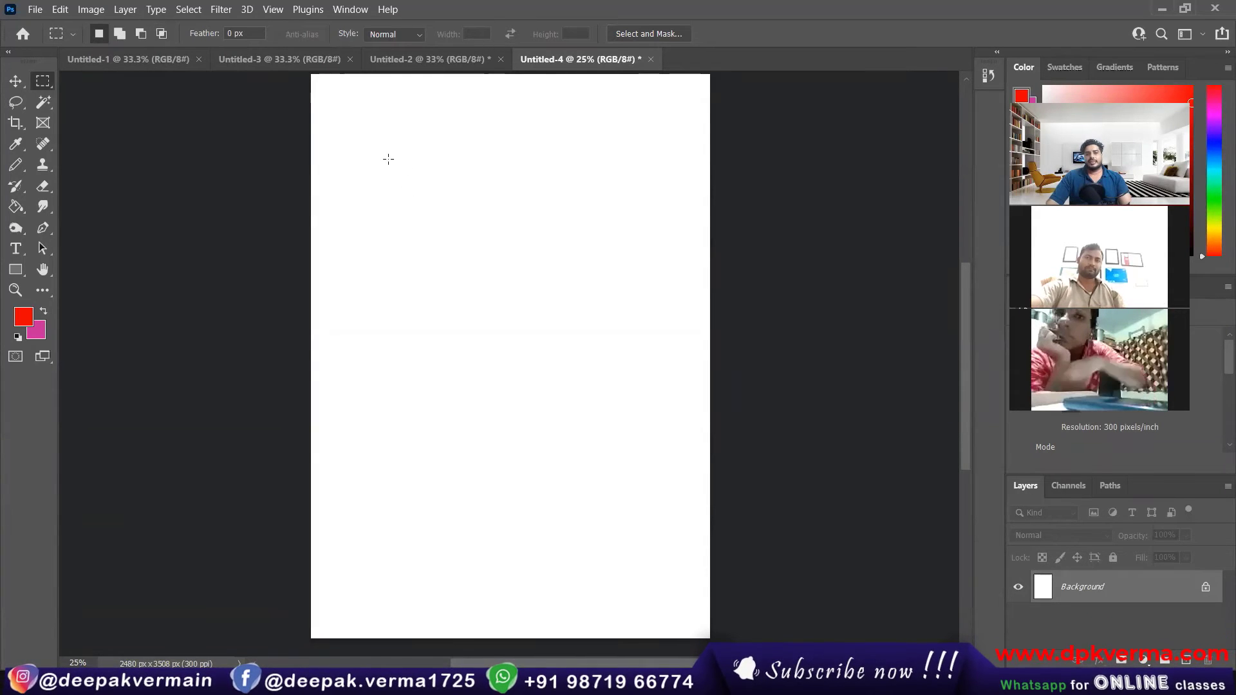
{"action": "left_click_drag", "start_coordinate": [380, 156], "coordinate": [645, 202]}
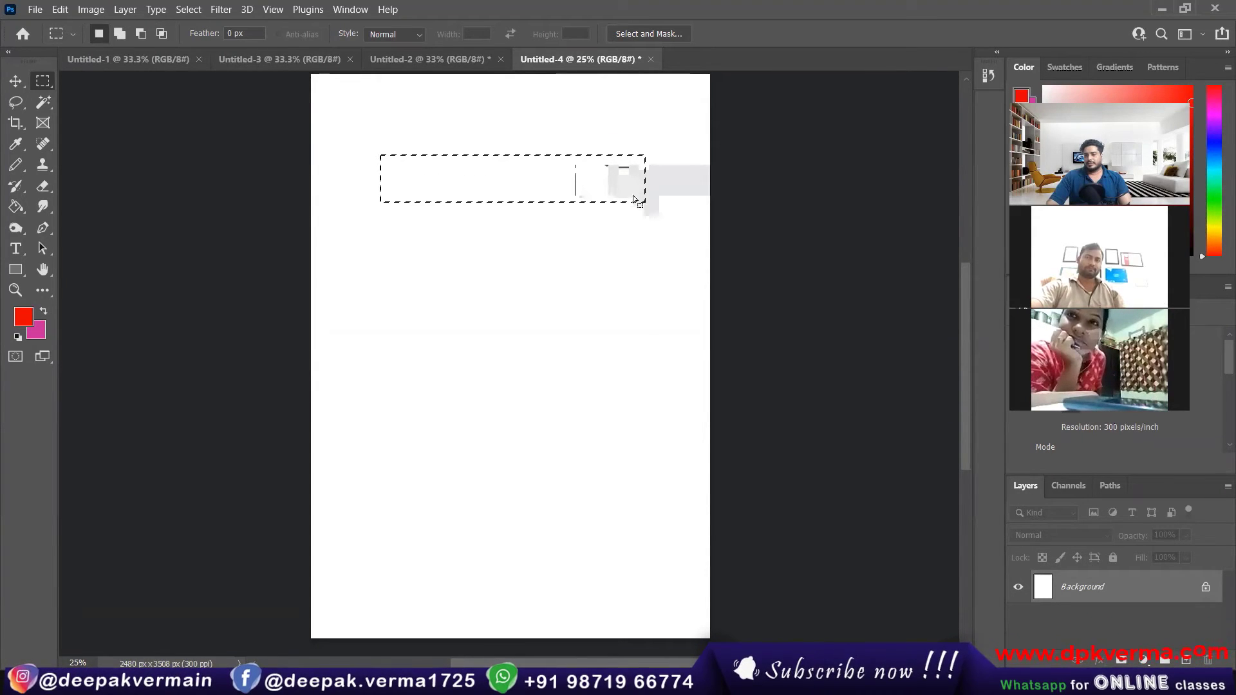
{"action": "left_click_drag", "start_coordinate": [382, 222], "coordinate": [435, 536]}
{"action": "left_click", "coordinate": [436, 387]}
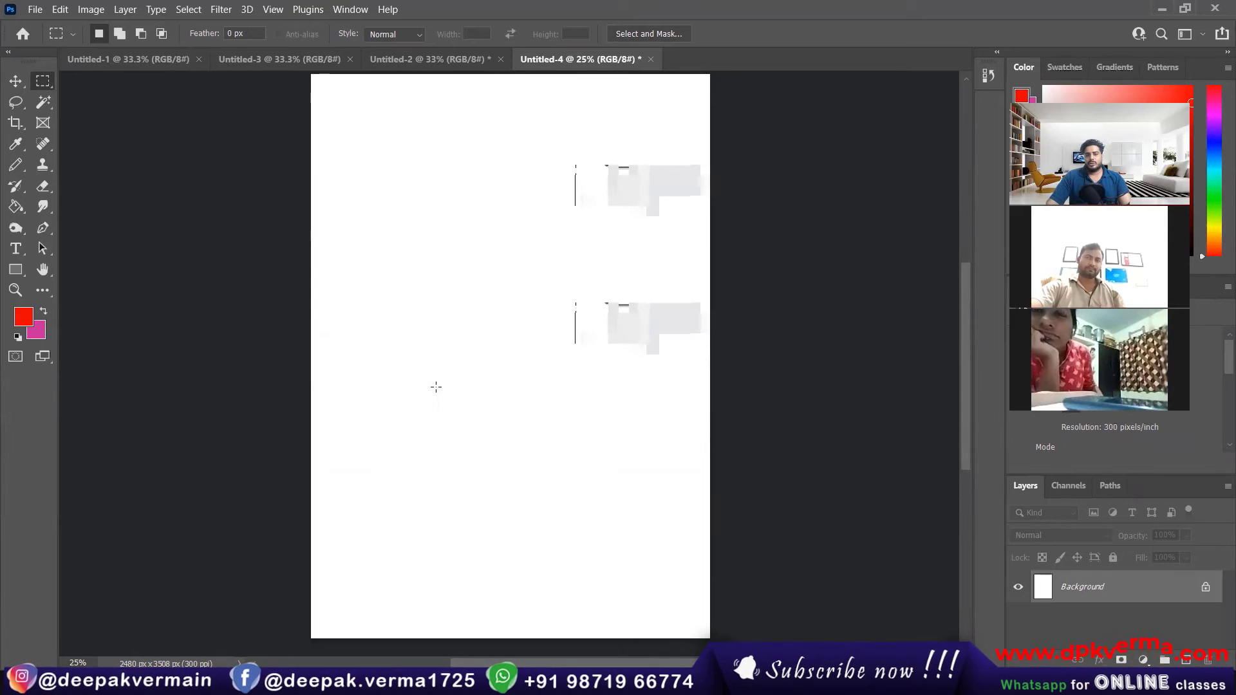
Step: Restore the tall narrow marquee and replace it with a wide rectangular one near the page's upper edge
{"action": "key", "text": "ctrl+z"}
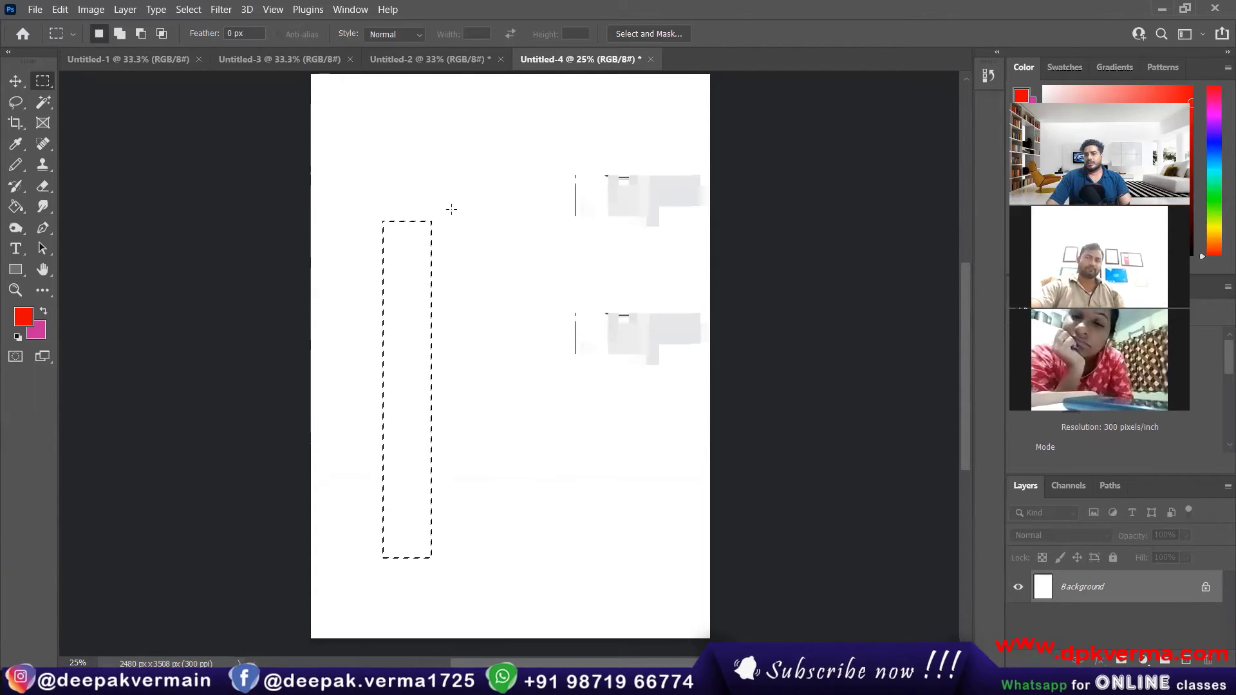
{"action": "left_click", "coordinate": [370, 129]}
{"action": "left_click_drag", "start_coordinate": [372, 133], "coordinate": [643, 170]}
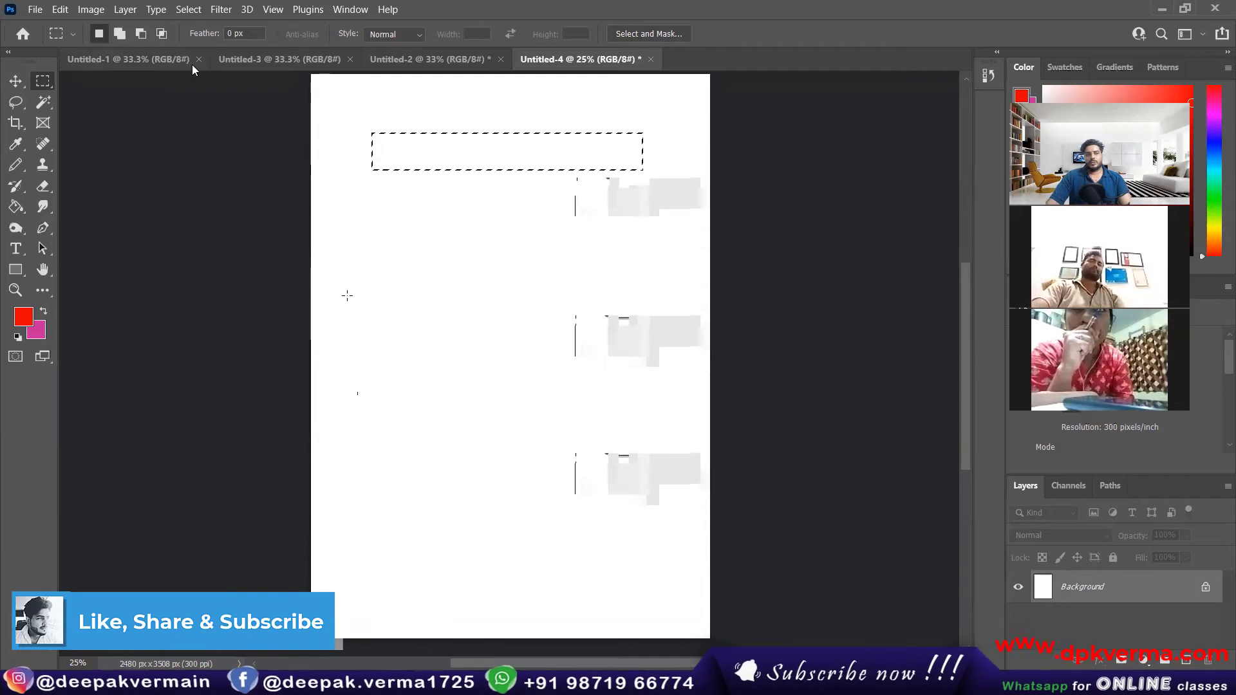
Step: Add a vertical bar, a long lower arm and a short middle arm with a bump to the selection, forming an E
{"action": "left_click", "coordinate": [120, 35]}
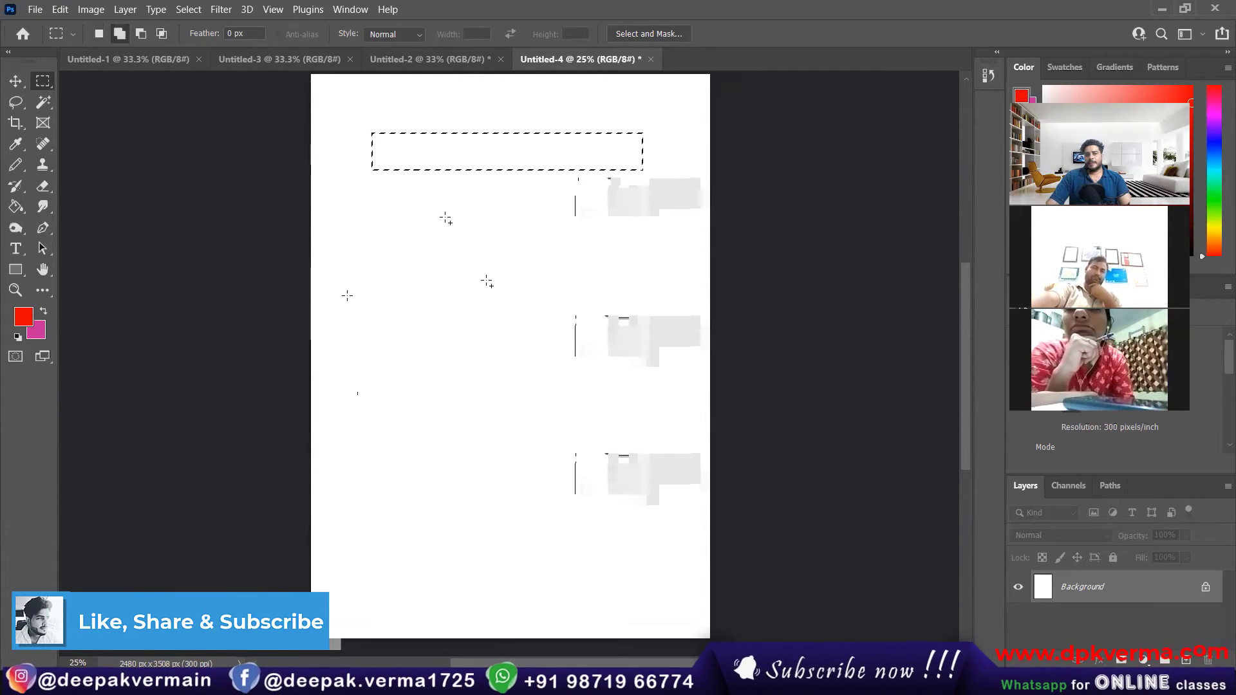
{"action": "left_click_drag", "start_coordinate": [372, 149], "coordinate": [418, 520]}
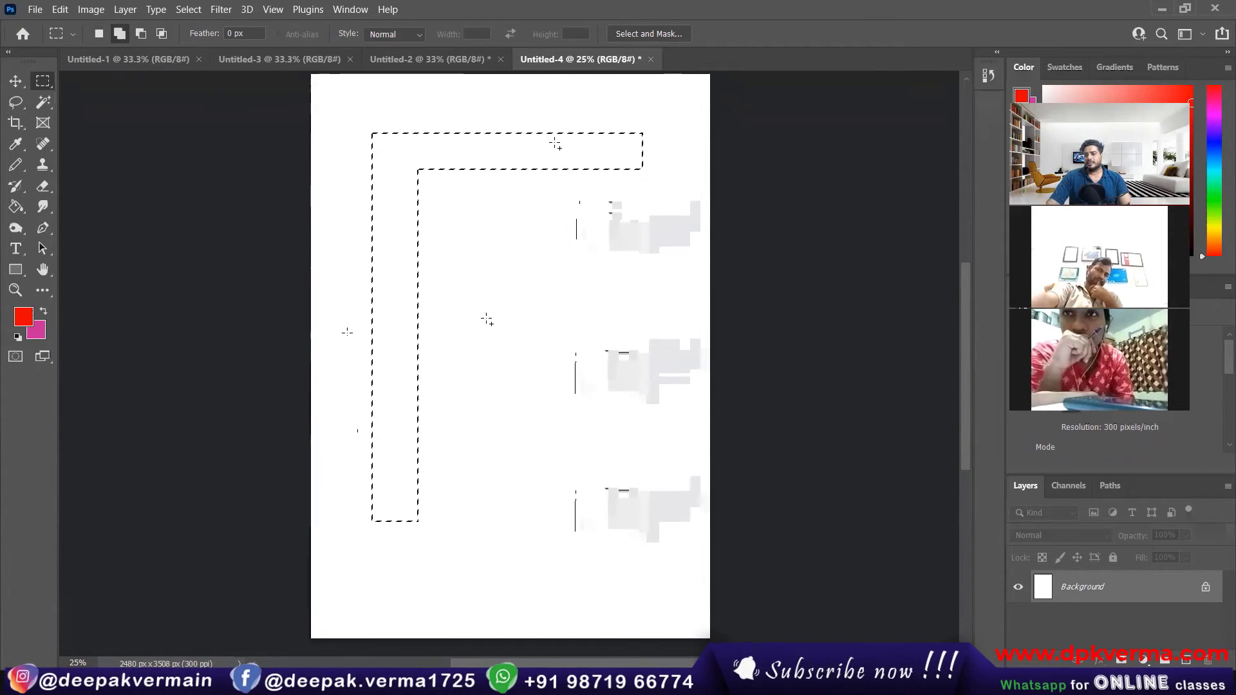
{"action": "left_click_drag", "start_coordinate": [390, 487], "coordinate": [446, 511]}
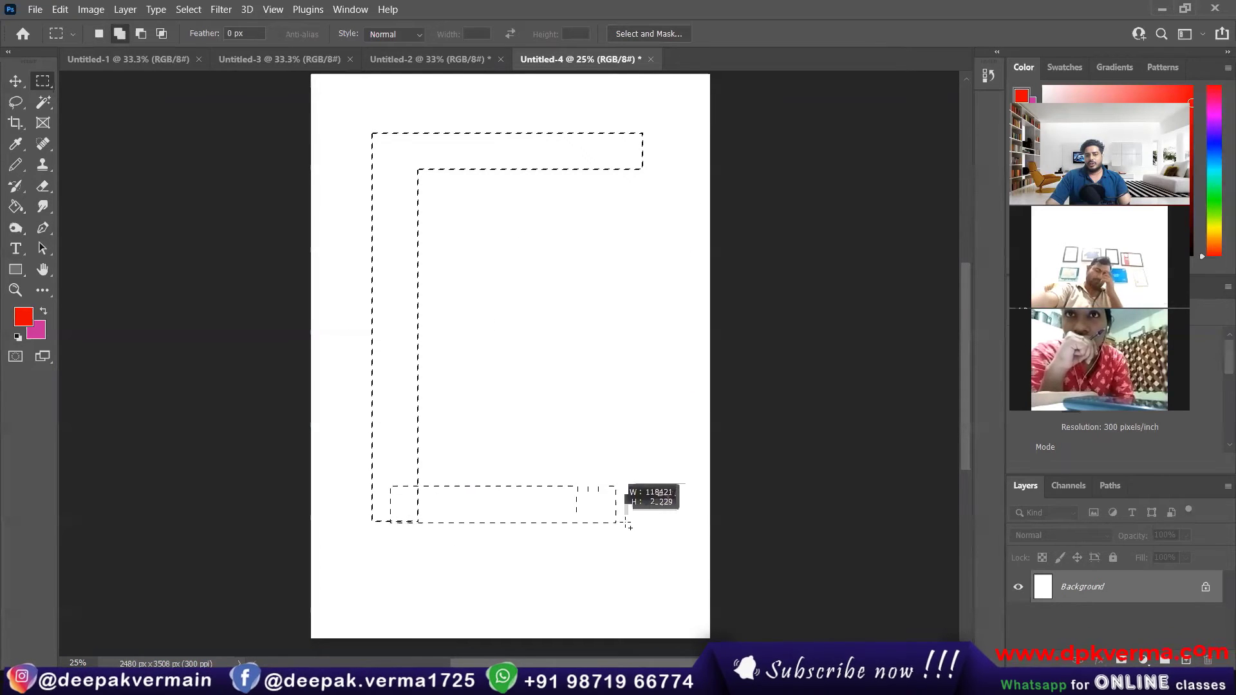
{"action": "left_click_drag", "start_coordinate": [628, 524], "coordinate": [660, 525]}
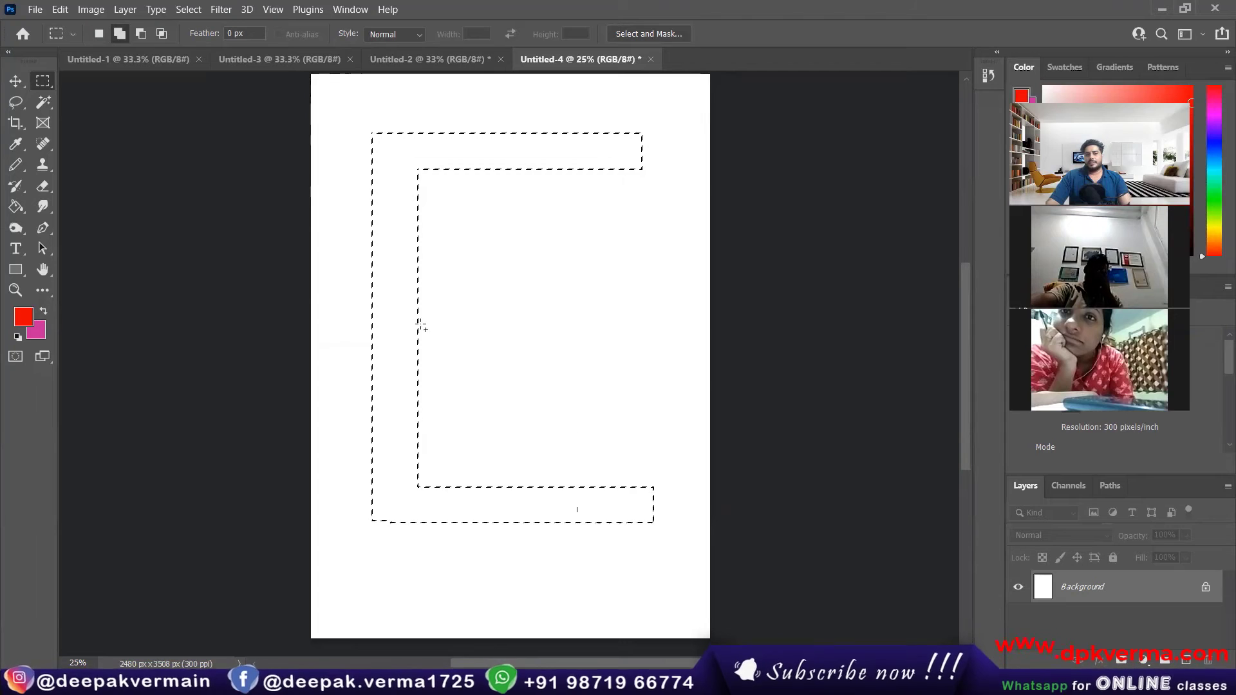
{"action": "left_click_drag", "start_coordinate": [393, 311], "coordinate": [575, 348]}
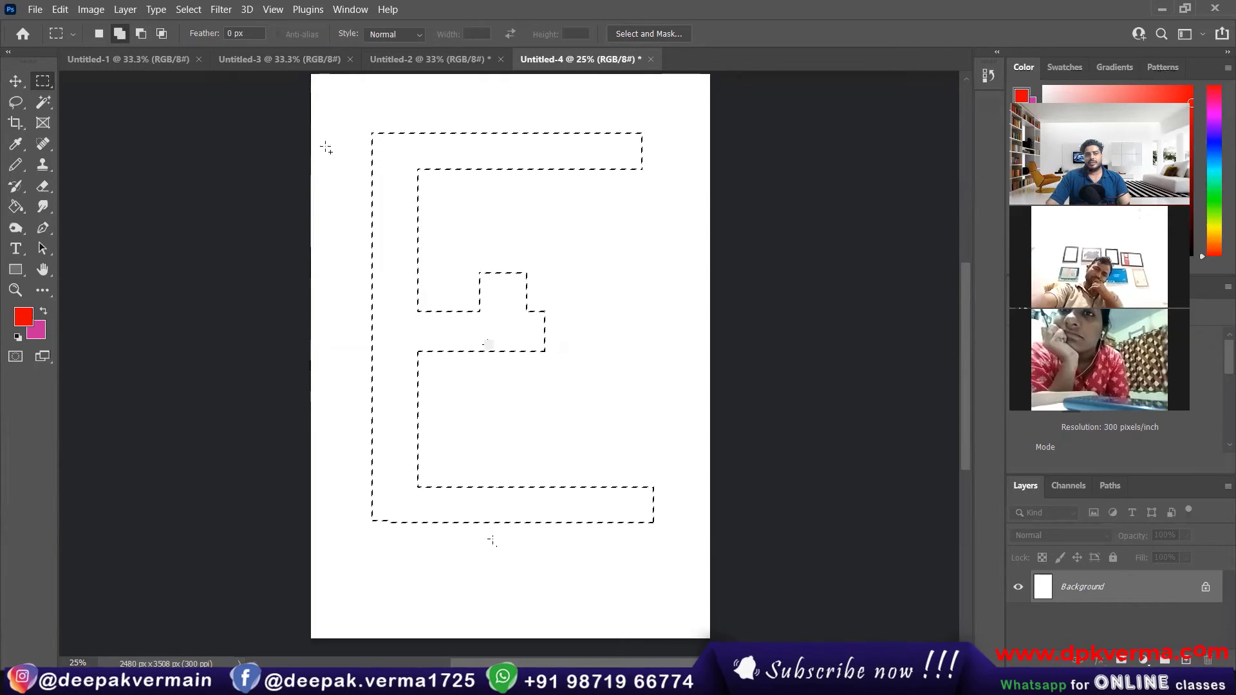
Step: Remove the bump above the middle arm and the uneven lower edge from the E selection, and trim its long arms to equal length
{"action": "left_click", "coordinate": [141, 34]}
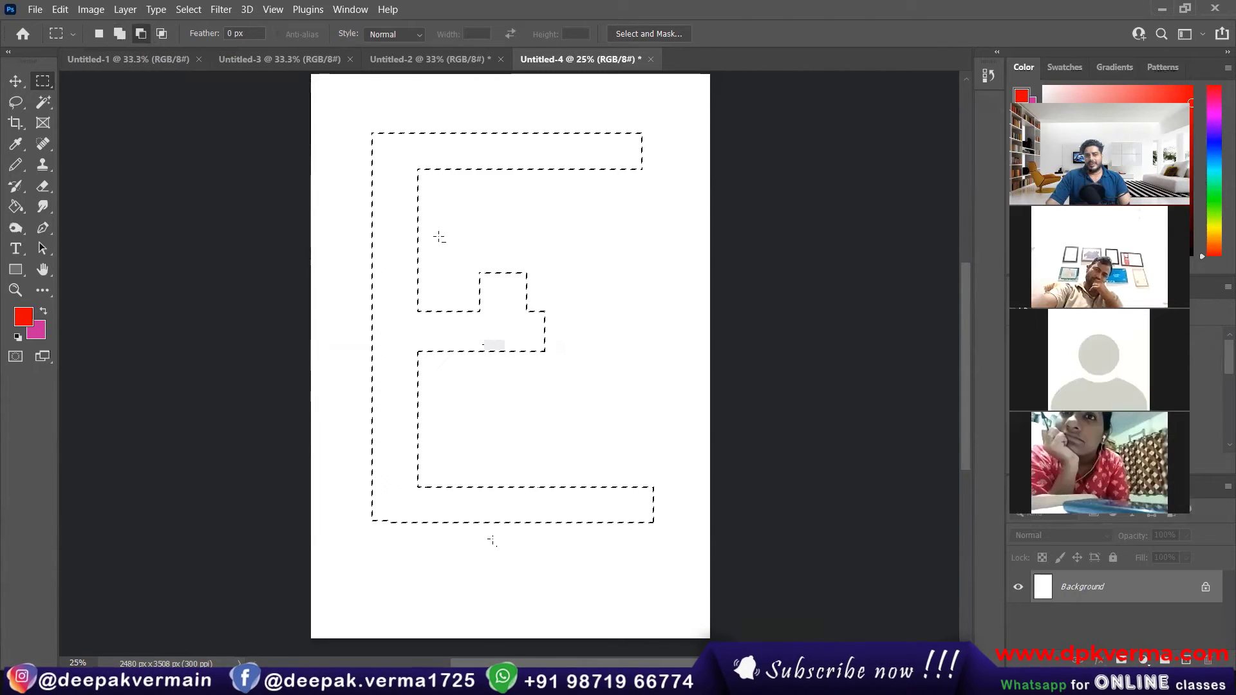
{"action": "left_click_drag", "start_coordinate": [439, 237], "coordinate": [583, 310]}
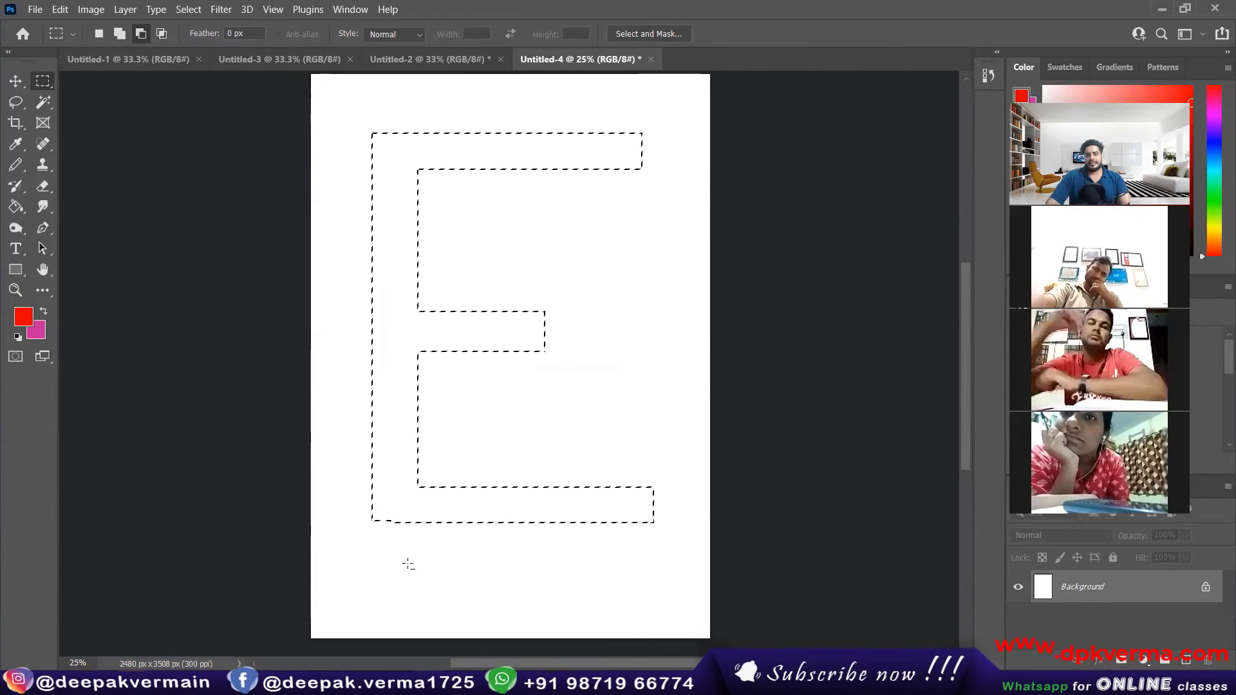
{"action": "left_click_drag", "start_coordinate": [347, 573], "coordinate": [698, 520]}
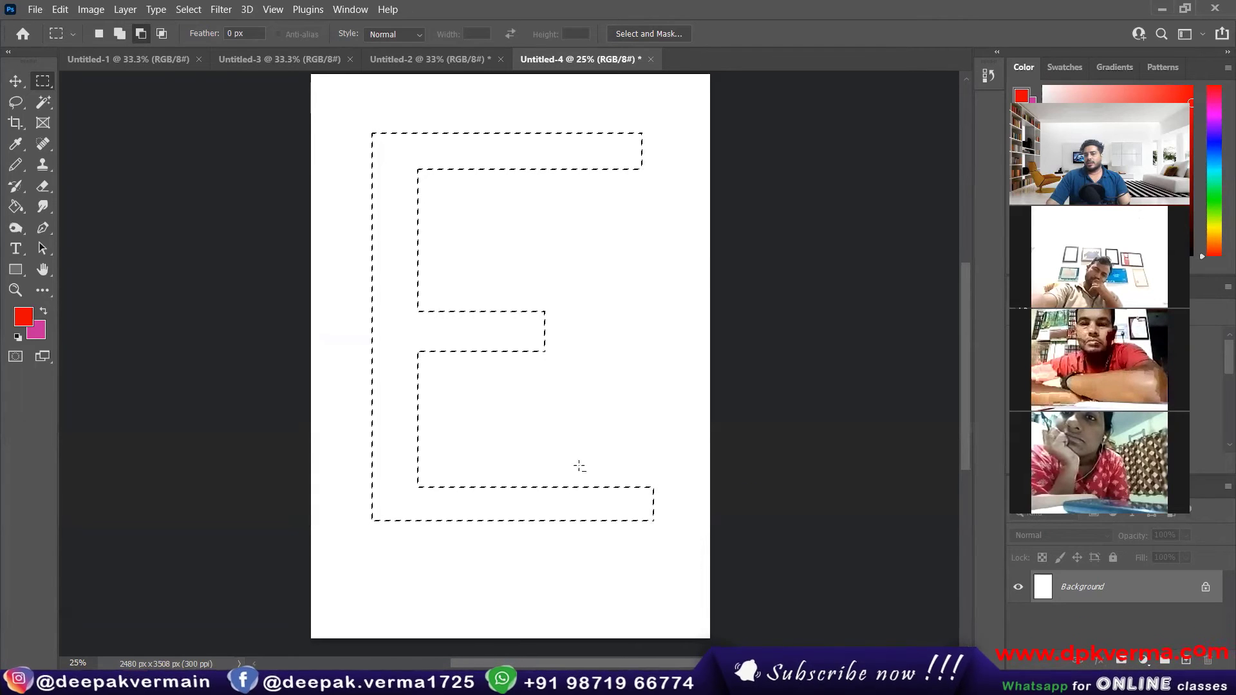
{"action": "left_click_drag", "start_coordinate": [649, 328], "coordinate": [629, 598]}
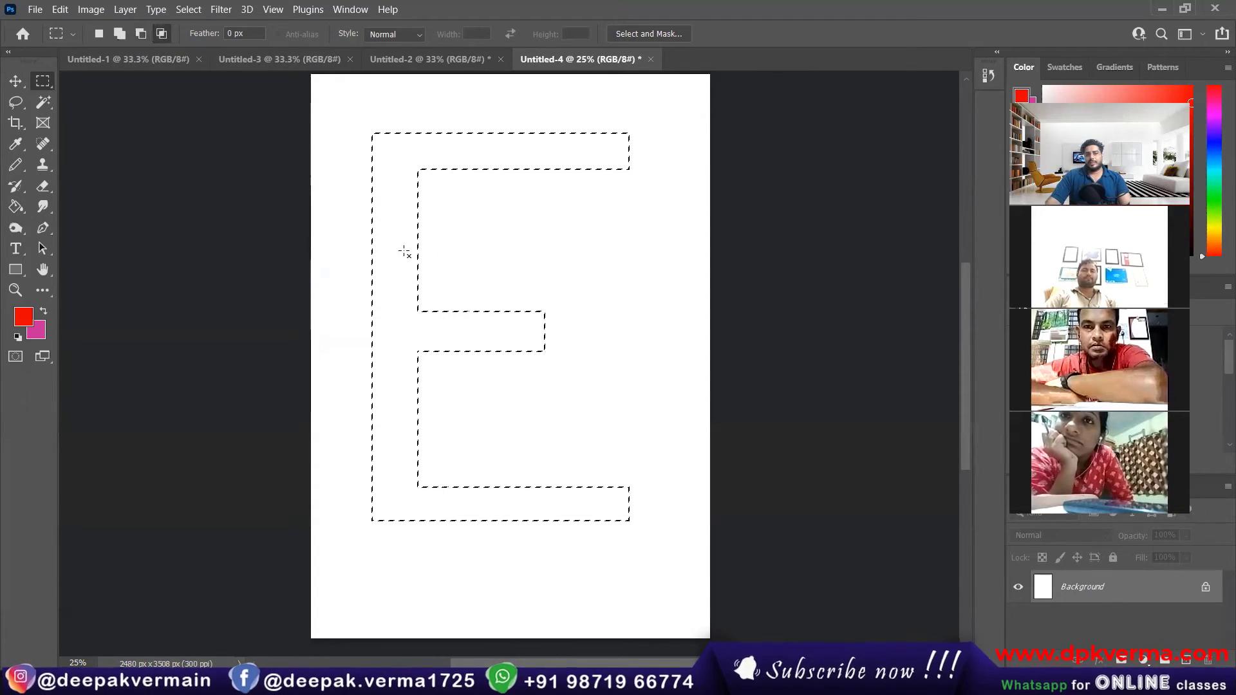
Step: Intersect the E selection with a rectangle around its middle section and undo the intersection
{"action": "left_click_drag", "start_coordinate": [336, 204], "coordinate": [603, 440]}
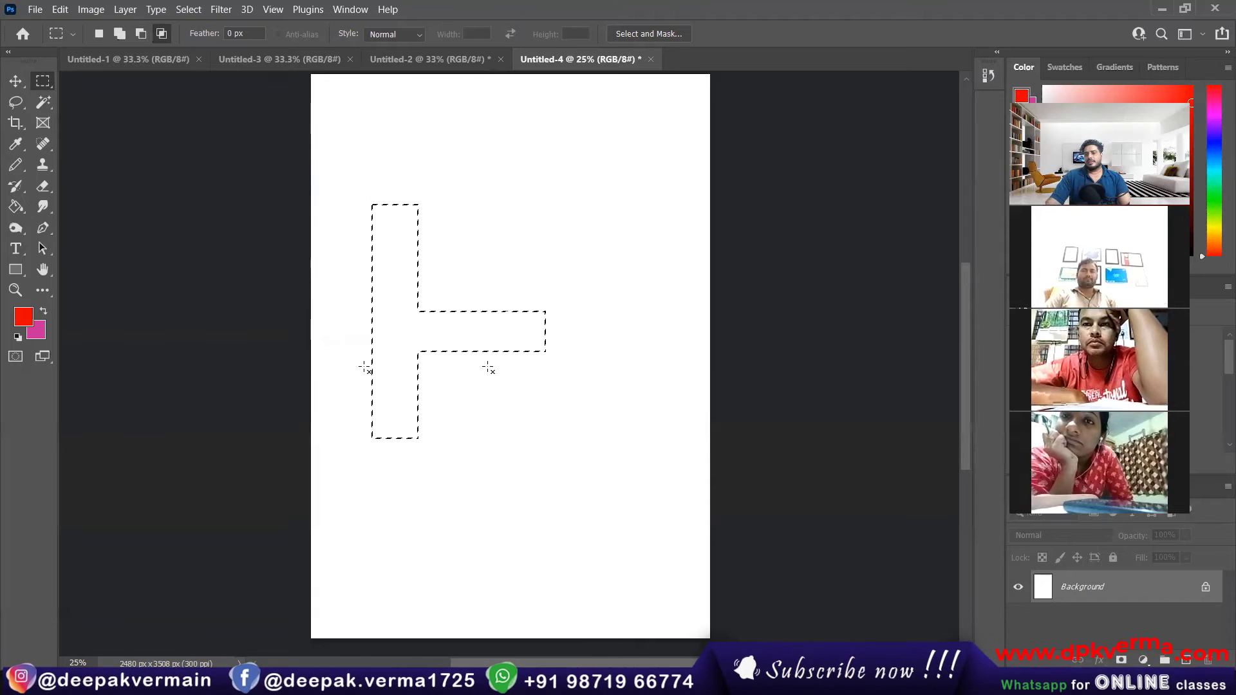
{"action": "key", "text": "ctrl+z"}
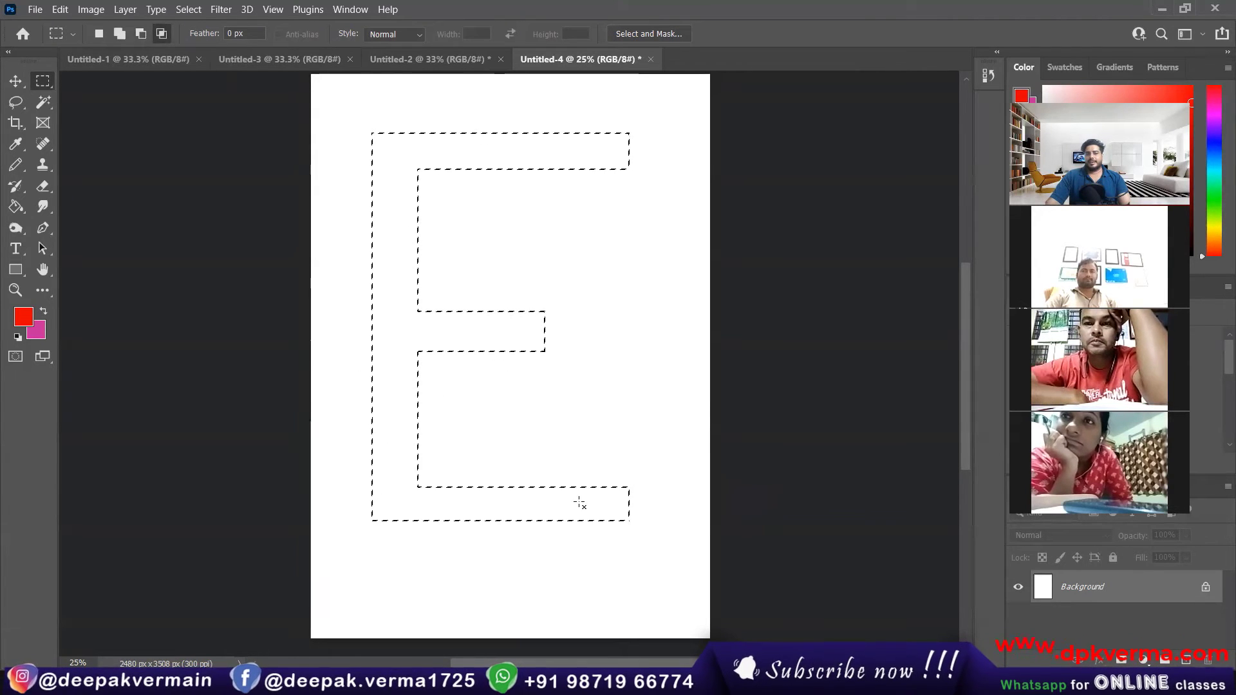
Step: Fill the E selection with the red foreground color, and revert the document to its initial Untitled-4 snapshot in History
{"action": "left_click", "coordinate": [15, 207]}
{"action": "left_click", "coordinate": [602, 155]}
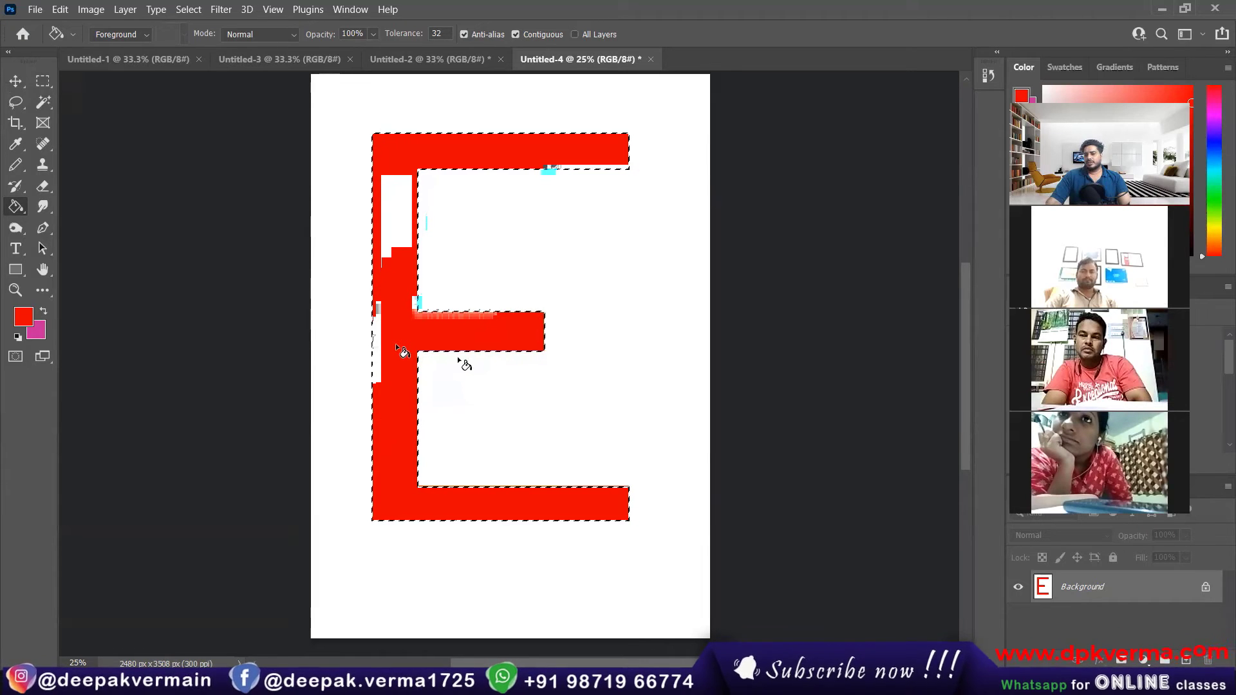
{"action": "left_click", "coordinate": [987, 76]}
{"action": "left_click", "coordinate": [866, 103]}
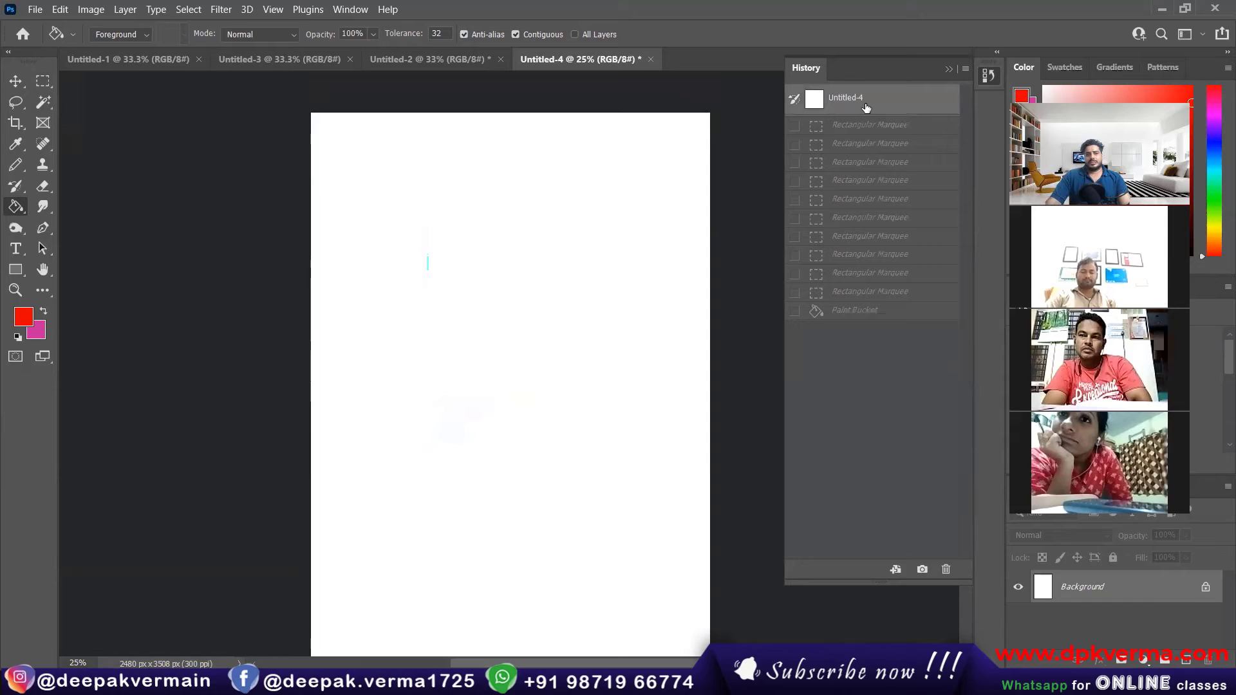
{"action": "left_click", "coordinate": [14, 84]}
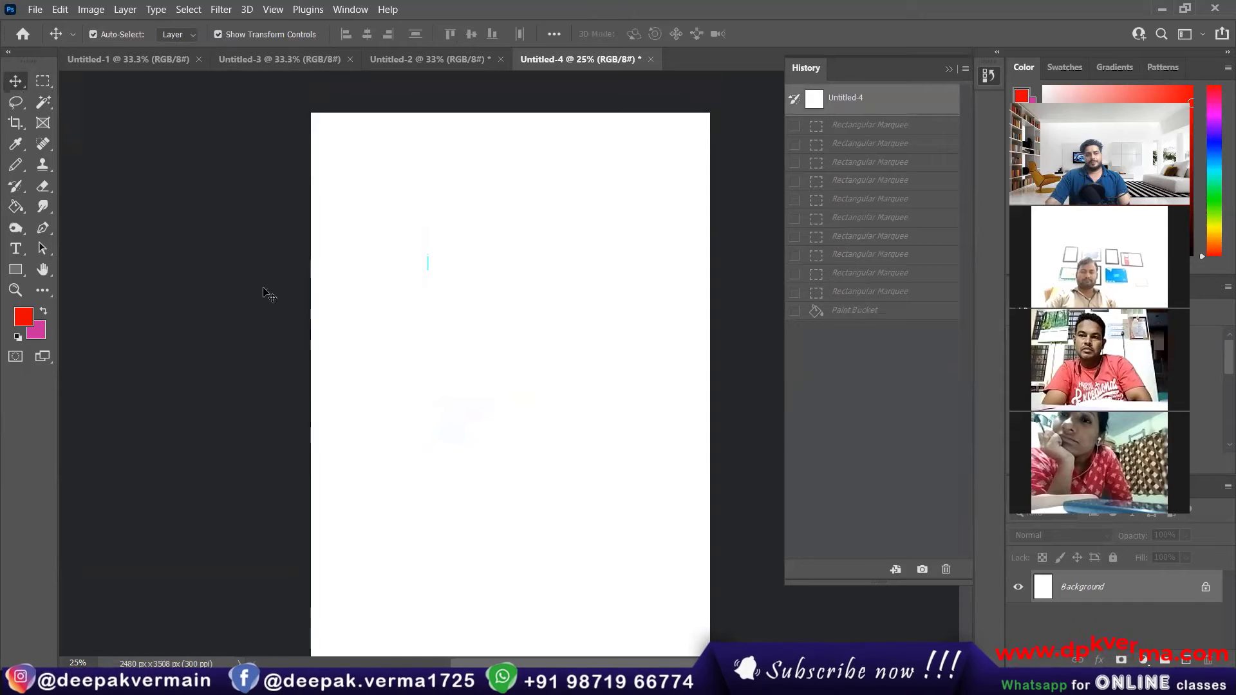
{"action": "left_click", "coordinate": [948, 69]}
Step: Draw wide elliptical marquees near the page's upper edge with the Elliptical Marquee tool and deselect them
{"action": "left_click", "coordinate": [42, 81]}
{"action": "right_click", "coordinate": [42, 80]}
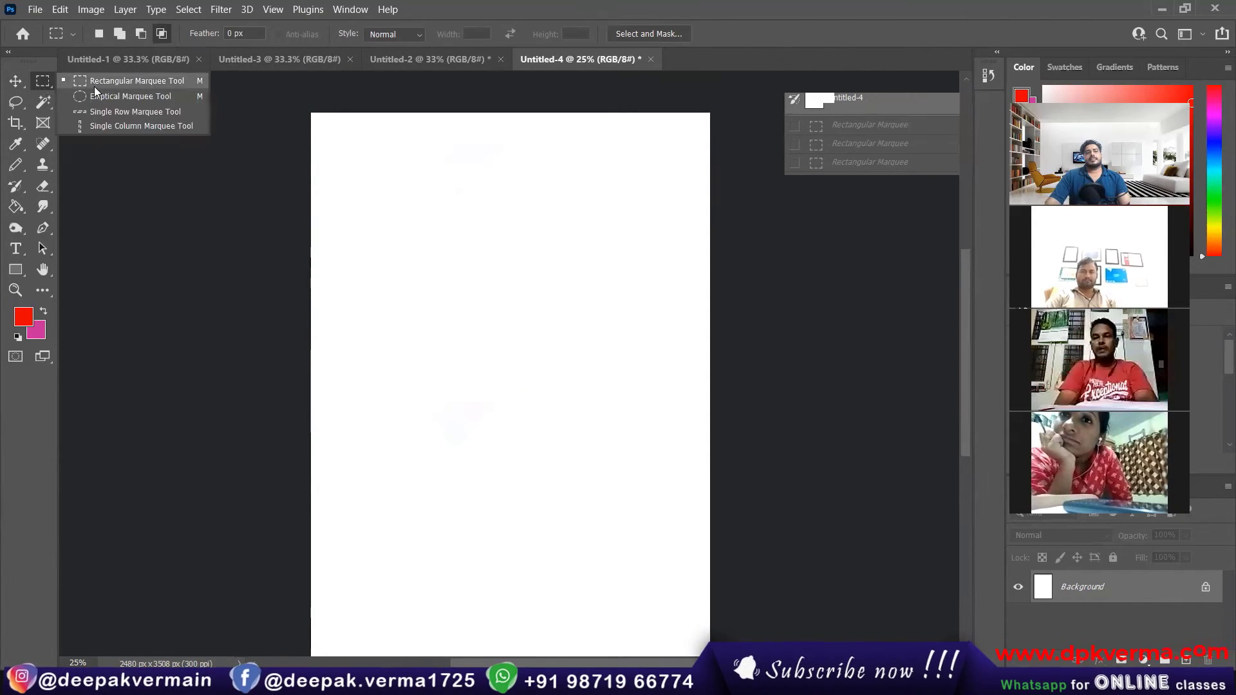
{"action": "left_click", "coordinate": [95, 88]}
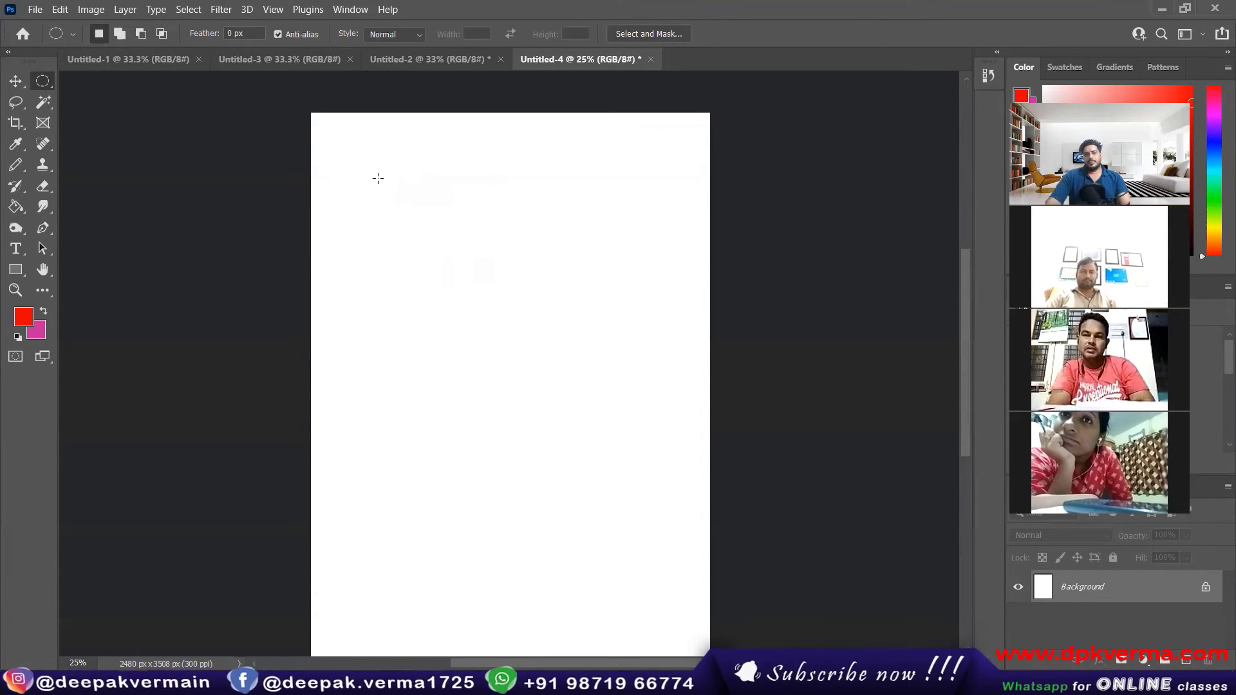
{"action": "left_click_drag", "start_coordinate": [361, 158], "coordinate": [623, 228]}
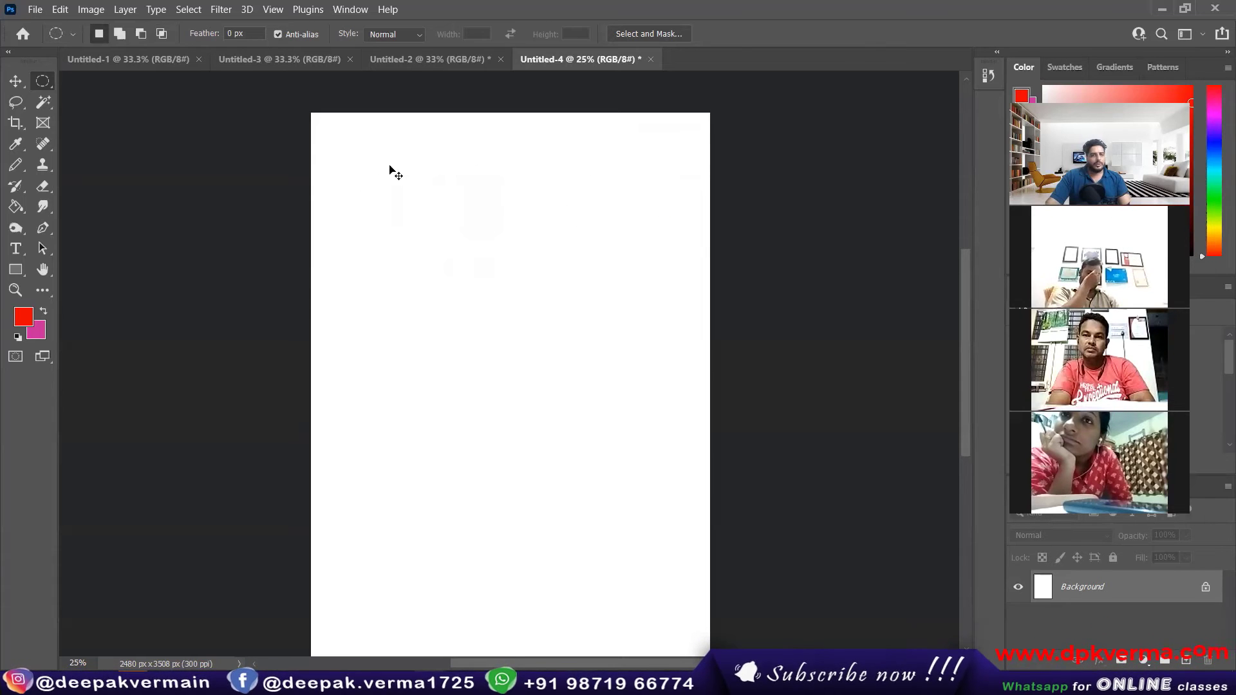
{"action": "right_click", "coordinate": [50, 80]}
{"action": "left_click", "coordinate": [99, 95]}
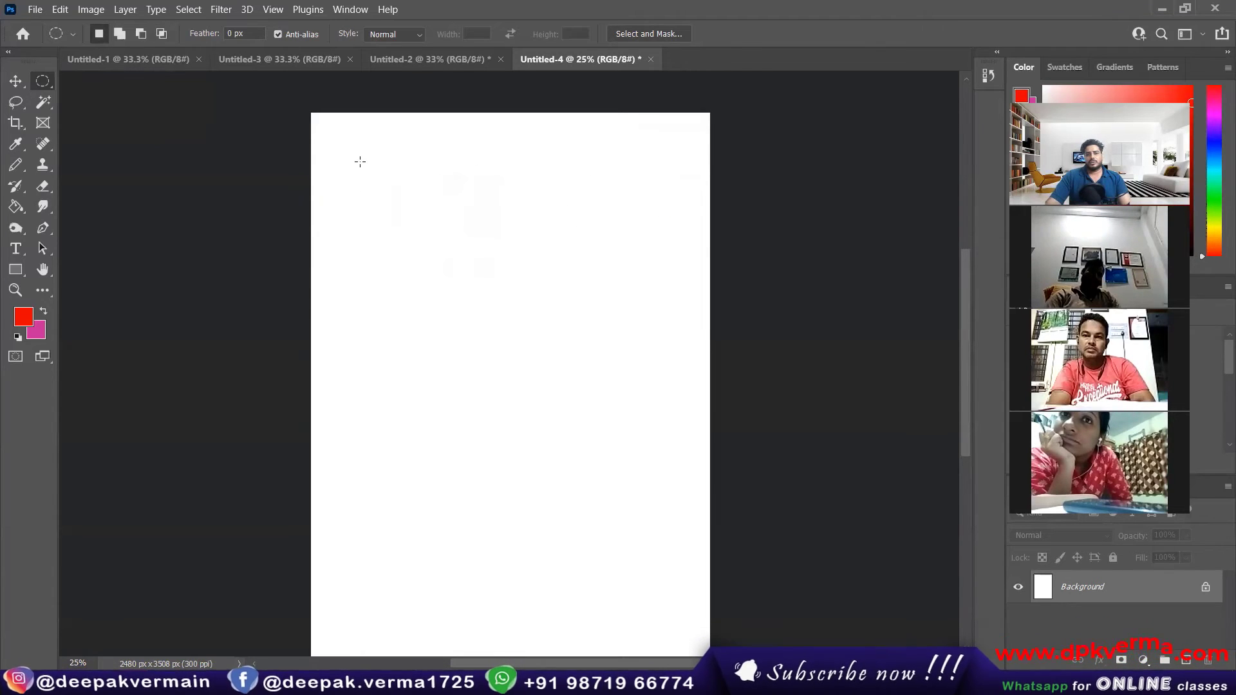
{"action": "left_click_drag", "start_coordinate": [360, 162], "coordinate": [658, 223]}
{"action": "key", "text": "ctrl+d"}
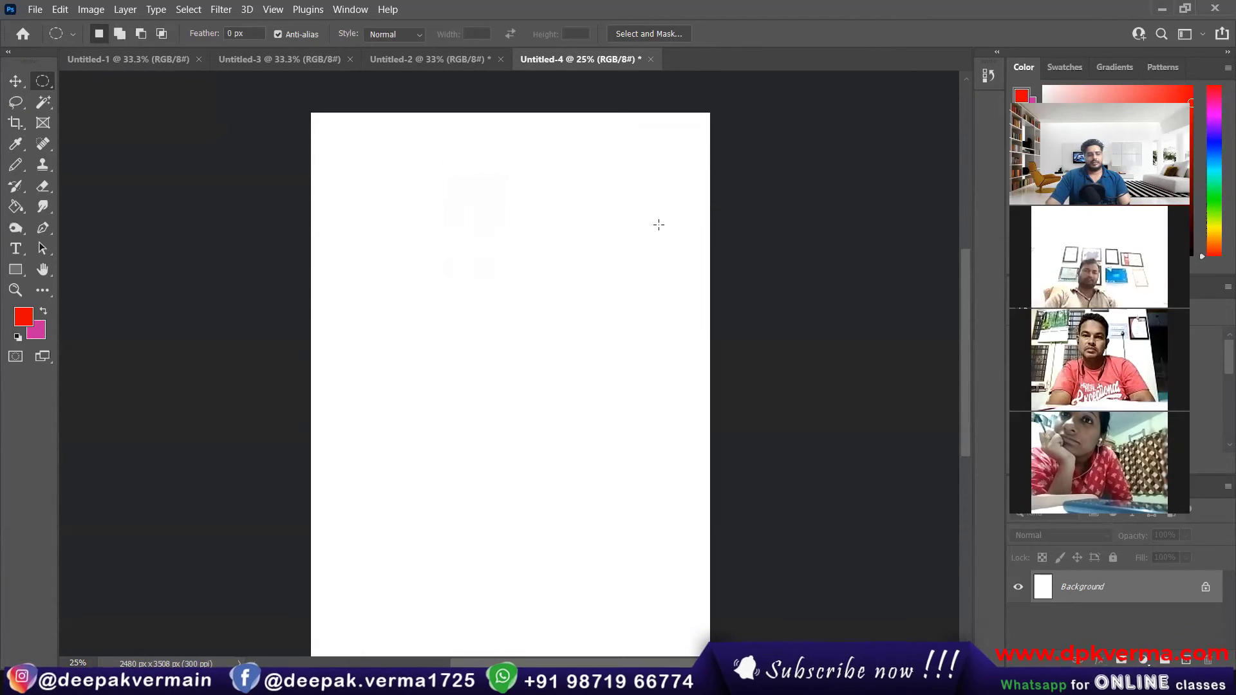
Step: Select a wide rectangle near the page's upper edge with the Rectangular Marquee, fill it with the red foreground color and deselect
{"action": "right_click", "coordinate": [51, 80]}
{"action": "left_click", "coordinate": [88, 85]}
{"action": "left_click_drag", "start_coordinate": [341, 154], "coordinate": [670, 212]}
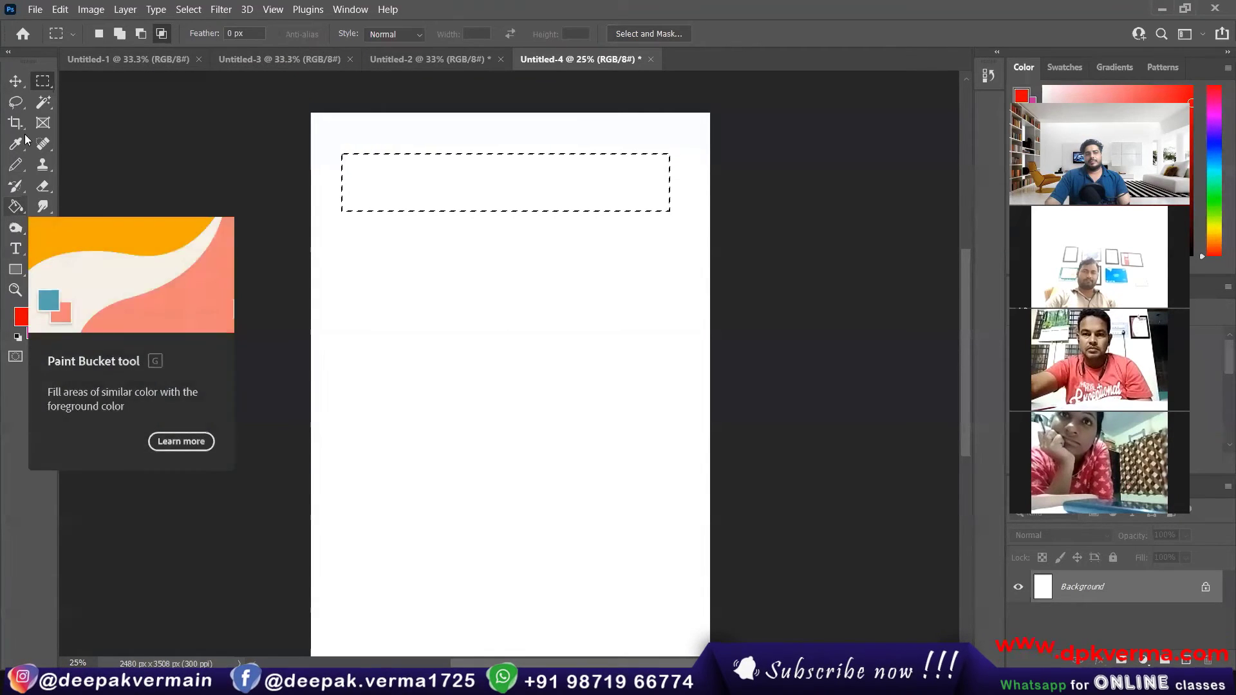
{"action": "left_click", "coordinate": [16, 206]}
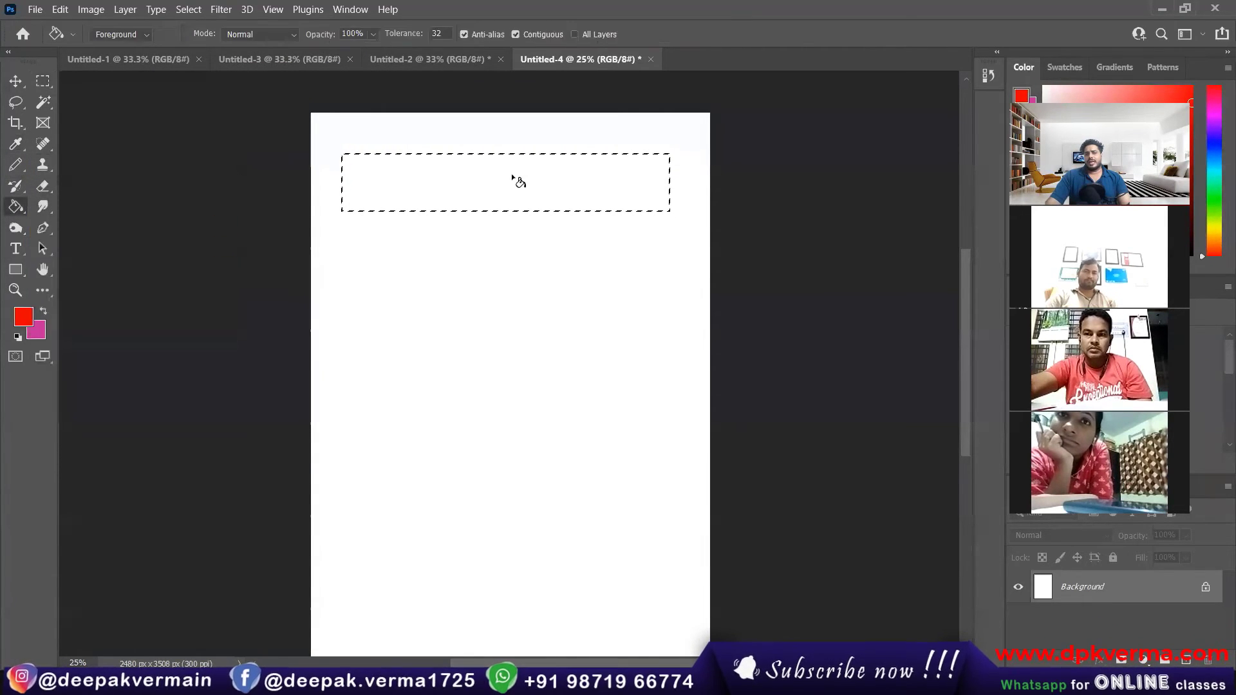
{"action": "left_click", "coordinate": [495, 172]}
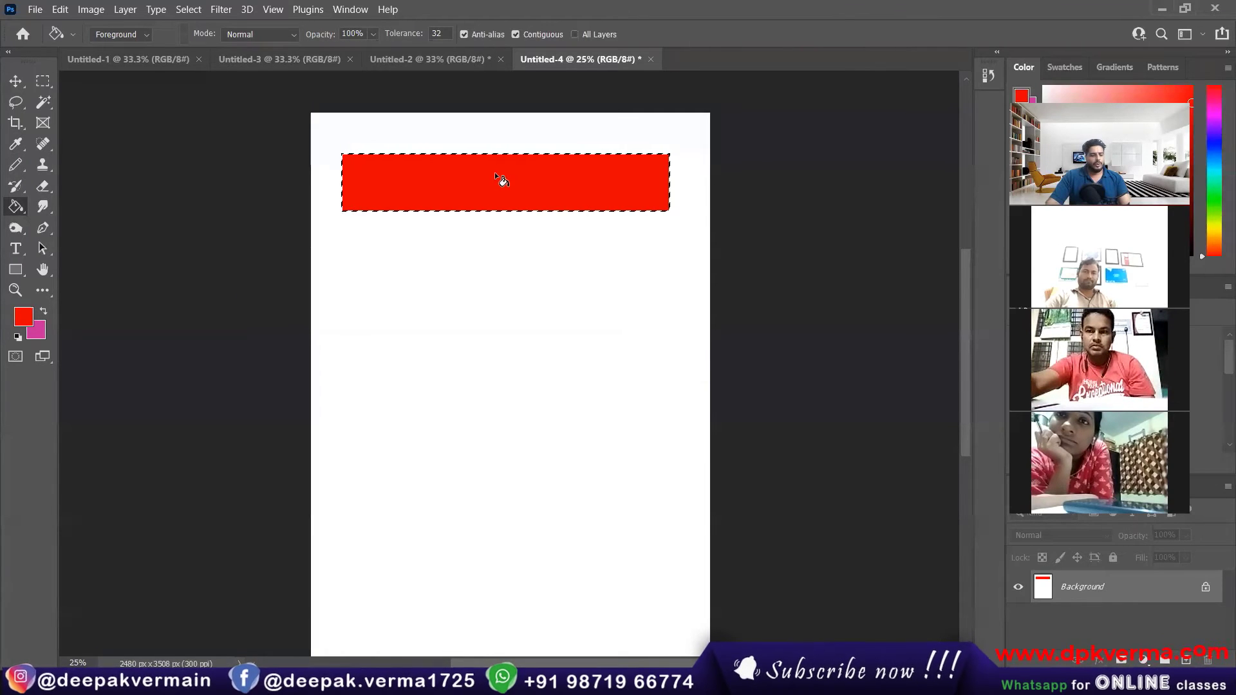
{"action": "key", "text": "ctrl+d"}
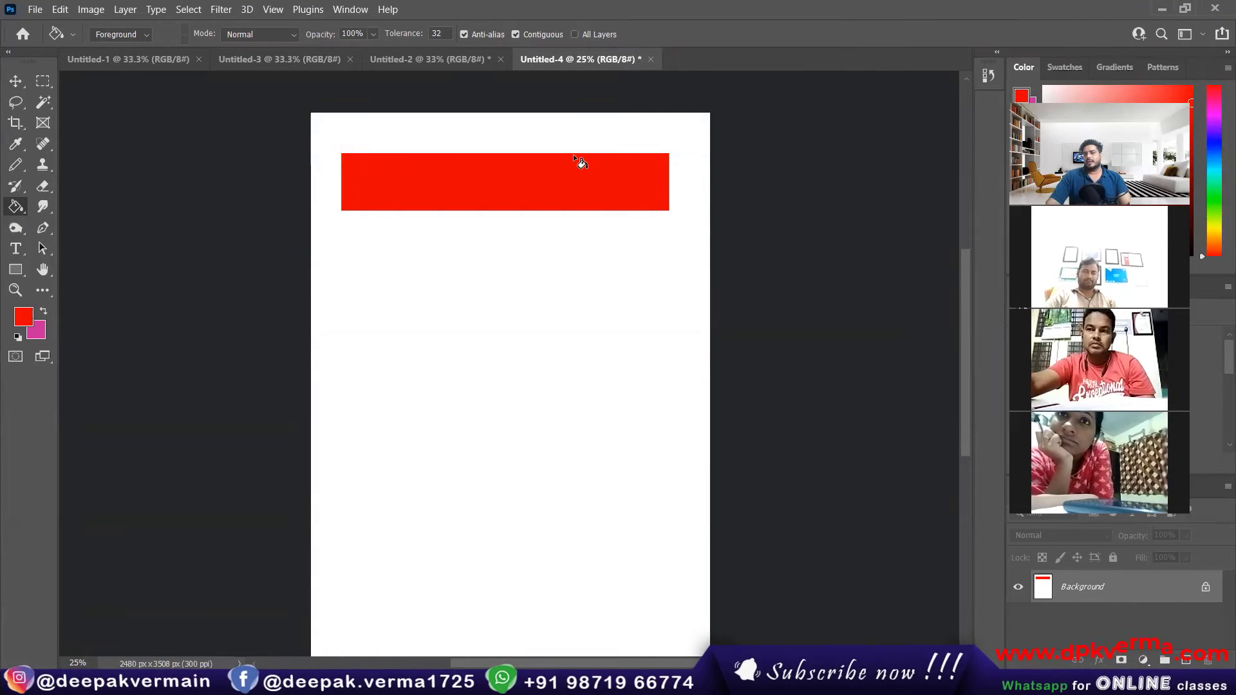
Step: Set the marquee feather to 20.5 px, fill a wide rectangular selection below the sharp-edged bar with red, and deselect
{"action": "left_click", "coordinate": [41, 84]}
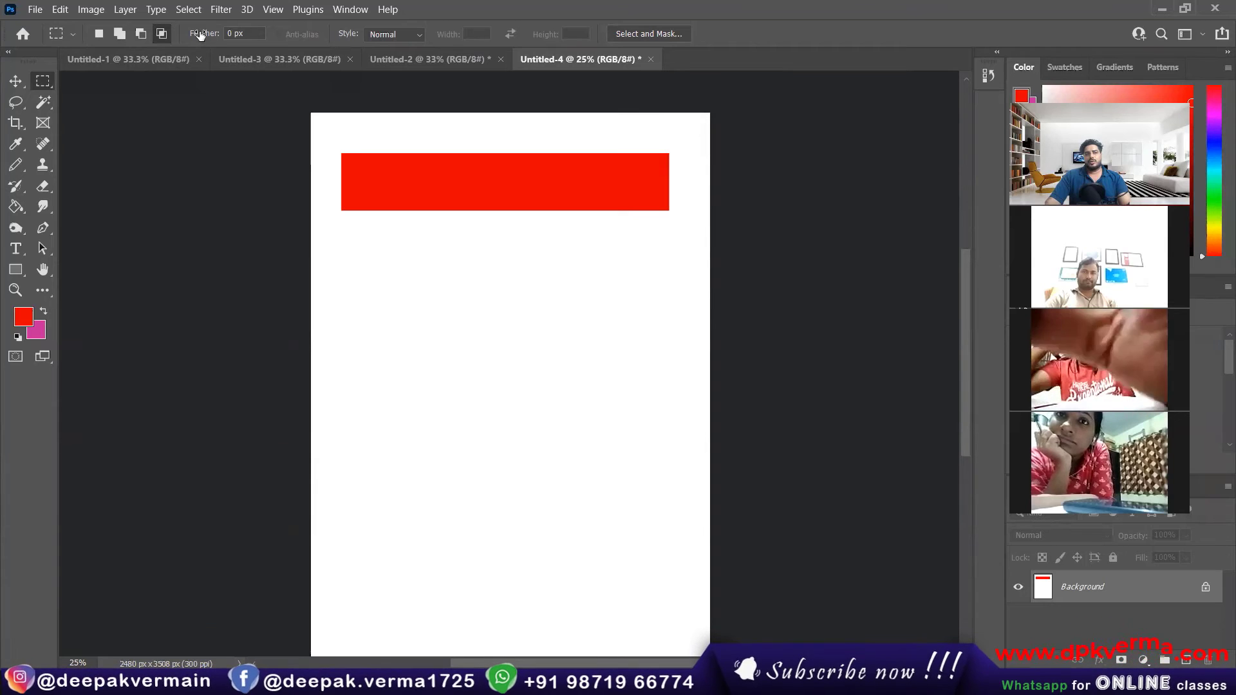
{"action": "left_click_drag", "start_coordinate": [201, 36], "coordinate": [232, 43]}
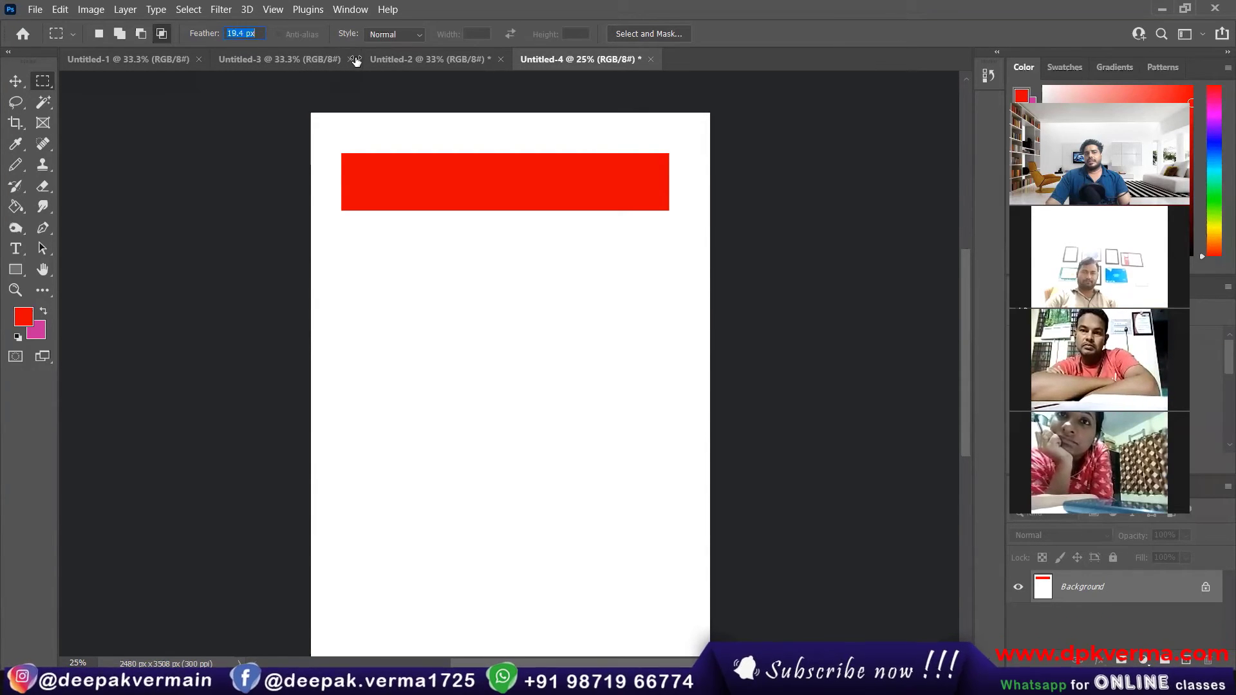
{"action": "left_click", "coordinate": [250, 33]}
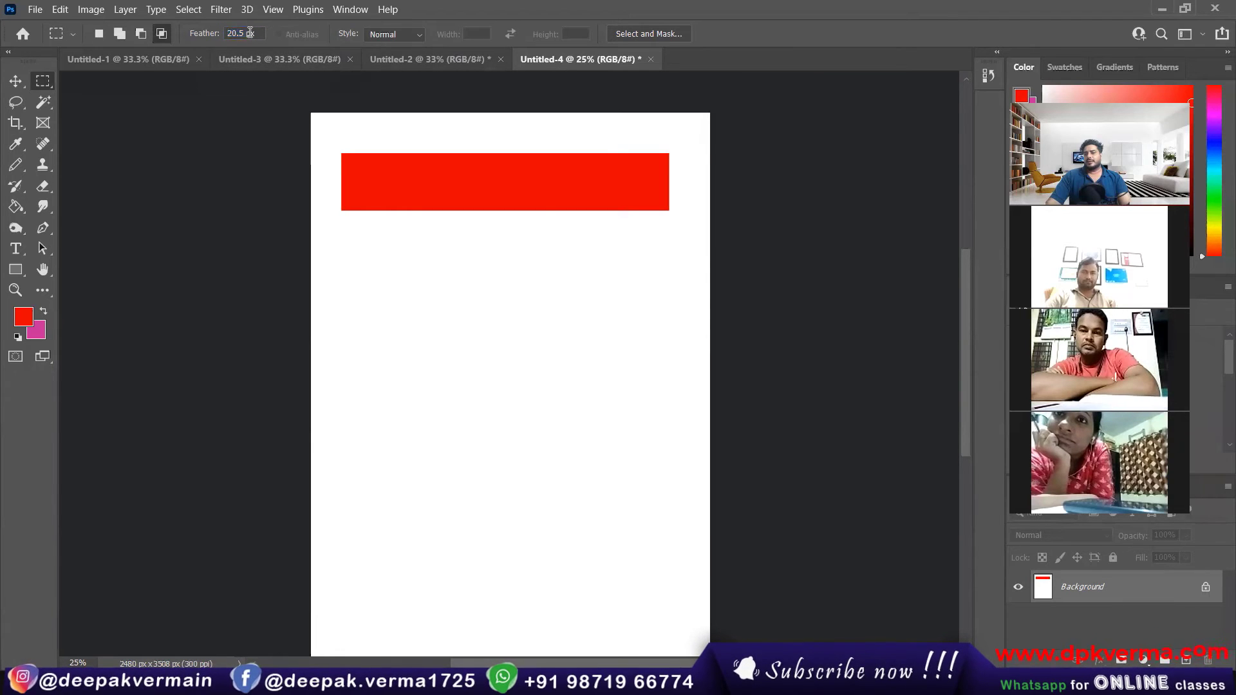
{"action": "left_click_drag", "start_coordinate": [348, 250], "coordinate": [669, 305]}
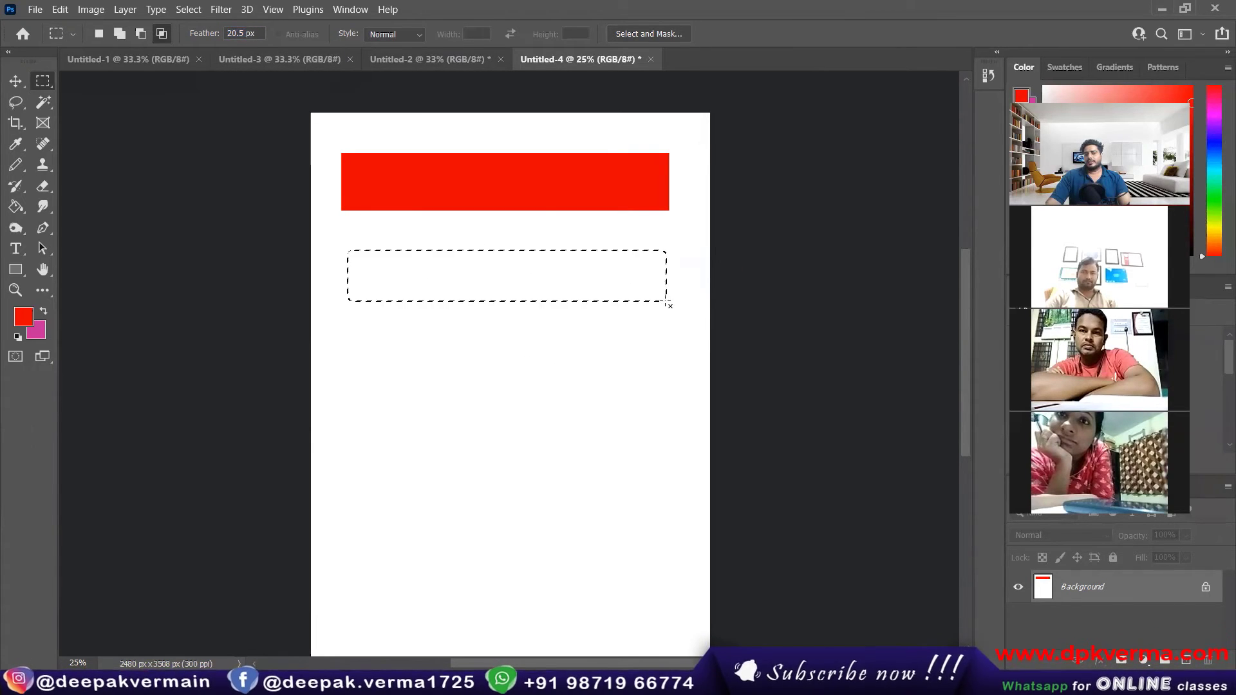
{"action": "left_click", "coordinate": [15, 207]}
{"action": "left_click", "coordinate": [404, 280]}
{"action": "key", "text": "ctrl+d"}
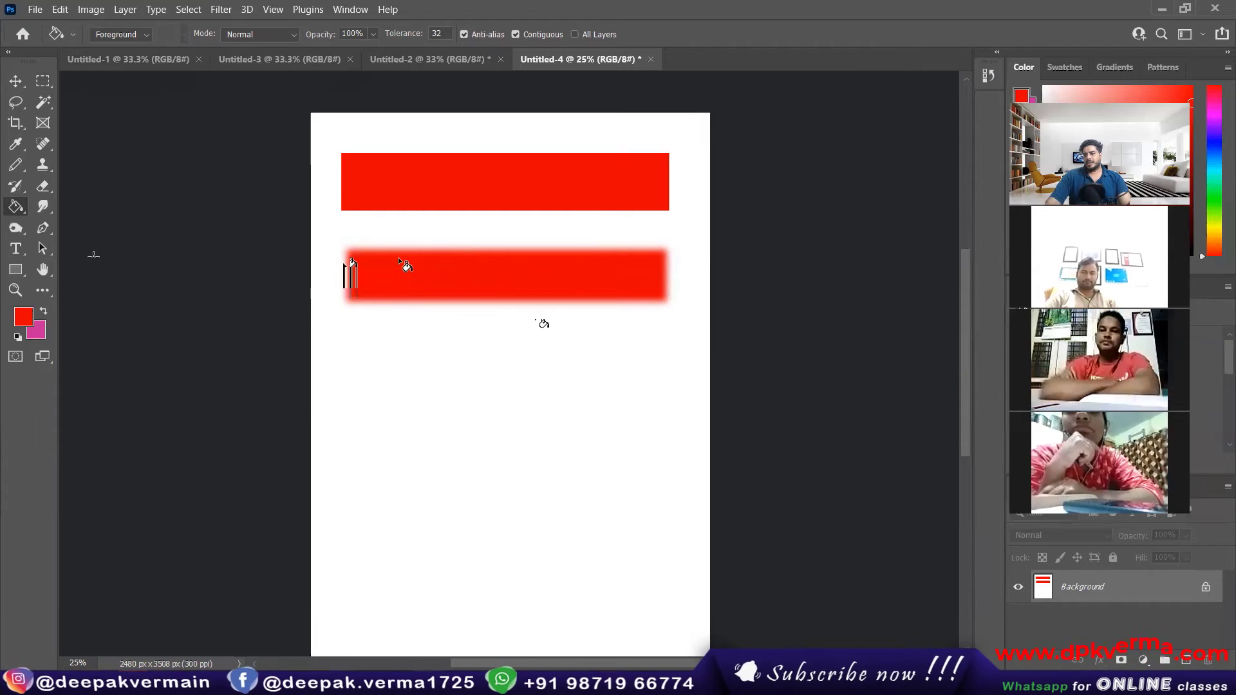
Step: Set the marquee feather to 43.5 px, fill a third wide selection below the two red bars with red, and deselect
{"action": "left_click", "coordinate": [43, 81]}
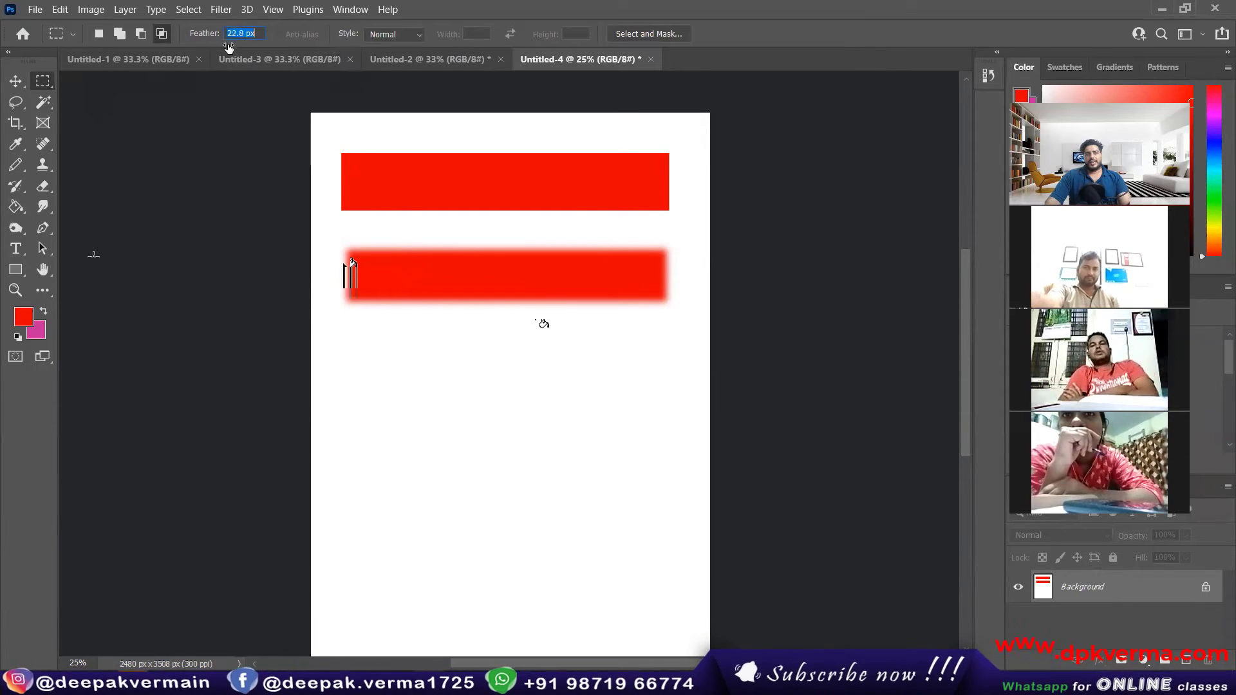
{"action": "left_click_drag", "start_coordinate": [284, 65], "coordinate": [348, 71]}
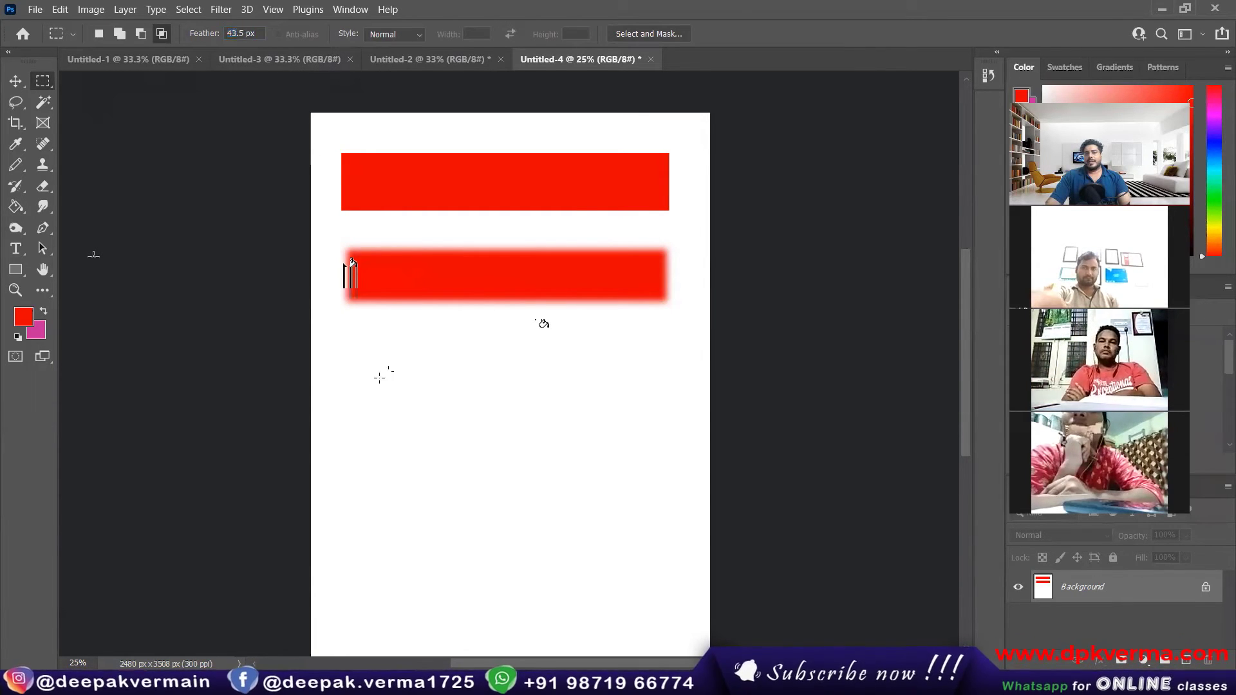
{"action": "left_click_drag", "start_coordinate": [356, 354], "coordinate": [665, 409]}
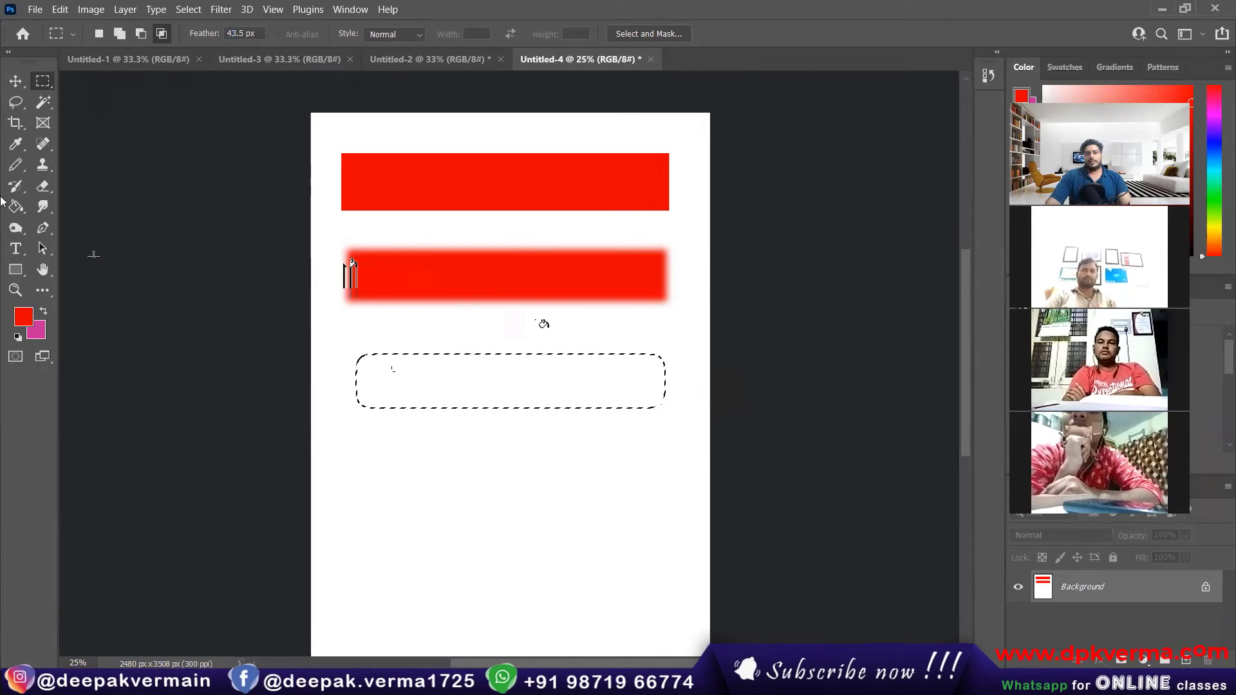
{"action": "left_click", "coordinate": [16, 206]}
{"action": "left_click", "coordinate": [483, 396]}
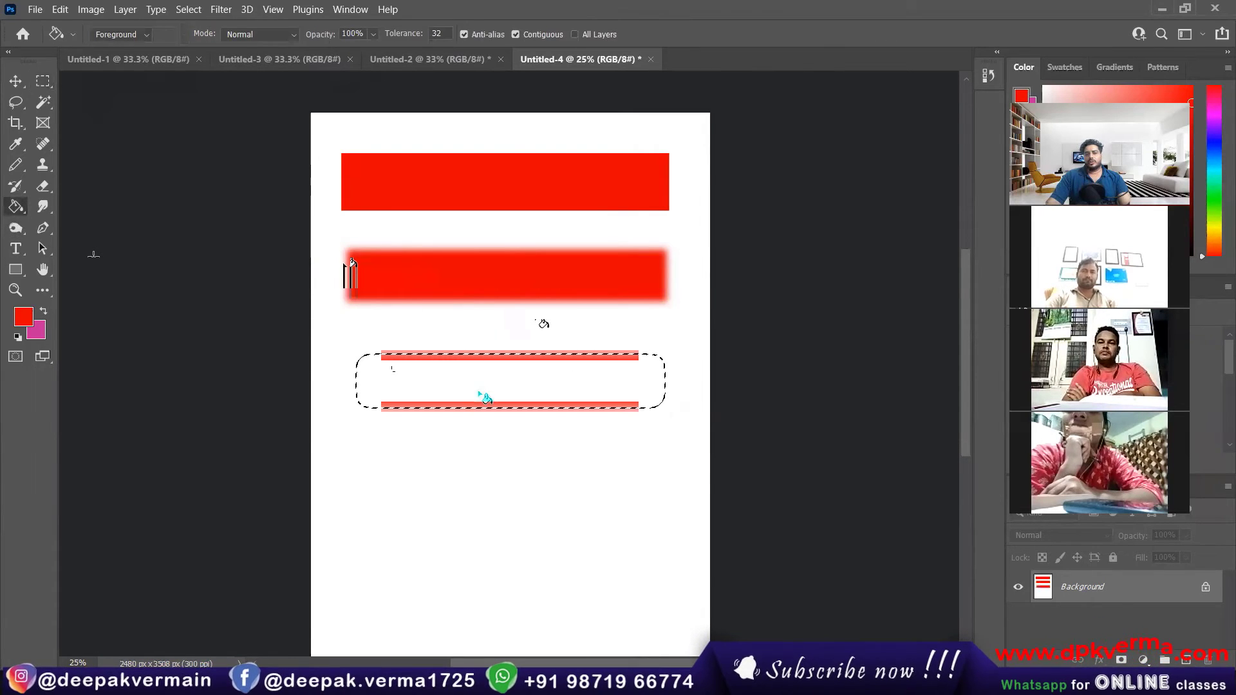
{"action": "key", "text": "ctrl+d"}
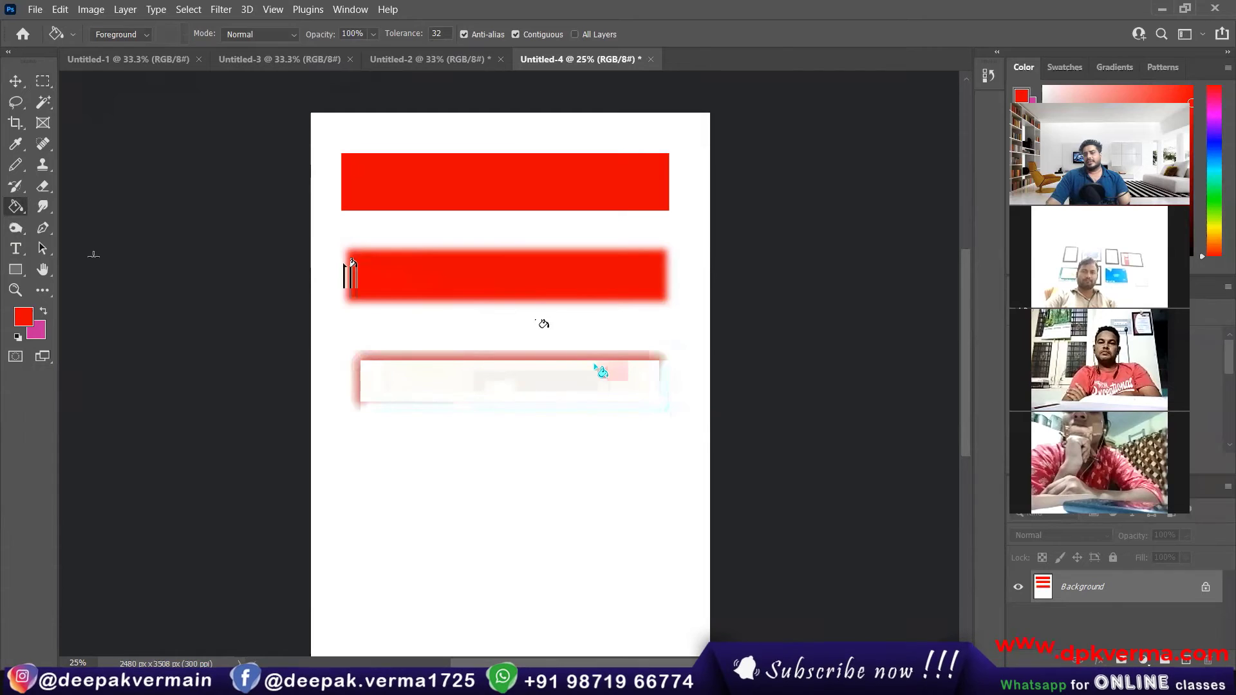
Step: Draw a wide rectangular marquee with 0 px feather below the third bar, set the feather to 26.4 px, fill the selection red and deselect
{"action": "left_click", "coordinate": [558, 361]}
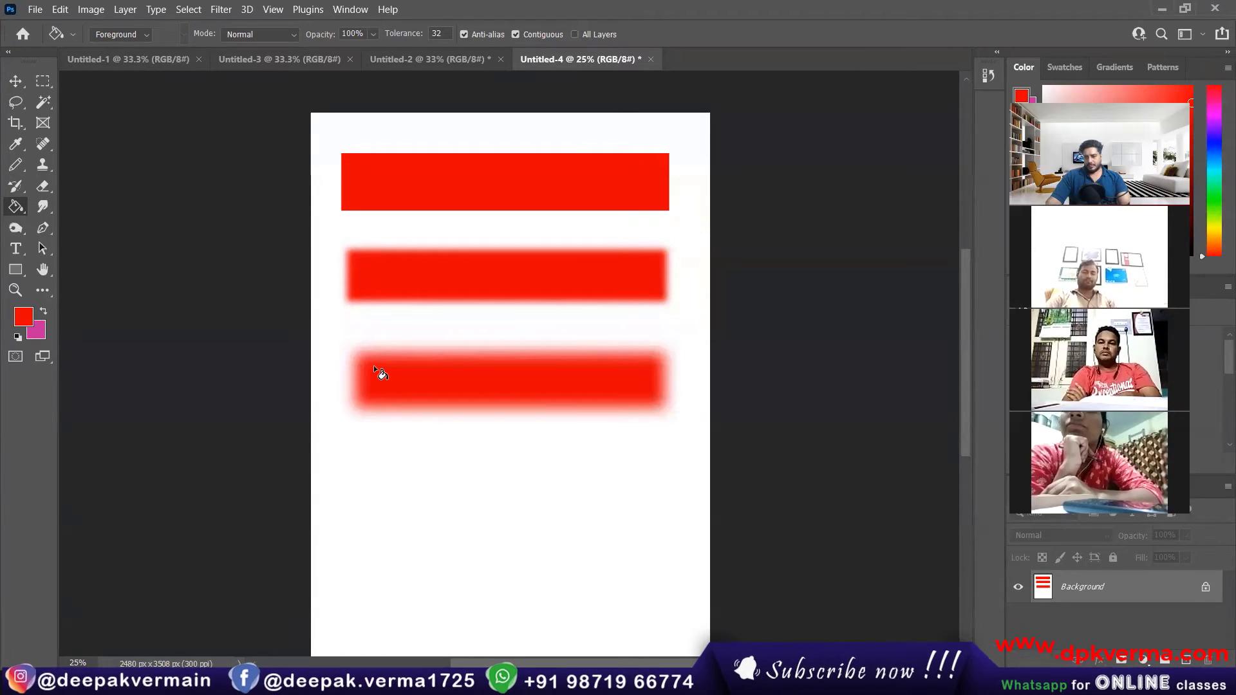
{"action": "left_click", "coordinate": [40, 80]}
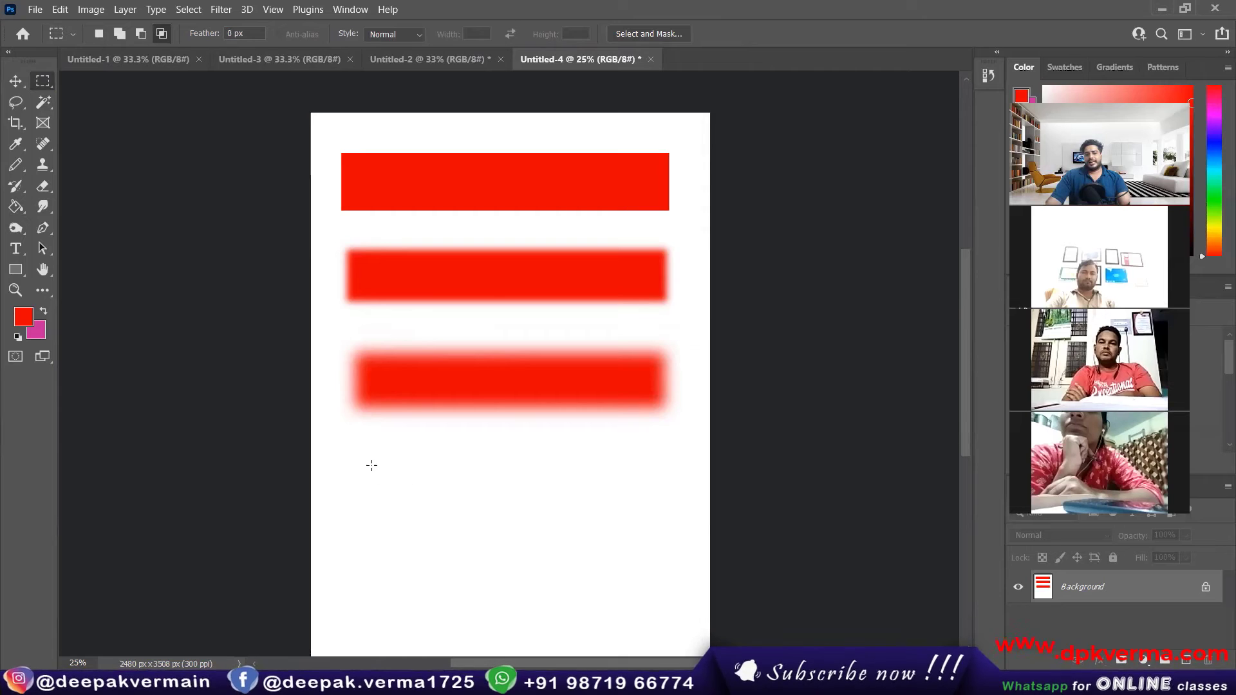
{"action": "left_click_drag", "start_coordinate": [371, 465], "coordinate": [654, 531]}
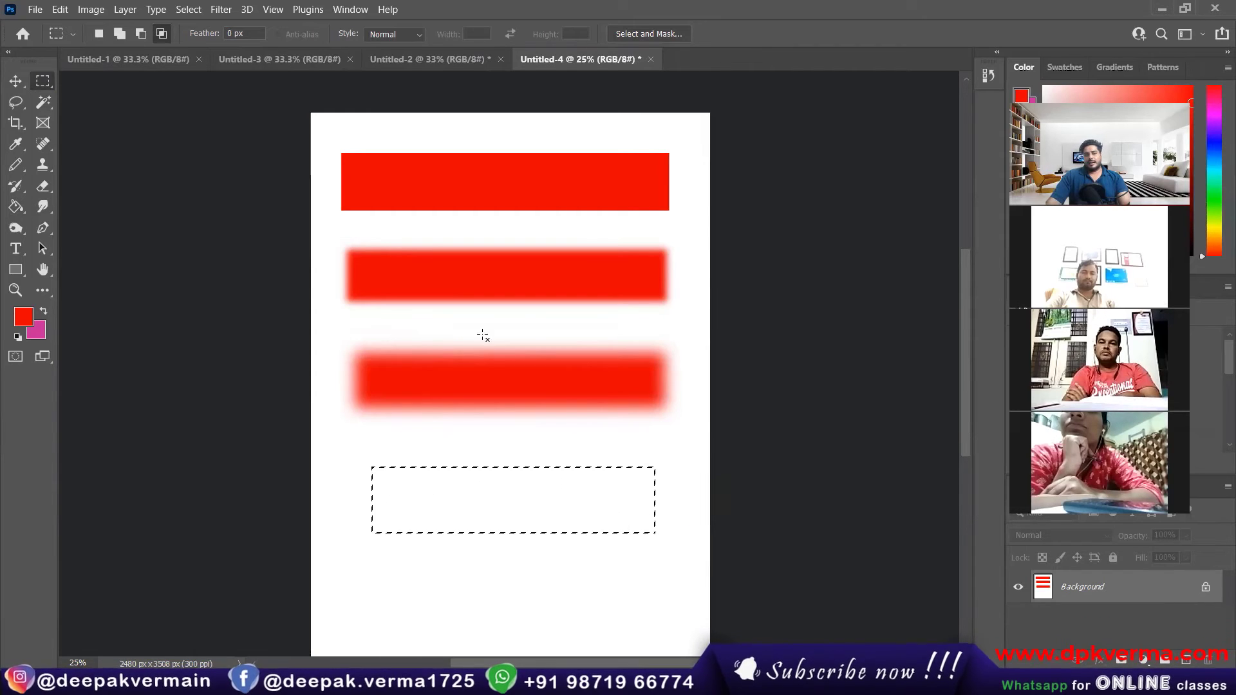
{"action": "left_click_drag", "start_coordinate": [198, 39], "coordinate": [367, 49]}
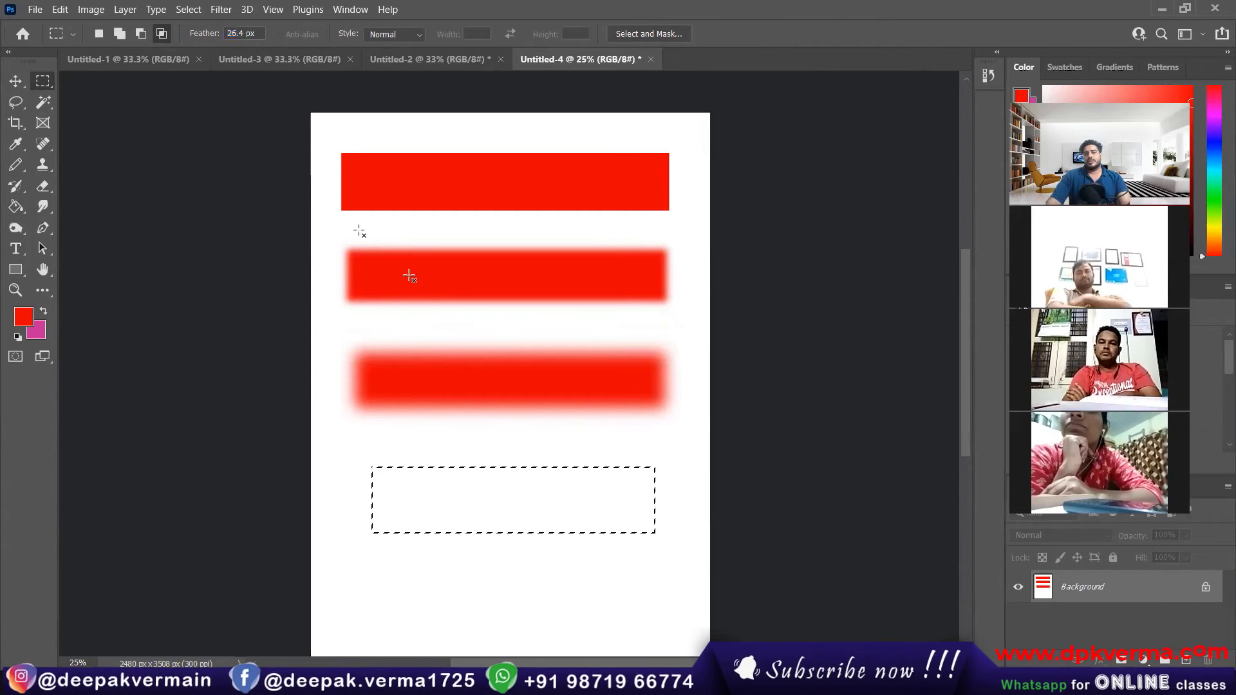
{"action": "key", "text": "g"}
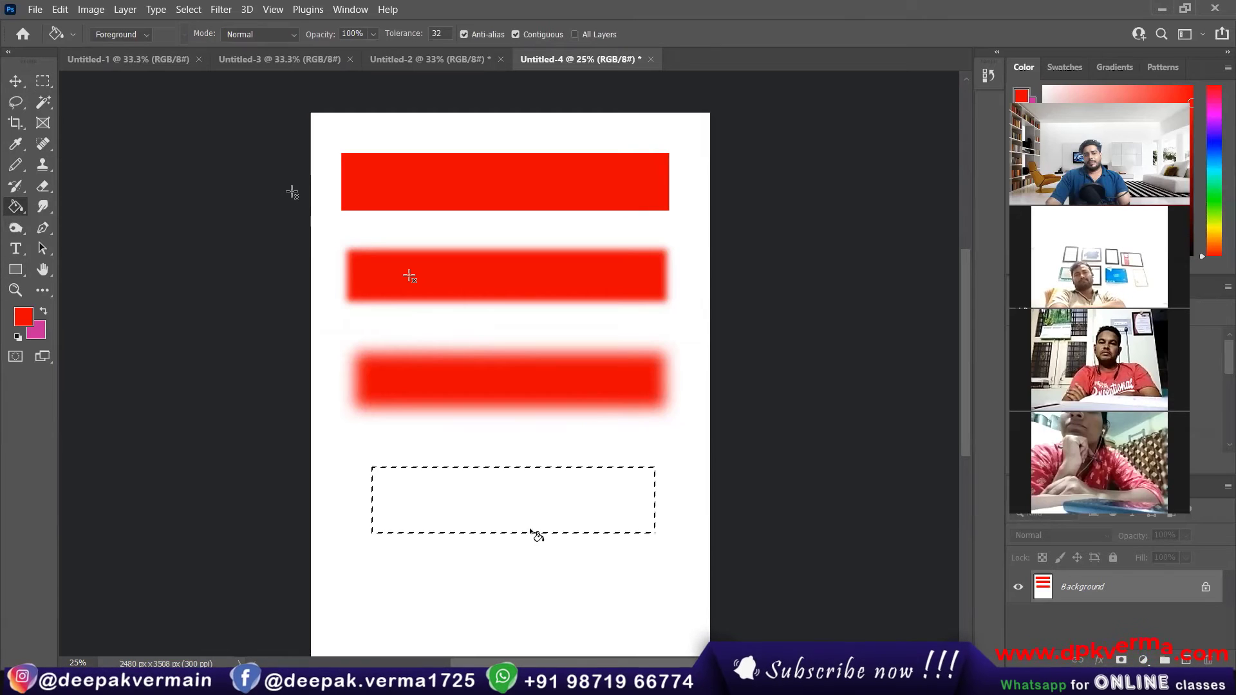
{"action": "left_click", "coordinate": [506, 510]}
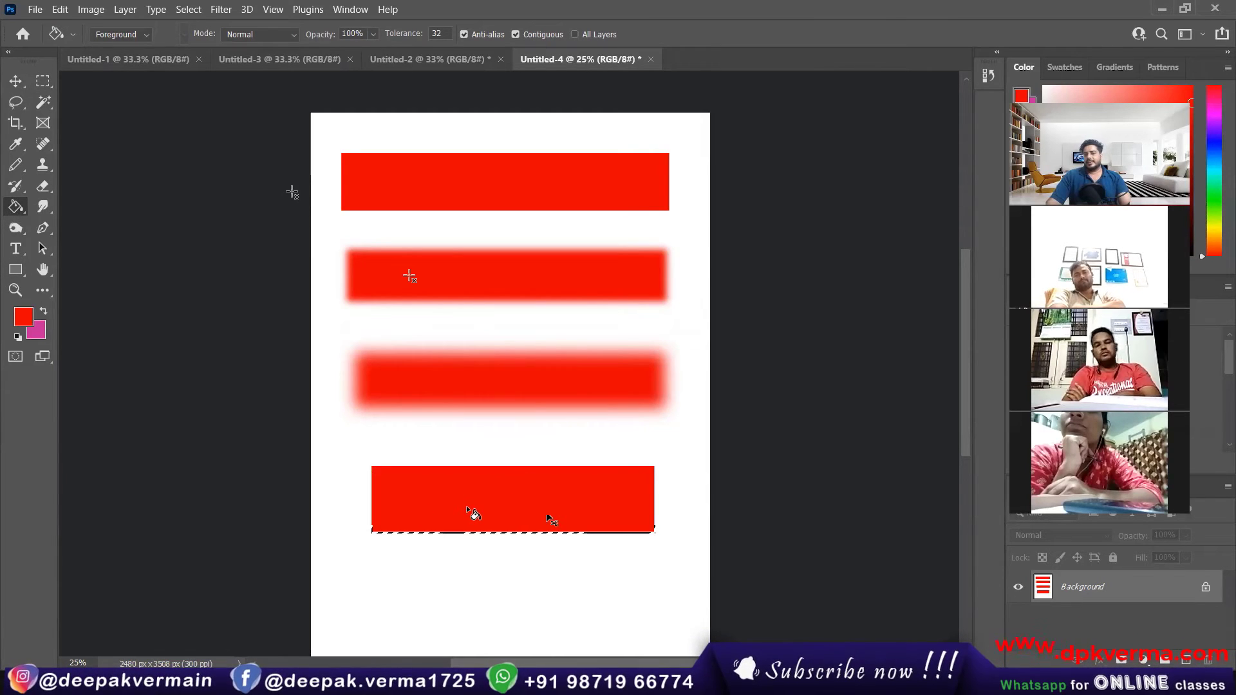
{"action": "key", "text": "ctrl+d"}
Step: Set the marquee feather to 27 px, select a wide rectangle below the fourth bar and fill it with red
{"action": "scroll", "coordinate": [467, 508], "scroll_direction": "down", "scroll_amount": 1}
{"action": "left_click", "coordinate": [44, 82]}
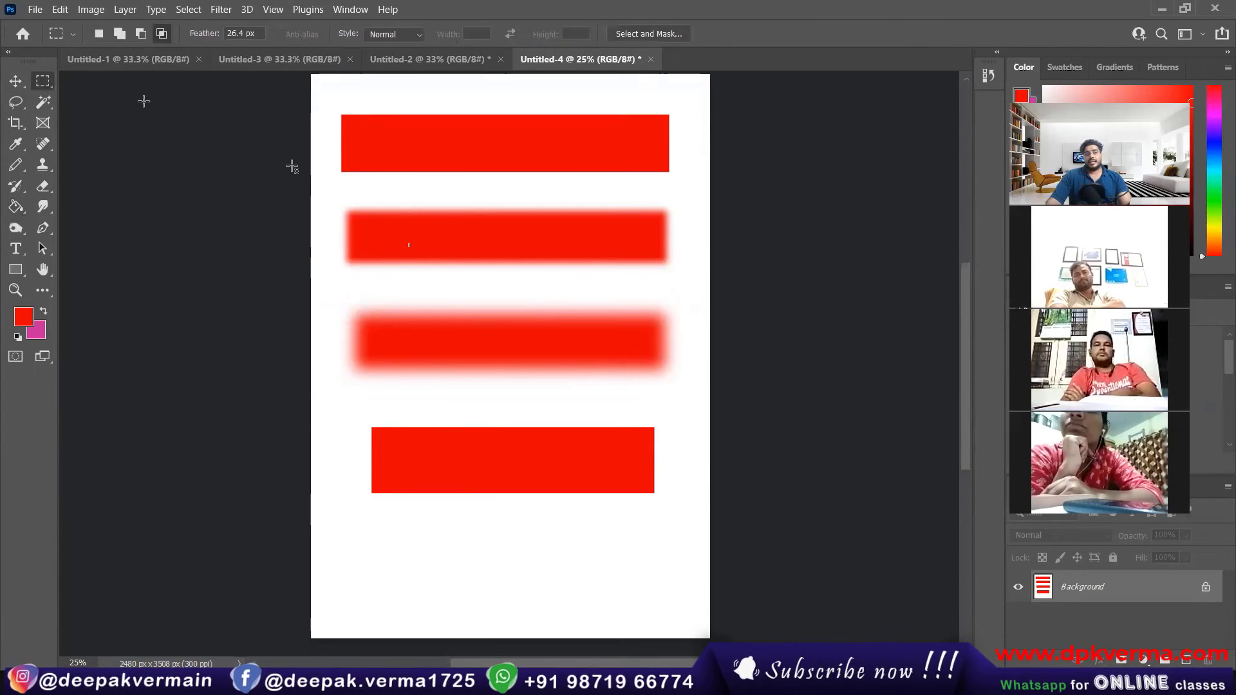
{"action": "left_click_drag", "start_coordinate": [211, 38], "coordinate": [216, 38]}
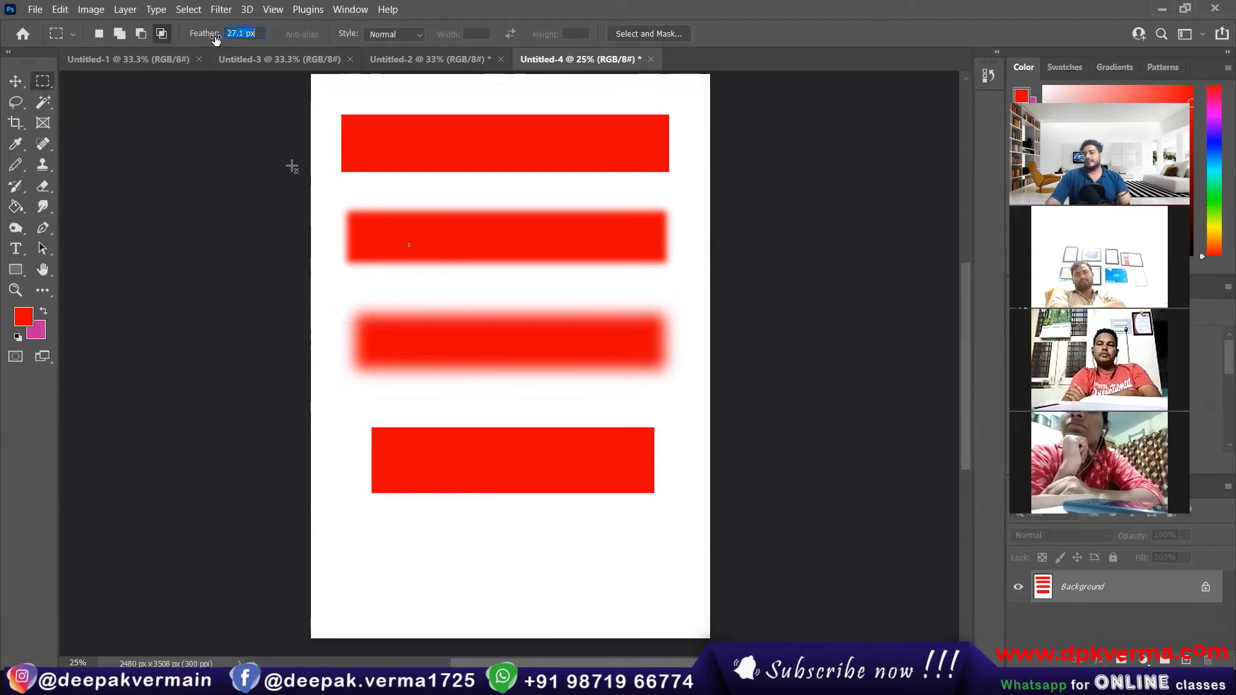
{"action": "left_click_drag", "start_coordinate": [398, 523], "coordinate": [633, 587]}
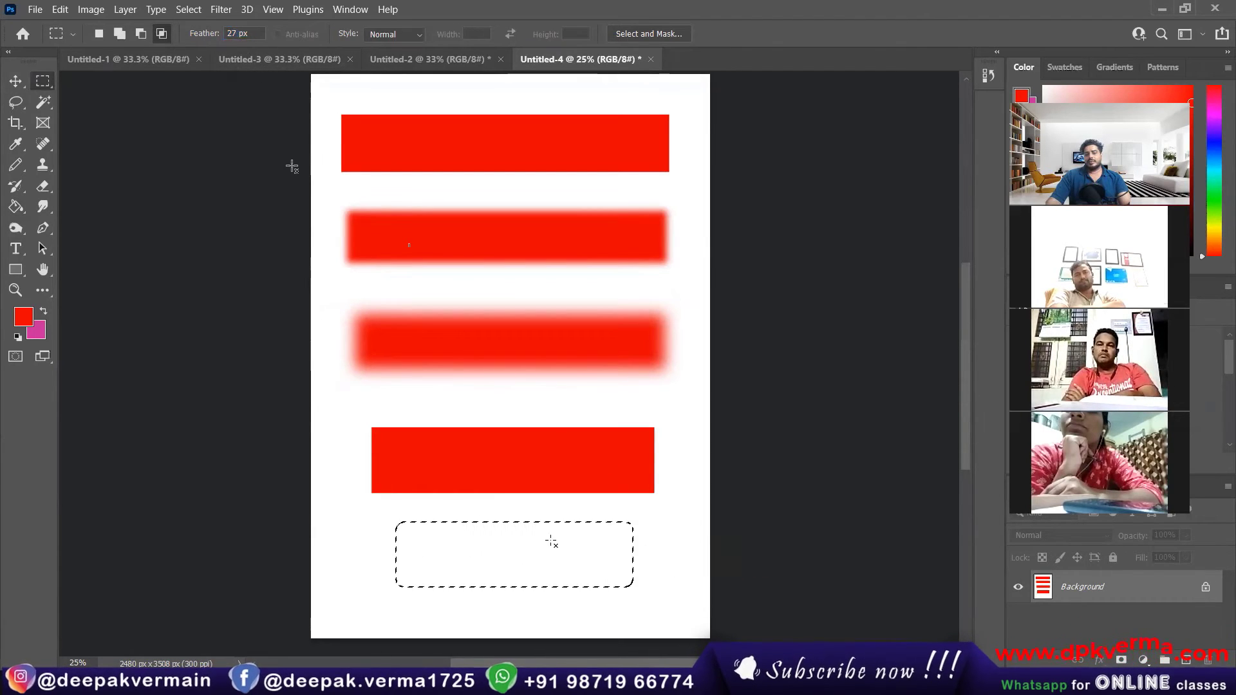
{"action": "left_click", "coordinate": [29, 217]}
{"action": "left_click", "coordinate": [522, 563]}
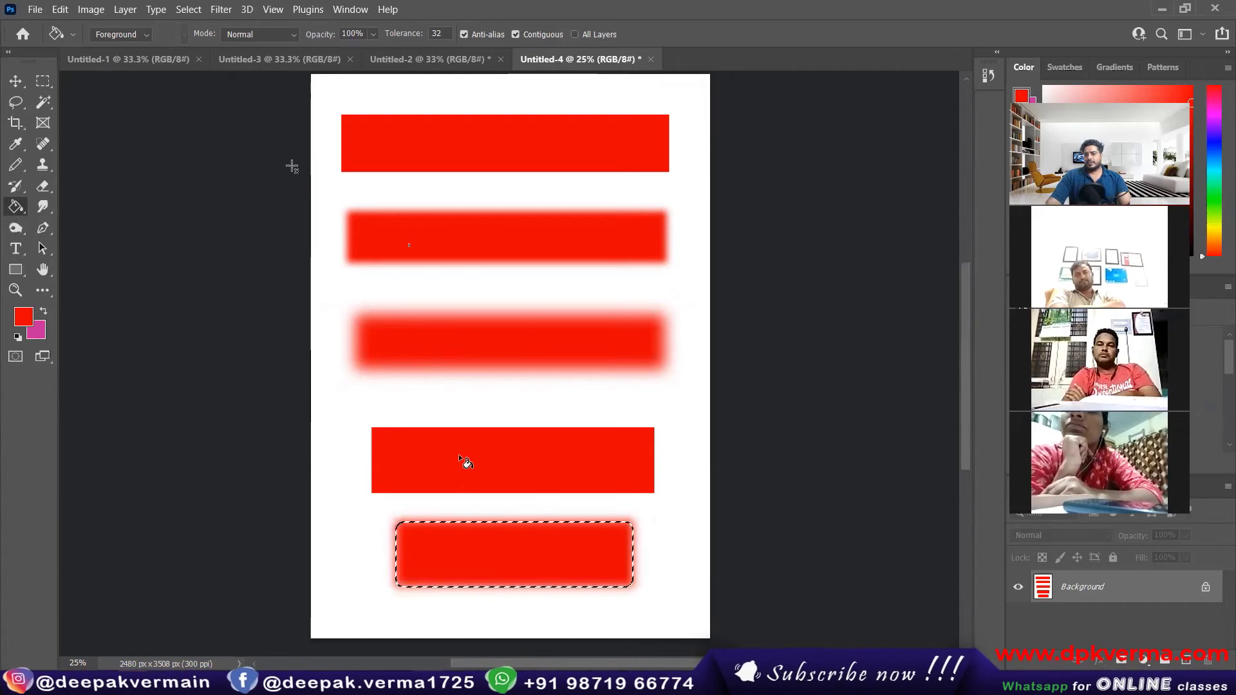
Step: Revert the document to its original blank state through the History snapshot
{"action": "left_click", "coordinate": [988, 75]}
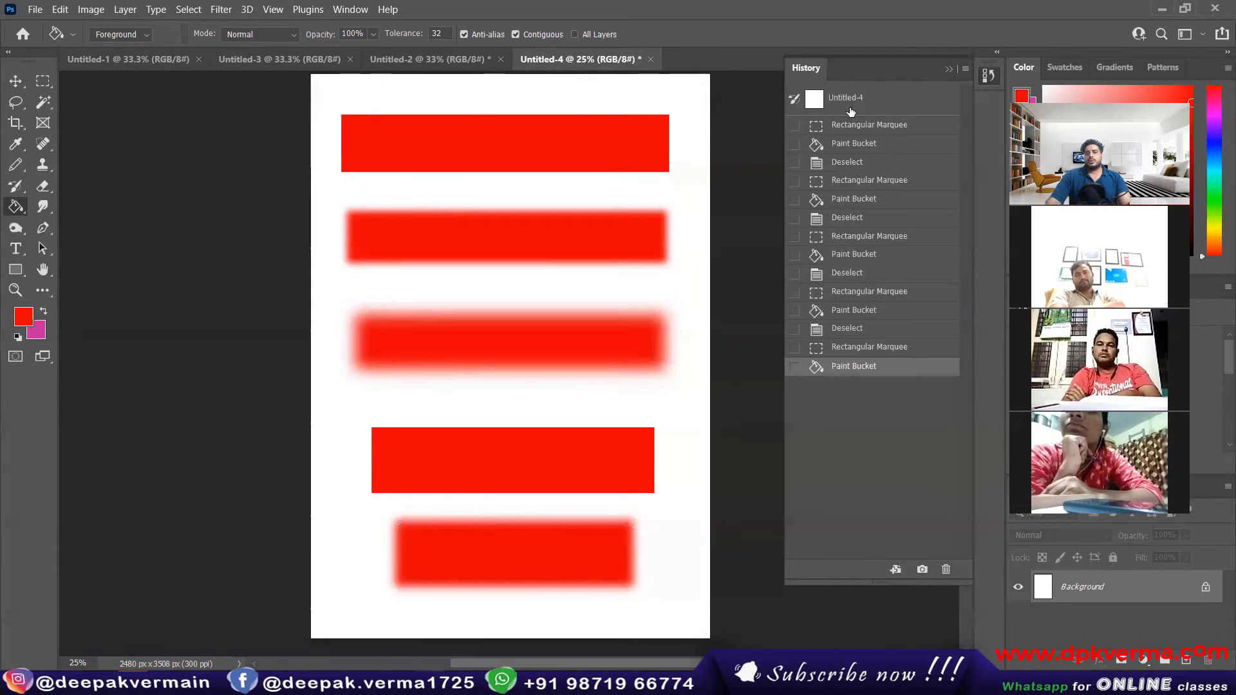
{"action": "left_click", "coordinate": [948, 96]}
{"action": "key", "text": "v"}
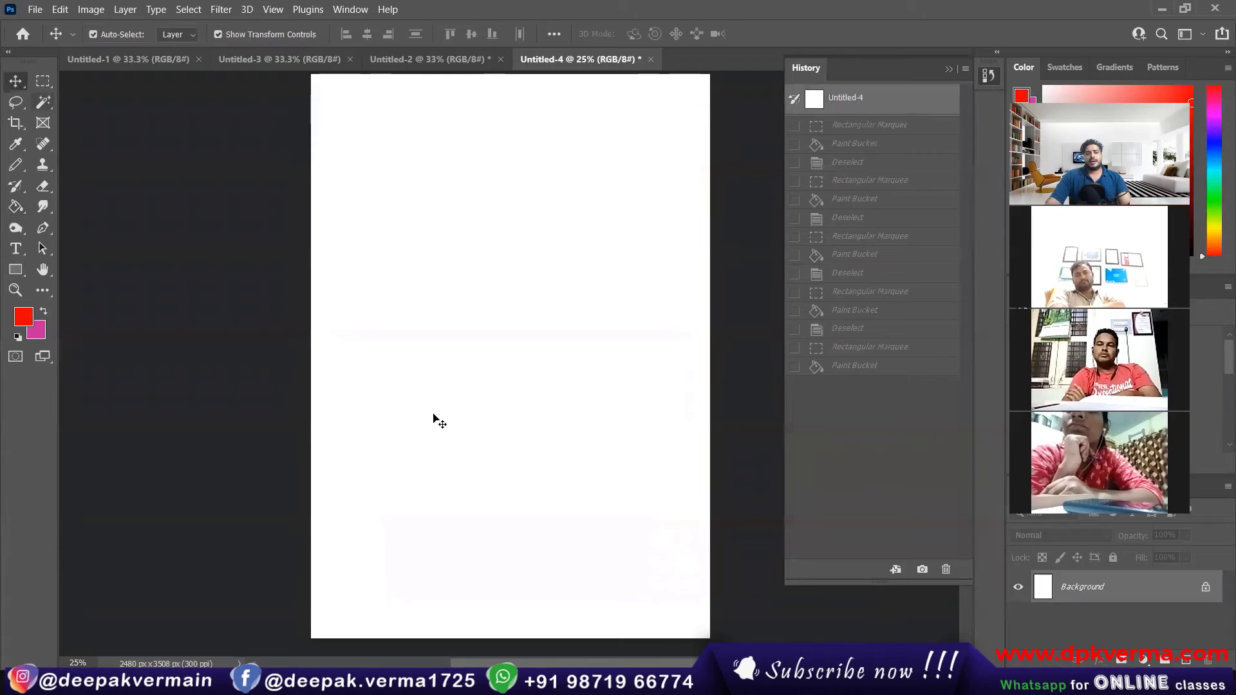
{"action": "left_click", "coordinate": [949, 69]}
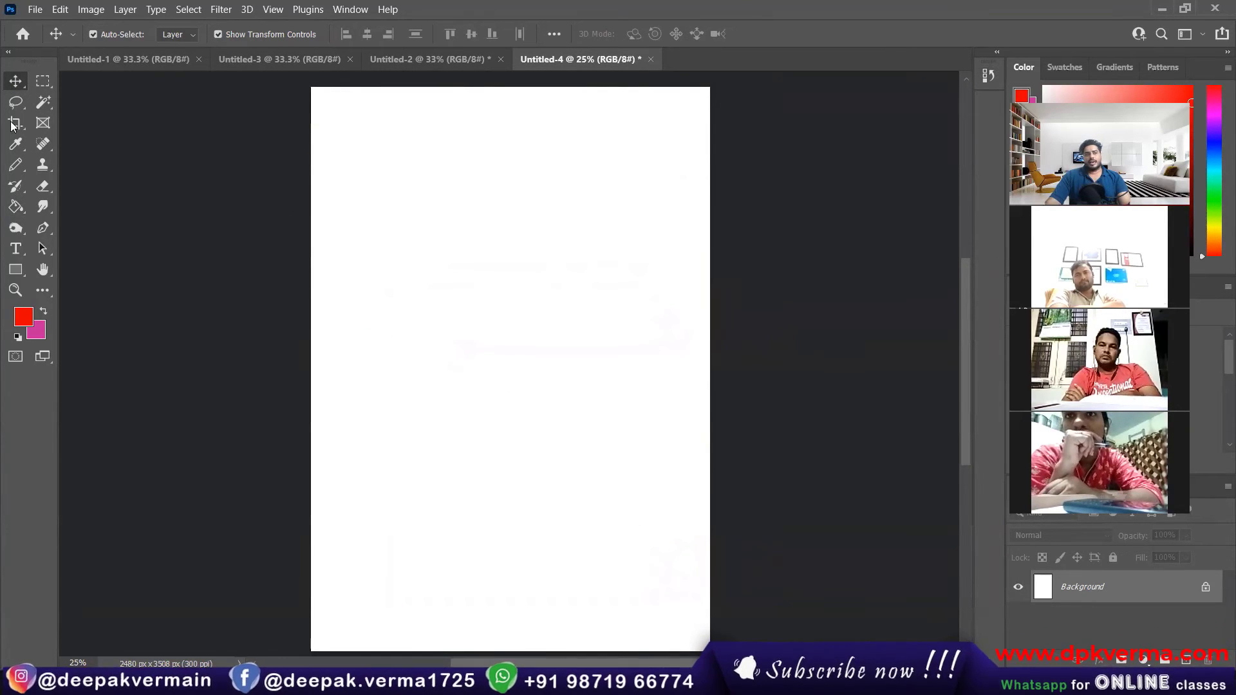
Step: Draw a wide rectangular marquee with 0 px feather in the page's upper part and feather the selection by 19.8 pixels
{"action": "left_click", "coordinate": [42, 80]}
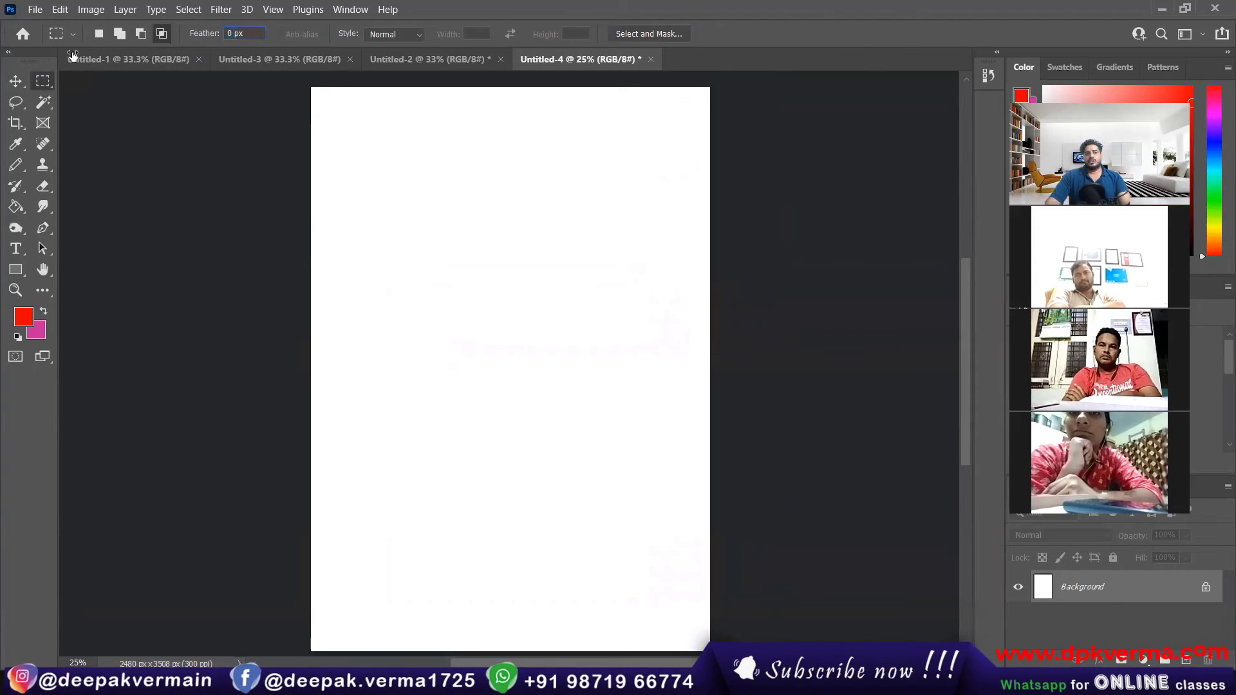
{"action": "left_click_drag", "start_coordinate": [584, 303], "coordinate": [660, 265]}
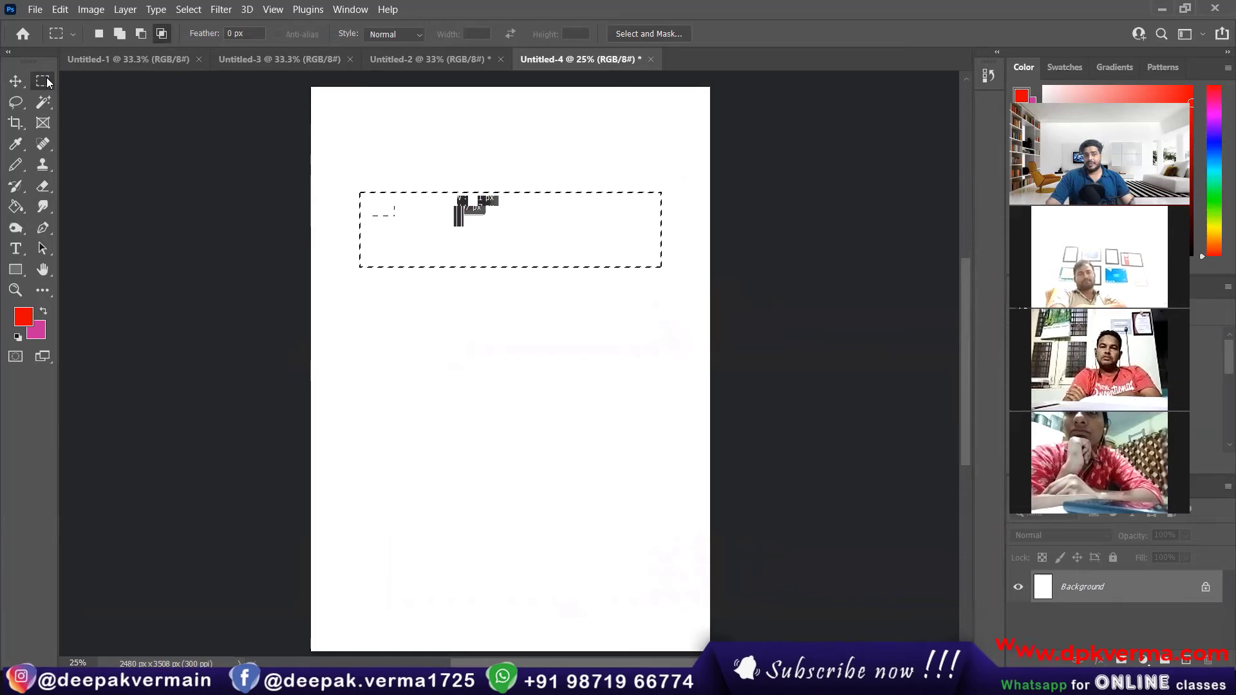
{"action": "right_click", "coordinate": [438, 213]}
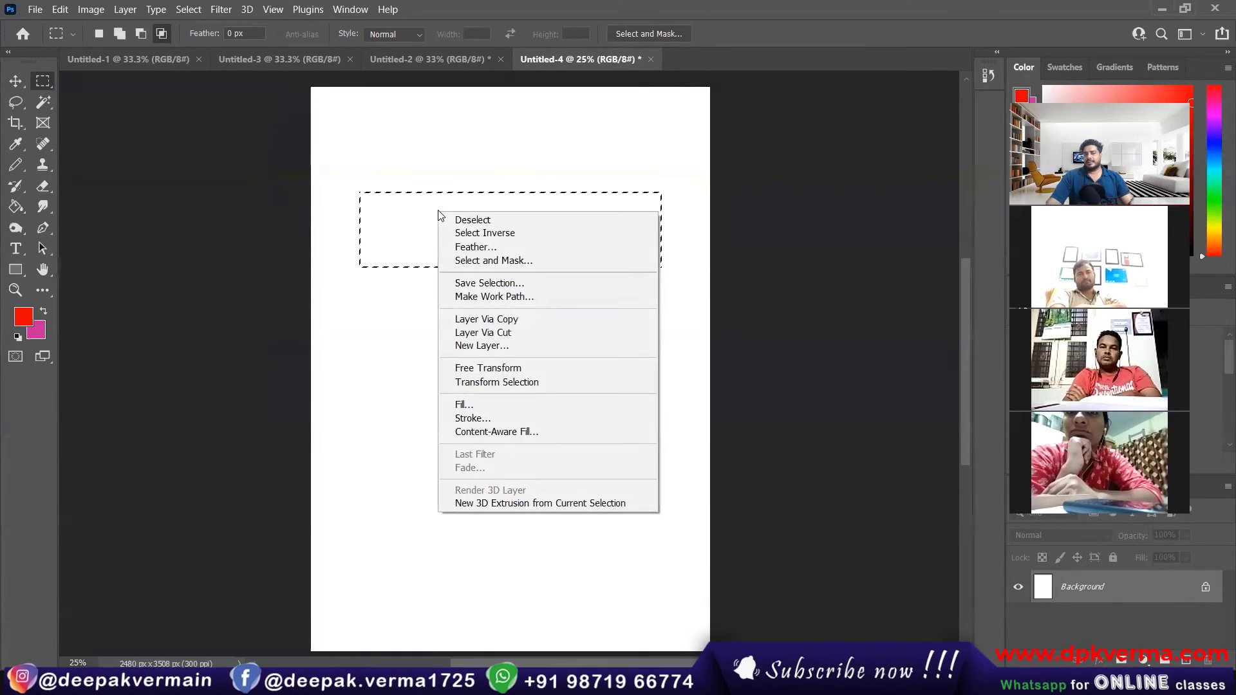
{"action": "left_click", "coordinate": [484, 249]}
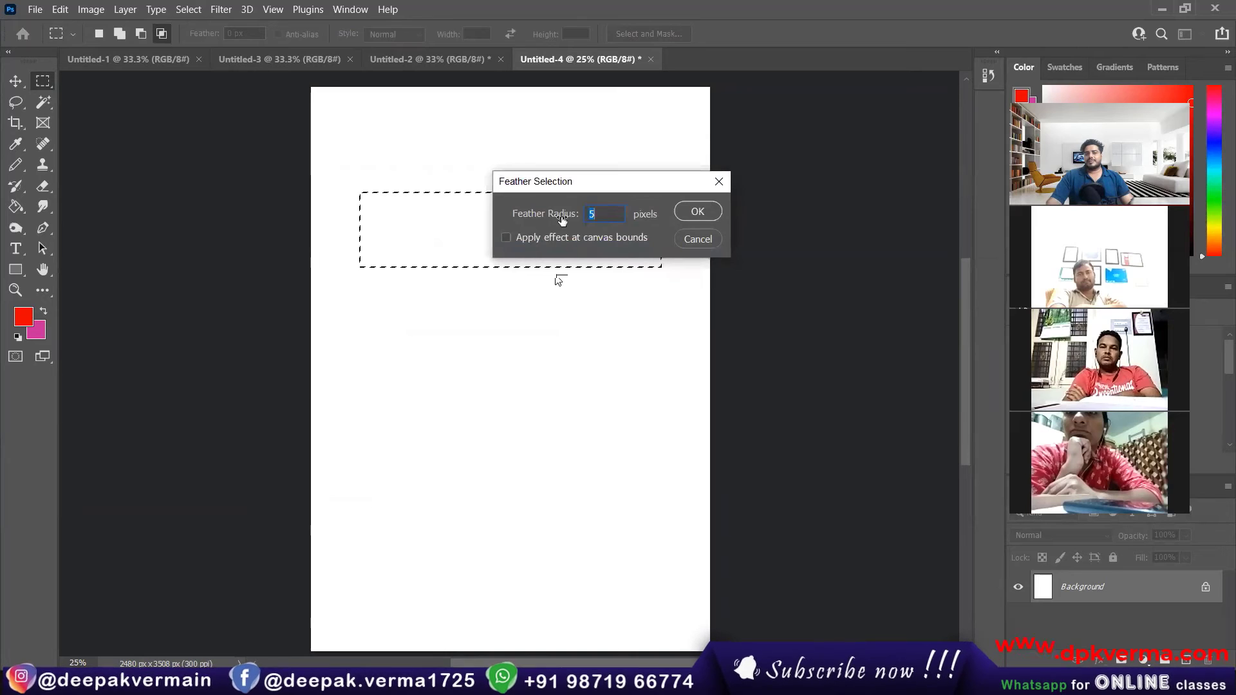
{"action": "left_click", "coordinate": [697, 212]}
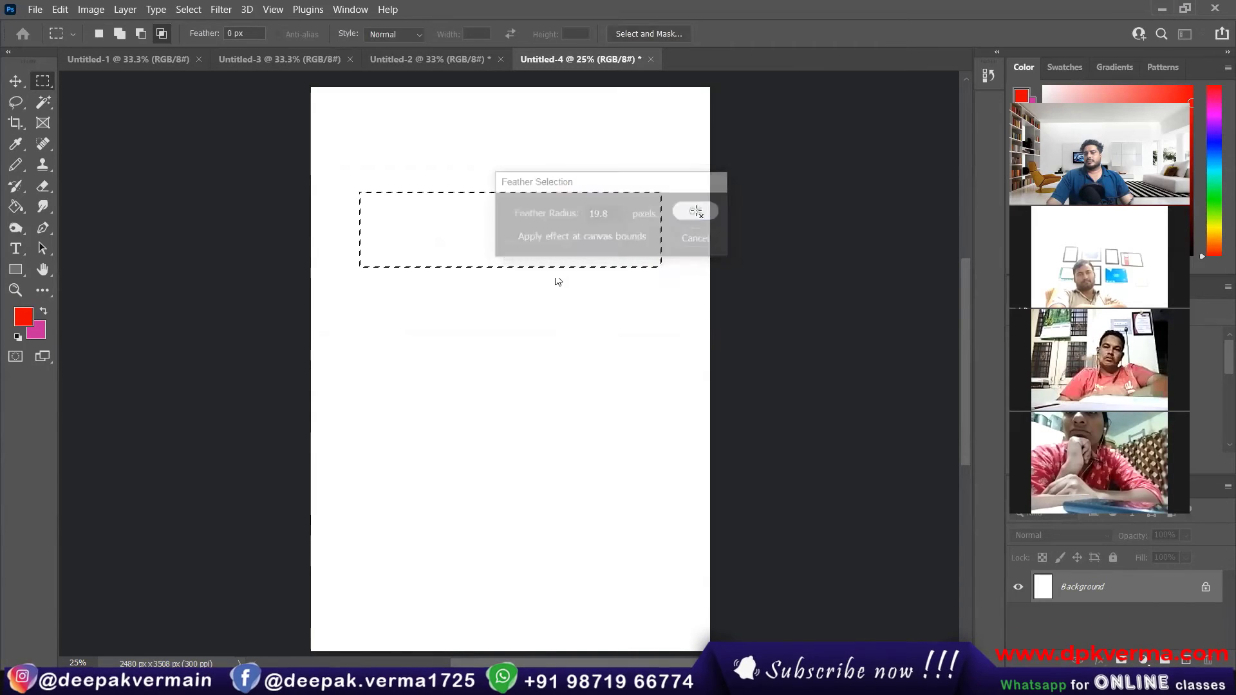
Step: Fill the feathered selection with the red foreground color using the Paint Bucket and deselect
{"action": "key", "text": "g"}
{"action": "left_click", "coordinate": [483, 238]}
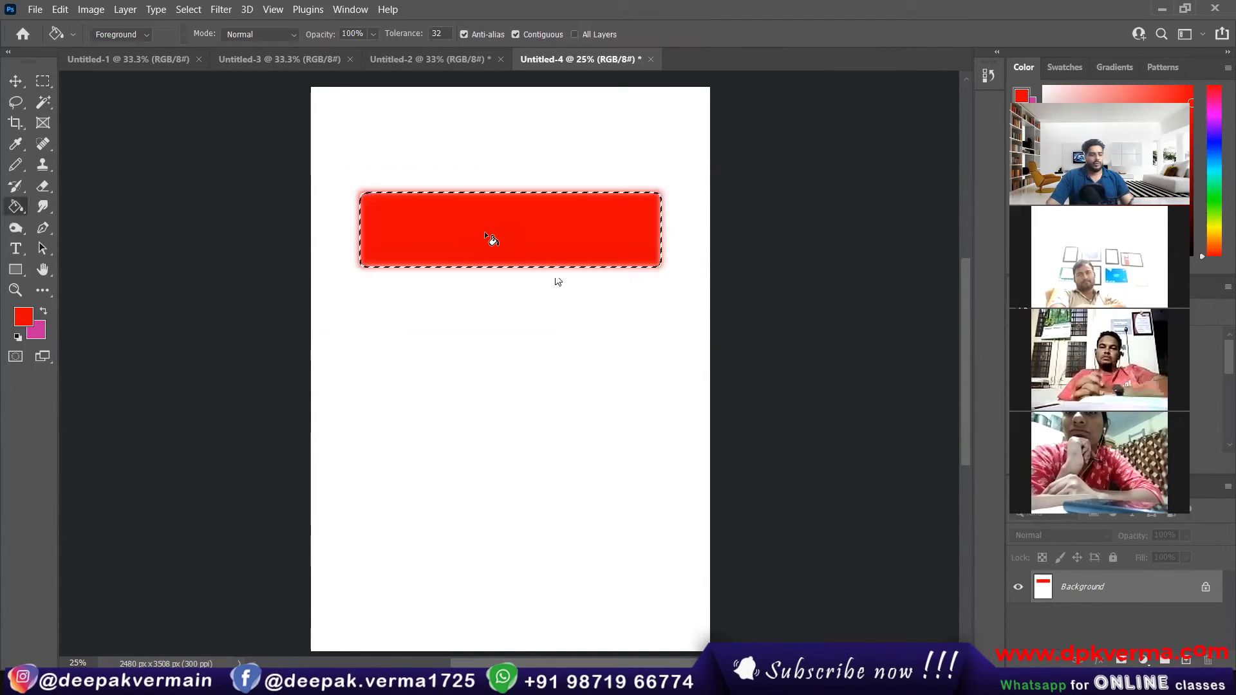
{"action": "key", "text": "ctrl+d"}
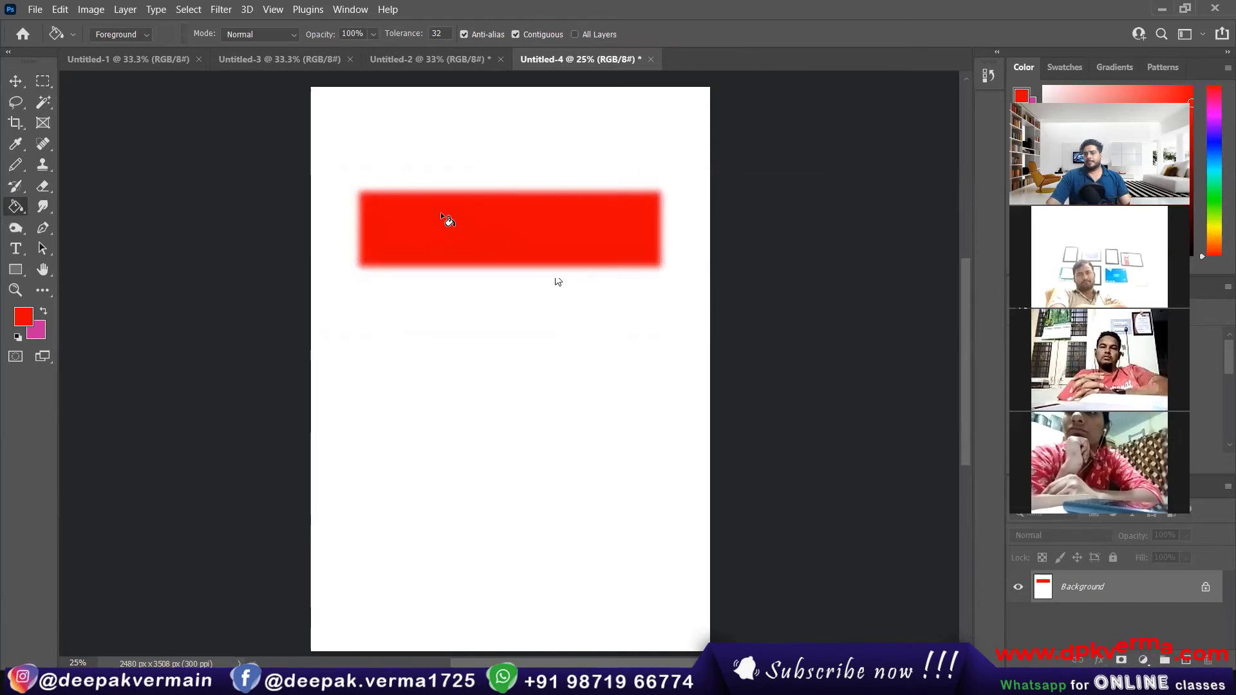
Step: Undo the deselection, the red fill and the selection feathering on the page
{"action": "key", "text": "ctrl+z"}
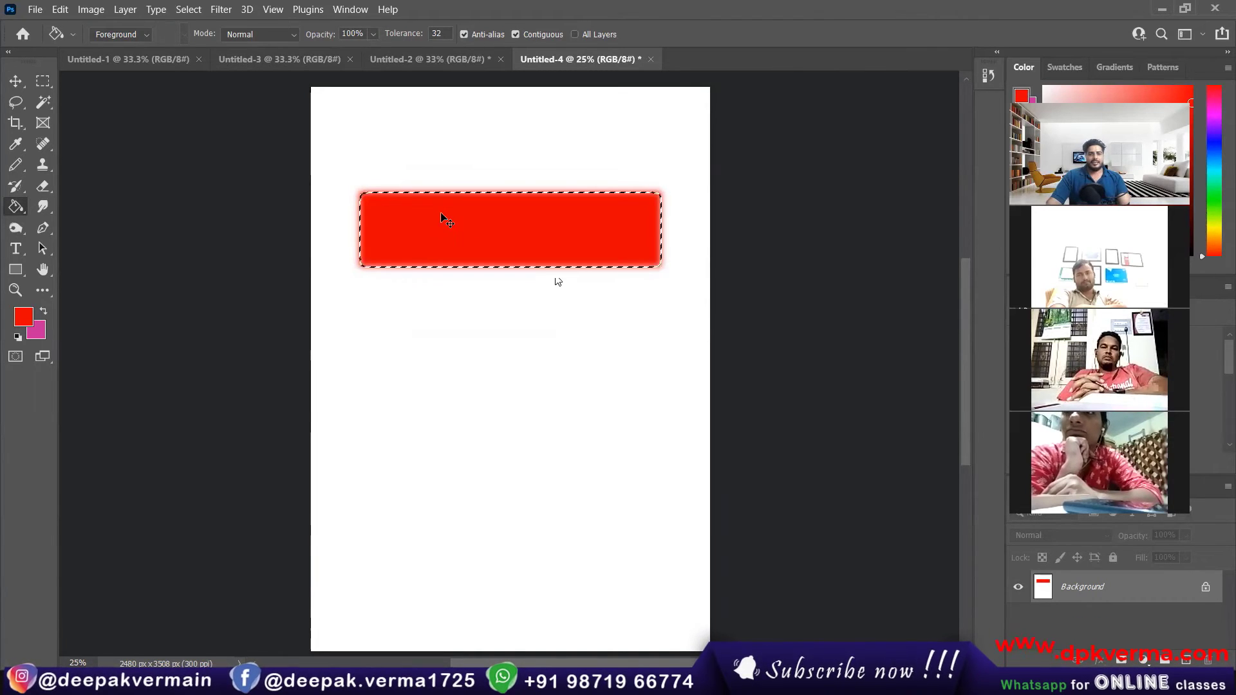
{"action": "key", "text": "ctrl+z"}
{"action": "key", "text": "ctrl+z"}
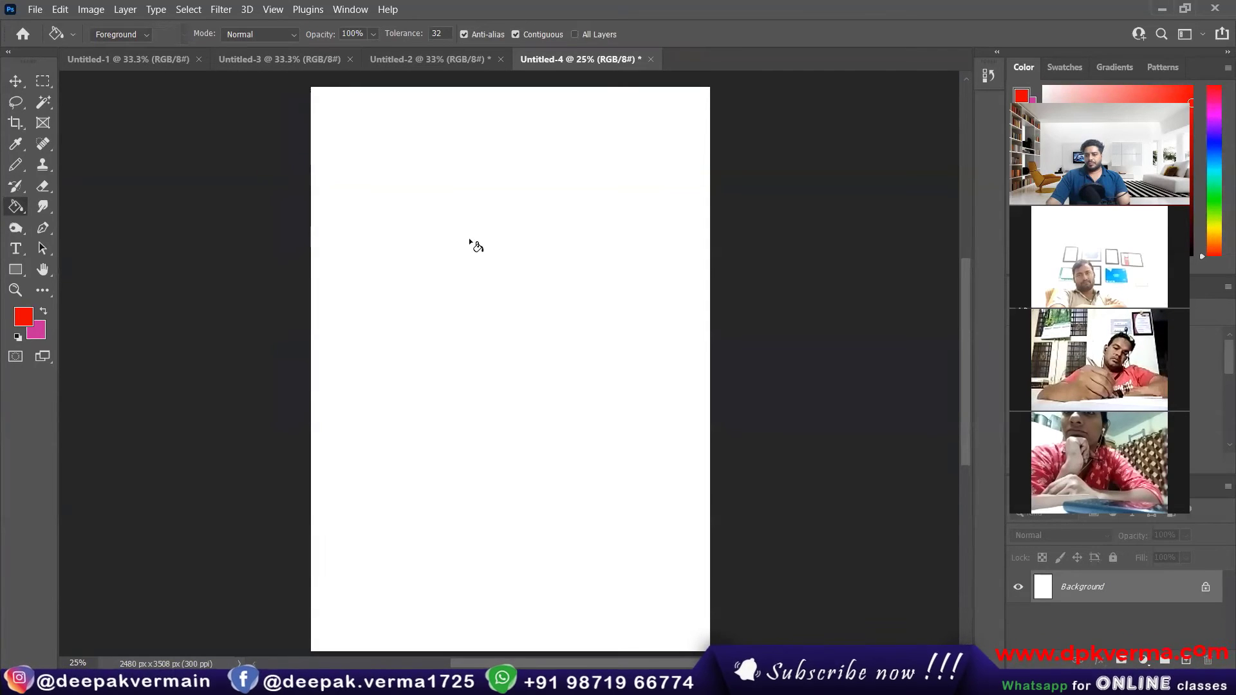
Step: Draw a large elliptical marquee in the page's upper half with the Elliptical Marquee tool
{"action": "left_click", "coordinate": [43, 82]}
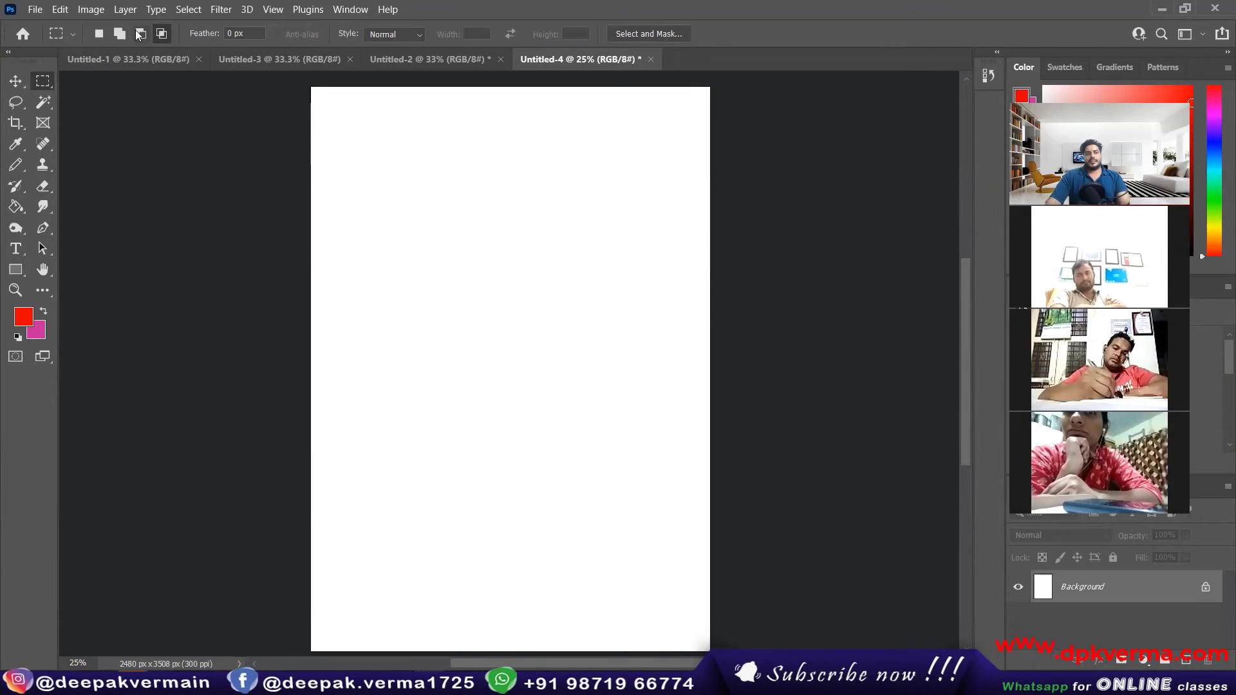
{"action": "right_click", "coordinate": [44, 86]}
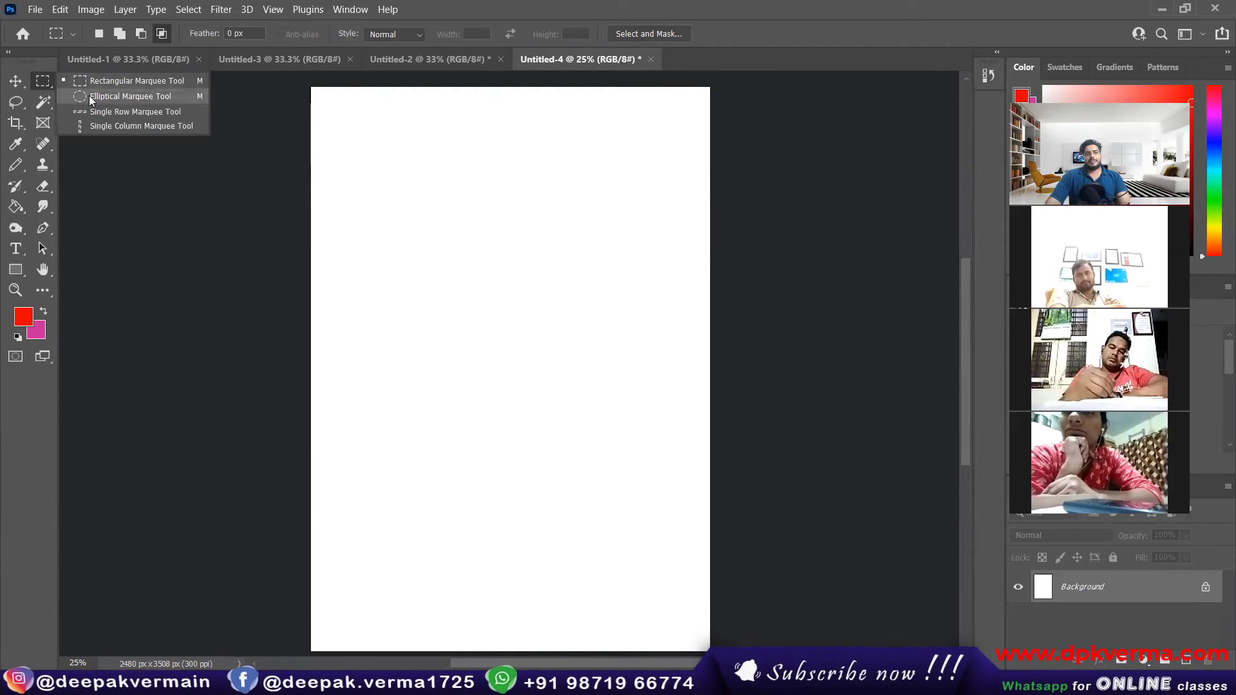
{"action": "left_click", "coordinate": [146, 101]}
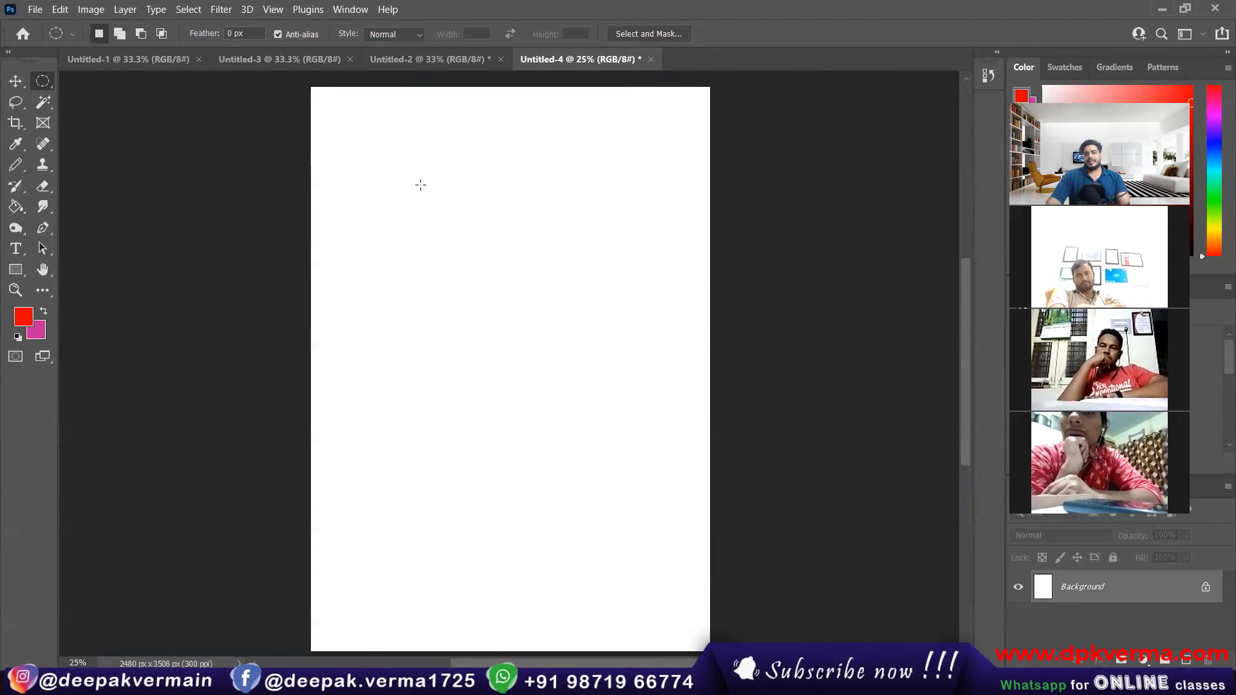
{"action": "left_click_drag", "start_coordinate": [396, 164], "coordinate": [617, 345]}
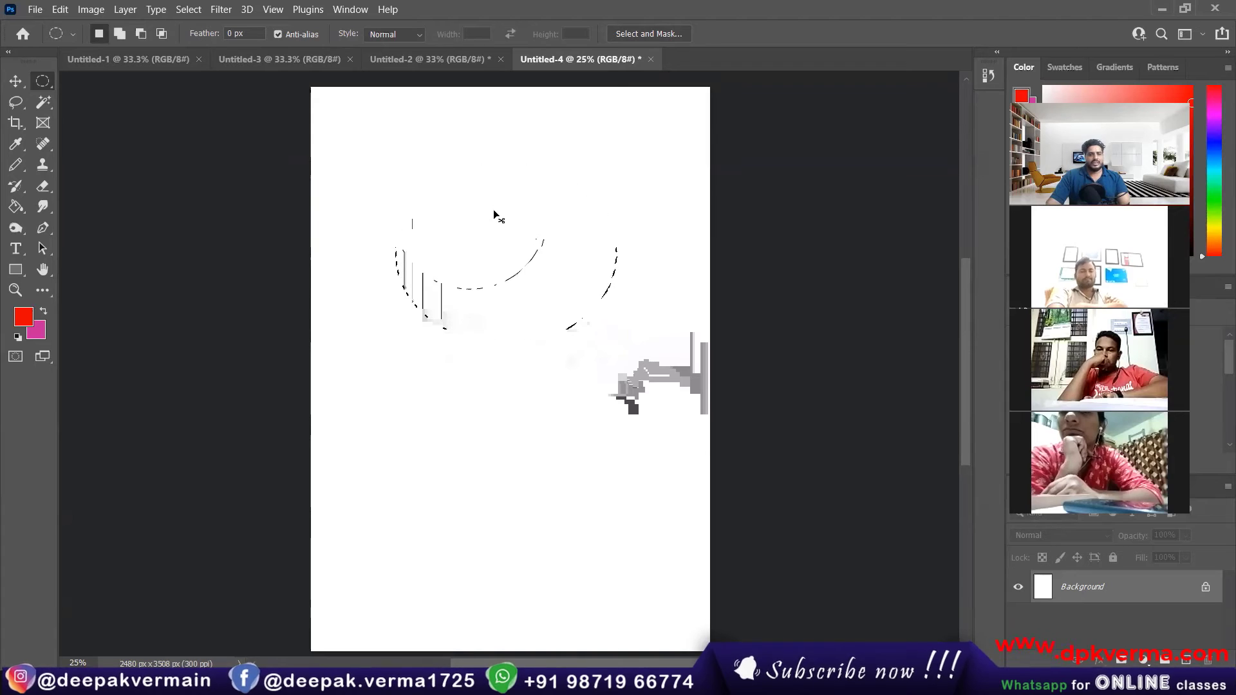
Step: Try a smaller elliptical marquee in the page's upper part, clear it and select the whole canvas
{"action": "right_click", "coordinate": [41, 81]}
{"action": "left_click", "coordinate": [106, 96]}
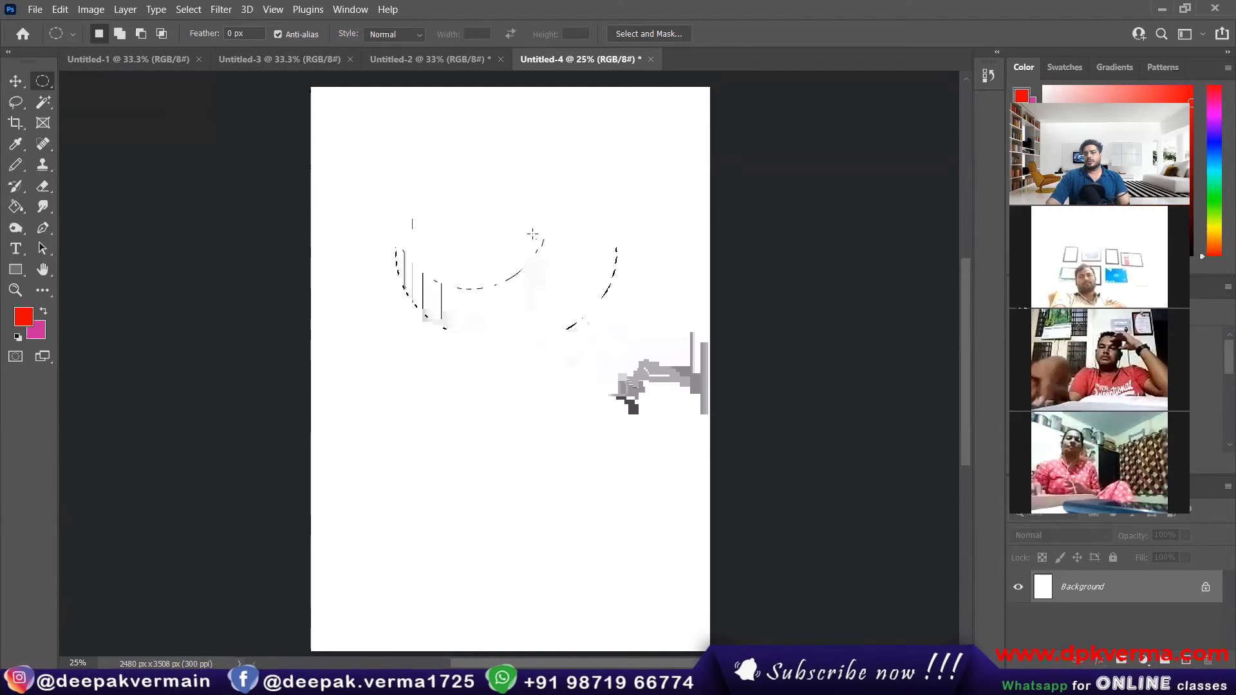
{"action": "left_click_drag", "start_coordinate": [361, 165], "coordinate": [517, 224]}
{"action": "left_click", "coordinate": [267, 136]}
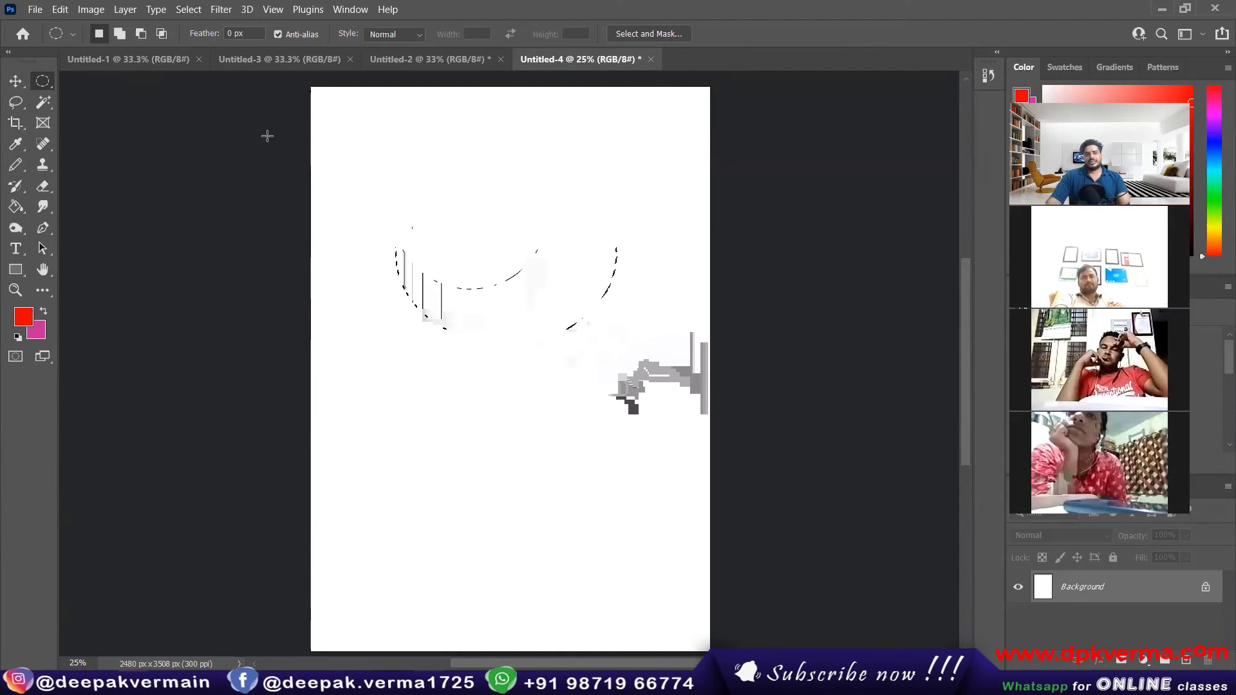
{"action": "key", "text": "ctrl+z"}
{"action": "key", "text": "ctrl+a"}
Step: Replace the whole-canvas selection with a wide rectangle near the page's upper edge using the Rectangular Marquee tool
{"action": "right_click", "coordinate": [42, 82]}
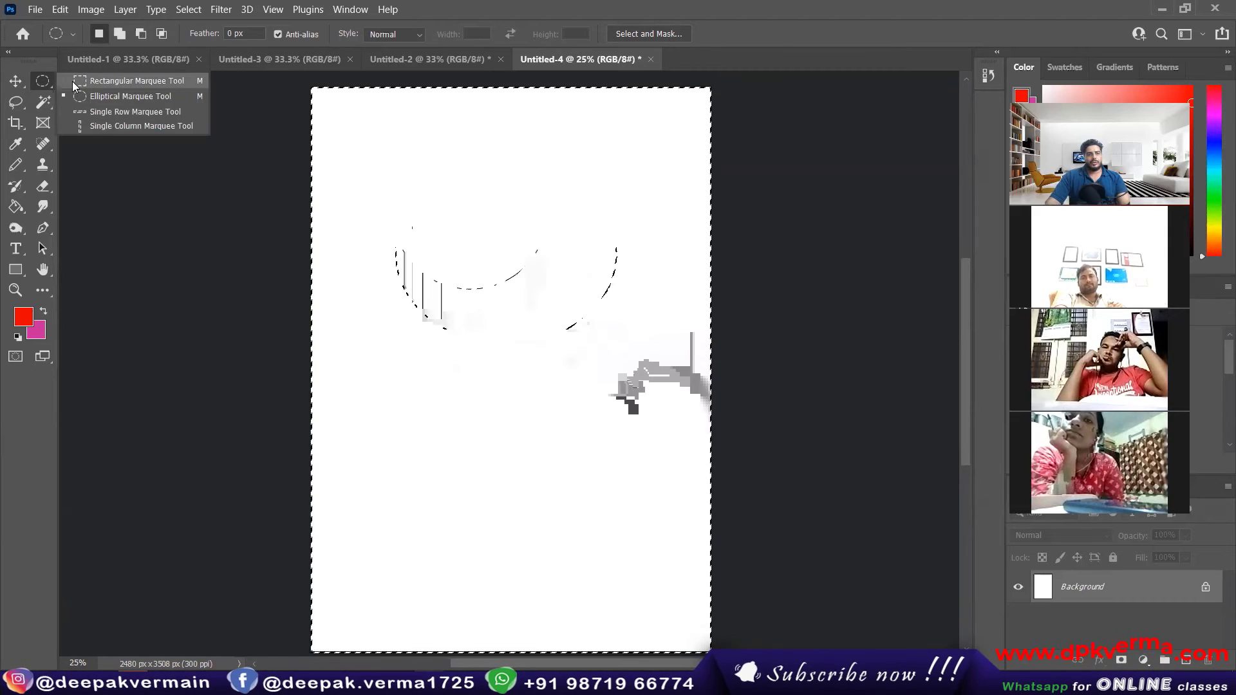
{"action": "left_click", "coordinate": [103, 83]}
{"action": "left_click", "coordinate": [342, 155]}
{"action": "left_click_drag", "start_coordinate": [342, 155], "coordinate": [633, 226]}
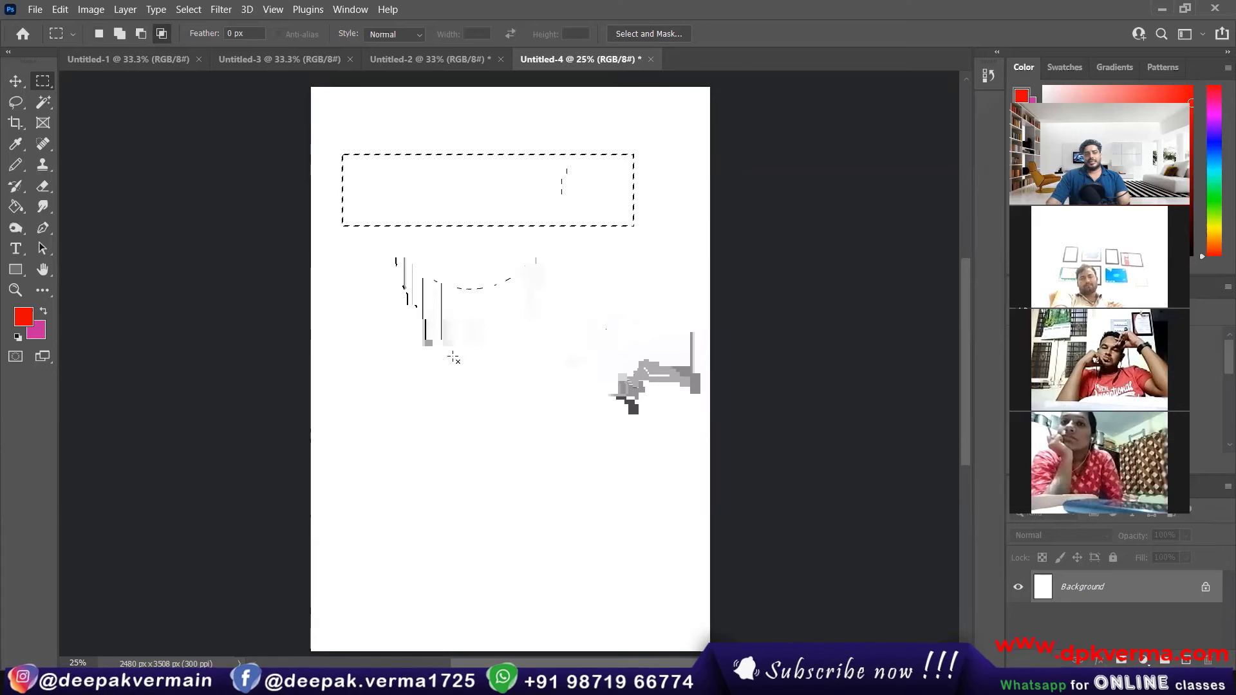
Step: Add a large square marquee below the wide rectangle with the Add to Selection mode
{"action": "left_click", "coordinate": [119, 33]}
{"action": "left_click_drag", "start_coordinate": [383, 303], "coordinate": [546, 435]}
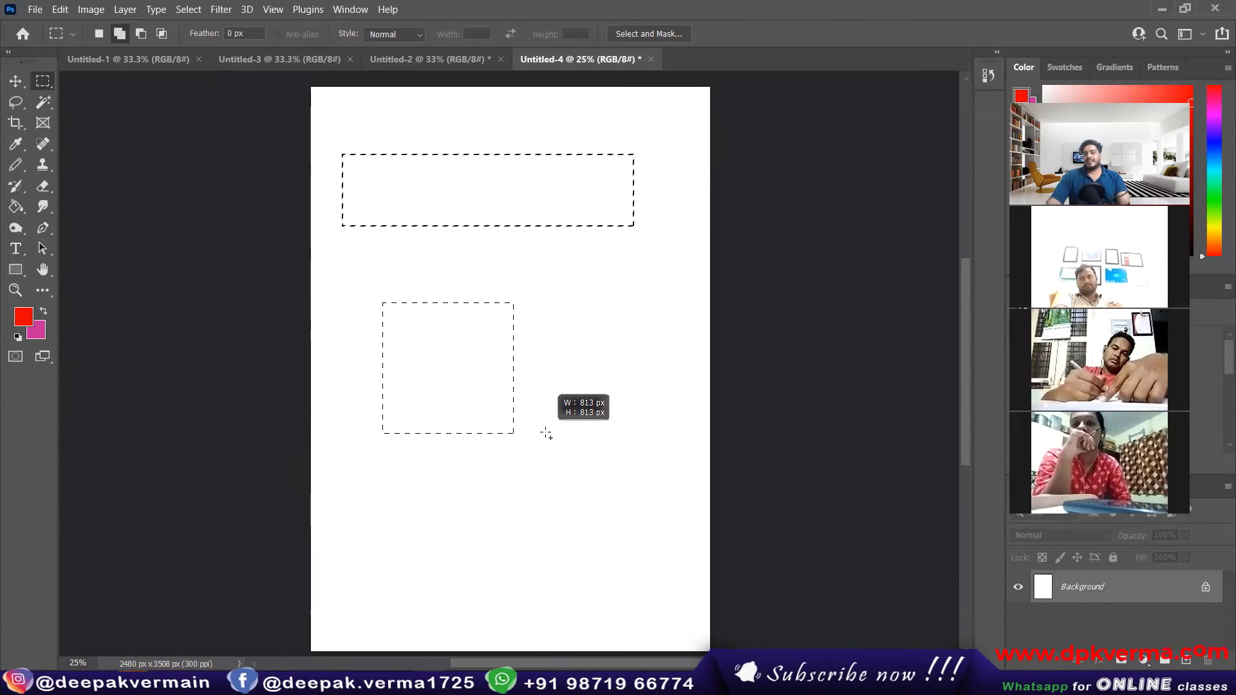
{"action": "left_click_drag", "start_coordinate": [546, 435], "coordinate": [594, 509]}
{"action": "left_click_drag", "start_coordinate": [599, 517], "coordinate": [597, 516]}
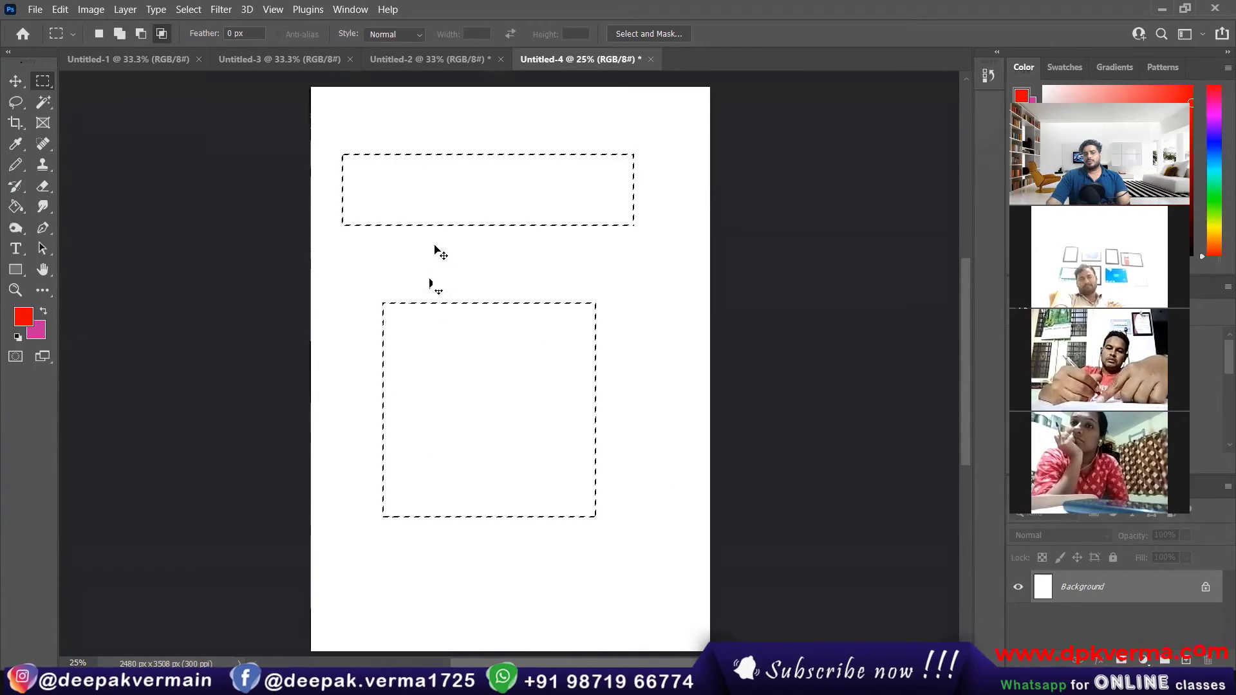
Step: Try the Subtract from Selection mode, clear both selections and draw a small rectangular marquee near the page's center
{"action": "left_click", "coordinate": [147, 32]}
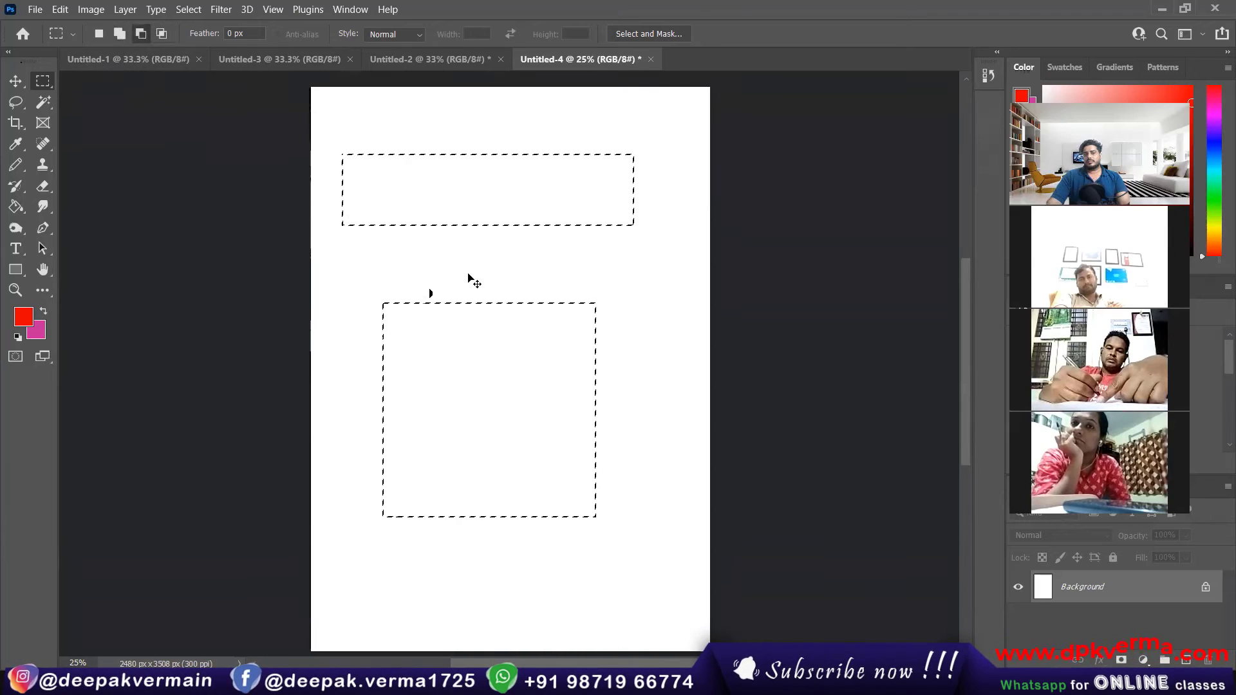
{"action": "key", "text": "shift"}
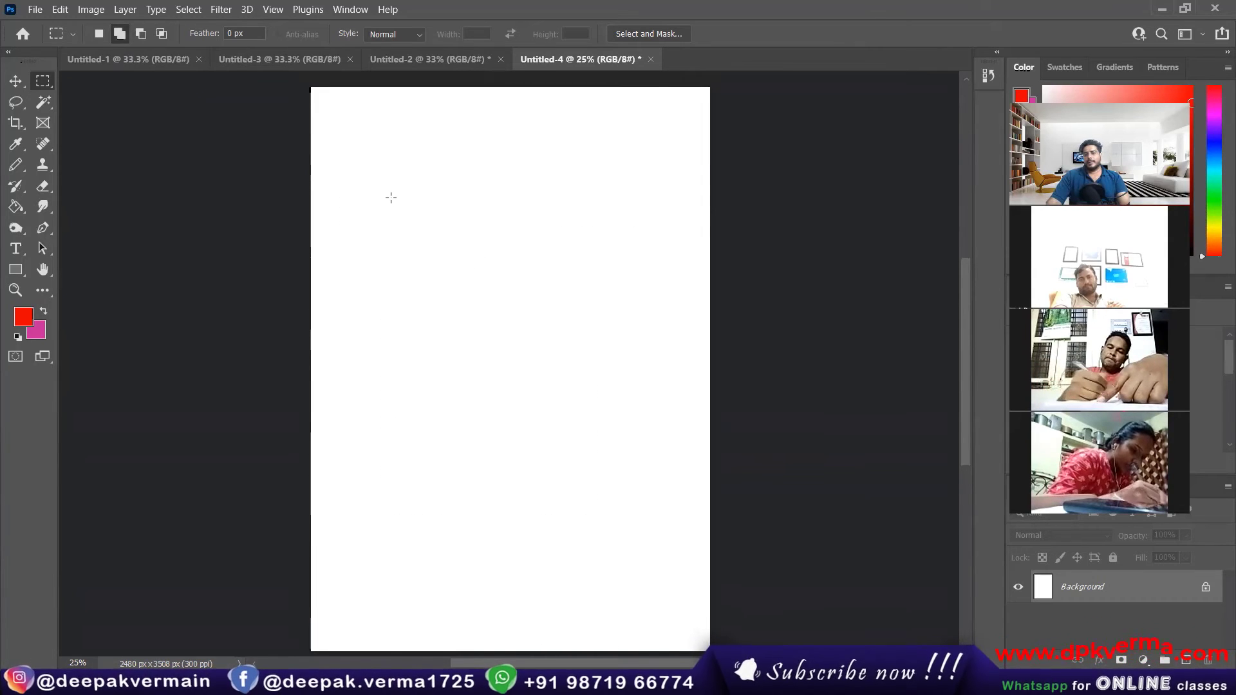
{"action": "left_click_drag", "start_coordinate": [487, 282], "coordinate": [580, 348]}
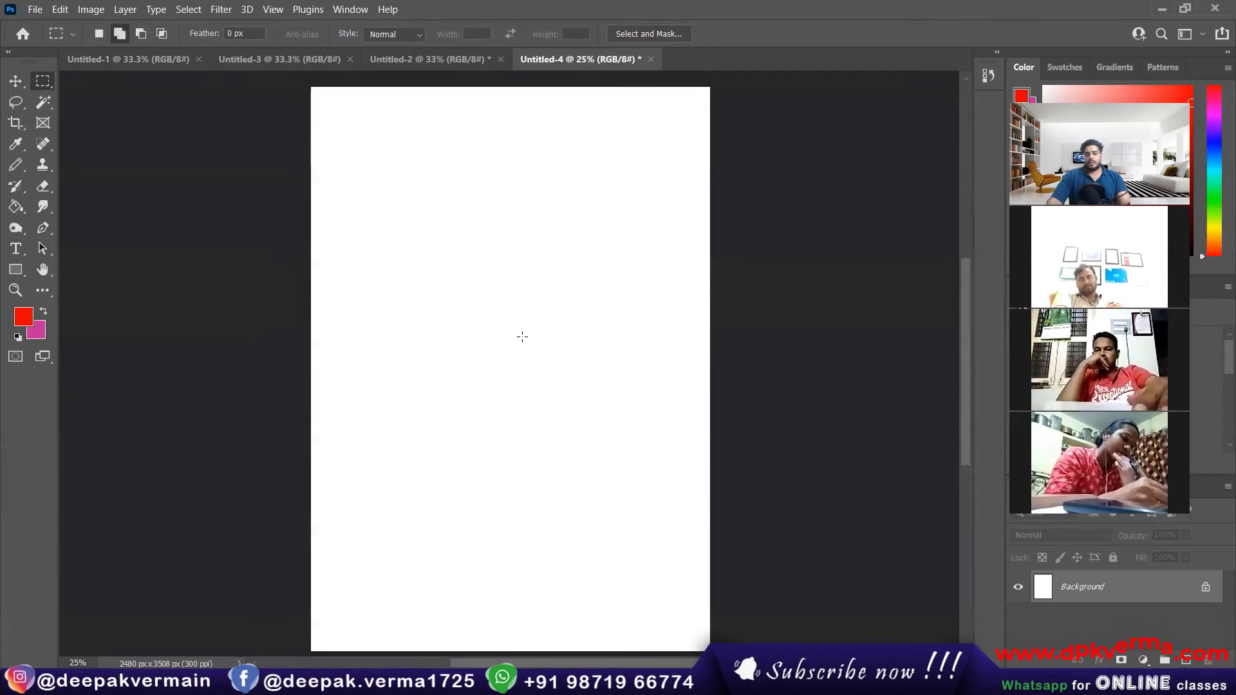
Step: Clear the trial rectangular marquee and place a red dot near the page's center with the Pencil tool at 20 px
{"action": "left_click_drag", "start_coordinate": [479, 308], "coordinate": [587, 394]}
{"action": "key", "text": "ctrl+d"}
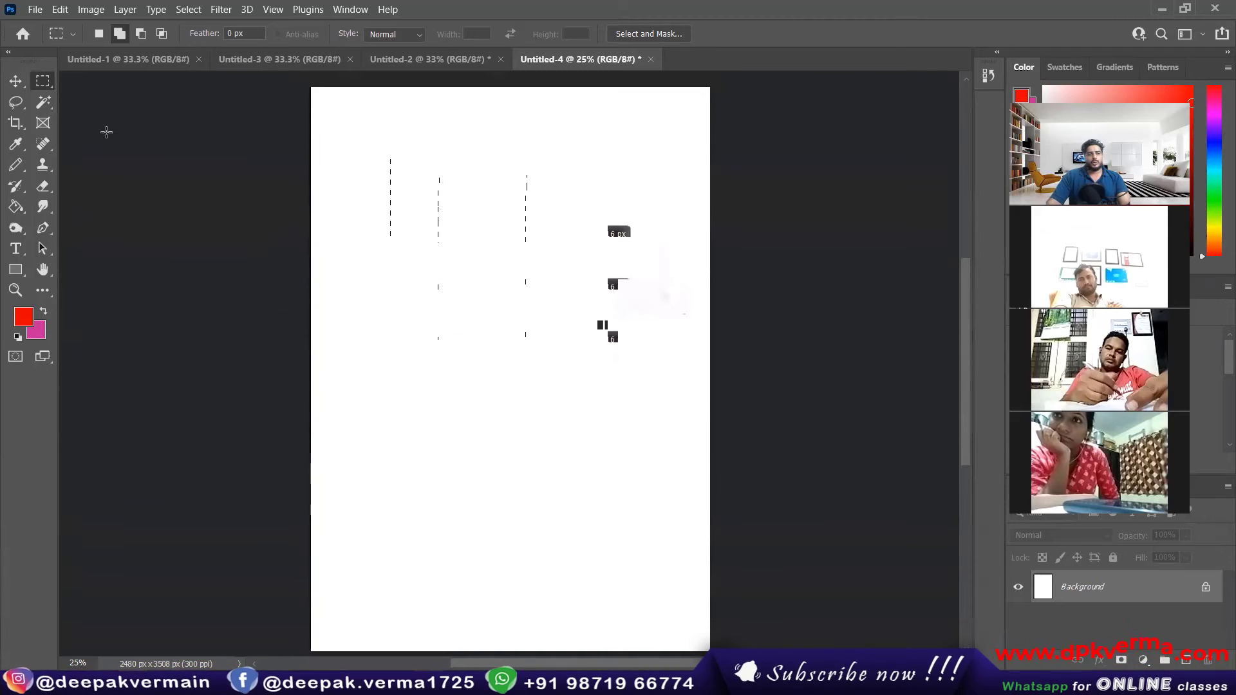
{"action": "left_click", "coordinate": [19, 169]}
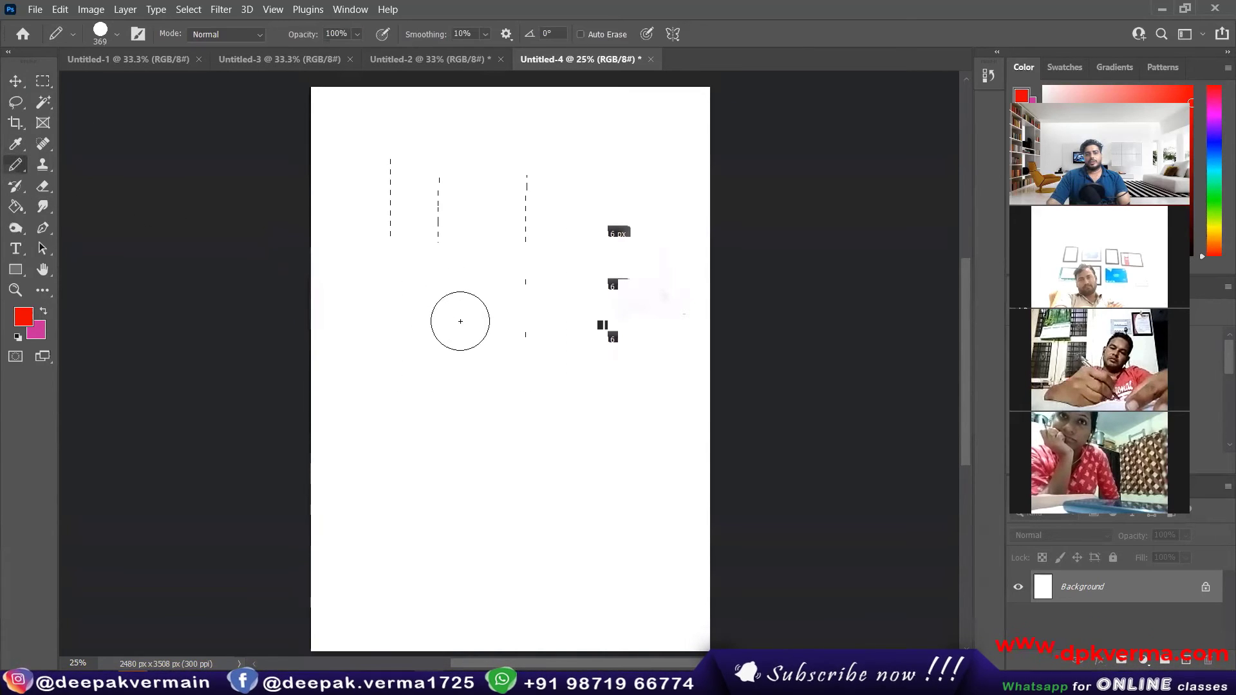
{"action": "left_click", "coordinate": [107, 41]}
{"action": "left_click_drag", "start_coordinate": [126, 79], "coordinate": [101, 85]}
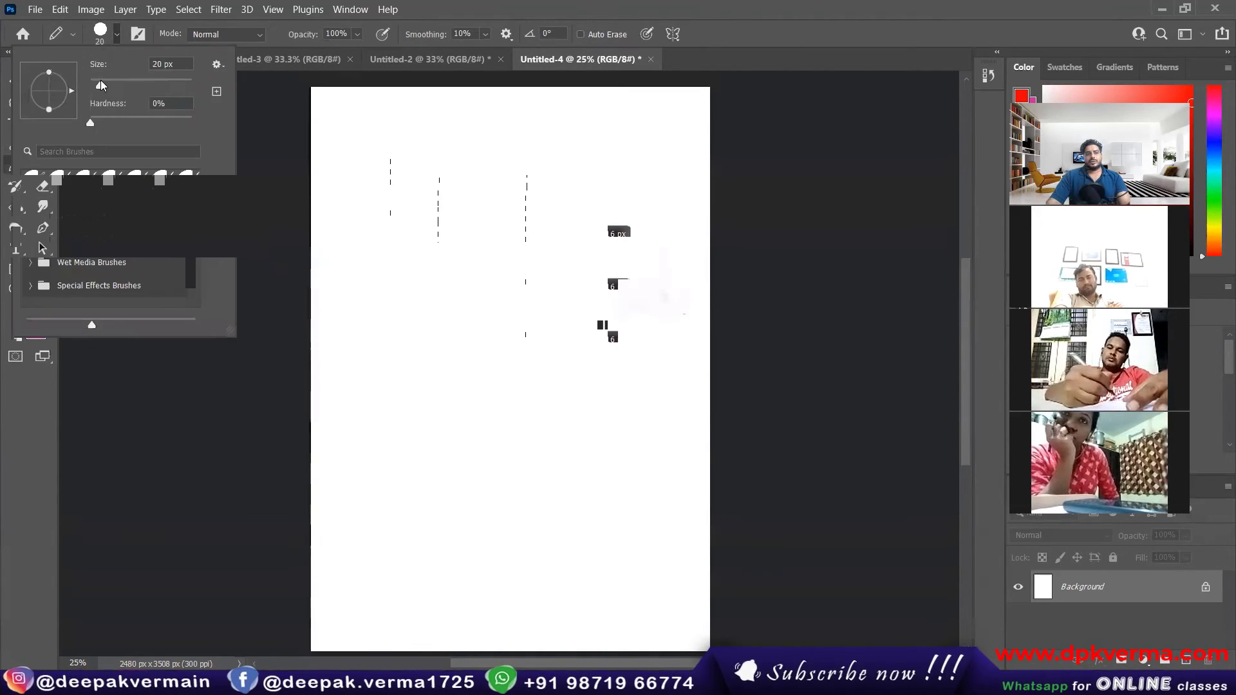
{"action": "left_click", "coordinate": [114, 37]}
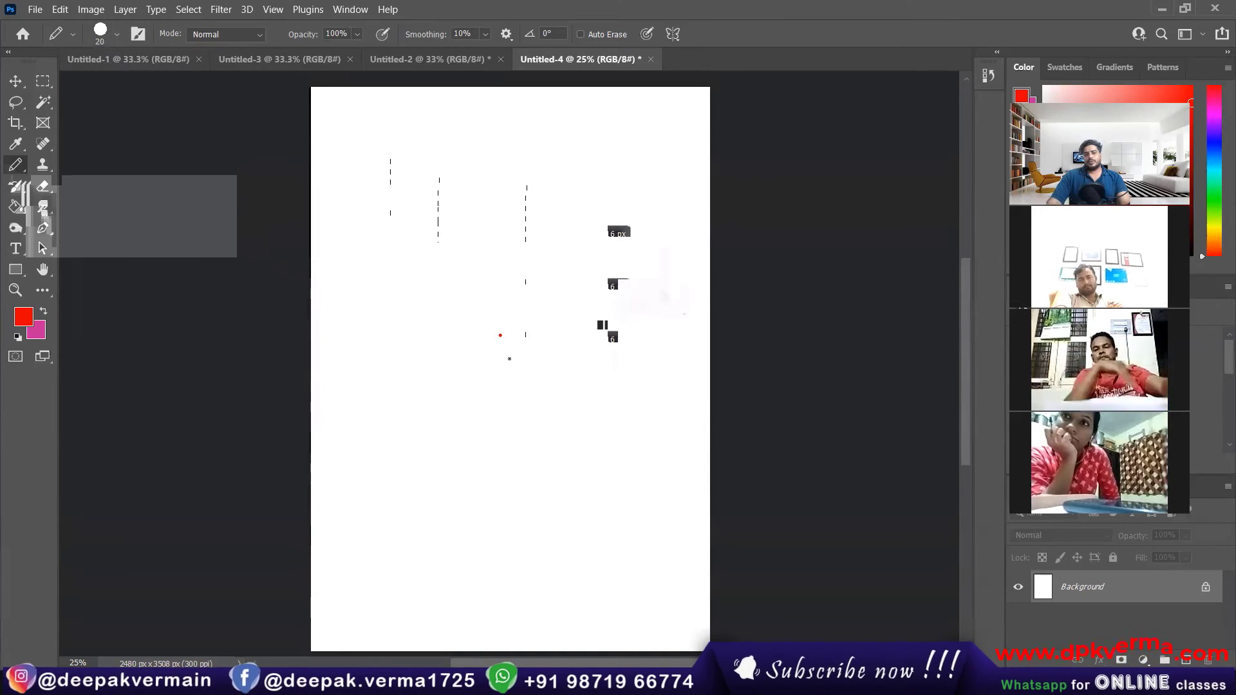
Step: Try a rectangular marquee starting at the red dot, clear it and draw a square marquee centered on the dot
{"action": "key", "text": "m"}
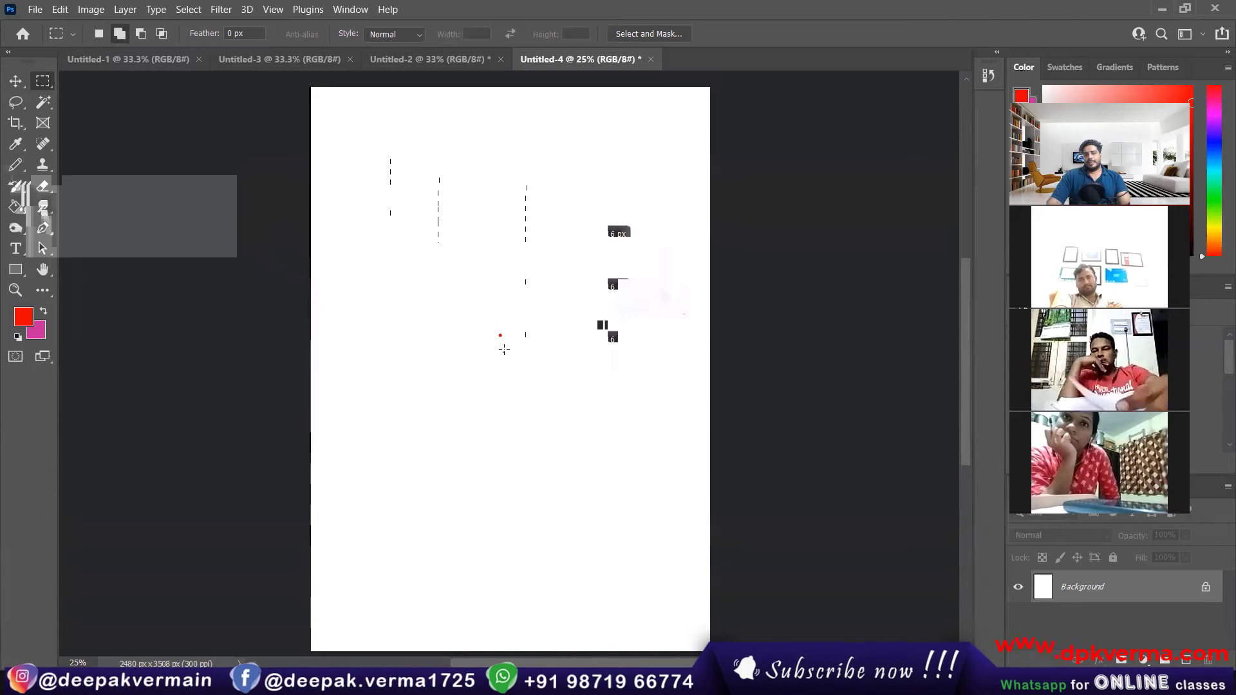
{"action": "left_click_drag", "start_coordinate": [499, 335], "coordinate": [629, 450]}
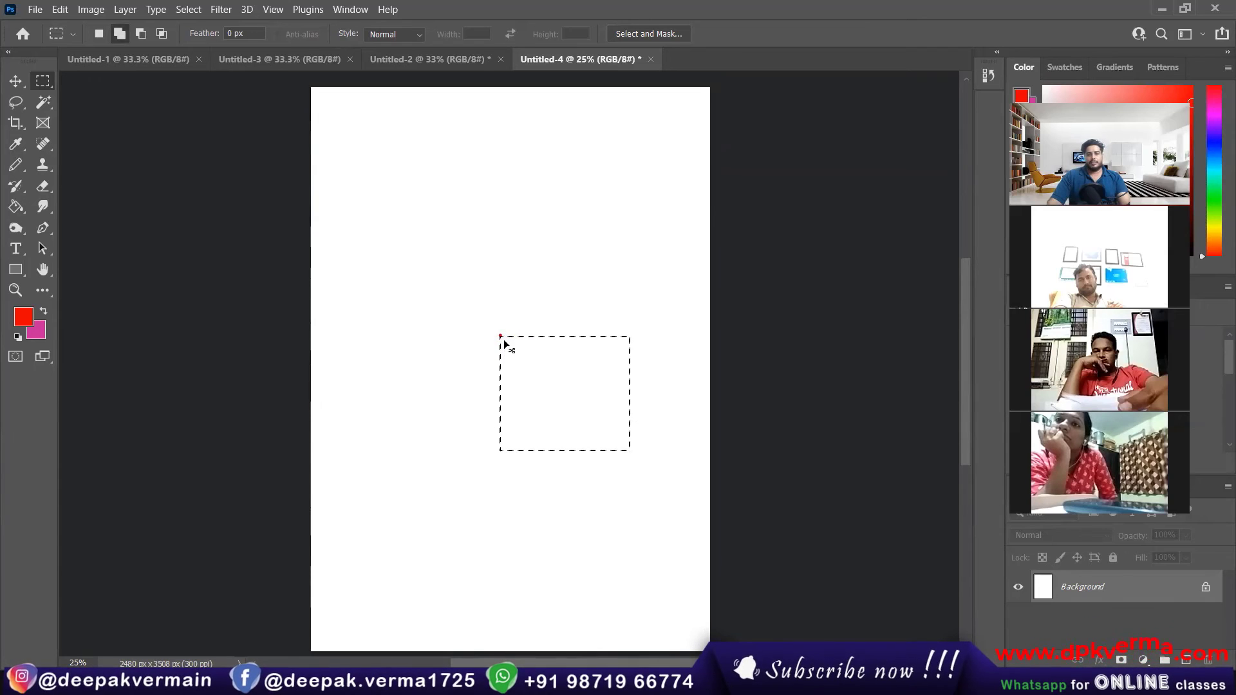
{"action": "key", "text": "ctrl+d"}
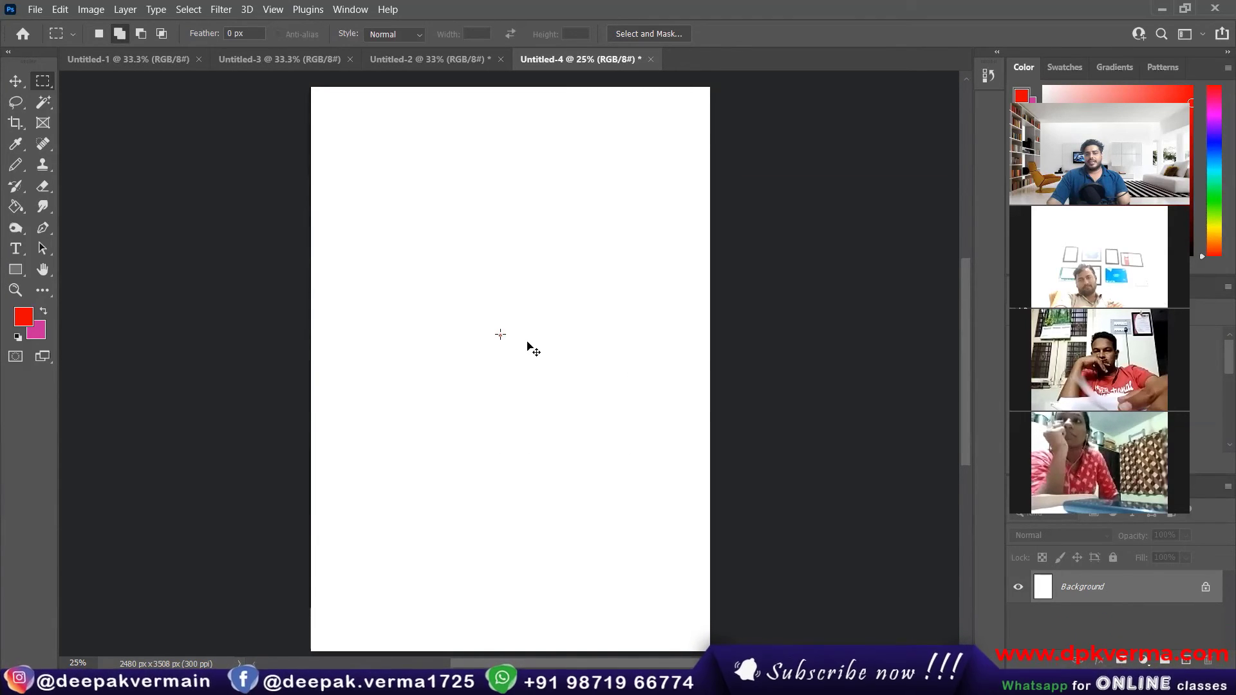
{"action": "left_click_drag", "start_coordinate": [500, 335], "coordinate": [607, 443]}
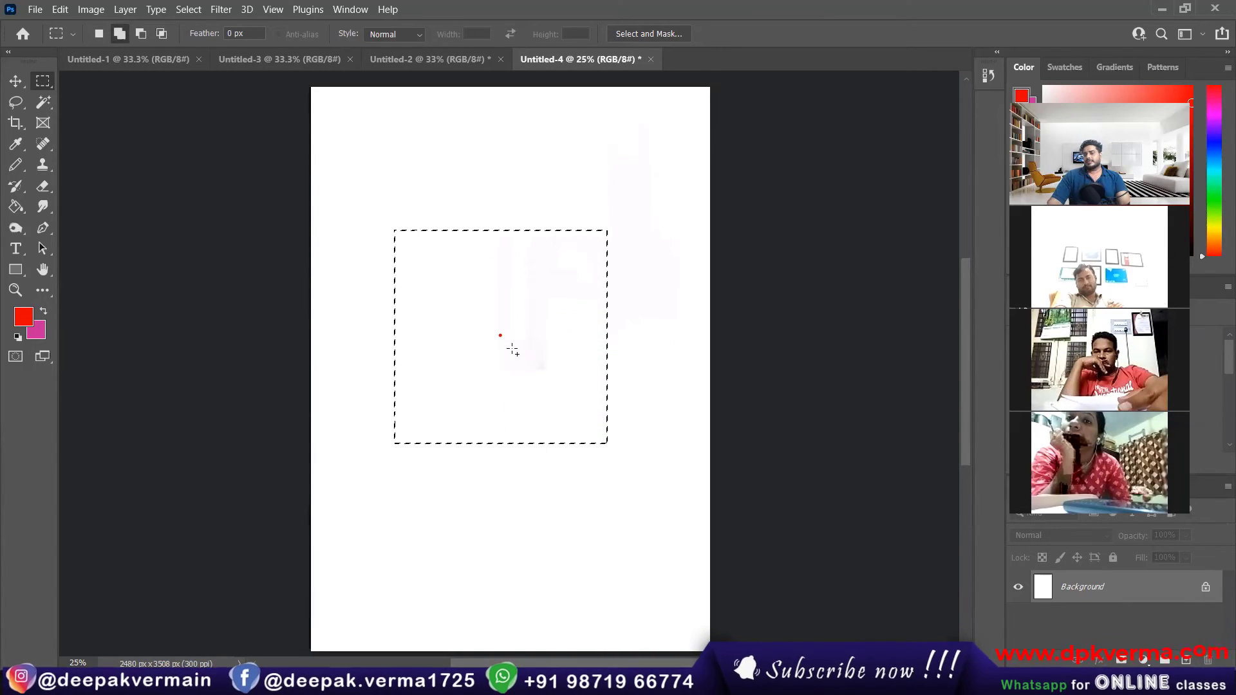
Step: Select a single pixel row across the page's upper part with the Single Row Marquee tool
{"action": "right_click", "coordinate": [43, 81]}
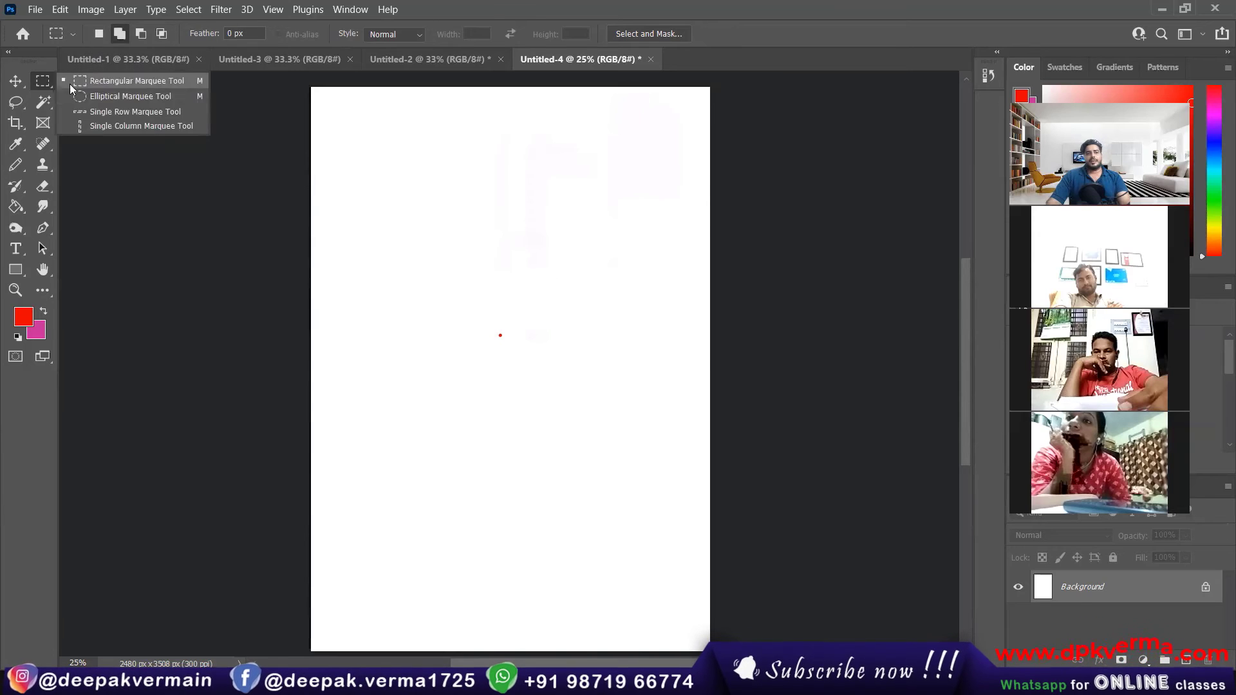
{"action": "left_click", "coordinate": [84, 110]}
{"action": "left_click_drag", "start_coordinate": [408, 175], "coordinate": [593, 238]}
Step: Try an off-center ellipse with the Elliptical Marquee tool, then draw a large circular marquee centered on the red dot
{"action": "right_click", "coordinate": [42, 80]}
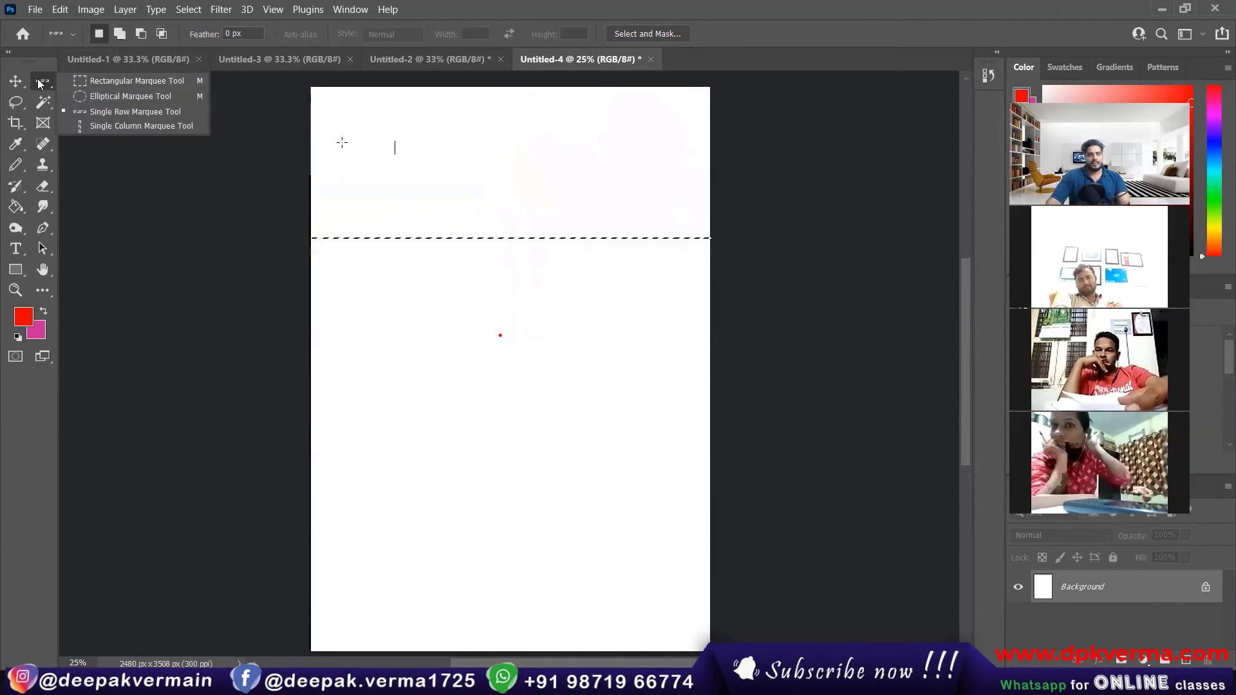
{"action": "left_click", "coordinate": [84, 93]}
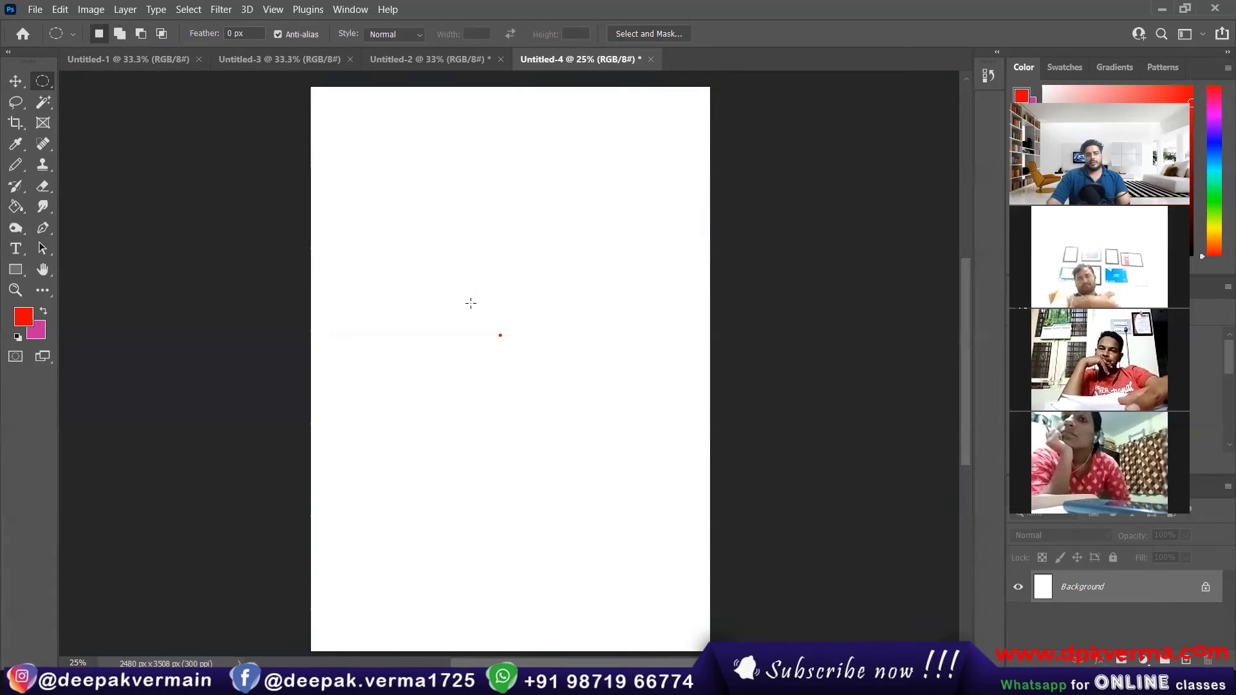
{"action": "left_click_drag", "start_coordinate": [442, 282], "coordinate": [618, 419]}
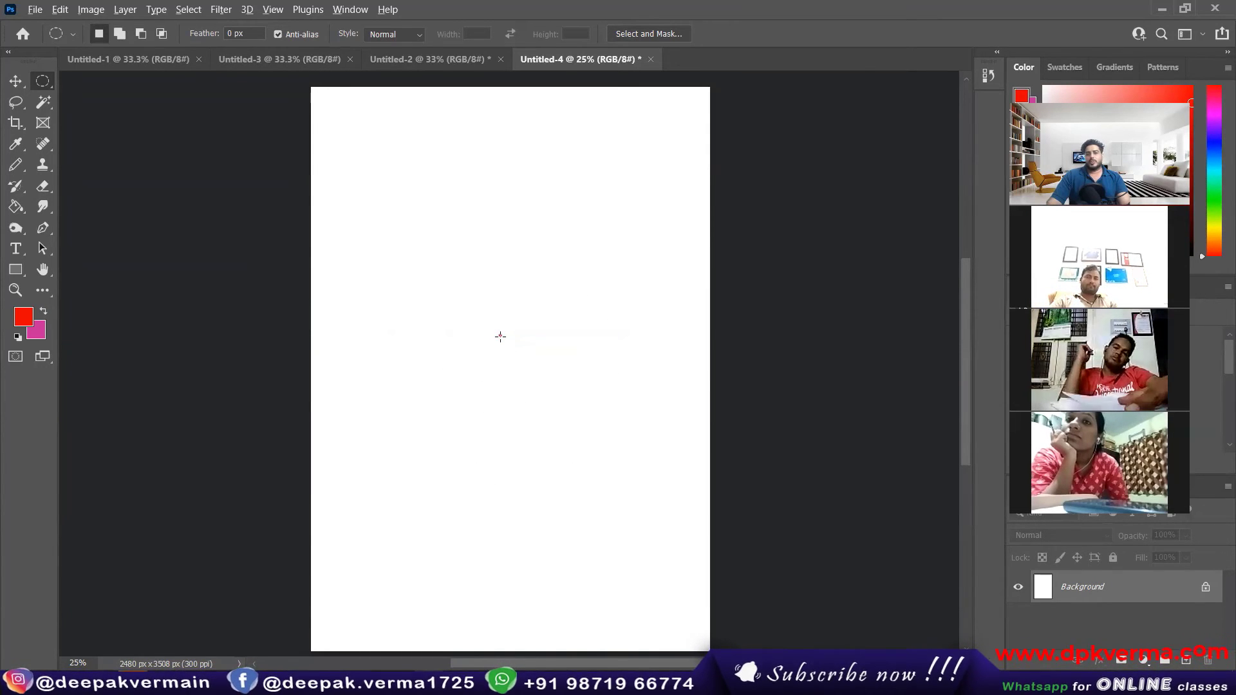
{"action": "left_click_drag", "start_coordinate": [511, 347], "coordinate": [624, 499]}
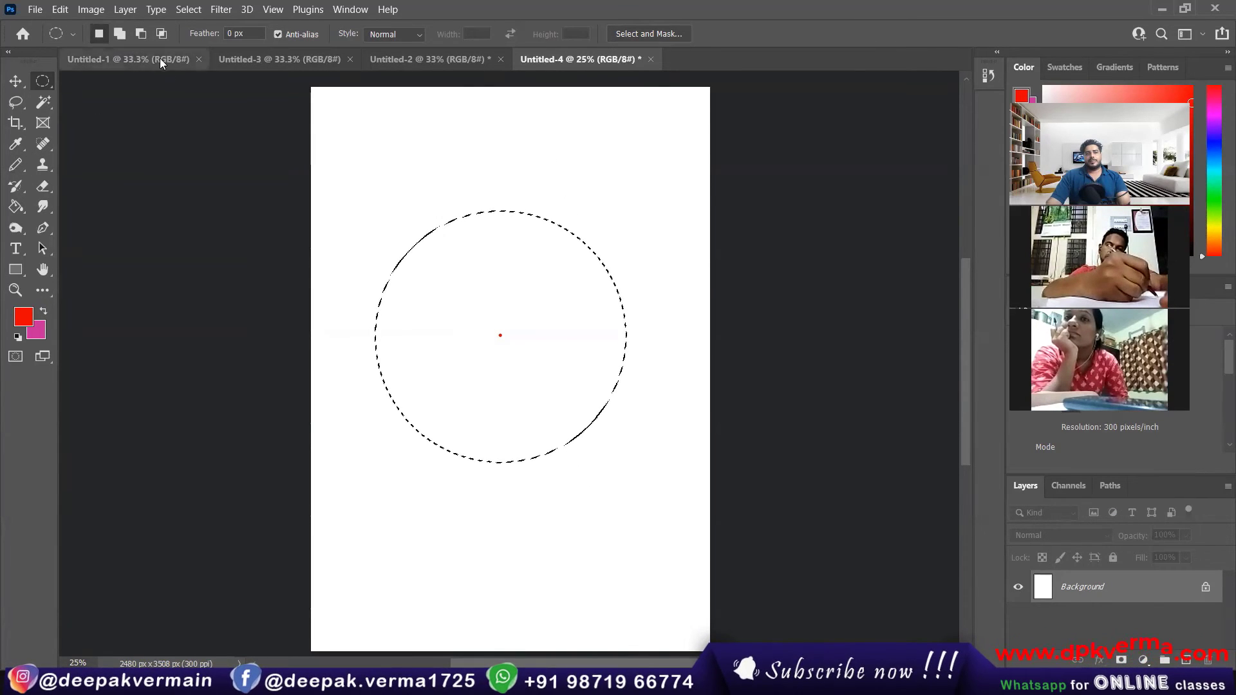
Step: Cut two oval eyes and a mouth out of the circular selection with the Subtract from Selection mode
{"action": "left_click", "coordinate": [137, 34]}
{"action": "left_click_drag", "start_coordinate": [403, 290], "coordinate": [597, 322]}
{"action": "left_click_drag", "start_coordinate": [469, 392], "coordinate": [546, 430]}
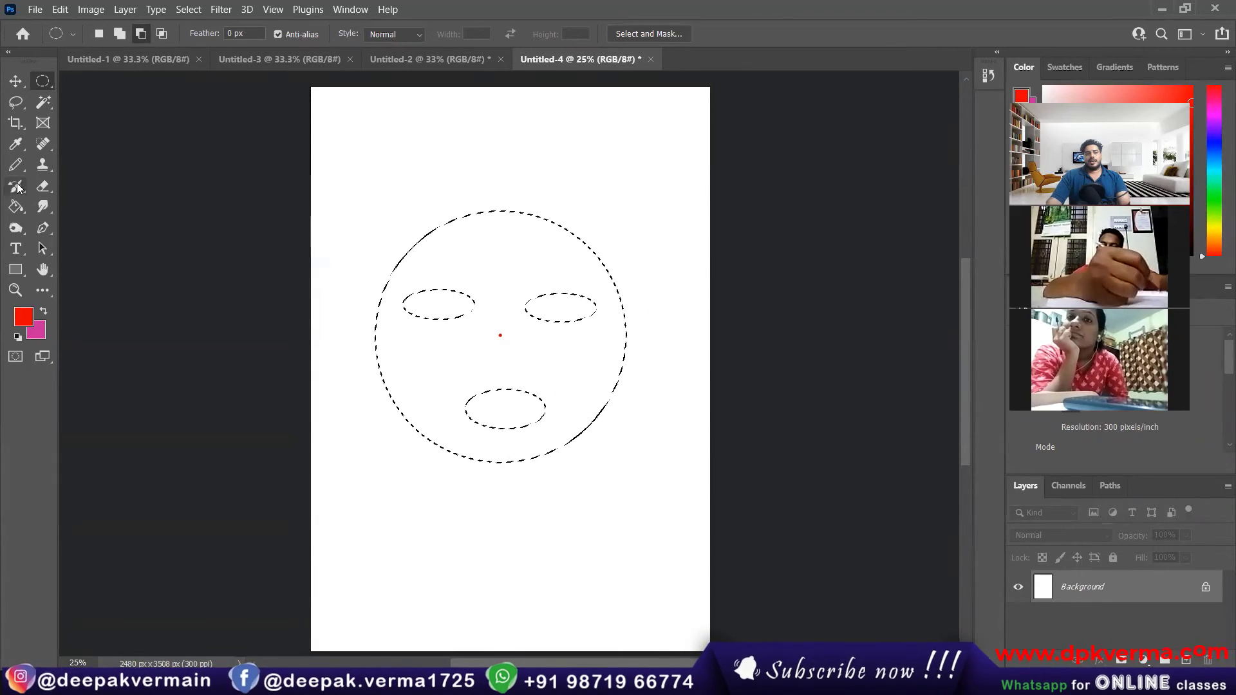
Step: Fill the round face selection with red using the Paint Bucket, undo the fill and clear the selection
{"action": "left_click", "coordinate": [16, 207]}
{"action": "left_click", "coordinate": [506, 293]}
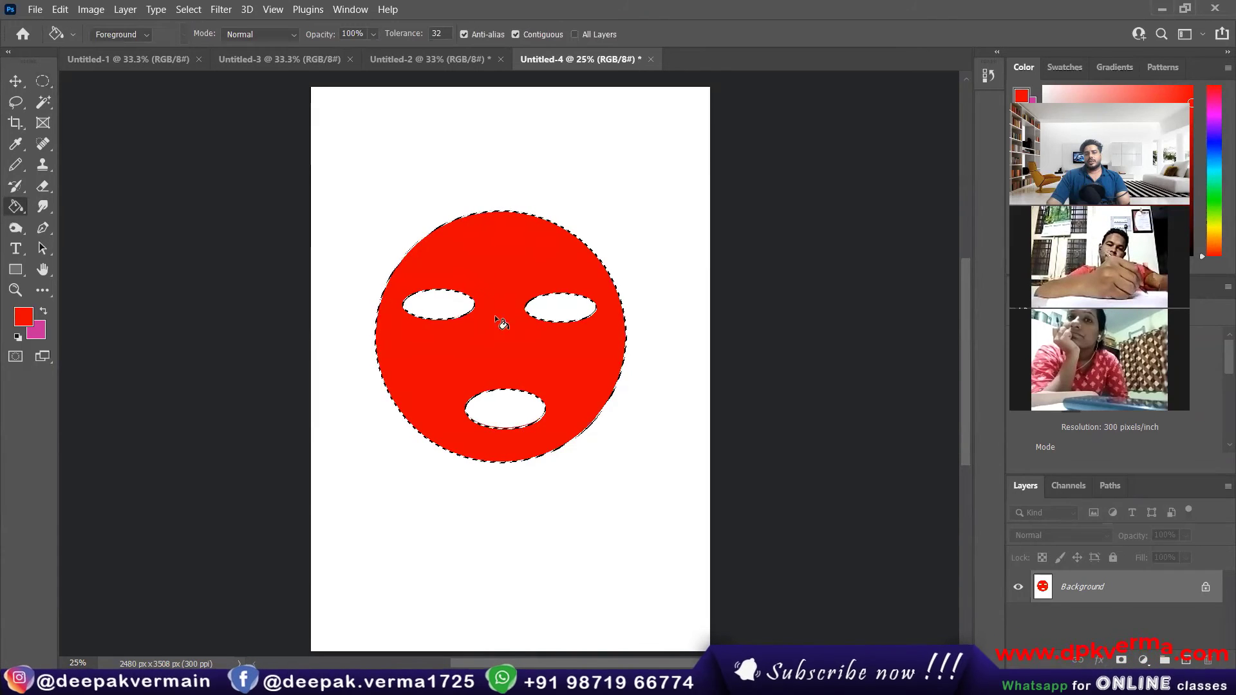
{"action": "key", "text": "ctrl+d"}
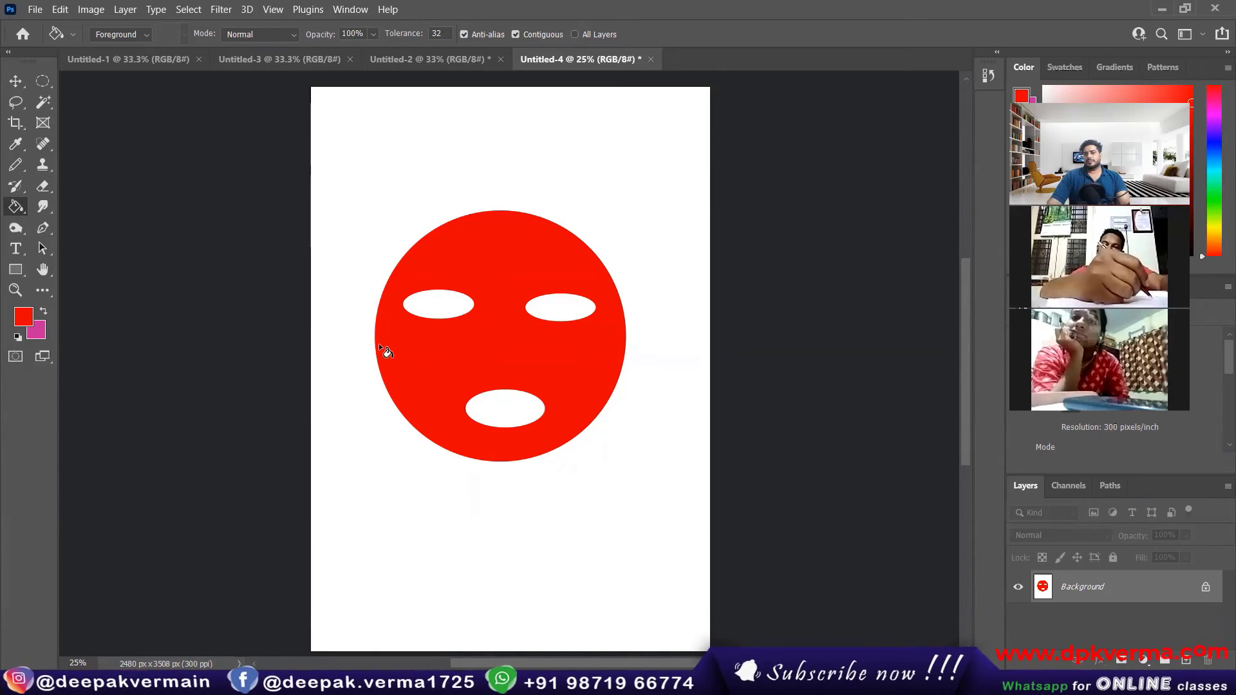
{"action": "key", "text": "ctrl+z"}
{"action": "key", "text": "ctrl+z"}
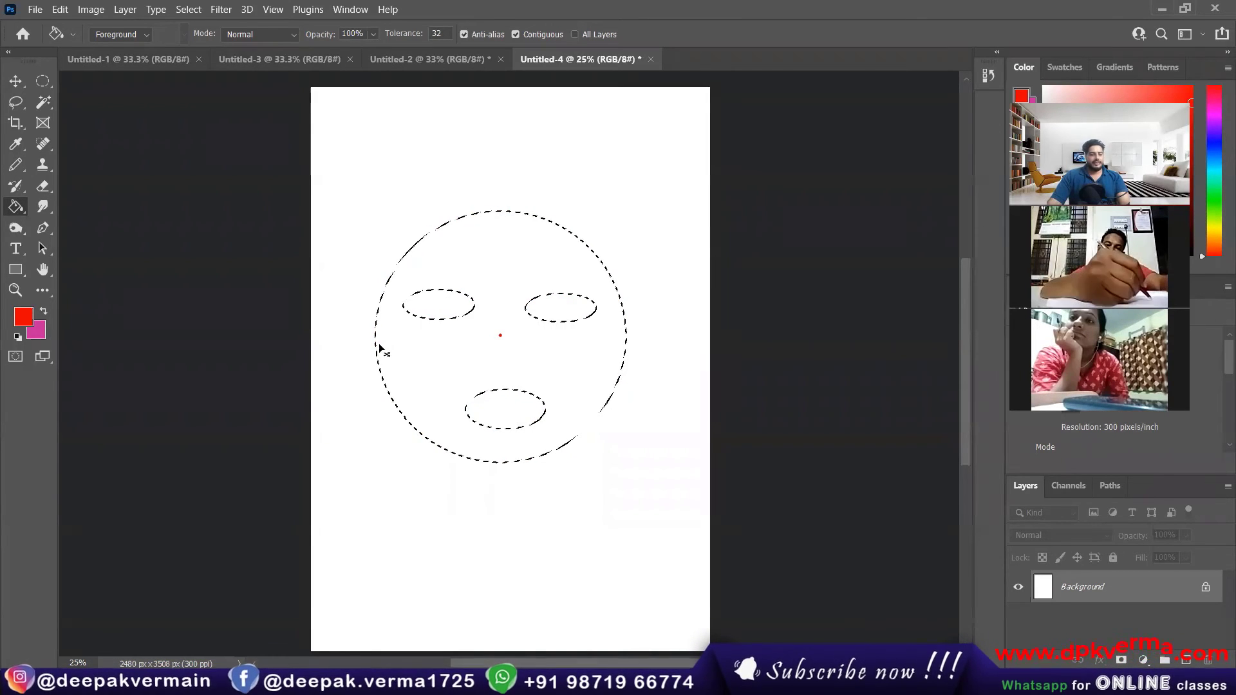
{"action": "key", "text": "ctrl+d"}
Step: Draw a tall elliptical marquee around the red dot and try the Add to Selection and Subtract from Selection modes
{"action": "left_click", "coordinate": [39, 81]}
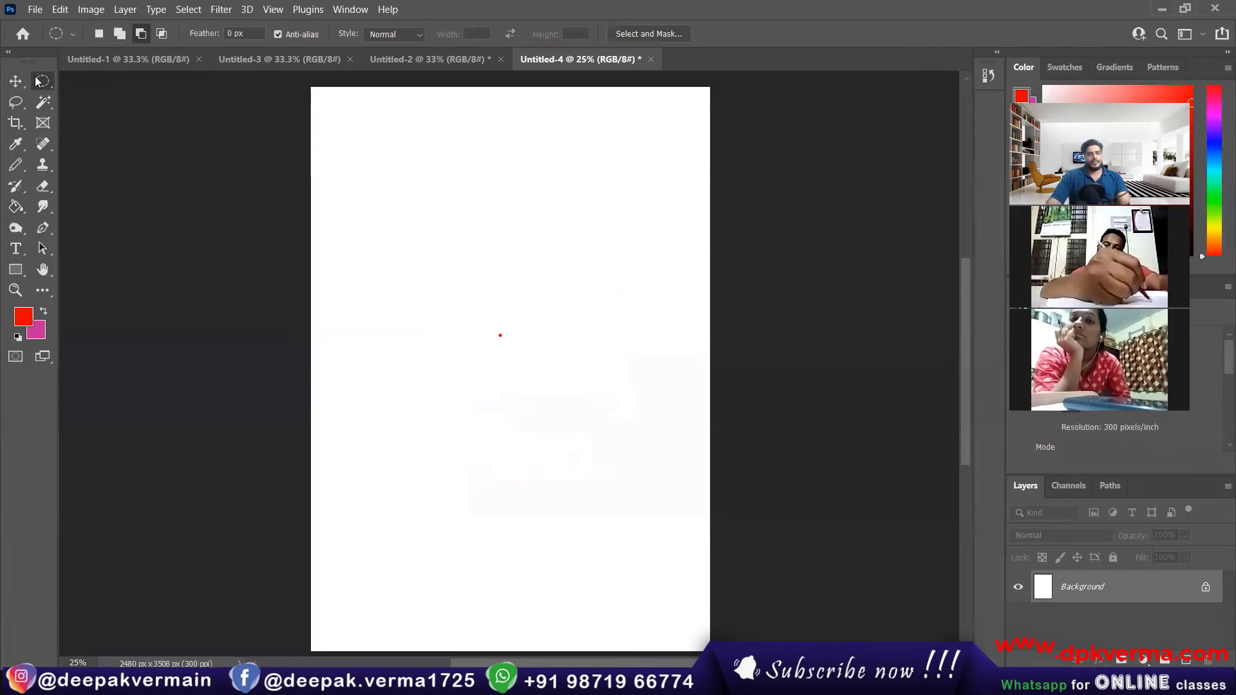
{"action": "left_click_drag", "start_coordinate": [392, 199], "coordinate": [639, 497]}
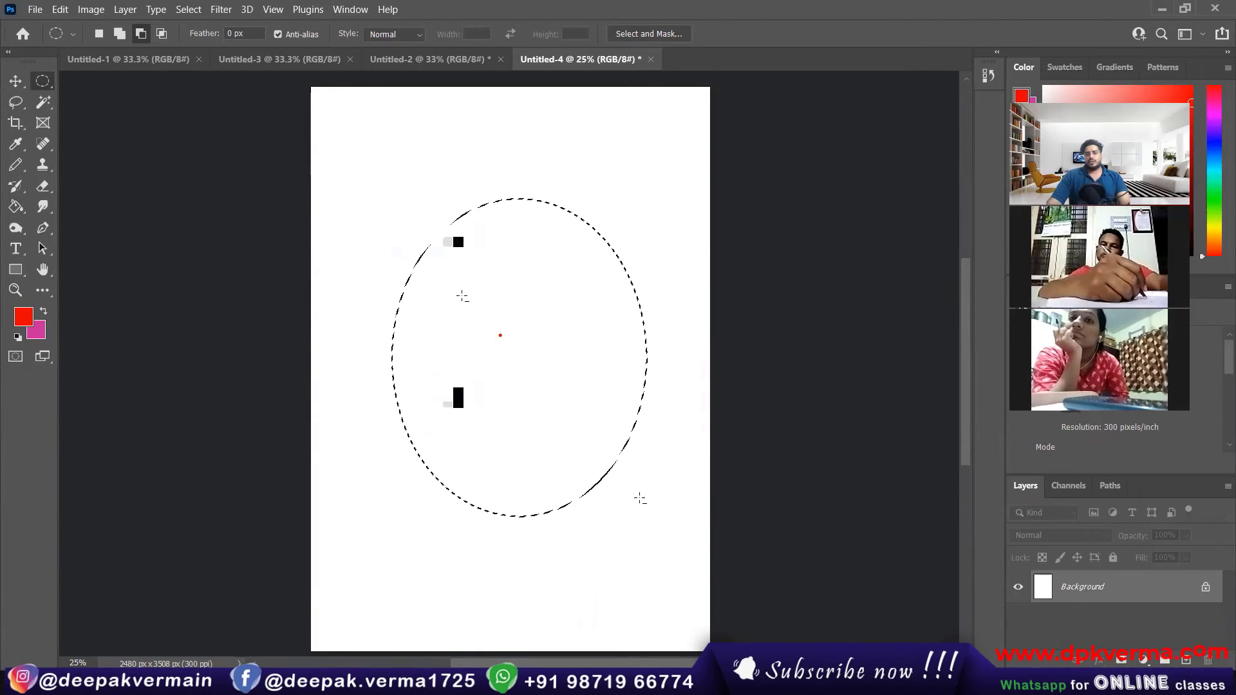
{"action": "left_click", "coordinate": [119, 35]}
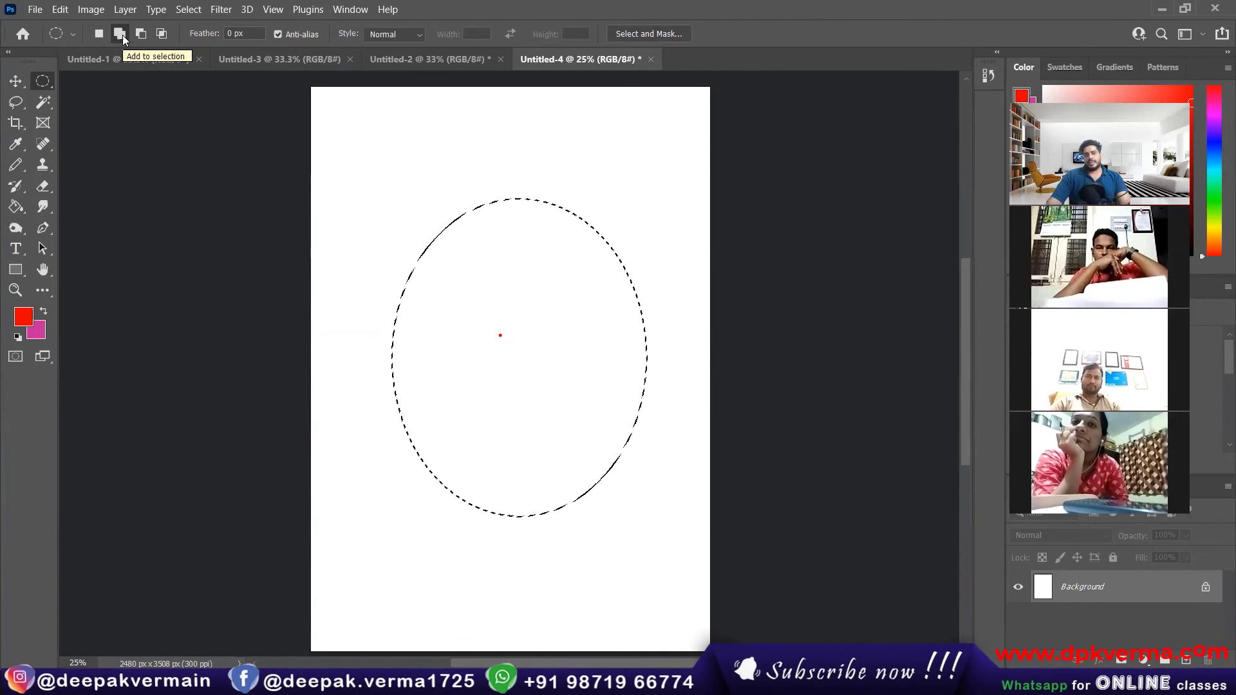
{"action": "left_click", "coordinate": [140, 35]}
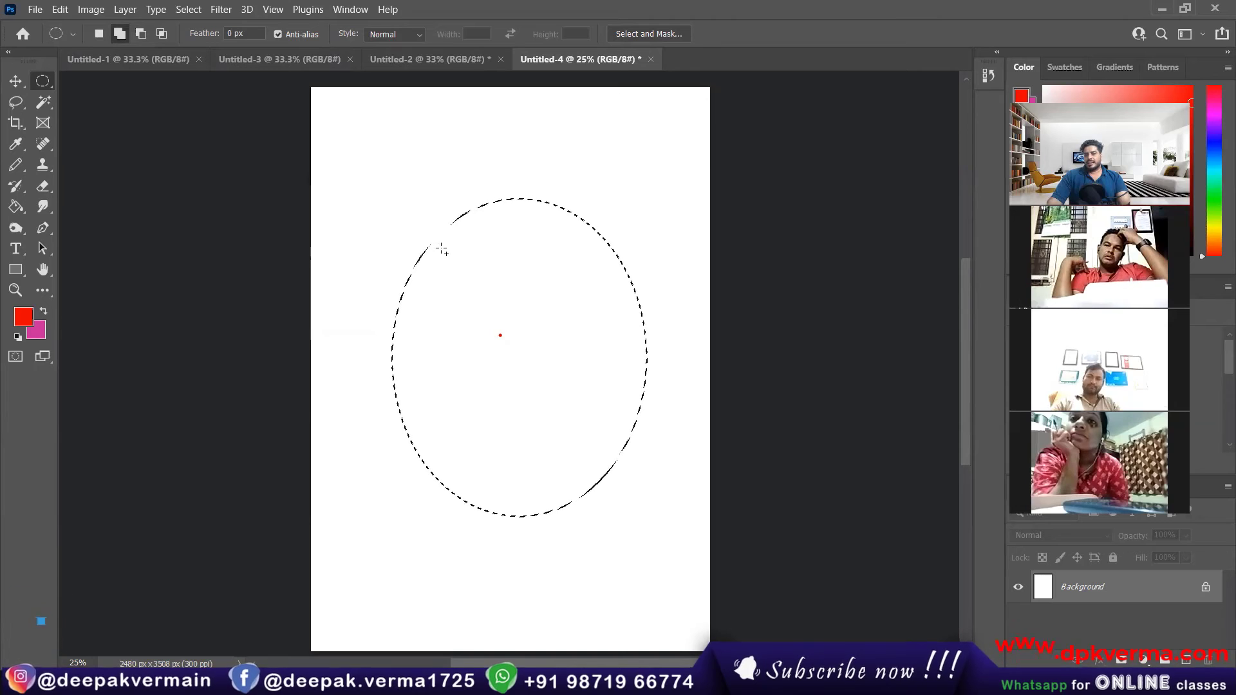
Step: Subtract two oval eyes and a mouth from the tall elliptical selection
{"action": "key", "text": "alt"}
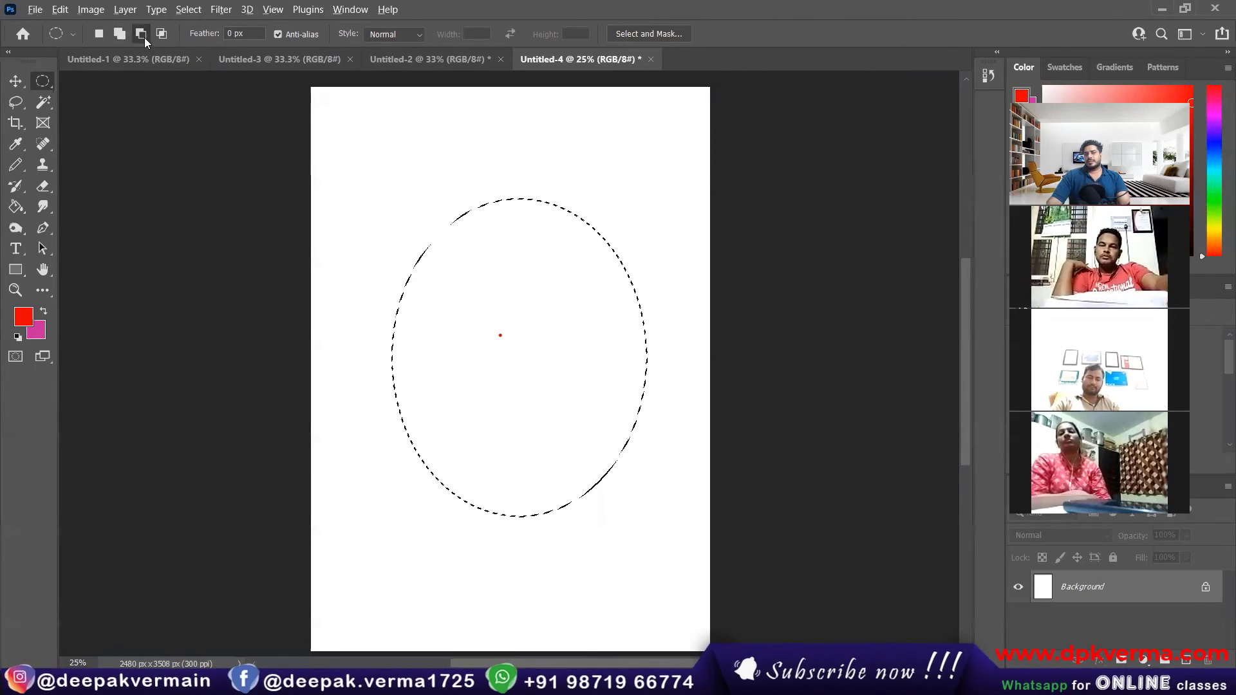
{"action": "key", "text": "shift"}
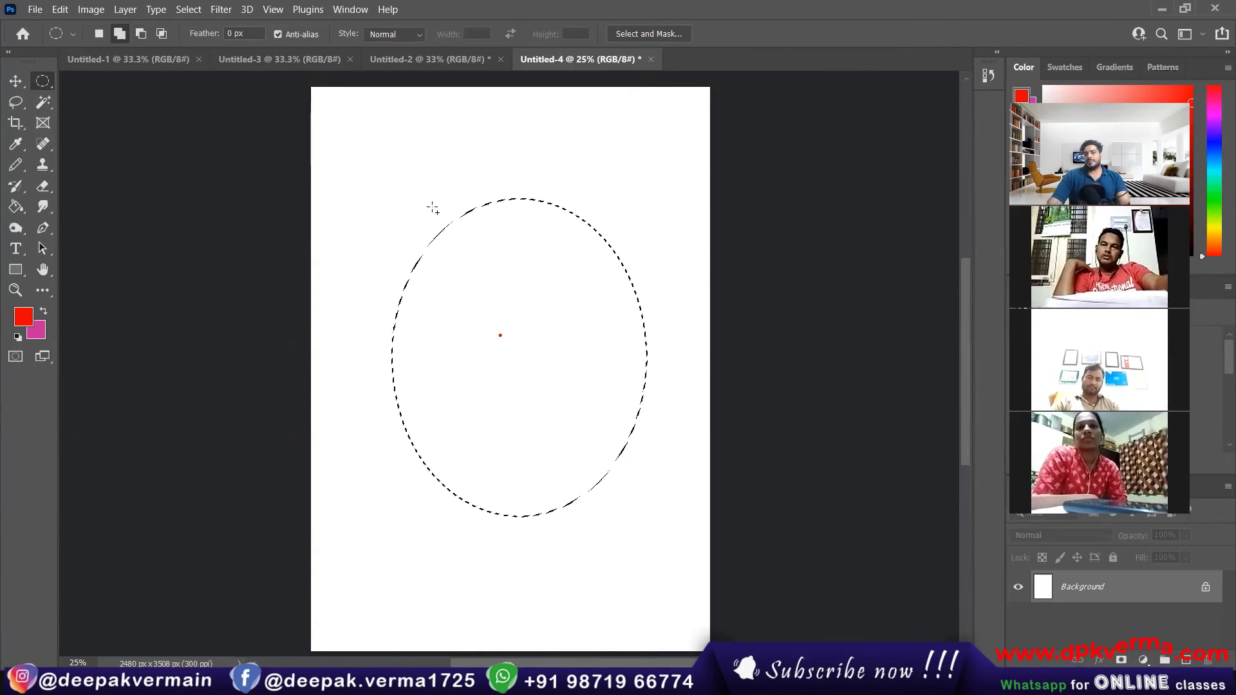
{"action": "key", "text": "alt"}
{"action": "left_click_drag", "start_coordinate": [435, 281], "coordinate": [512, 338]}
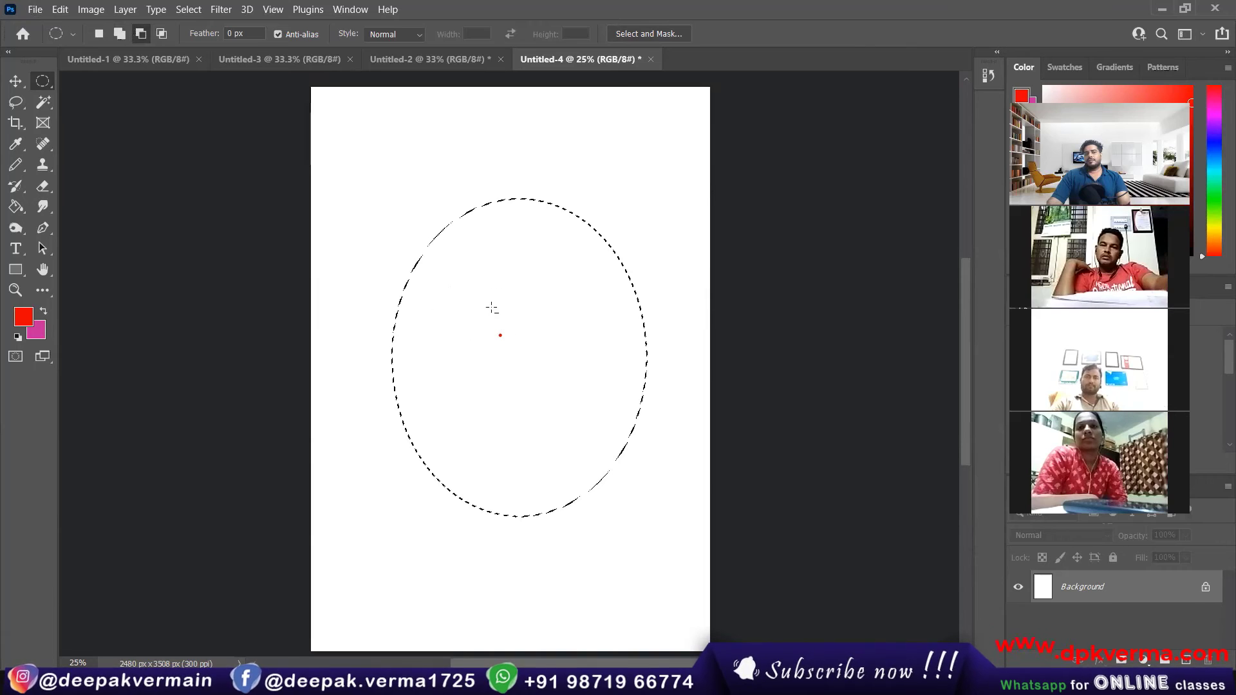
{"action": "left_click_drag", "start_coordinate": [550, 293], "coordinate": [626, 343]}
{"action": "left_click_drag", "start_coordinate": [493, 421], "coordinate": [567, 462]}
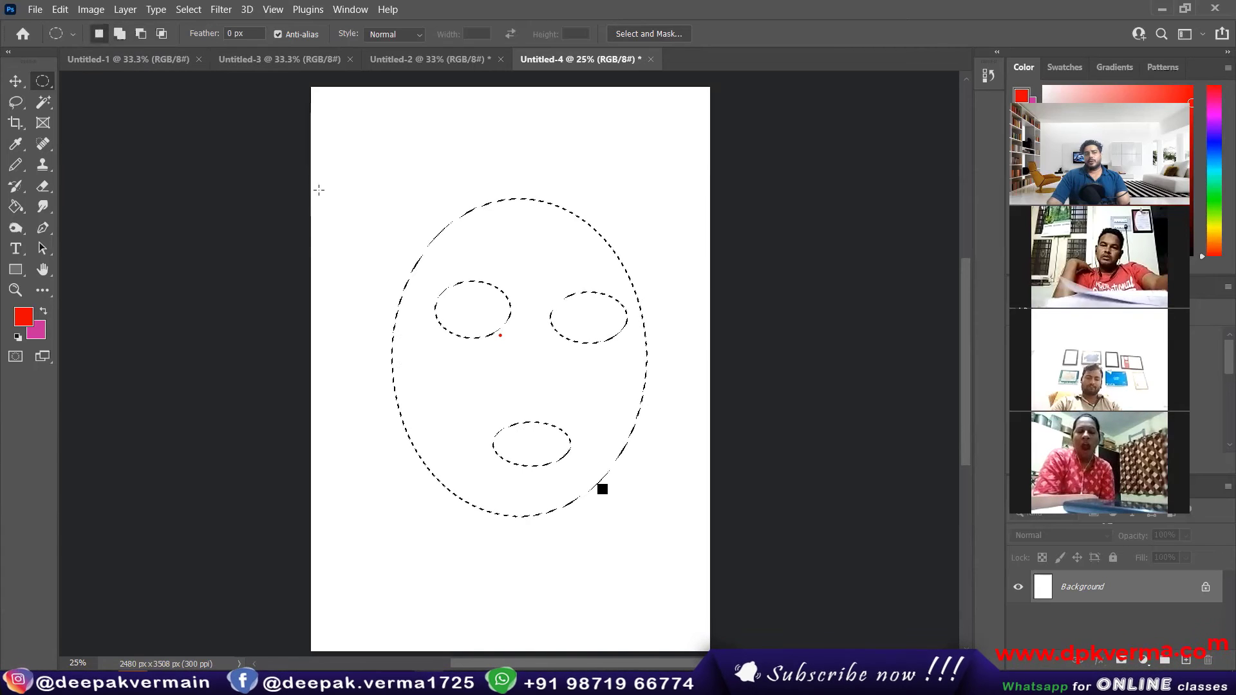
Step: Add a round ear at each upper side of the face with the Add to Selection mode
{"action": "left_click", "coordinate": [121, 34]}
{"action": "left_click_drag", "start_coordinate": [367, 169], "coordinate": [462, 251]}
{"action": "left_click_drag", "start_coordinate": [657, 172], "coordinate": [575, 245]}
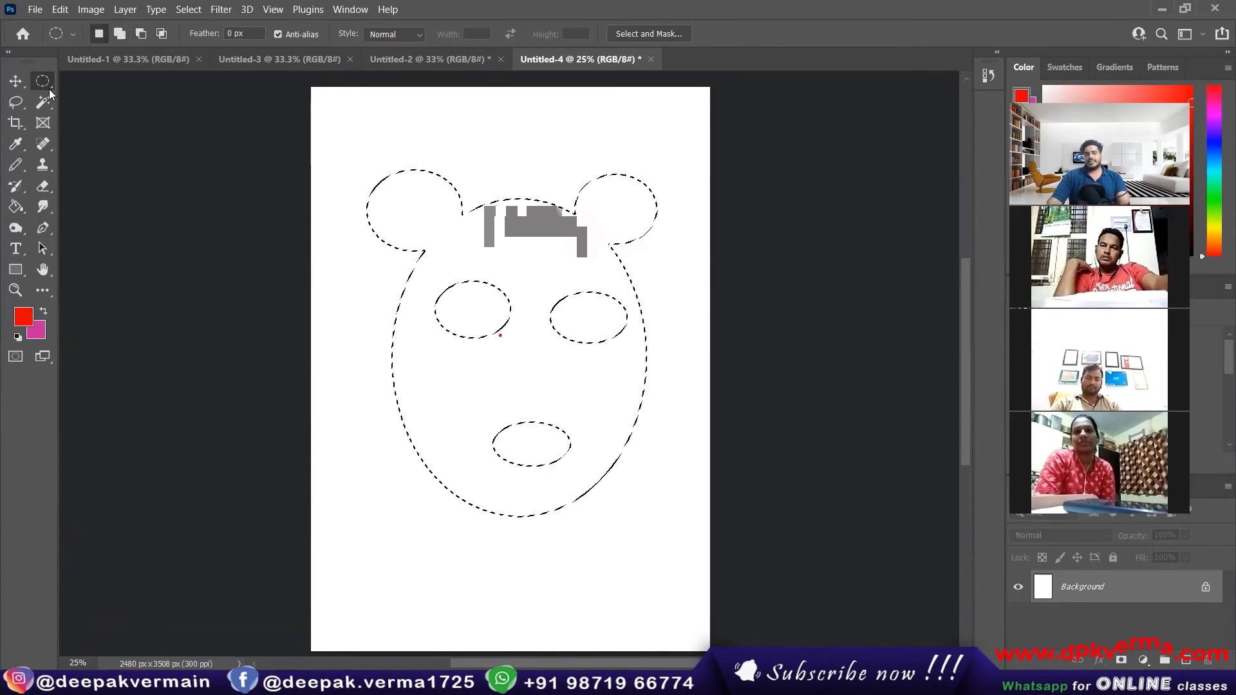
Step: Fill the eared face selection with red using the Paint Bucket and deselect it
{"action": "left_click", "coordinate": [20, 207]}
{"action": "left_click", "coordinate": [547, 253]}
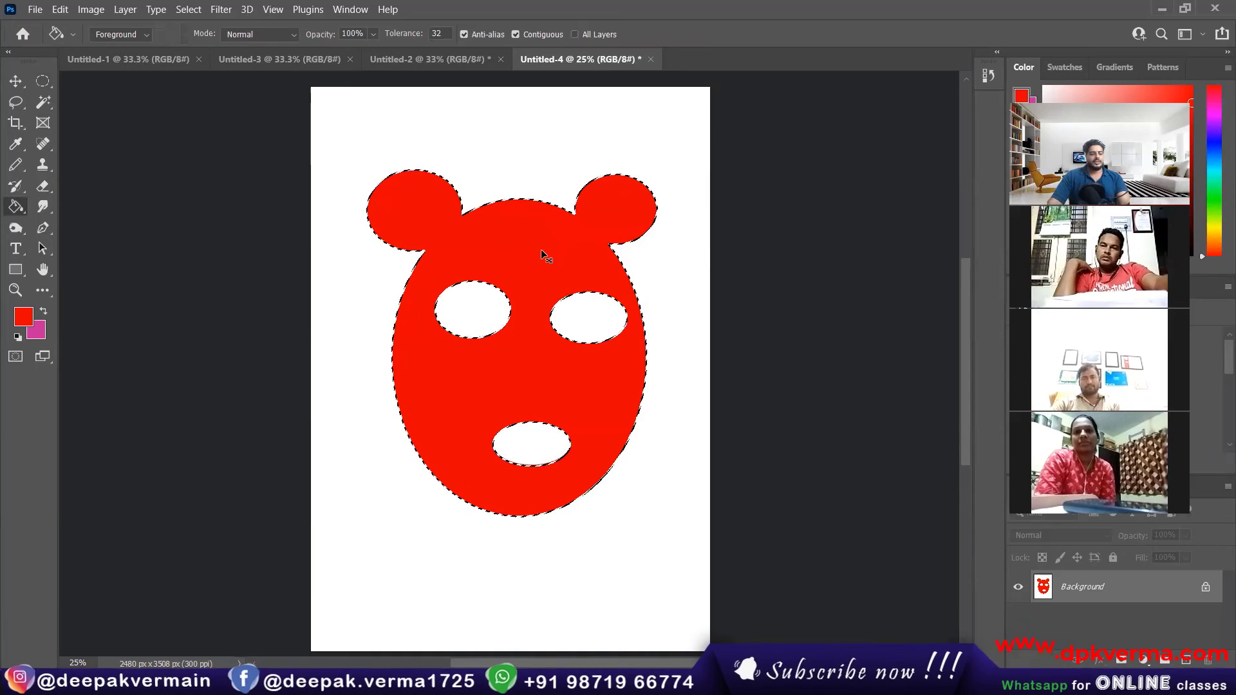
{"action": "key", "text": "ctrl+d"}
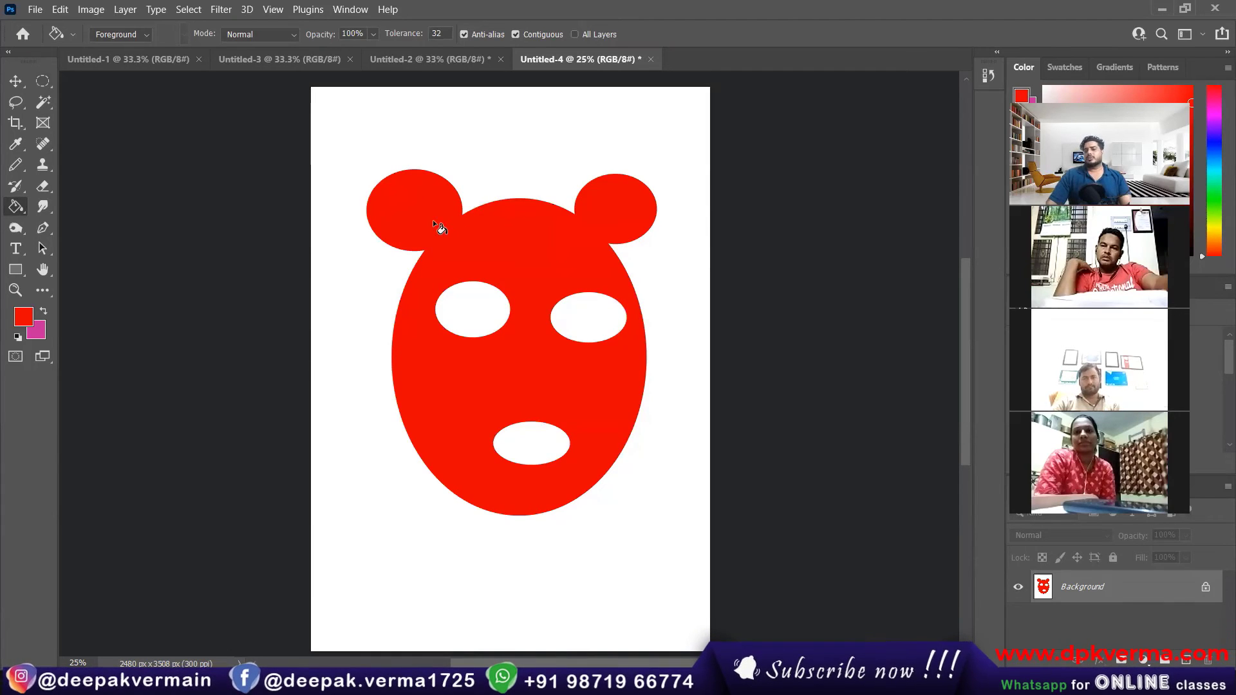
{"action": "left_click", "coordinate": [49, 75]}
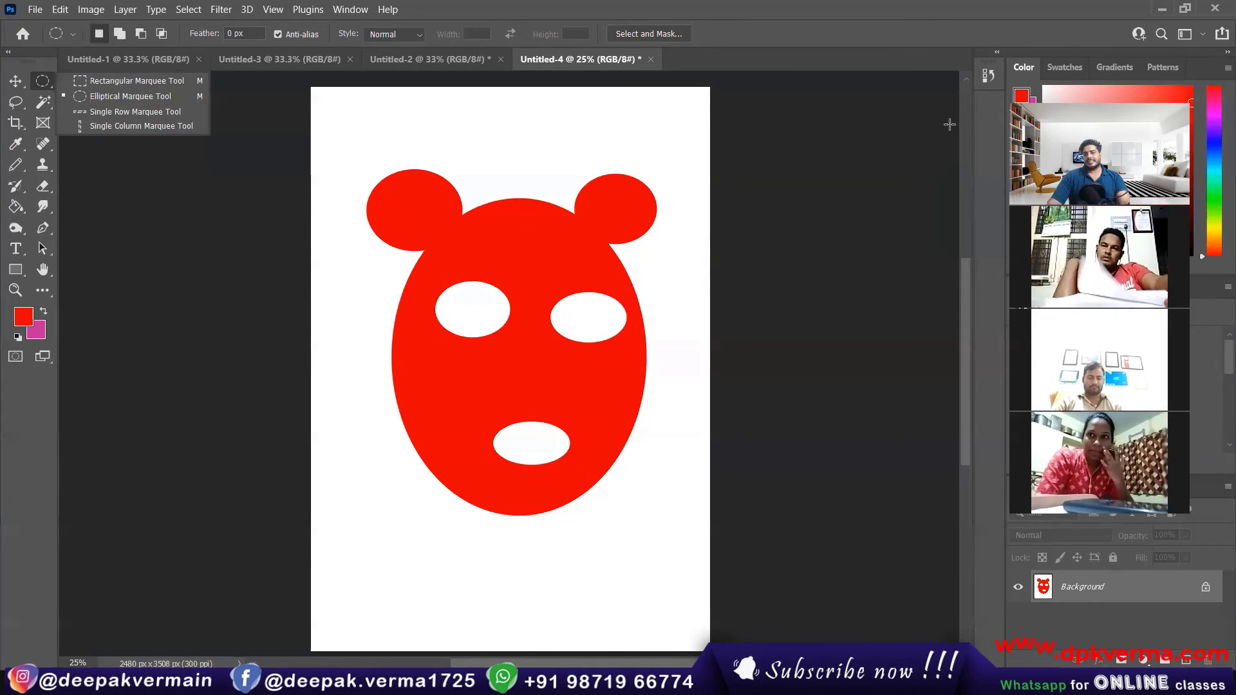
{"action": "left_click", "coordinate": [50, 85]}
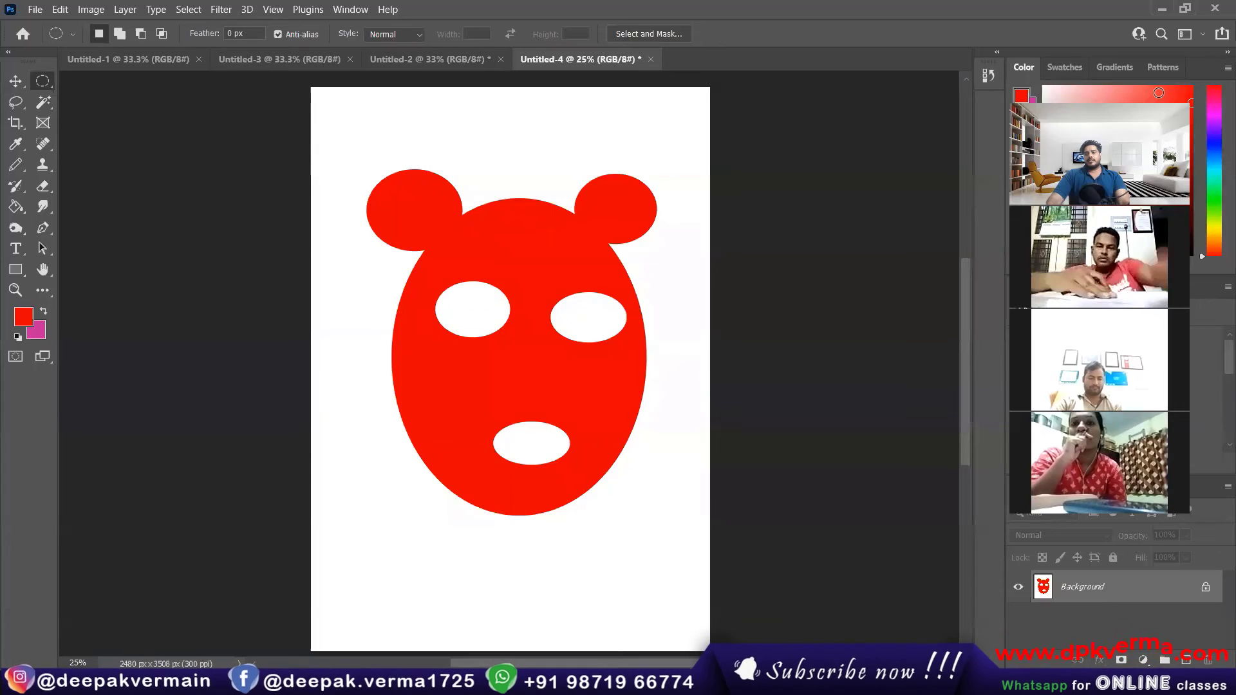
{"action": "left_click_drag", "start_coordinate": [1088, 102], "coordinate": [903, 71]}
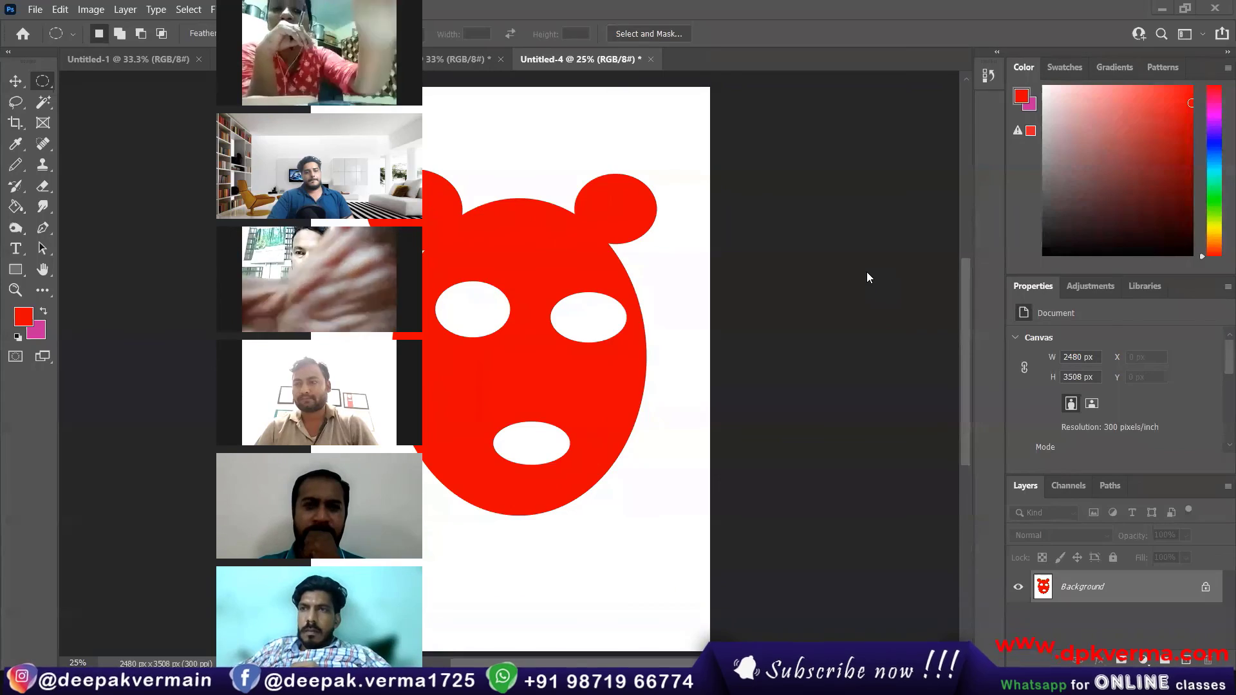
Step: Switch to Chrome and preview the jsengineering.org floor plan image in the "photoshop 2d render" search results
{"action": "key", "text": "alt+Tab"}
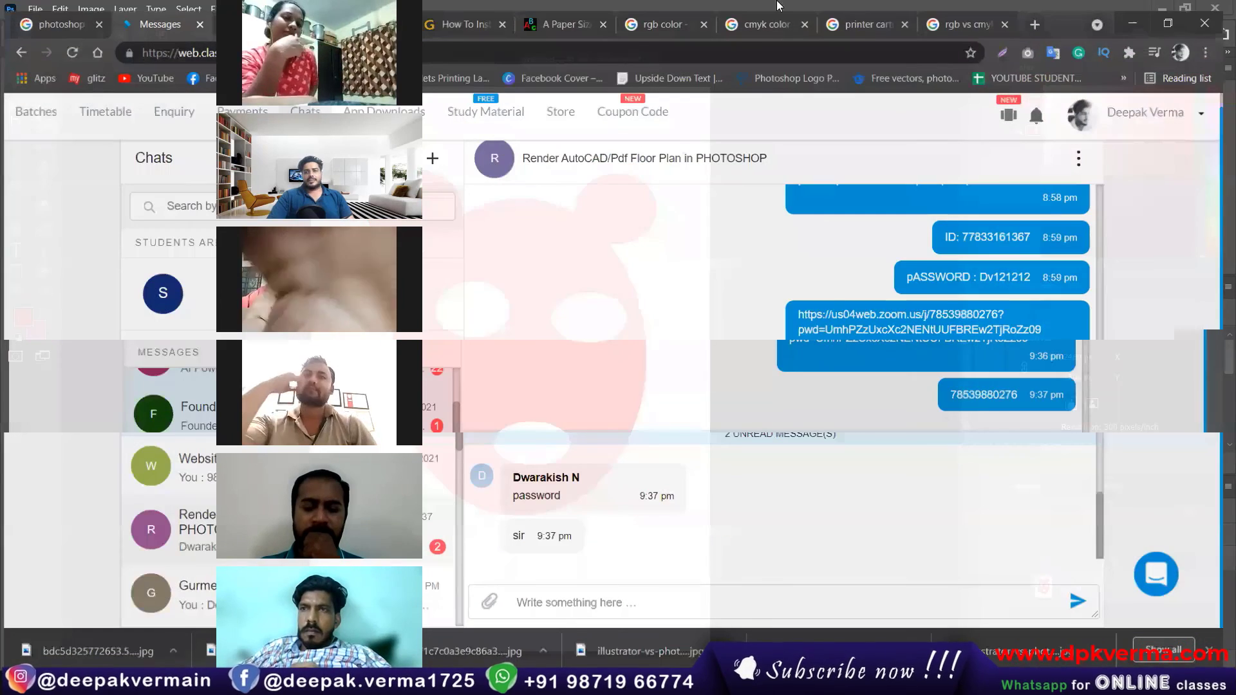
{"action": "left_click", "coordinate": [861, 22]}
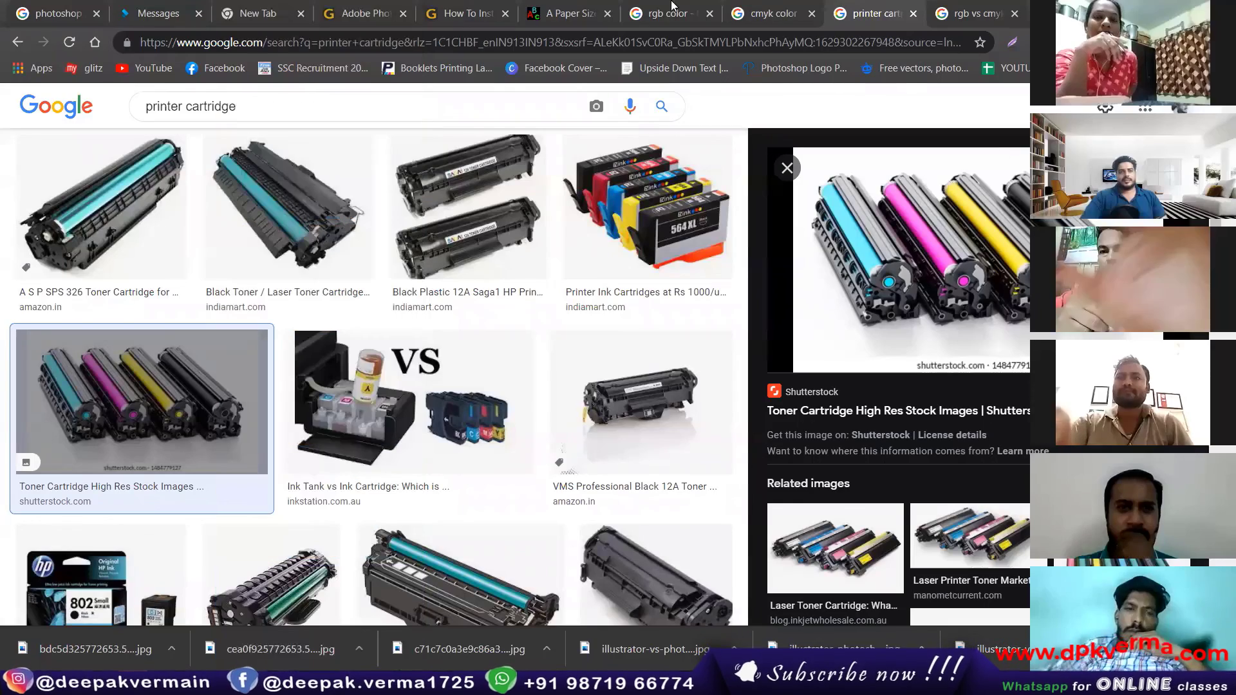
{"action": "left_click", "coordinate": [59, 14]}
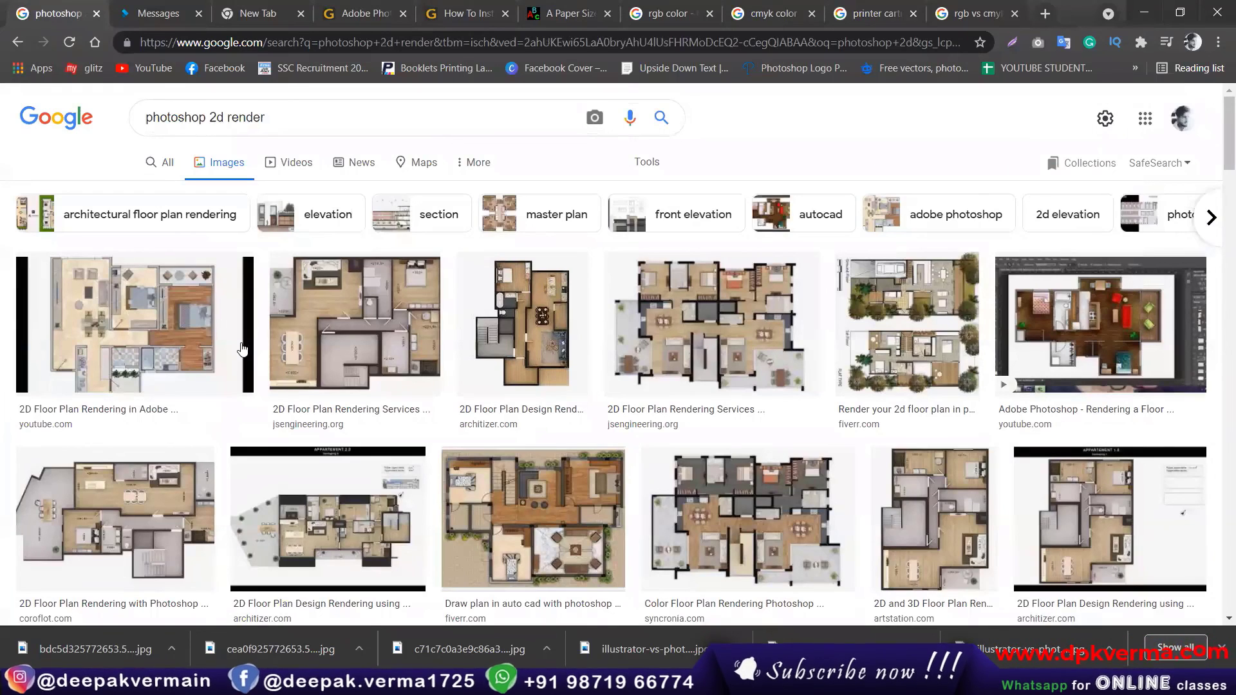
{"action": "left_click", "coordinate": [355, 325]}
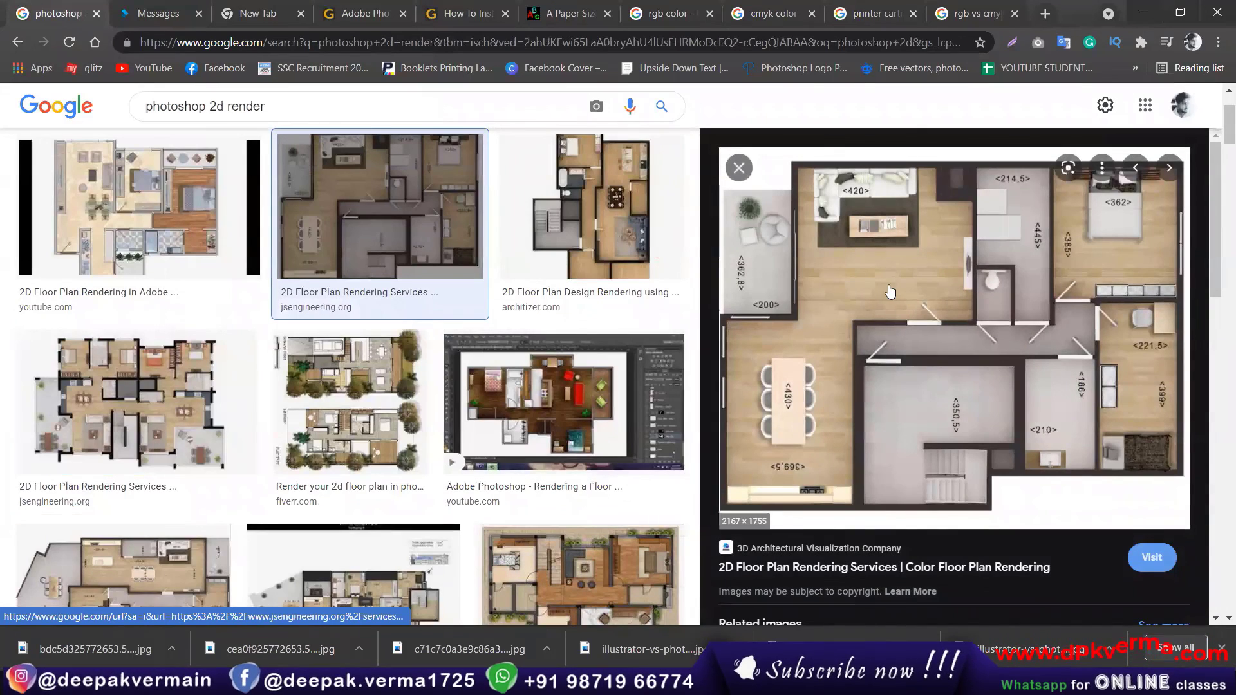
Step: Preview the architizer.com floor plan render and the YouTube floor plan rendering result, returning to the architizer.com image
{"action": "key", "text": "Right"}
{"action": "scroll", "coordinate": [987, 309], "scroll_direction": "up", "scroll_amount": 3}
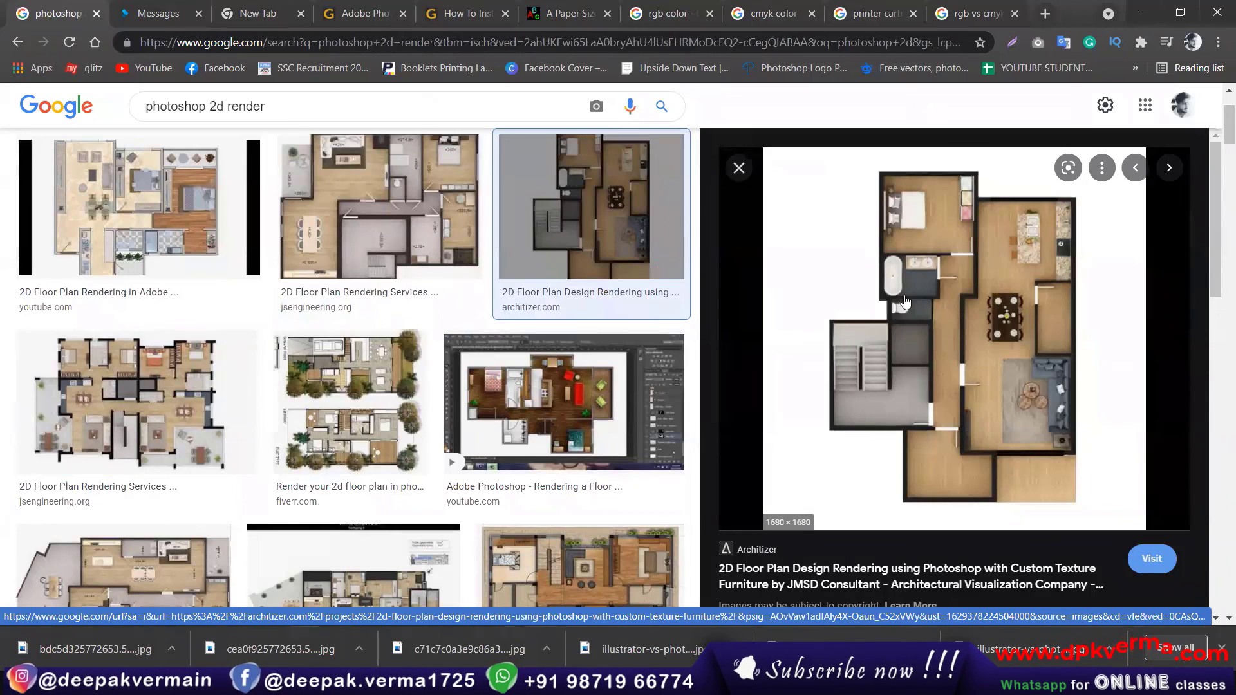
{"action": "left_click", "coordinate": [525, 399]}
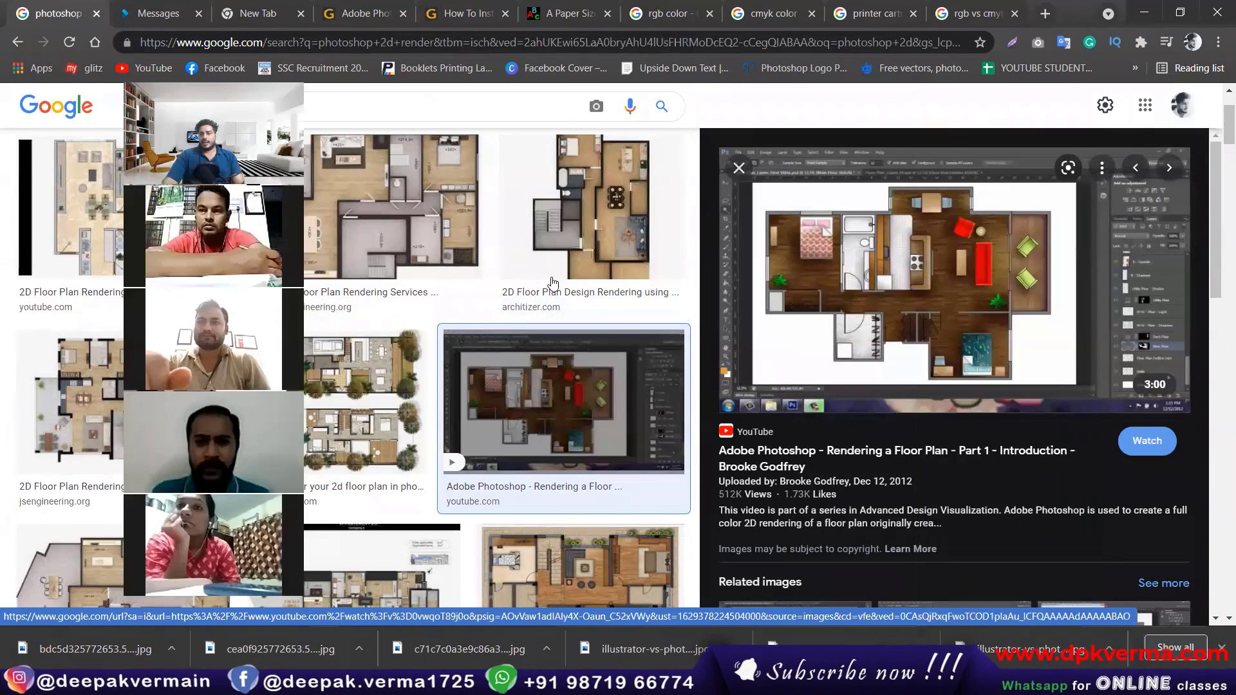
{"action": "left_click", "coordinate": [613, 256]}
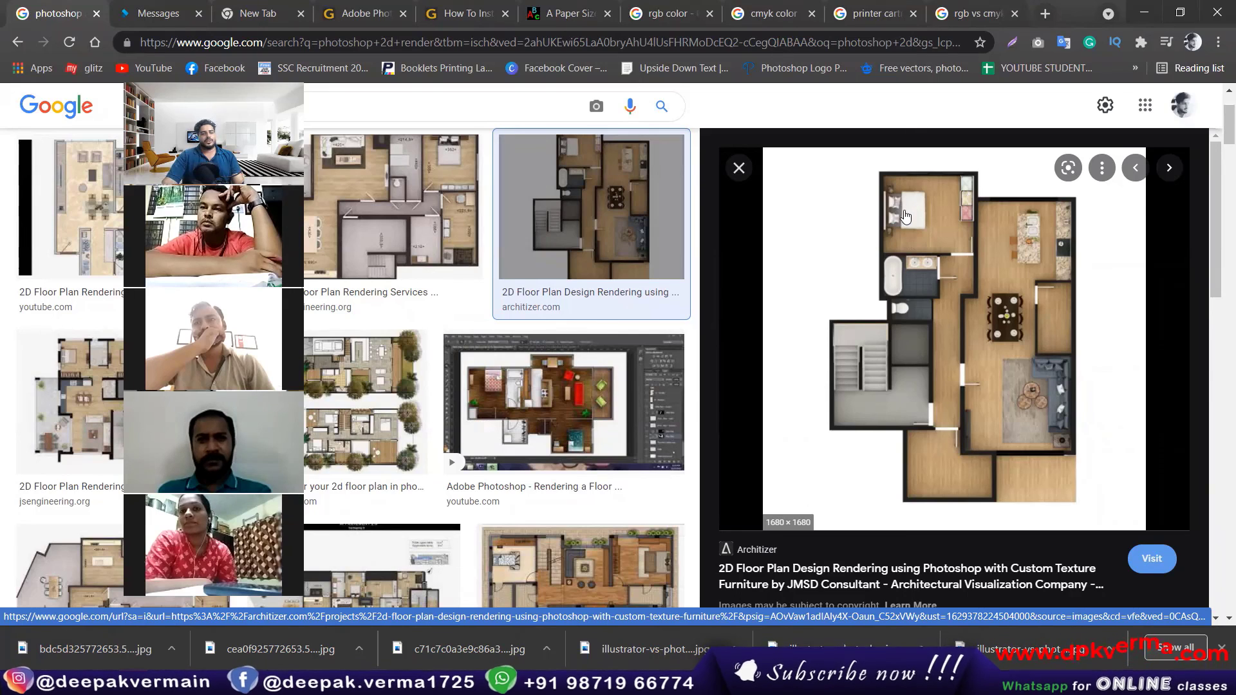
Step: Preview the YouTube floor plan result again and the fiverr.com "Draw plan in auto cad with photoshop" render
{"action": "scroll", "coordinate": [692, 302], "scroll_direction": "down", "scroll_amount": 2}
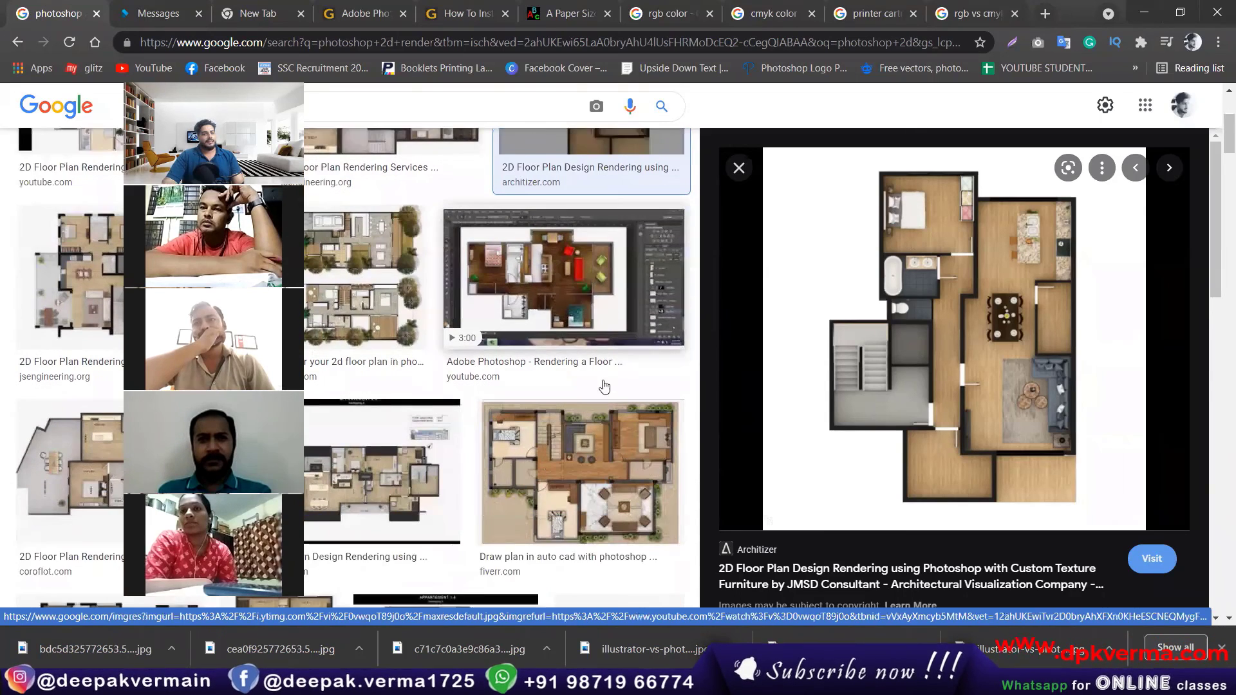
{"action": "left_click", "coordinate": [689, 301]}
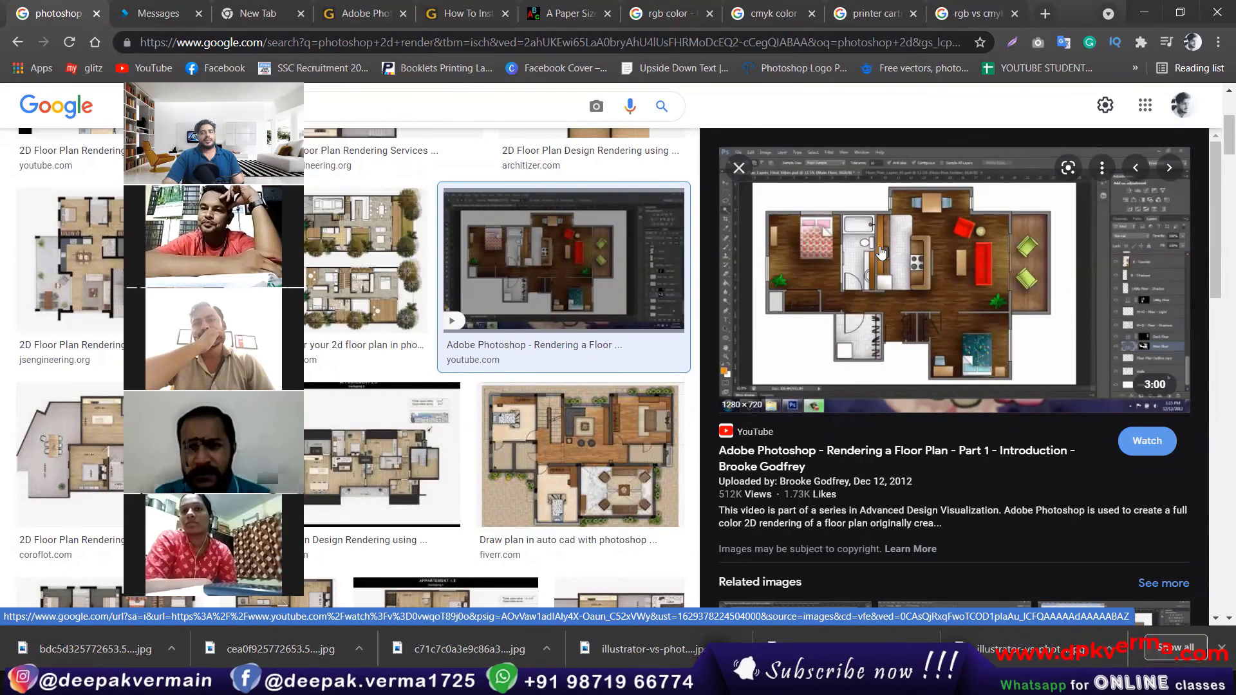
{"action": "left_click", "coordinate": [612, 450]}
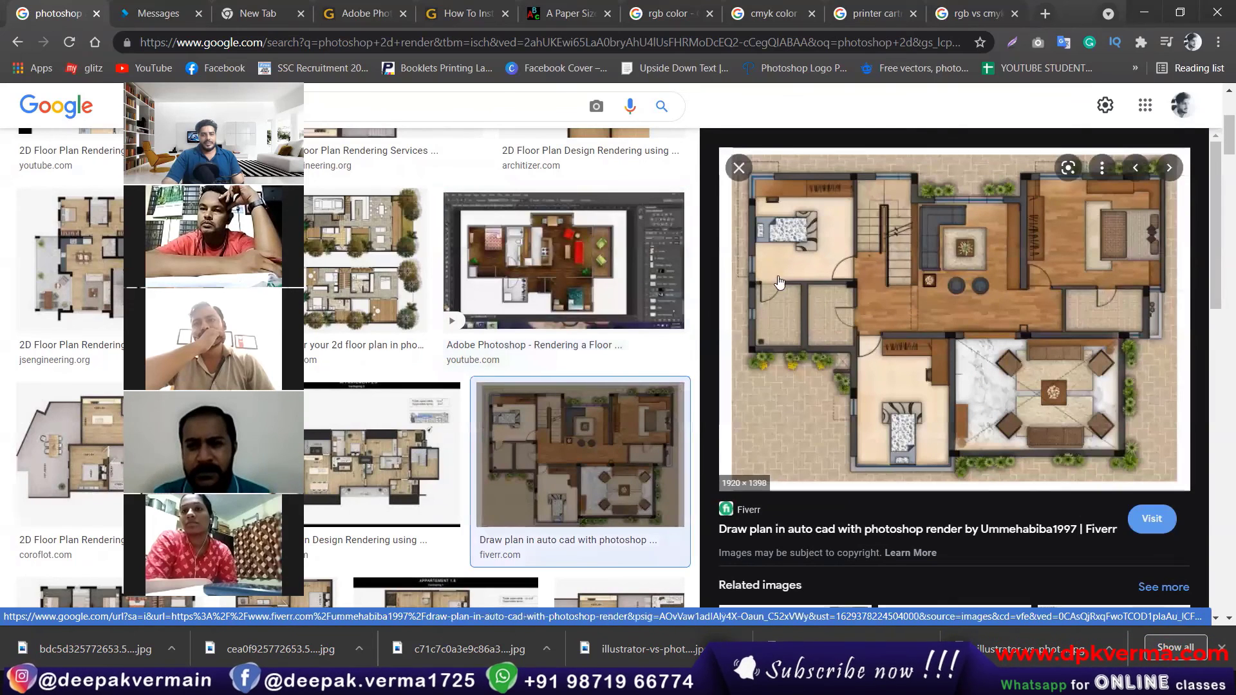